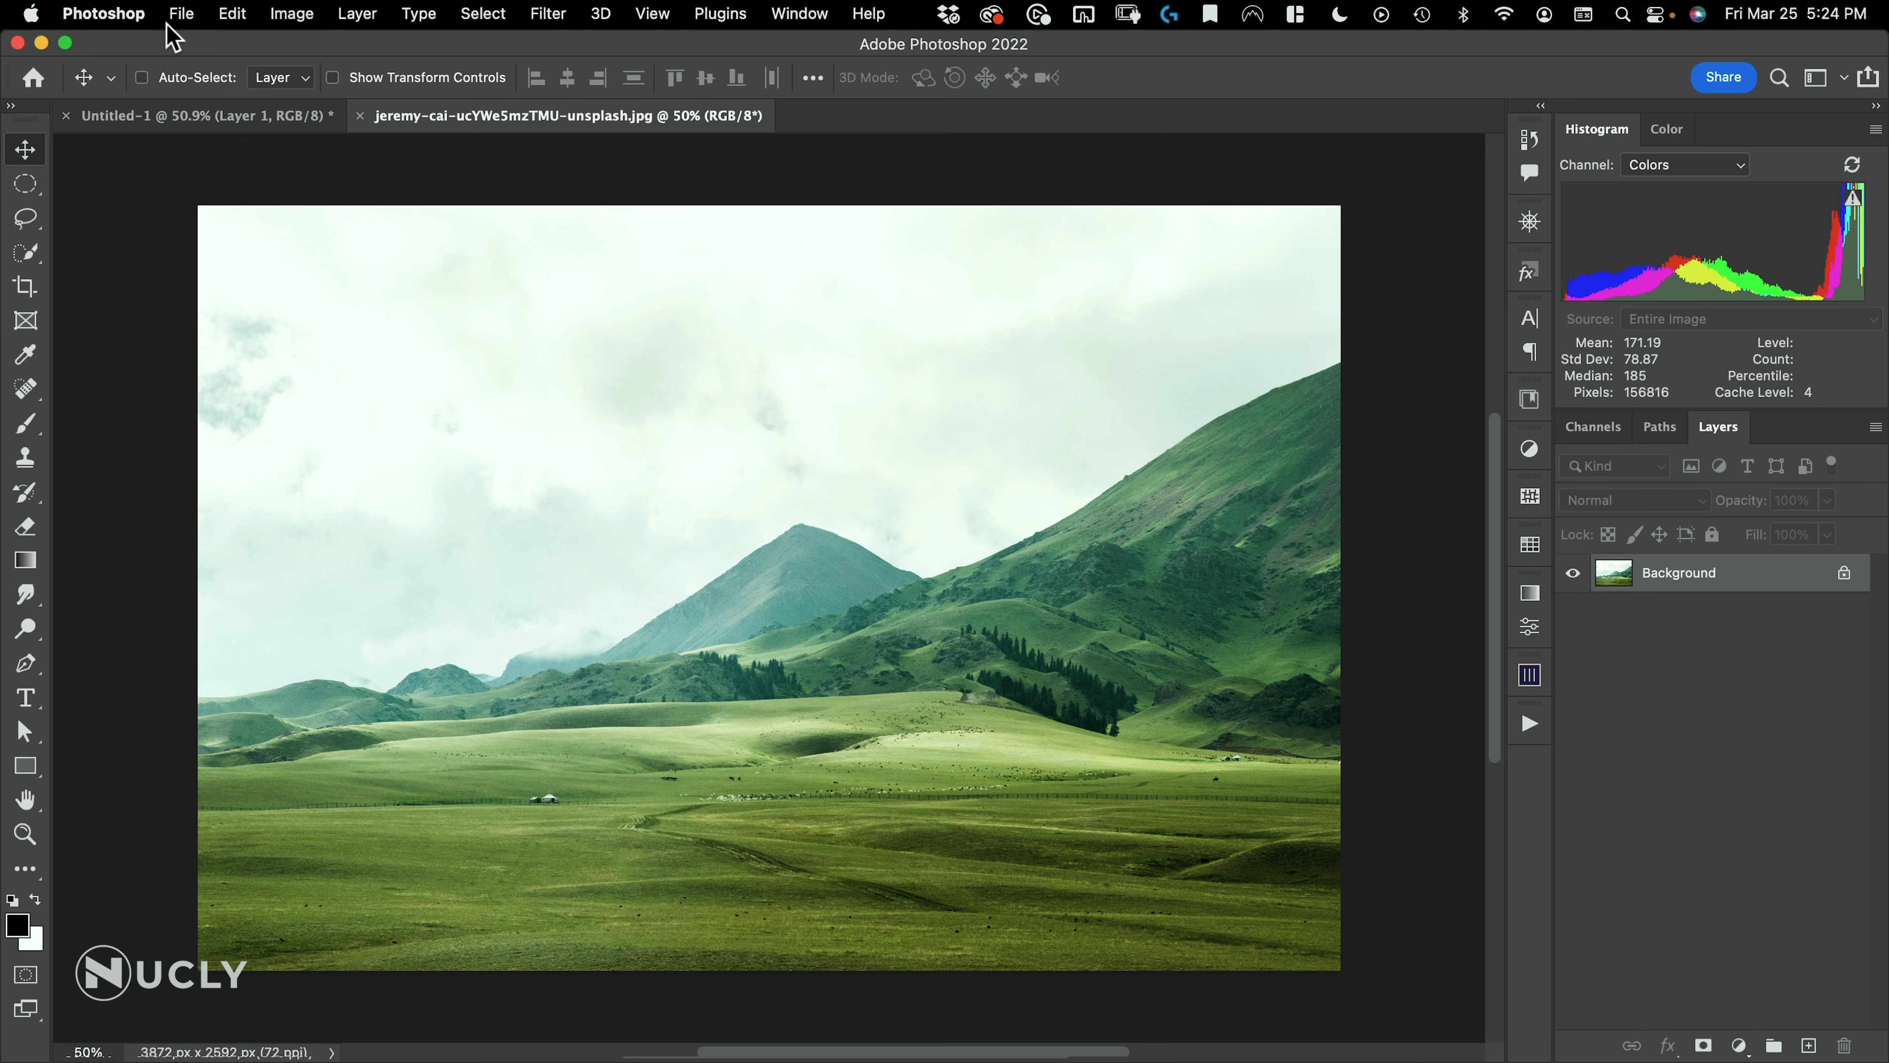
Open "8machine-_-6WrPNzhZR3I-unsplash.psd" and copy its skull layer into the green landscape document
click(187, 22)
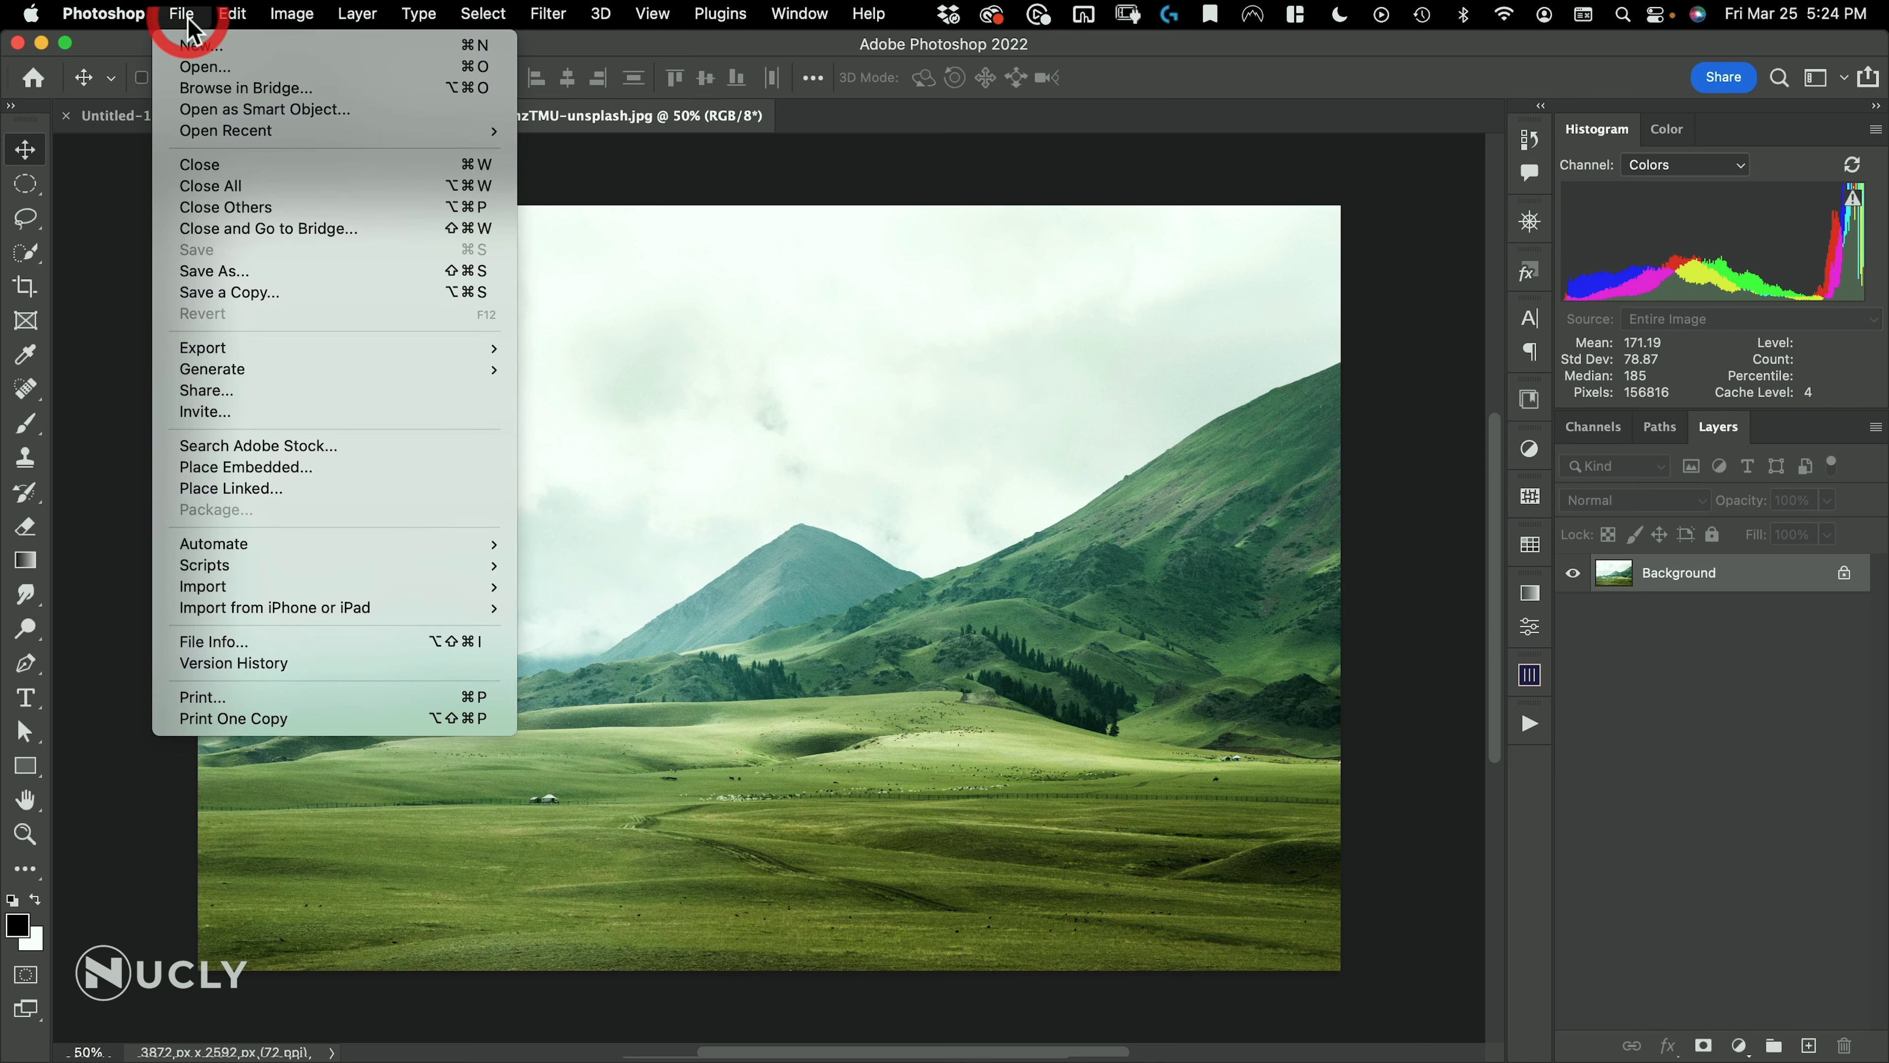
click(192, 75)
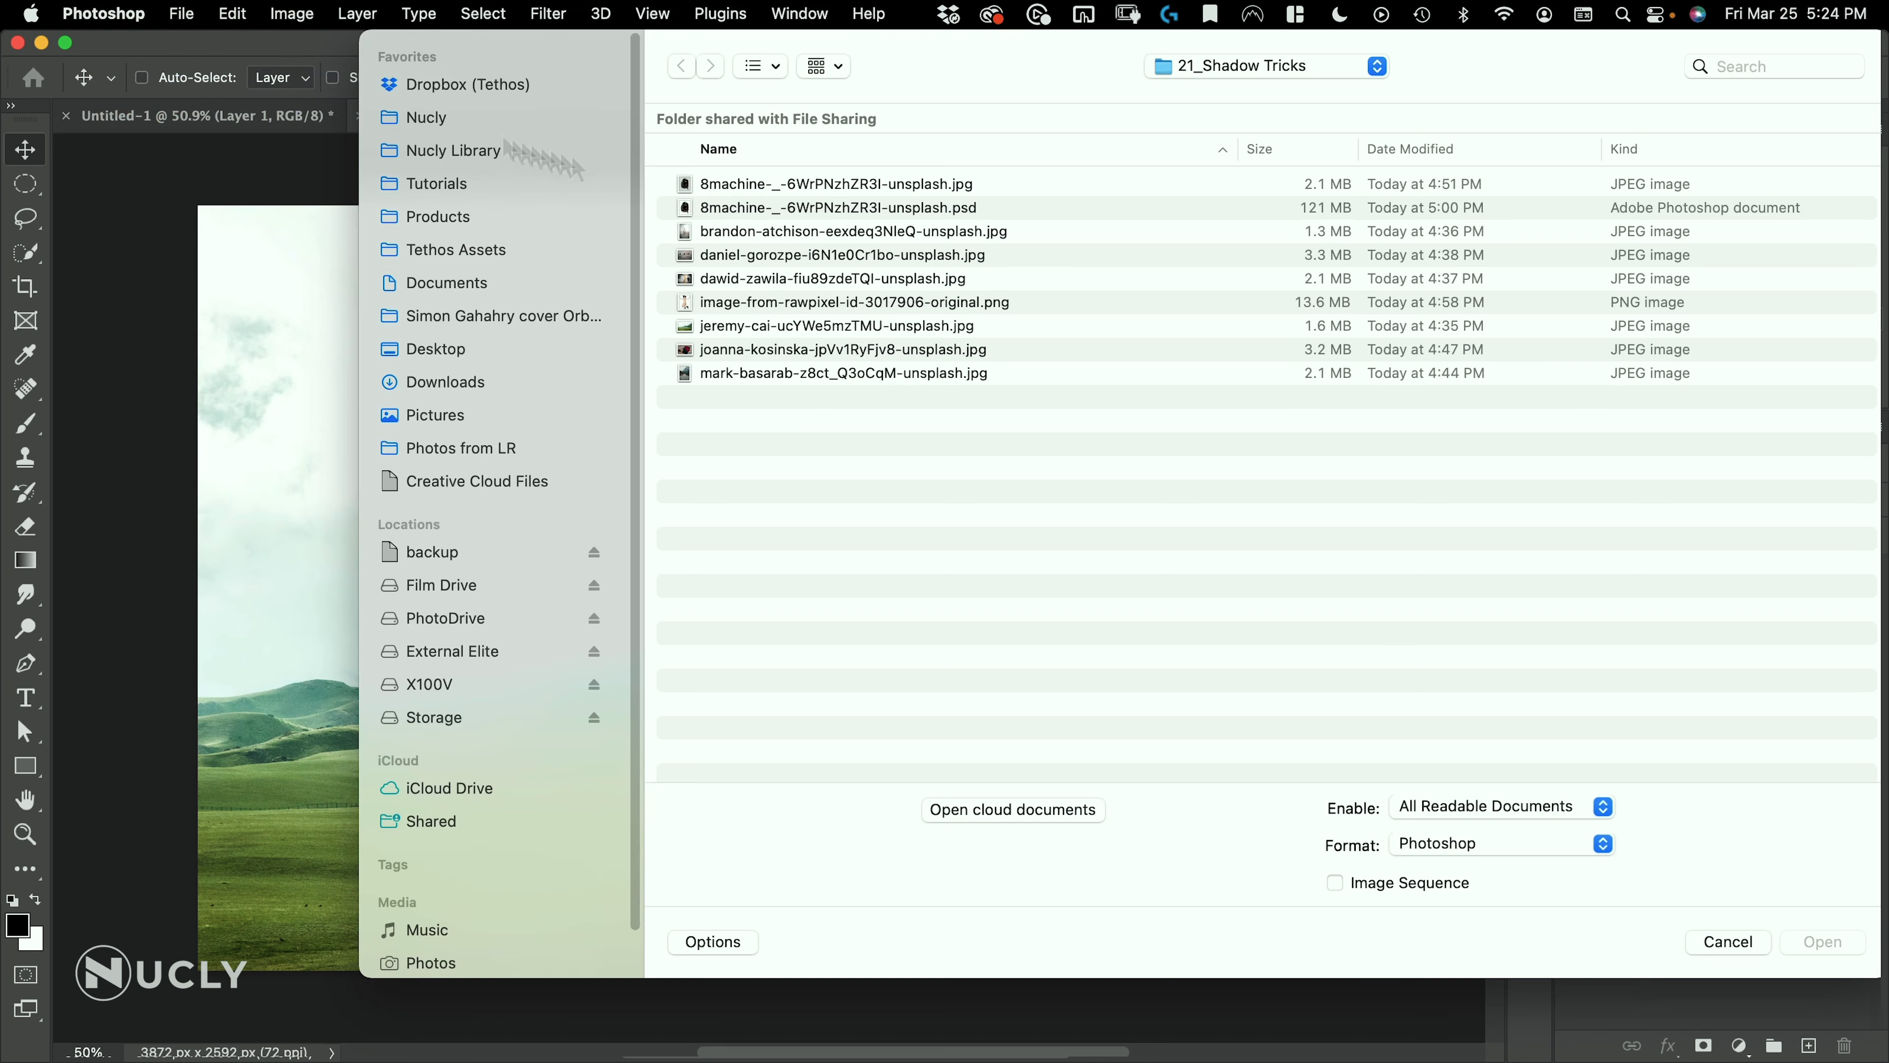
double_click(775, 205)
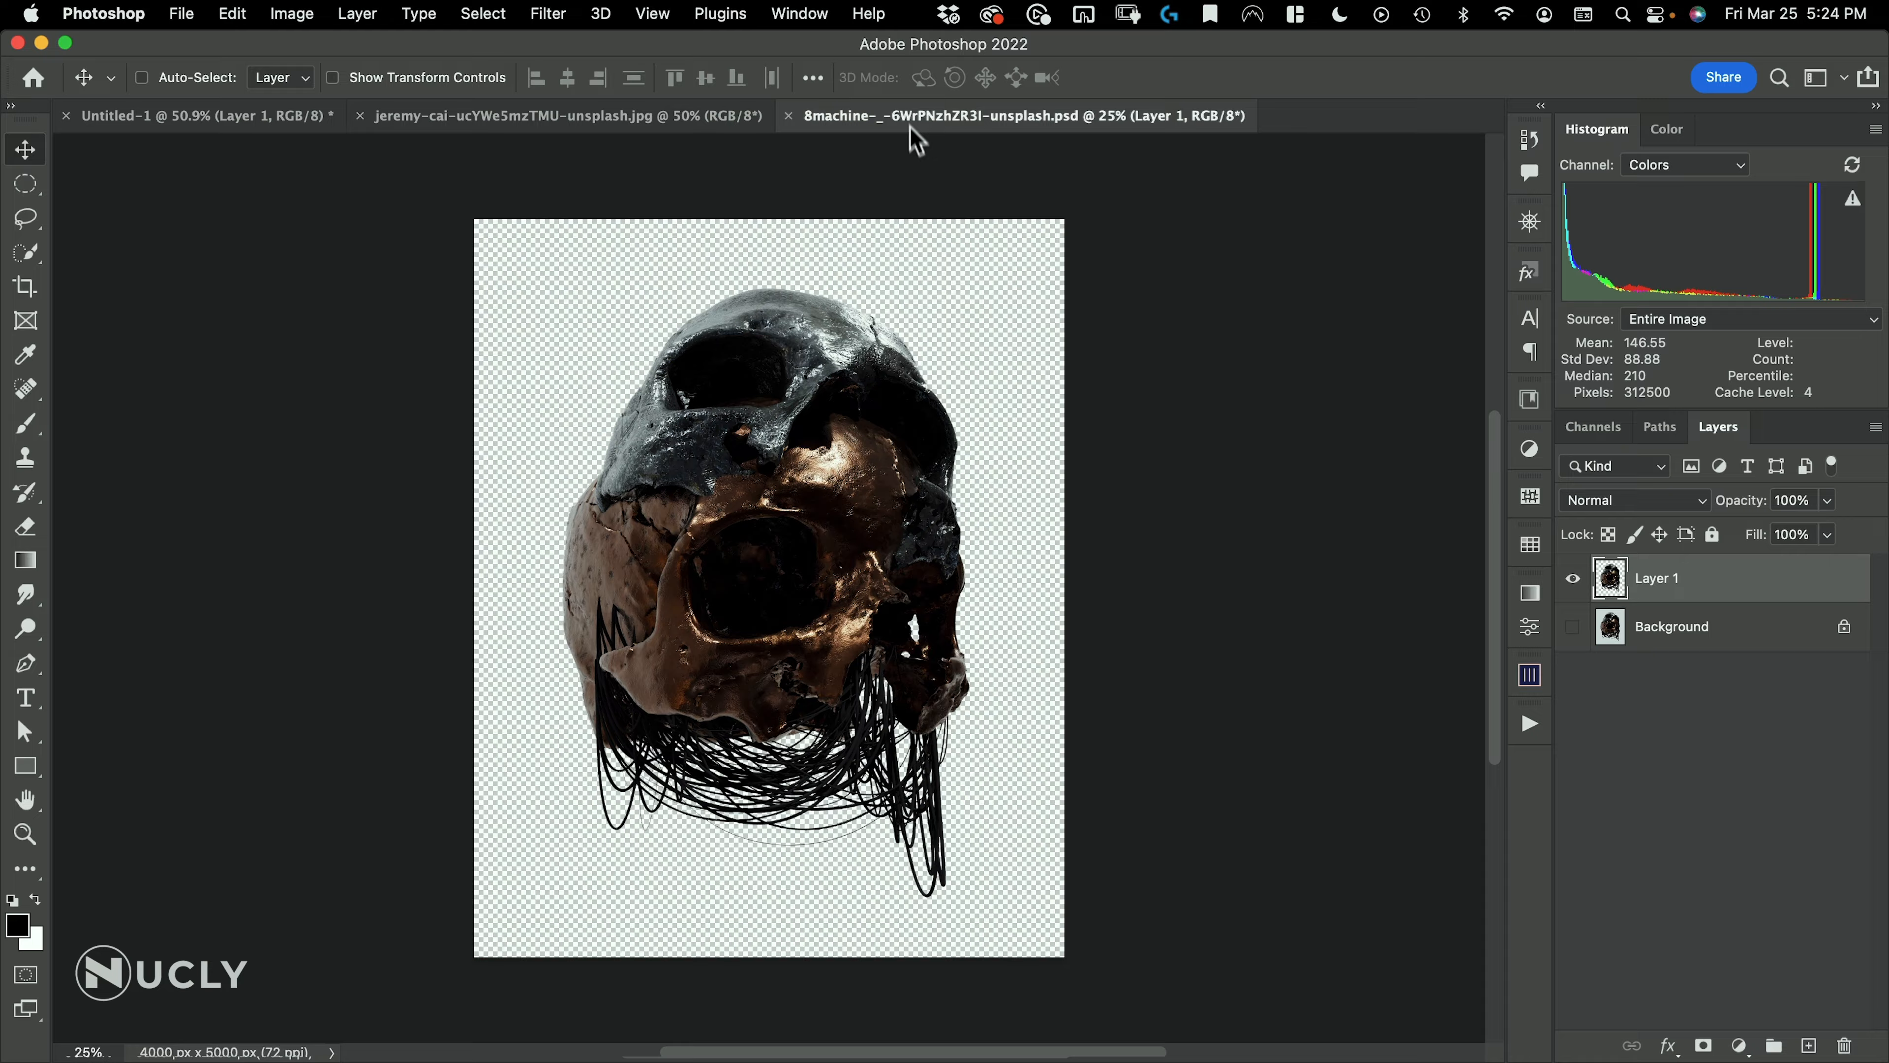
drag(917, 139, 1007, 152)
drag(1660, 595, 824, 526)
Scale the skull layer down to less than half its size and place it floating above the distant hills
key(super+t)
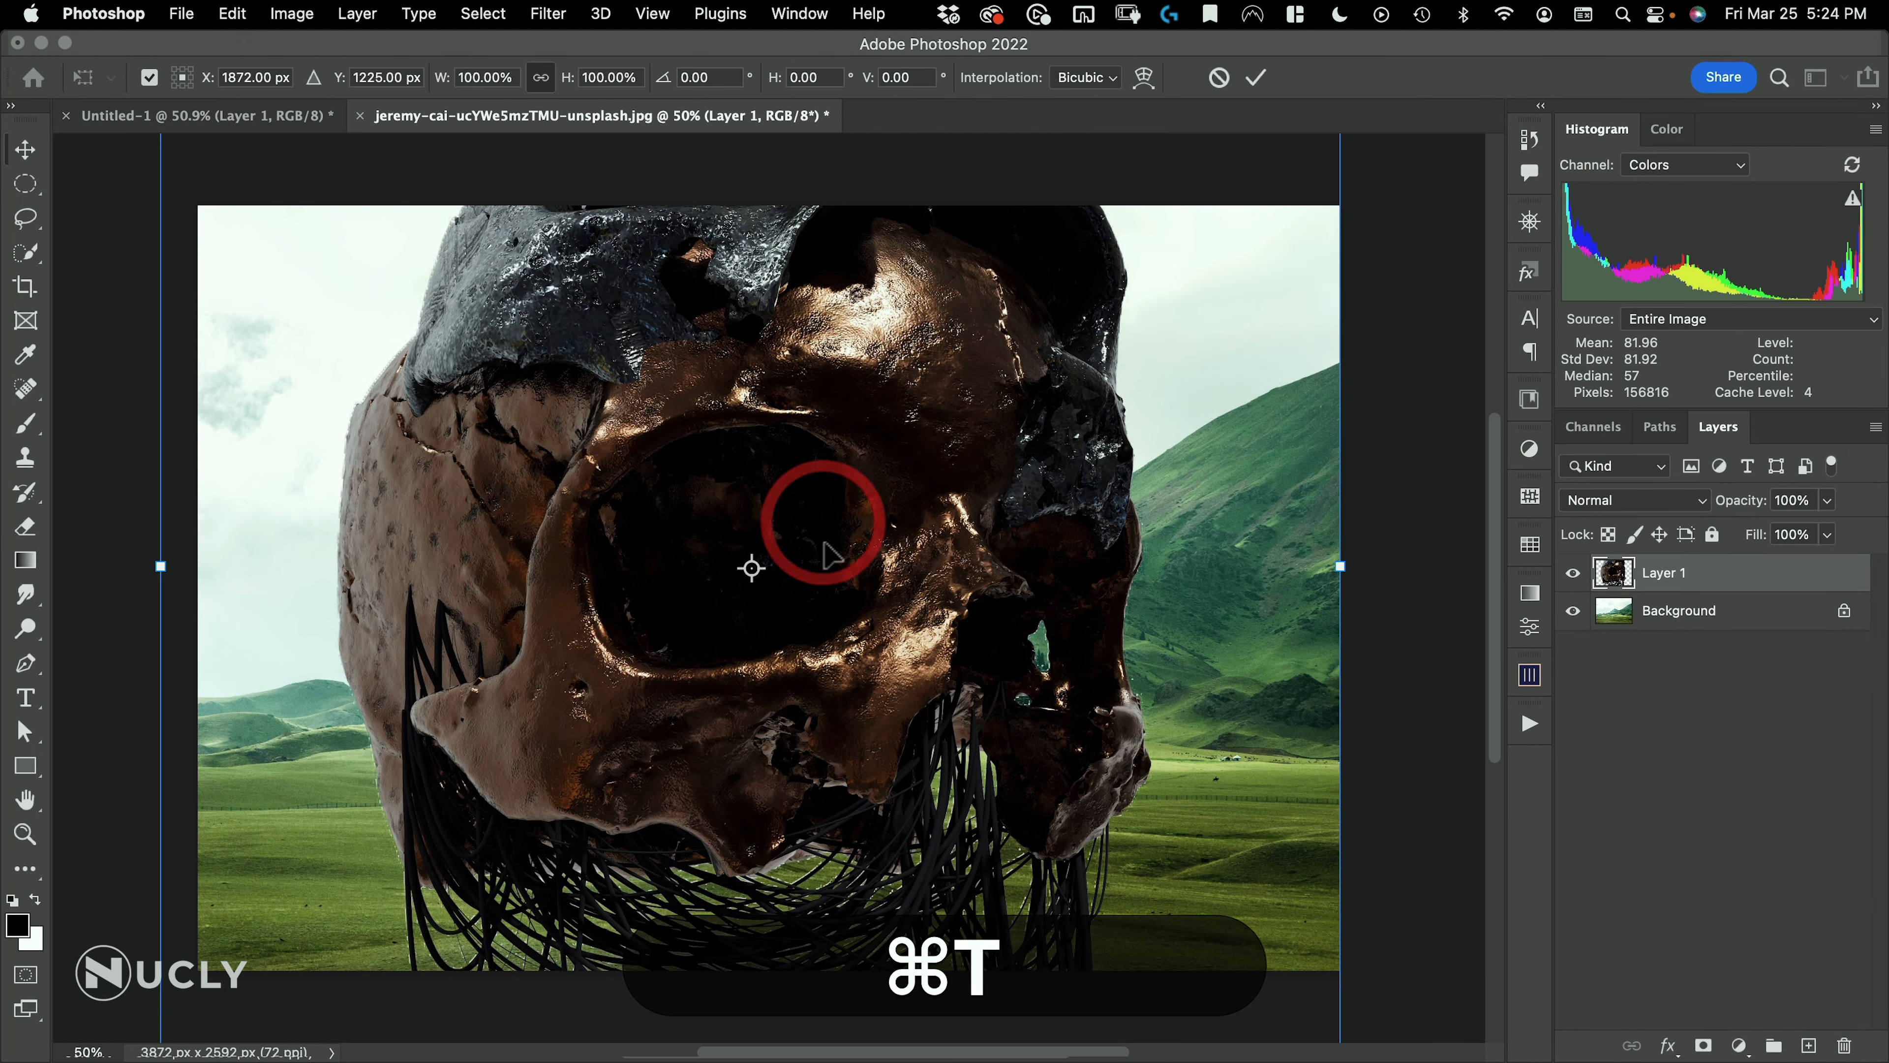
drag(566, 80, 505, 119)
drag(844, 468, 885, 408)
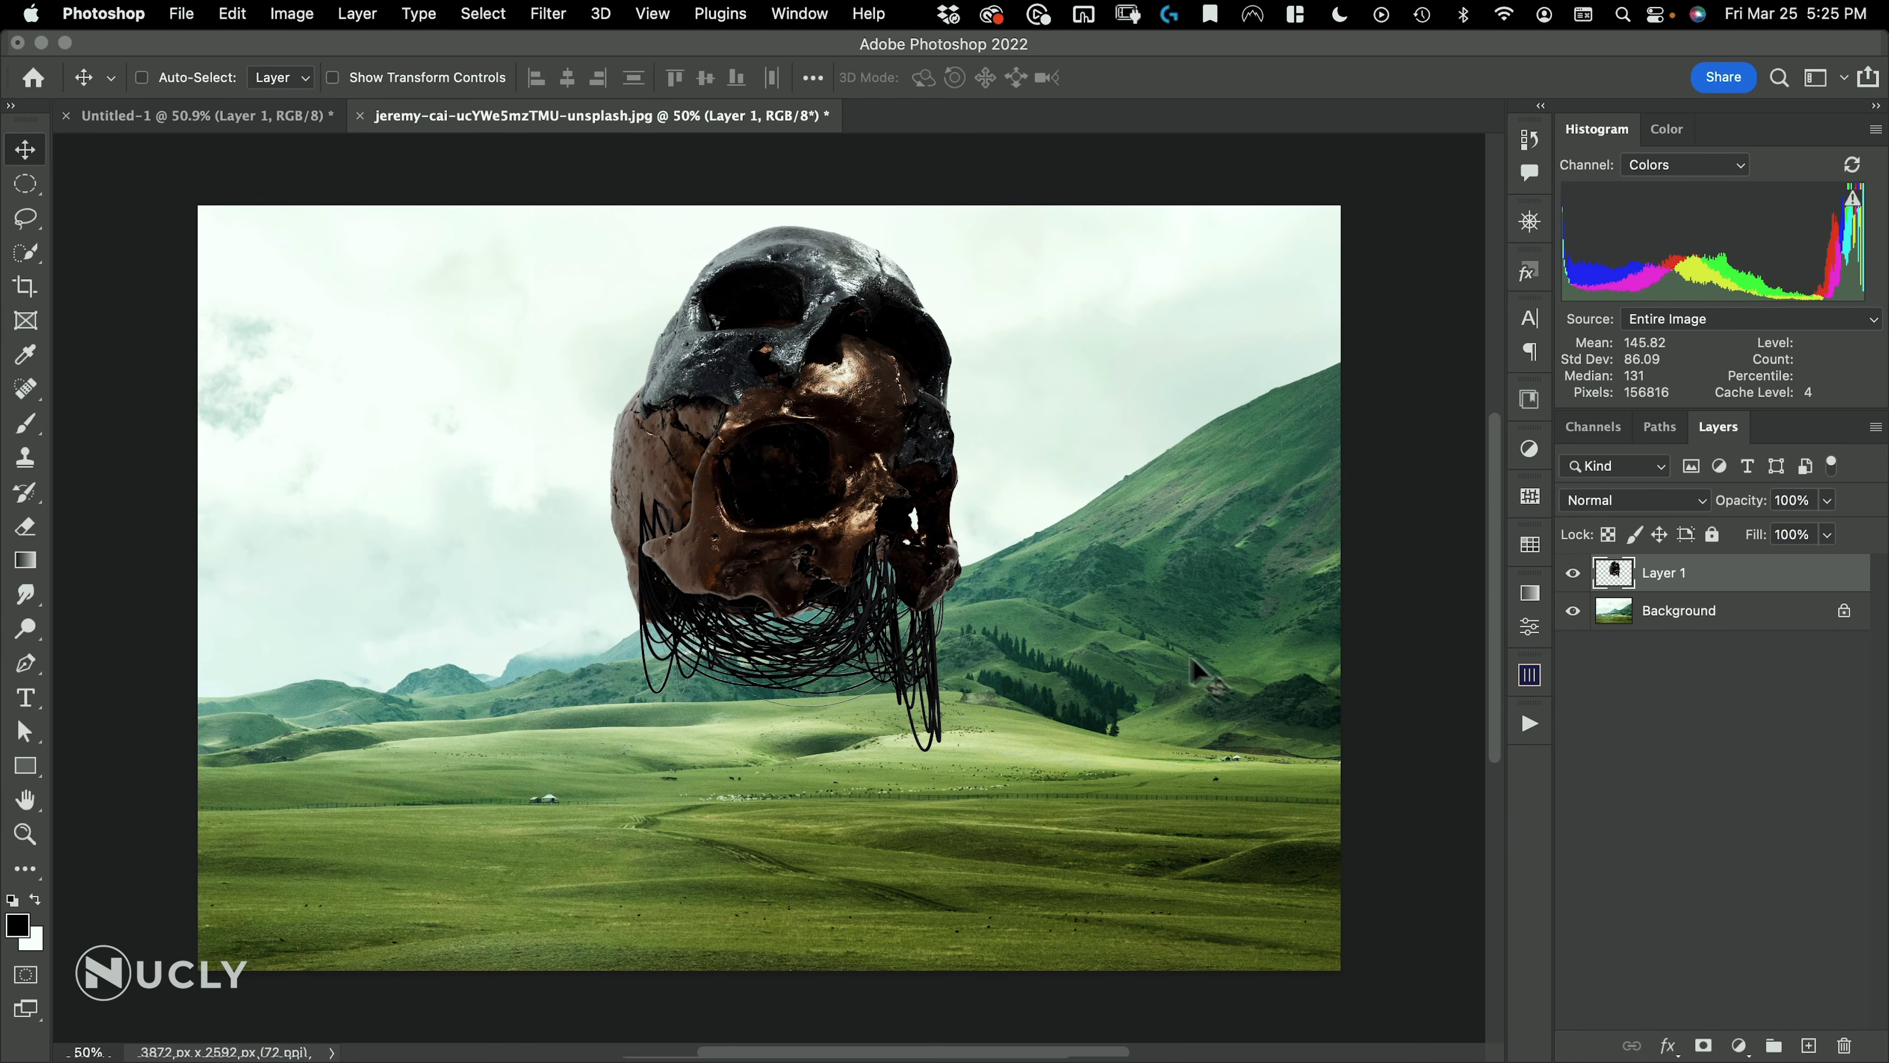
Sample the darkest tone of the distant huts on the meadow and inspect that foreground color in the Color Picker
key(space)
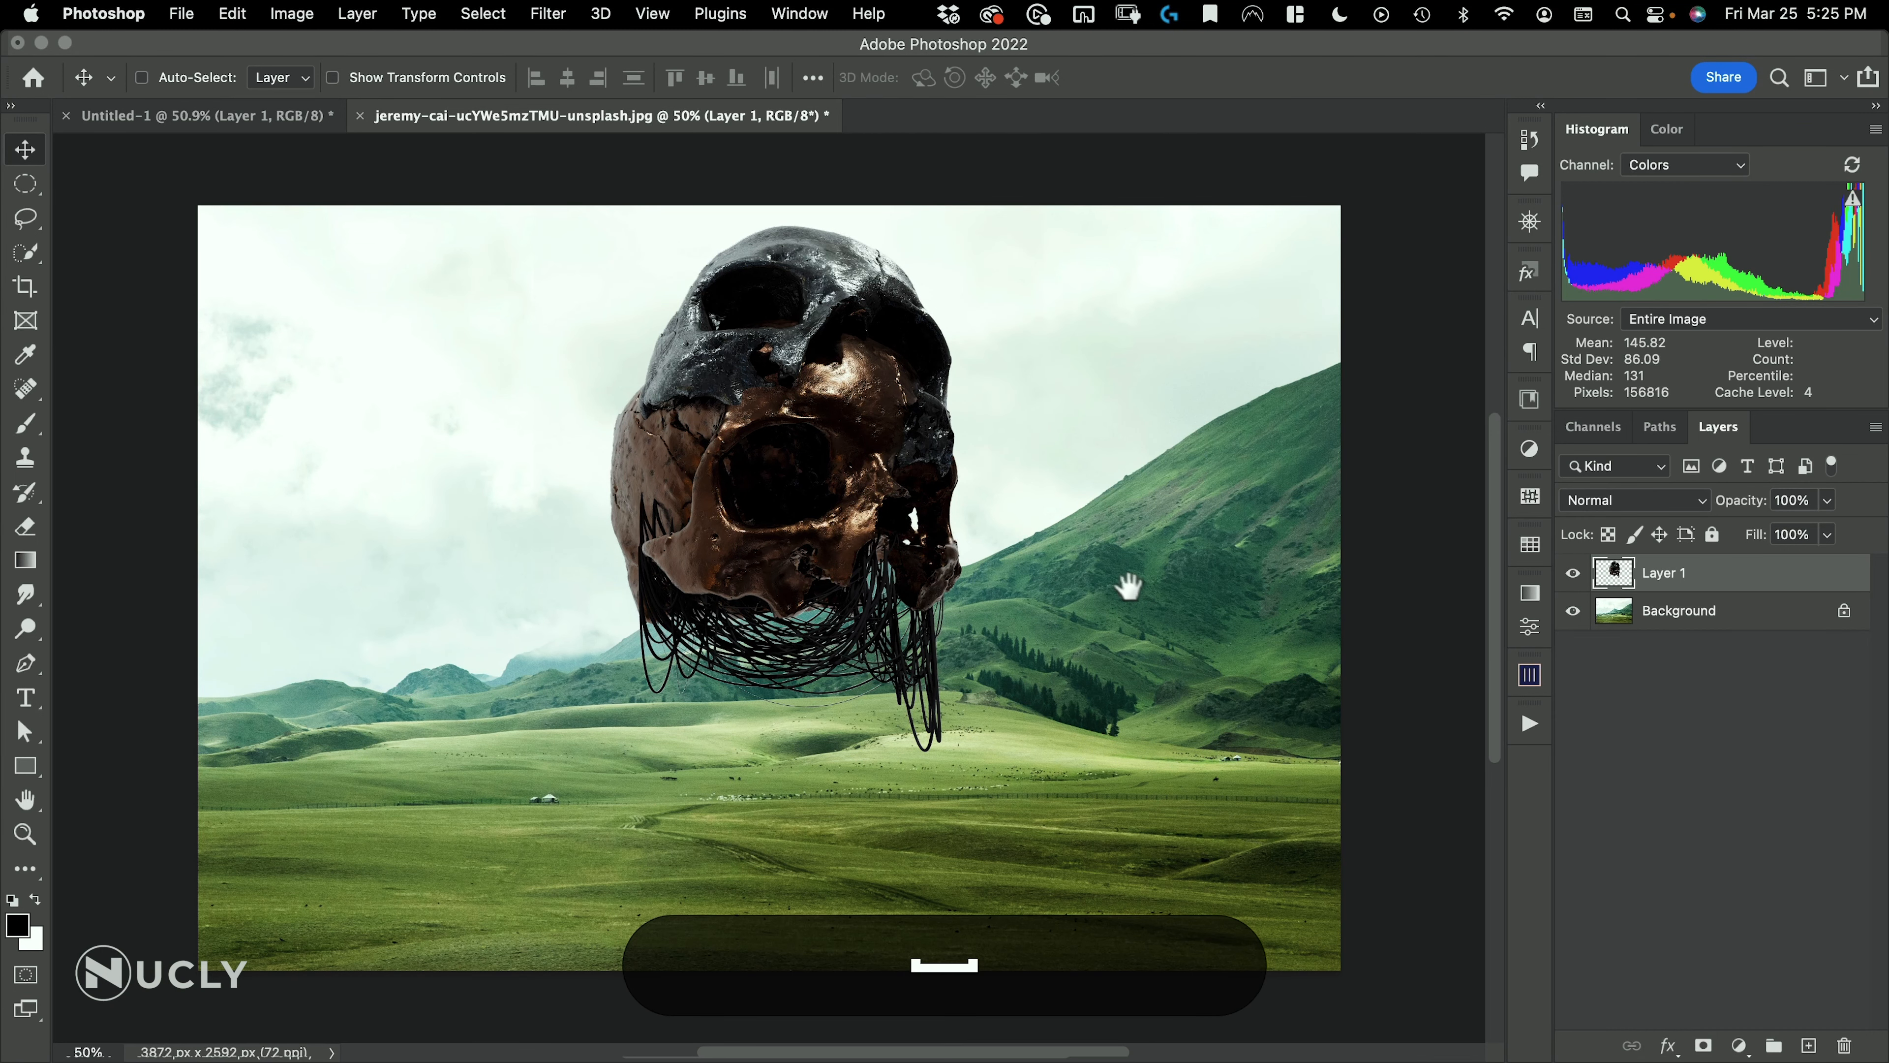
key(super+space)
drag(1218, 789, 1495, 669)
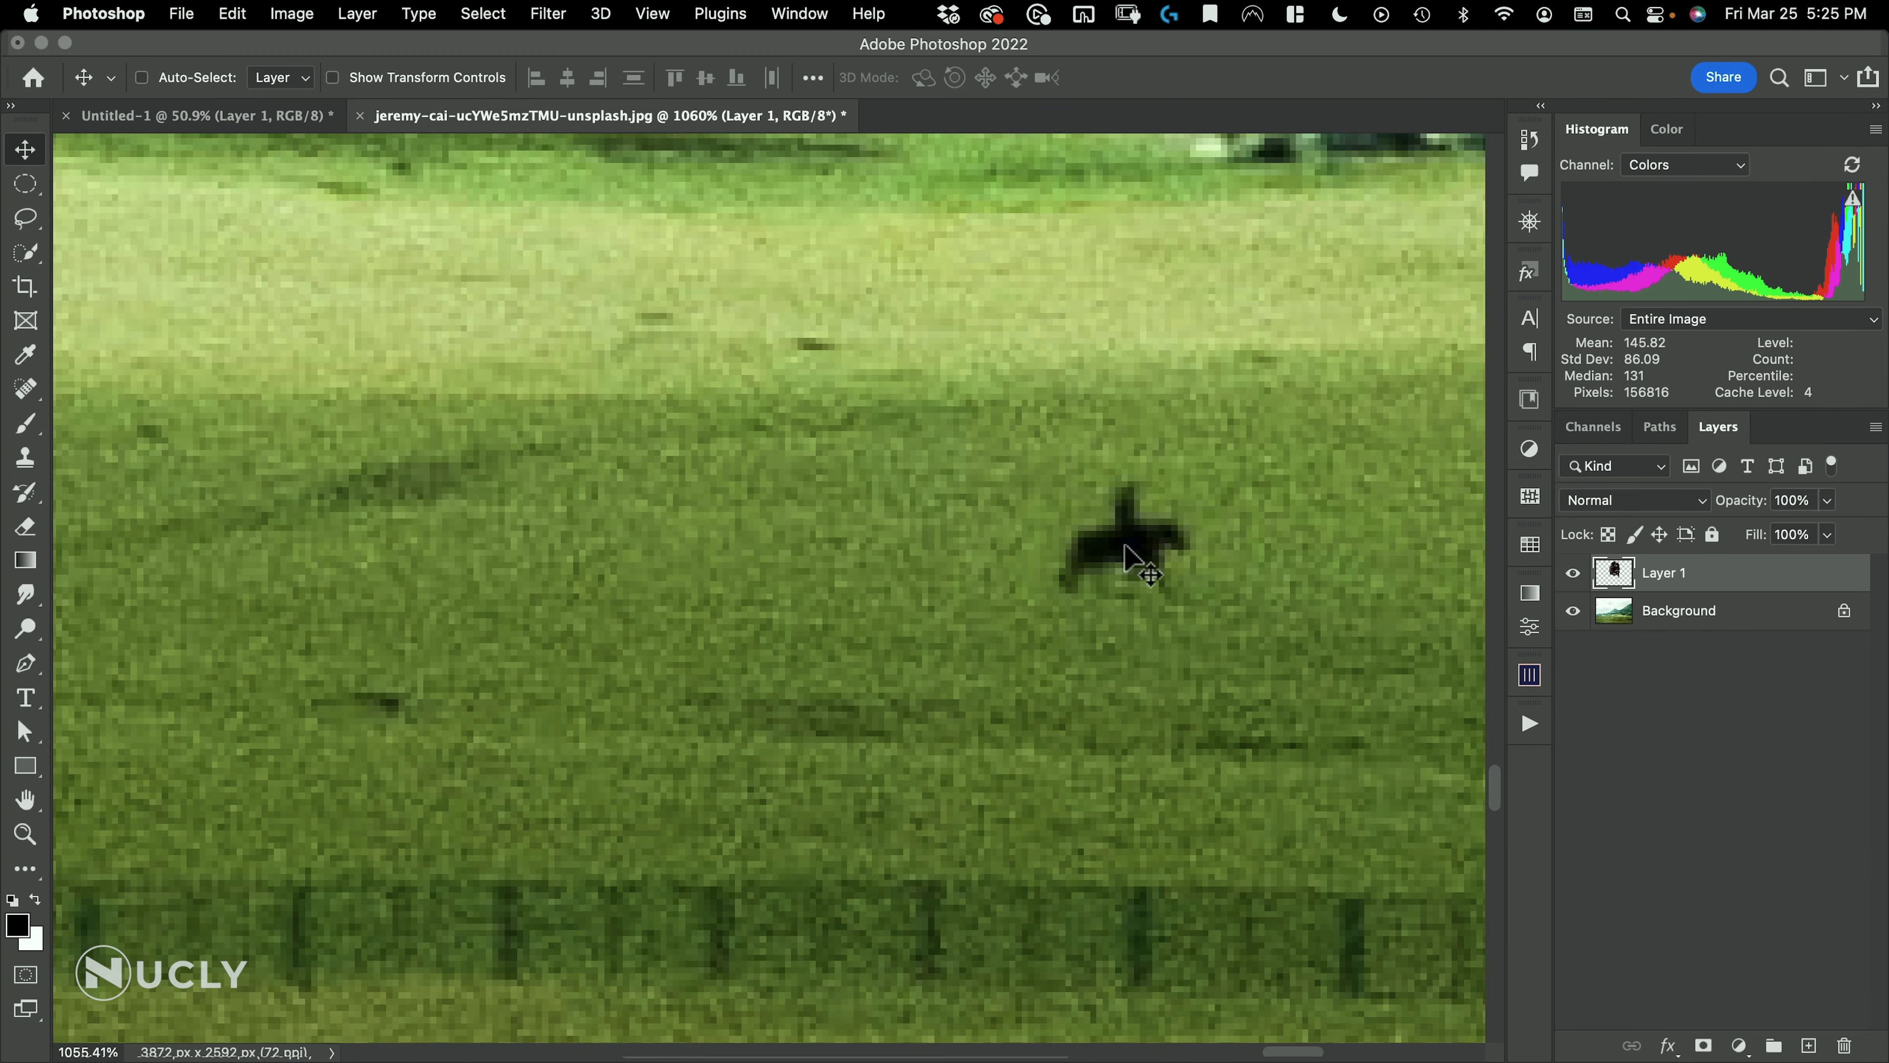
key(super+space)
drag(1131, 536, 1036, 576)
drag(1267, 407, 1435, 316)
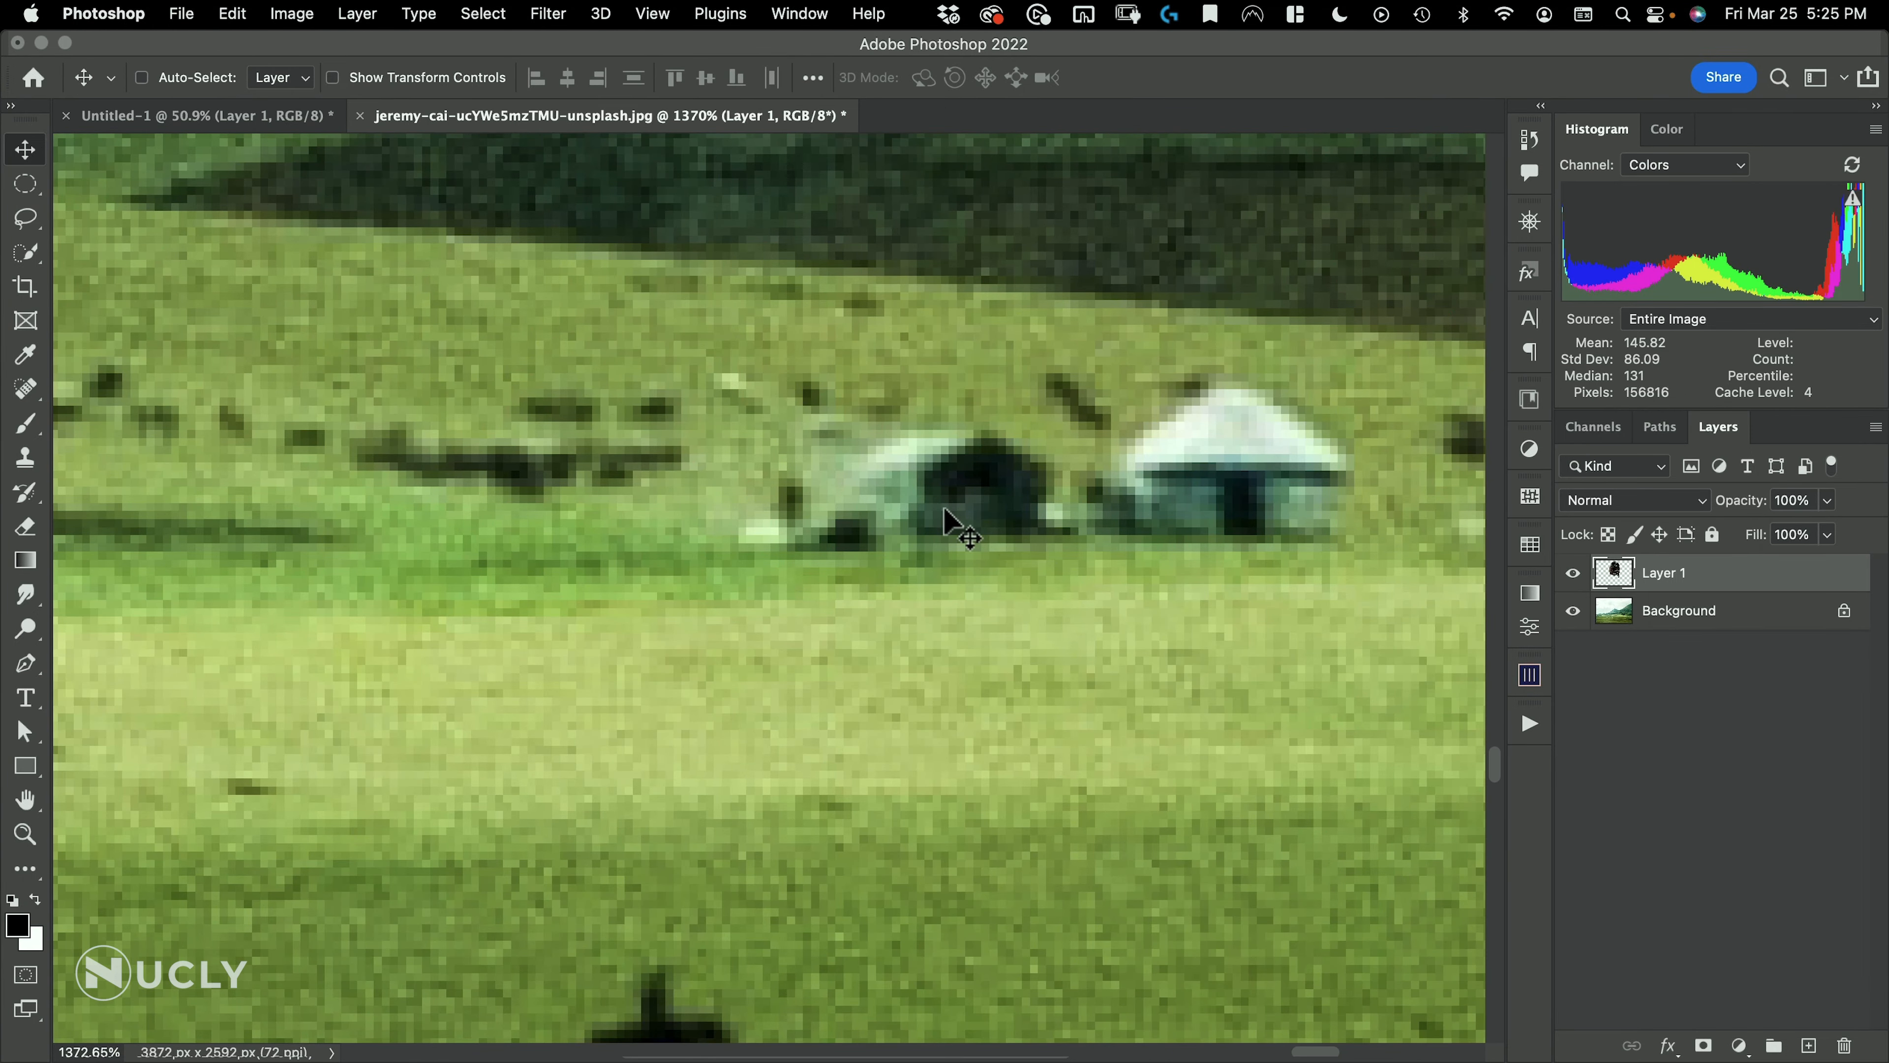
key(i)
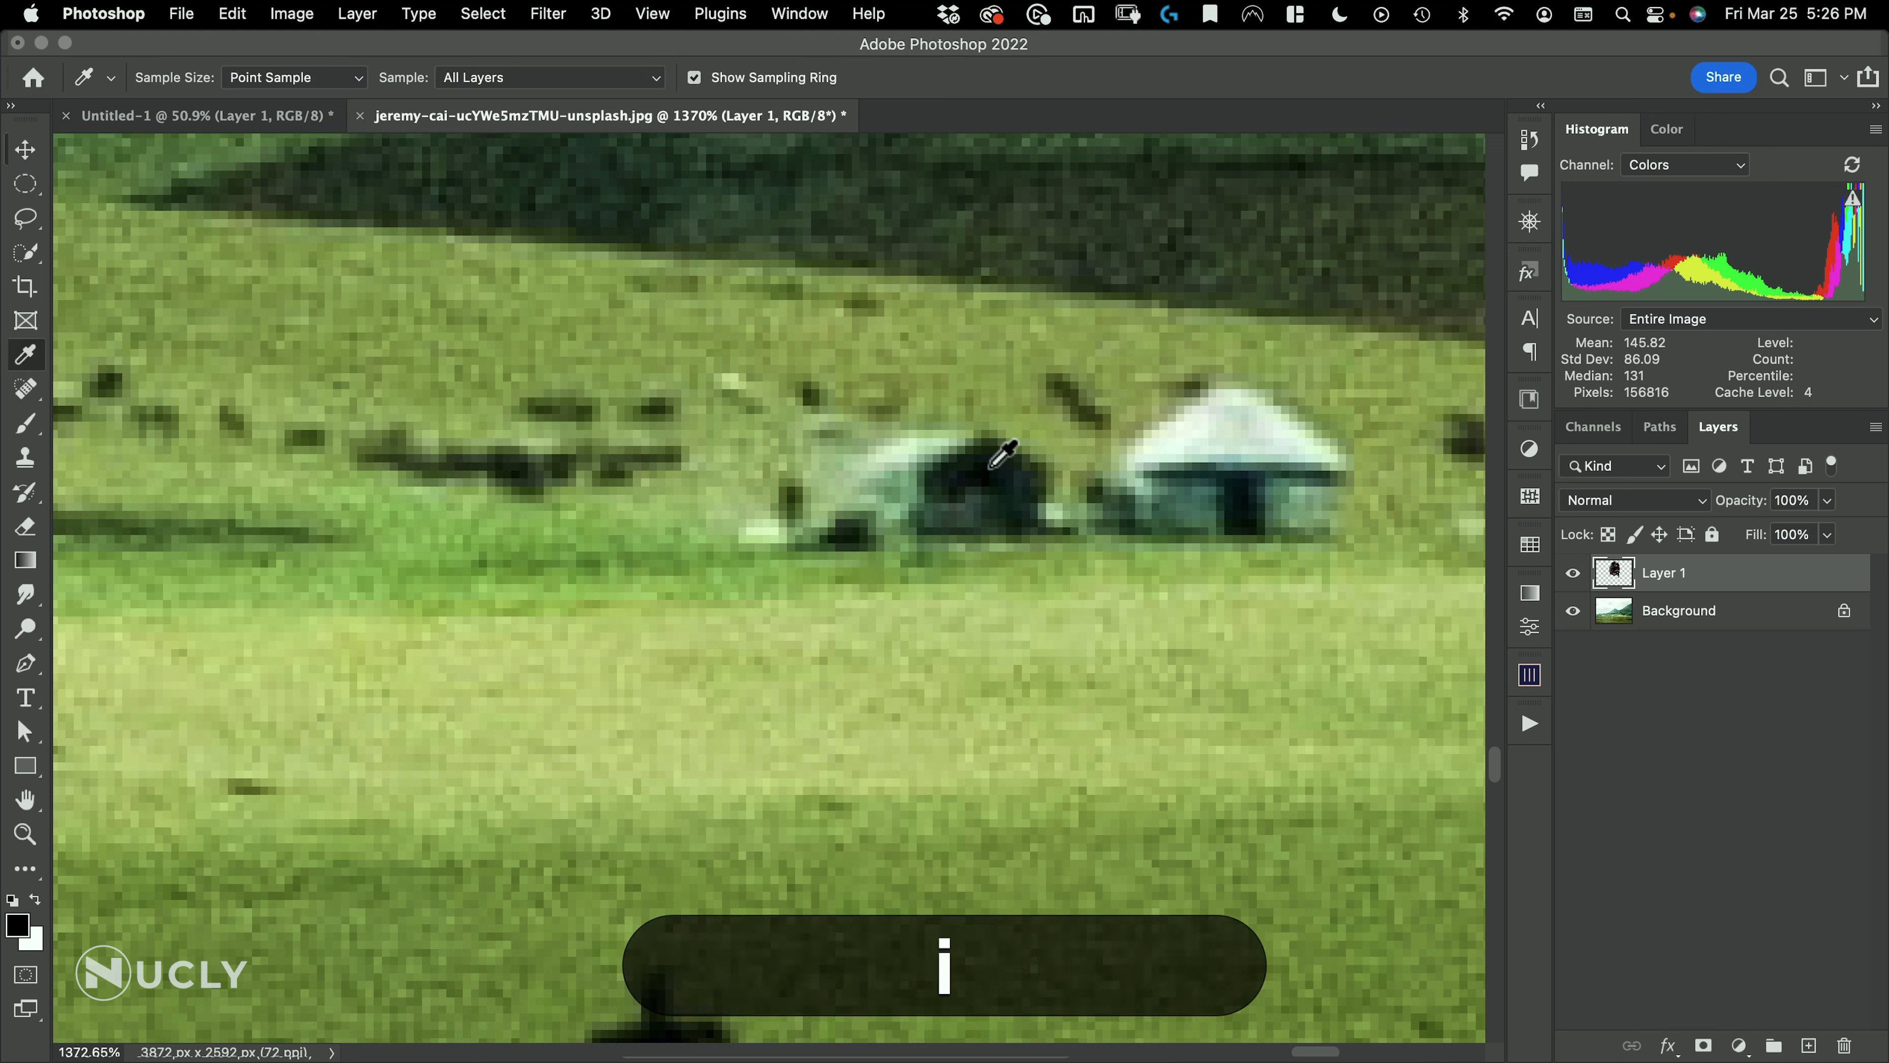
mouse_move(984, 471)
mouse_down()
mouse_move(963, 488)
mouse_move(983, 472)
mouse_up()
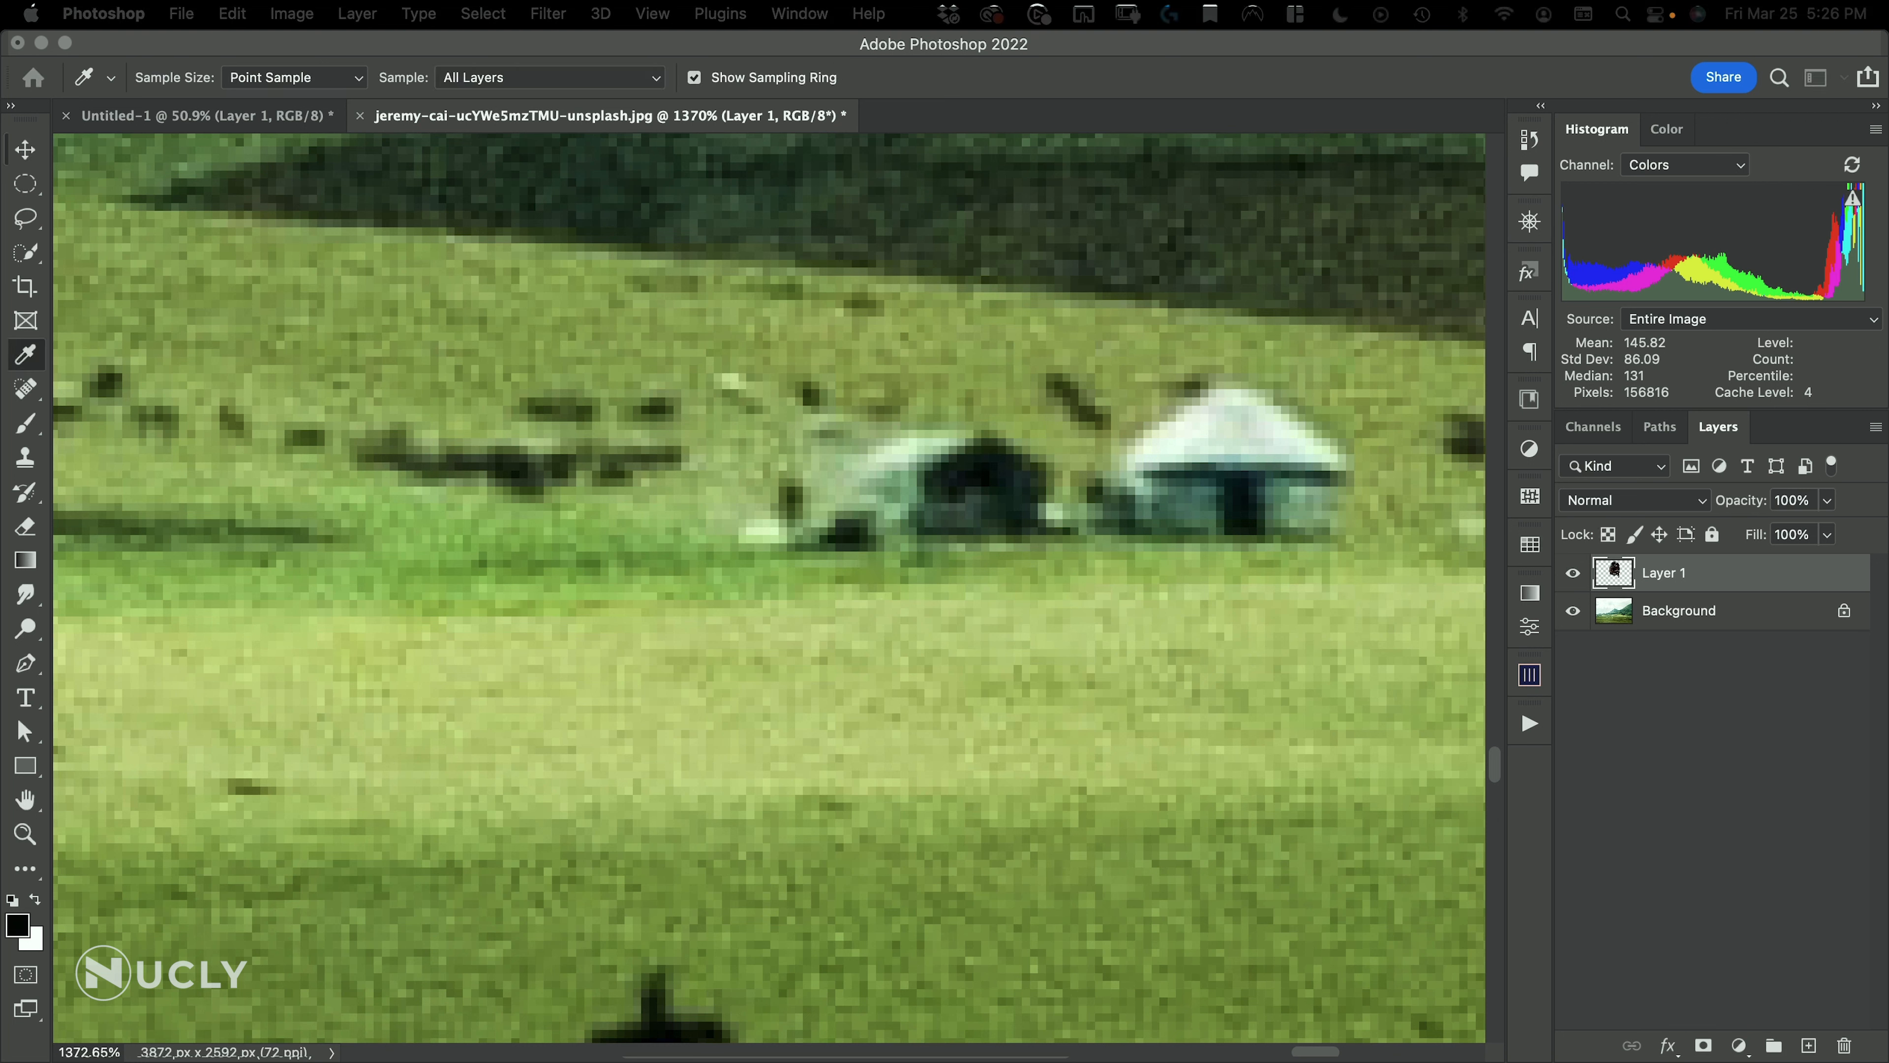
click(17, 924)
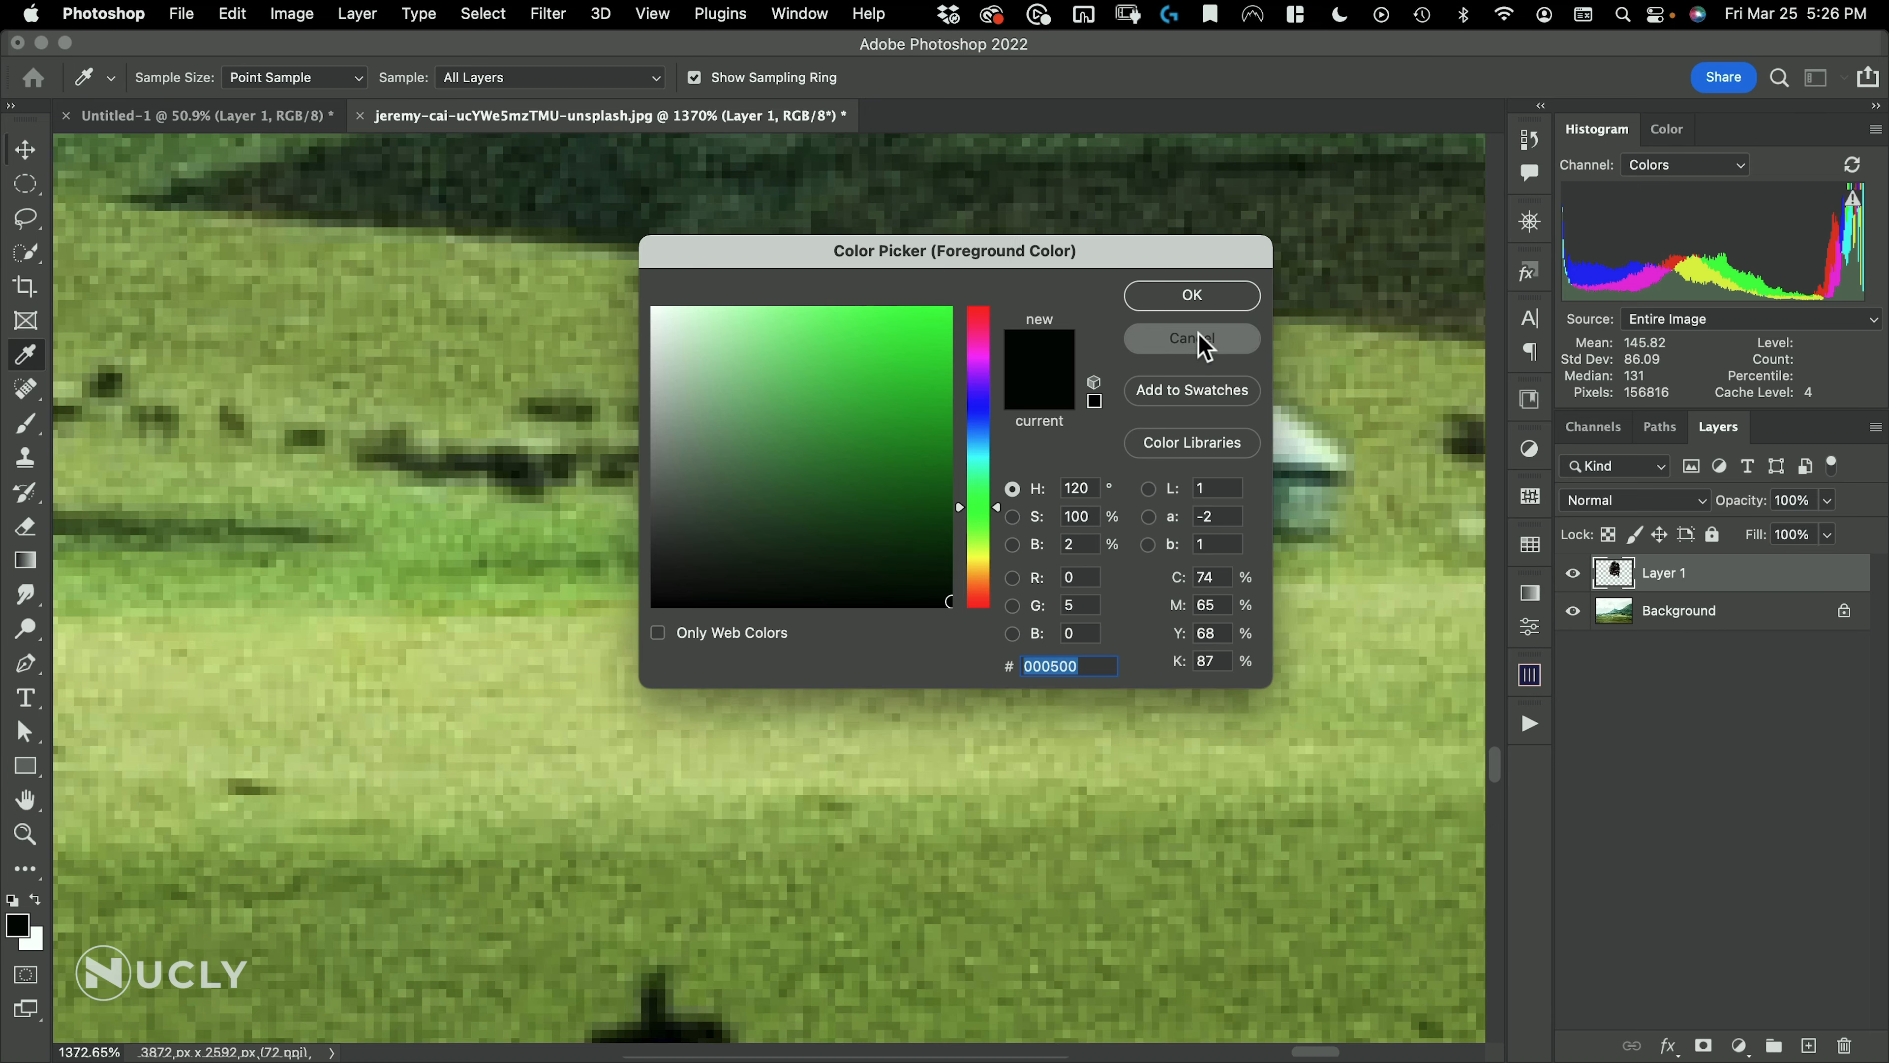
click(1397, 283)
Sample the shaded tone along the upper ridge of the green mountain with the Eyedropper
key(space)
drag(803, 500, 595, 552)
drag(457, 489, 1274, 653)
key(super+space)
drag(1031, 556, 971, 578)
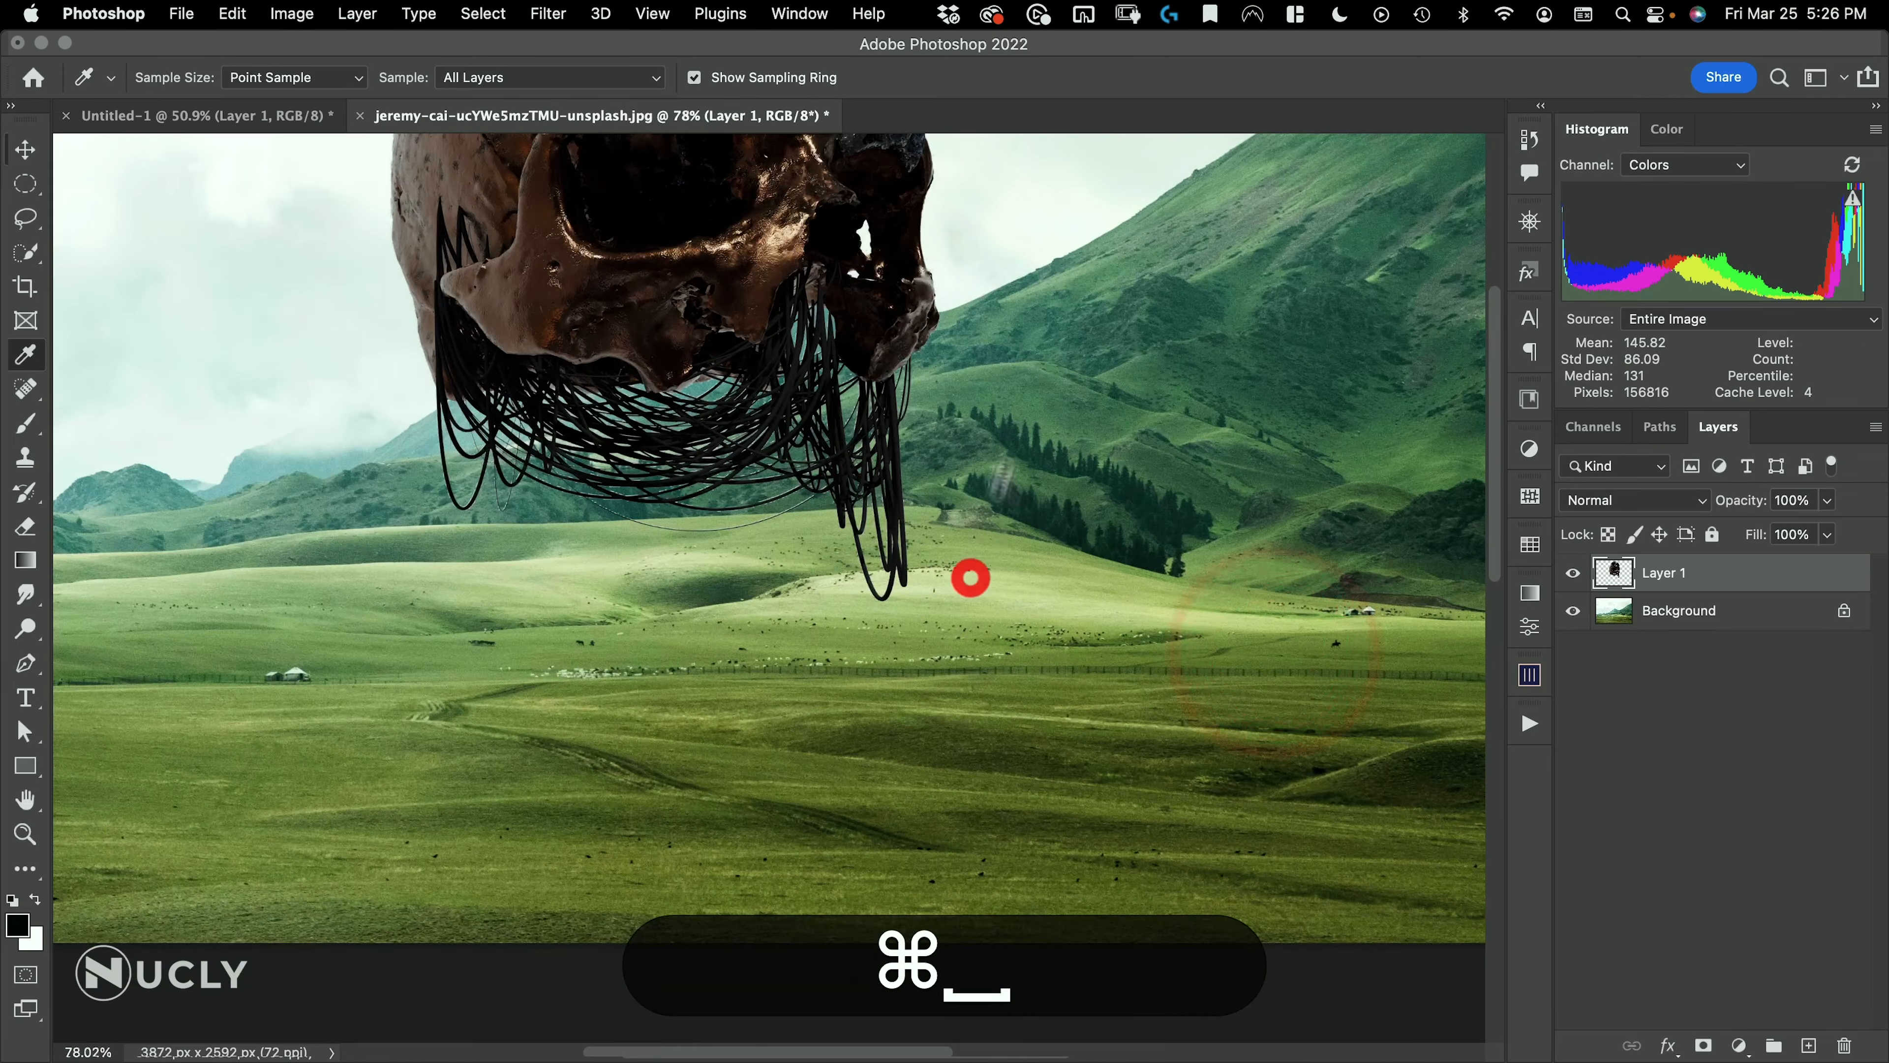
drag(1012, 278, 1265, 232)
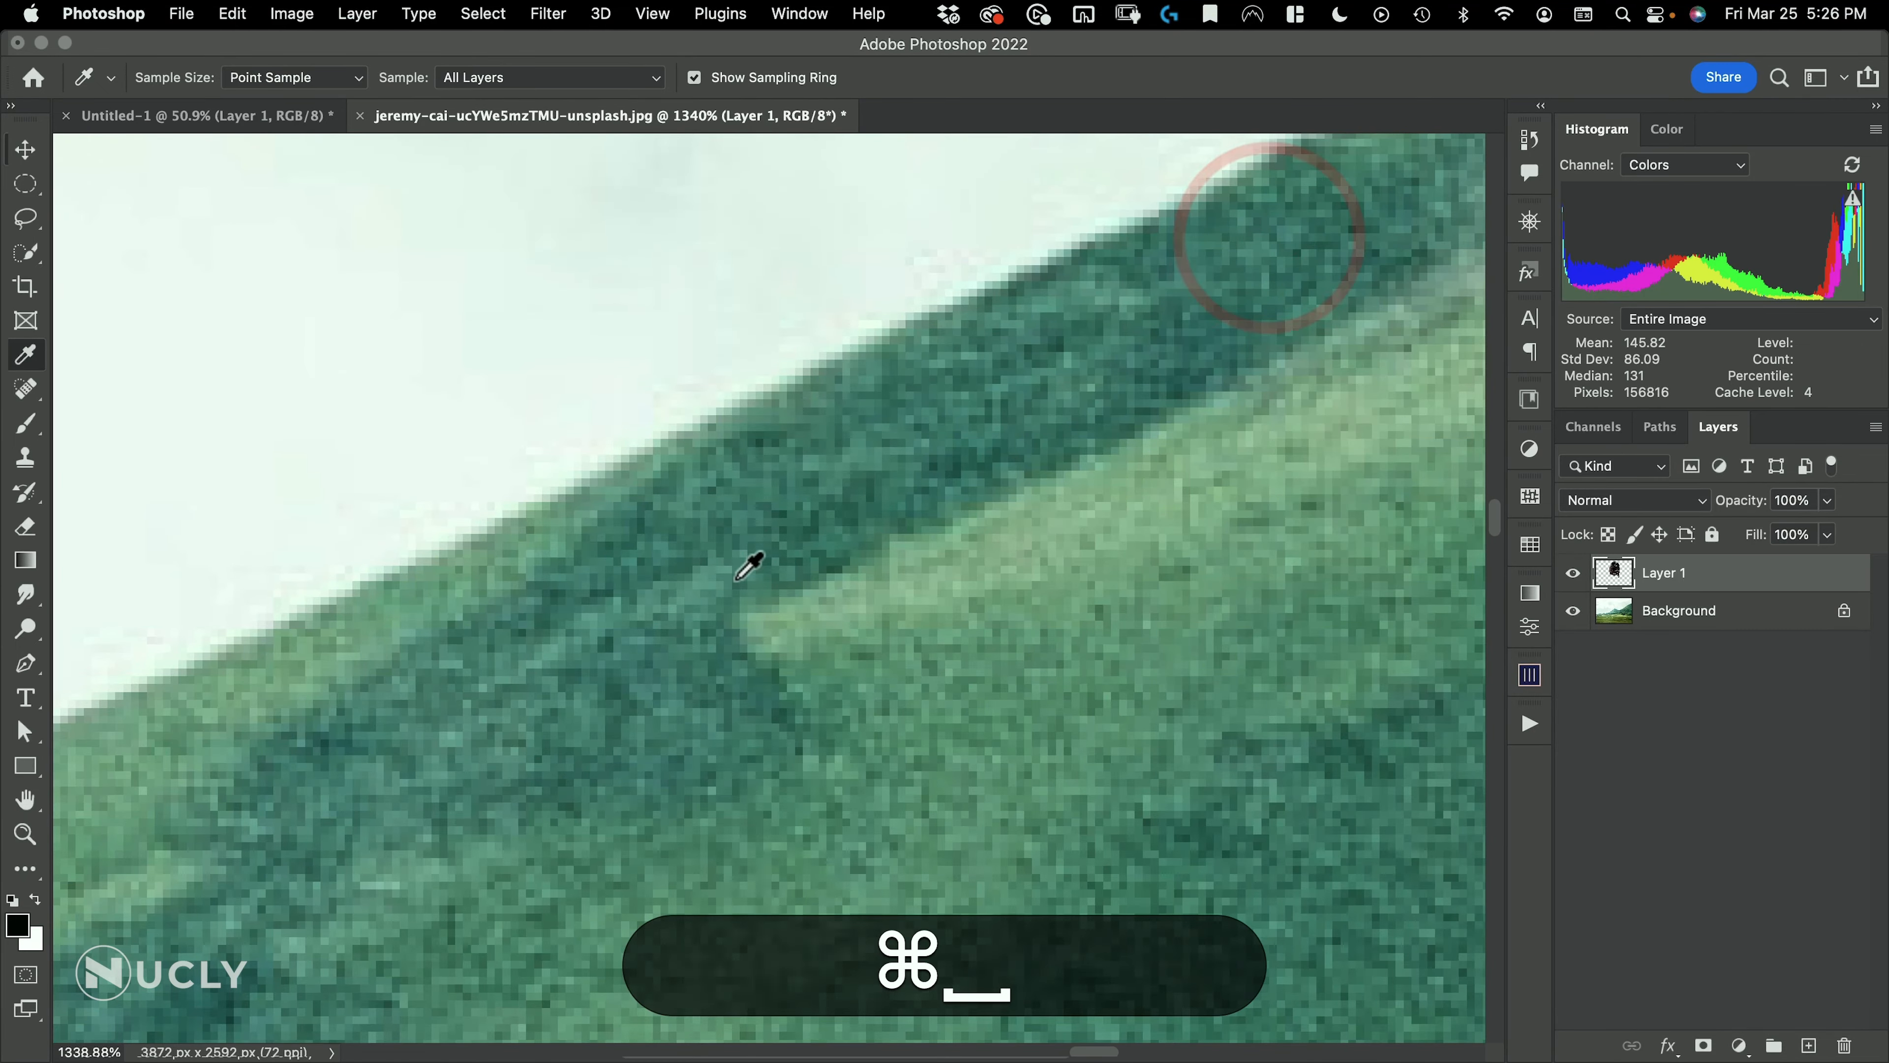
click(329, 744)
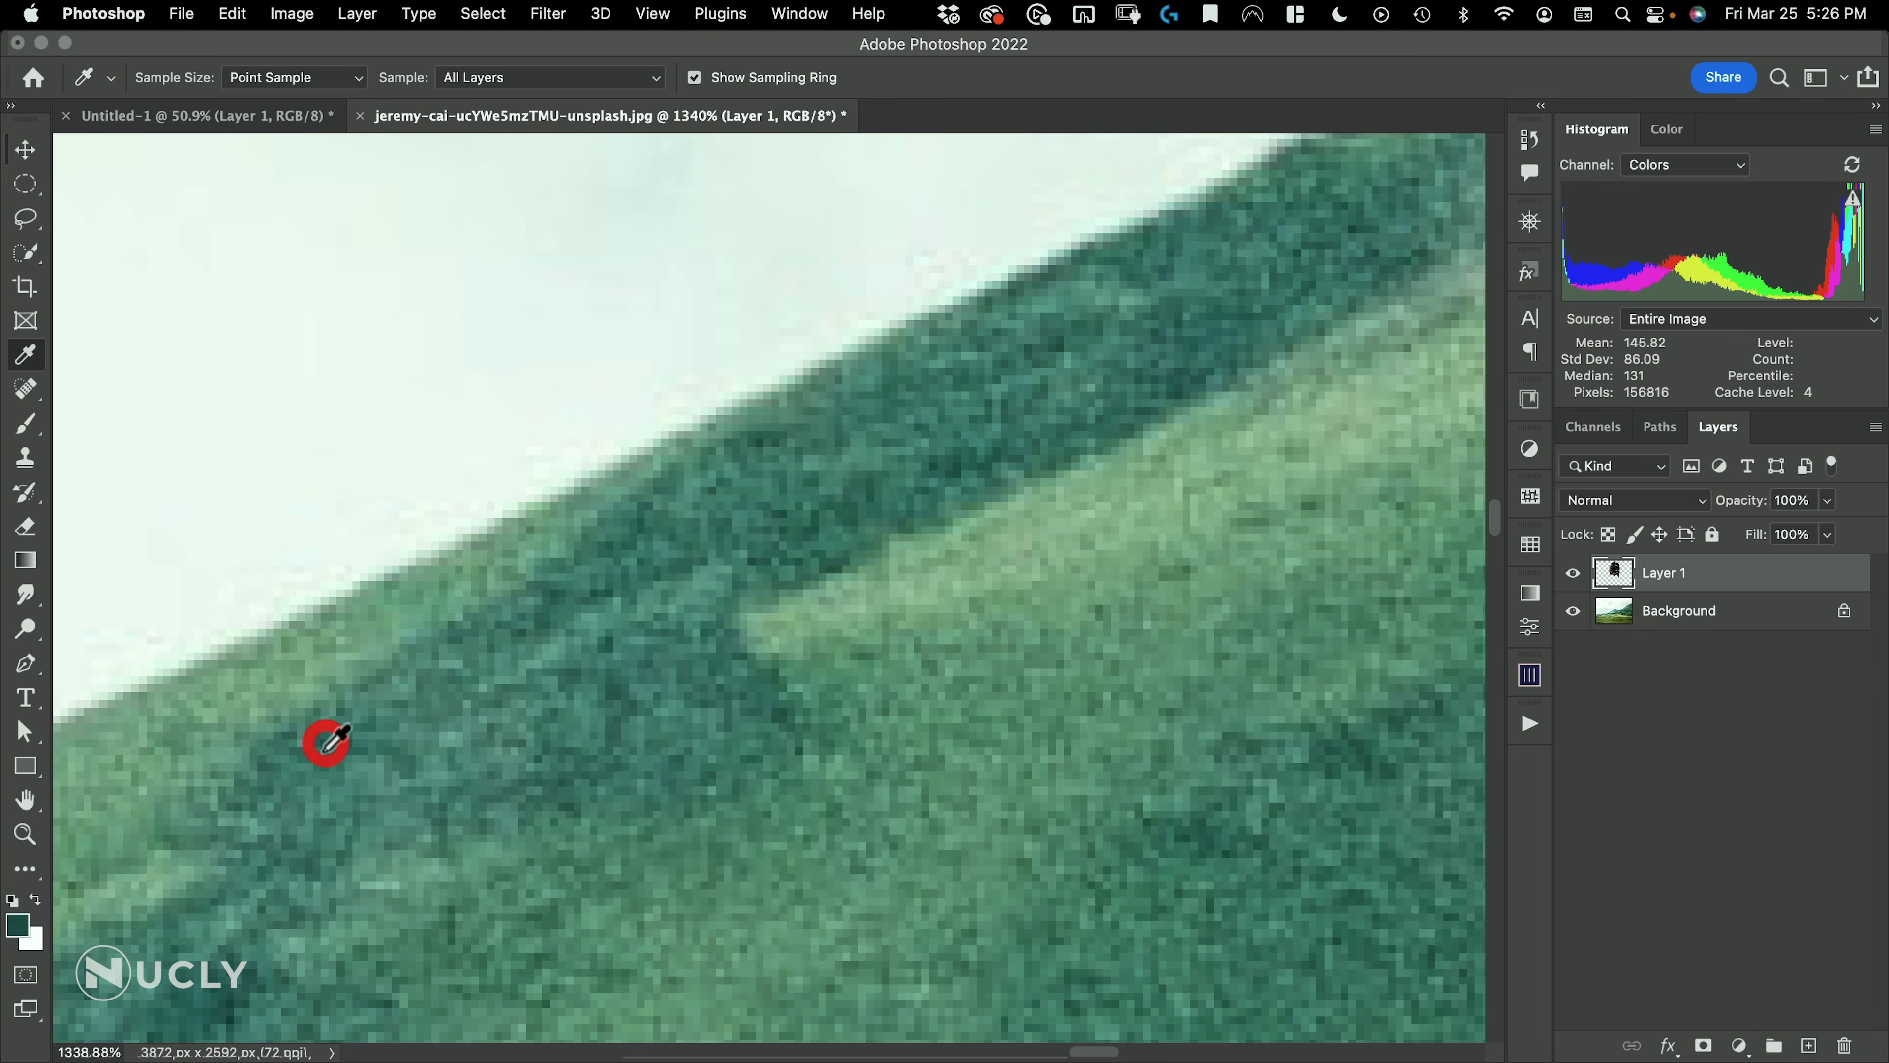
Sample the dark shadow tone of the small hut beside the meadow fence as the foreground color
drag(854, 671, 552, 783)
drag(760, 690, 1019, 633)
drag(676, 744, 730, 713)
drag(989, 725, 760, 734)
mouse_move(828, 672)
mouse_down()
mouse_move(815, 701)
mouse_move(831, 661)
mouse_up()
drag(601, 863, 804, 805)
drag(300, 674, 1072, 720)
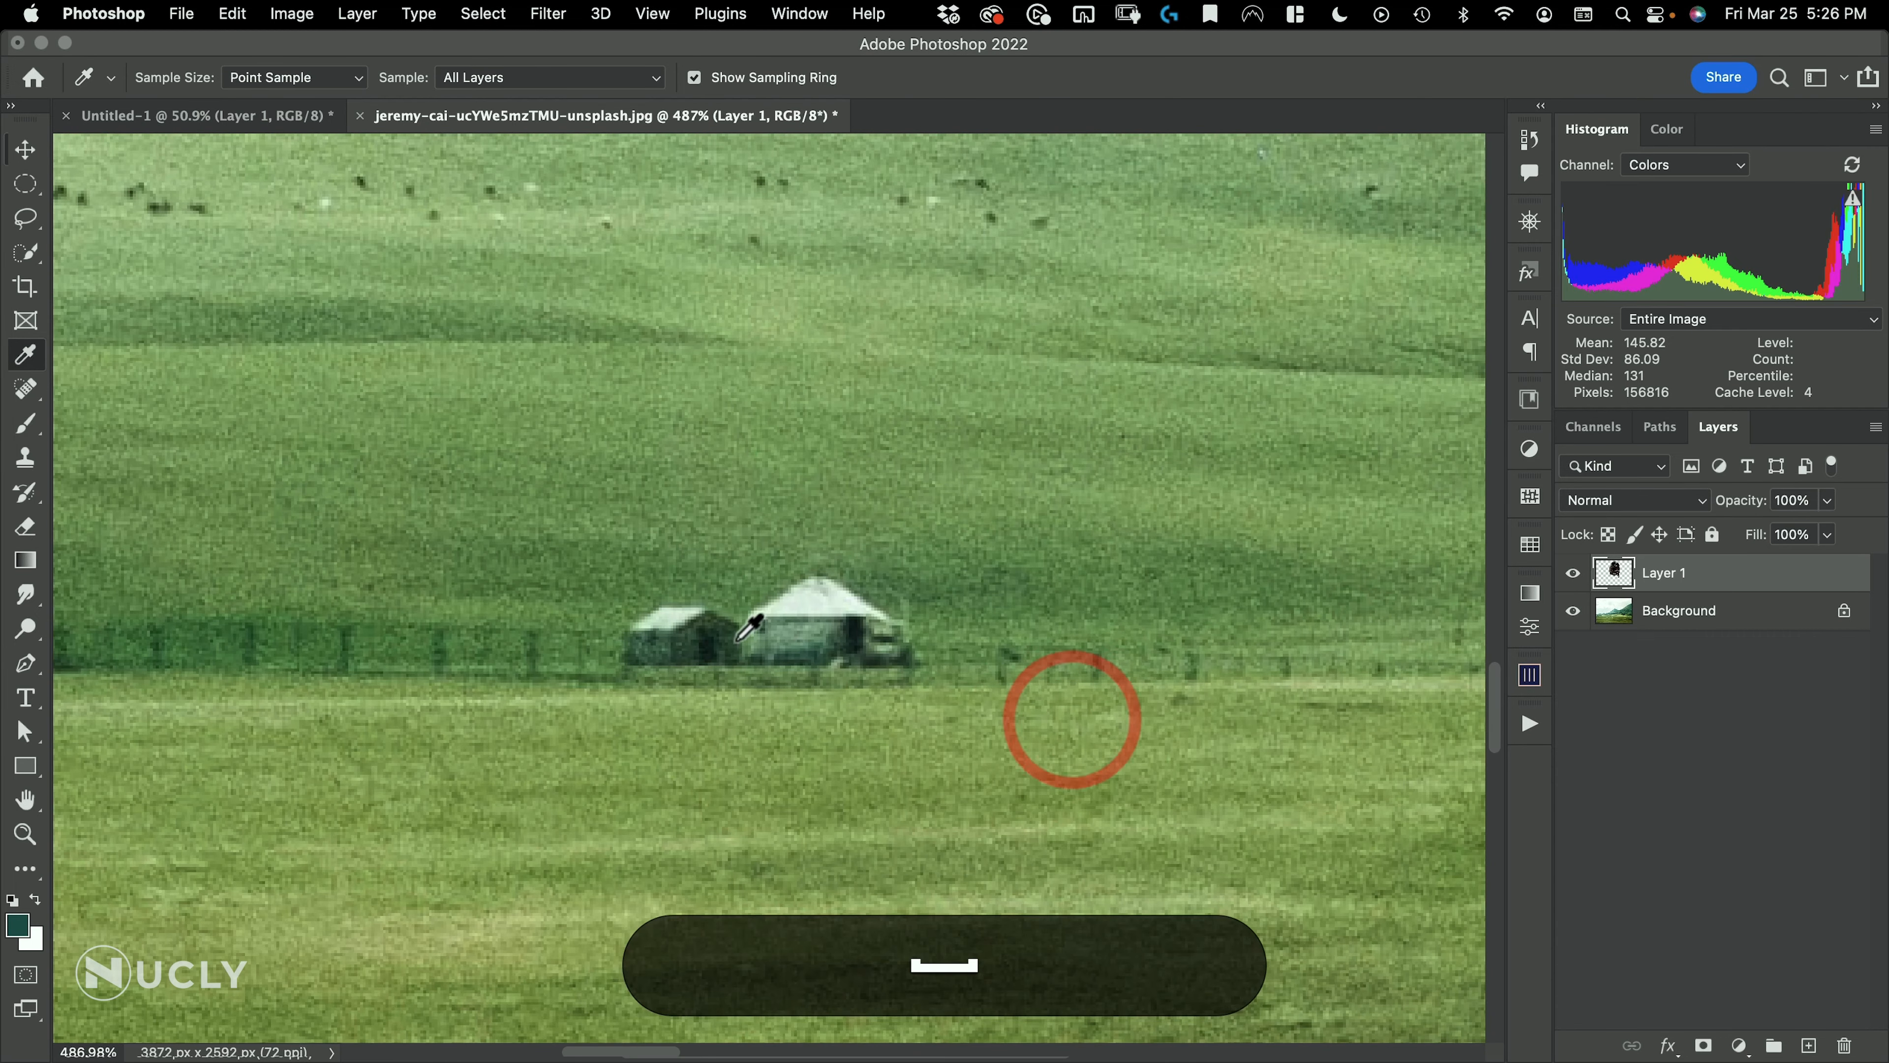
drag(710, 640, 523, 679)
click(705, 717)
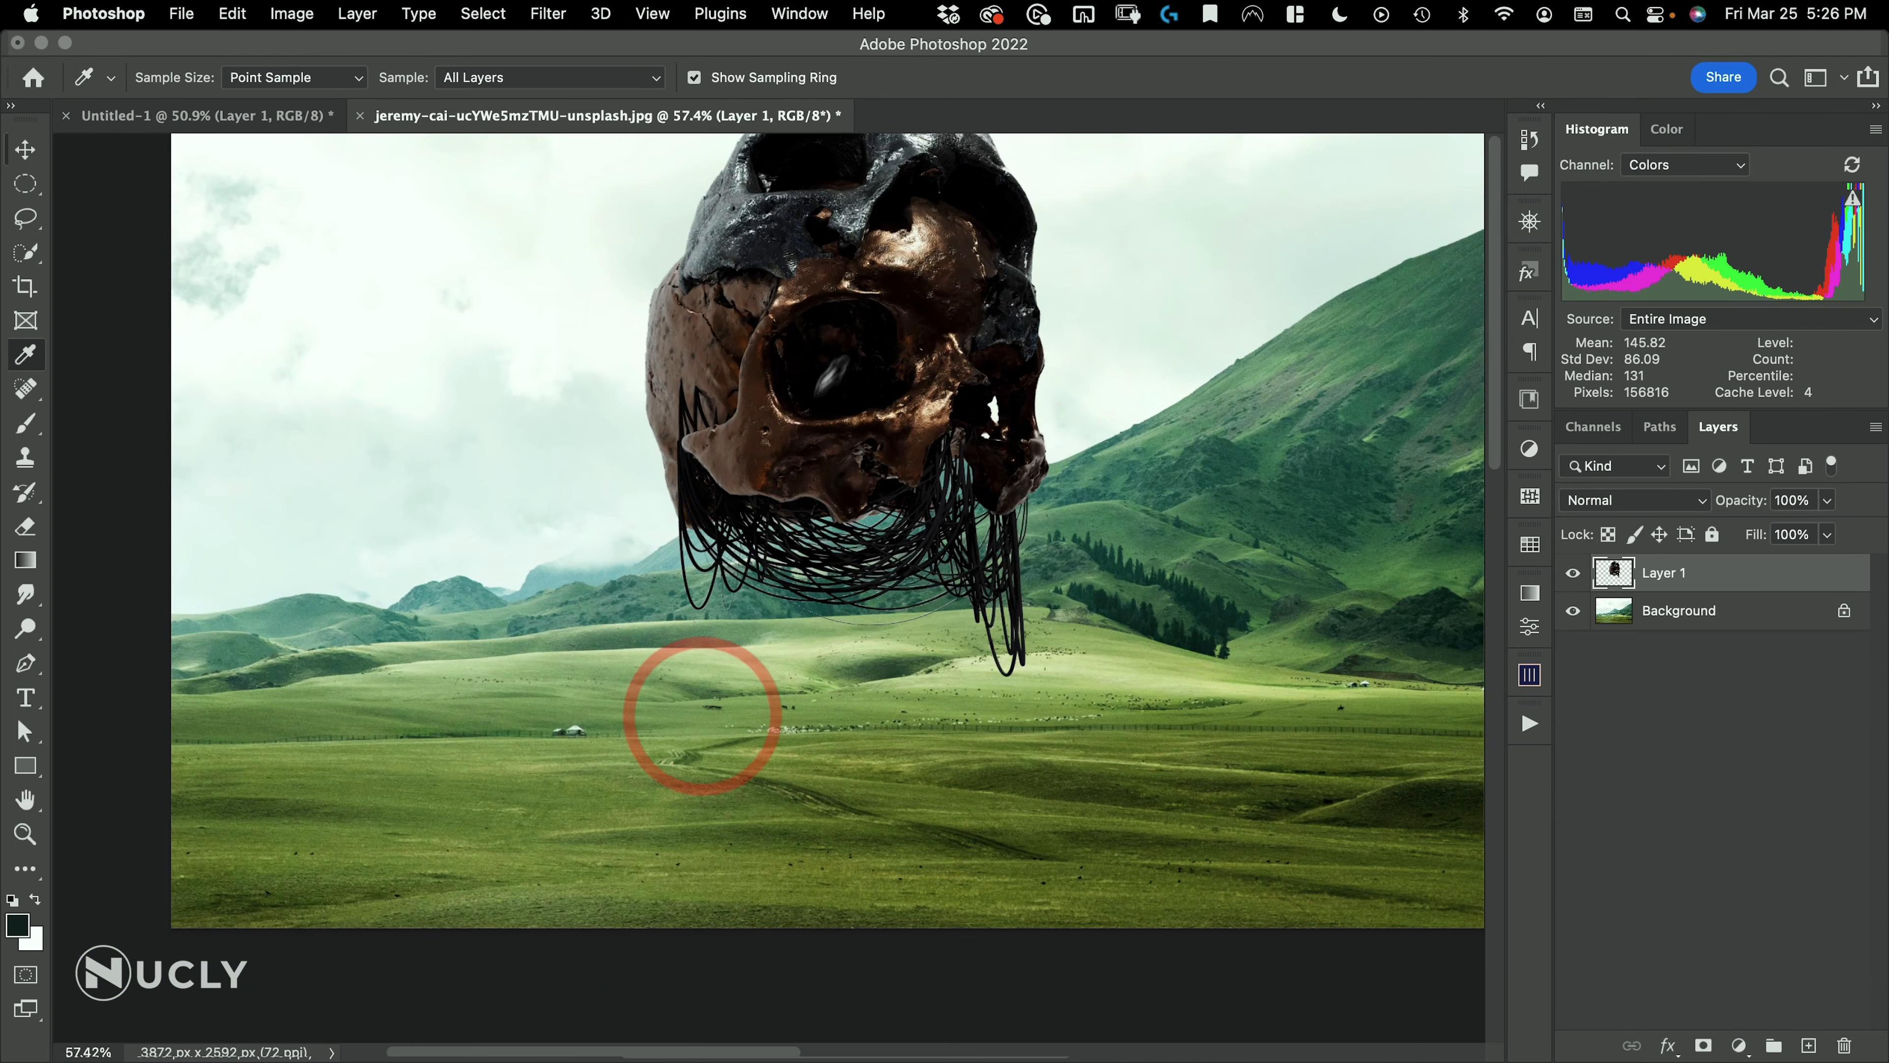
drag(848, 406, 873, 478)
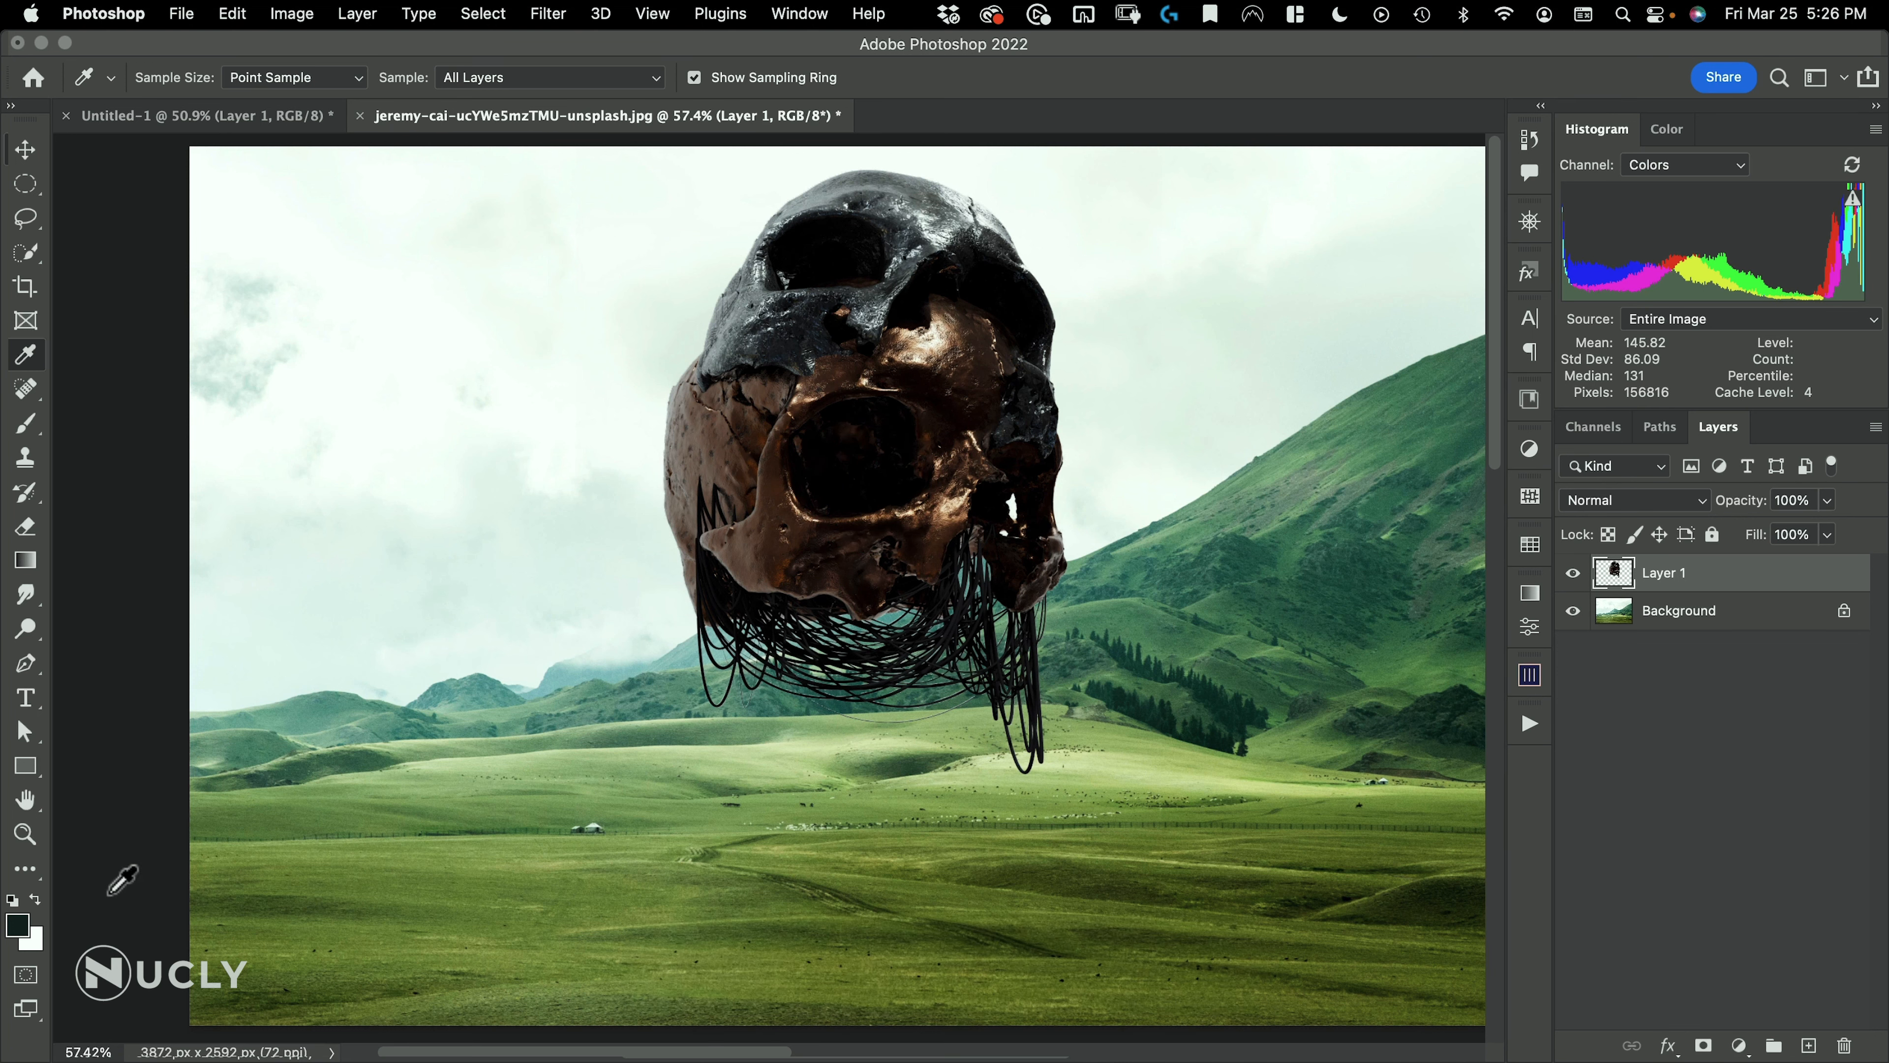
Add a Solid Color fill layer in the sampled #0f2824 and clip it to the skull layer
click(1737, 1042)
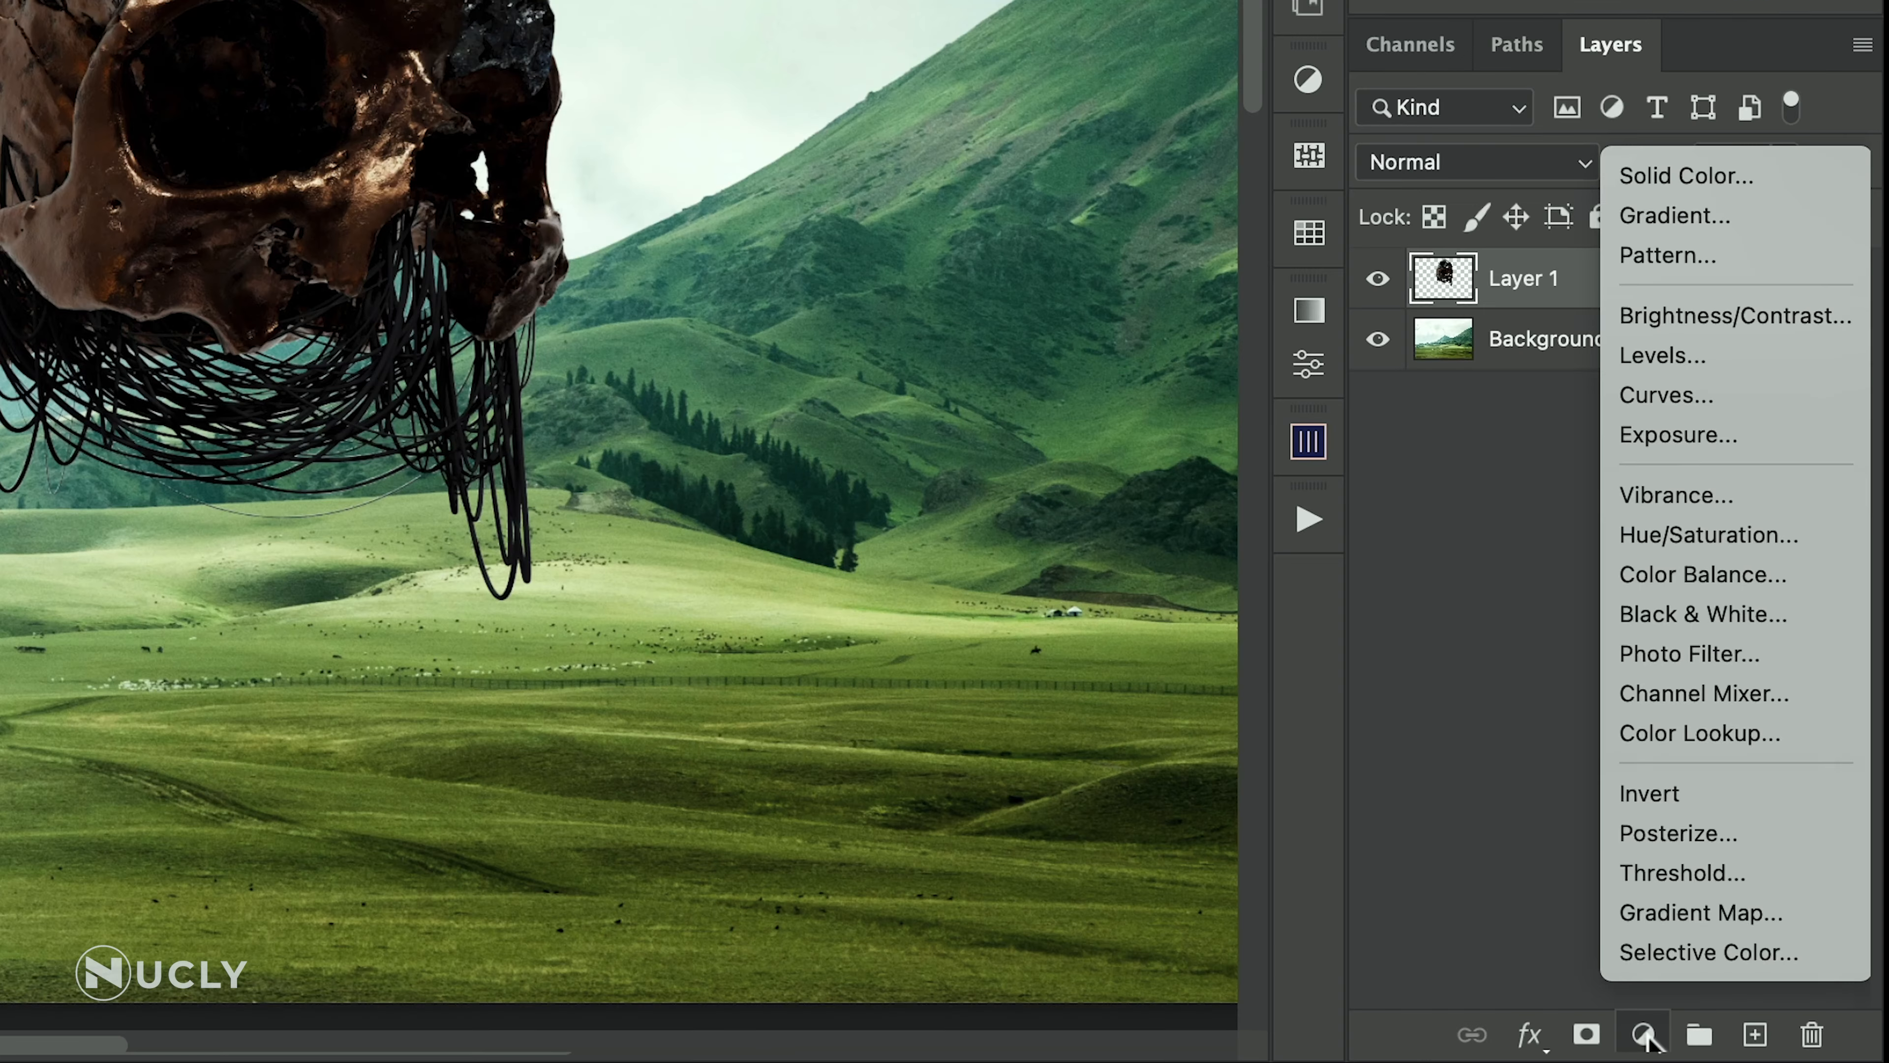
click(1720, 177)
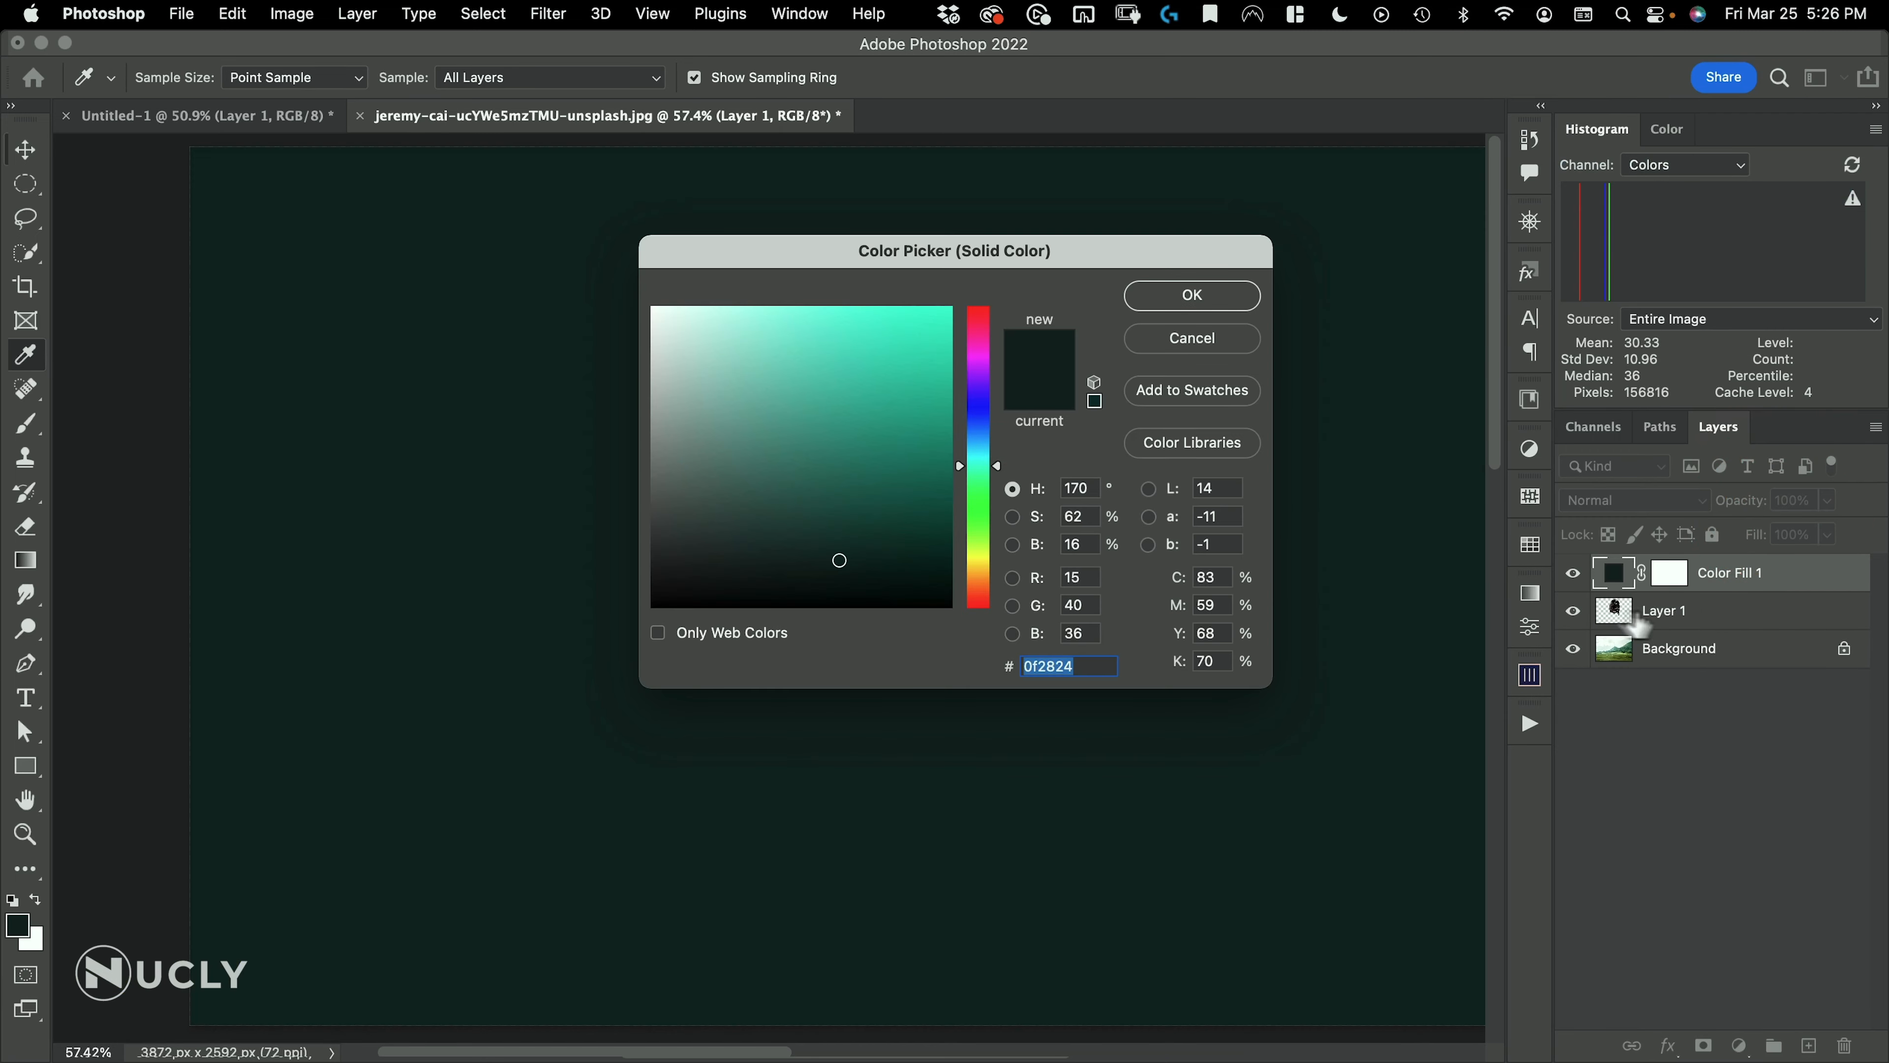
click(1205, 296)
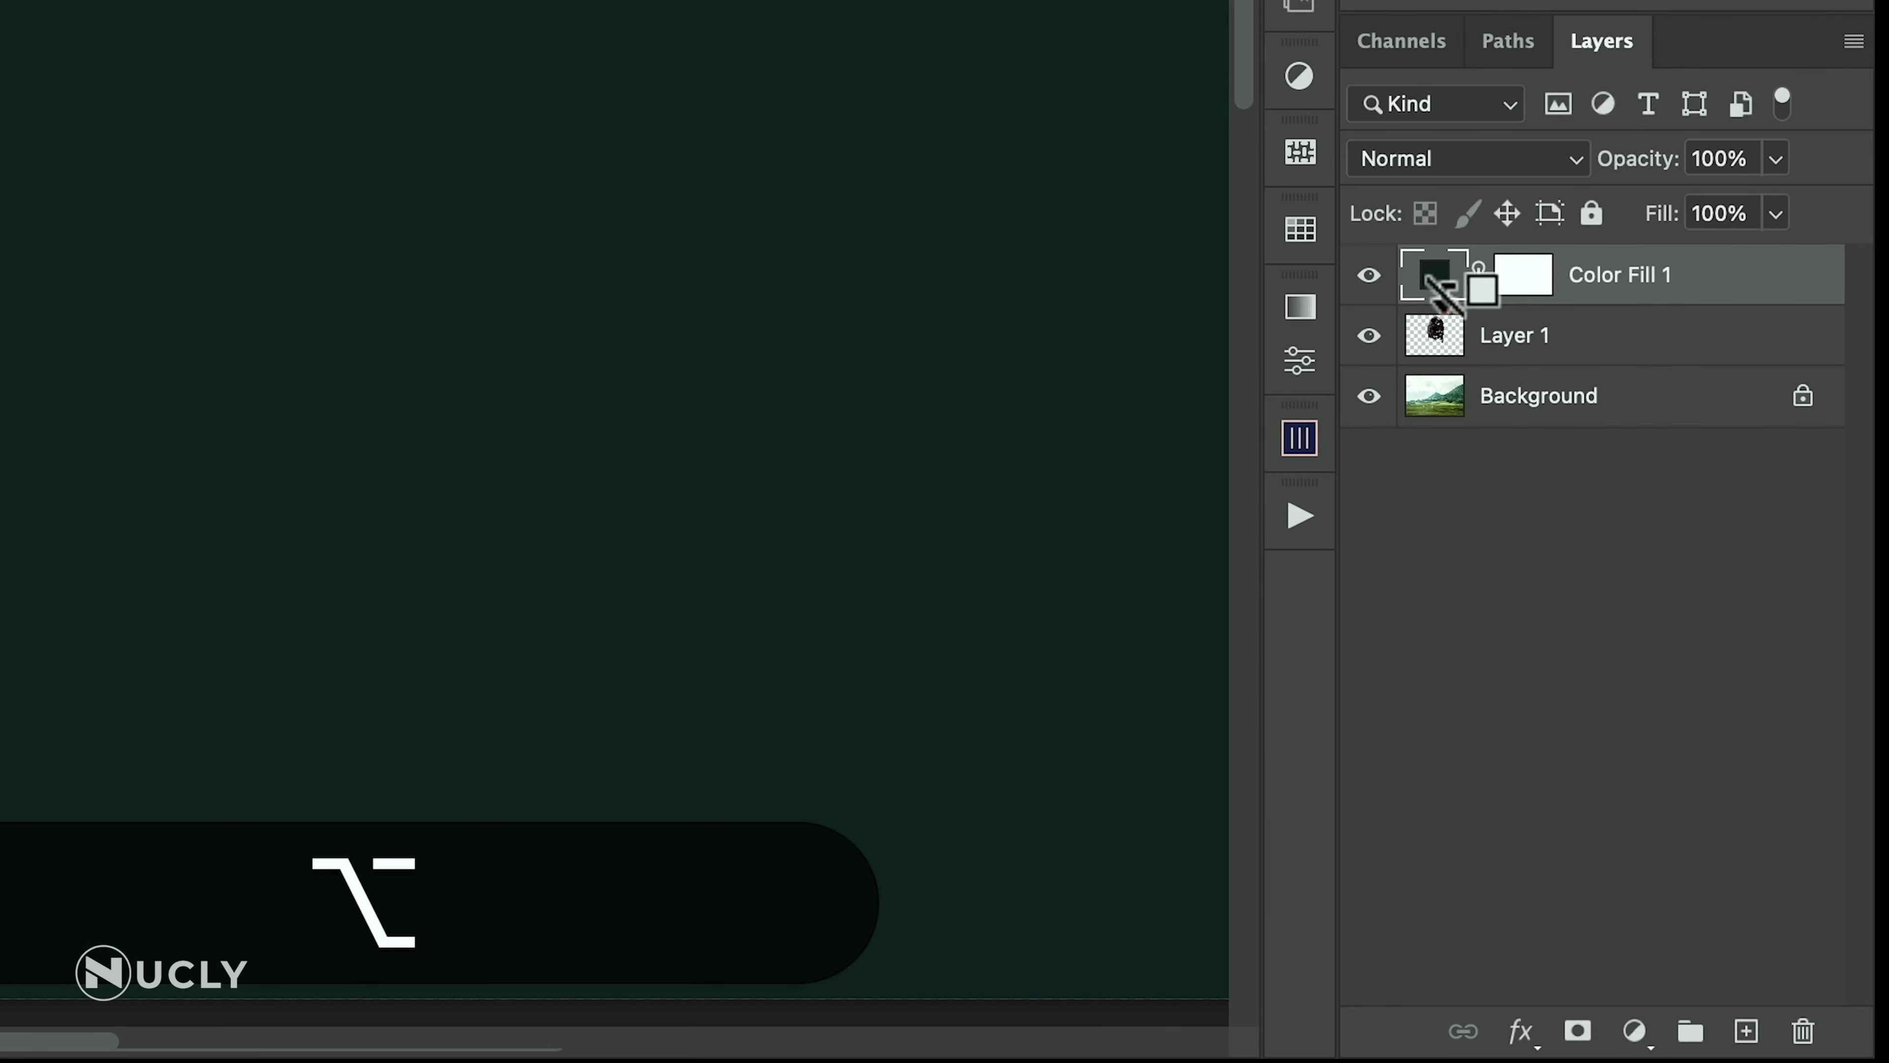
alt+click(1447, 305)
Set the clipped color fill layer's blend mode to Screen to lift the skull's blacks
click(1432, 159)
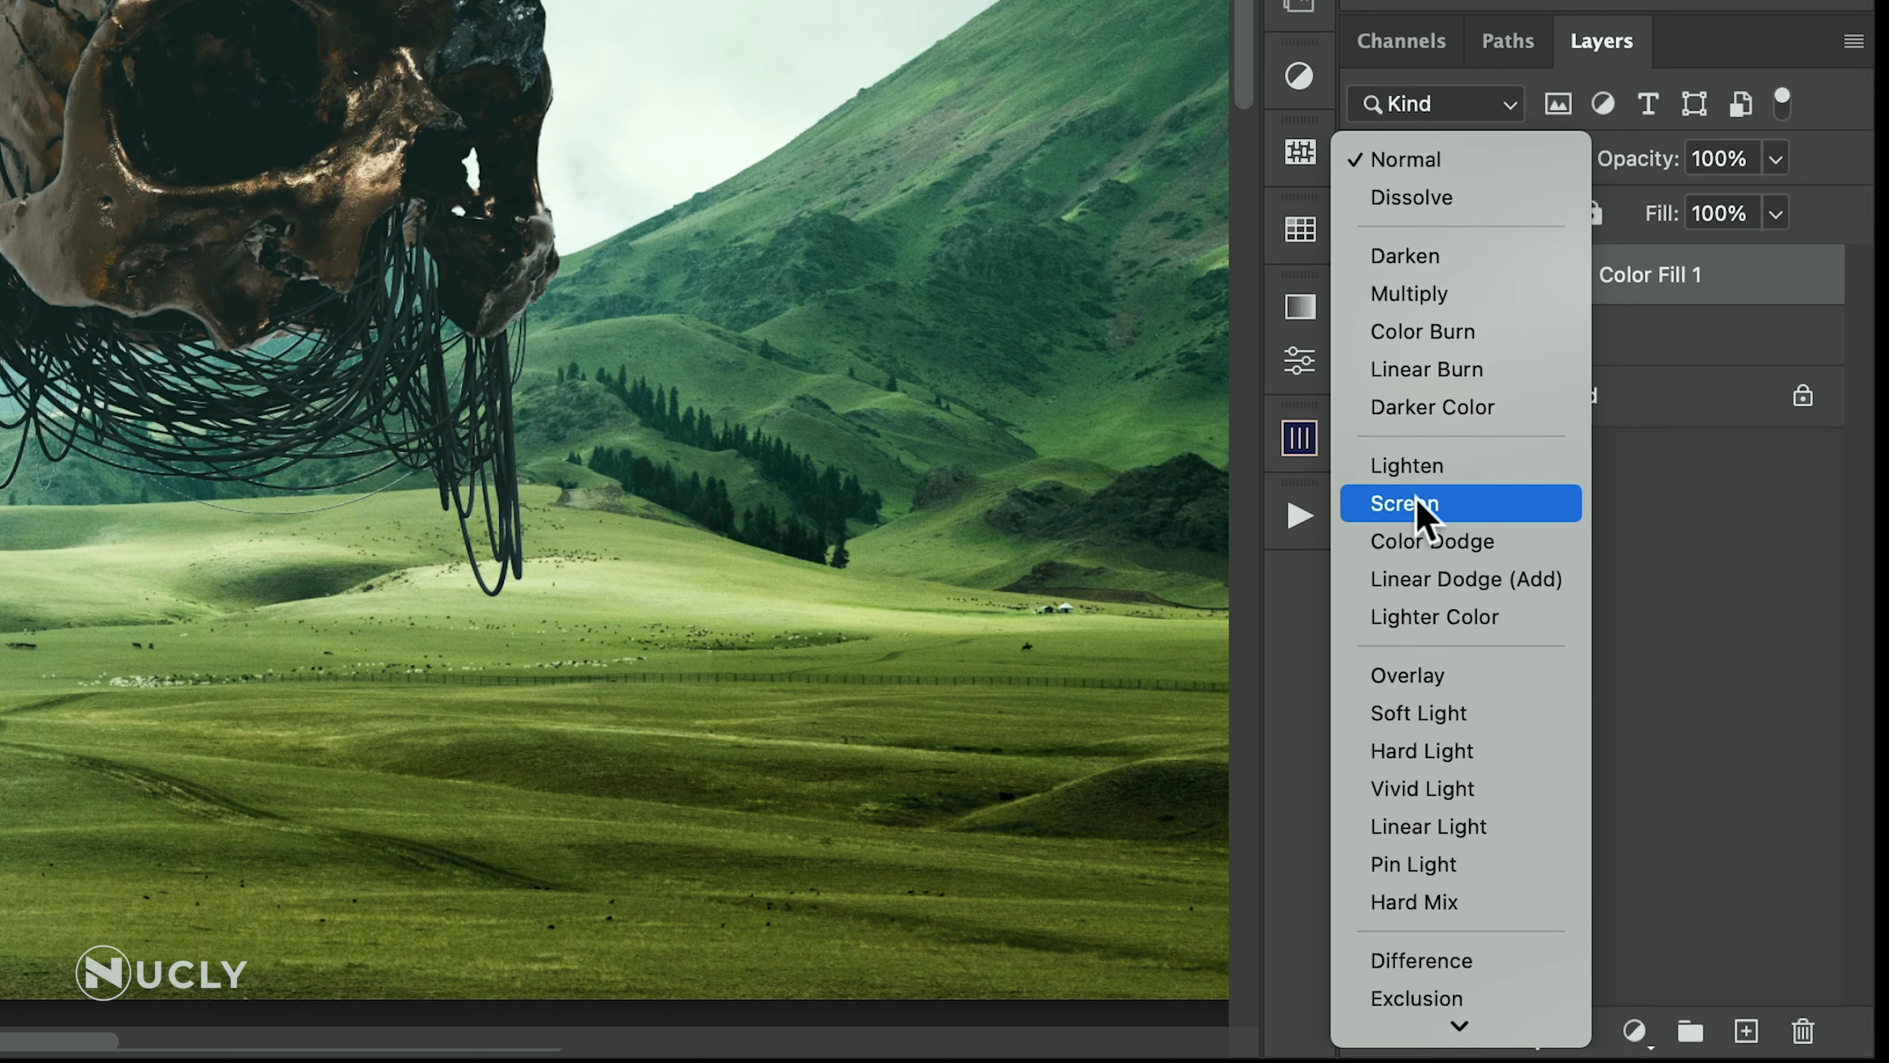
click(1421, 505)
key(v)
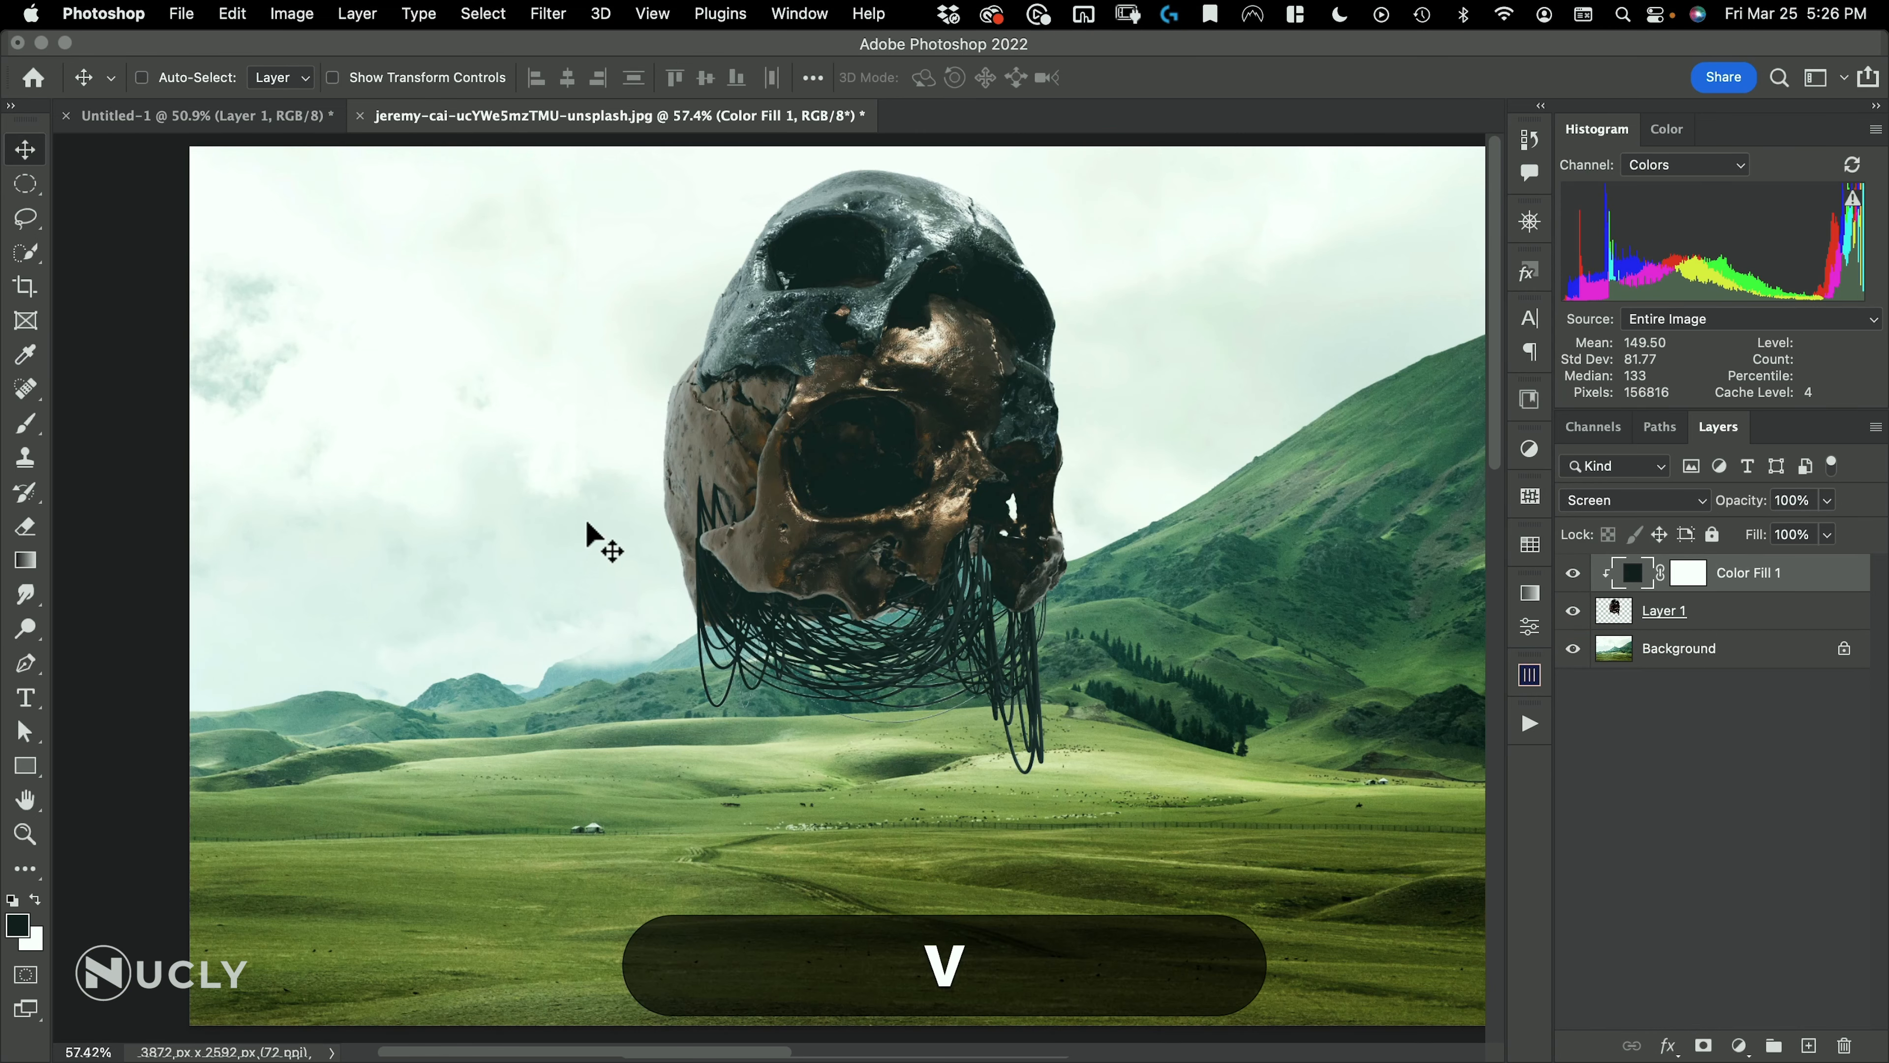
drag(822, 418, 789, 423)
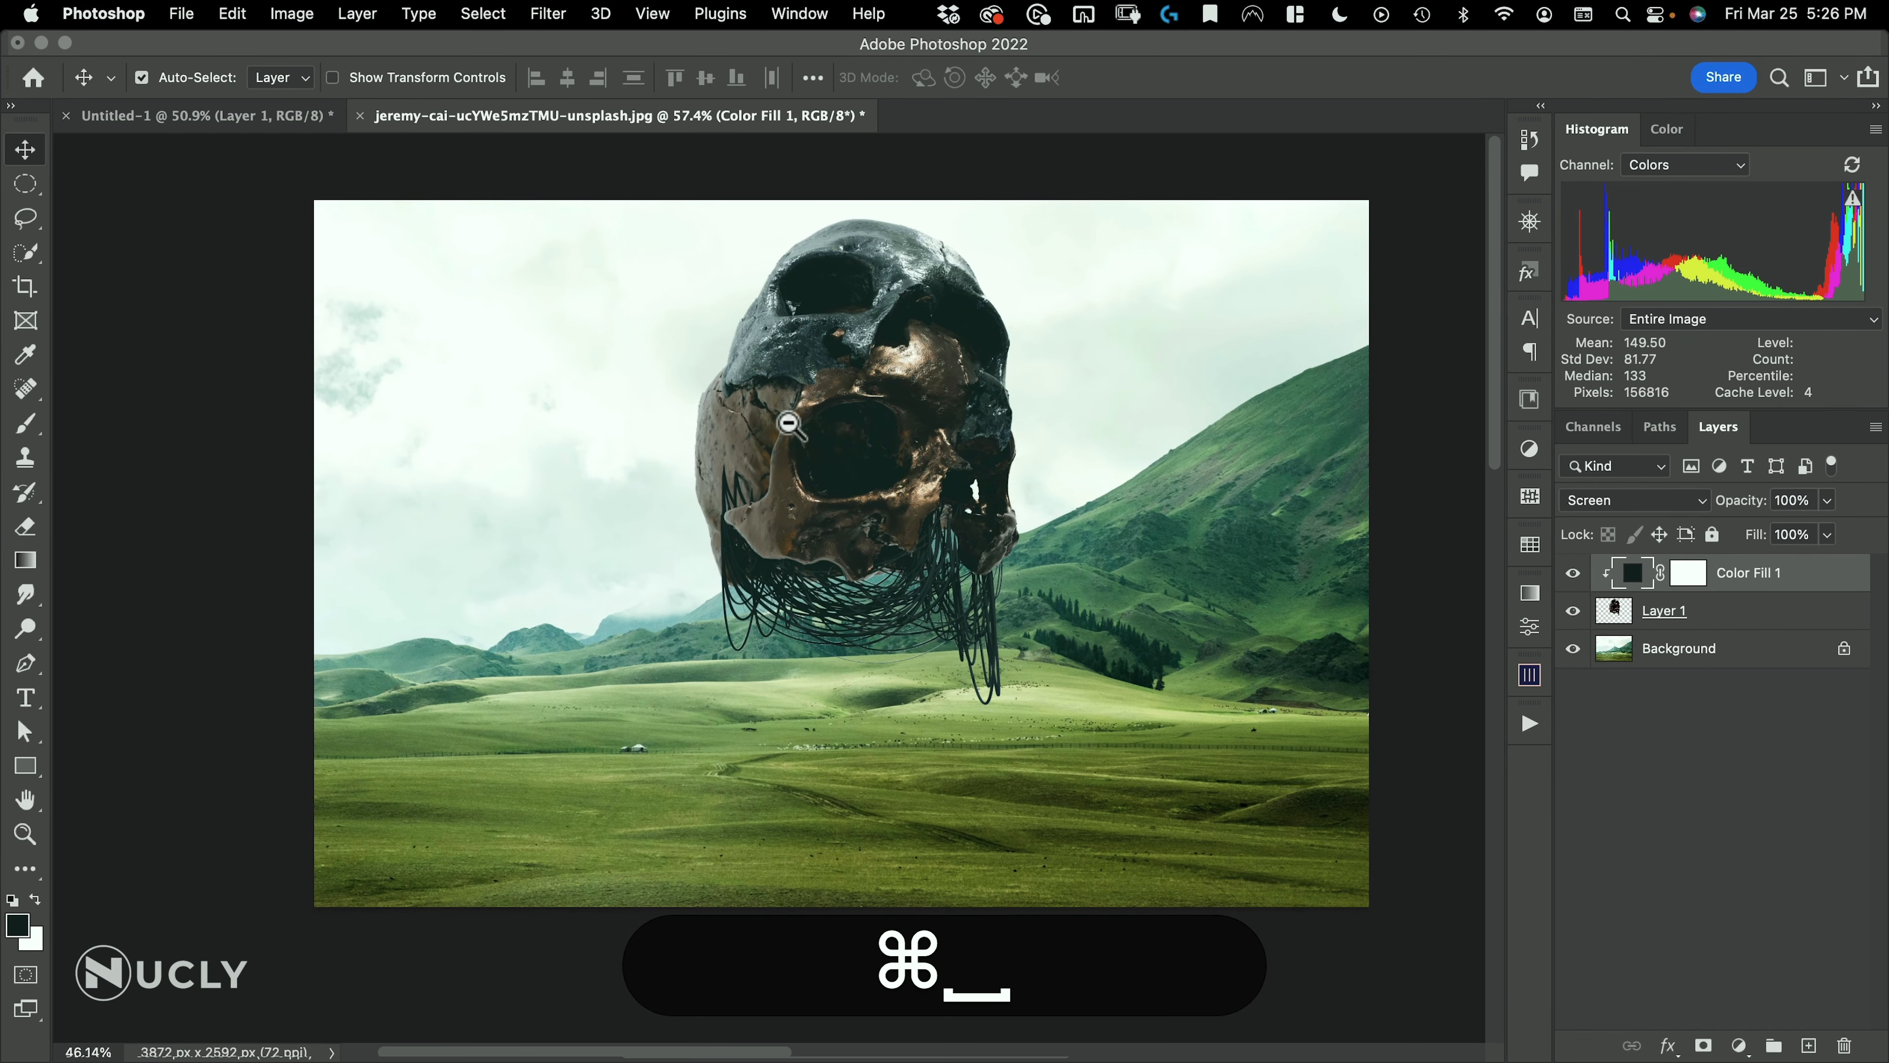
drag(986, 453, 945, 506)
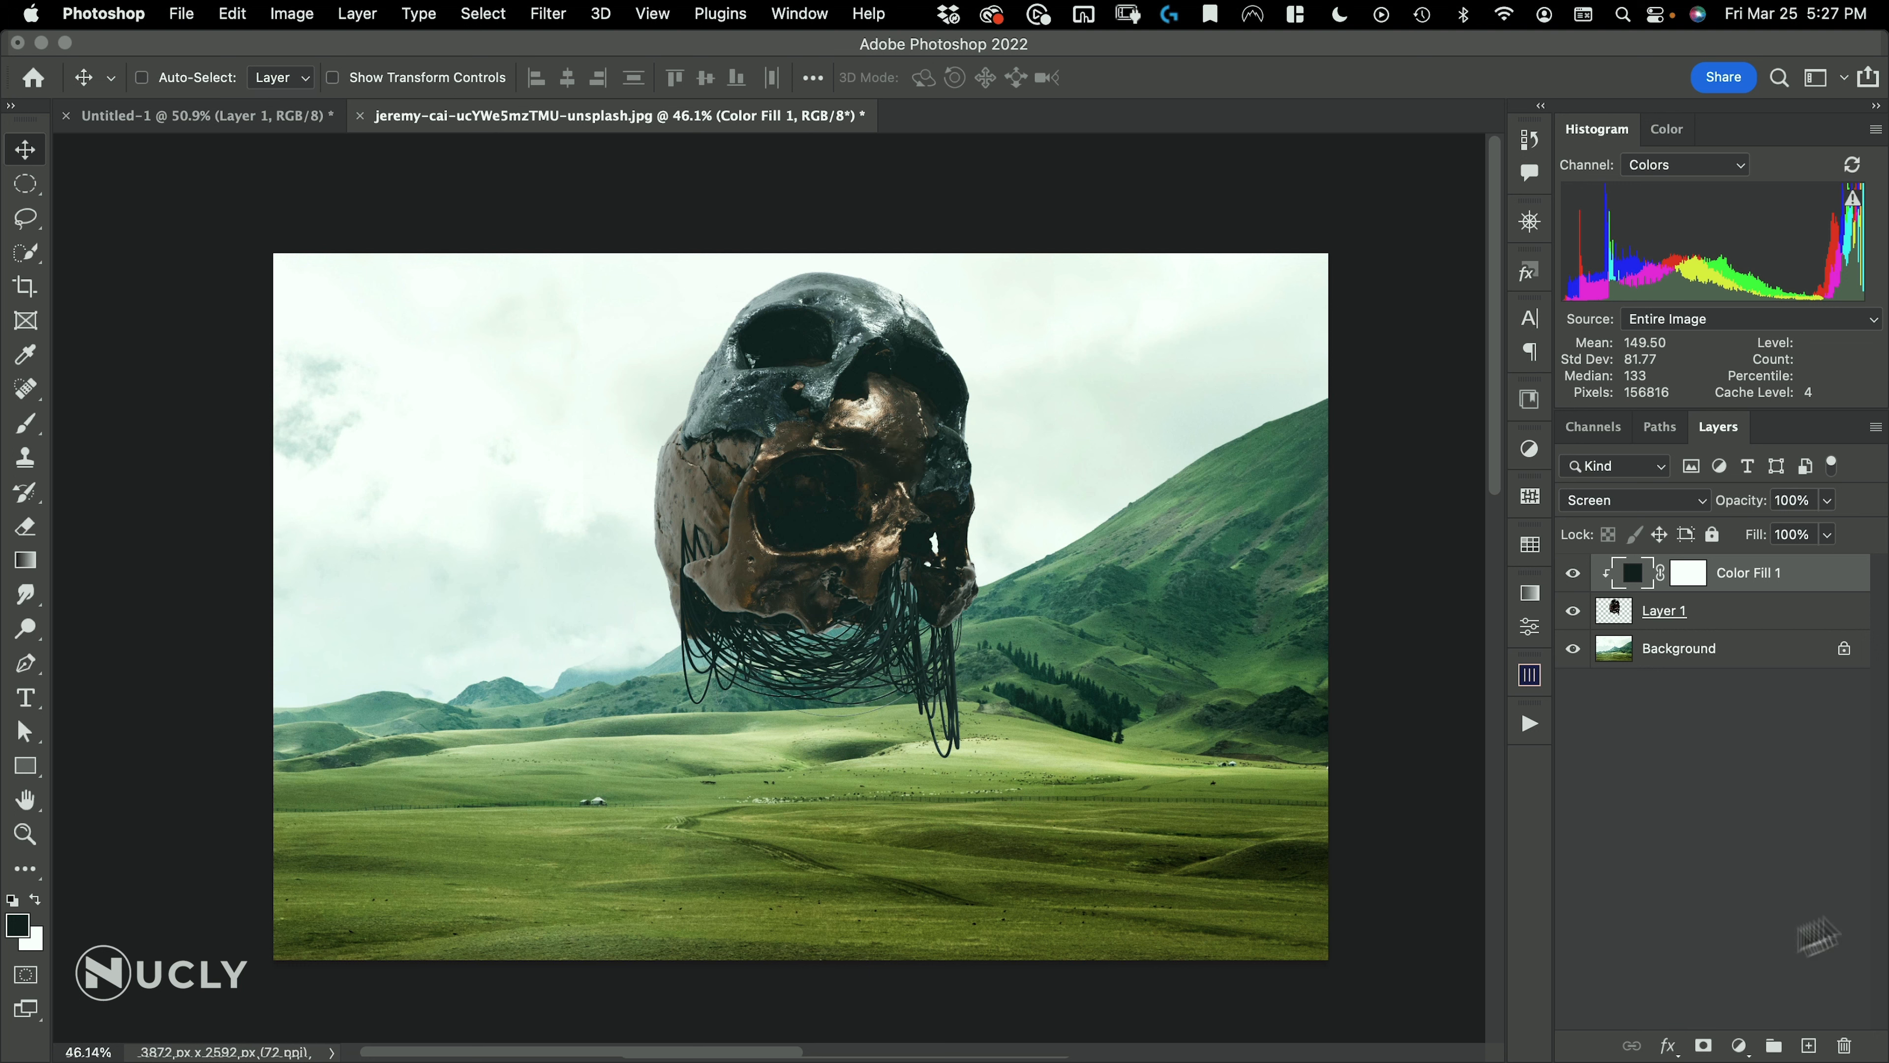
Stamp a white cloud over the skull on a new top layer using cloud brush 20 from the Nucly Atmosphere Brushes
click(1810, 1047)
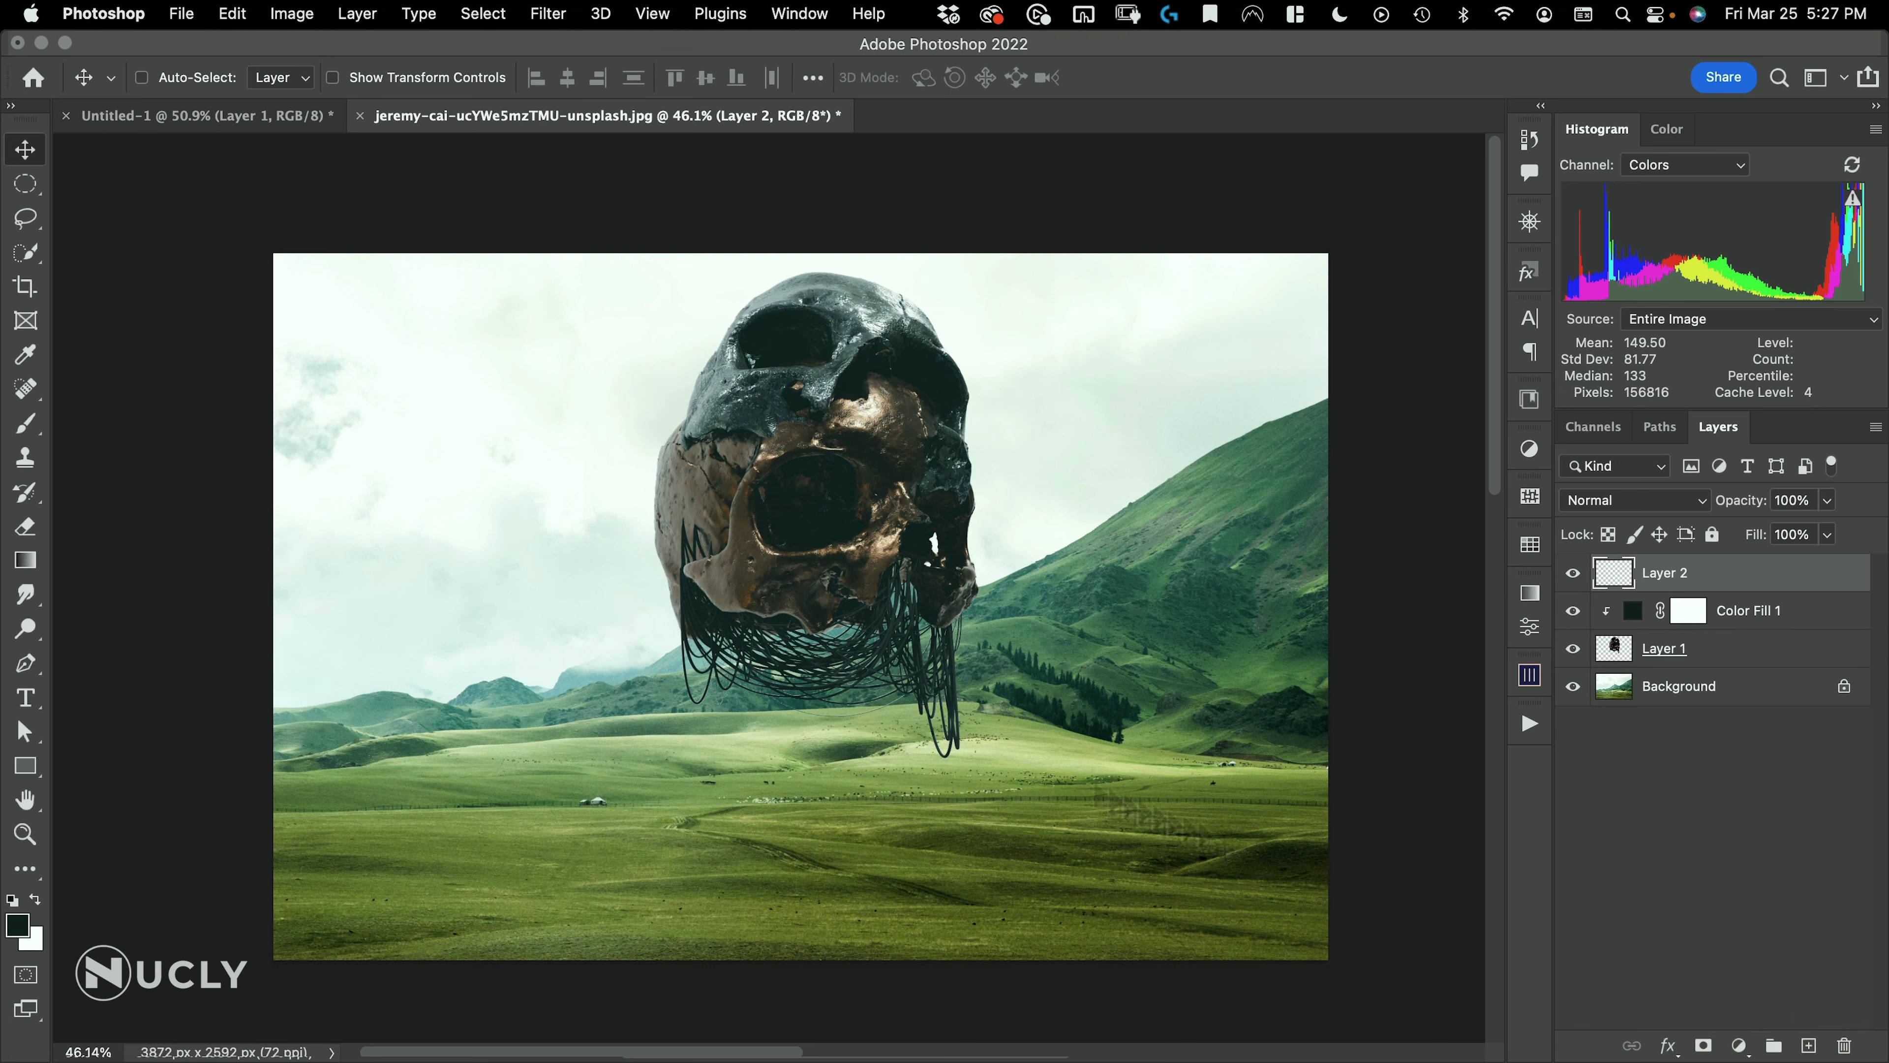
key(b)
right_click(497, 446)
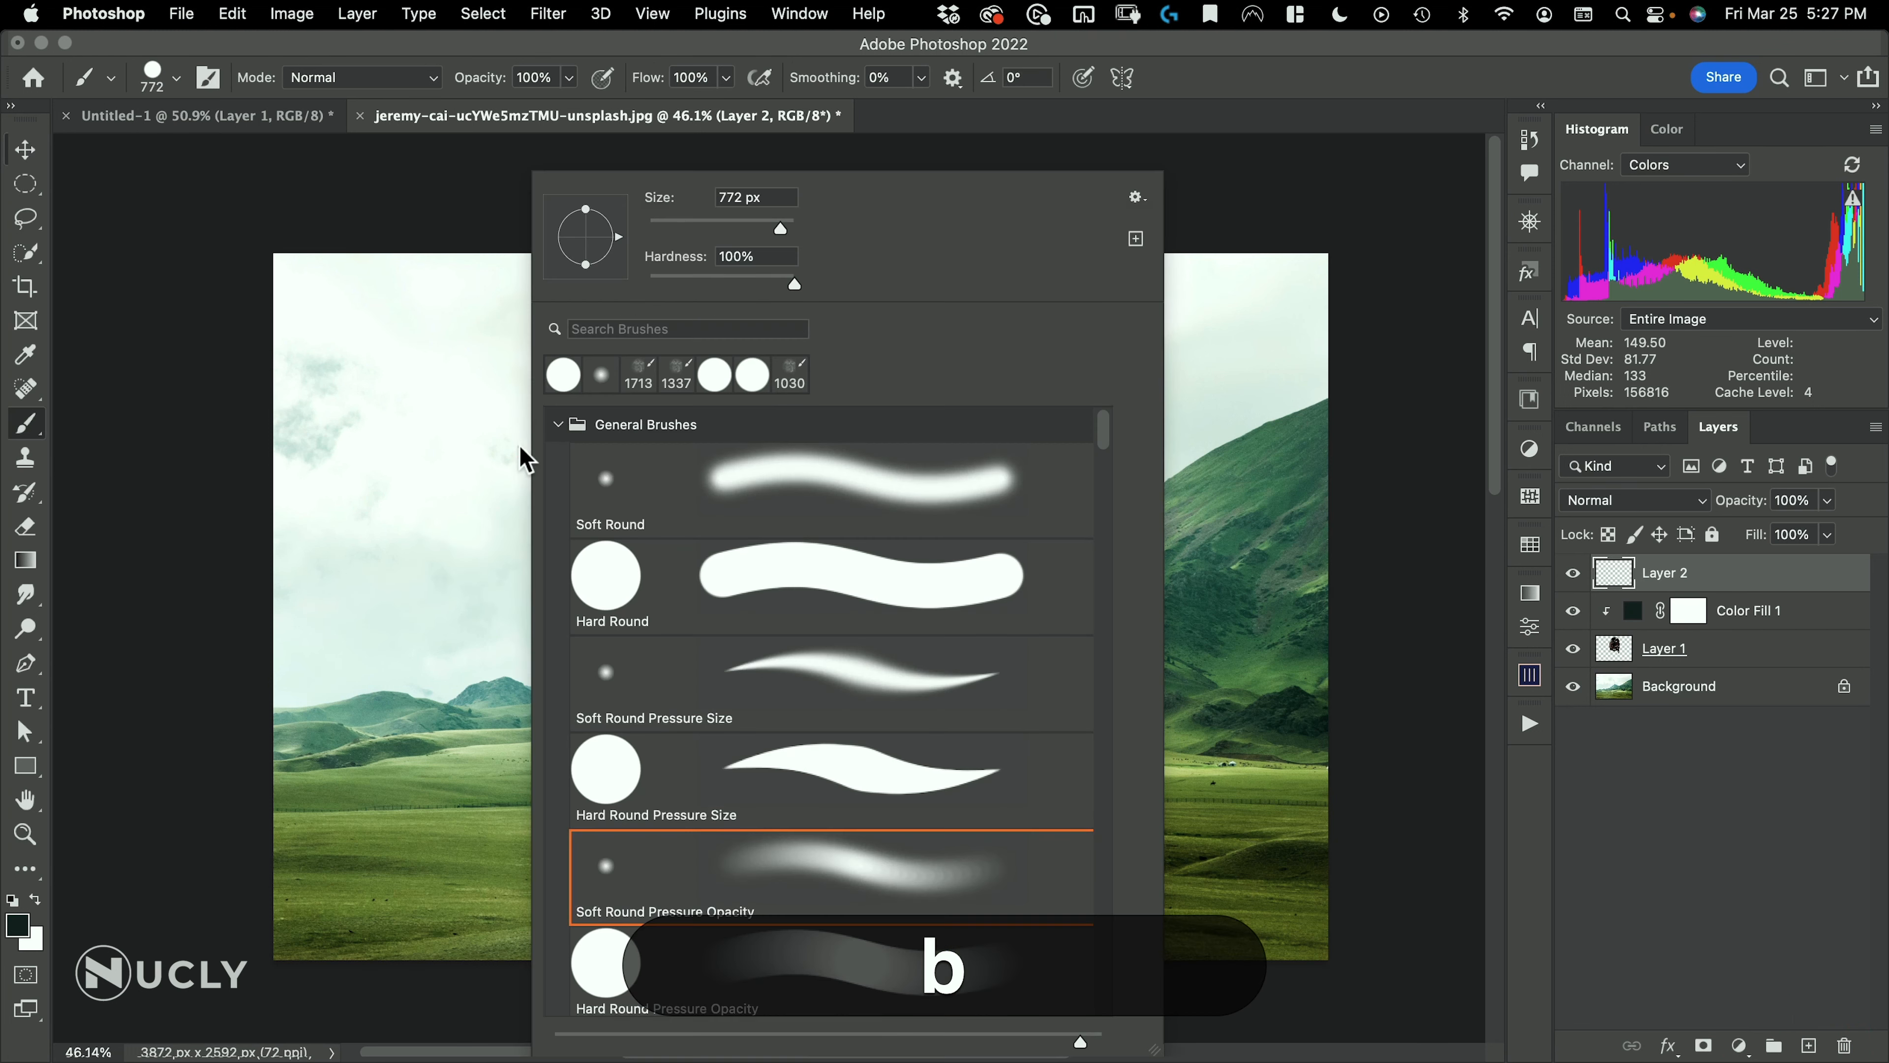
click(559, 425)
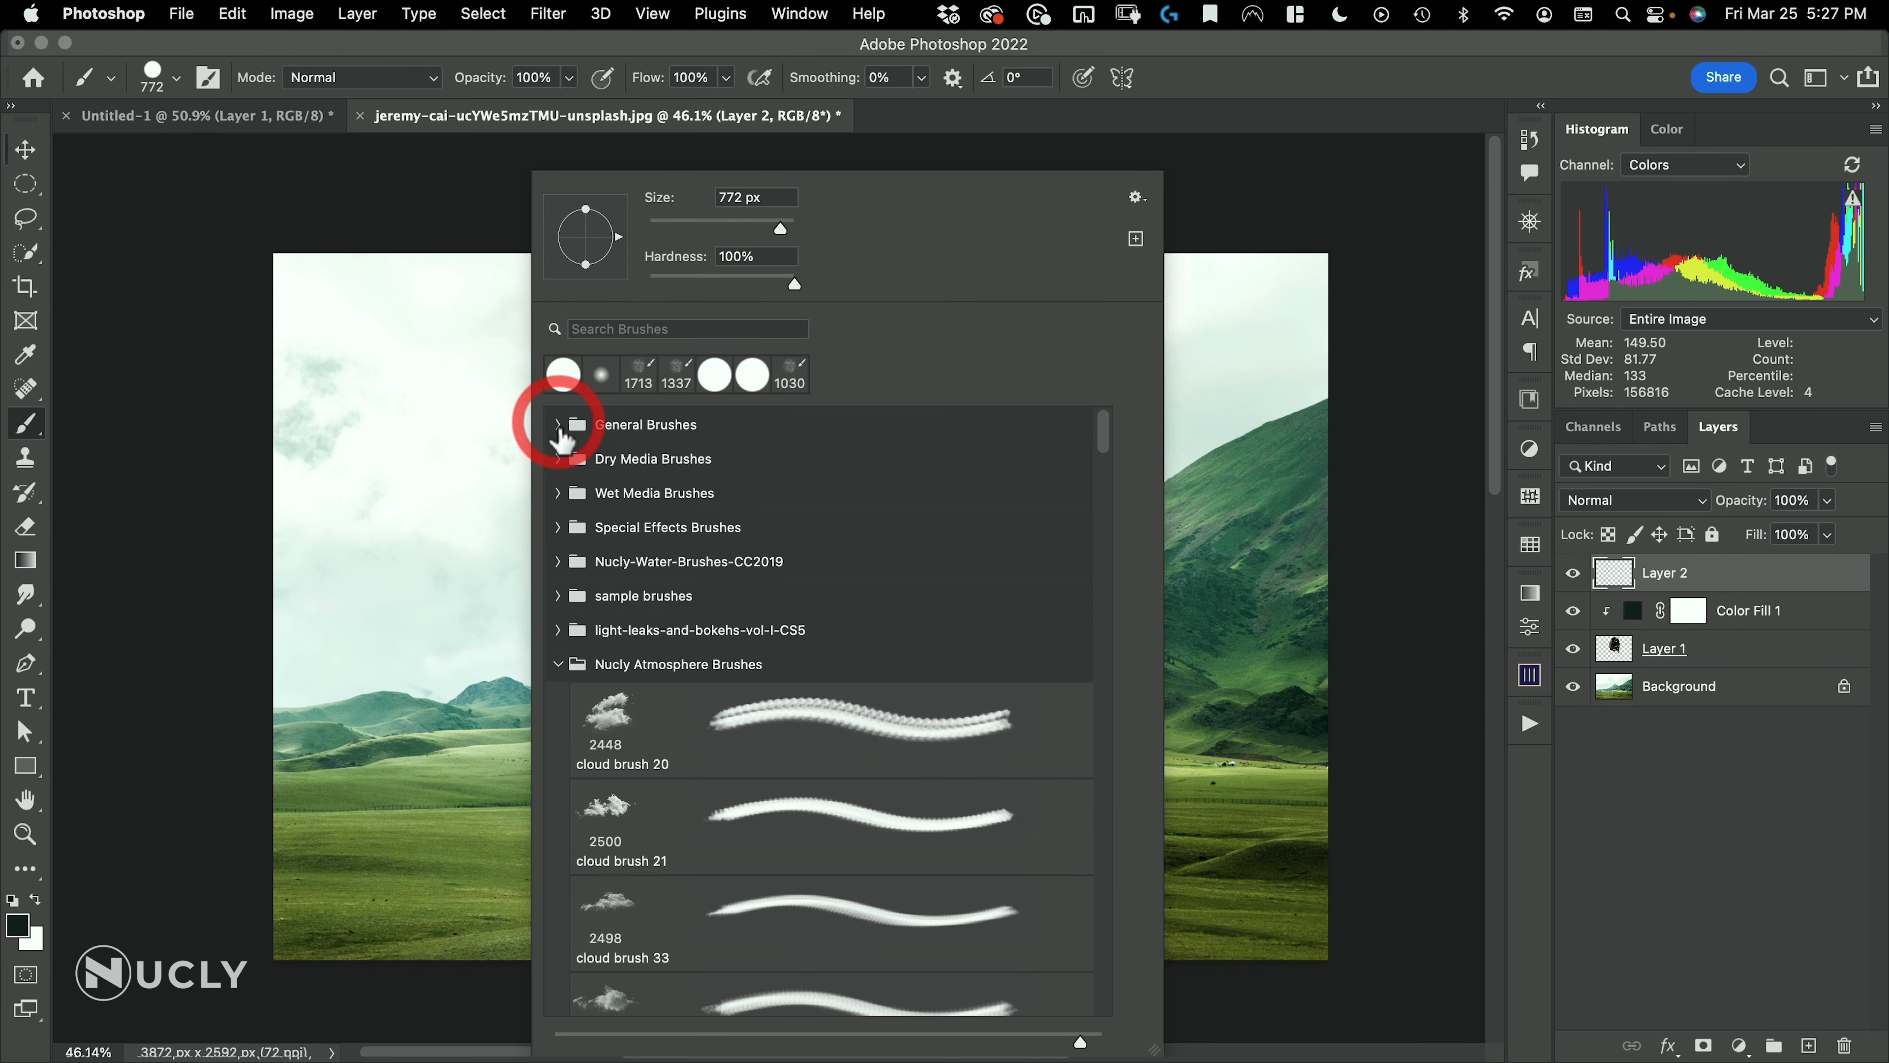
click(616, 733)
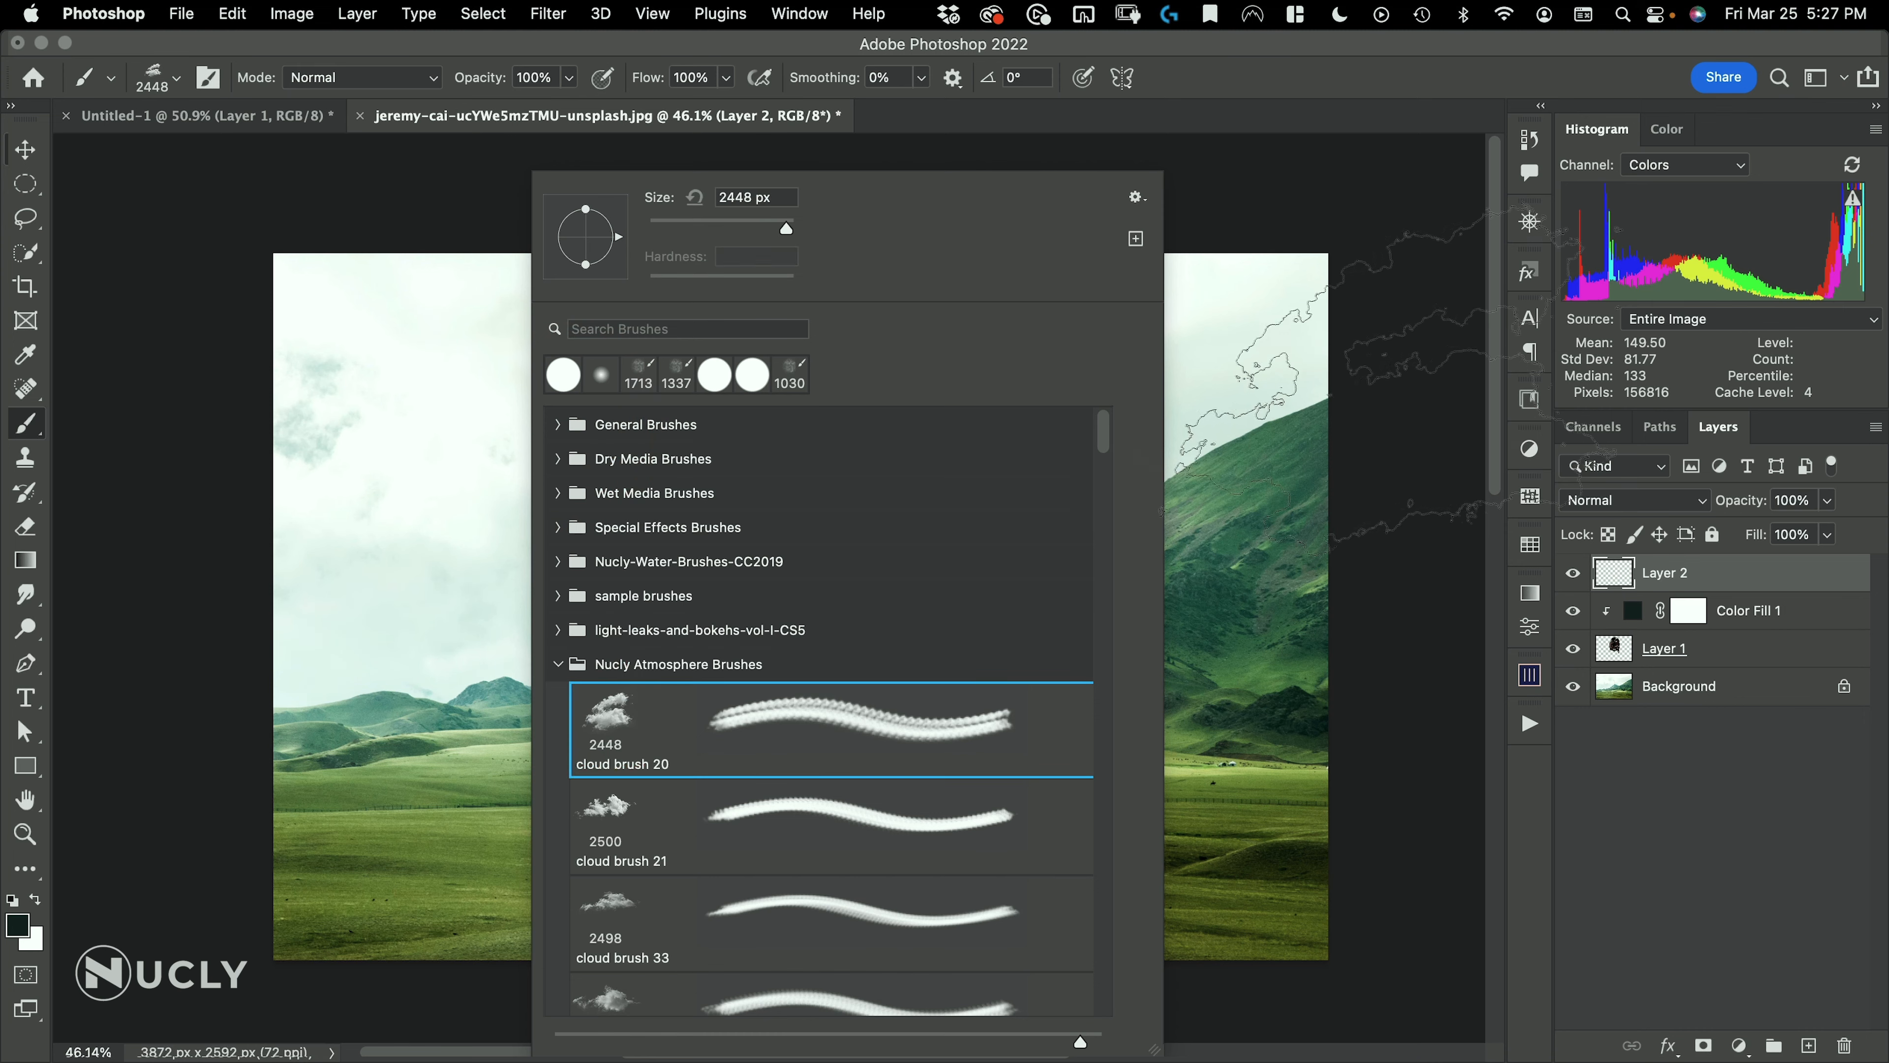
click(1709, 588)
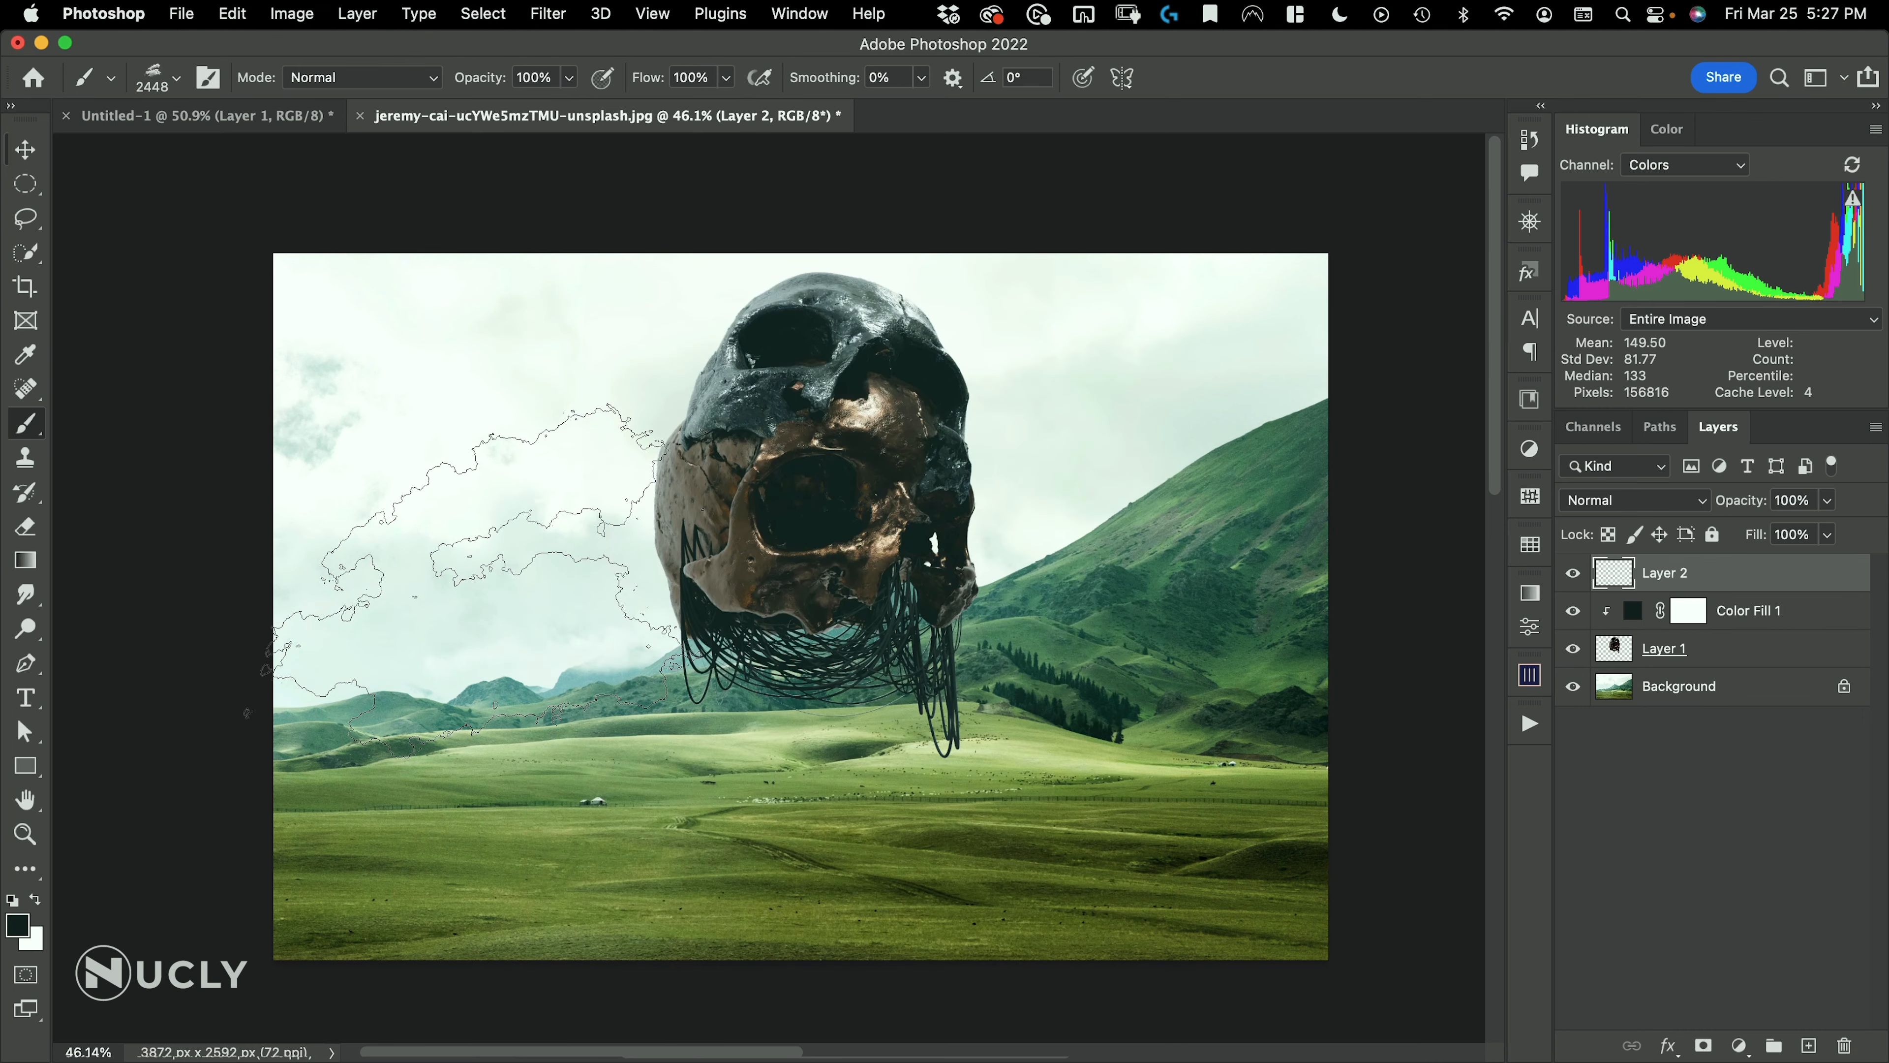
key(x)
click(551, 462)
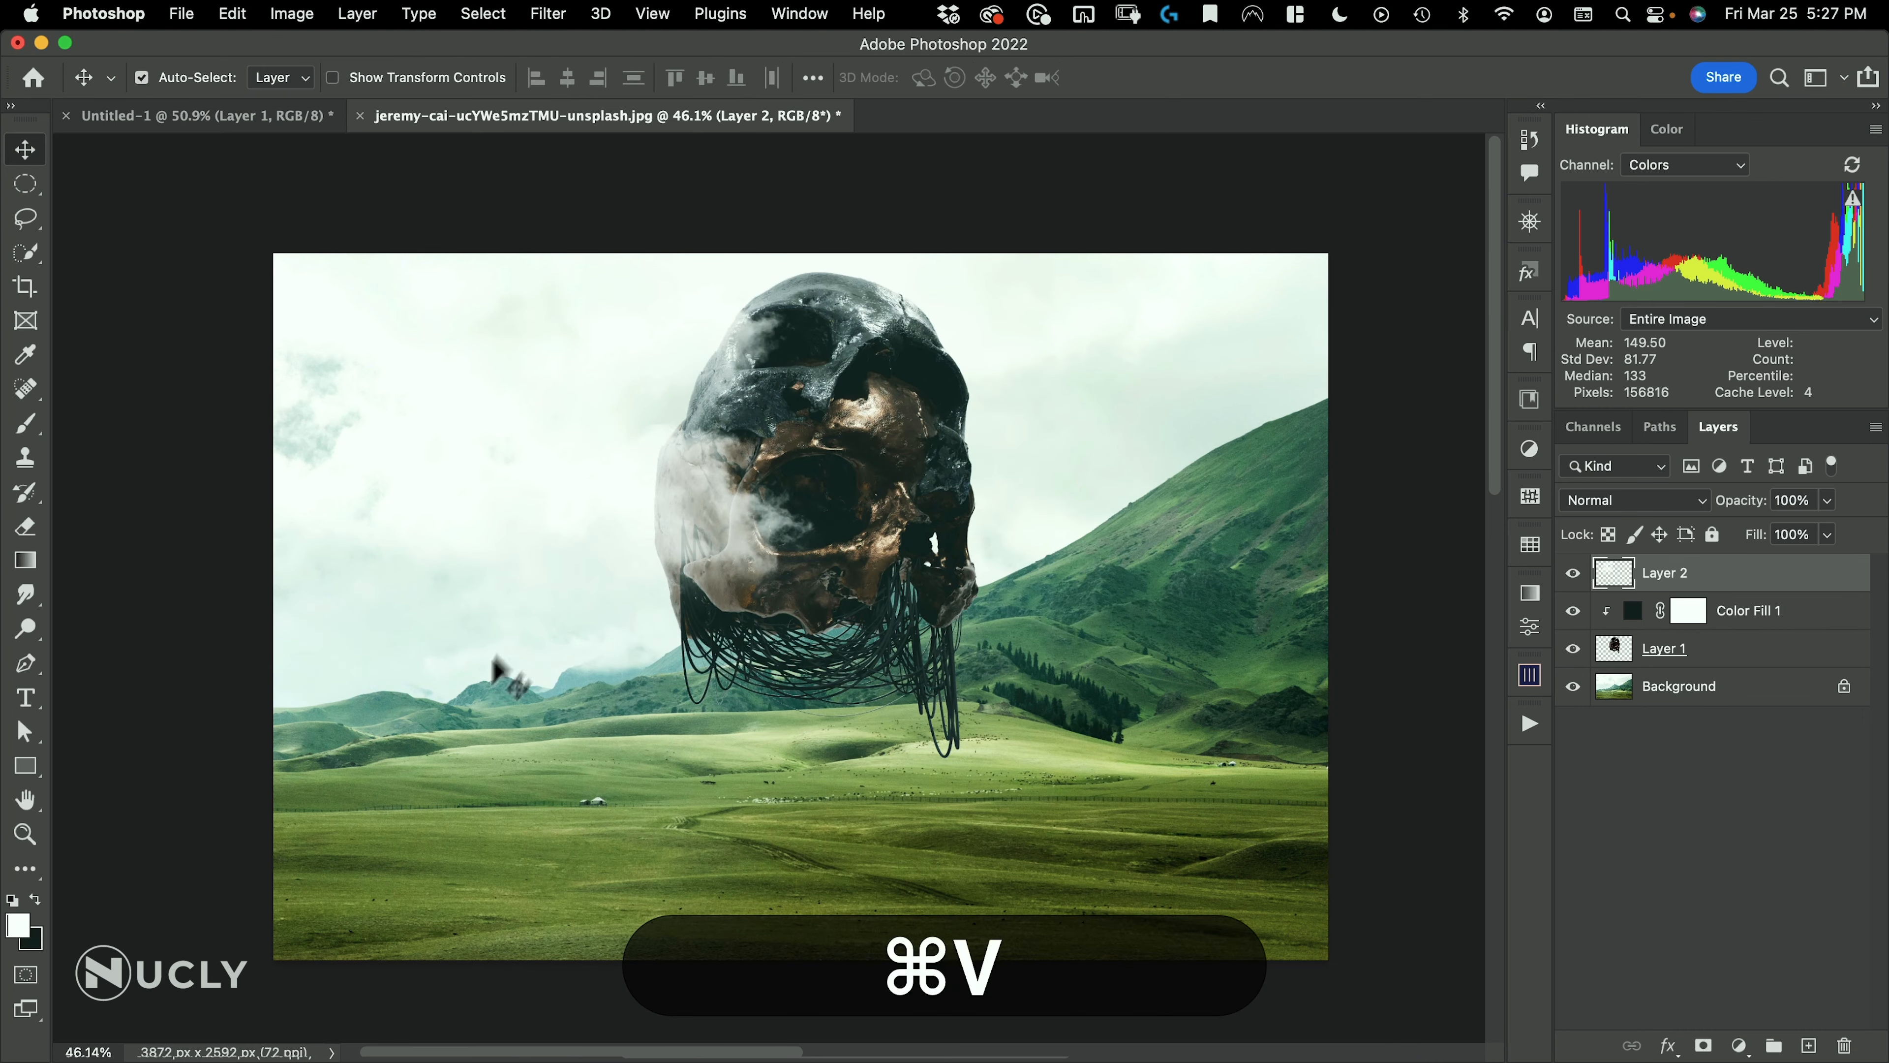
Scale the cloud down to about 46% and spread it with two duplicates over the skull's sides
key(super+t)
key(alt+super+t)
drag(898, 248, 729, 370)
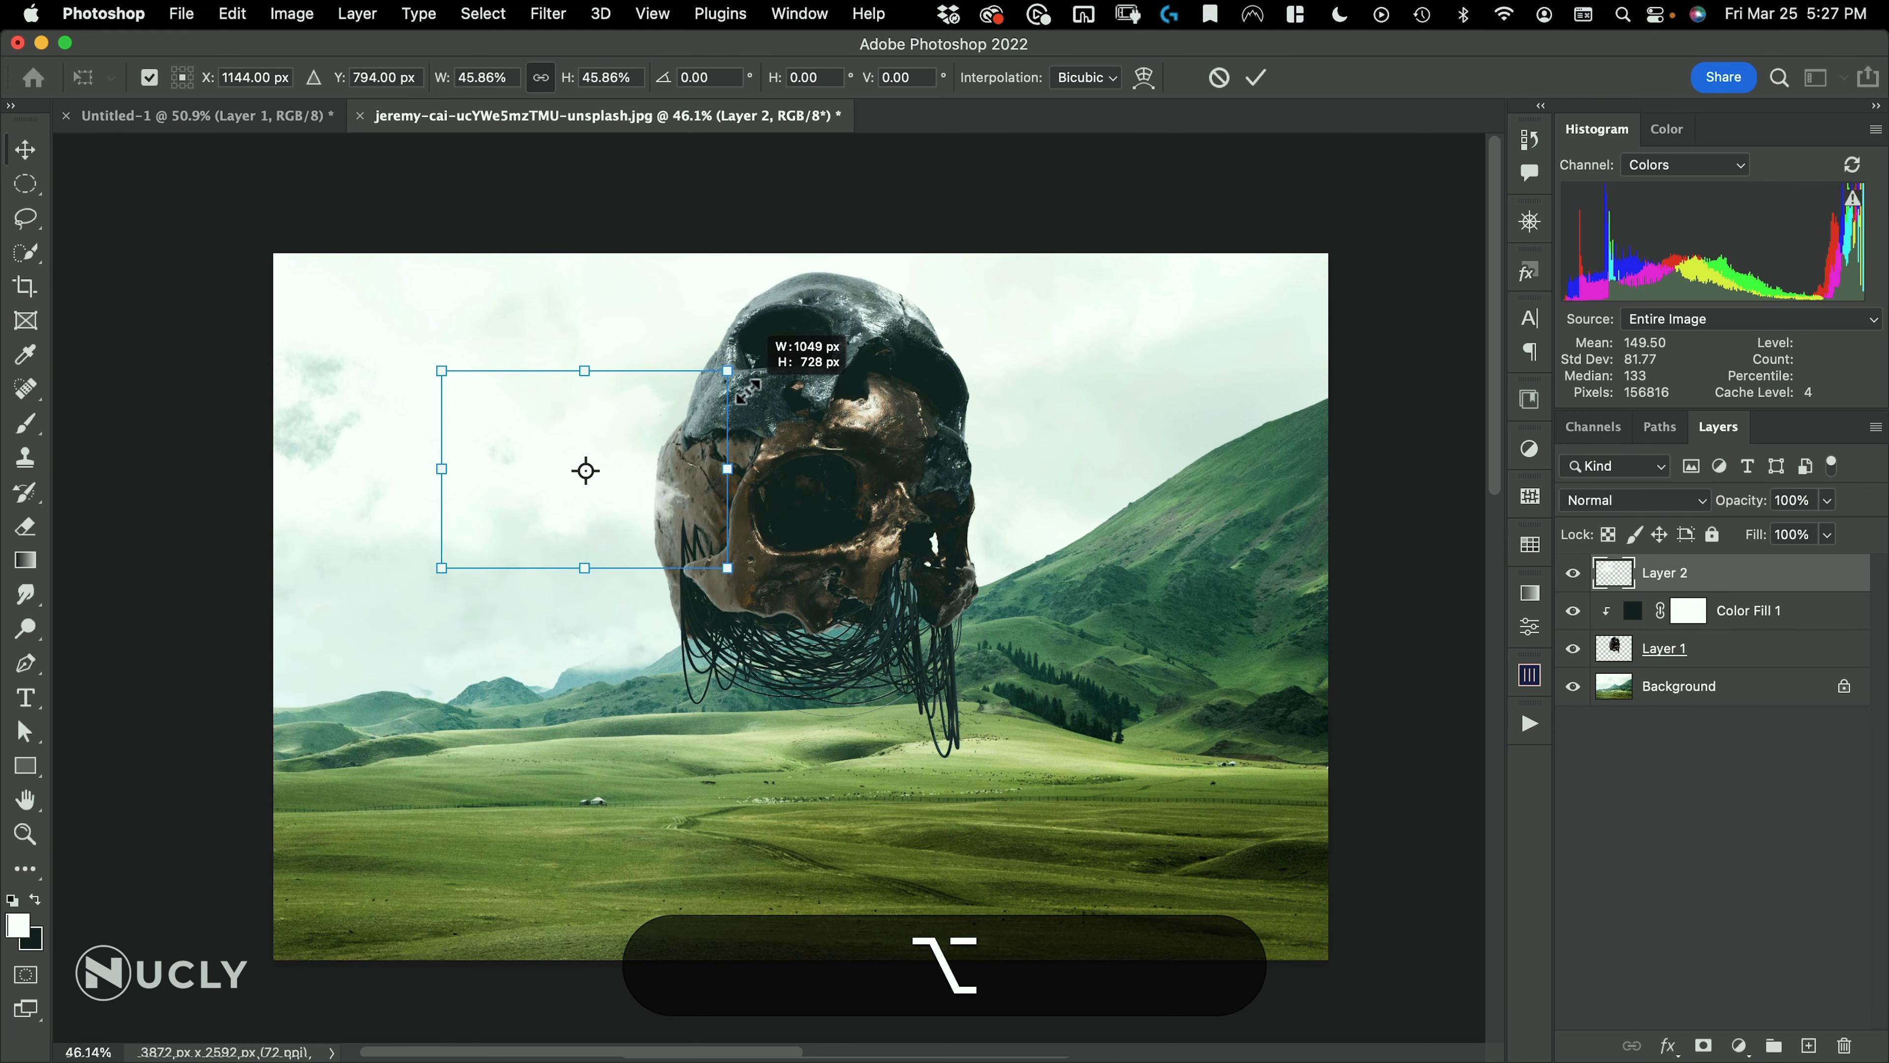
mouse_move(651, 497)
mouse_down()
mouse_move(718, 469)
mouse_move(670, 476)
mouse_move(658, 506)
mouse_up()
double_click(711, 471)
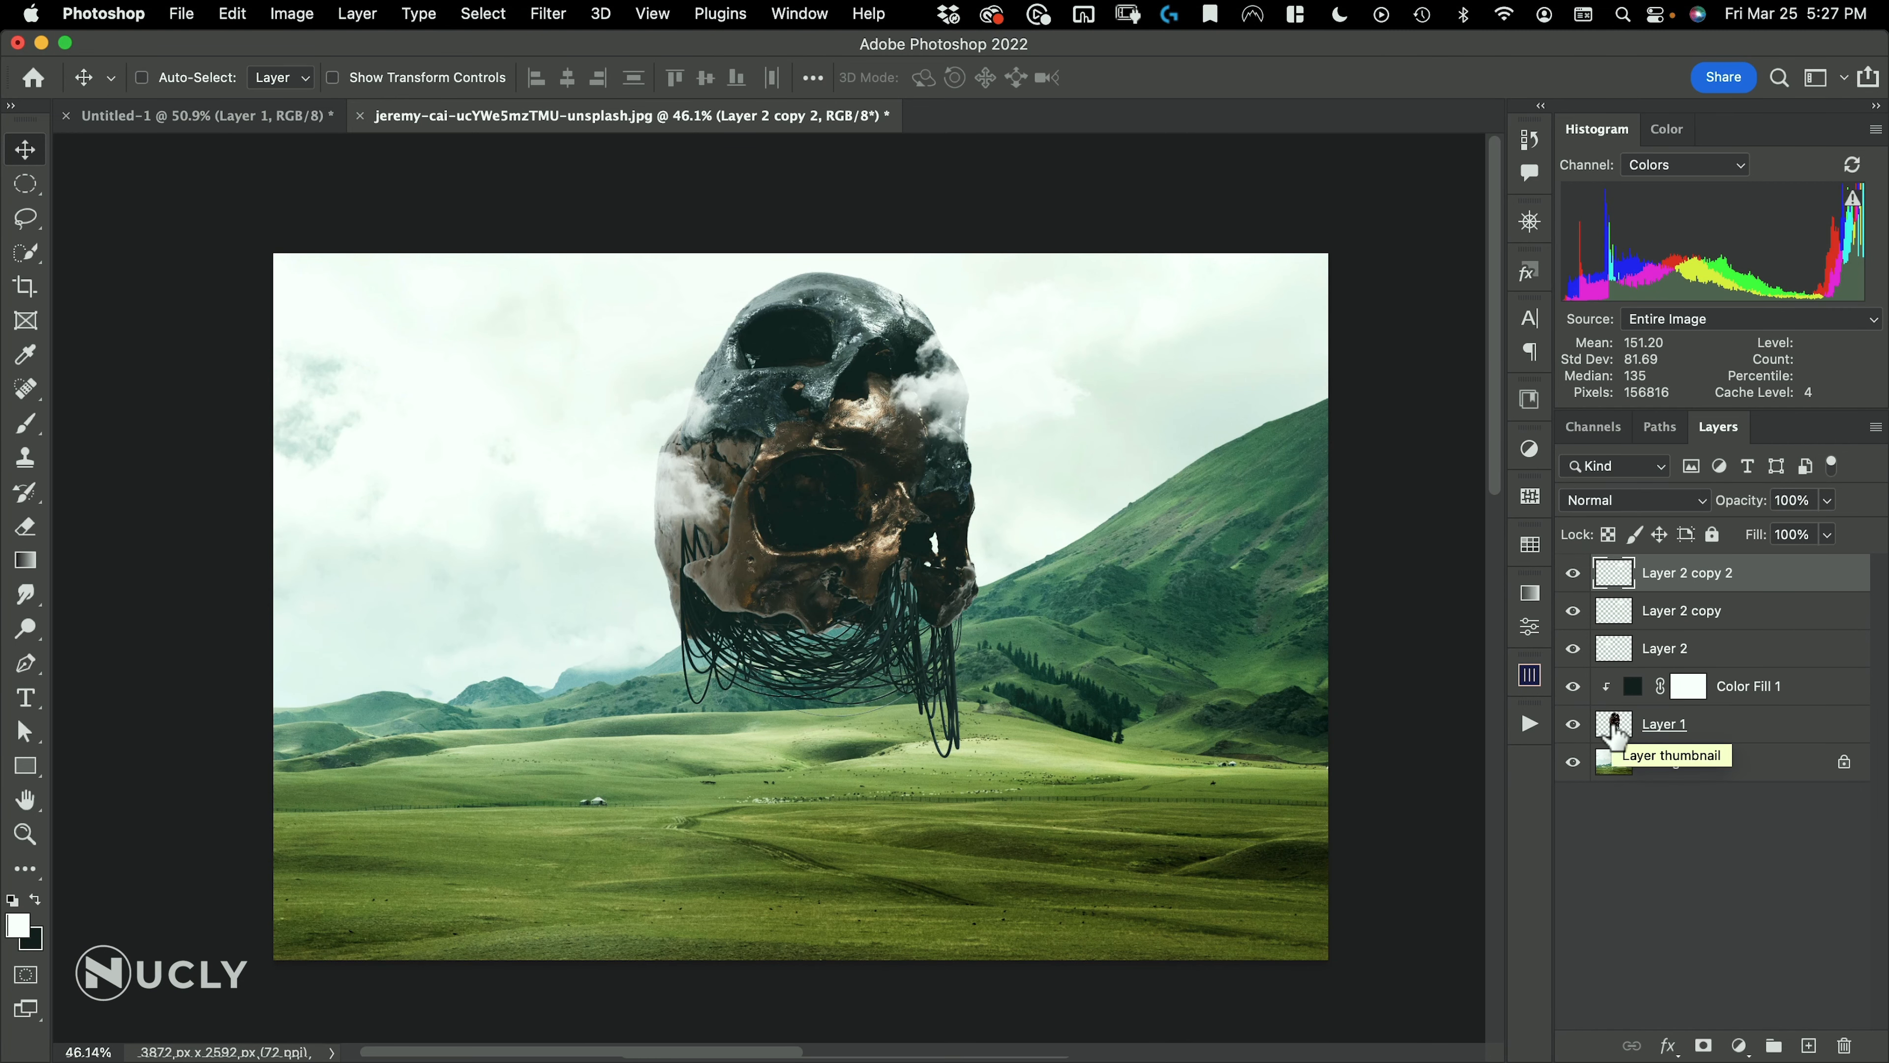
Load the skull layer's outline as a selection, add a new empty layer above the Background and reset the colors to default
key(super)
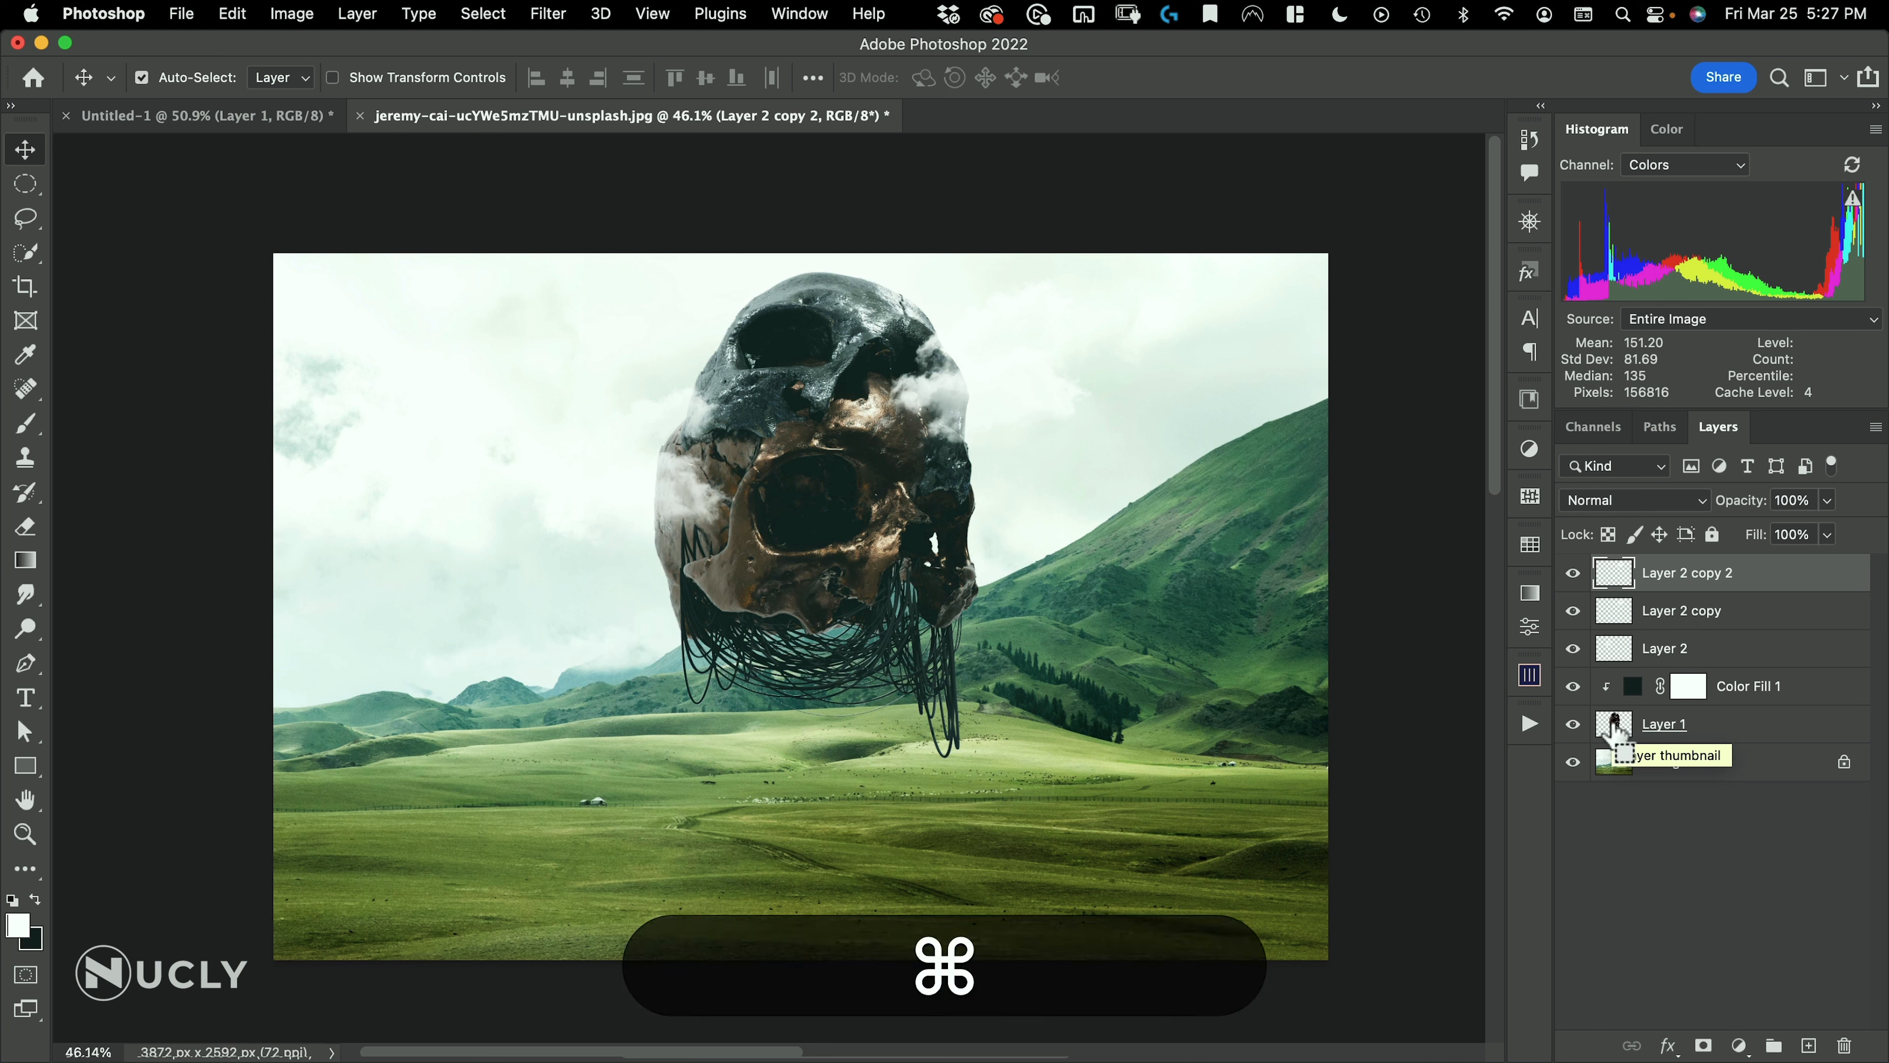
super+click(1614, 733)
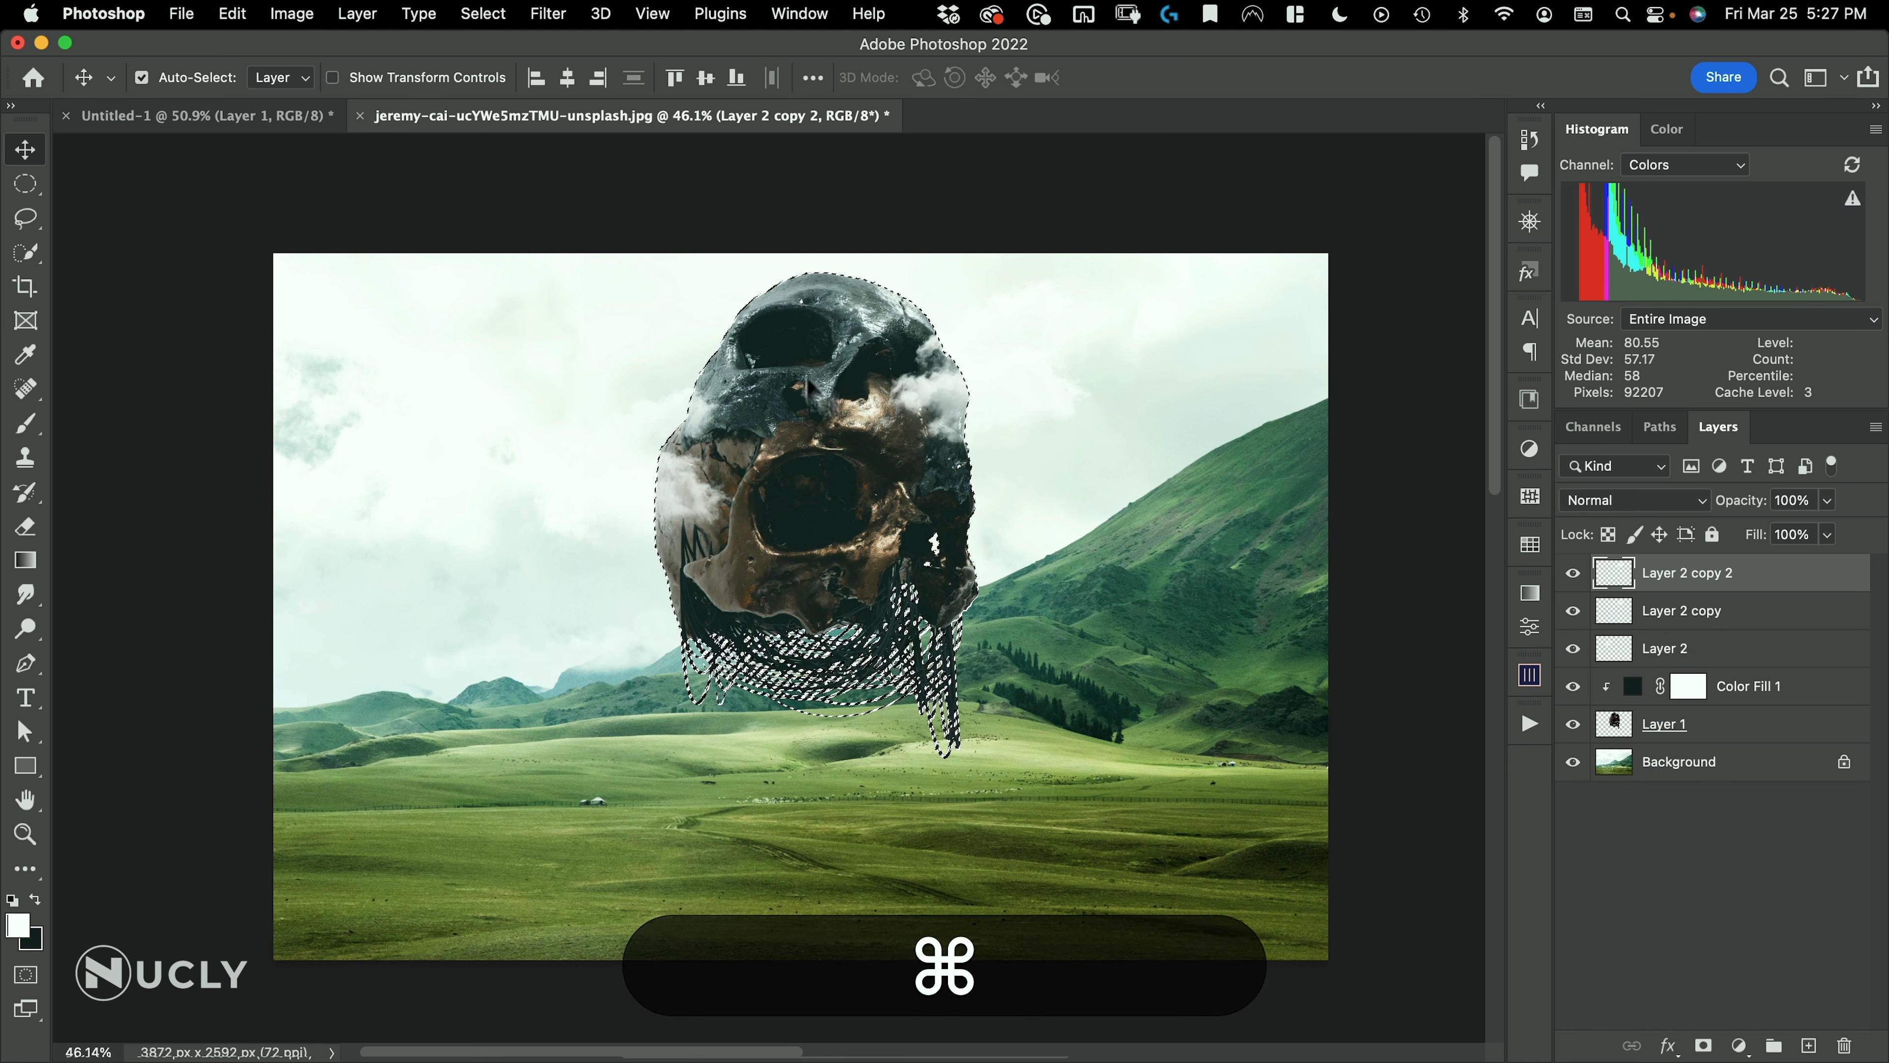
click(1708, 766)
click(1810, 1045)
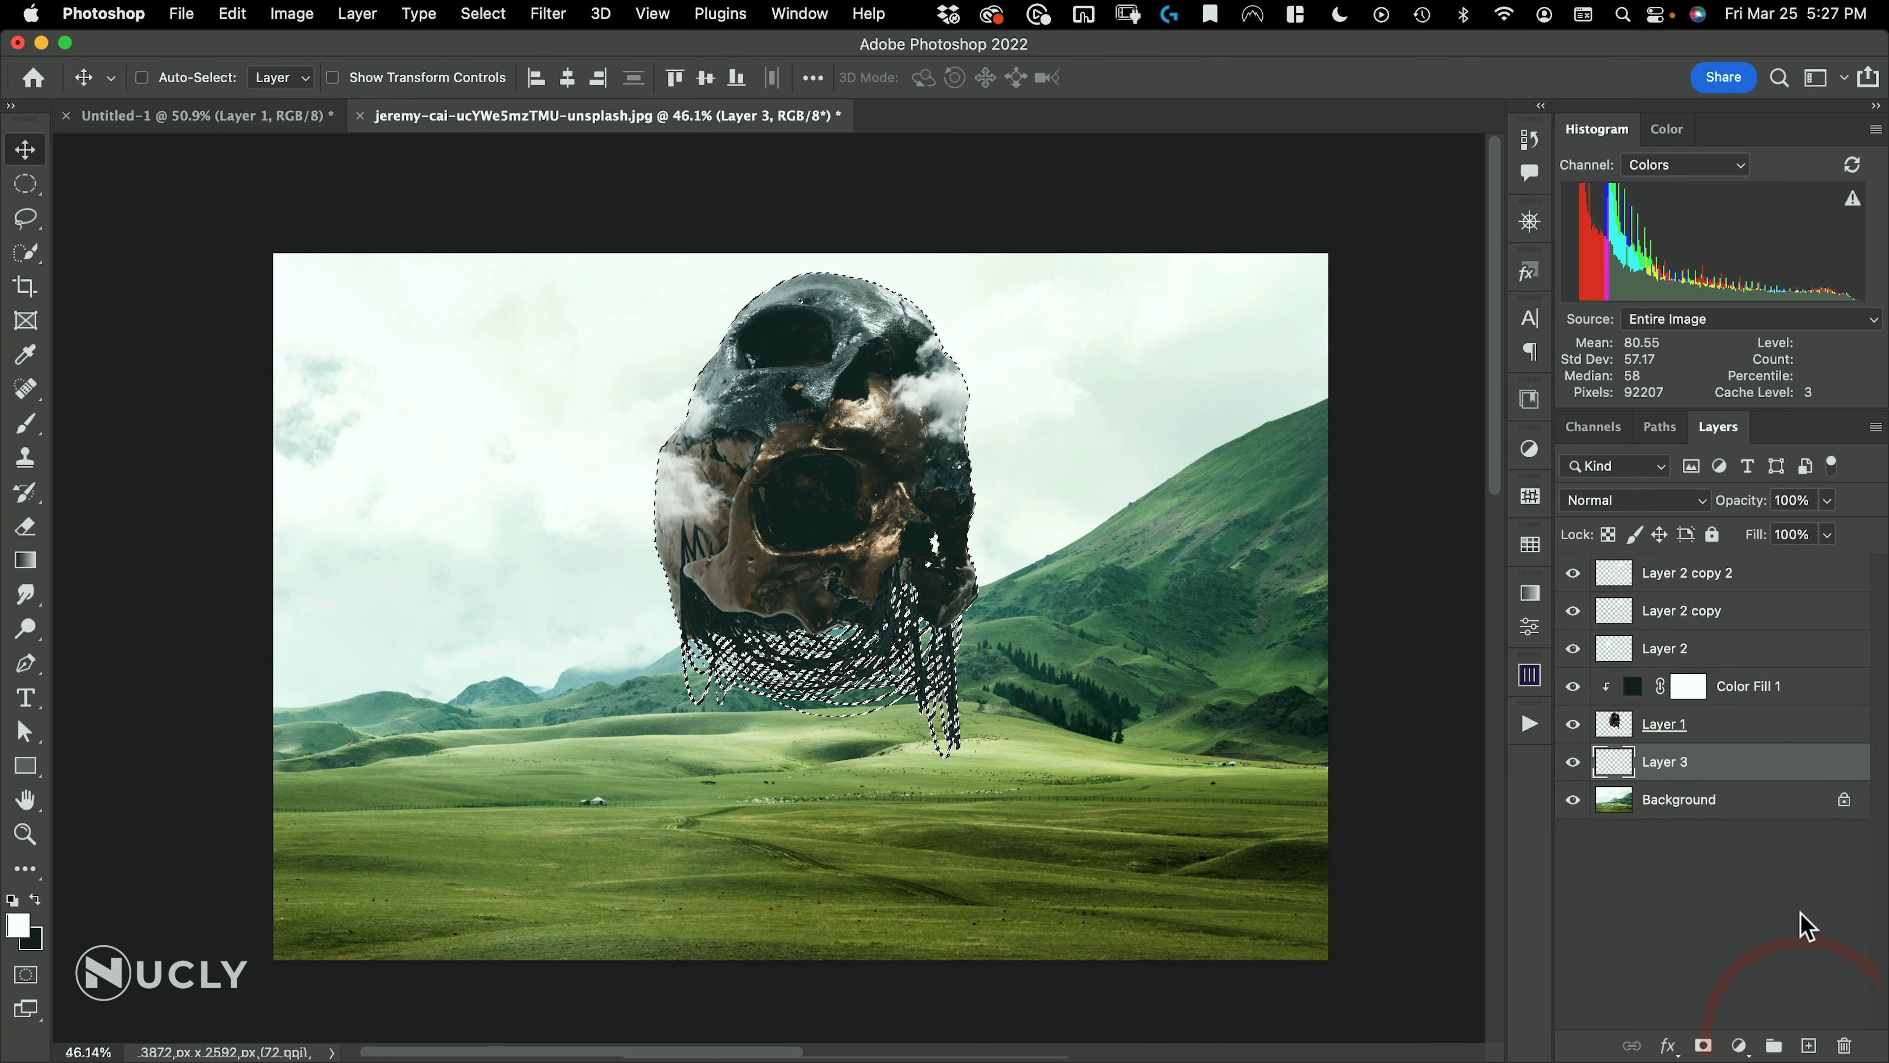
key(d)
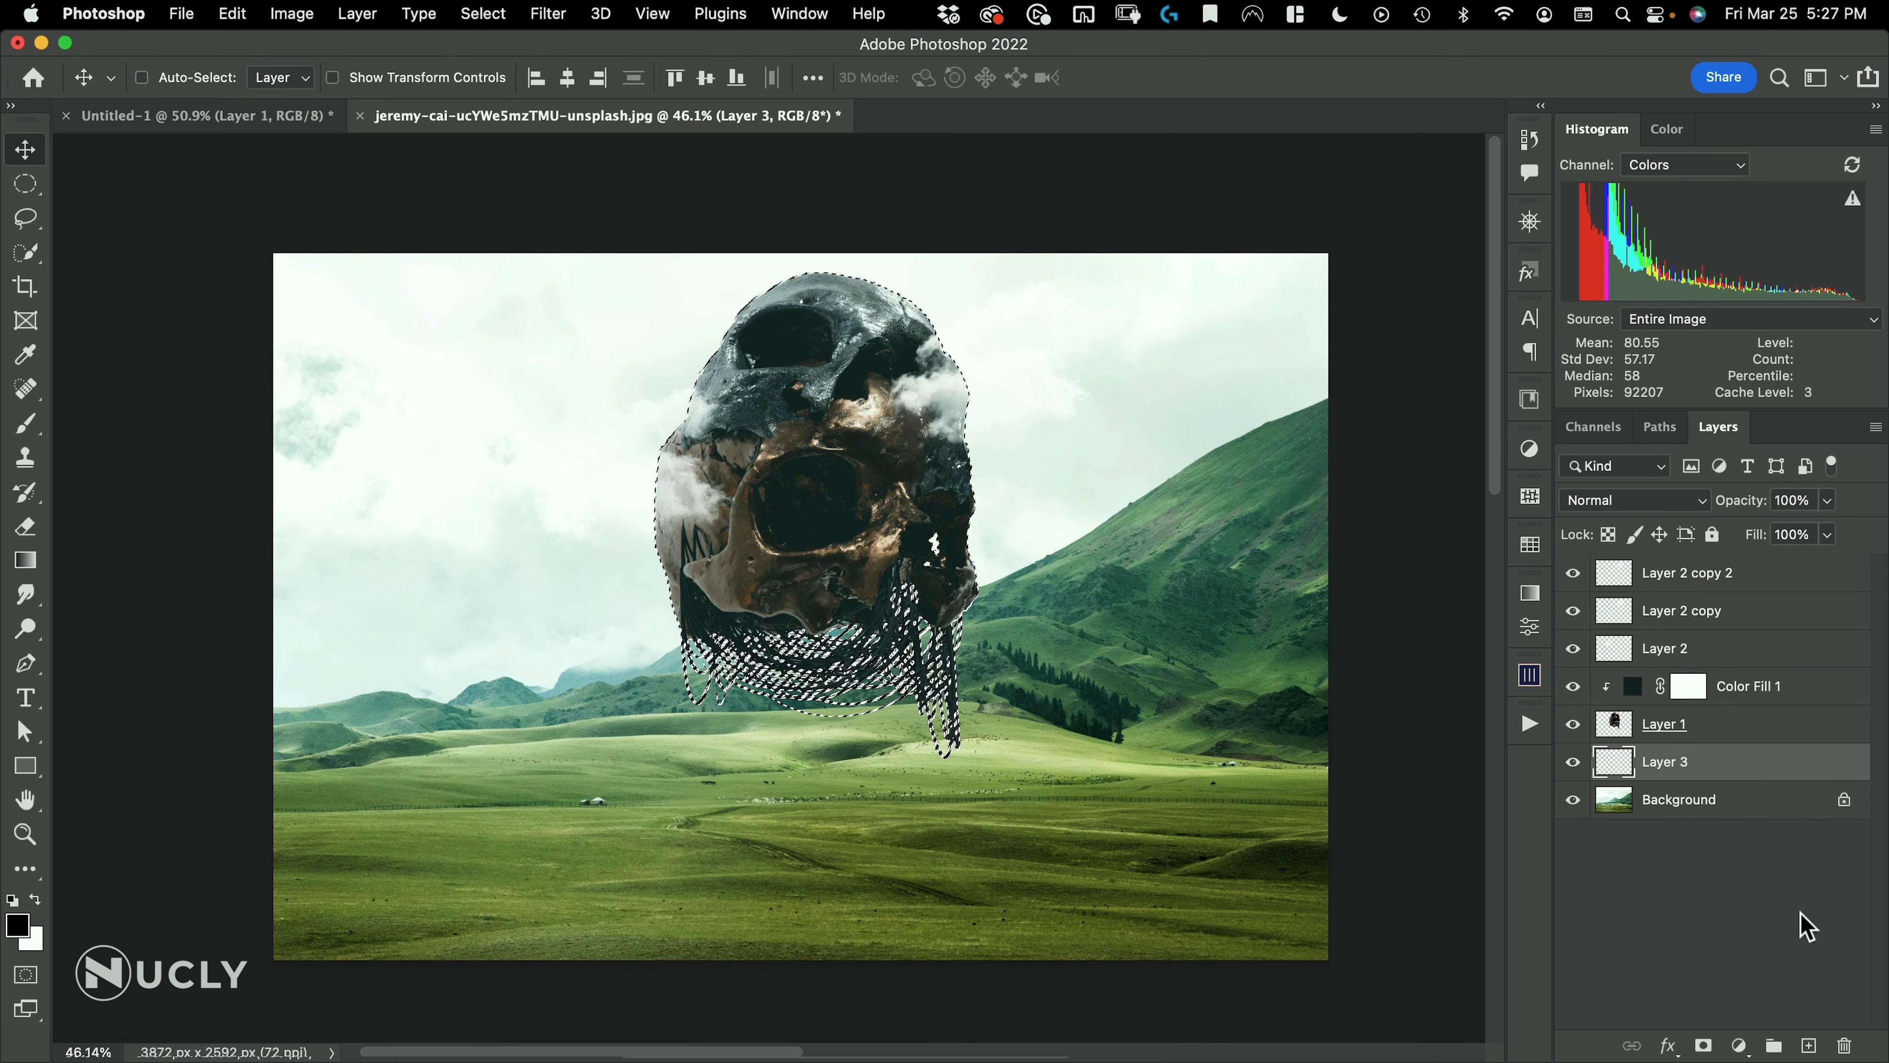
Undo the black fill on the new layer and add a mask to the skull layer from the active selection
key(alt+BackSpace)
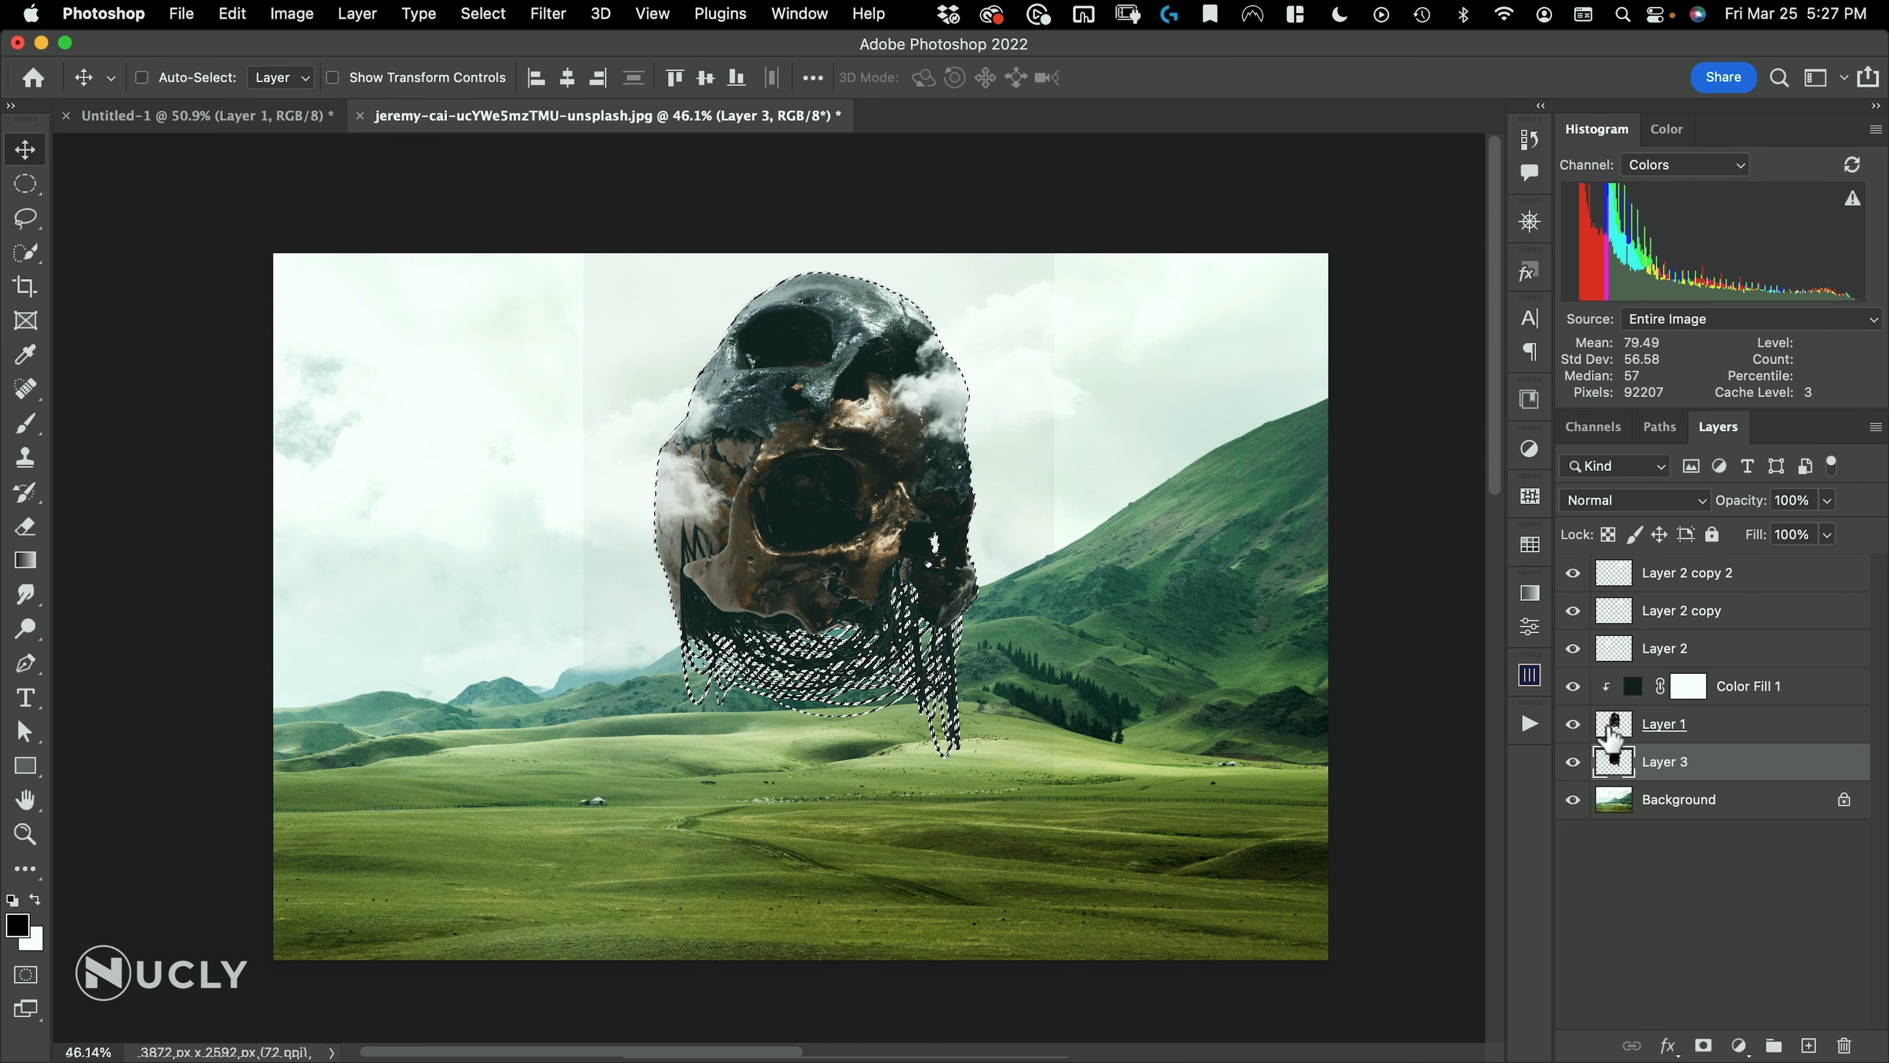
key(super+z)
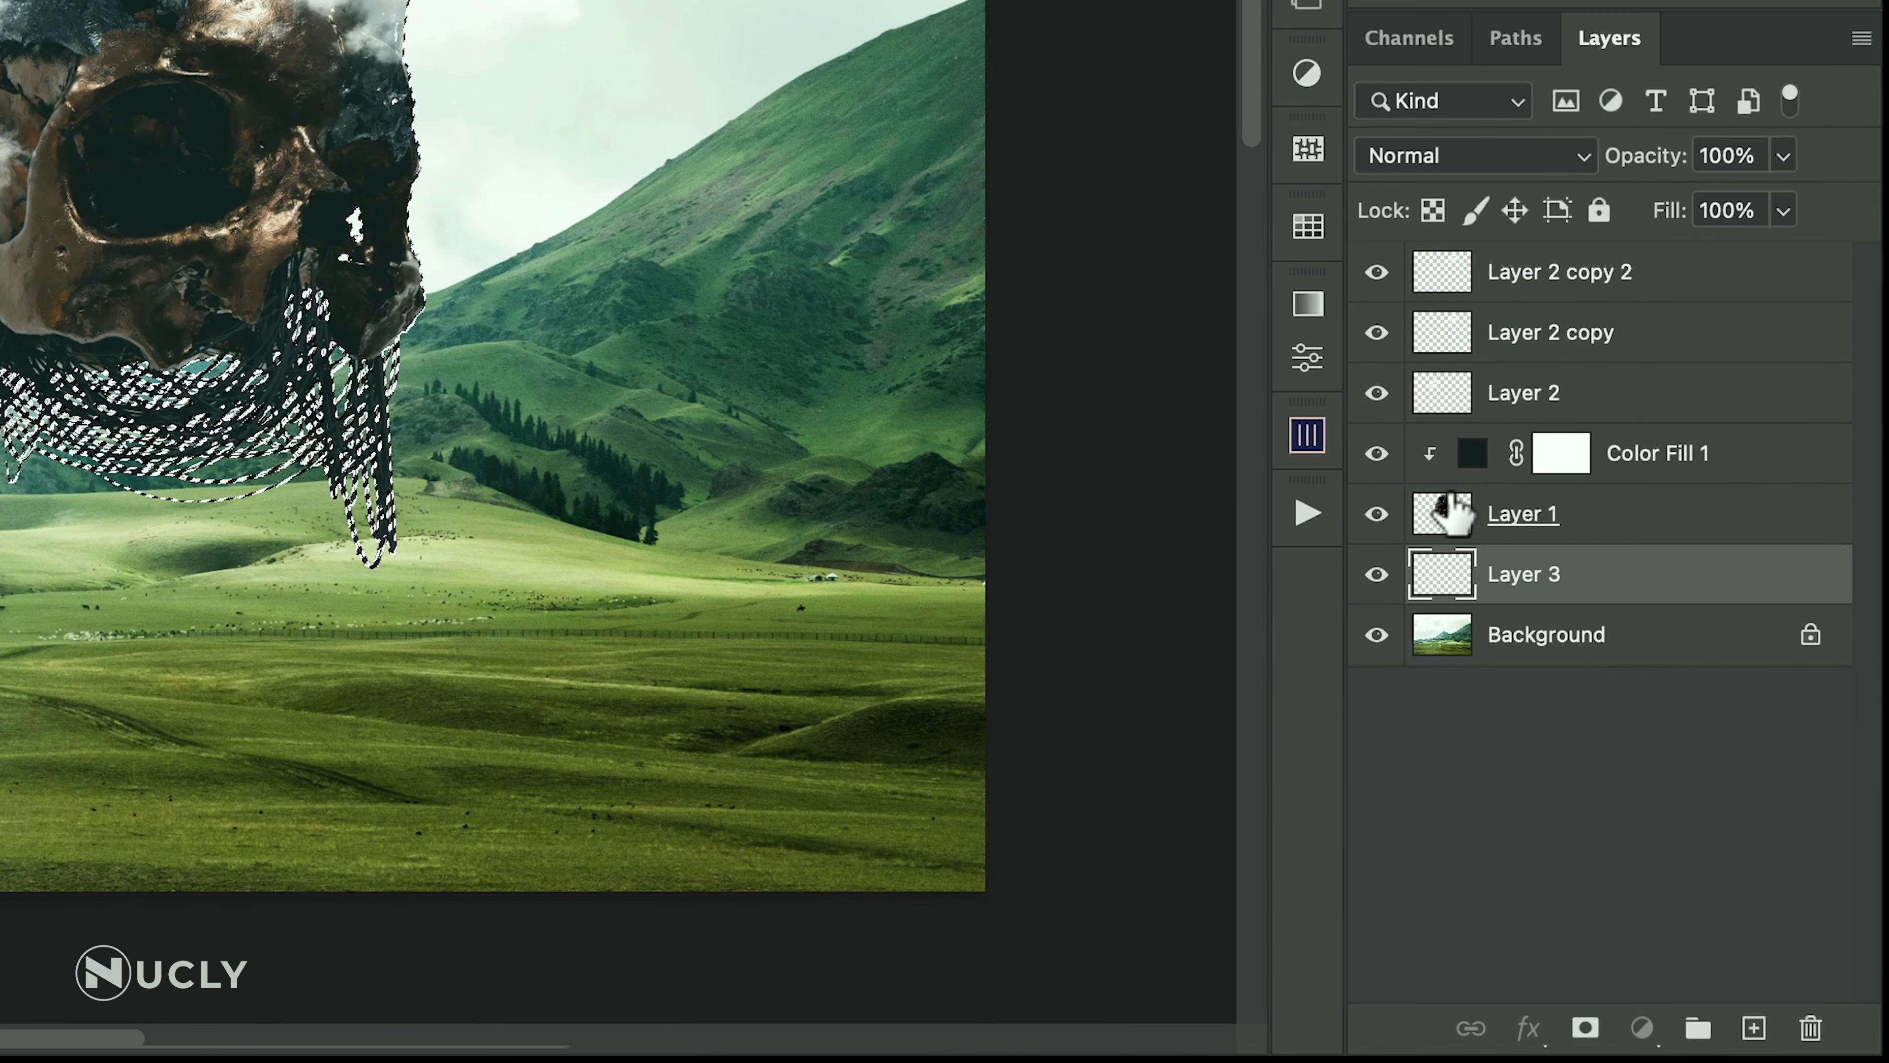
click(1623, 732)
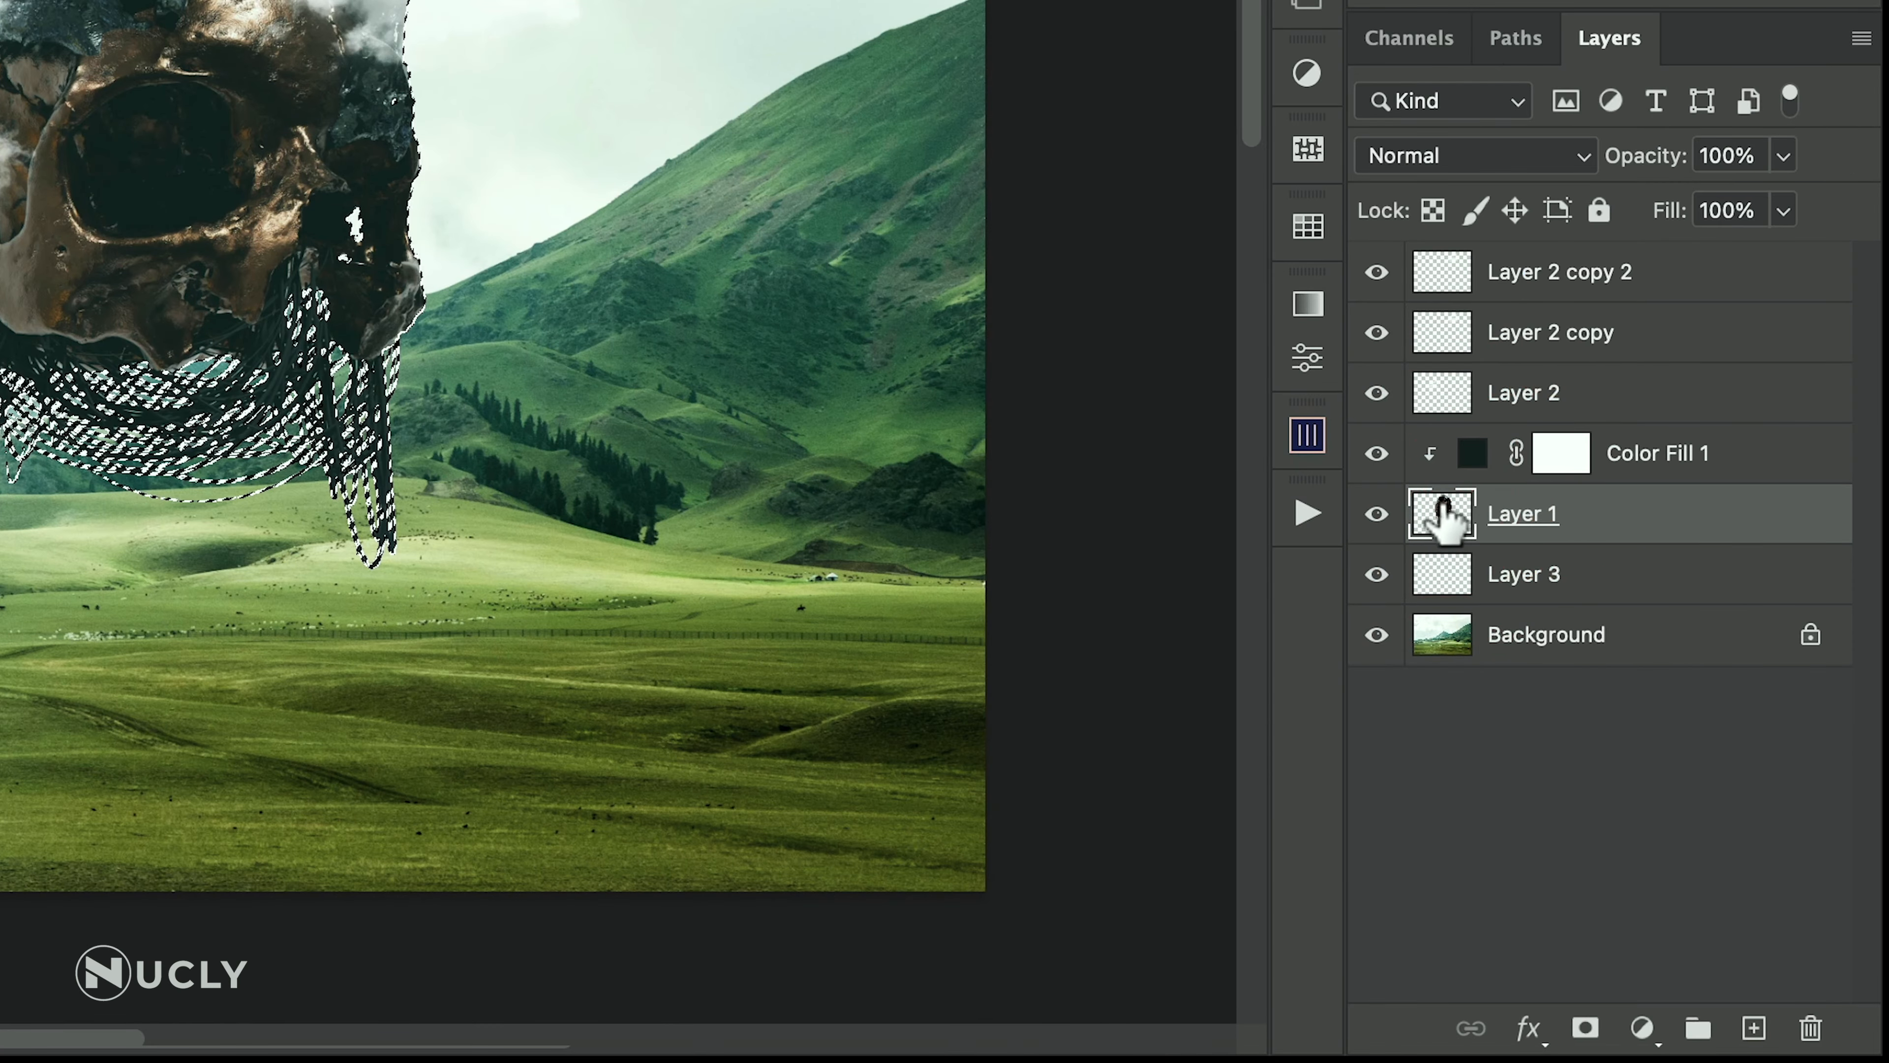
click(1586, 1029)
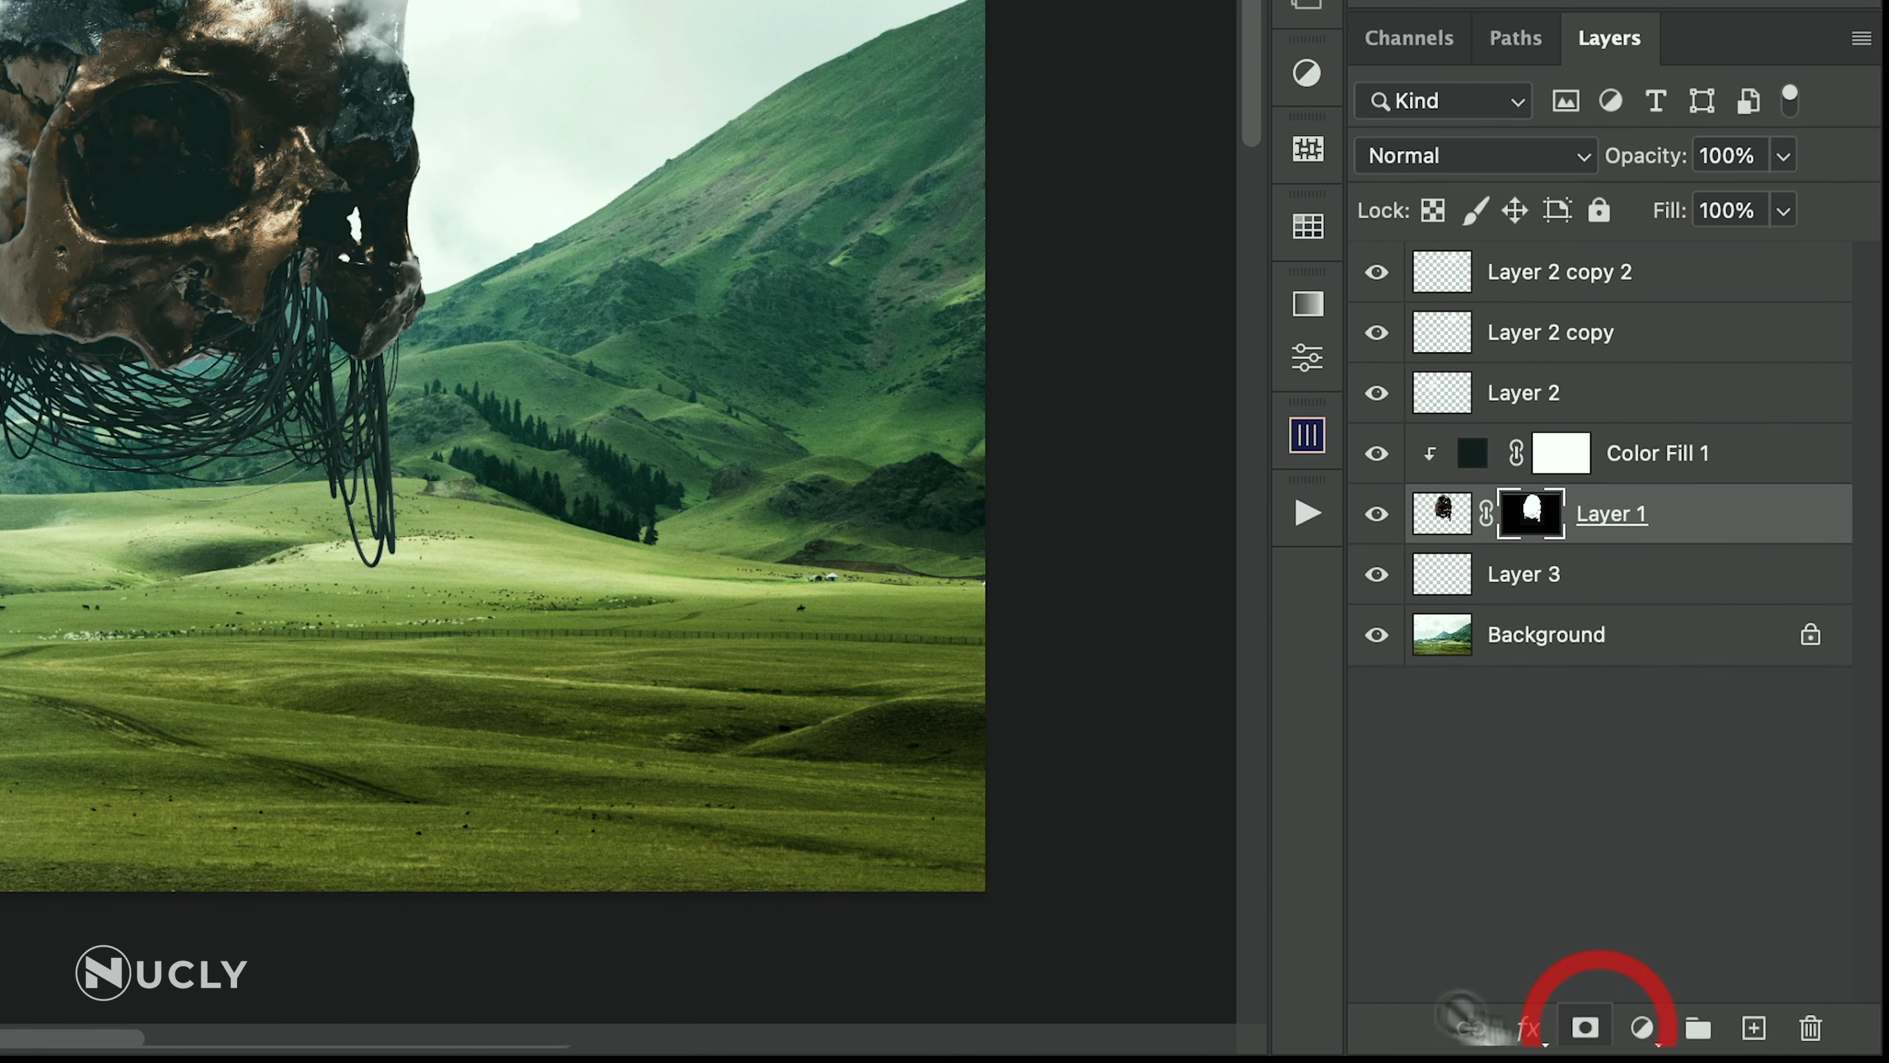
View the skull layer's mask alone and darken its gray background to black using Curves with the black point at input 21
alt+click(1529, 514)
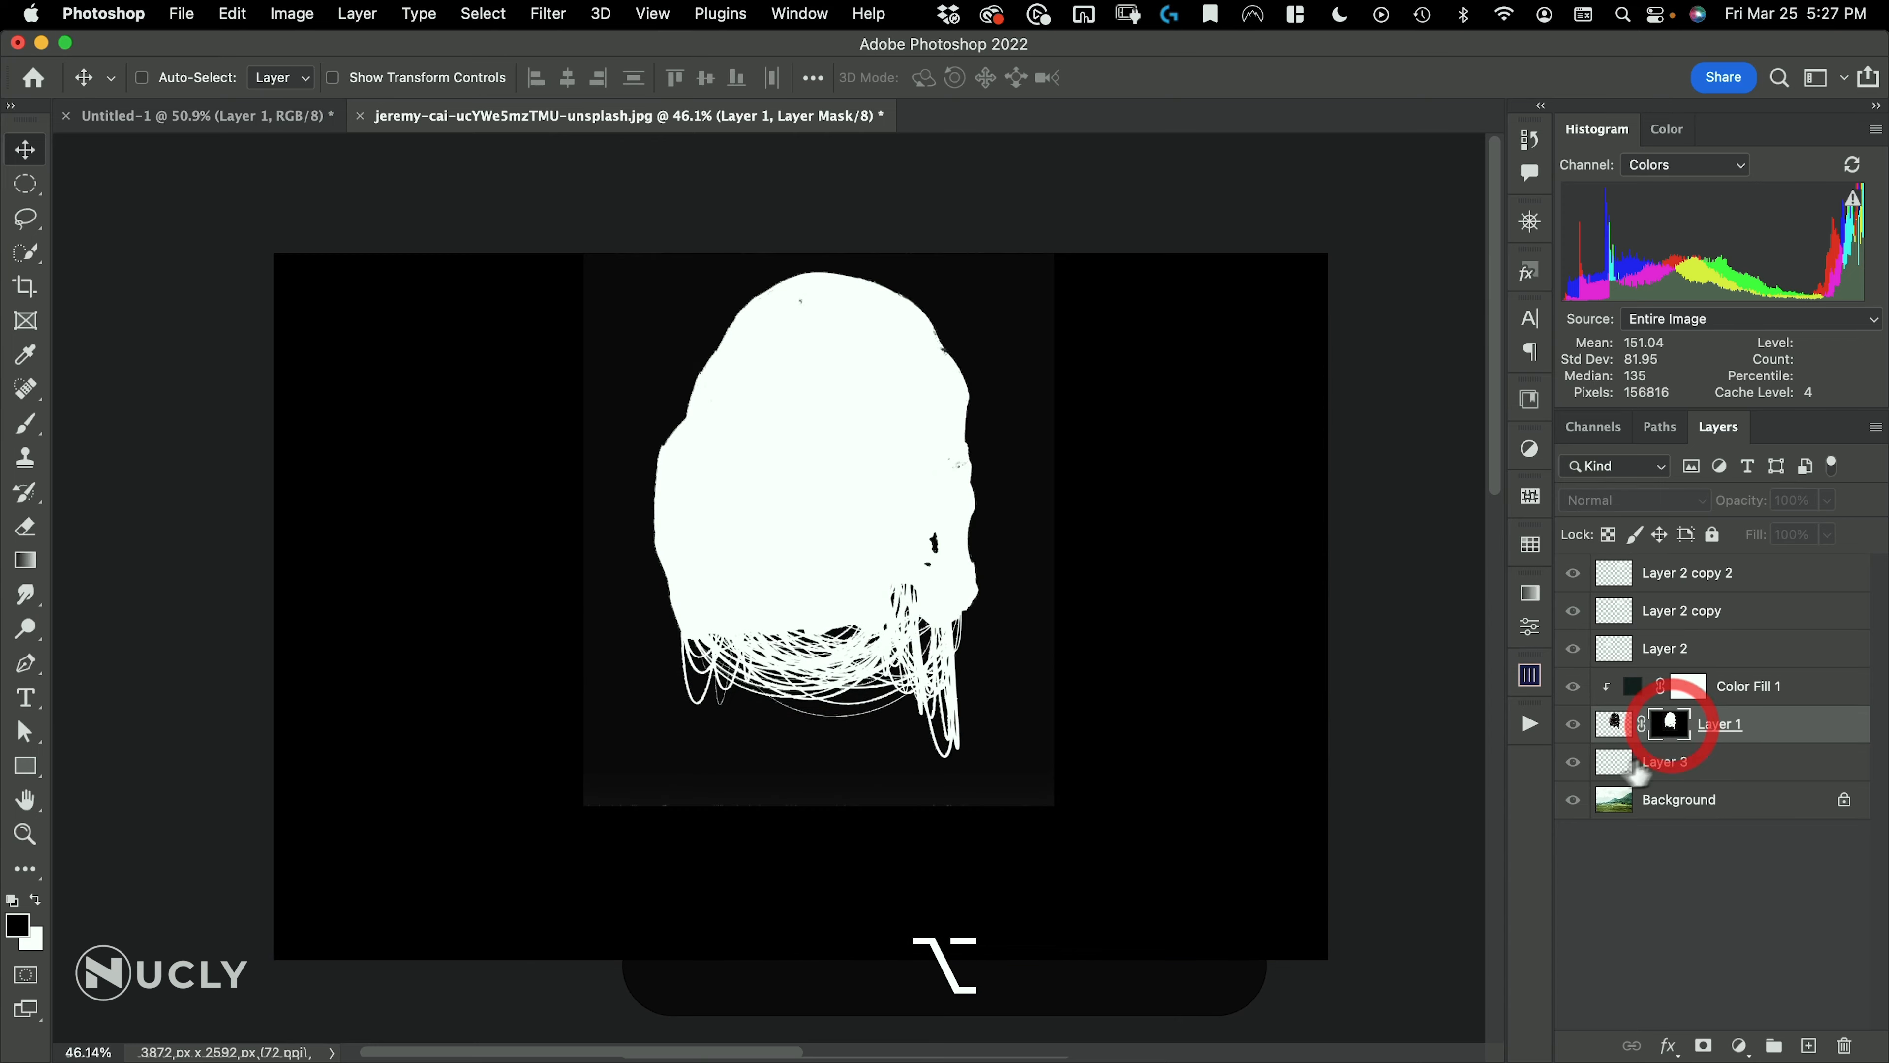
key(super+space)
click(584, 815)
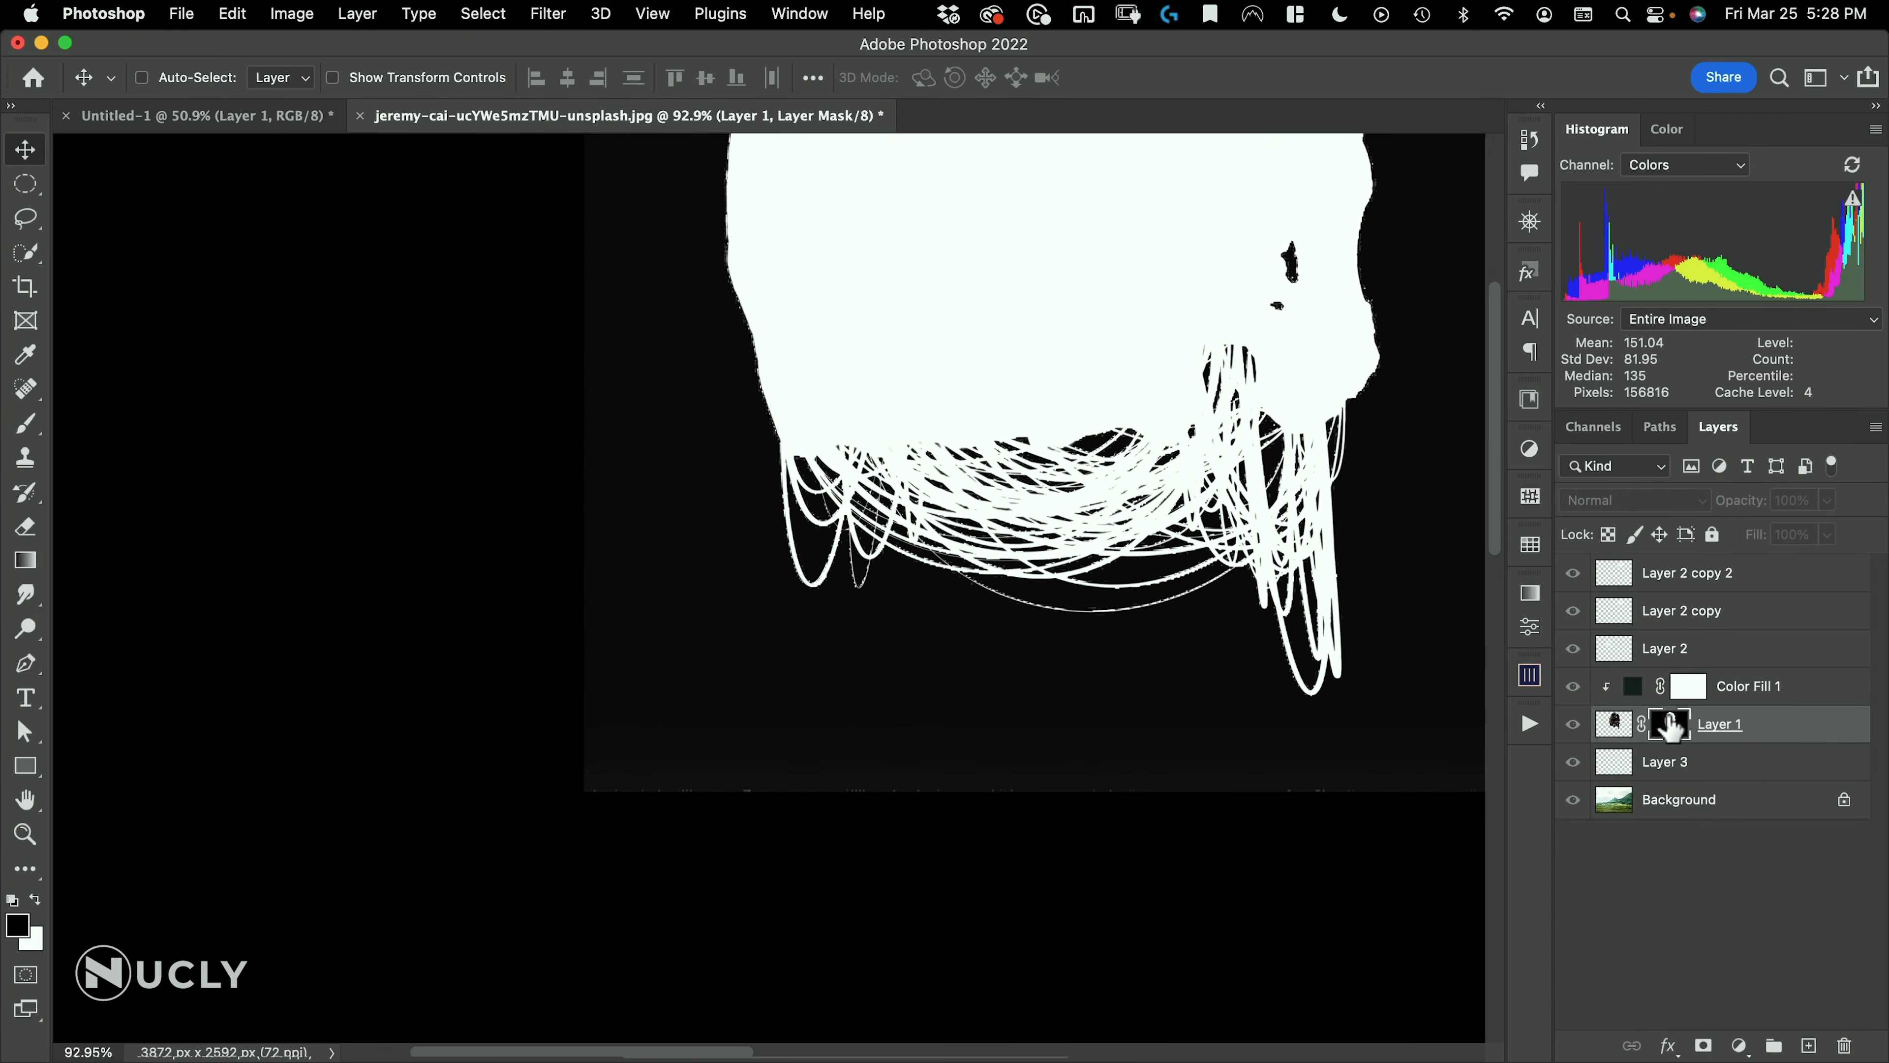
key(super+m)
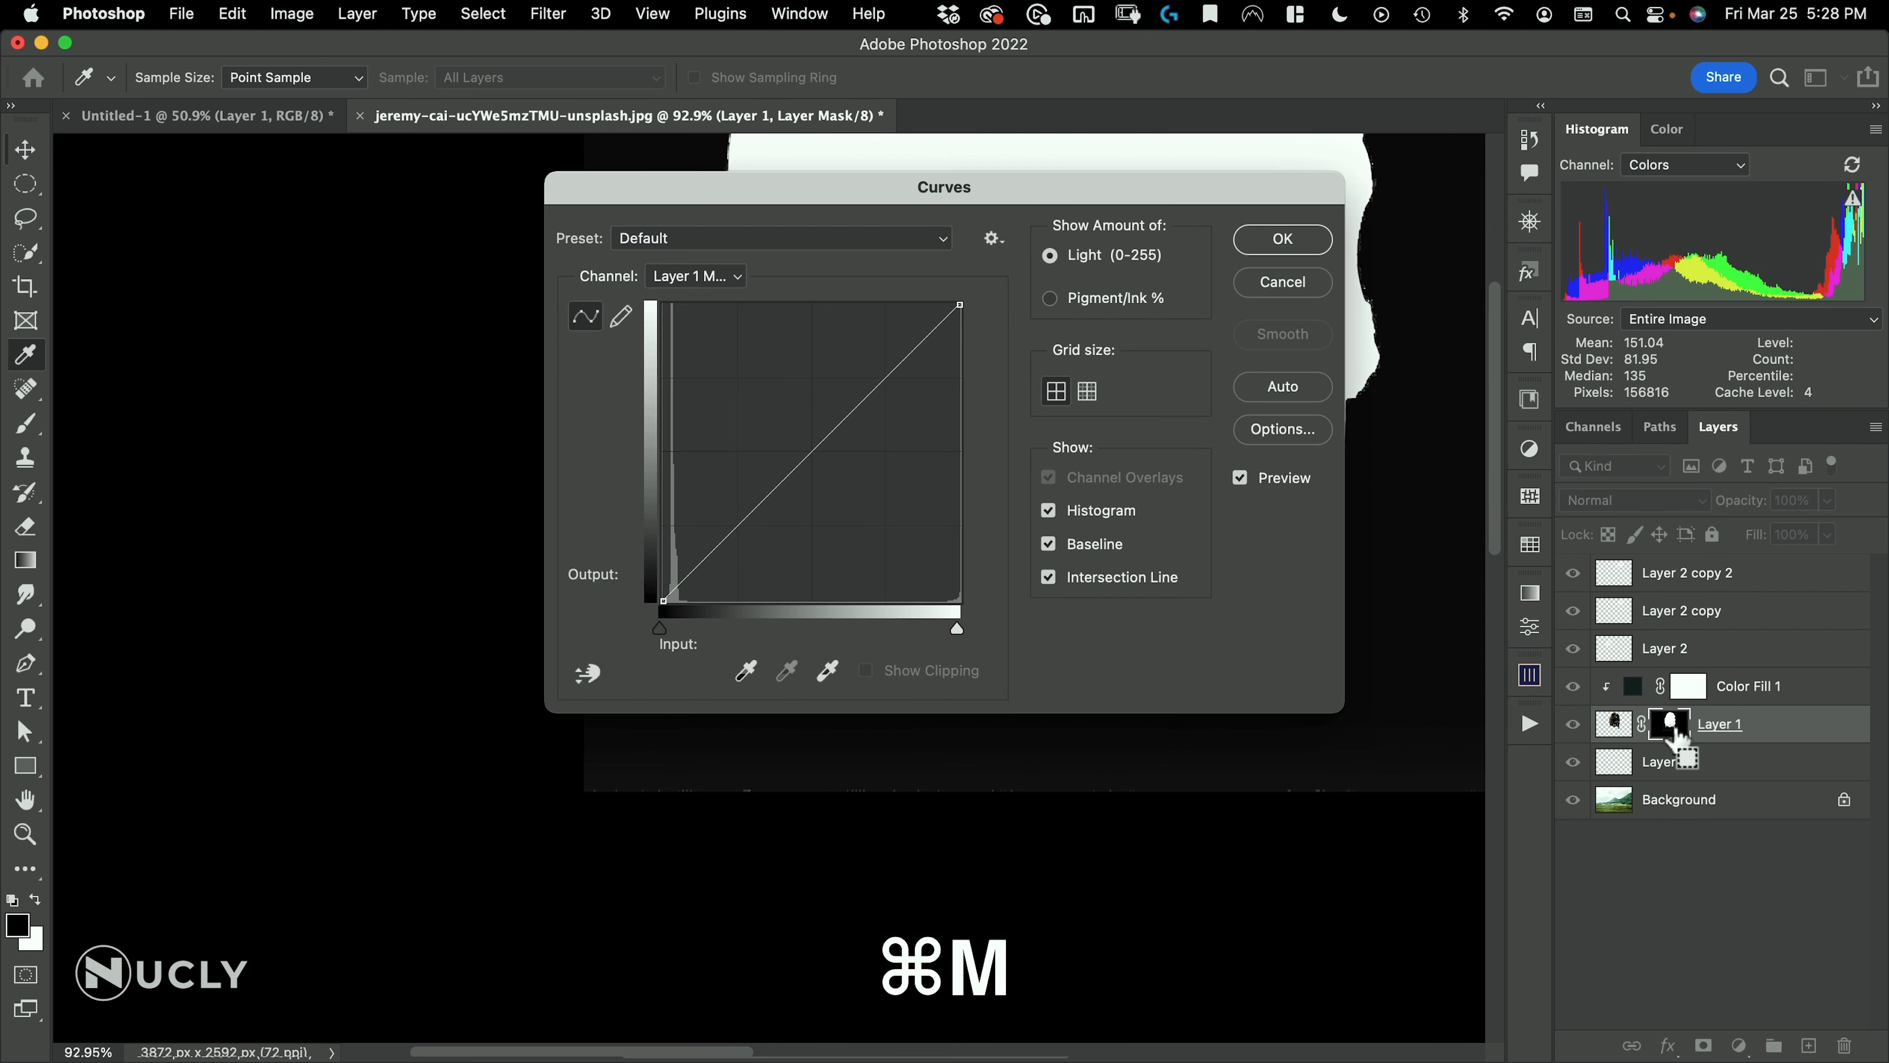
drag(959, 216, 1399, 238)
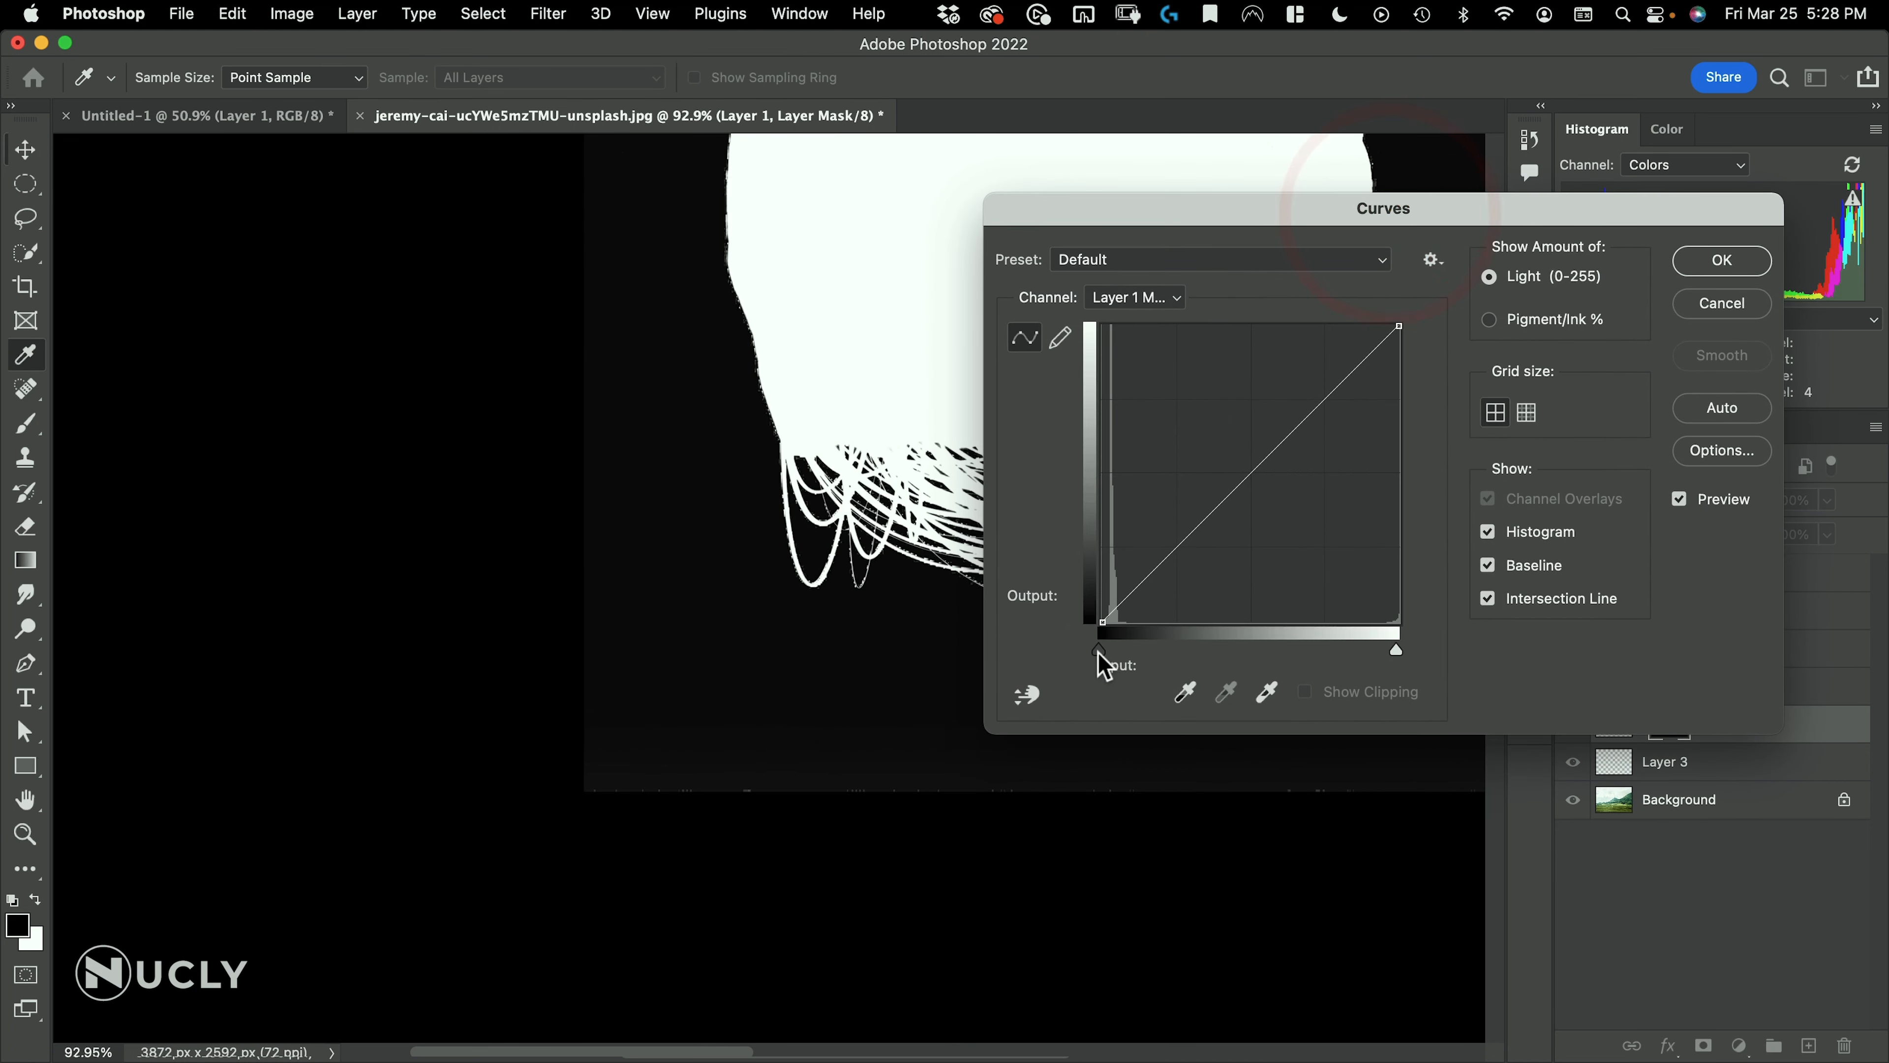
click(1101, 650)
drag(1127, 652, 1124, 654)
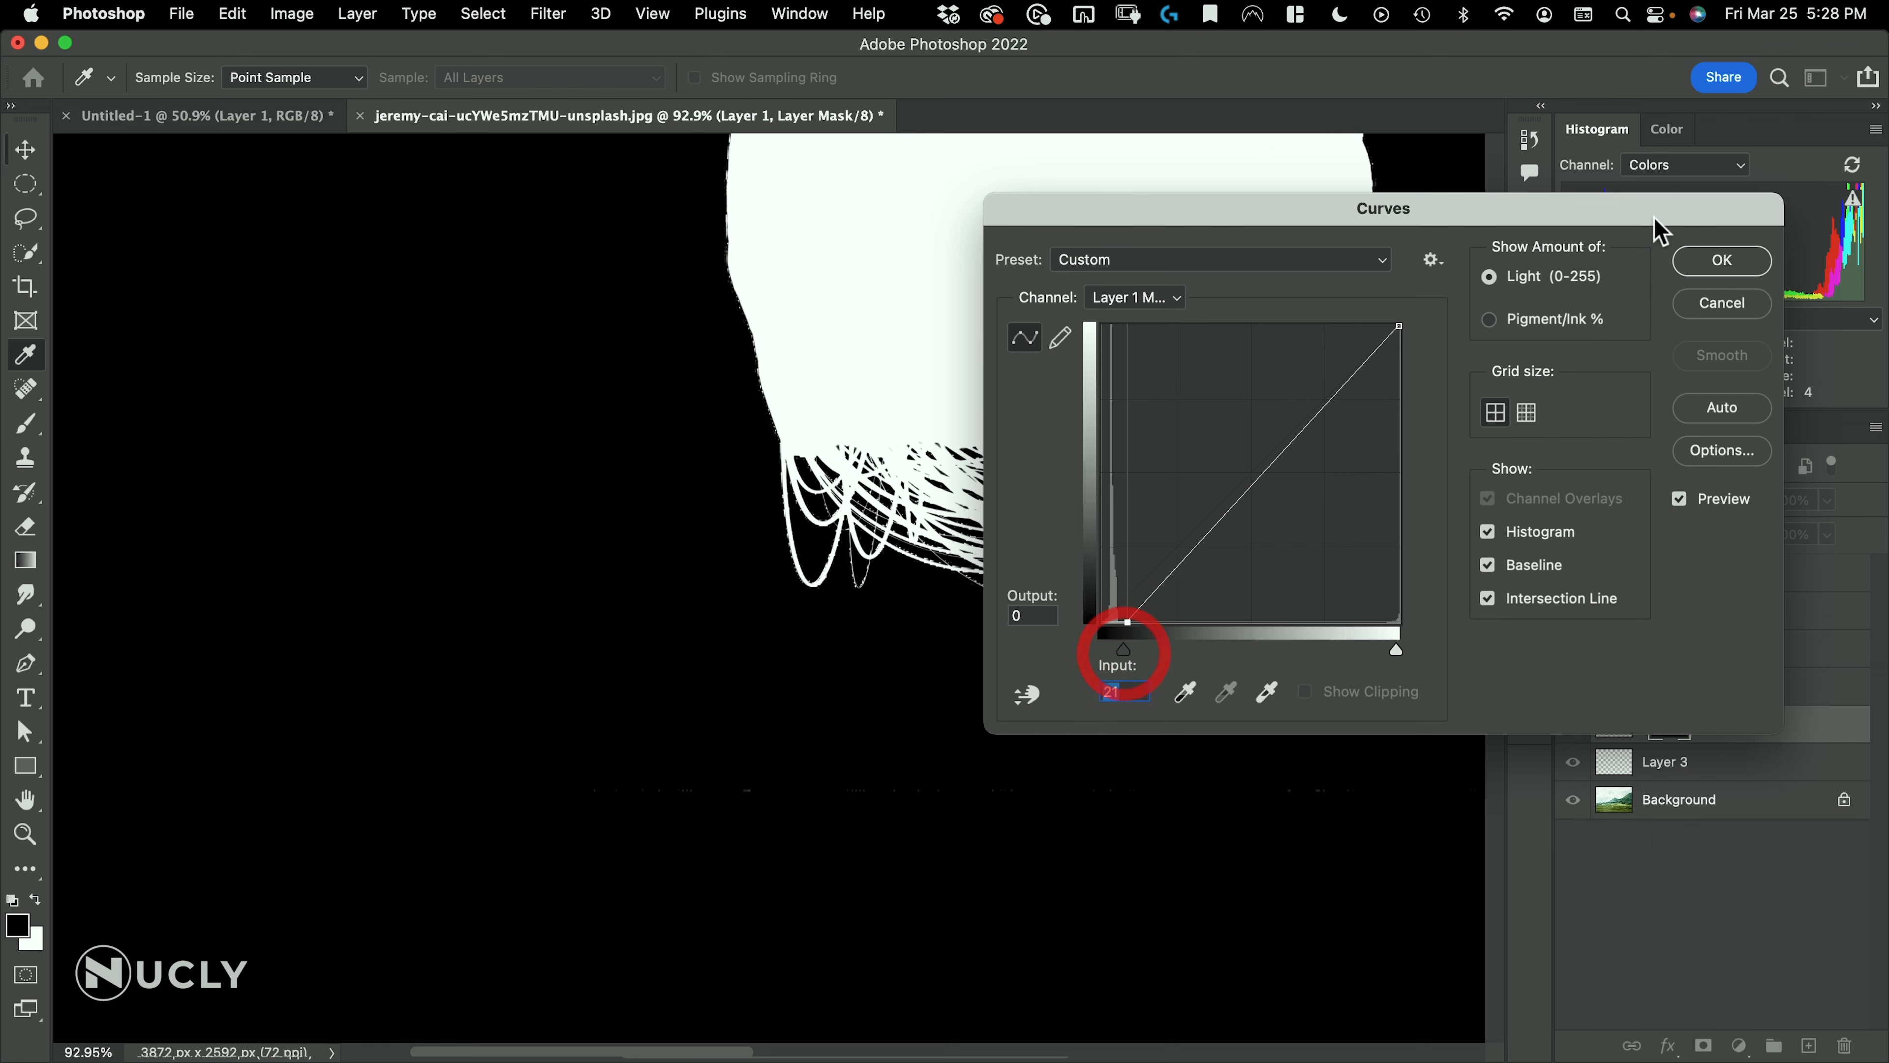
click(1722, 261)
Leave the mask view, reload the skull's outline as a selection, and fill the empty layer below it with black before deselecting
key(g)
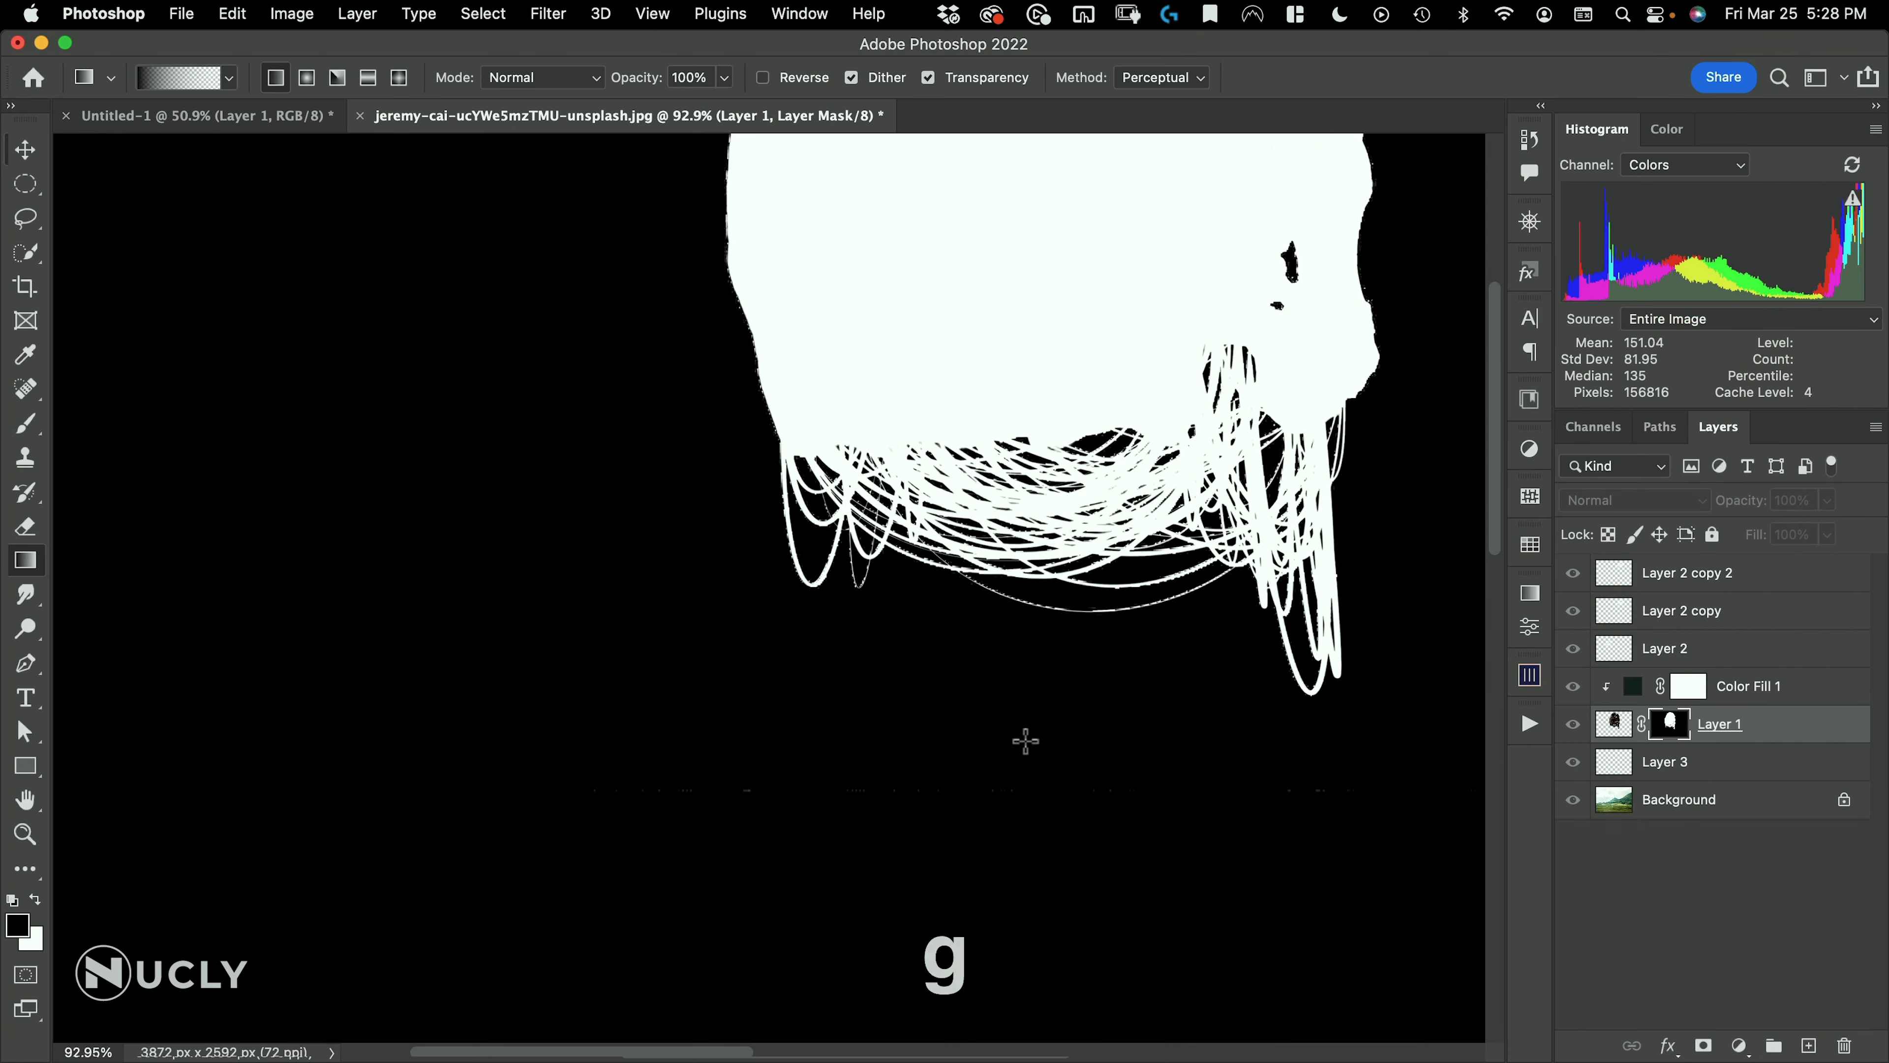
drag(1019, 662, 962, 684)
drag(1051, 633, 712, 756)
alt+click(1663, 723)
super+click(1607, 723)
click(1607, 761)
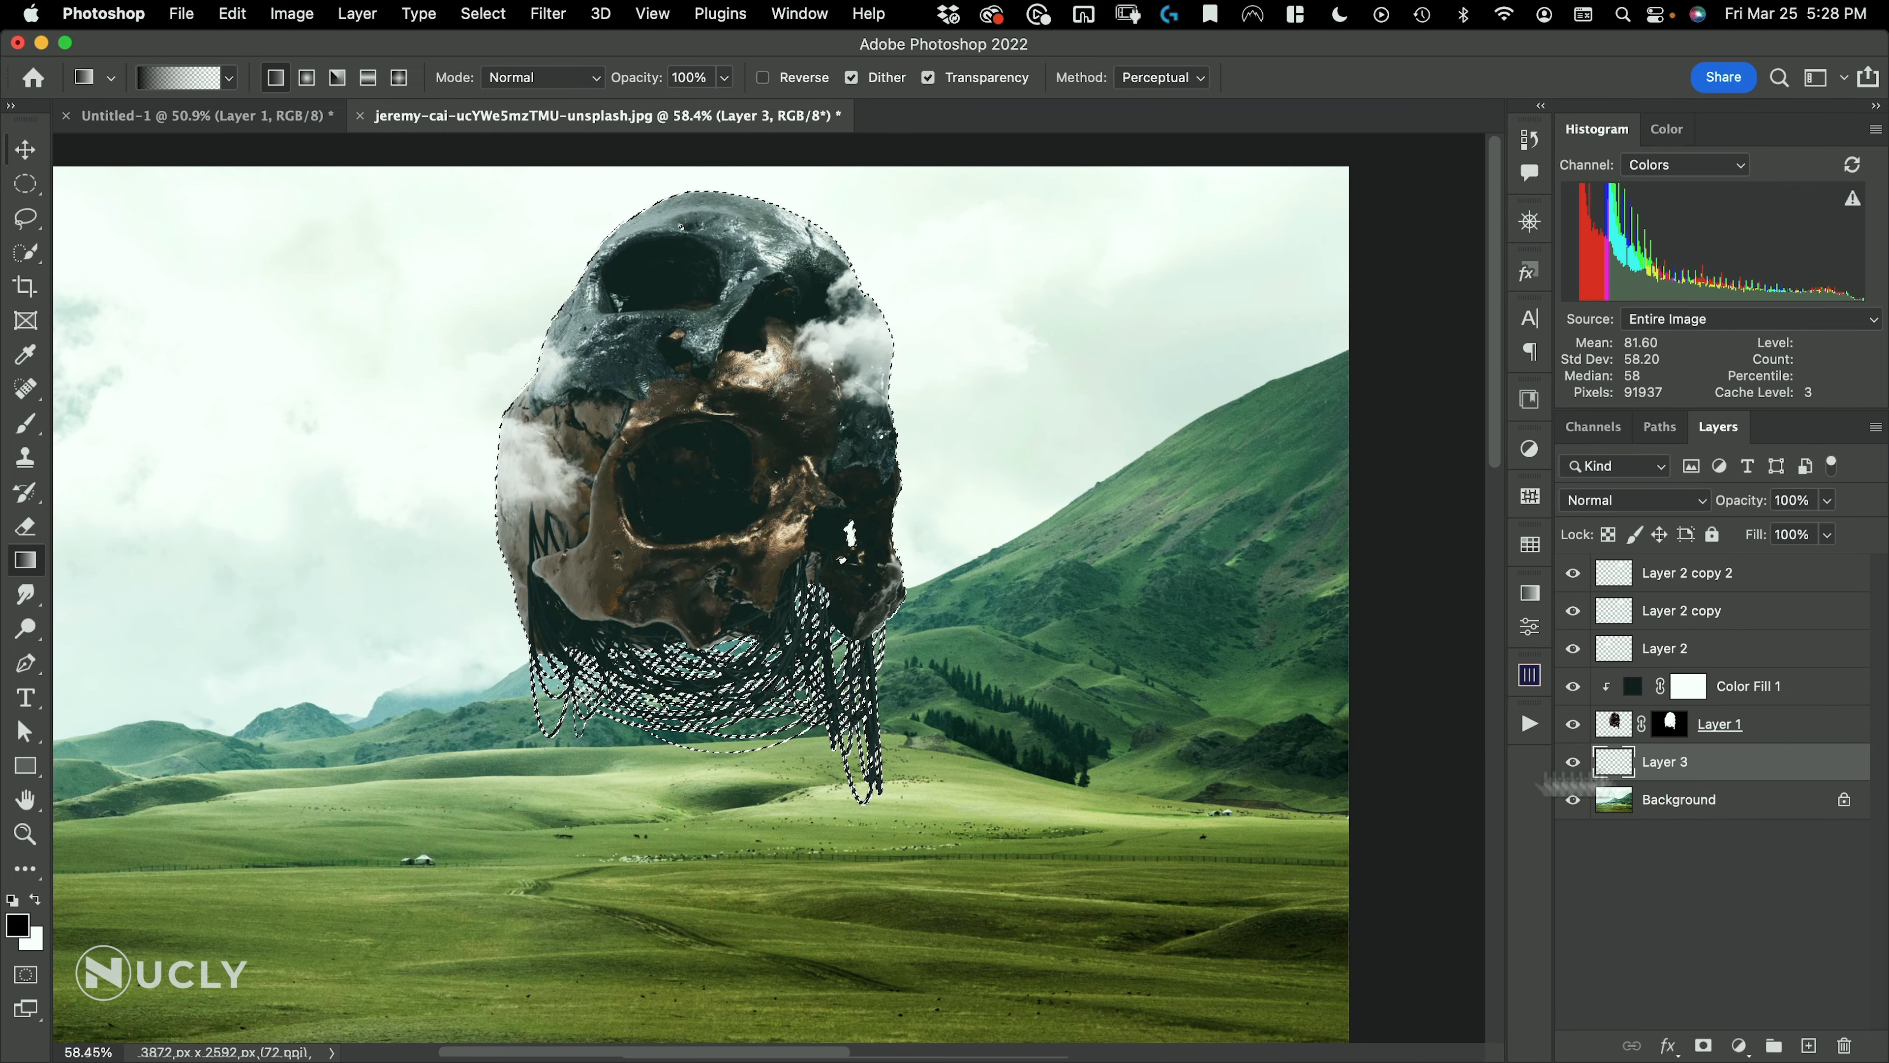
key(alt+BackSpace)
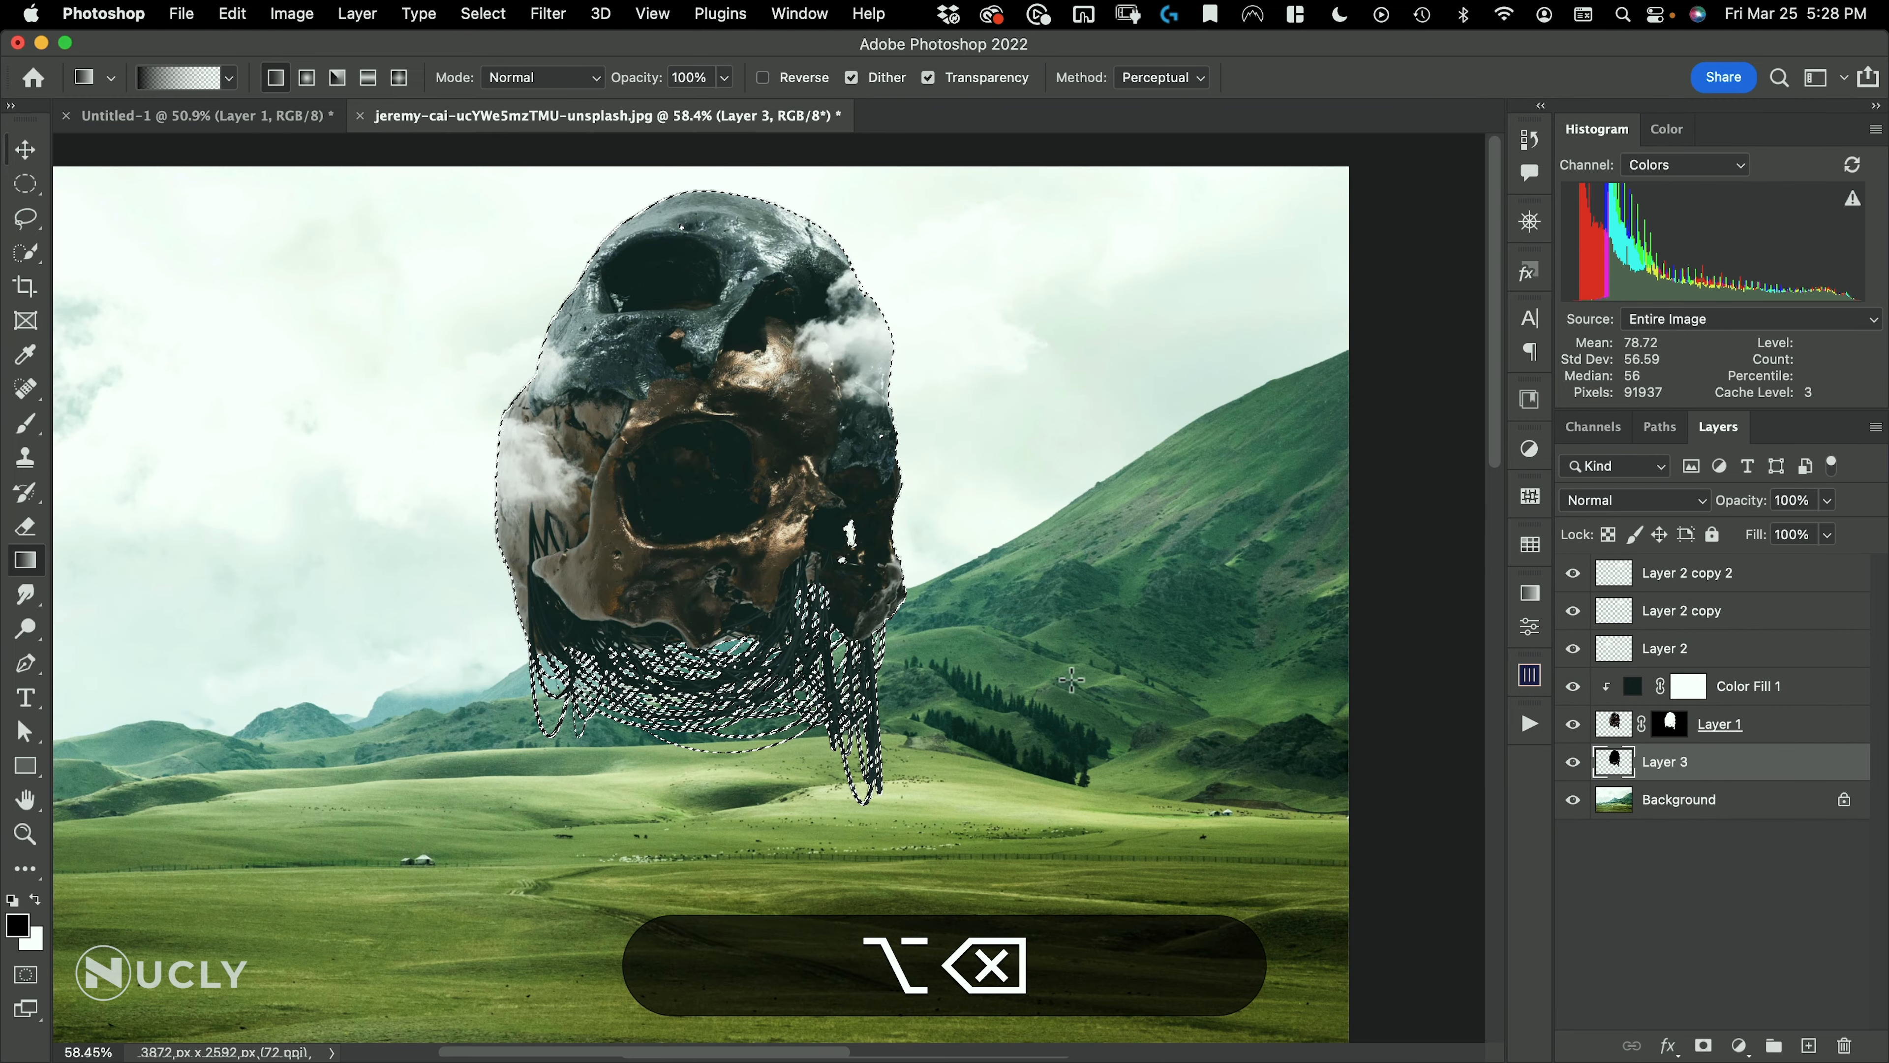
key(super+d)
Move the black silhouette down beneath the skull and rename its layer to shadow
drag(610, 463, 586, 526)
key(v)
drag(720, 524, 706, 646)
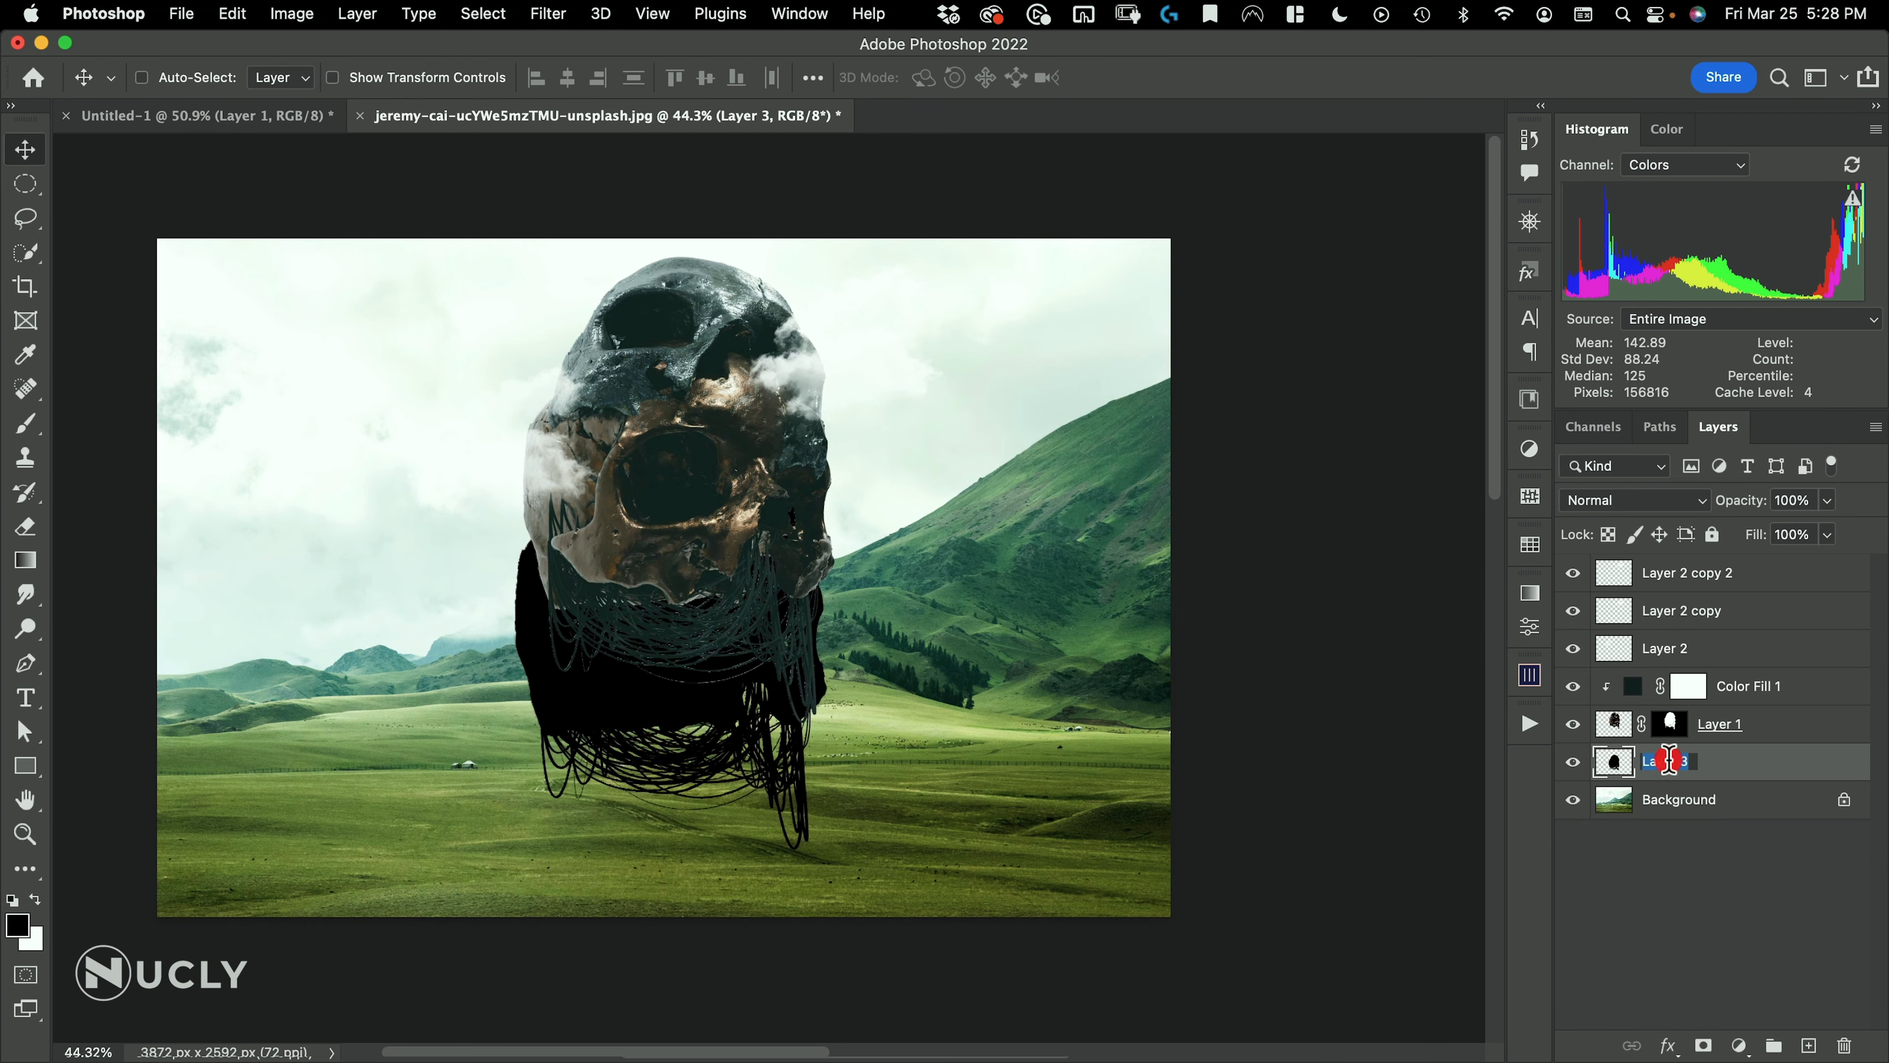
text(shadow)
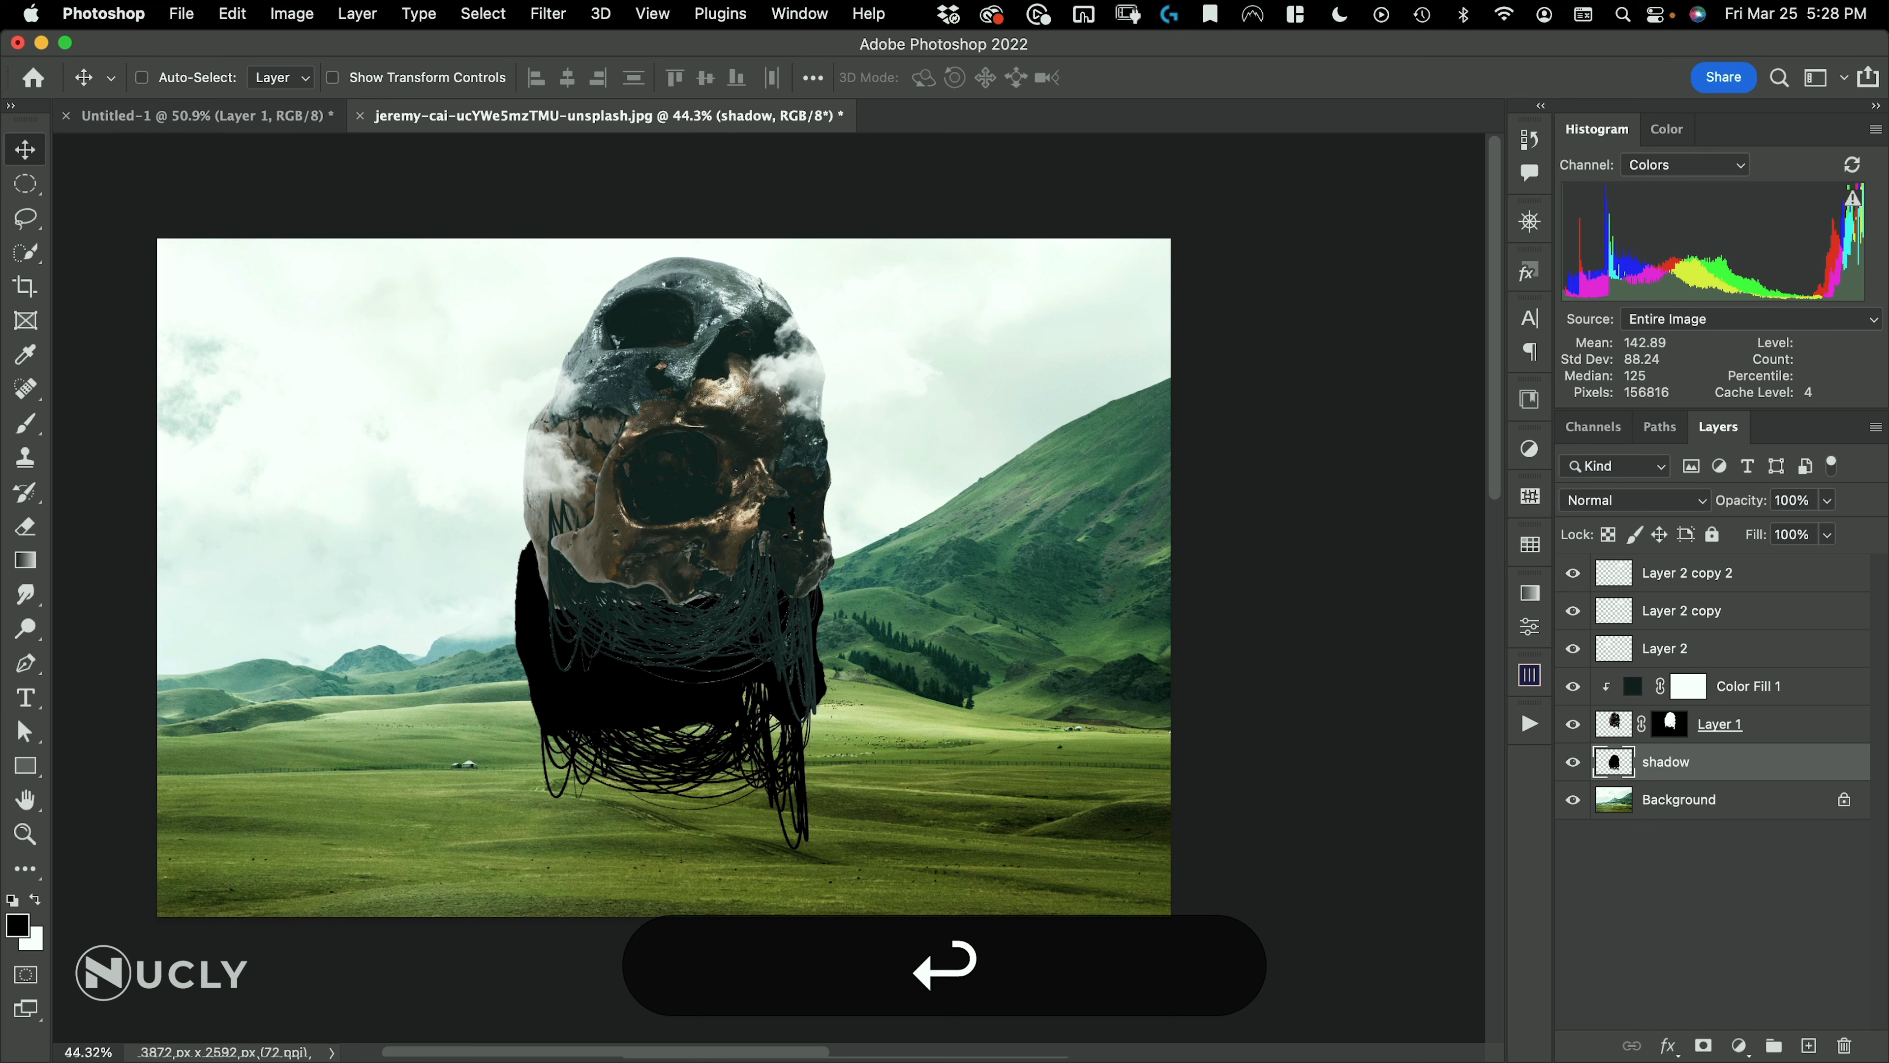
Place the shadow on the grass below the skull and flatten it with Free Transform to about 2000 px by 350 px
drag(718, 596, 717, 662)
key(super+t)
drag(663, 441, 664, 811)
drag(800, 841, 796, 770)
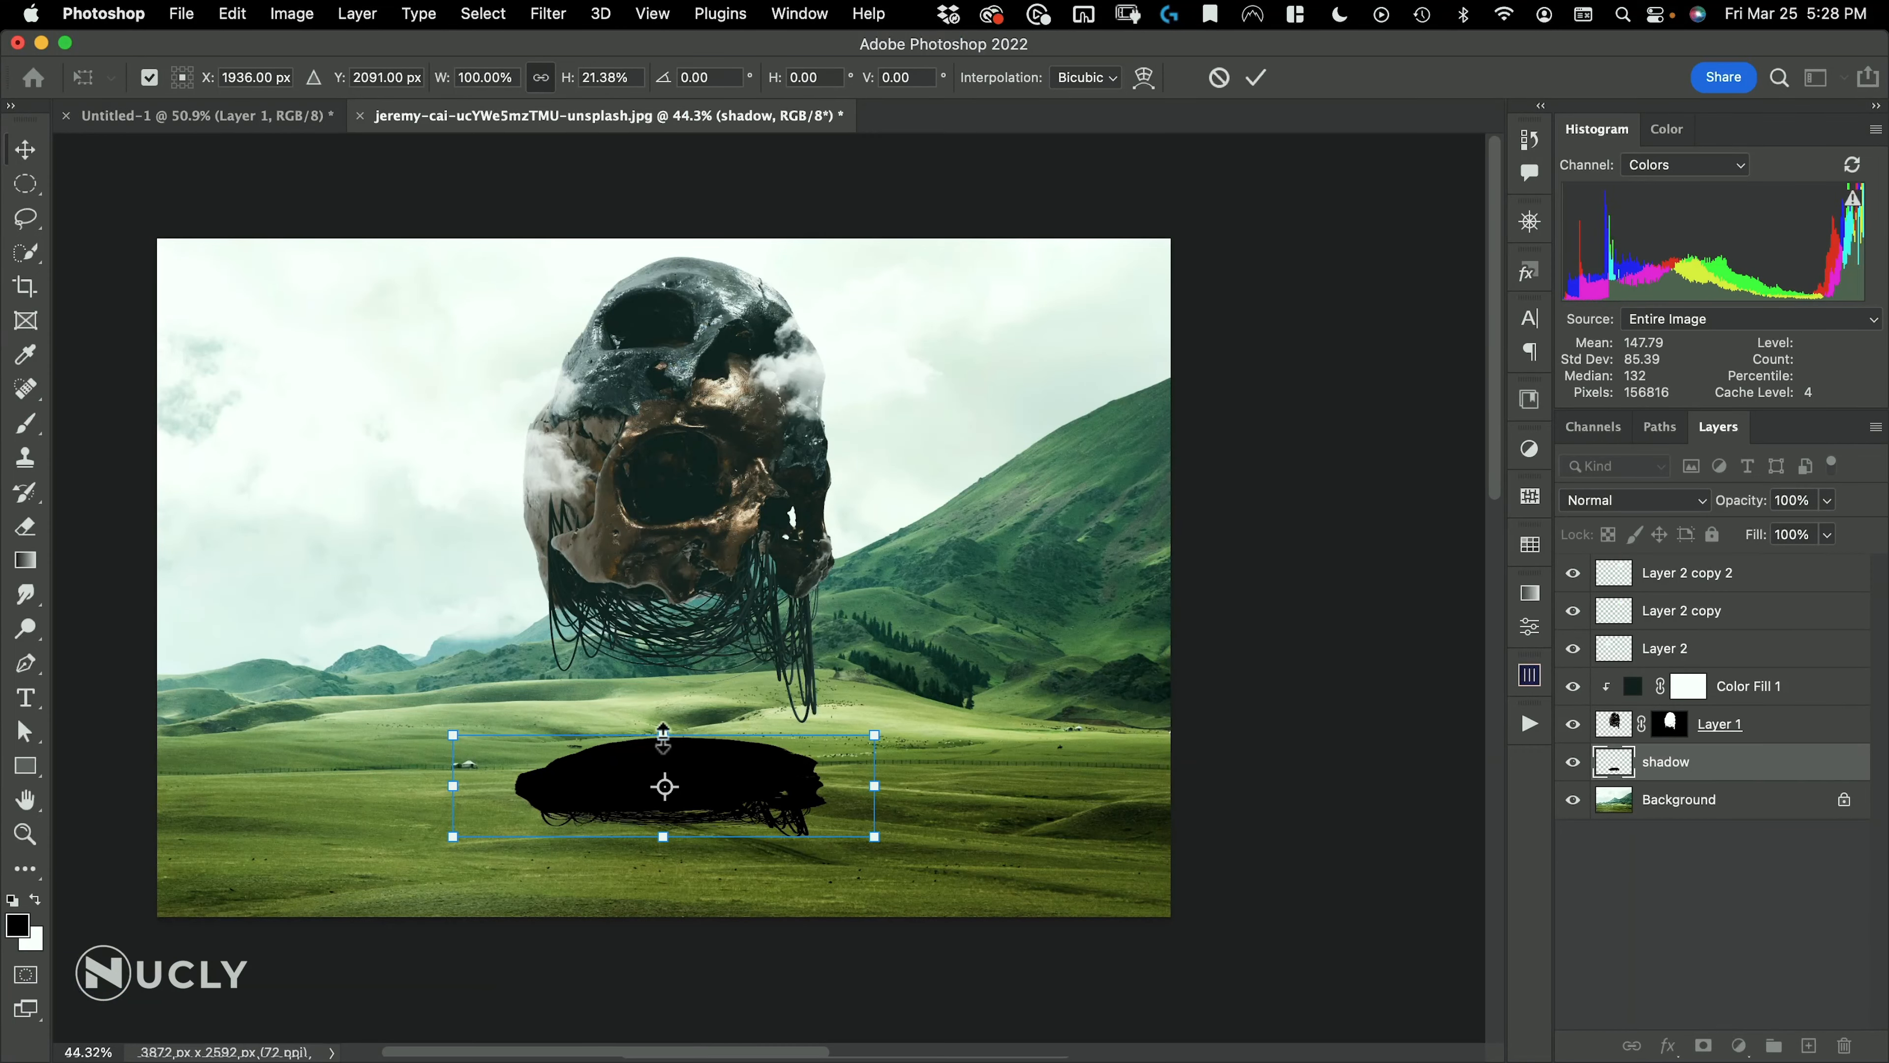
mouse_move(663, 735)
mouse_down()
mouse_move(662, 578)
mouse_move(667, 714)
mouse_up()
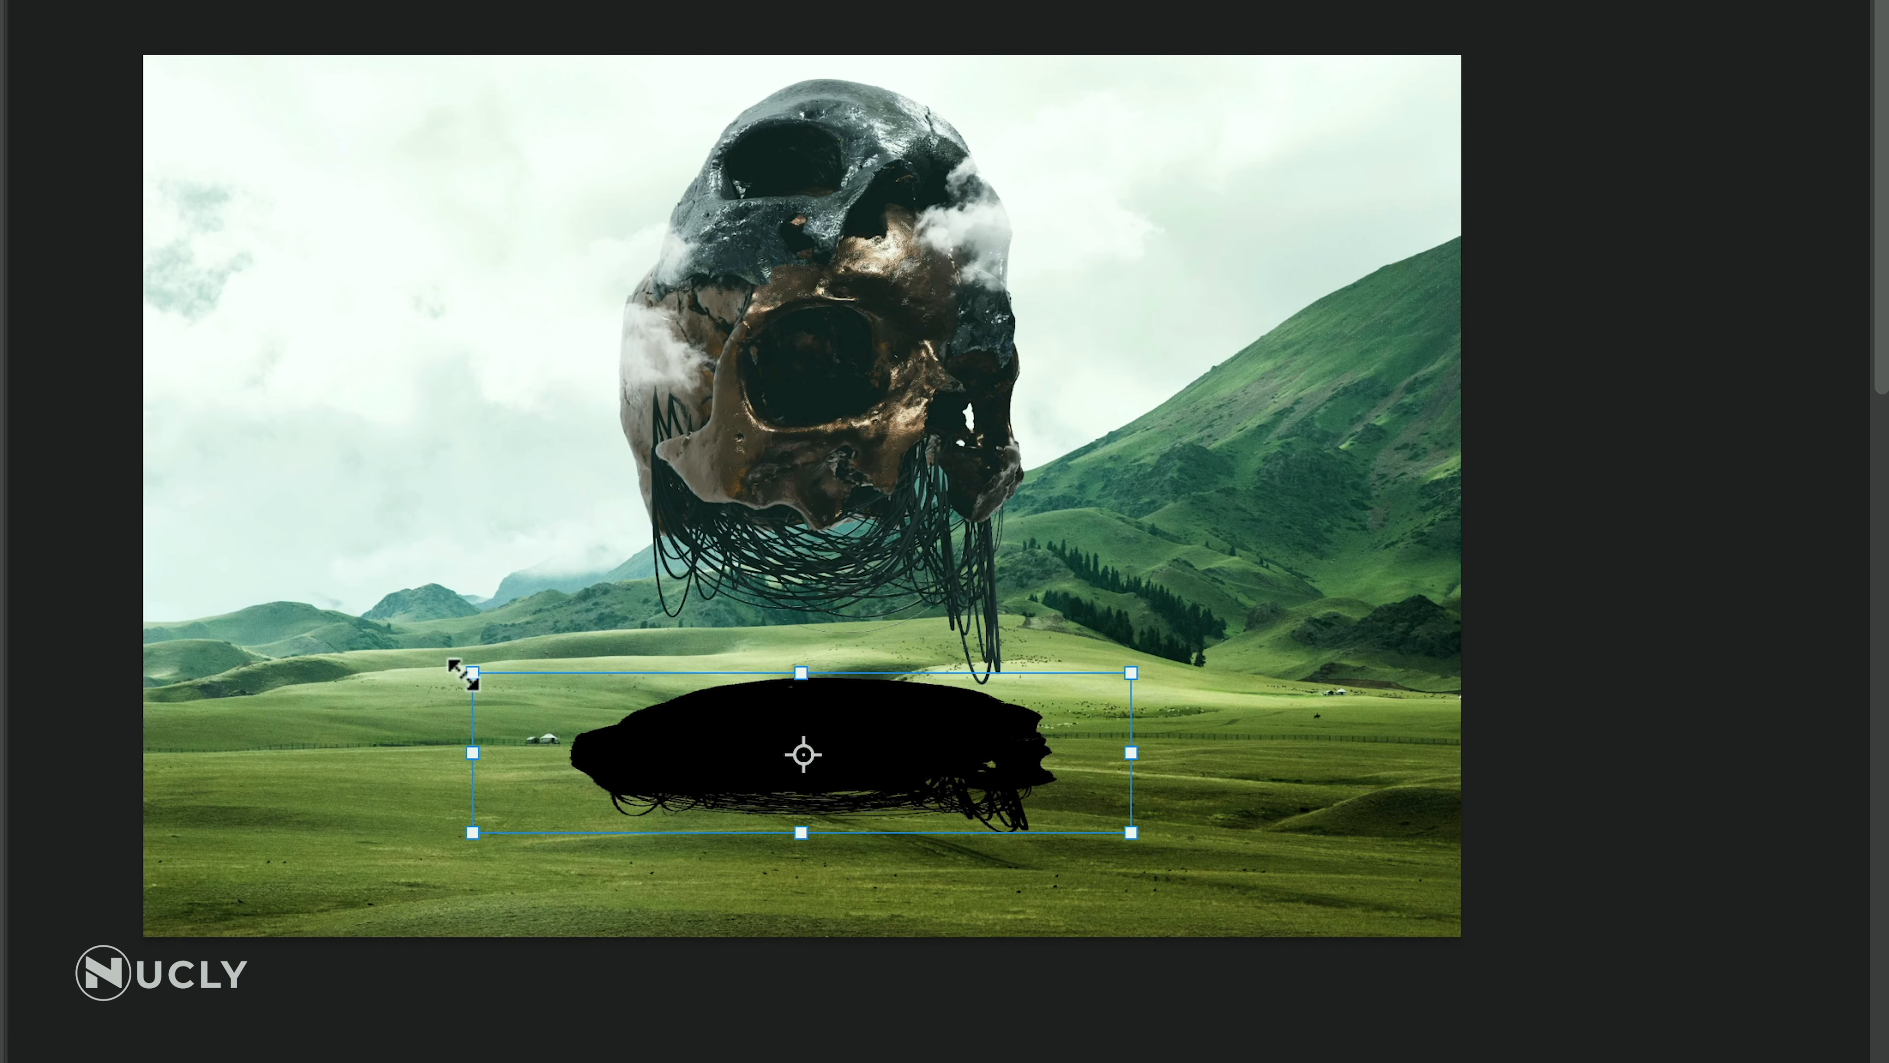
drag(474, 673, 494, 723)
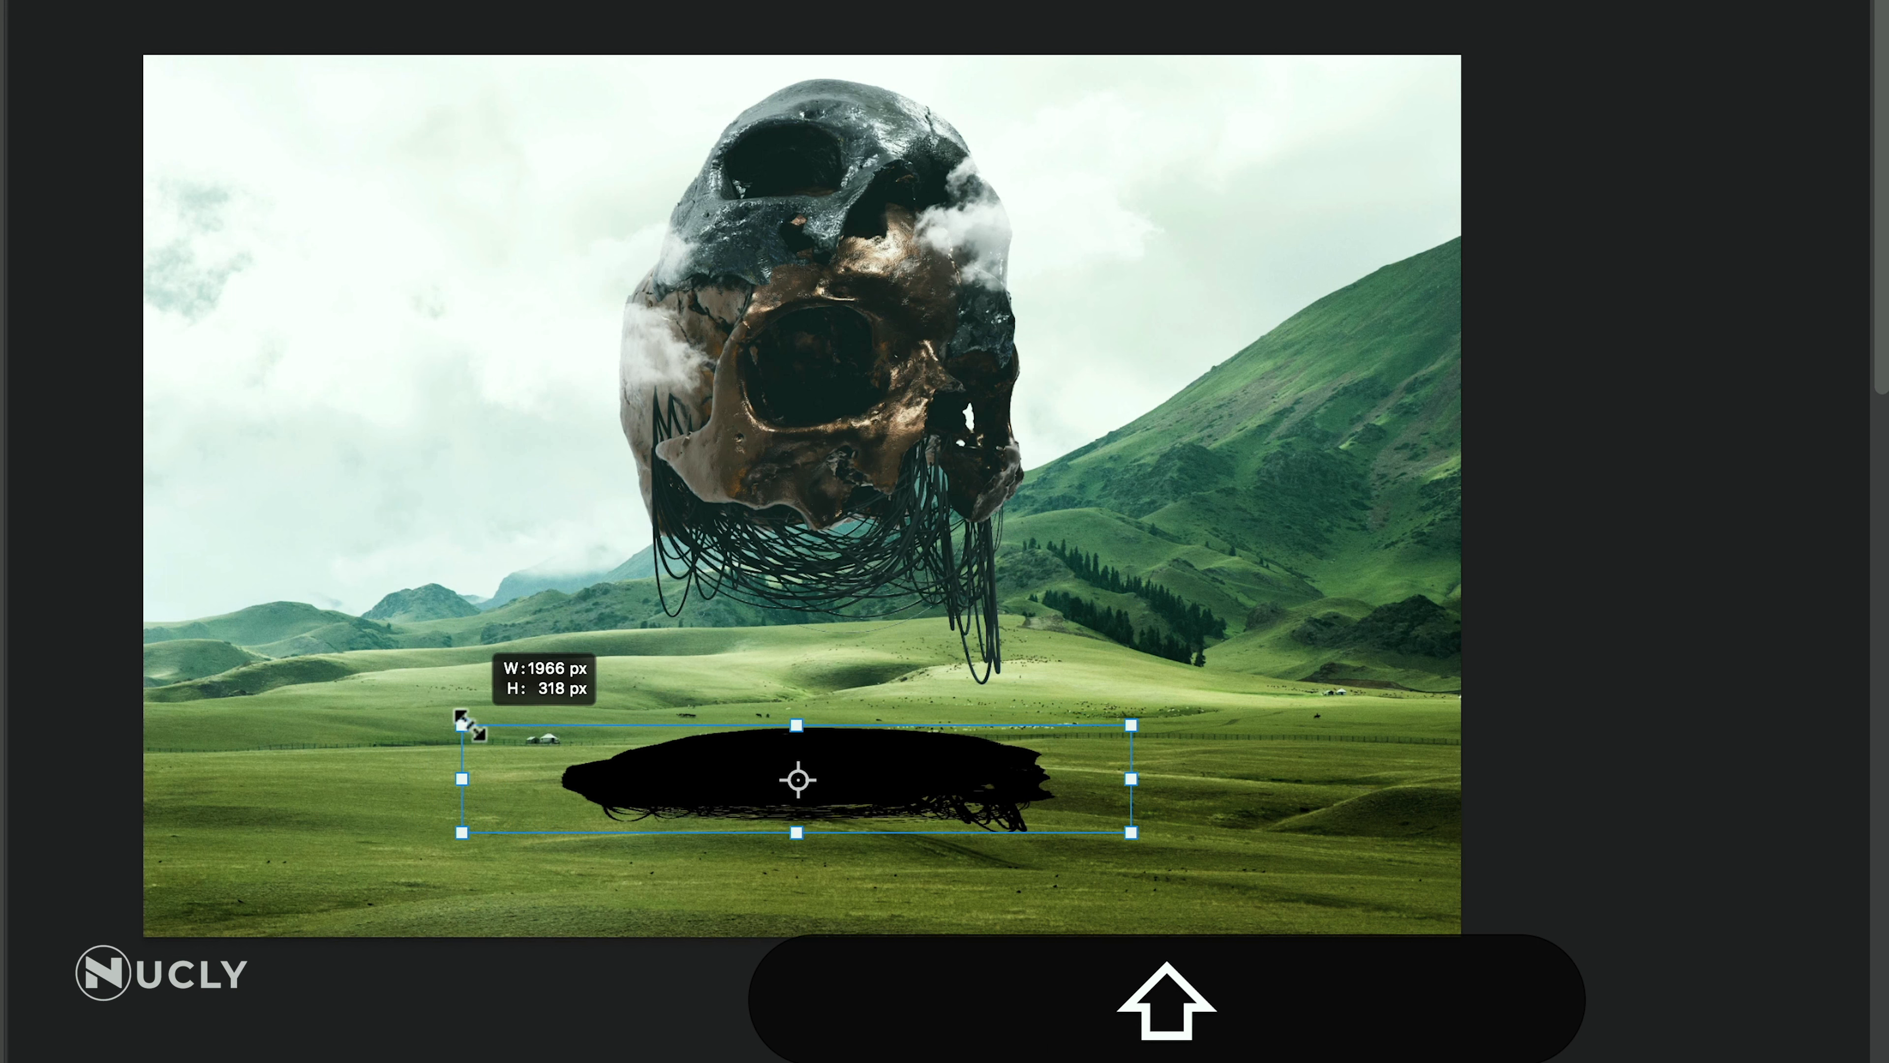
drag(1130, 717, 1133, 661)
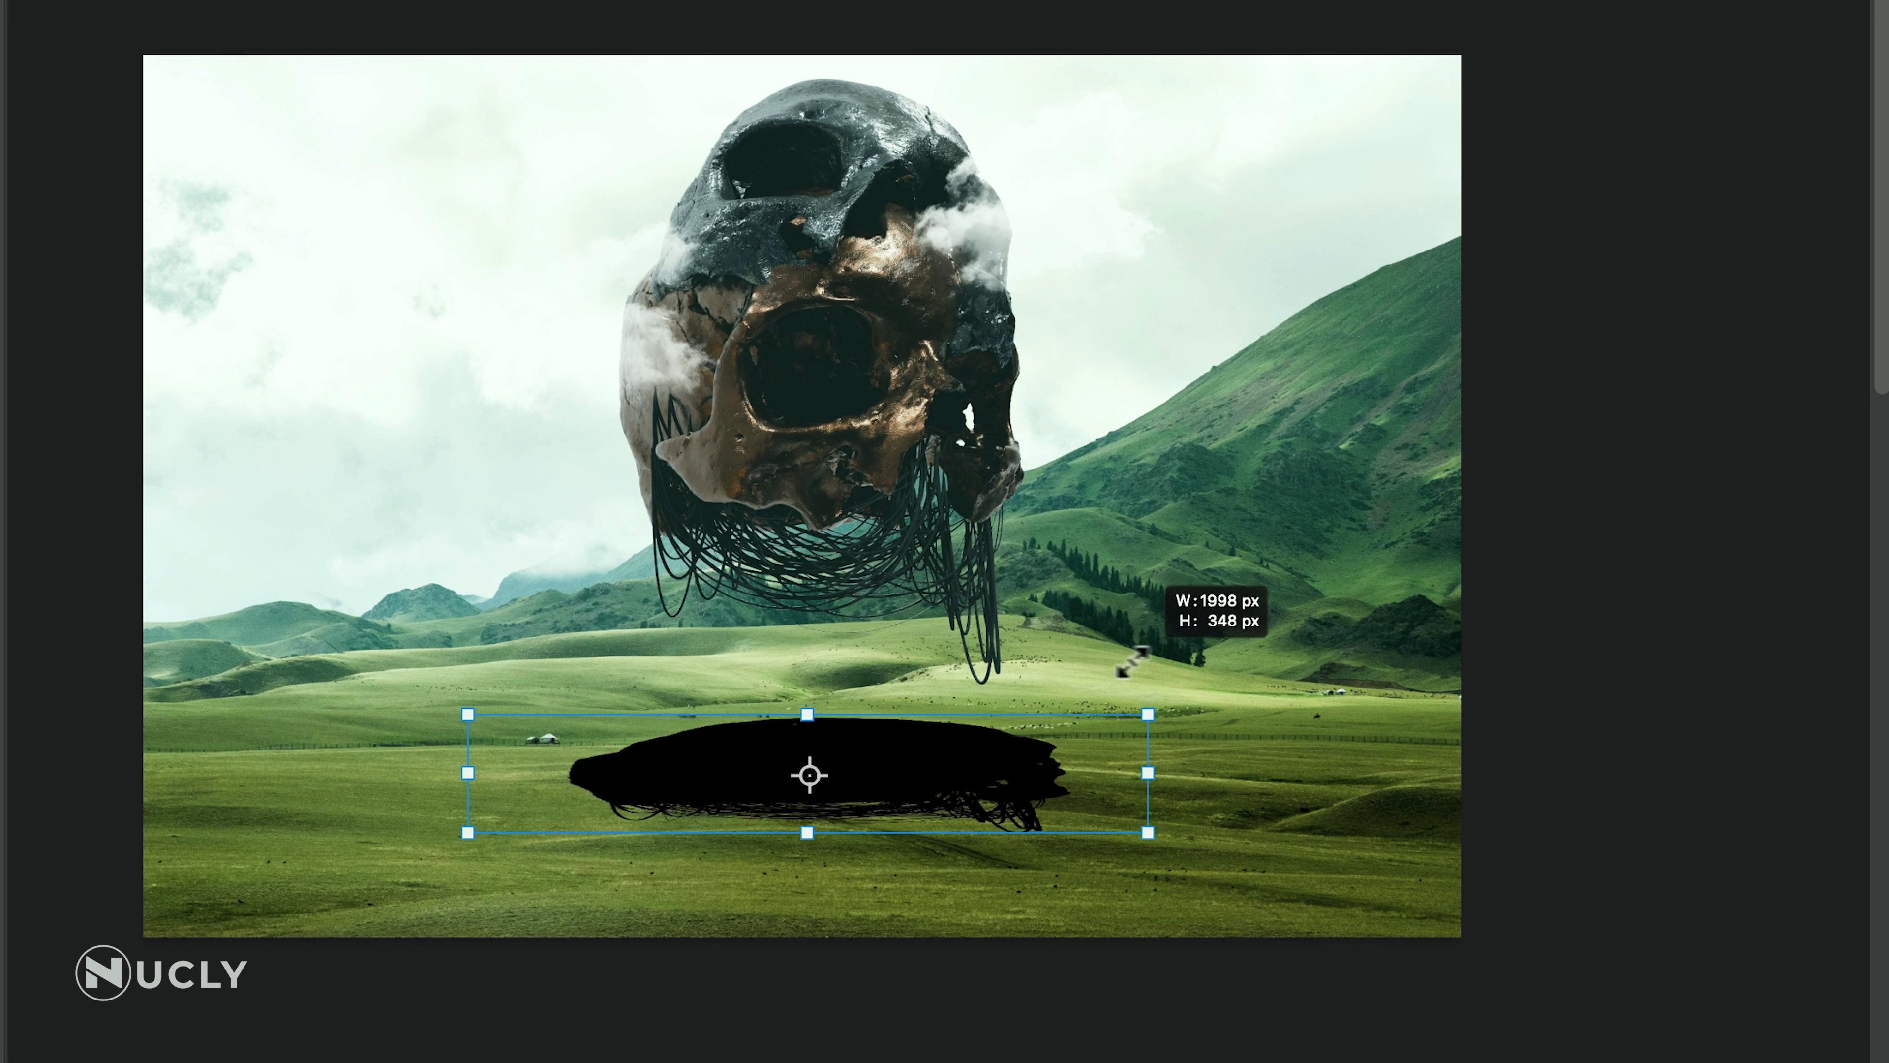
drag(801, 662, 786, 783)
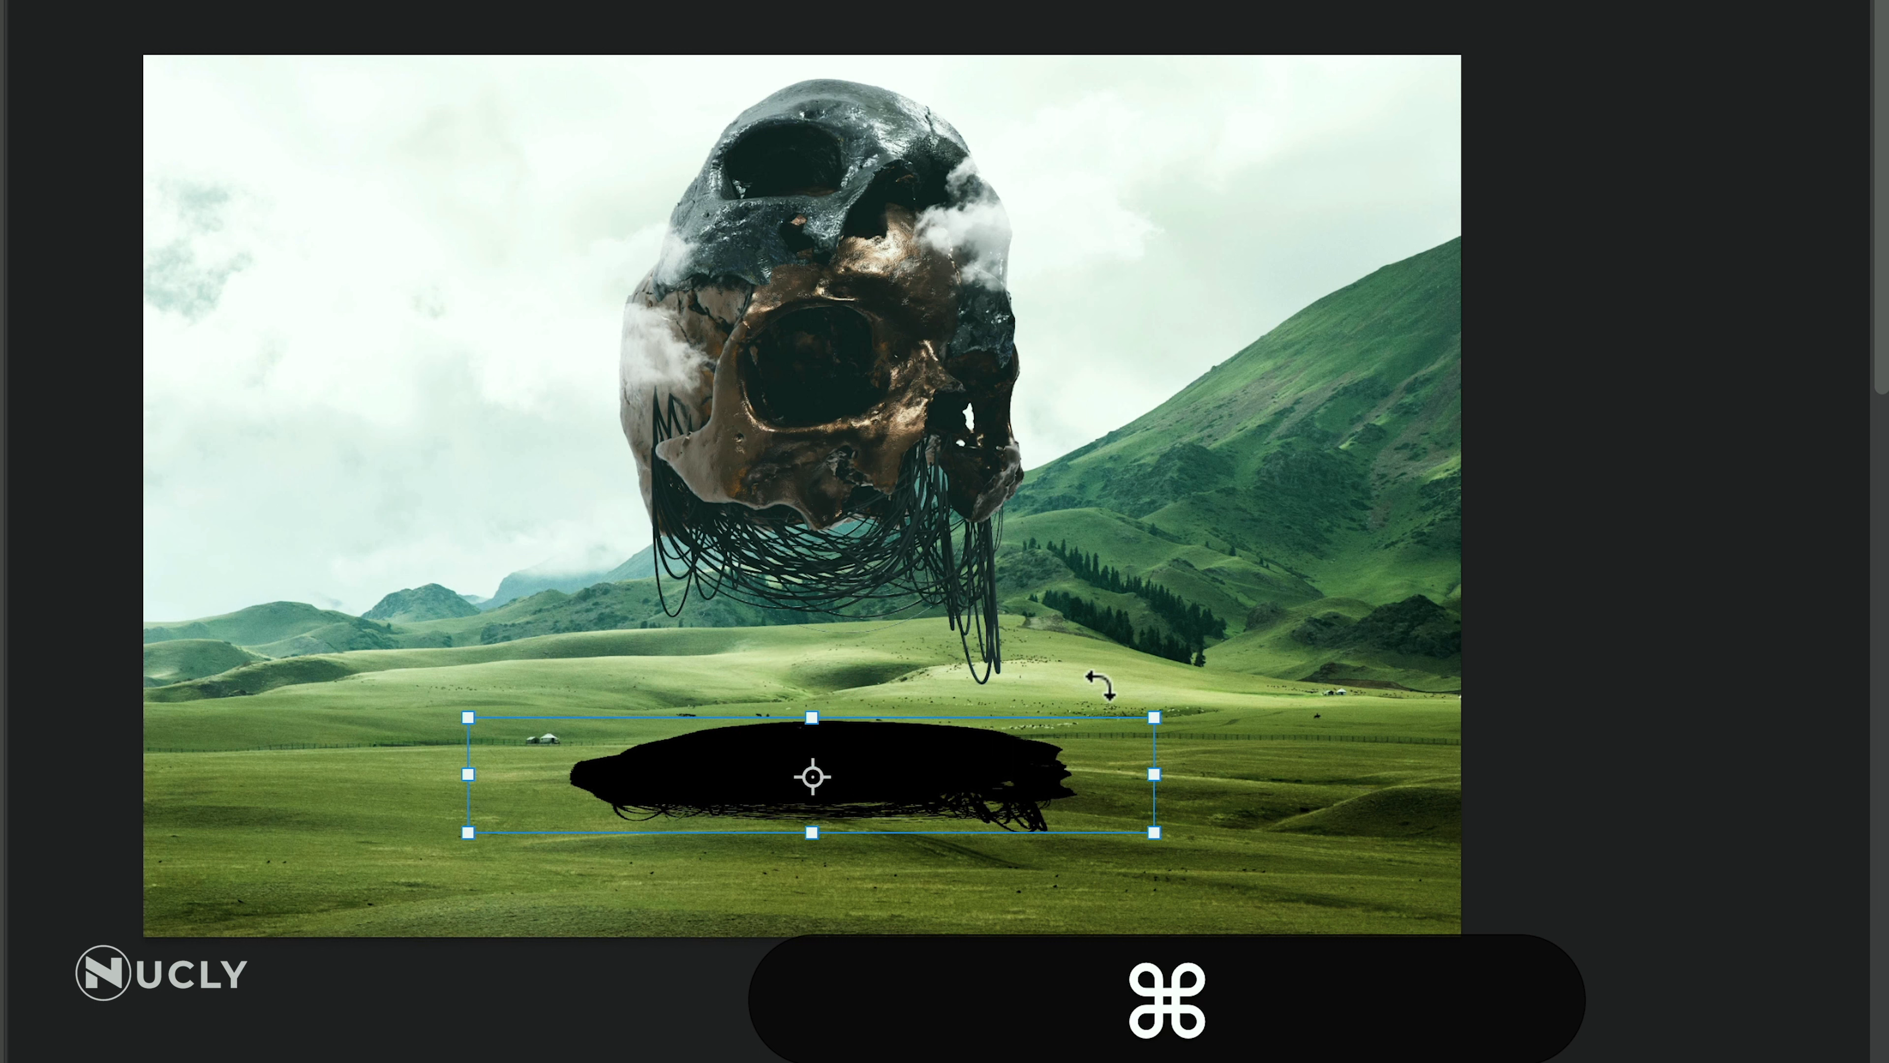
Distort the shadow into ground perspective by narrowing its far edge and widening its near edge, and apply the transform
drag(1154, 717, 1072, 718)
drag(468, 717, 578, 713)
drag(477, 832, 405, 828)
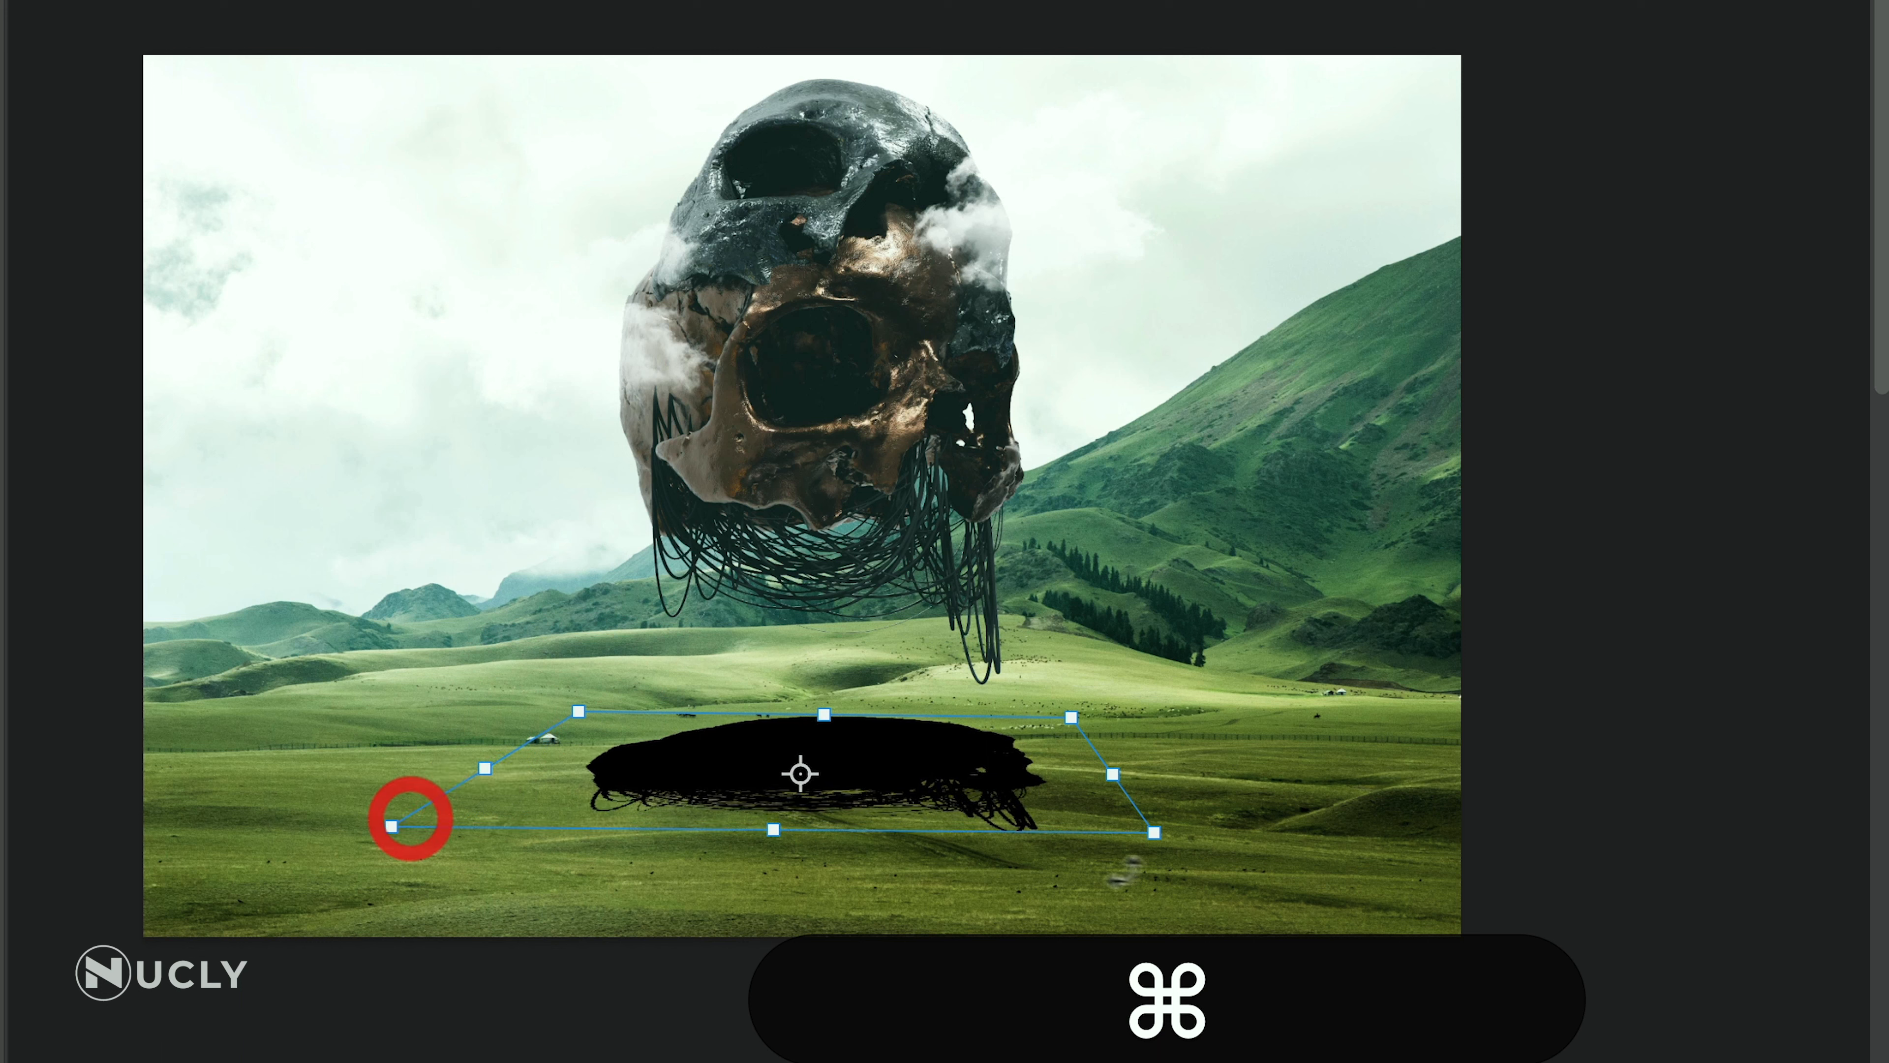
drag(1157, 835, 1226, 820)
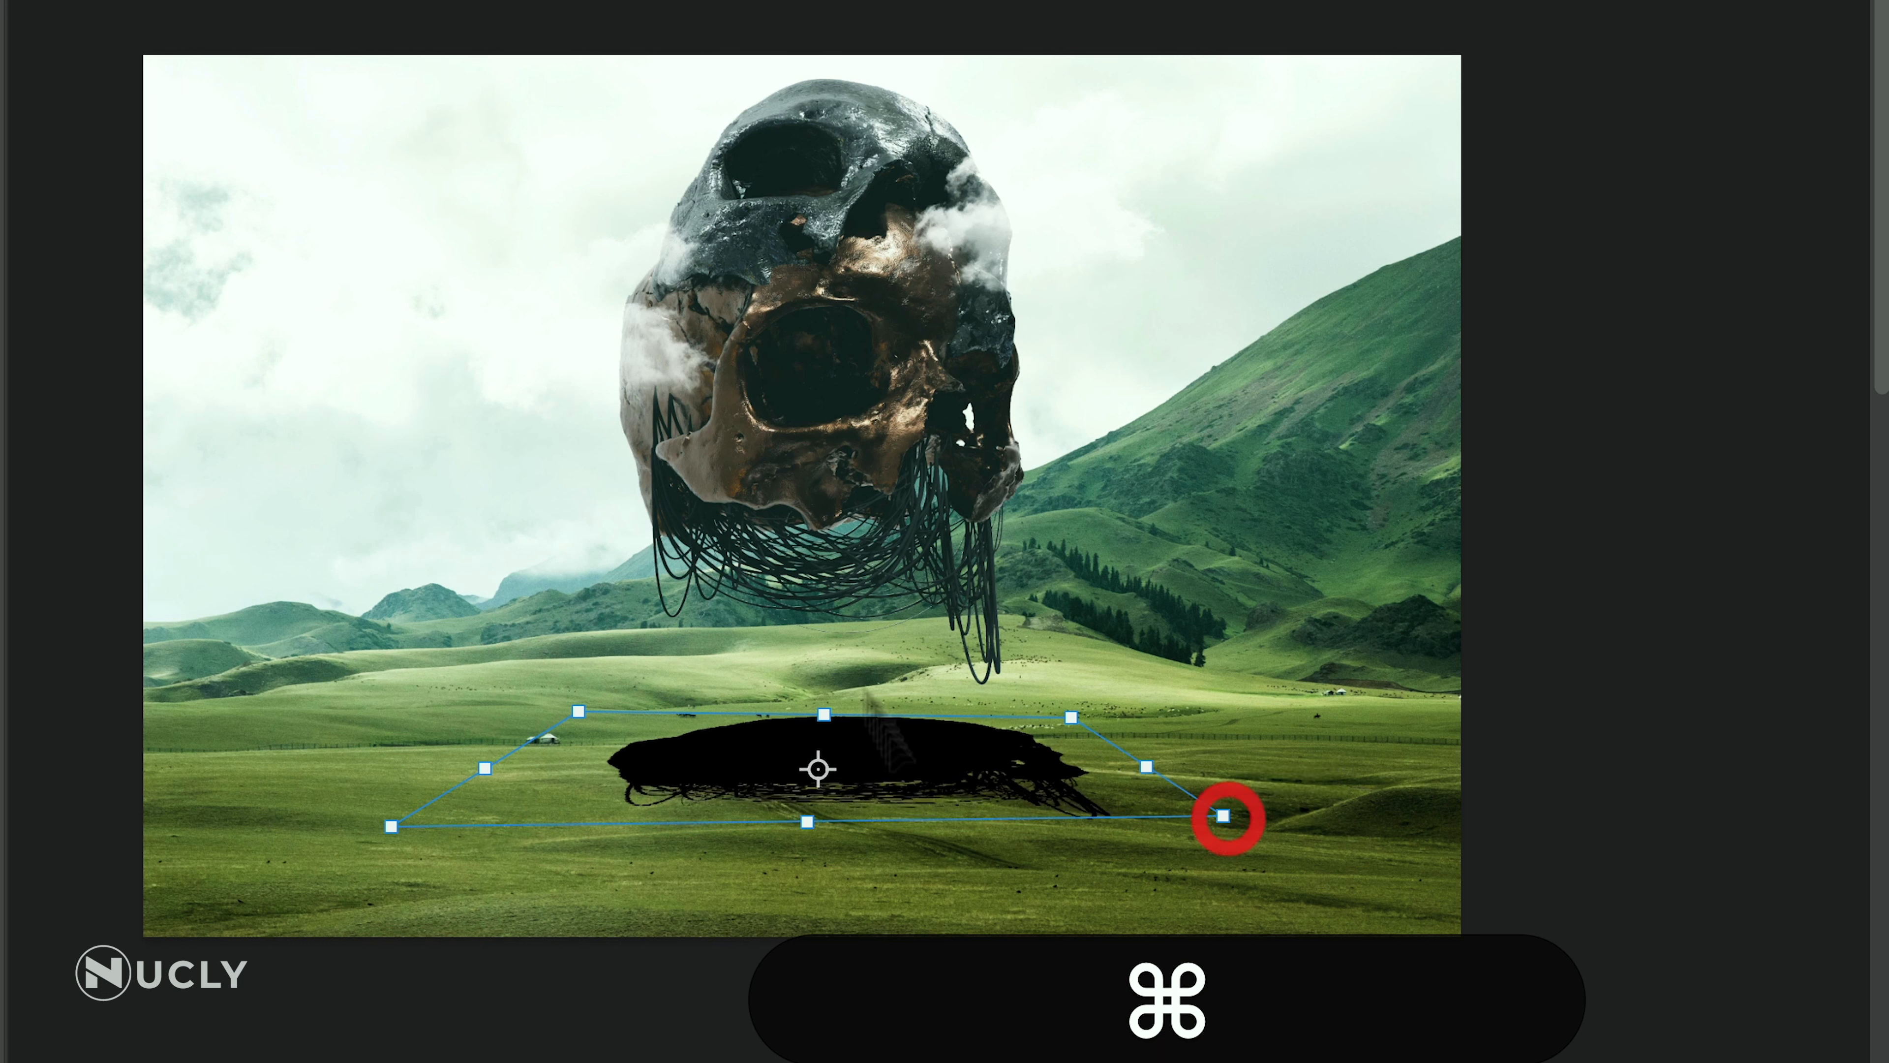
drag(917, 748, 903, 765)
double_click(920, 747)
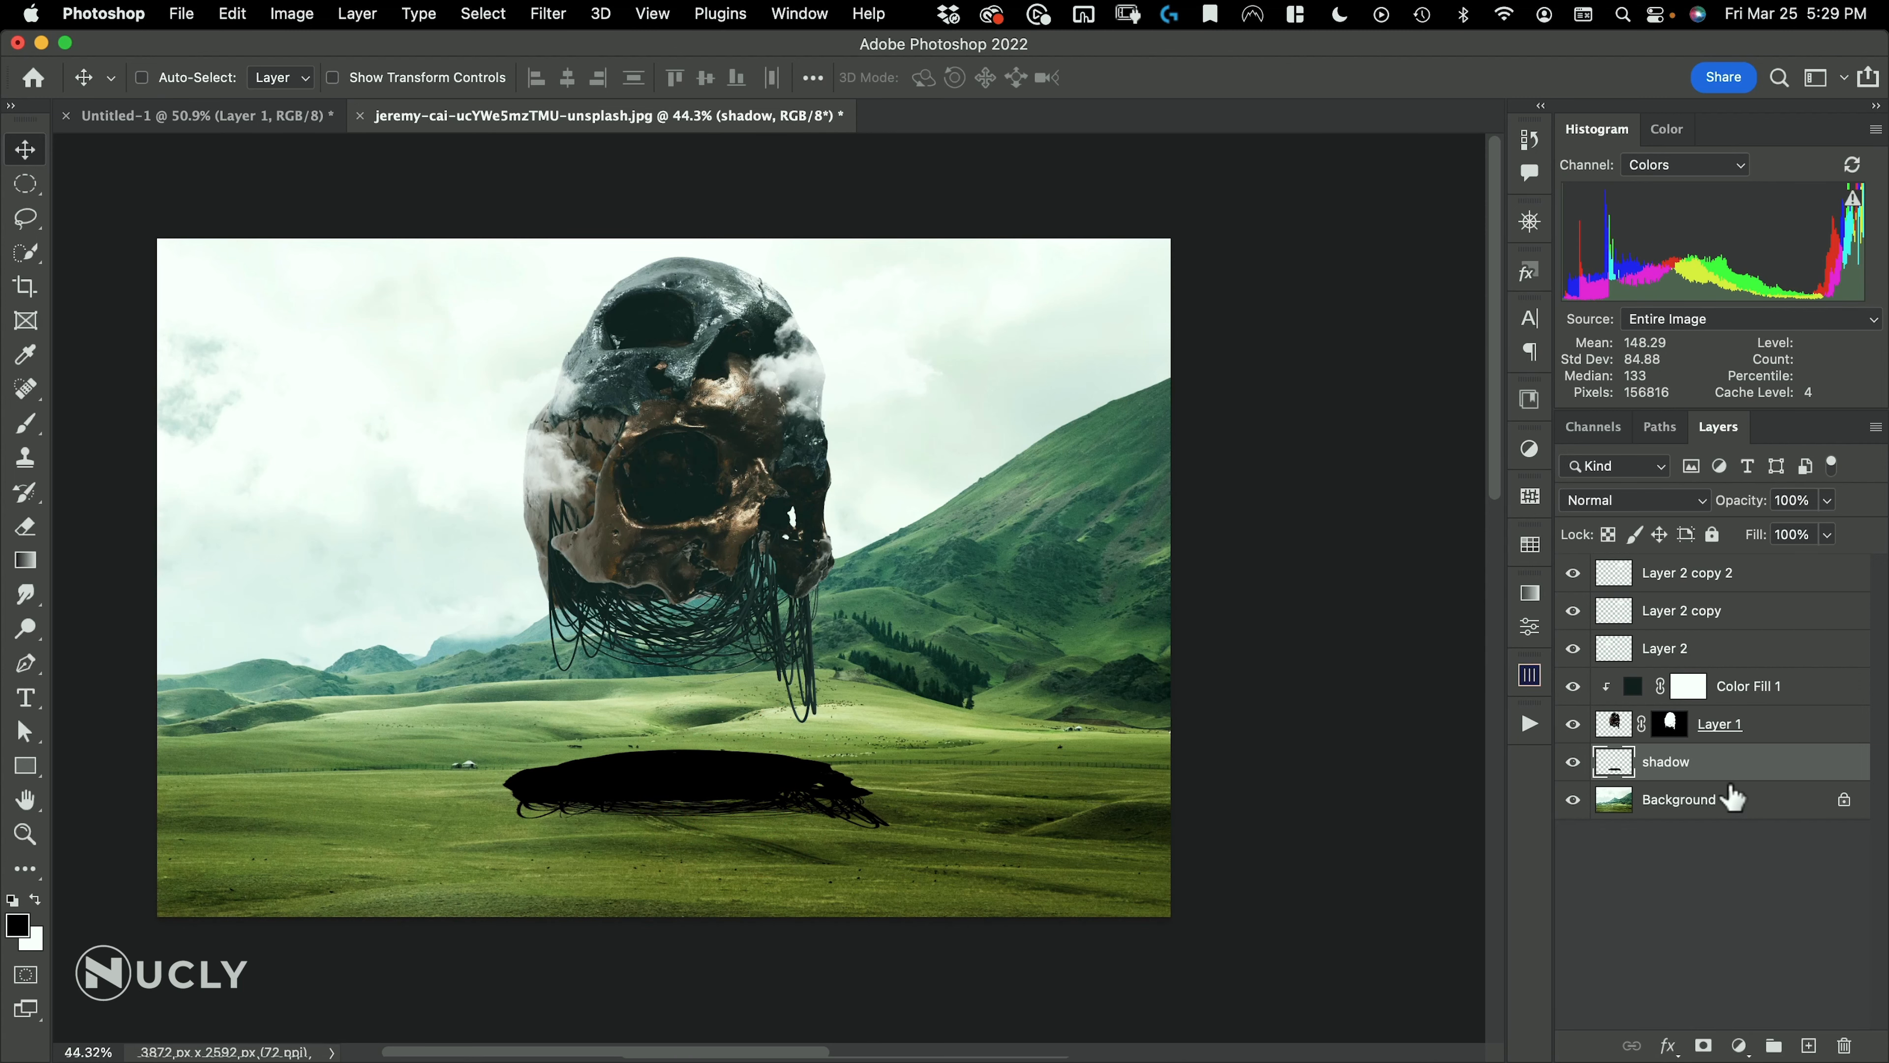
Apply a Gaussian Blur with a 123.6 pixel radius to the shadow layer
click(542, 15)
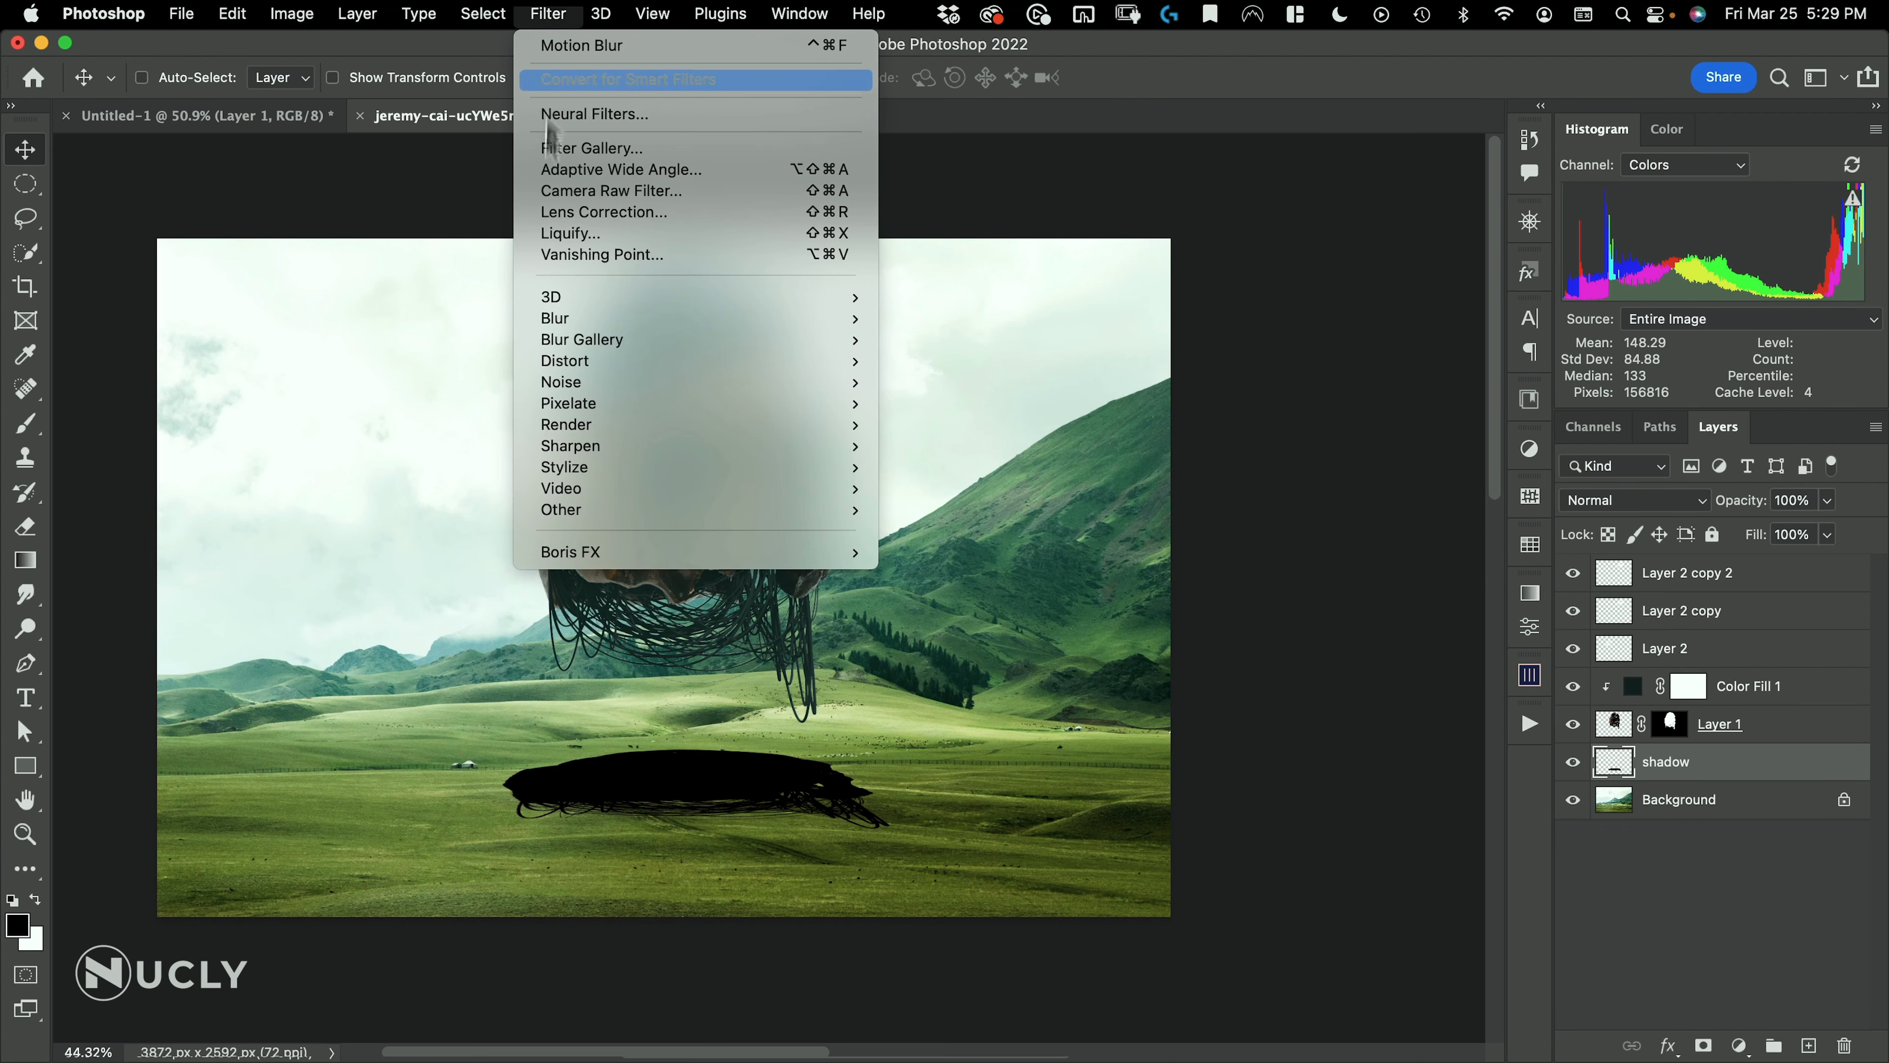
mouse_move(547, 318)
click(1017, 405)
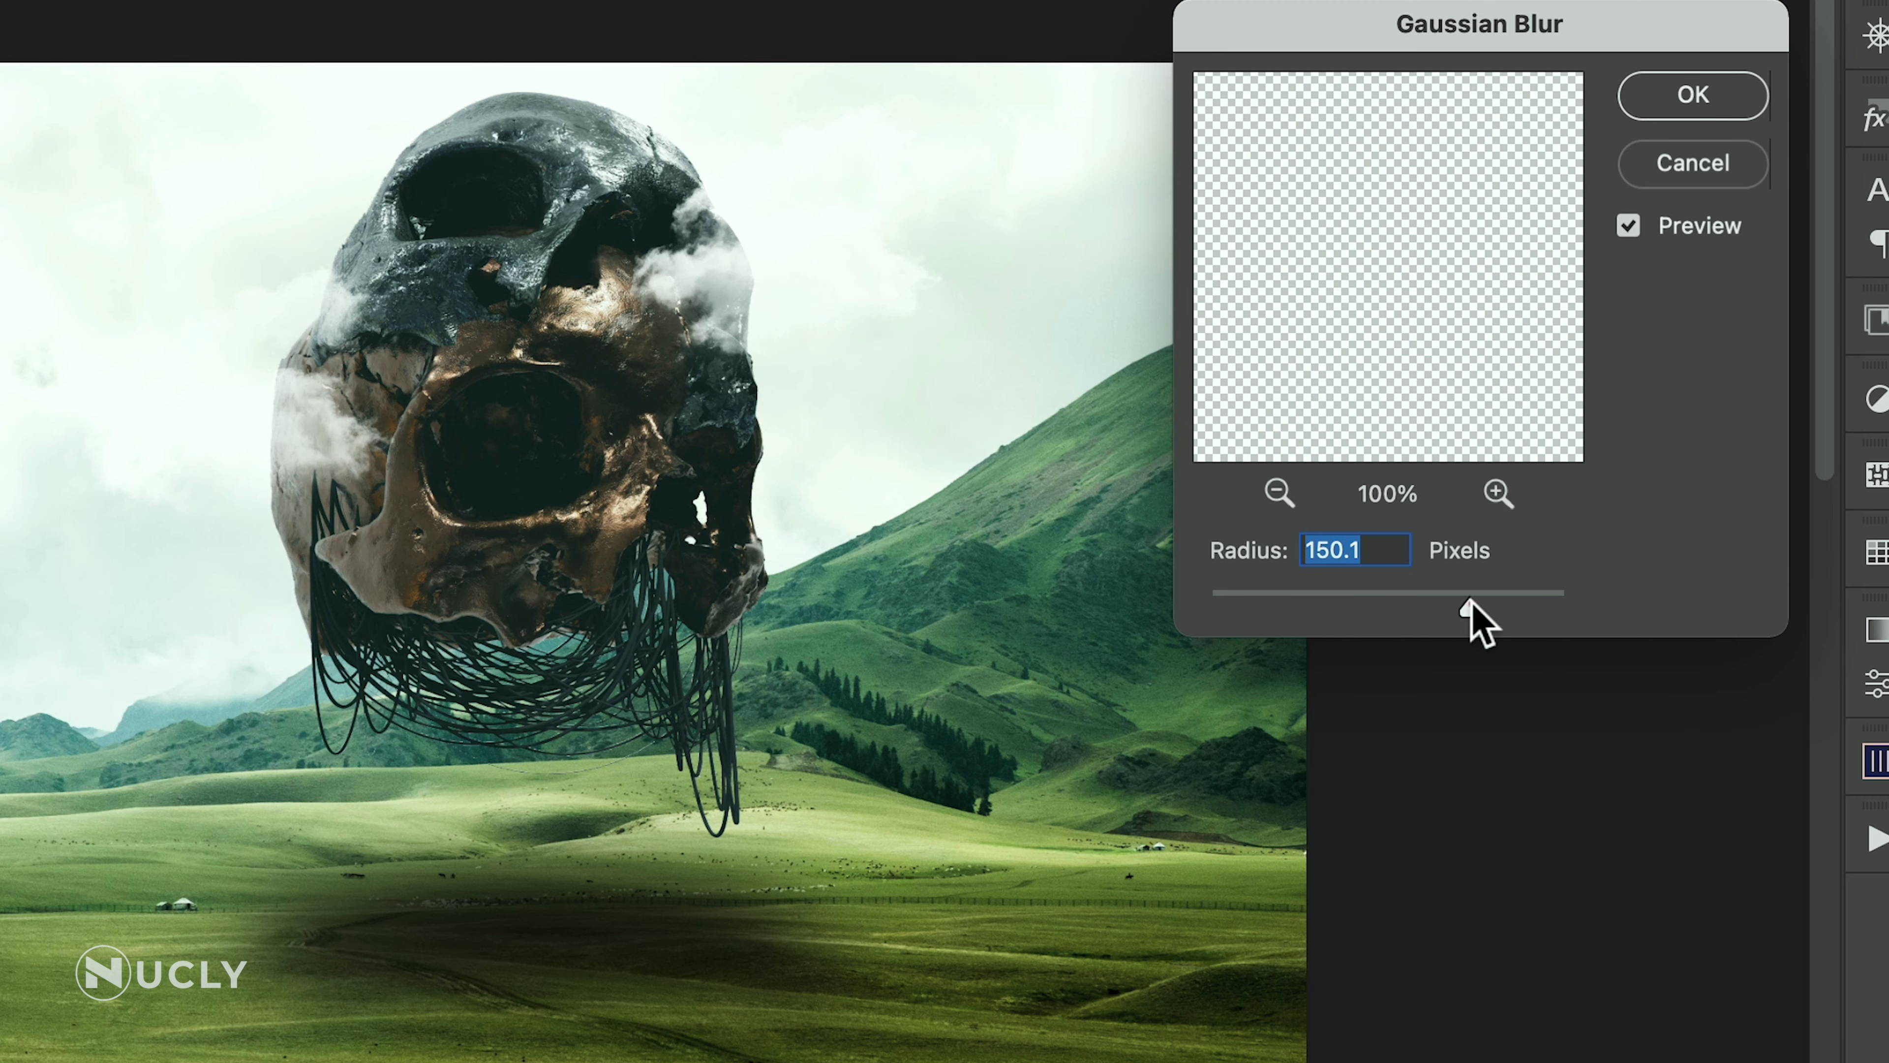
drag(1471, 604, 1453, 607)
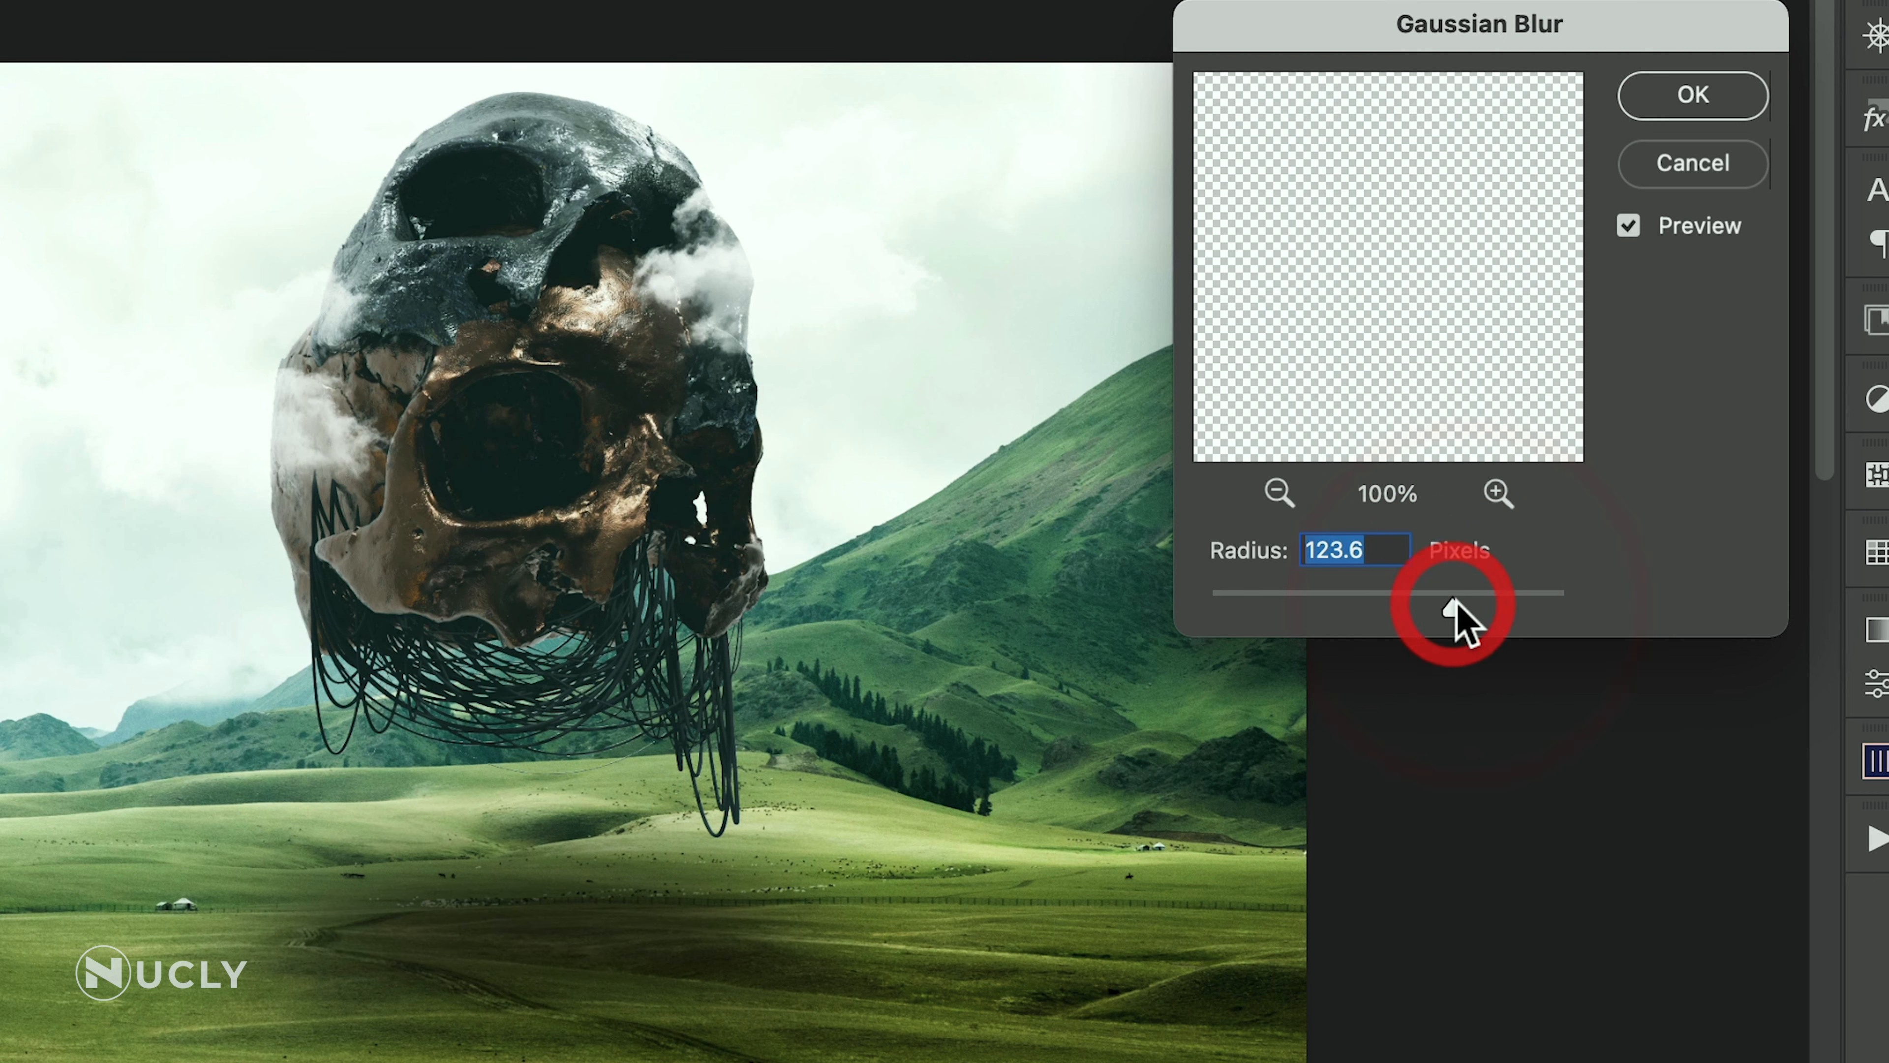
click(1722, 98)
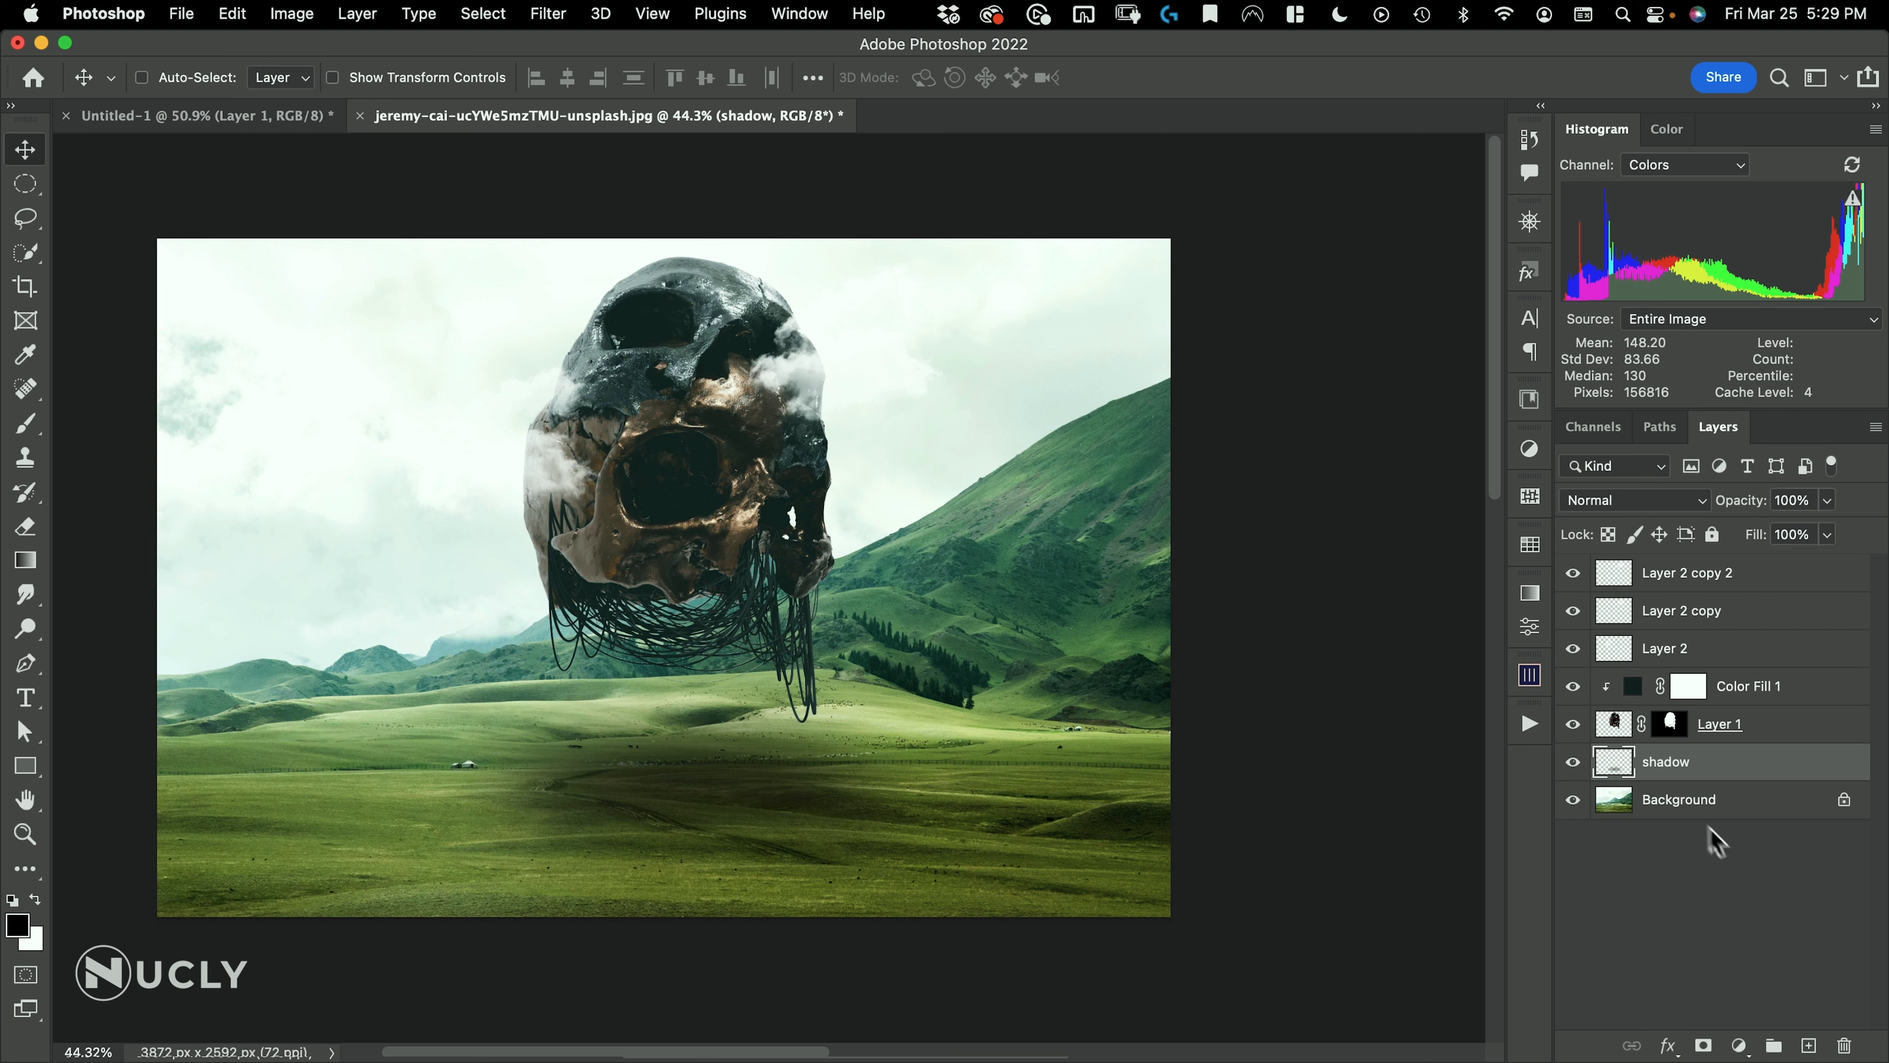
Tint the shadow blue with Curves by raising the Blue channel's black point to output 54 at input 0
key(super)
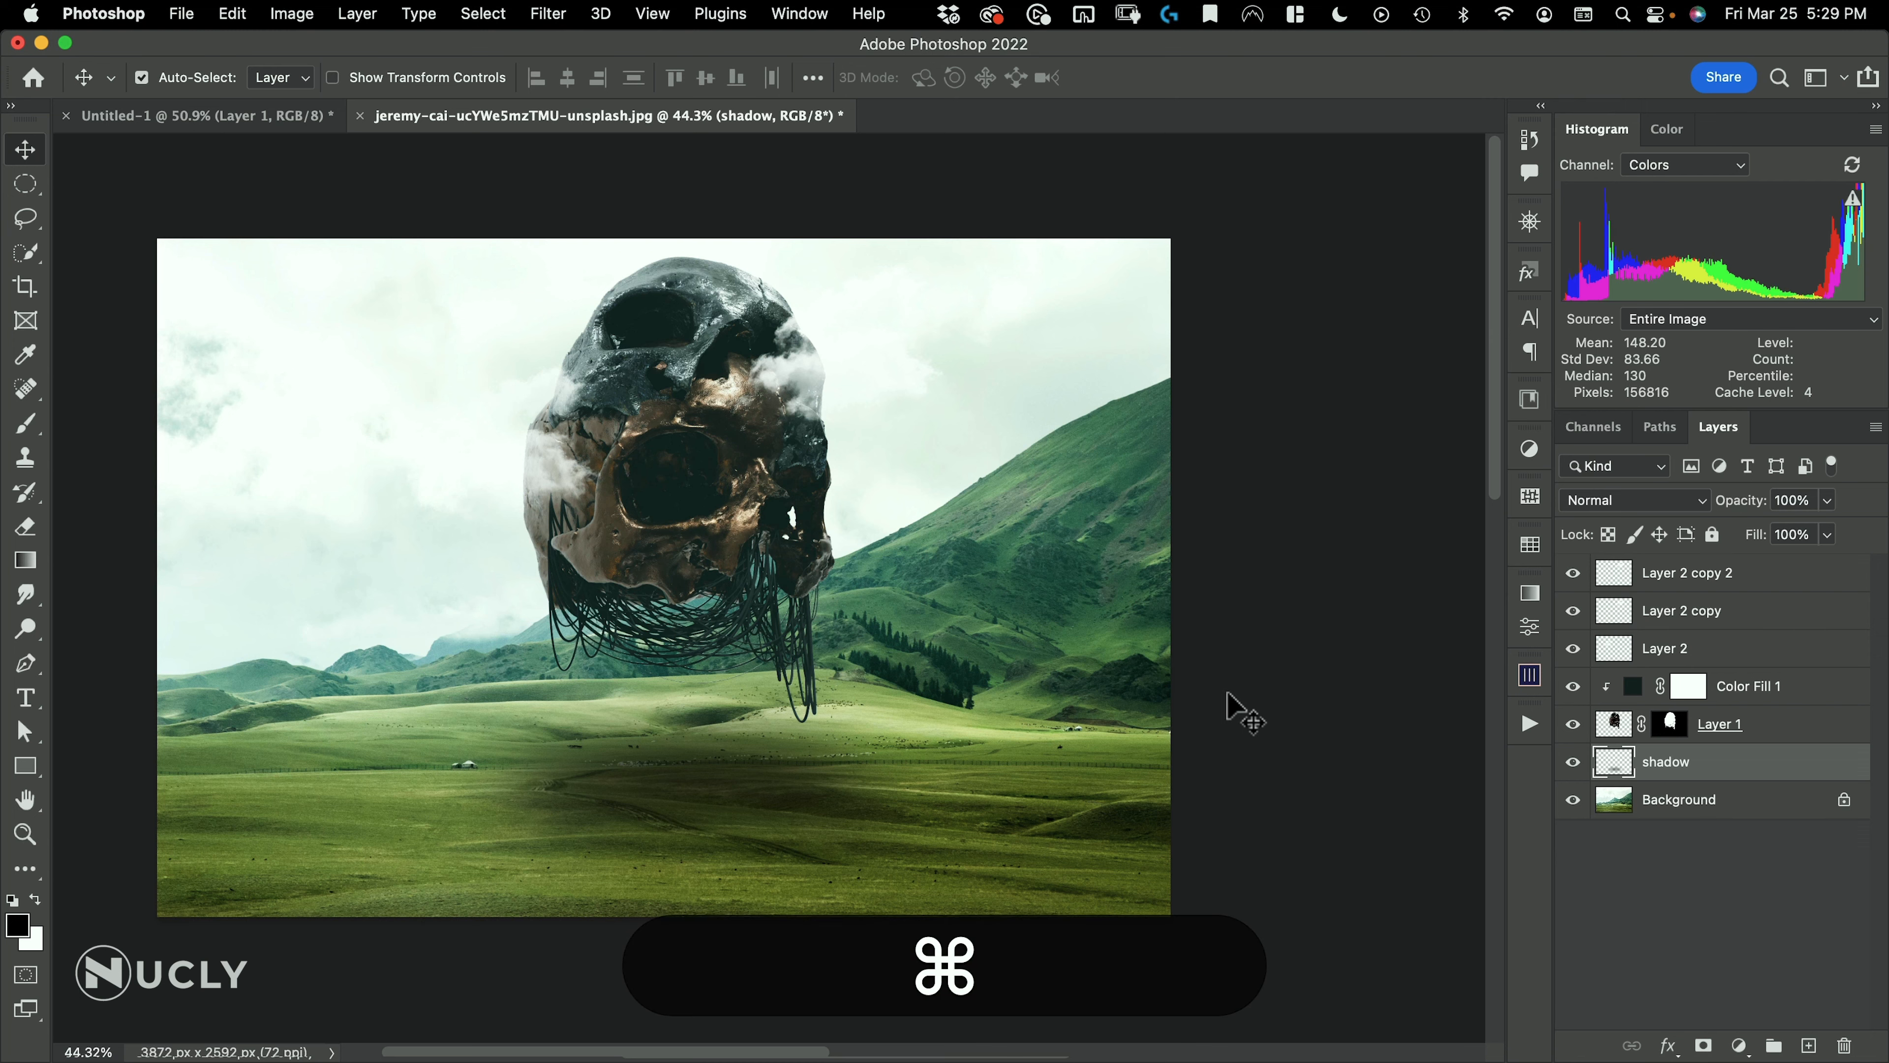
key(super+m)
click(1160, 300)
click(1108, 372)
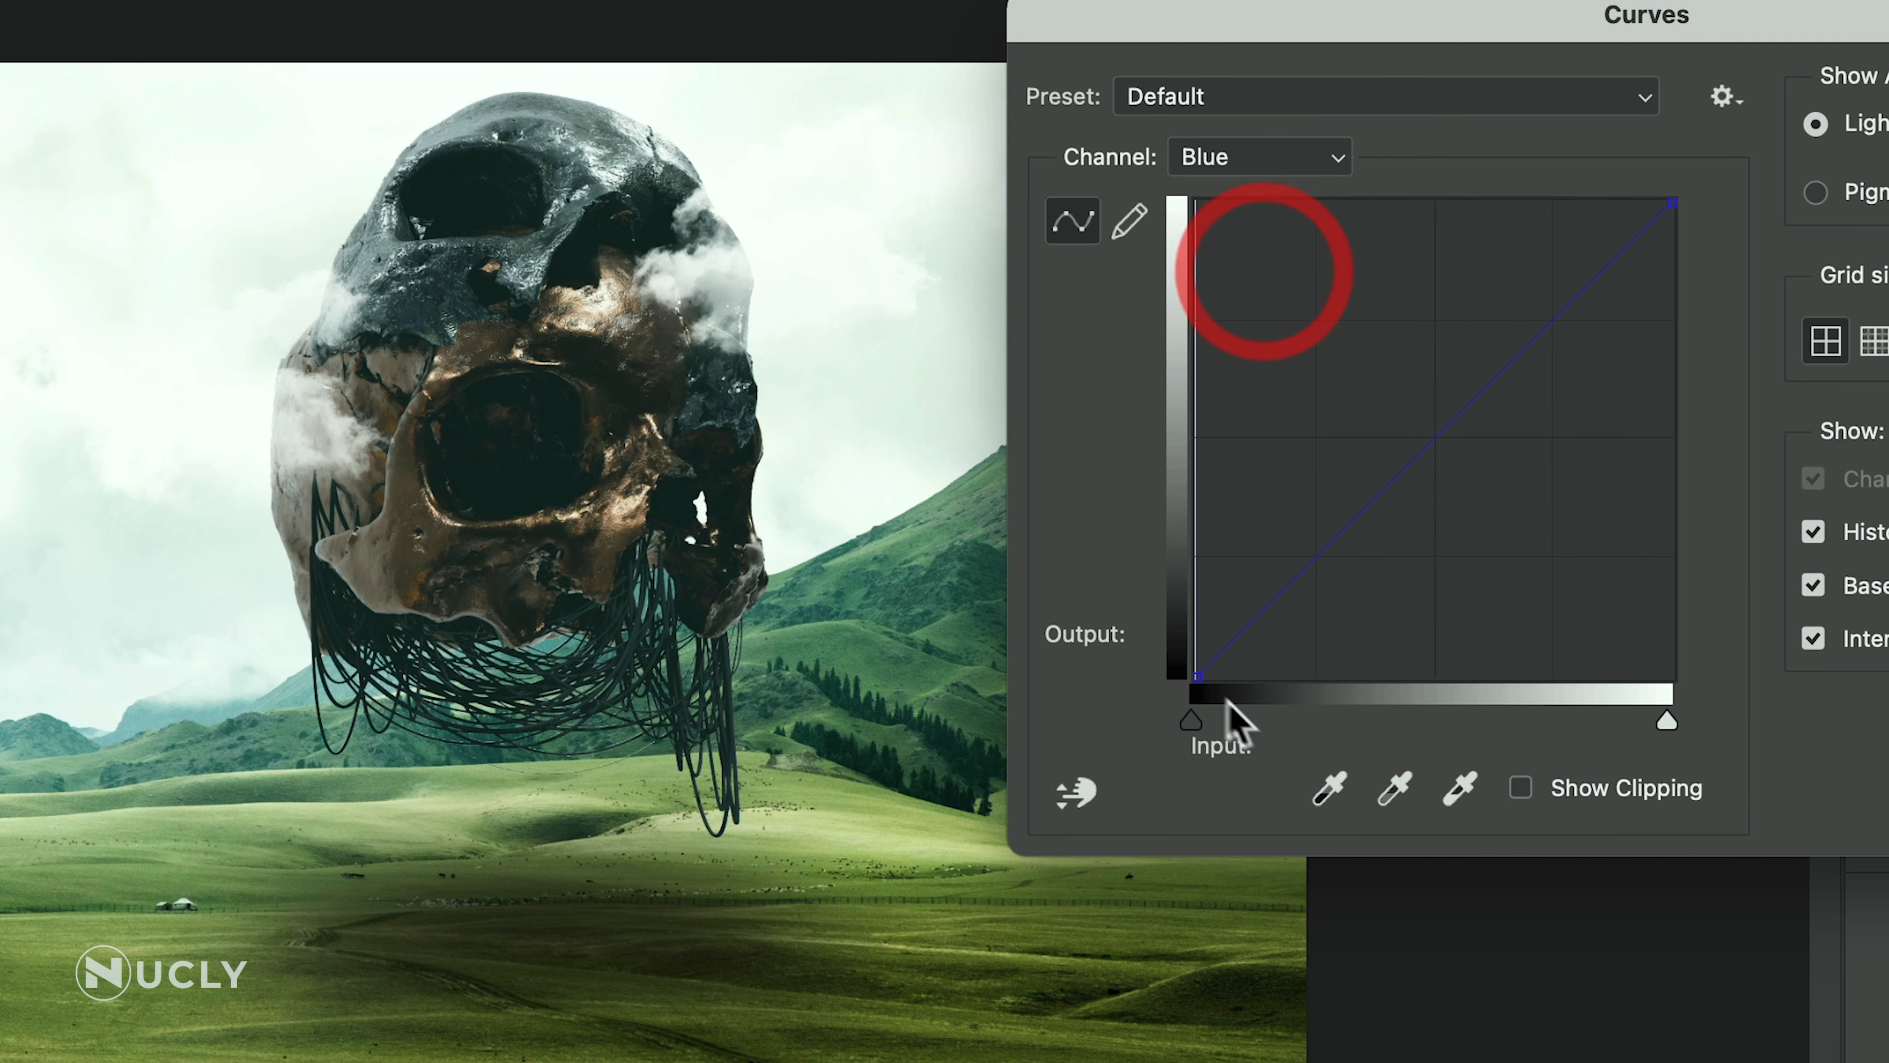
drag(1206, 672, 1210, 592)
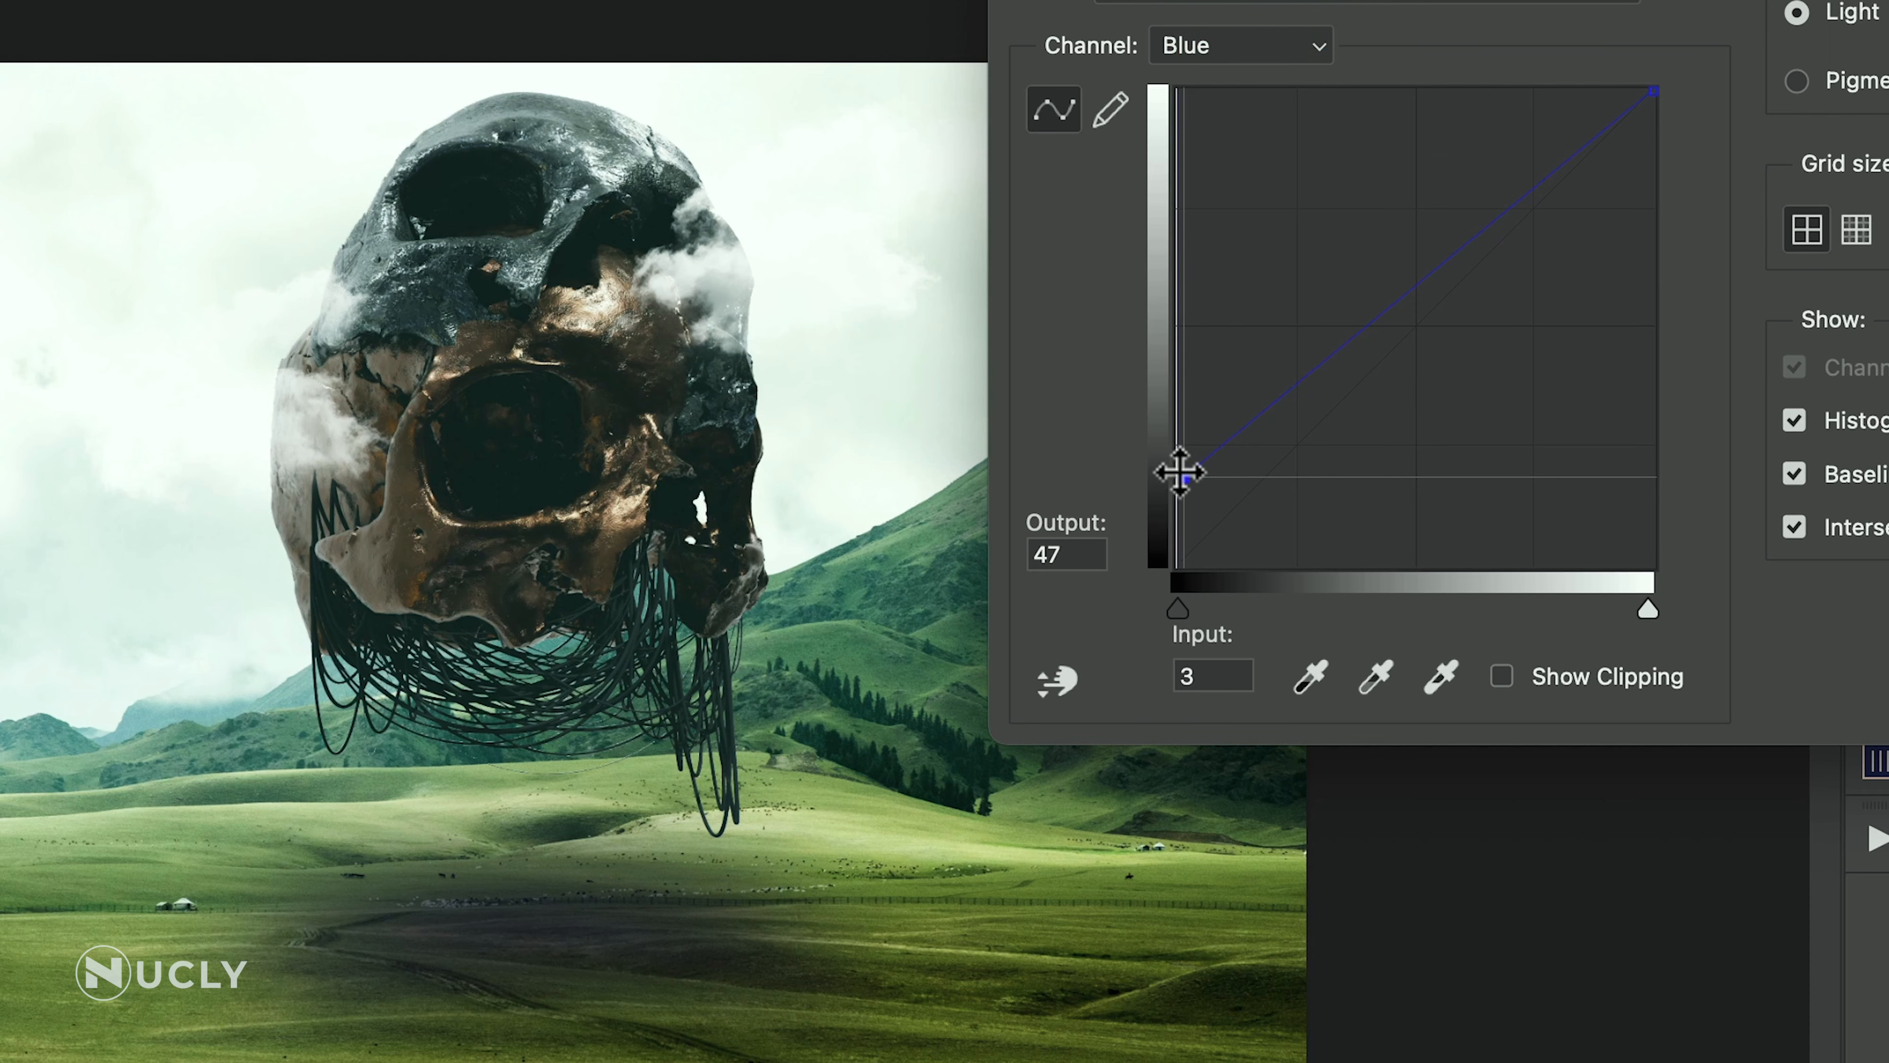
drag(1180, 472, 1174, 466)
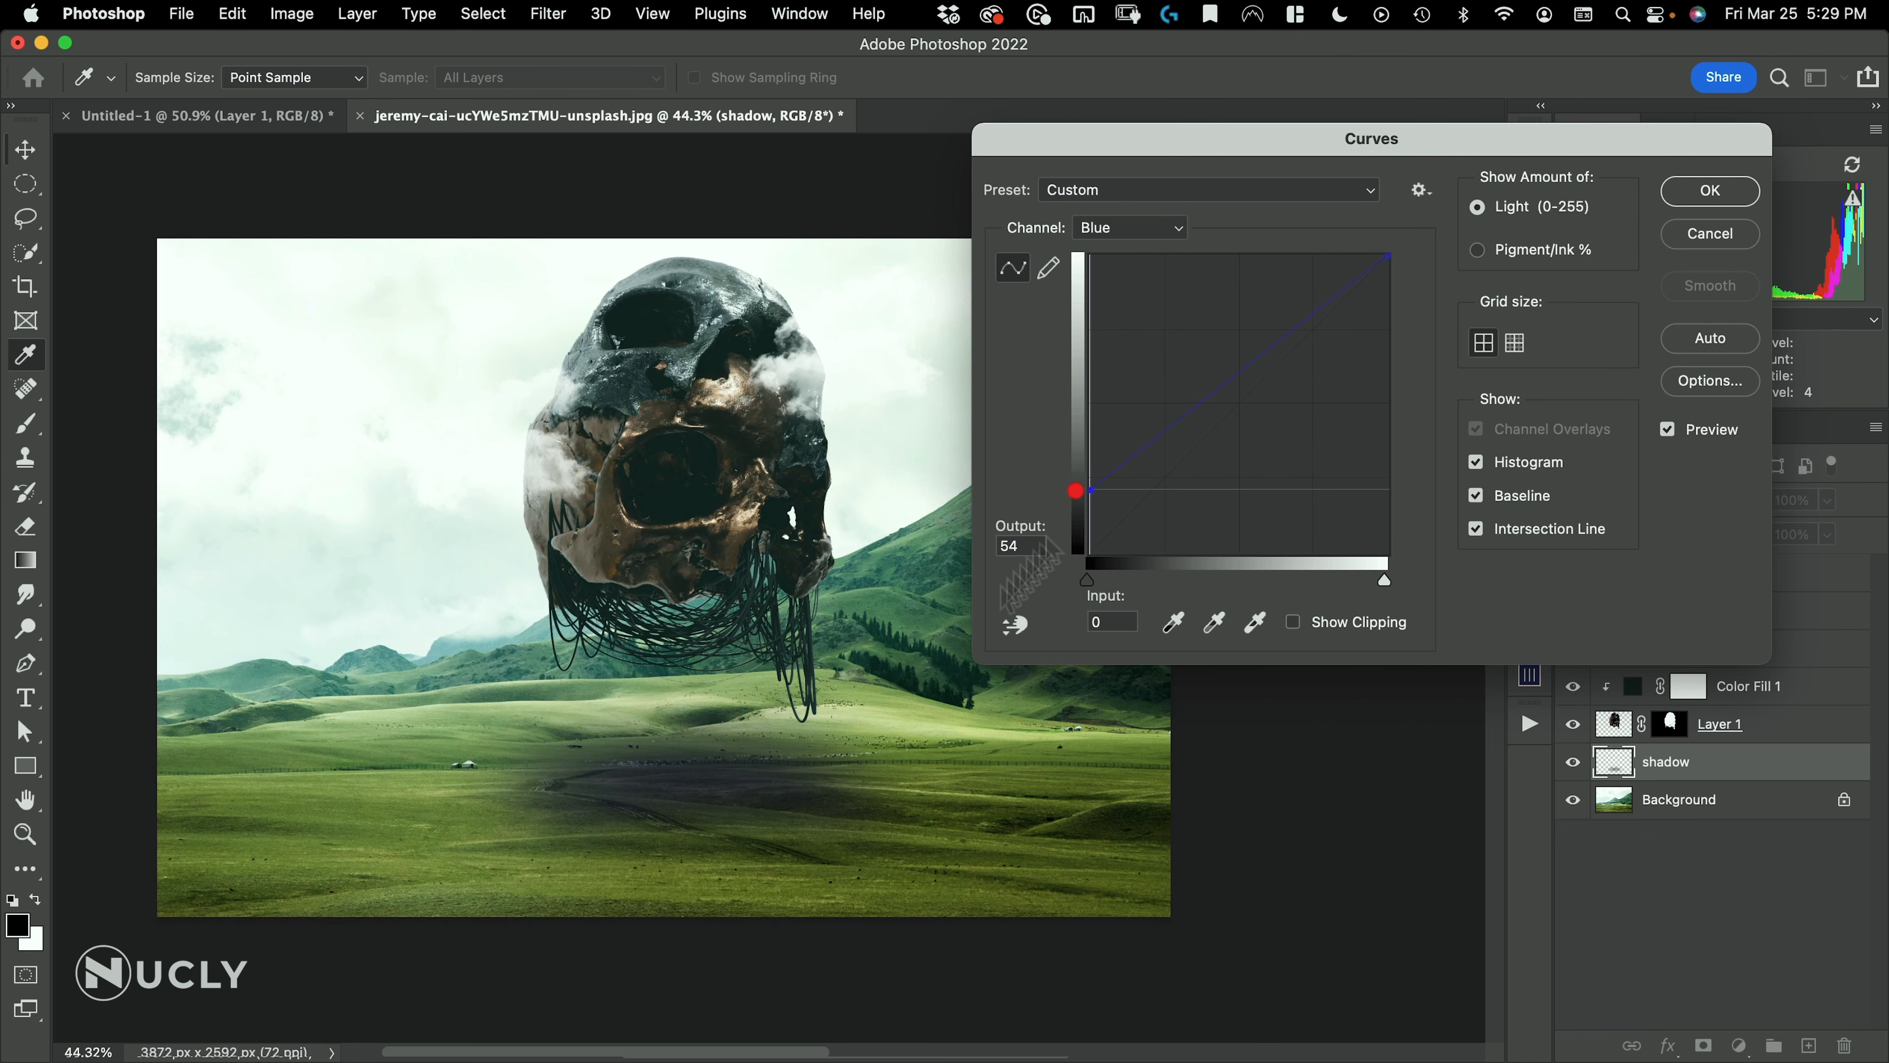
click(1726, 193)
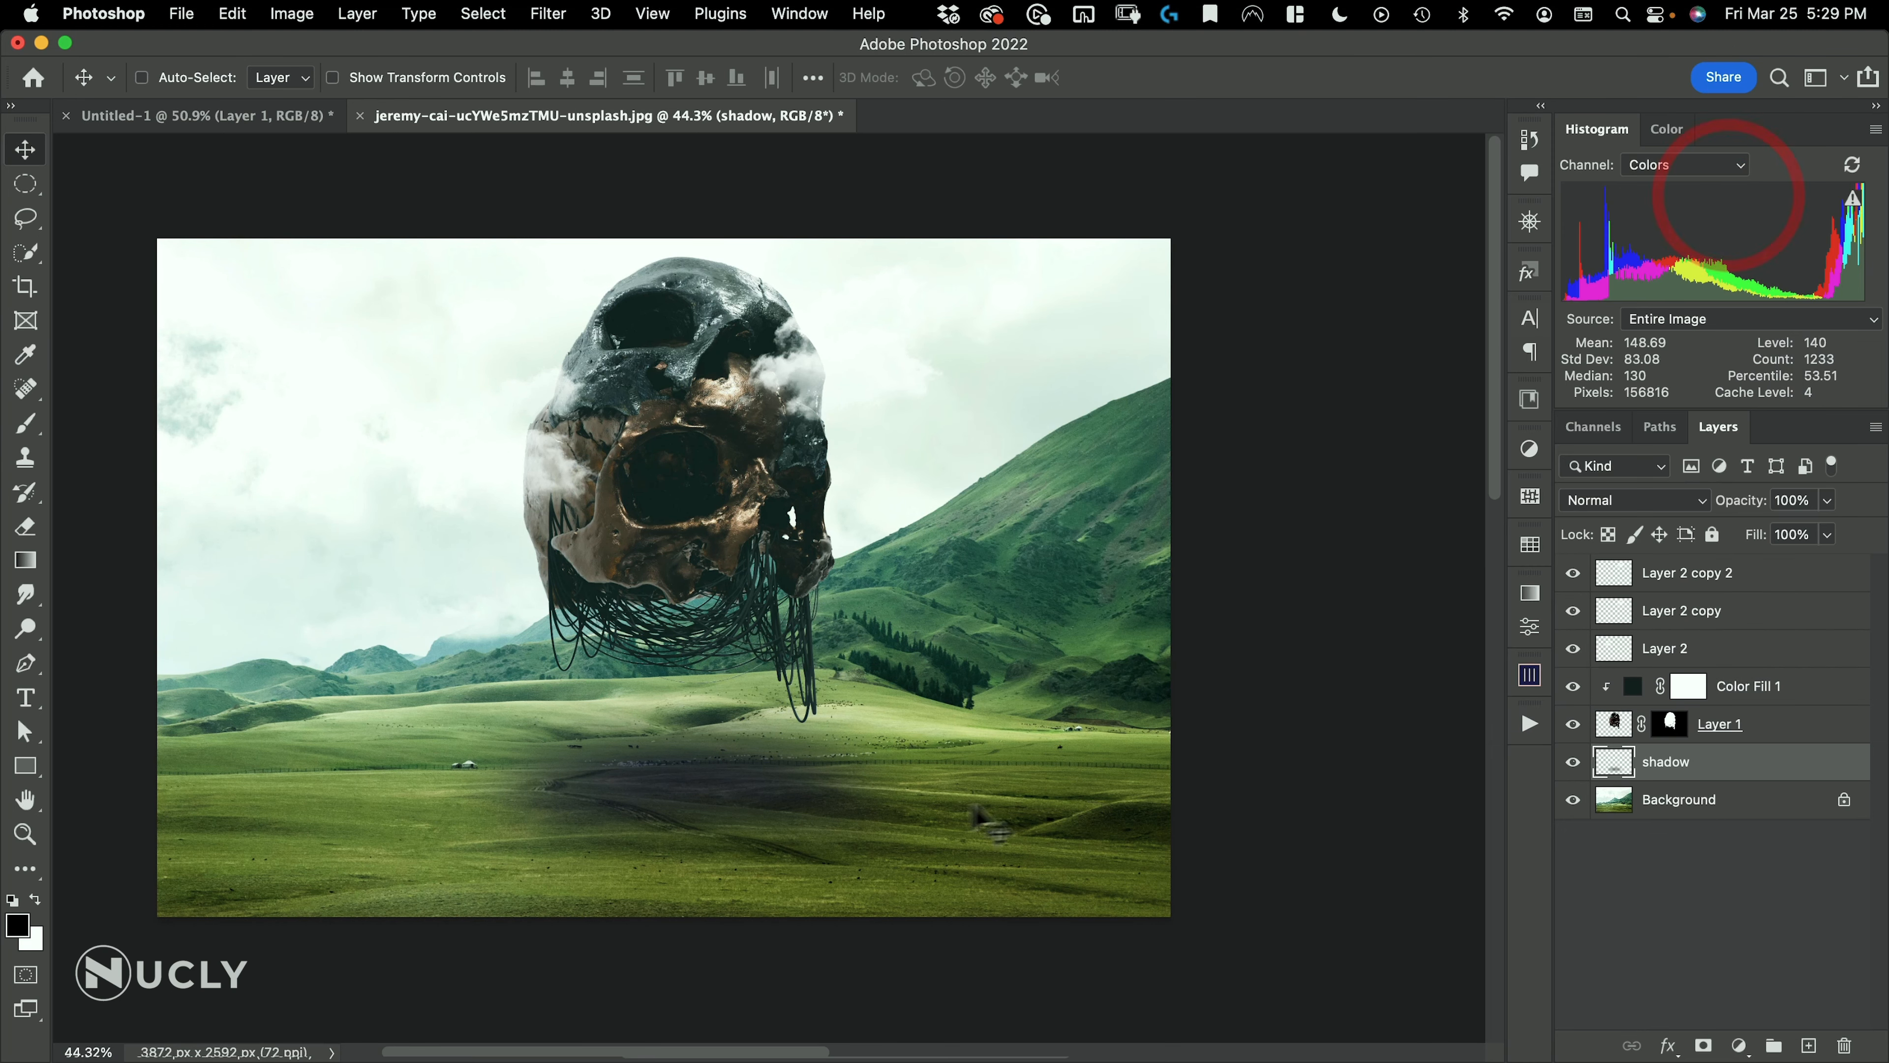
Nudge the shadow into place under the skull and set its layer's blend mode to Multiply
mouse_move(929, 801)
mouse_down()
mouse_move(959, 804)
mouse_move(949, 790)
mouse_up()
click(1637, 501)
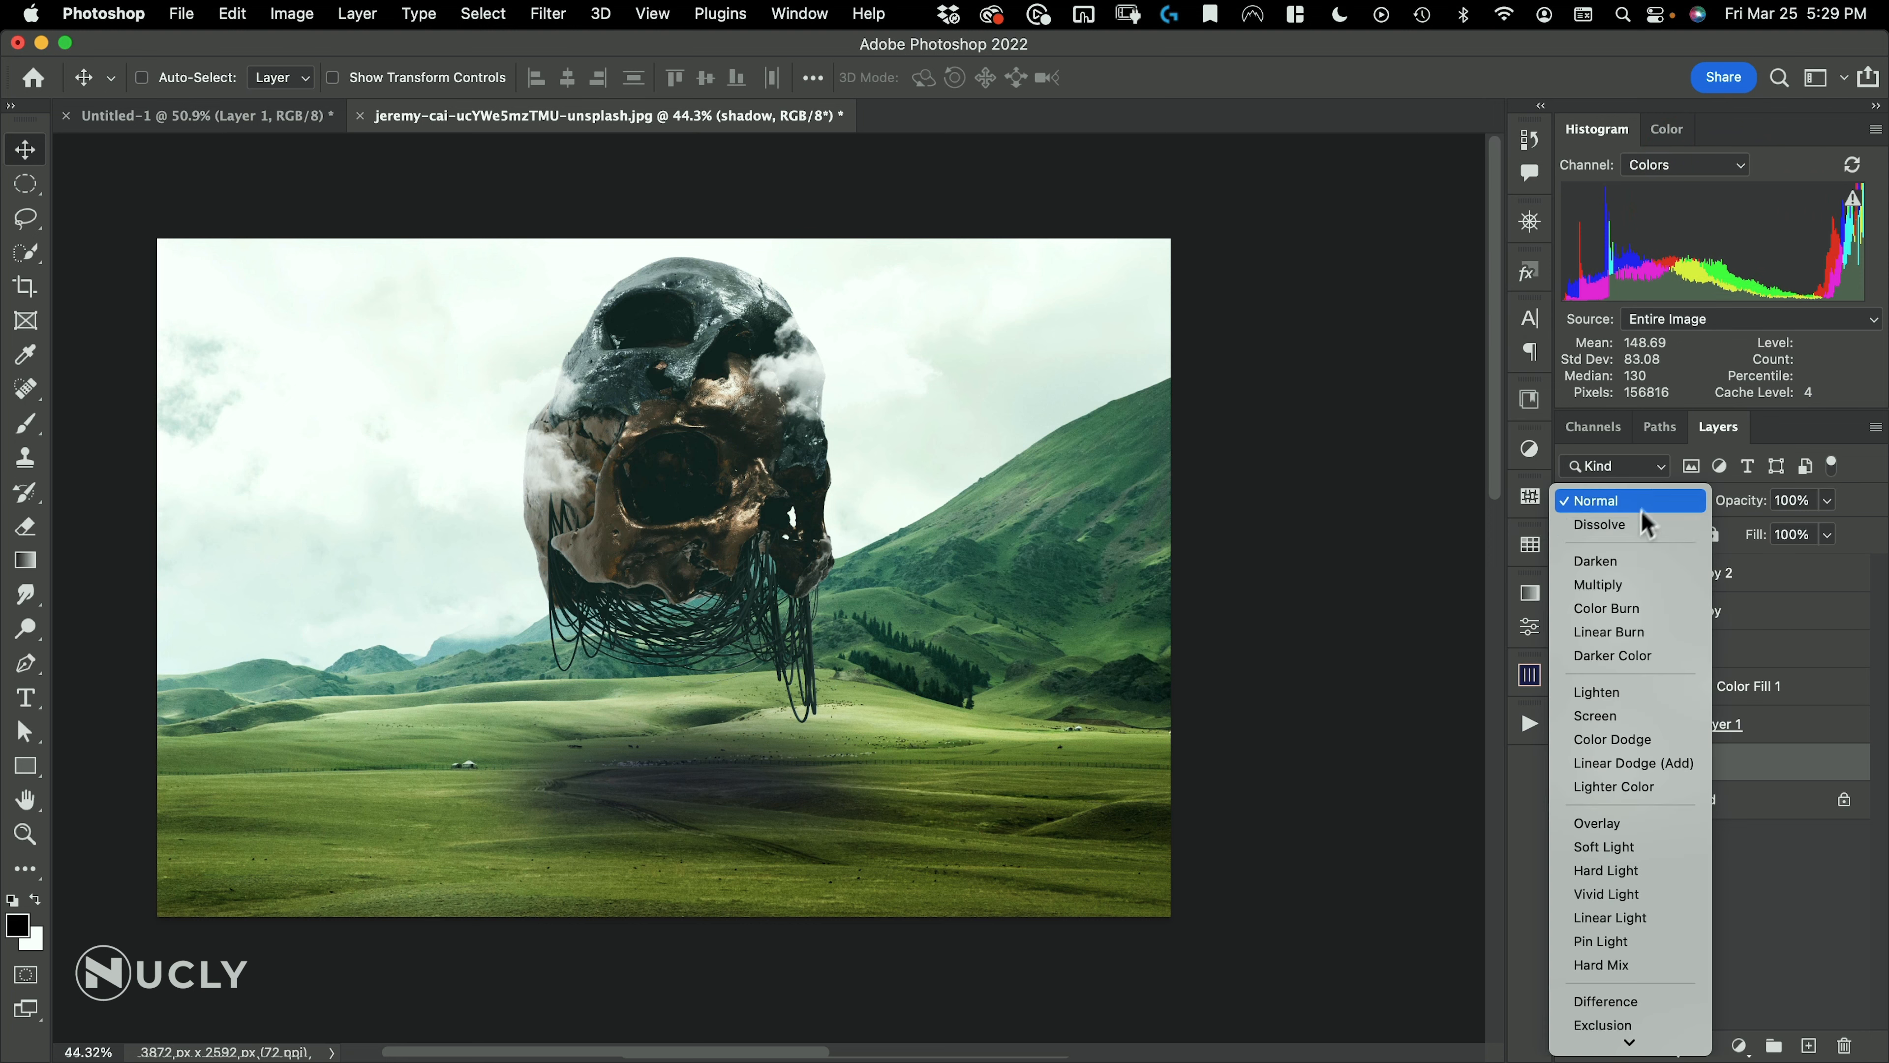
click(1617, 583)
Widen the blurred shadow horizontally with Free Transform, apply it and fine-tune the shadow's position on the grass
key(super+t)
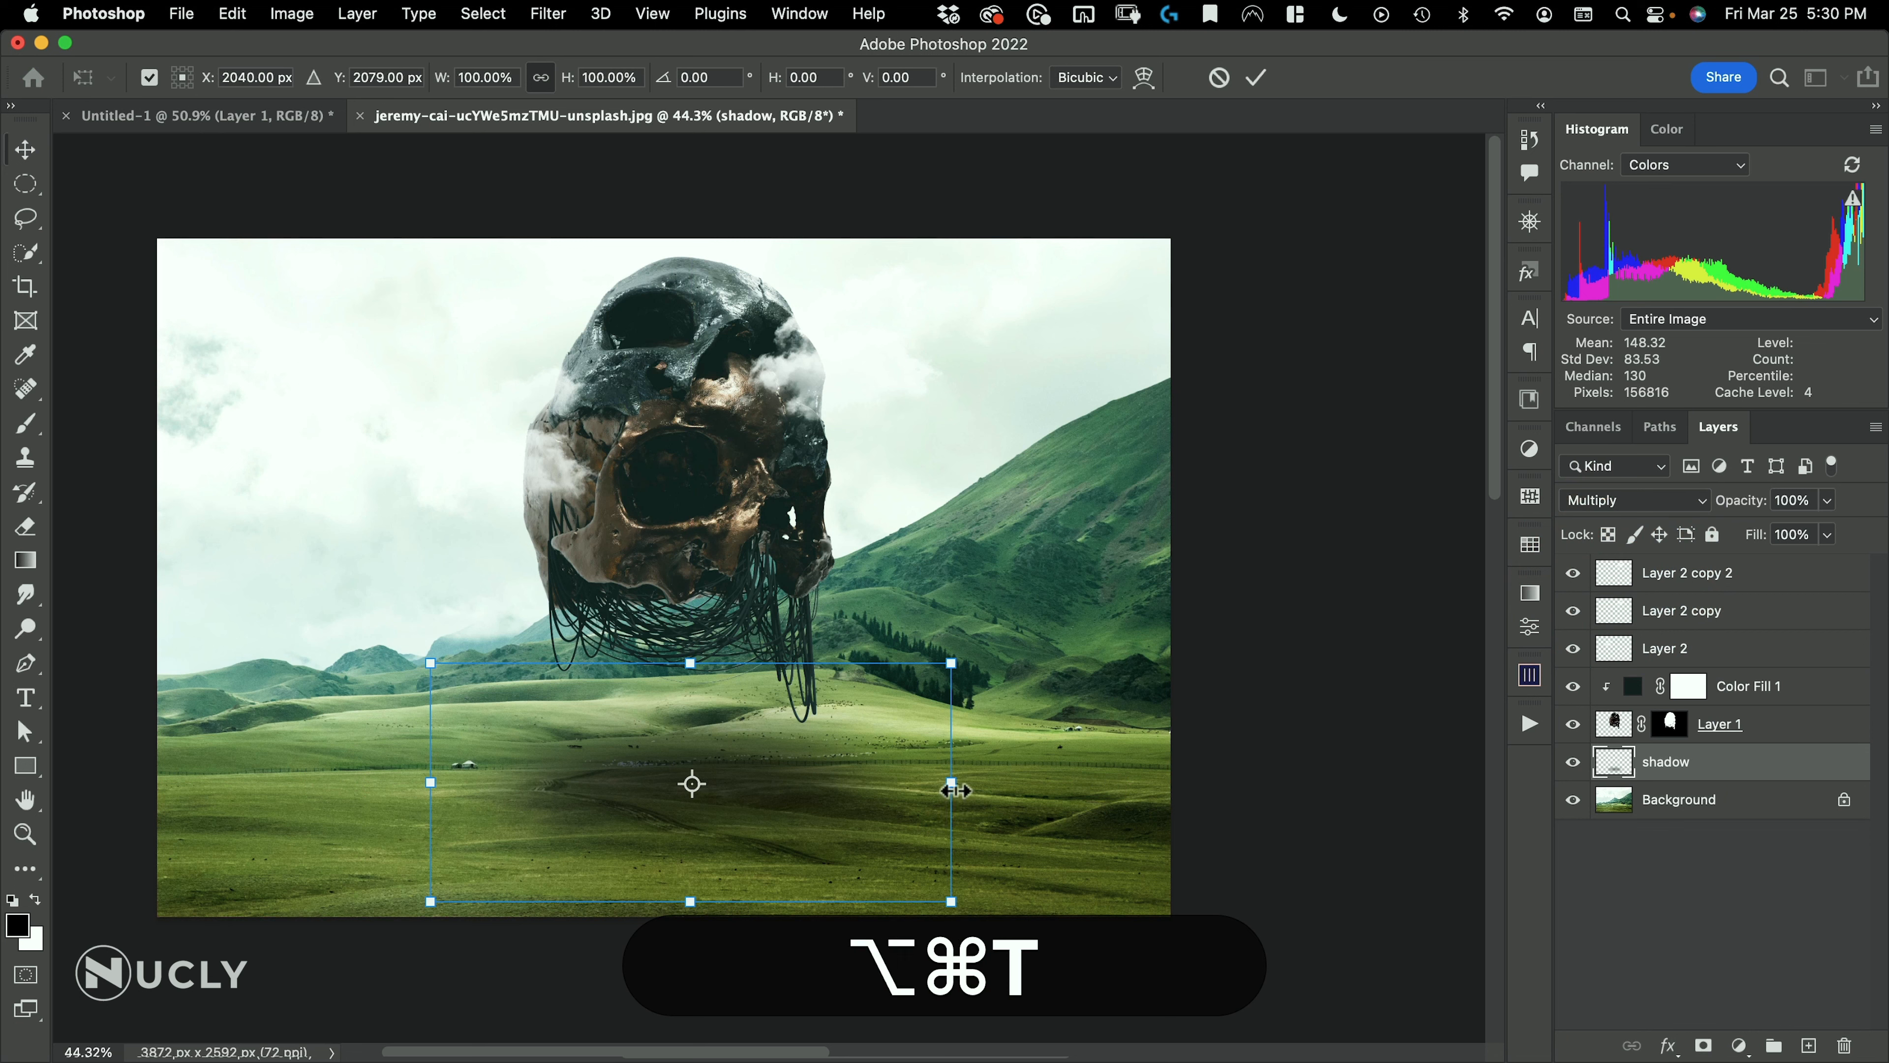
drag(956, 790, 1006, 791)
double_click(929, 796)
mouse_move(865, 796)
mouse_down()
mouse_move(870, 811)
mouse_move(866, 790)
mouse_up()
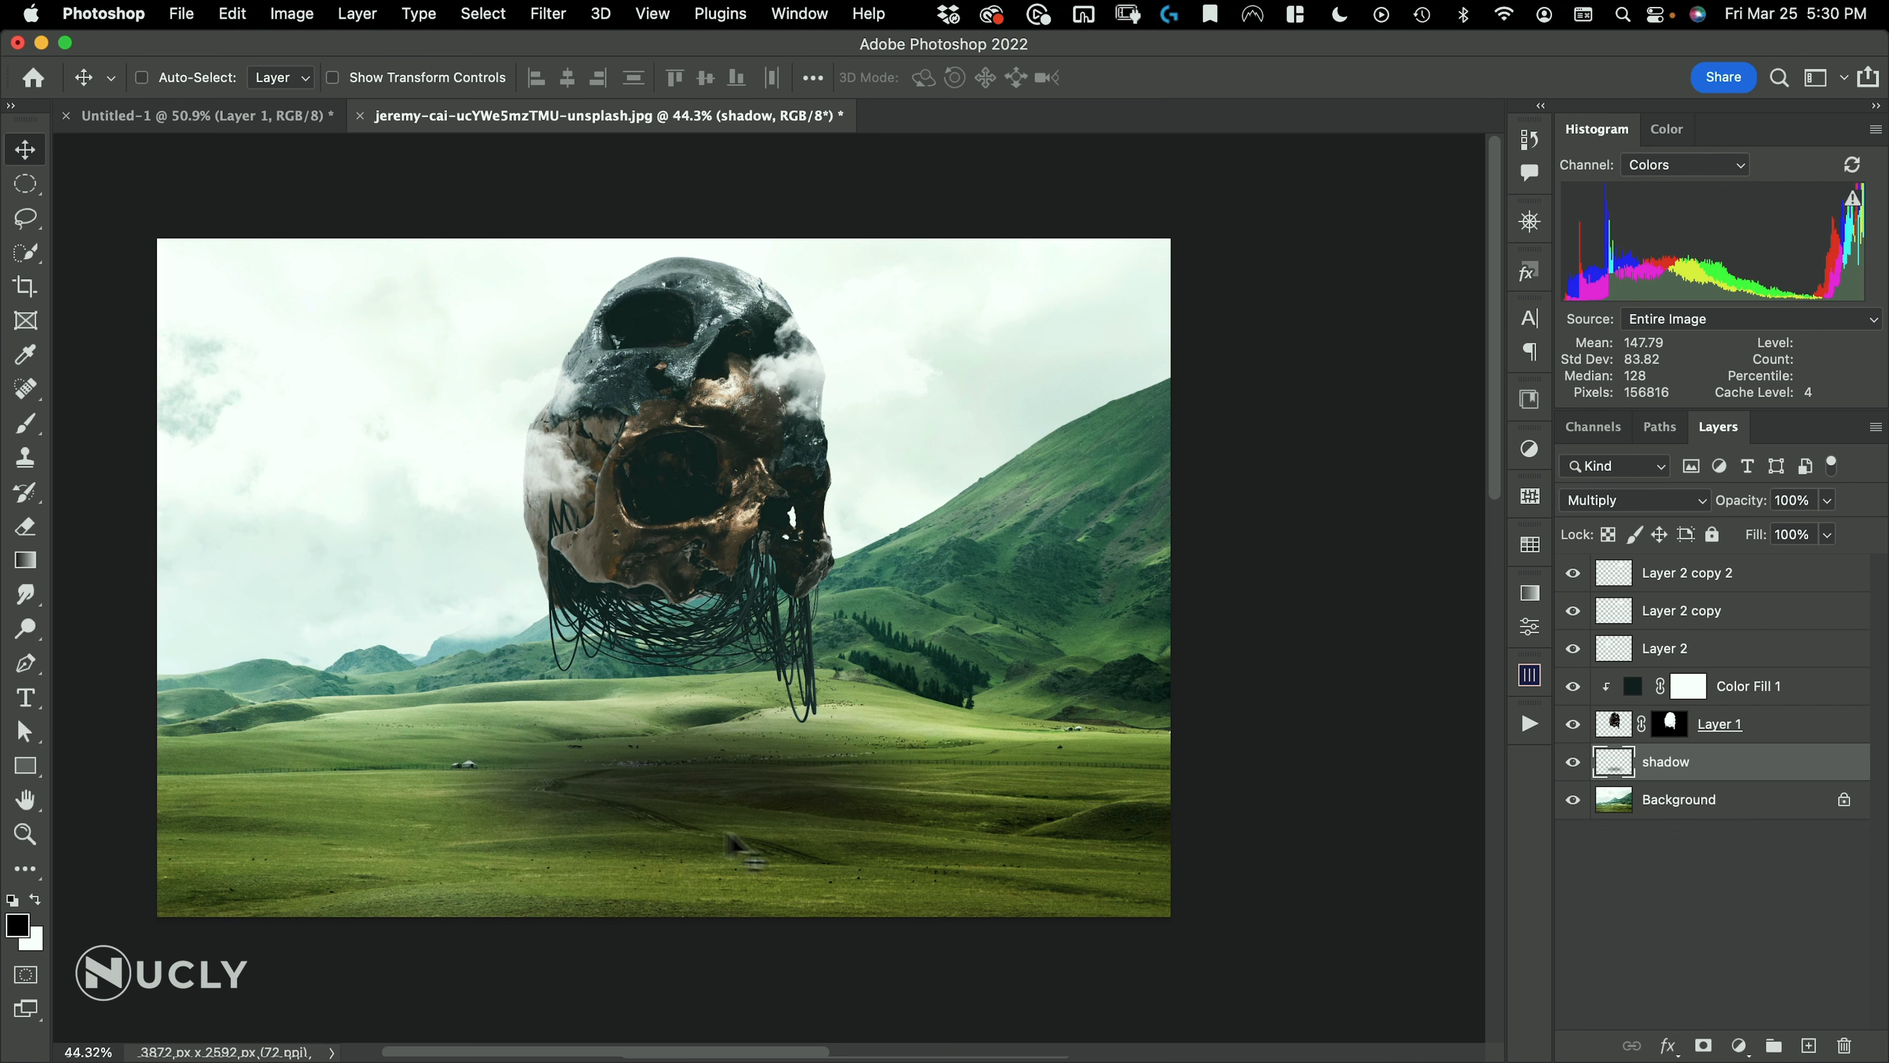
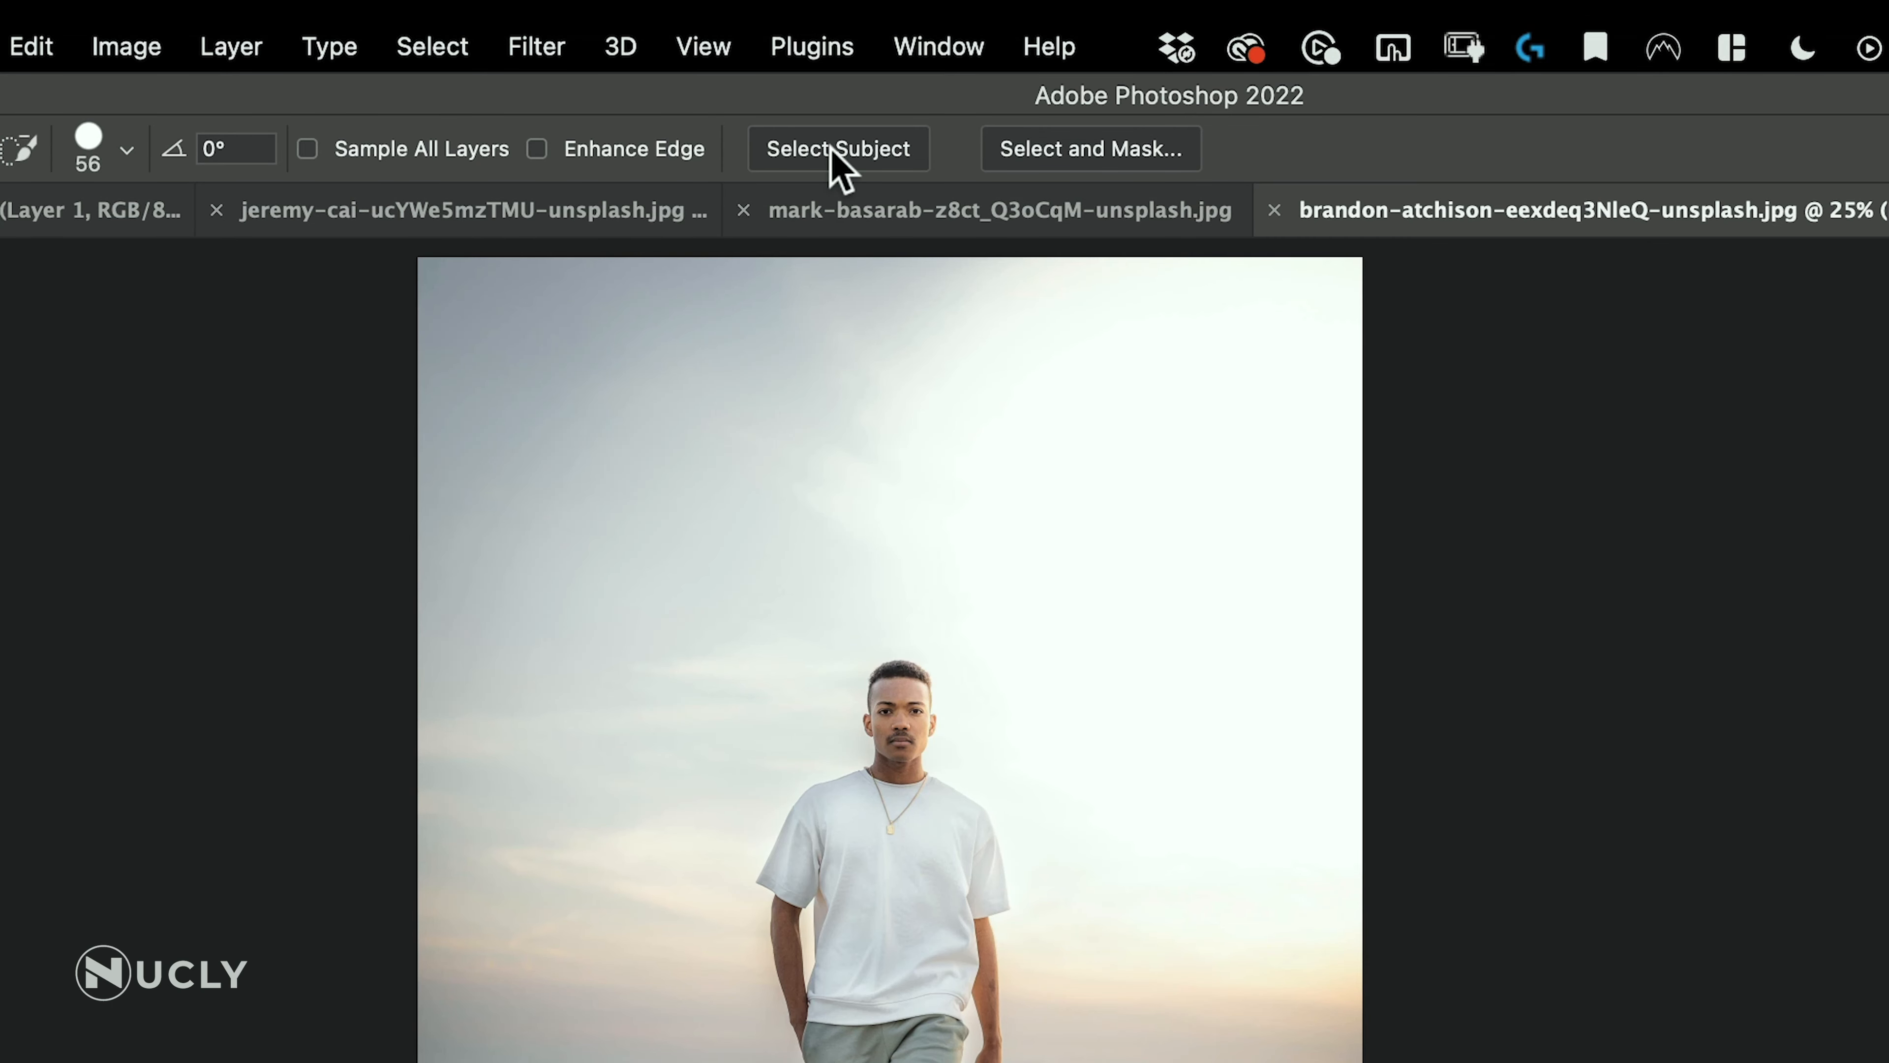
Select the walking man with Select Subject, then open Select and Mask and lower the green overlay's opacity to about 50%
click(832, 145)
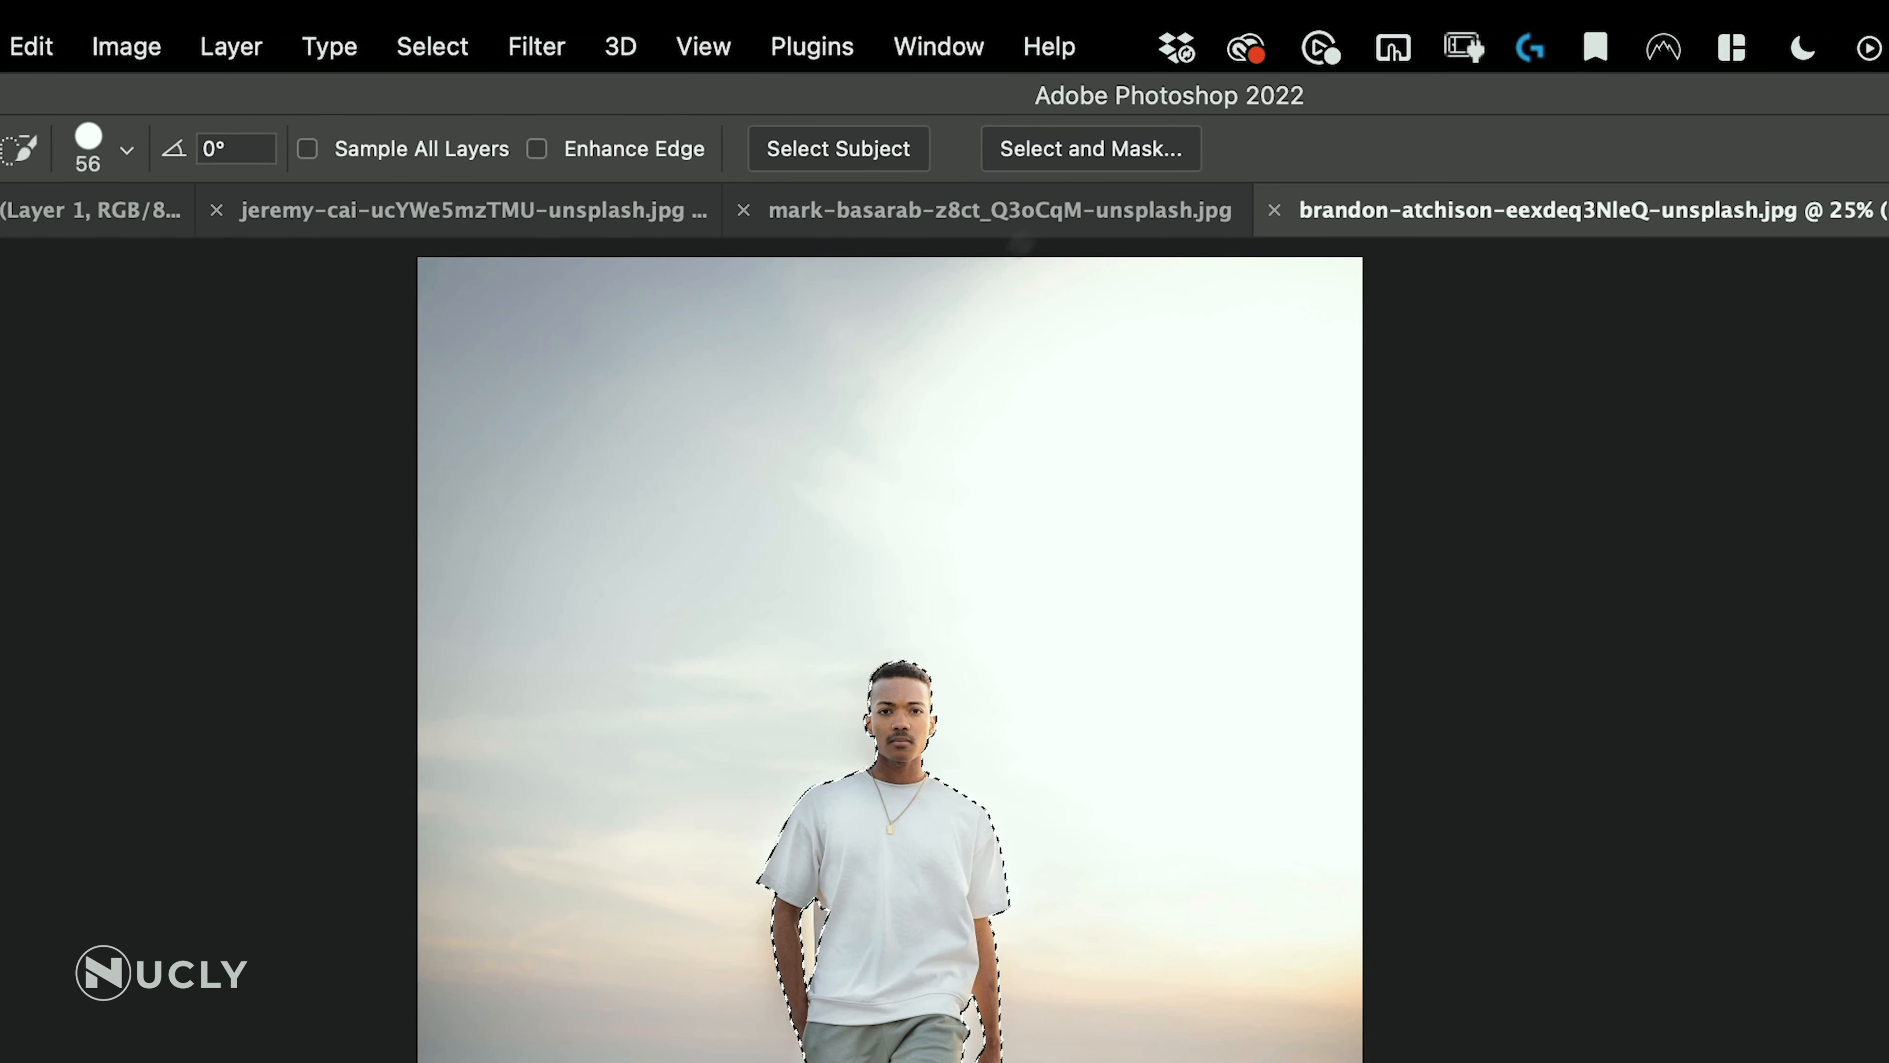
click(1089, 149)
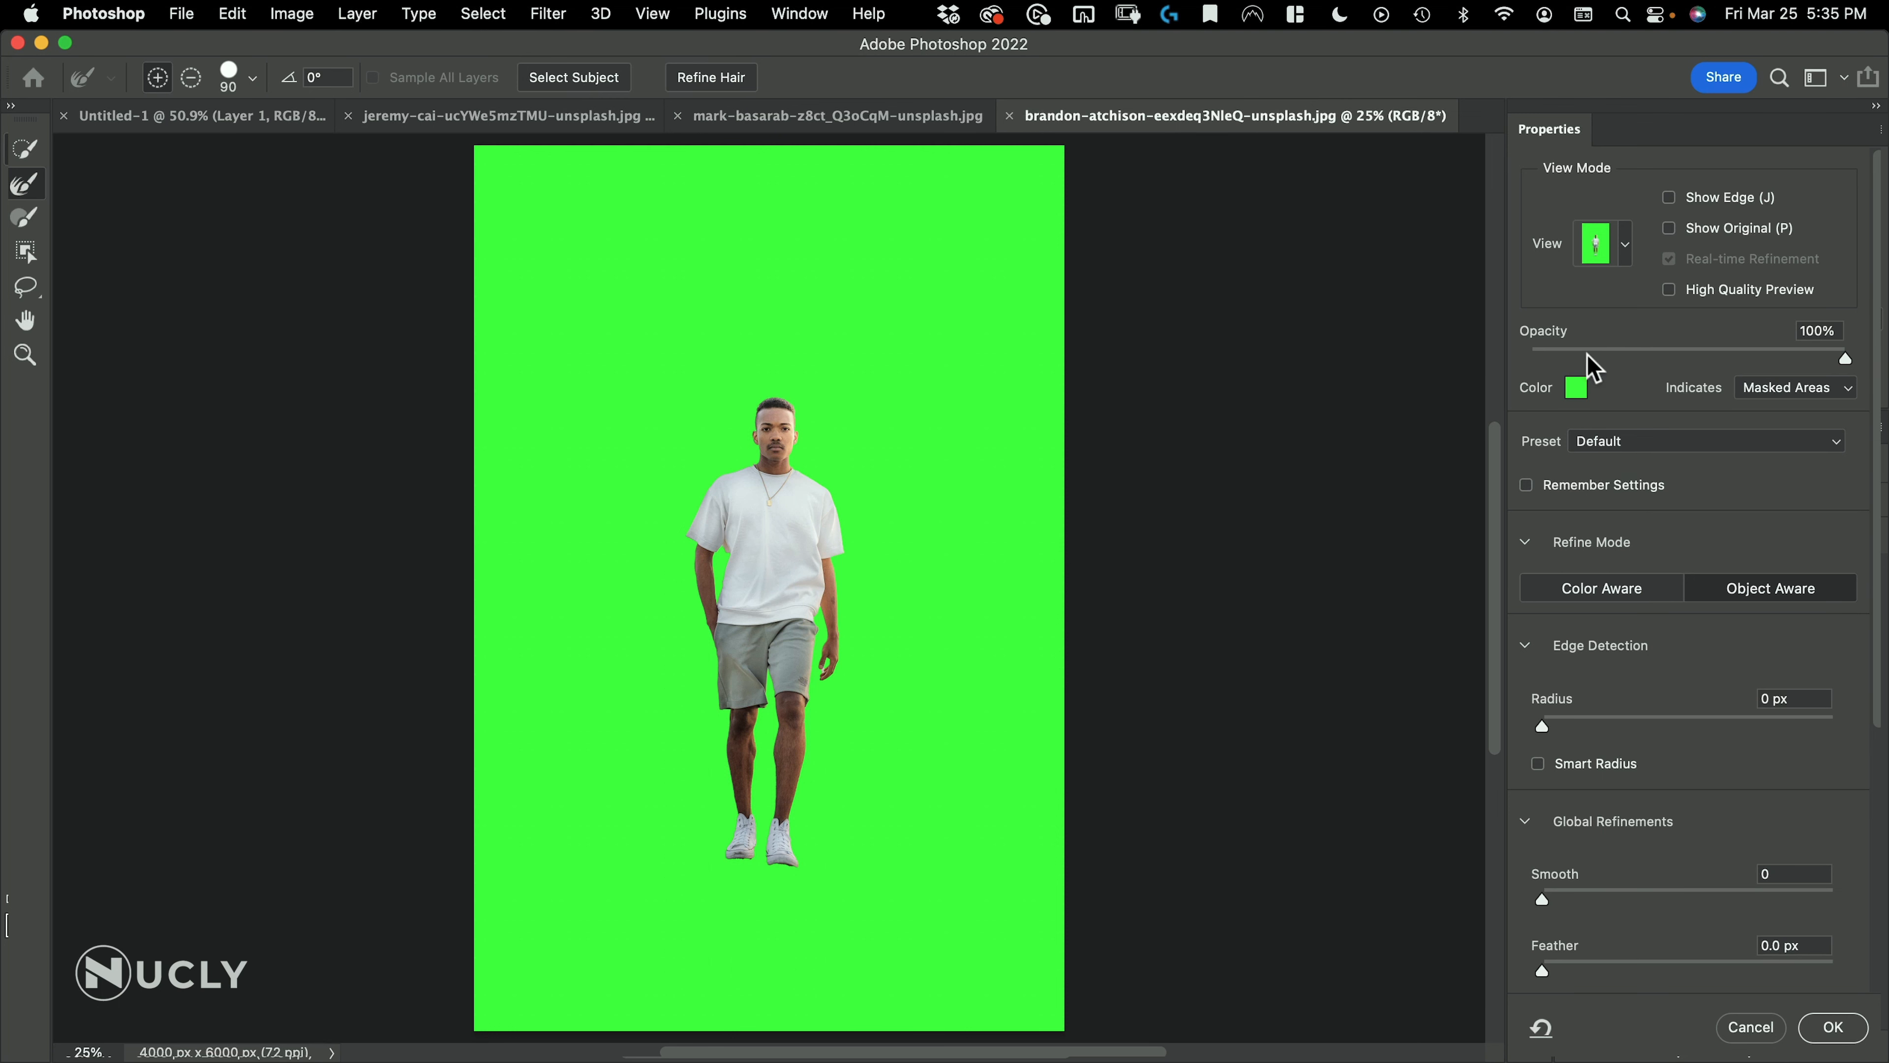
drag(1741, 349, 1537, 349)
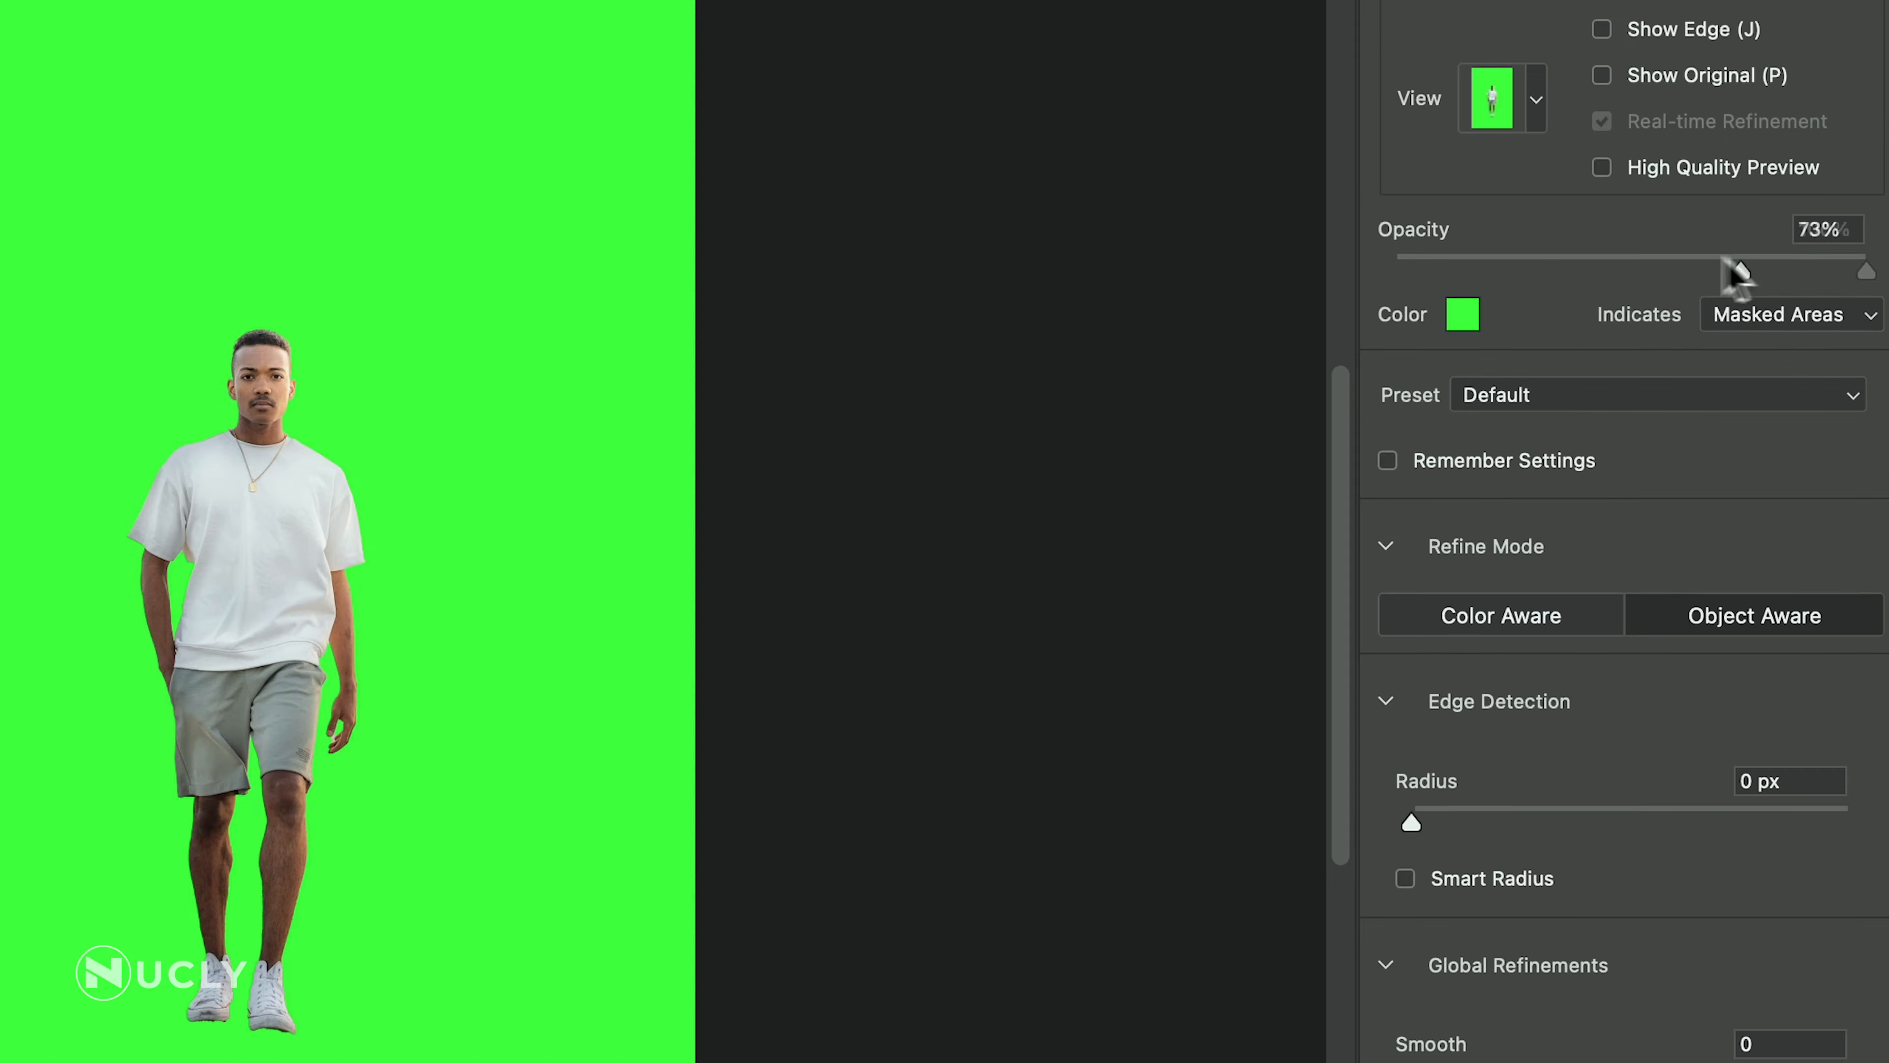
drag(1393, 270, 1610, 274)
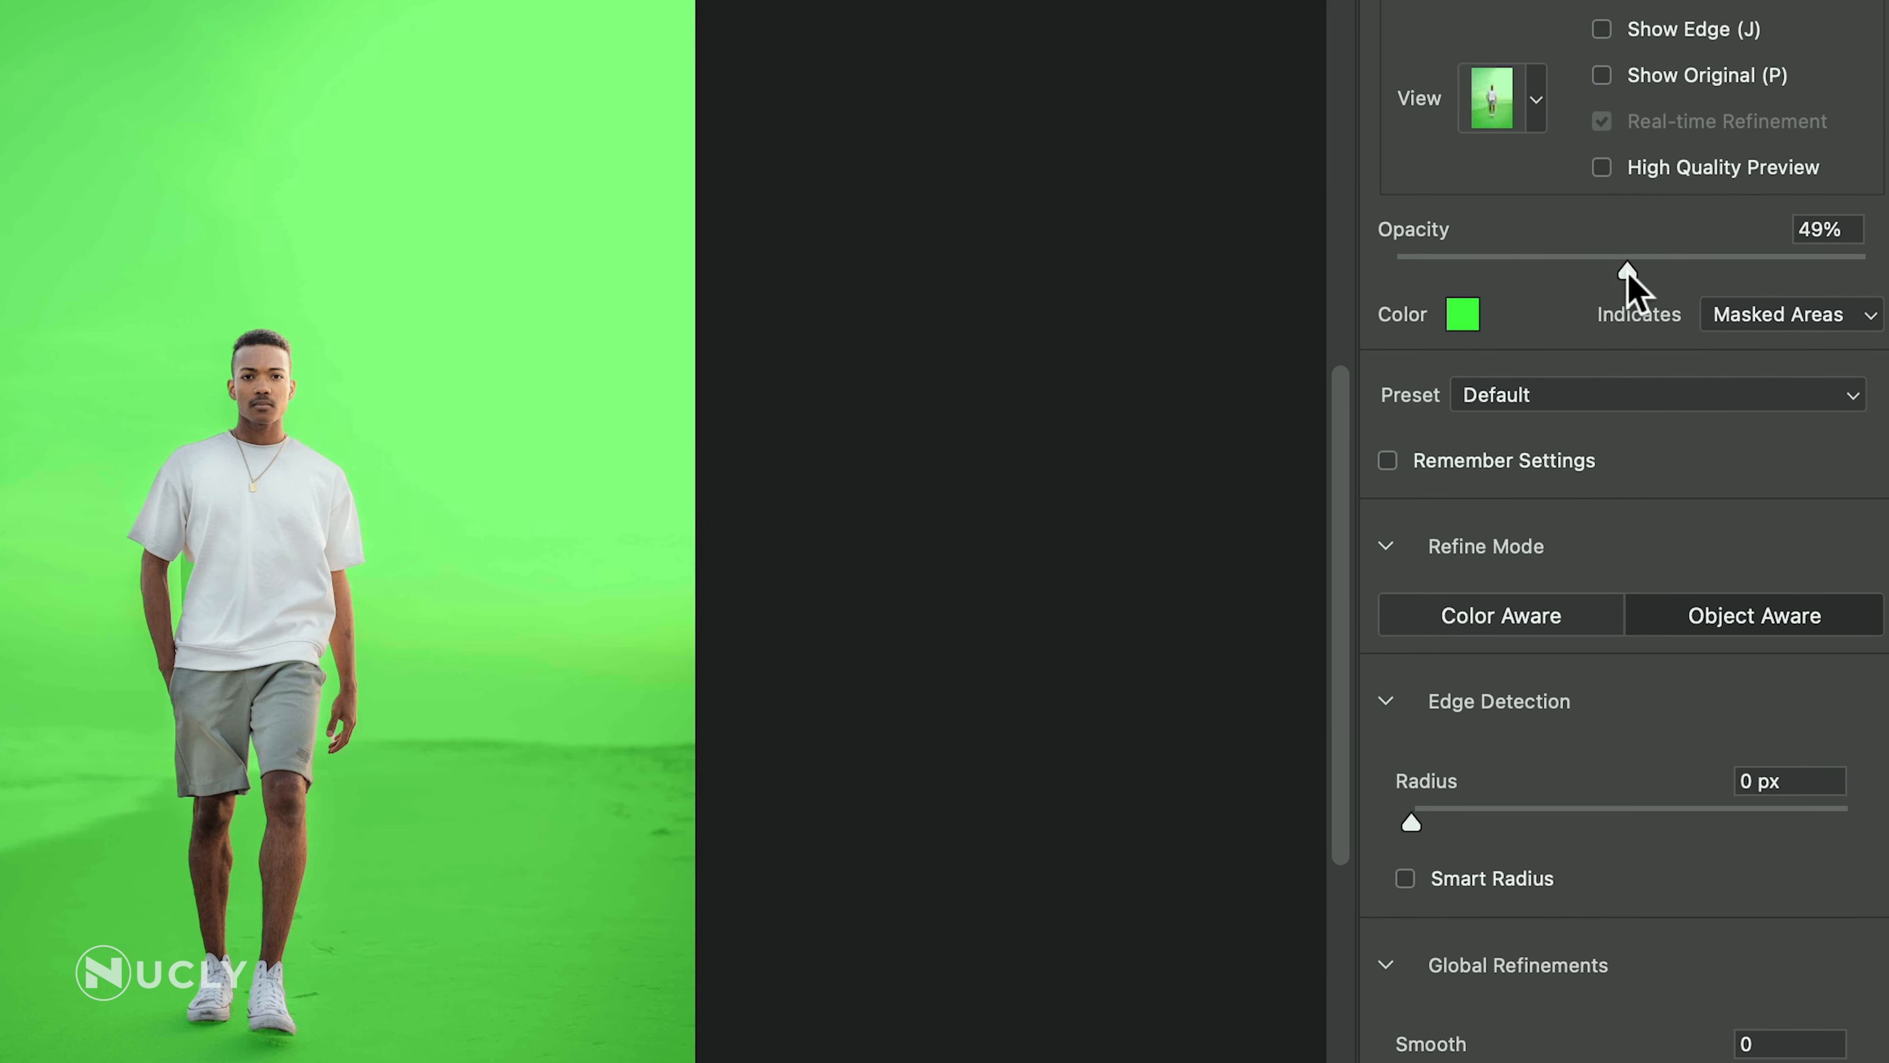
Preview the man's selection in the On Black, On White and Black & White views, return to Overlay and accept the selection
click(1537, 100)
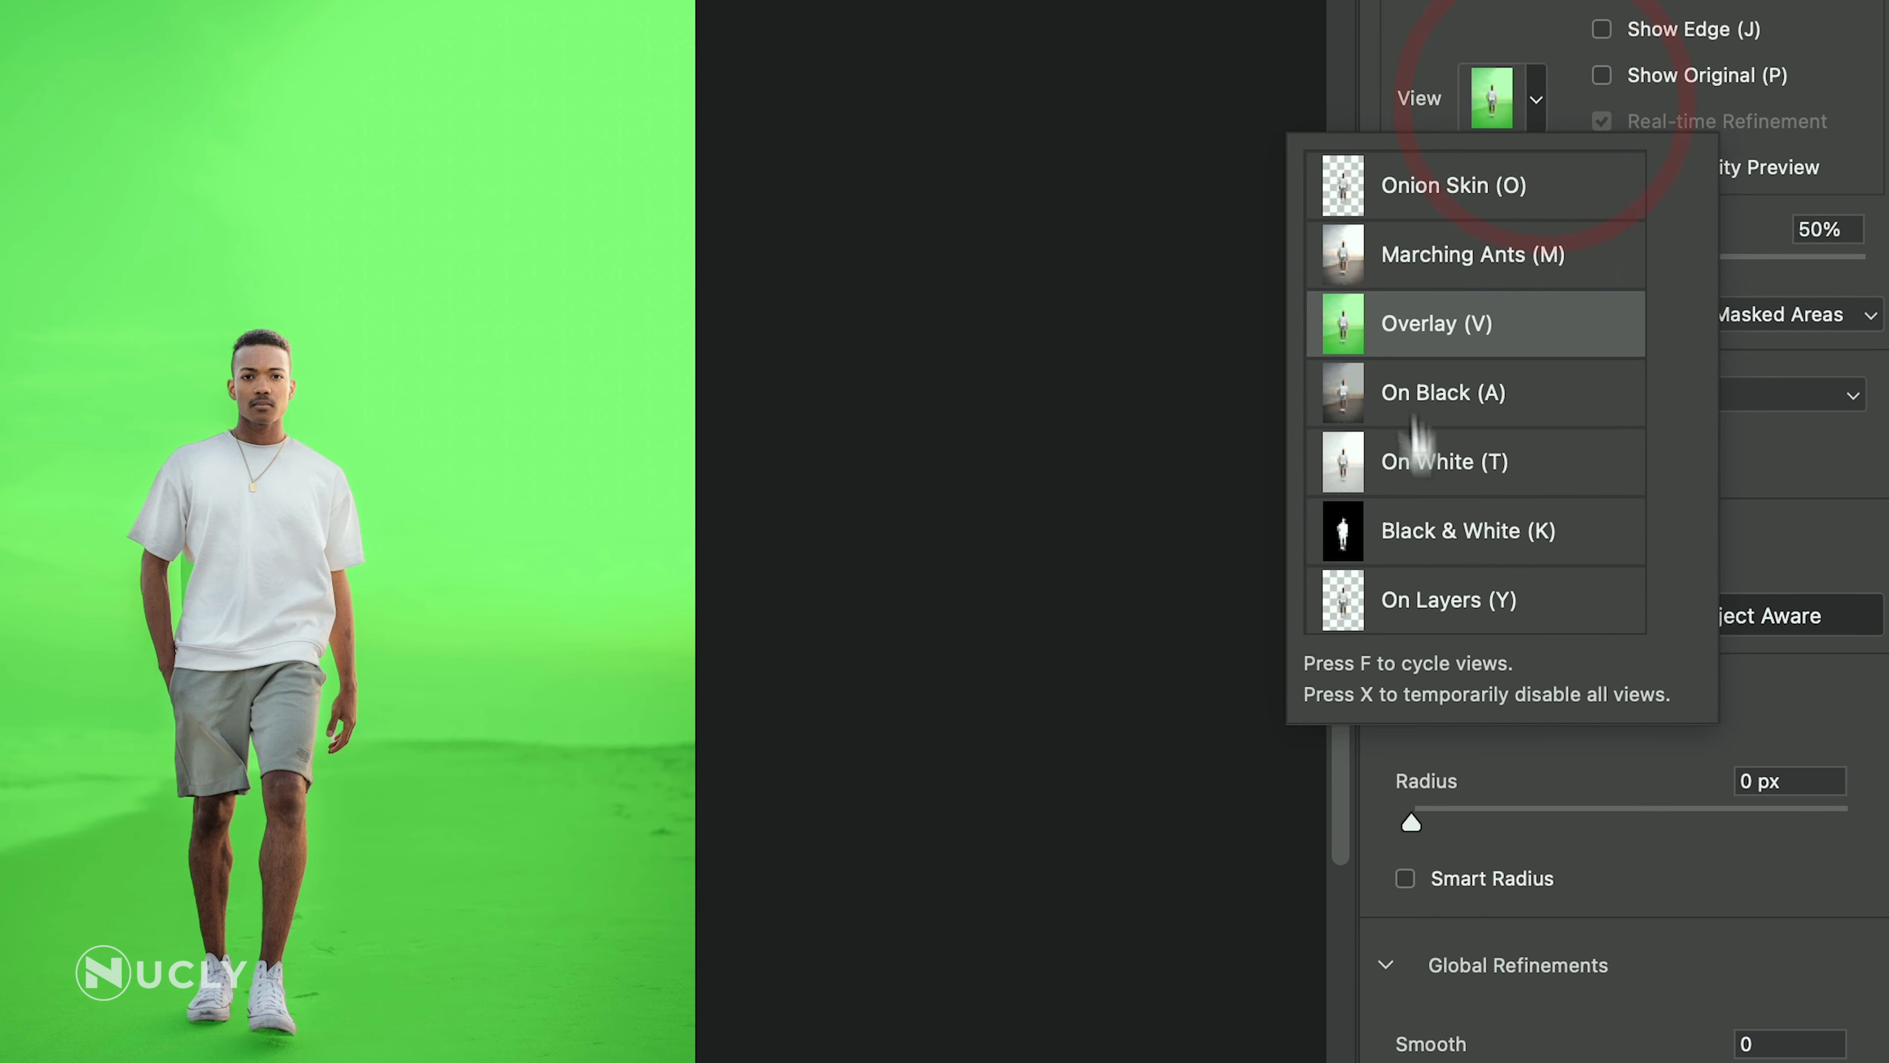
click(1421, 389)
click(1432, 321)
click(1425, 544)
click(1436, 458)
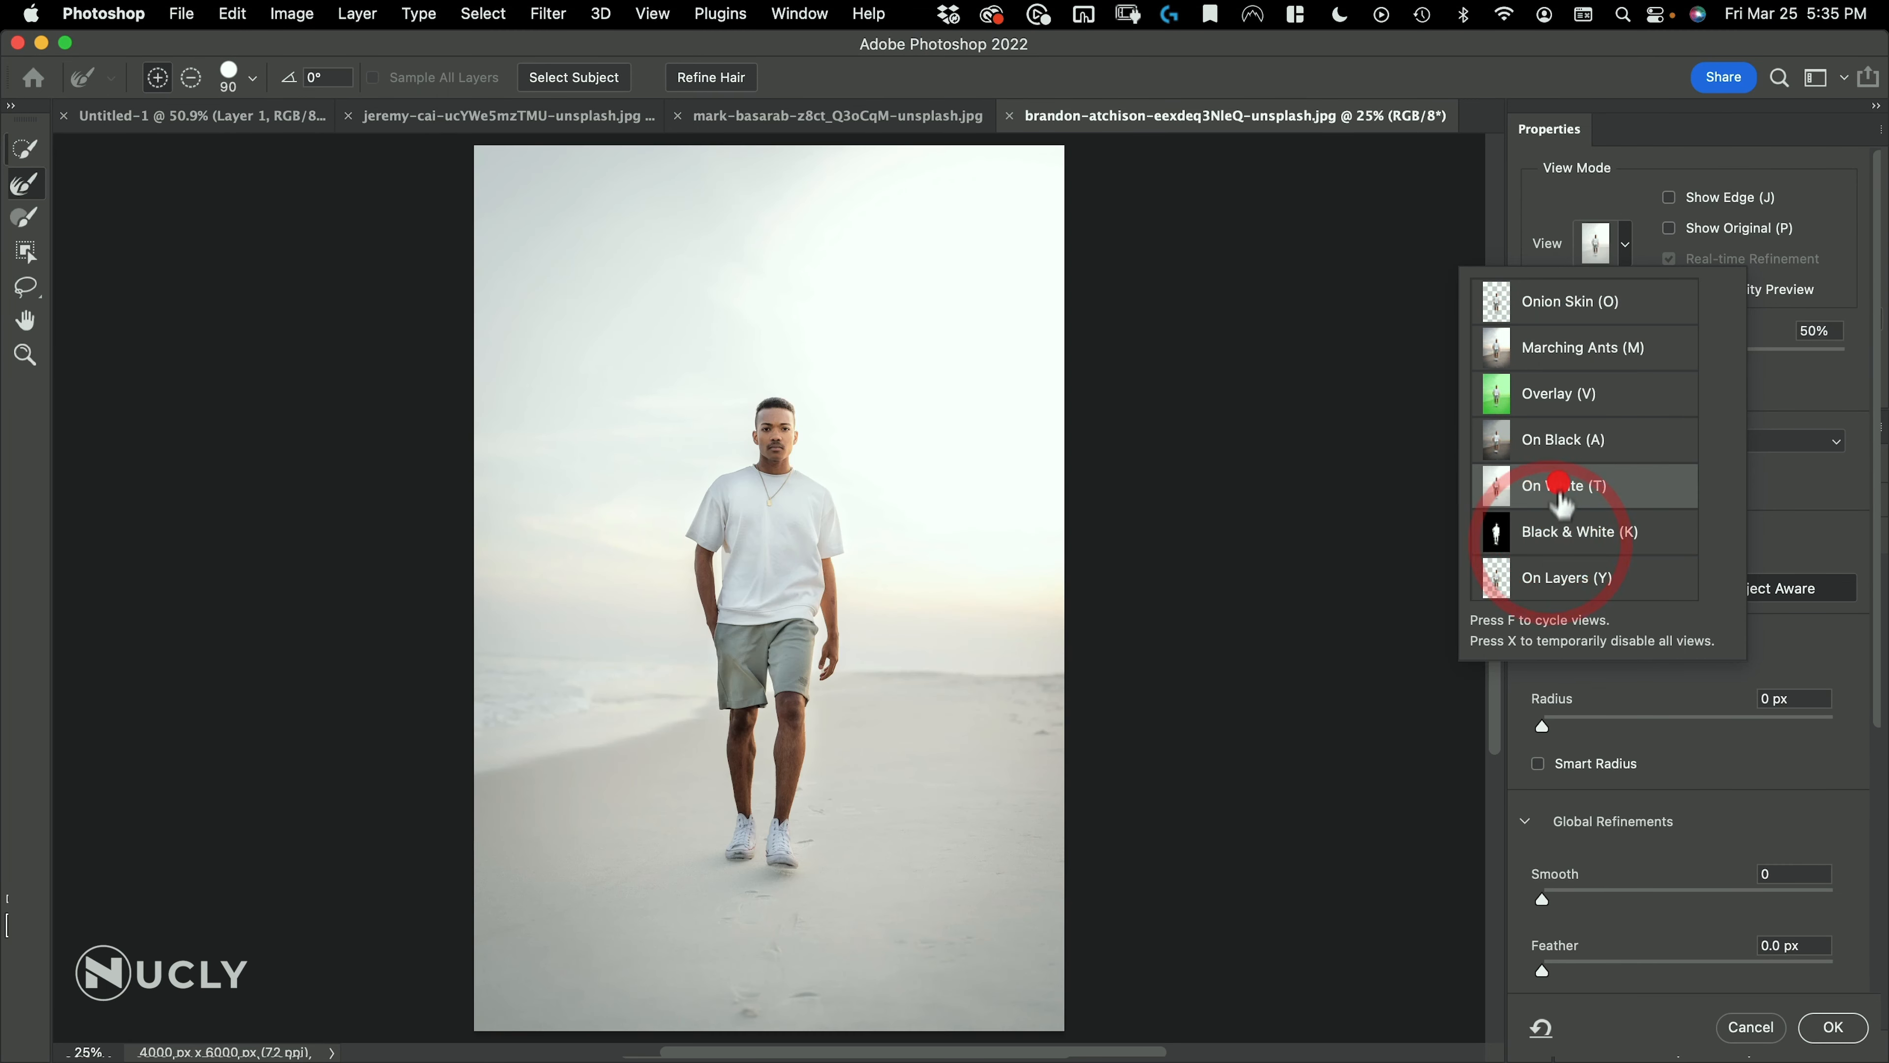
click(1562, 530)
click(1526, 401)
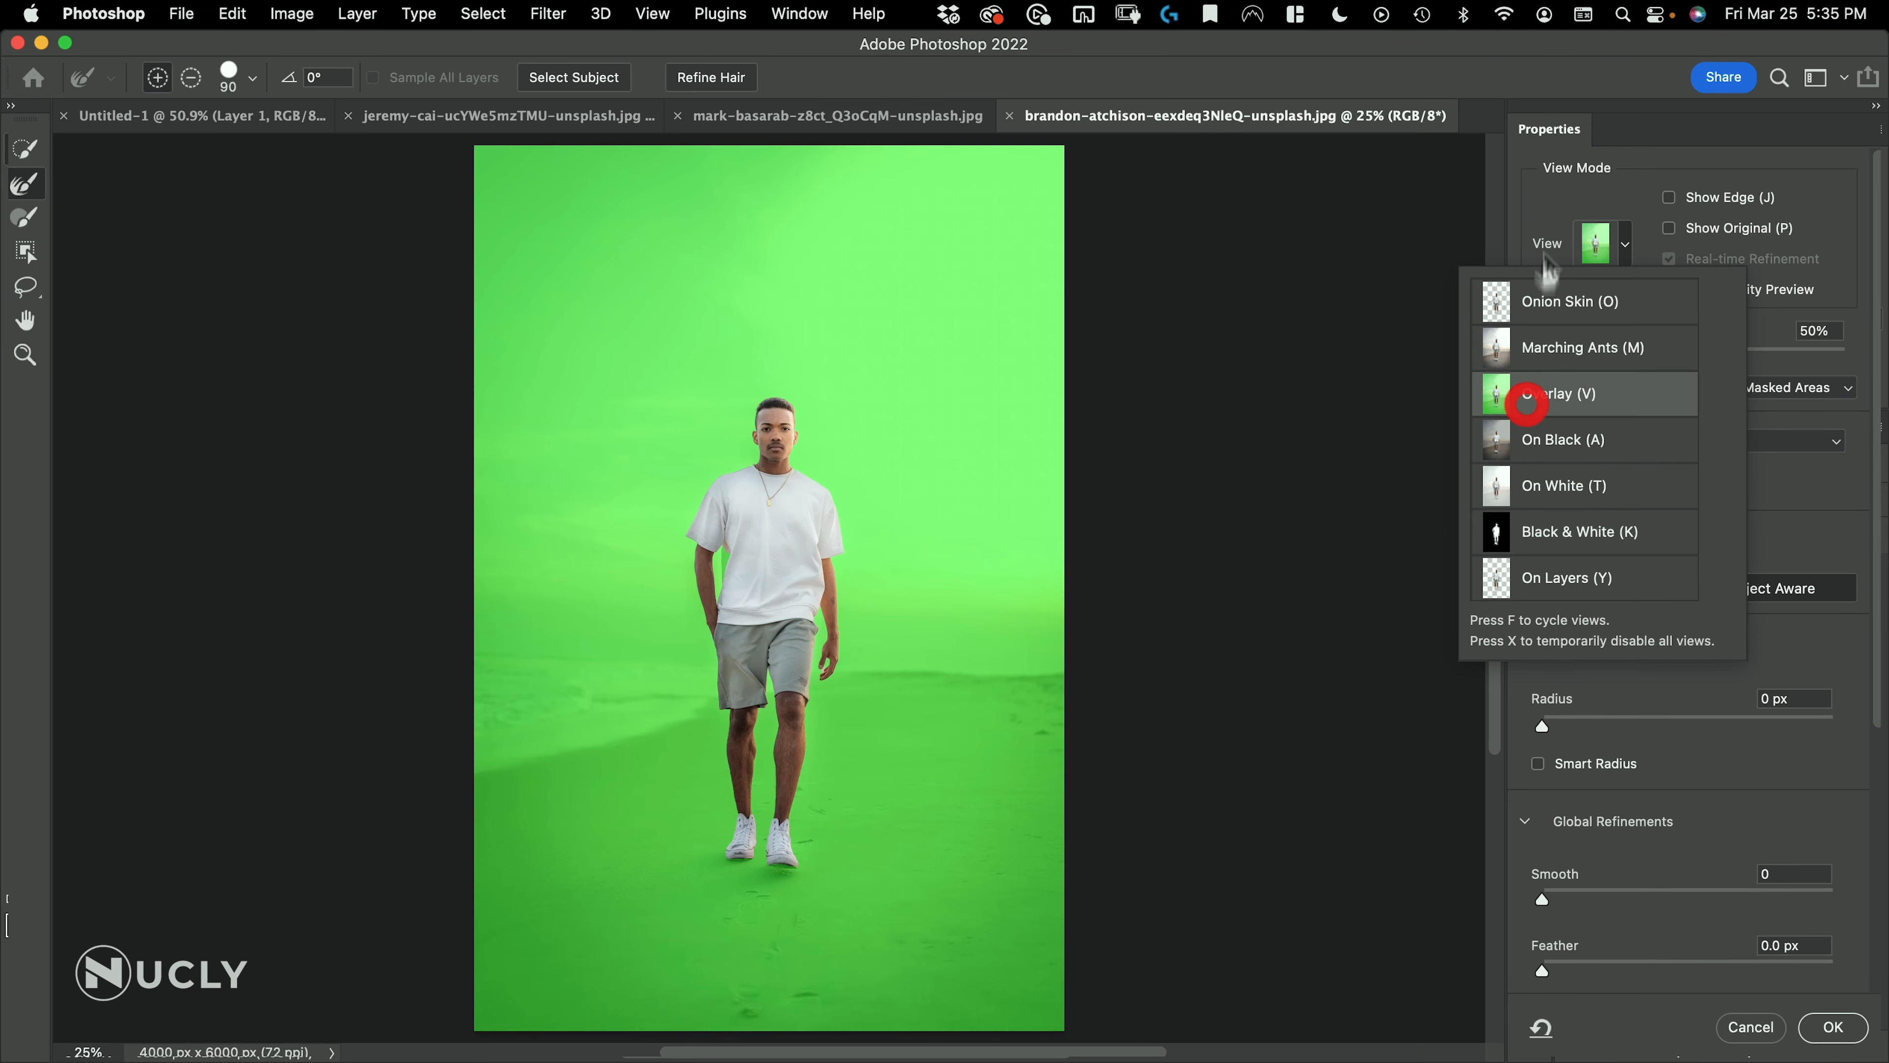
click(1566, 198)
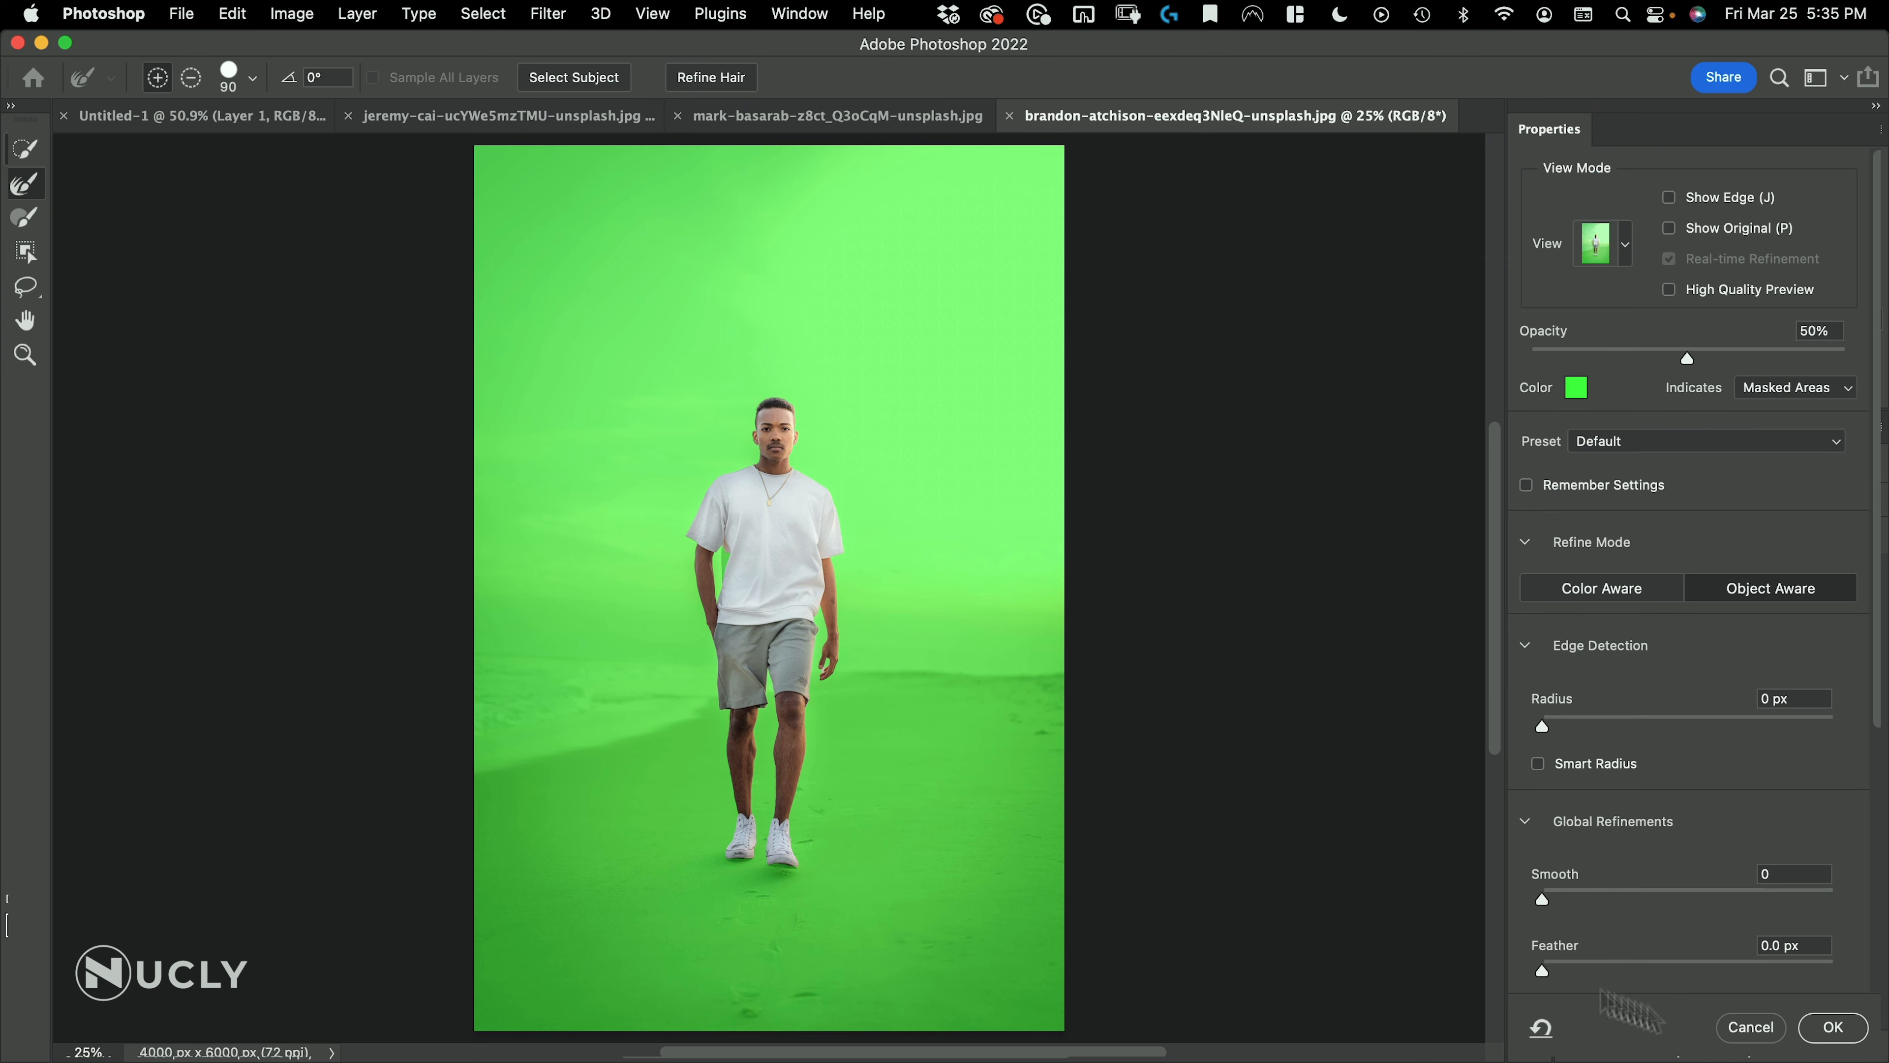
click(1836, 1030)
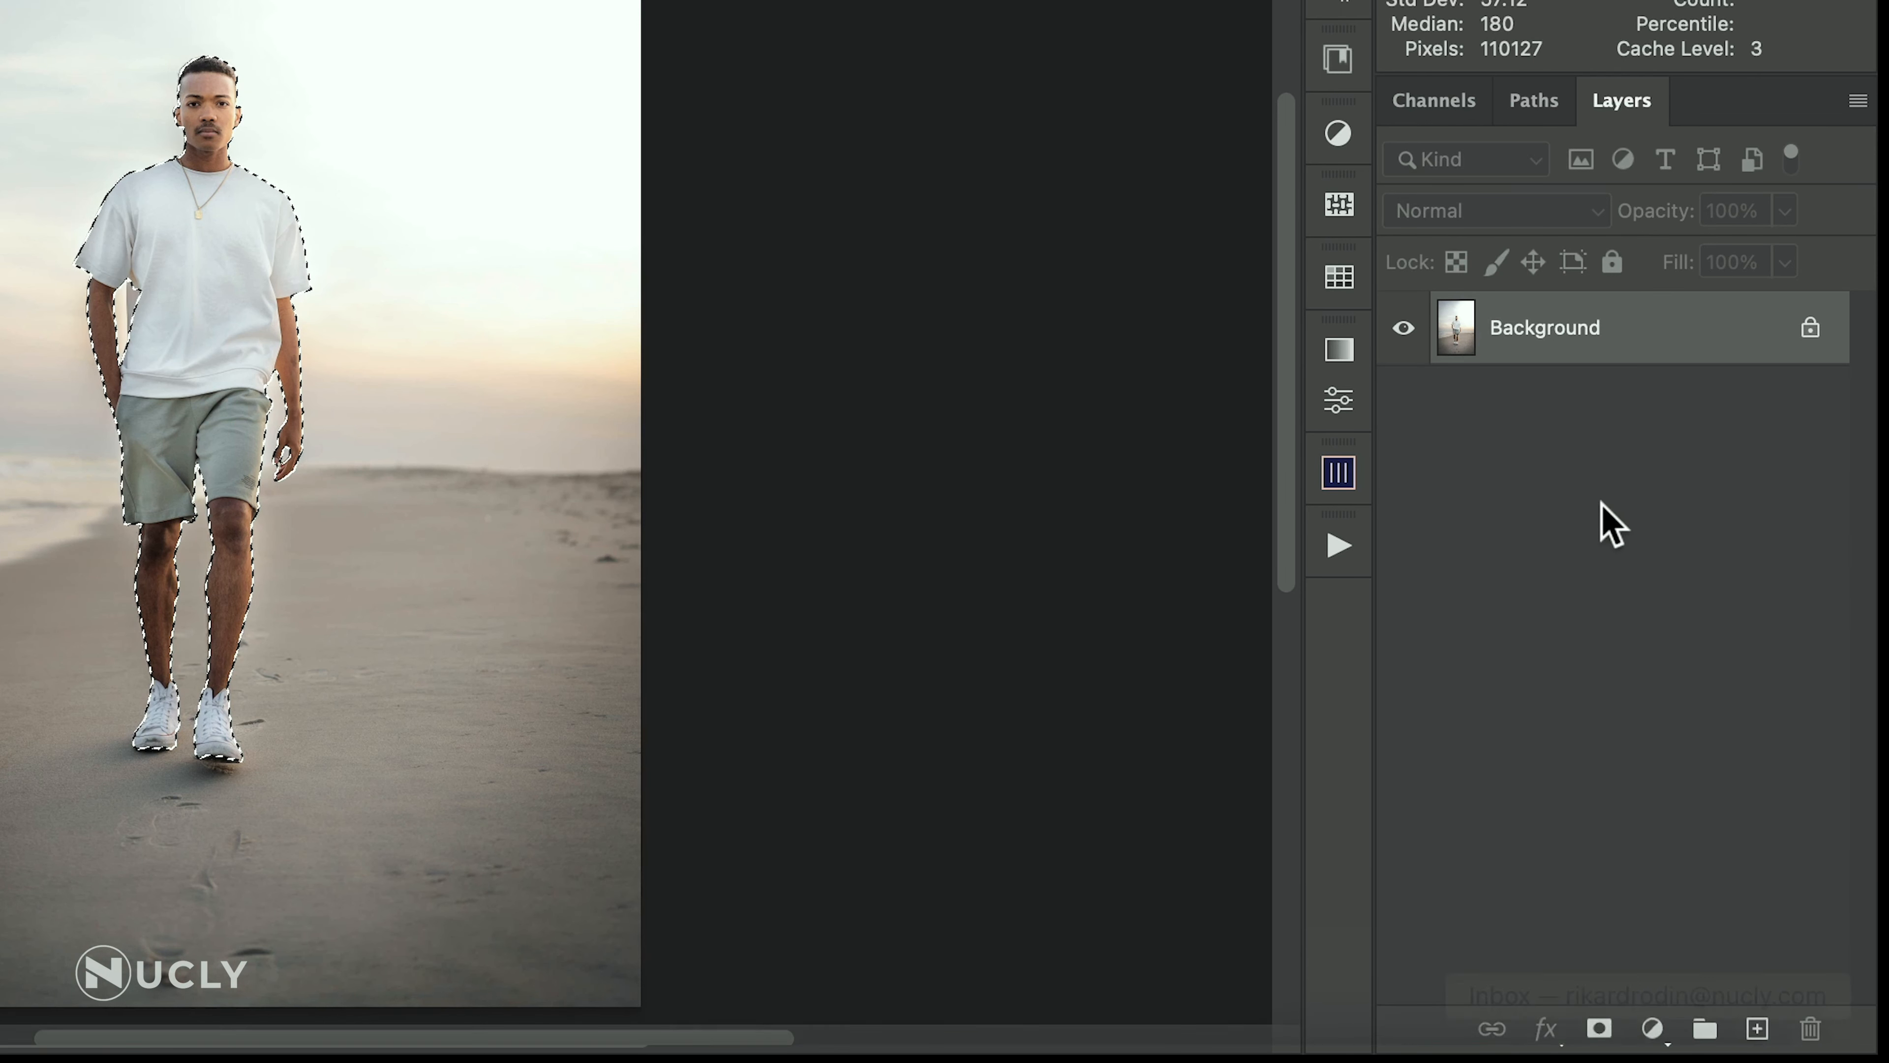
Mask out the background around the man with a layer mask and convert the layer to a smart object
click(1599, 1028)
right_click(1562, 344)
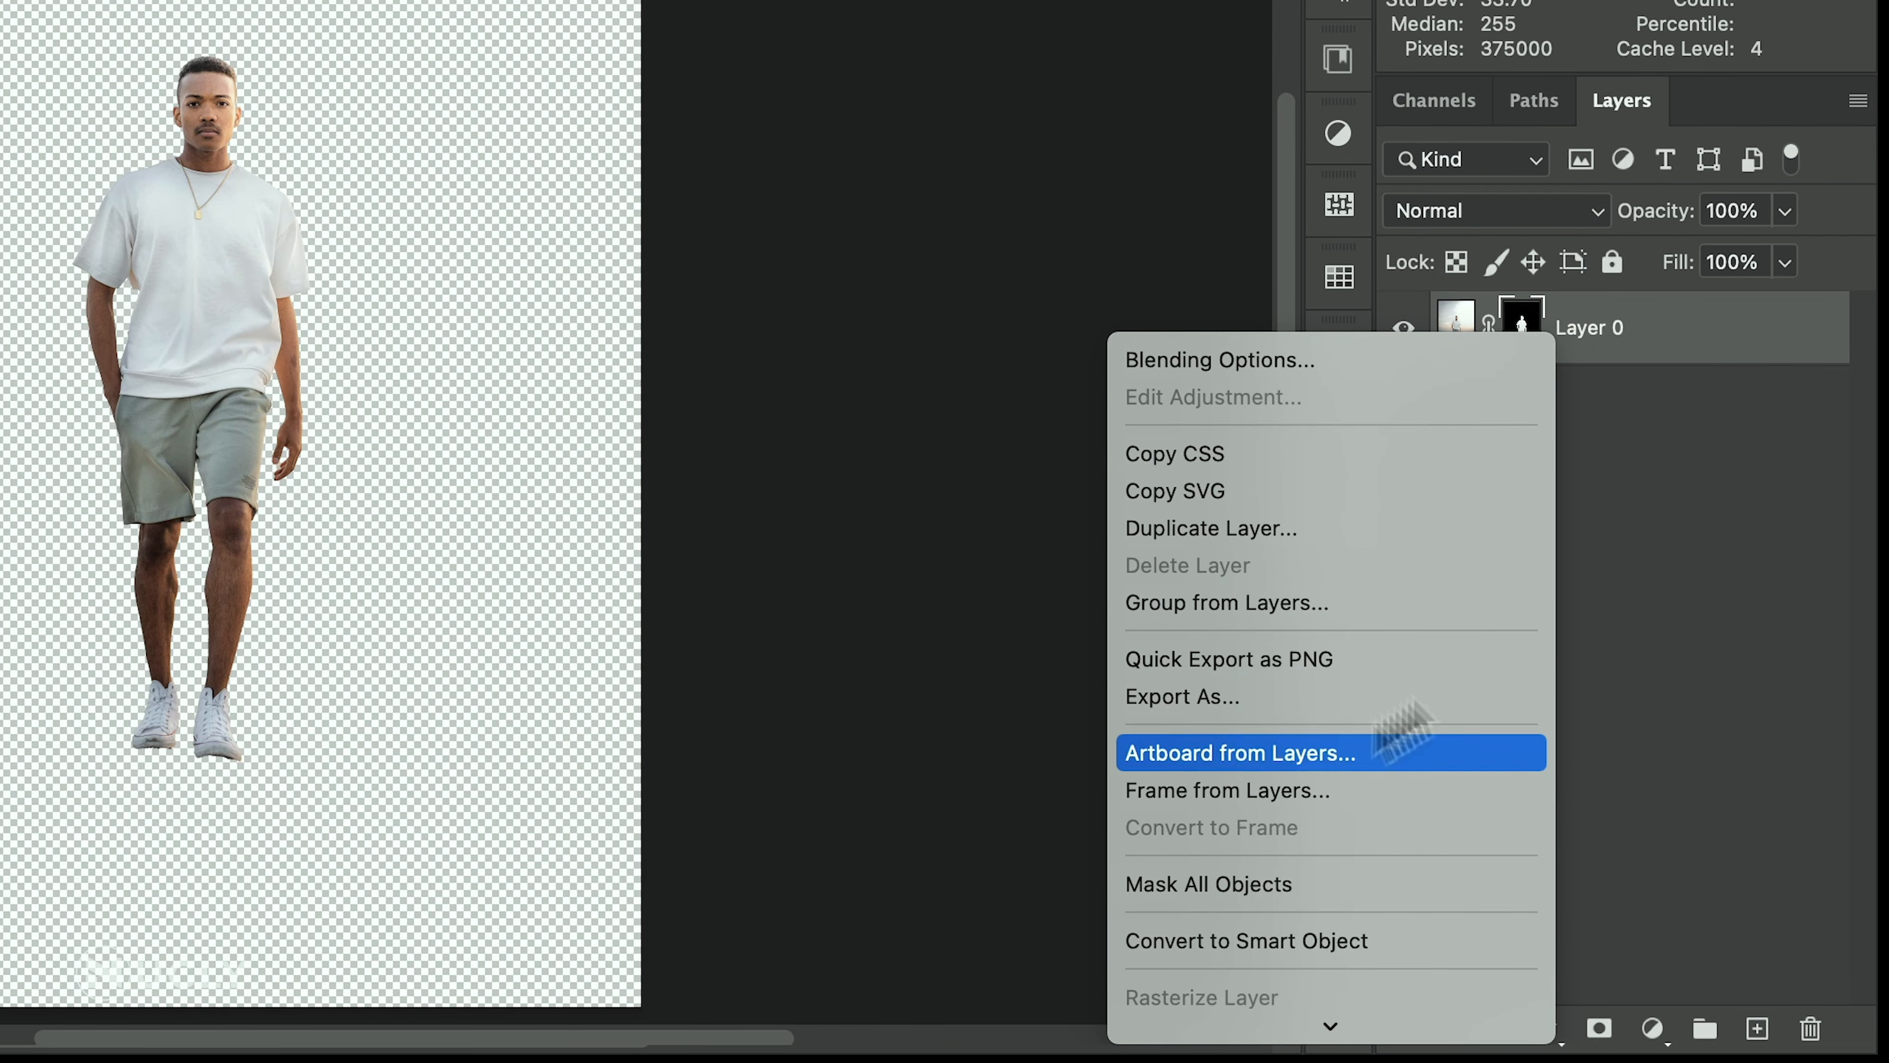
click(1380, 943)
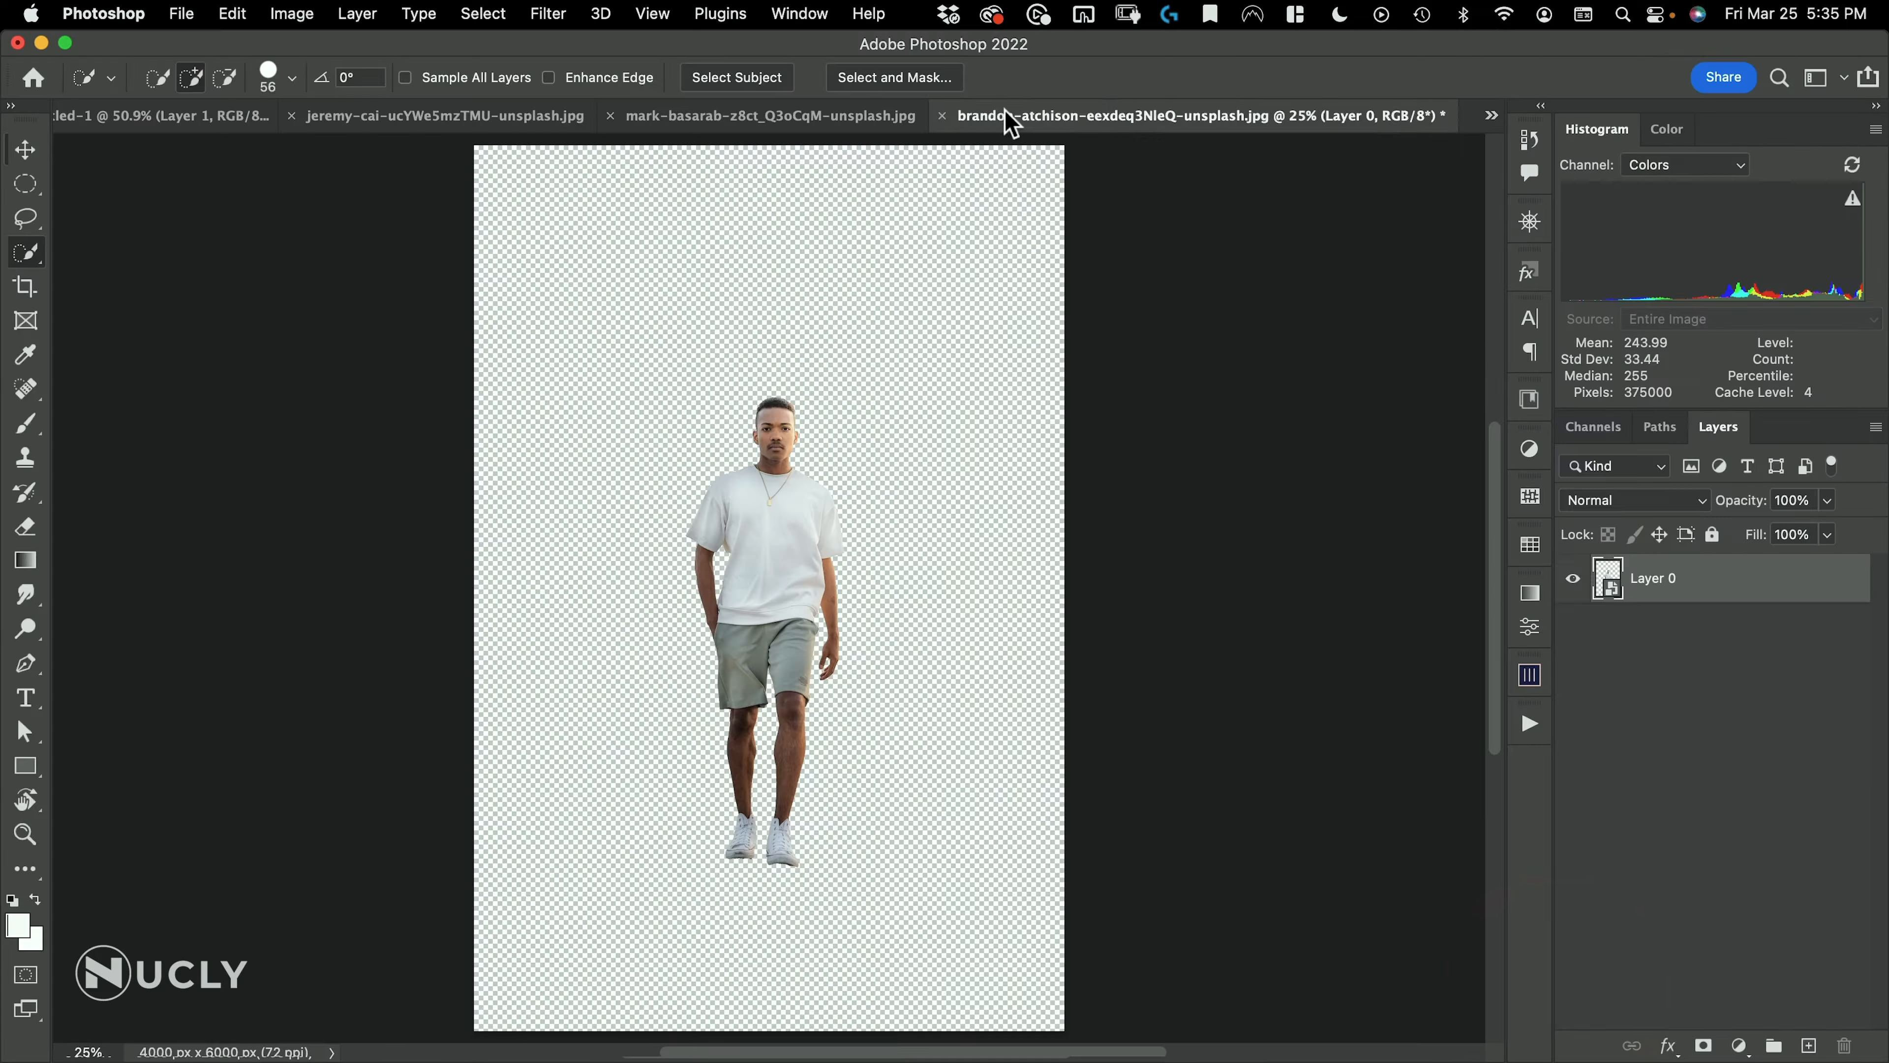
Bring the cut-out man into the mountain road document and place him over the middle of the road
drag(1013, 122, 1026, 198)
key(v)
drag(1062, 400, 712, 398)
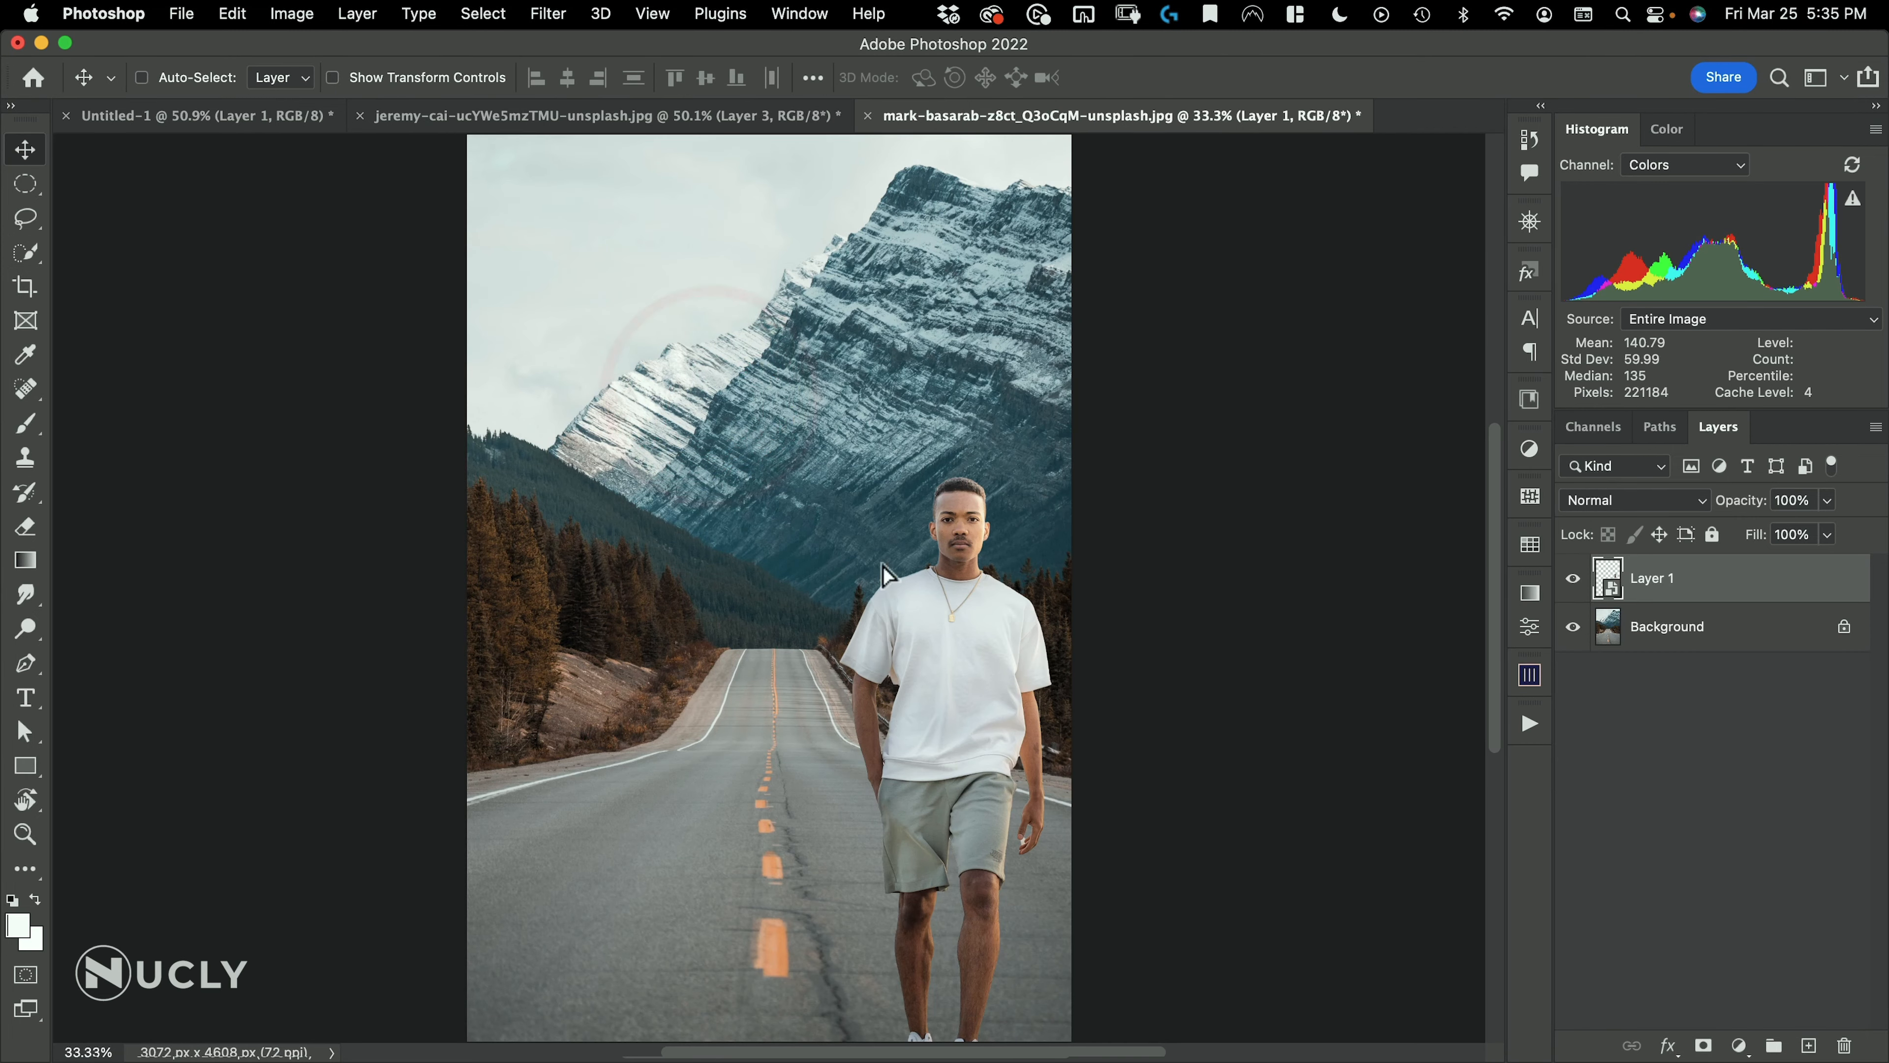
drag(886, 569, 730, 368)
Scale the man down to about 65% with Free Transform, stand him on the road's centre line and apply the transform
key(super+t)
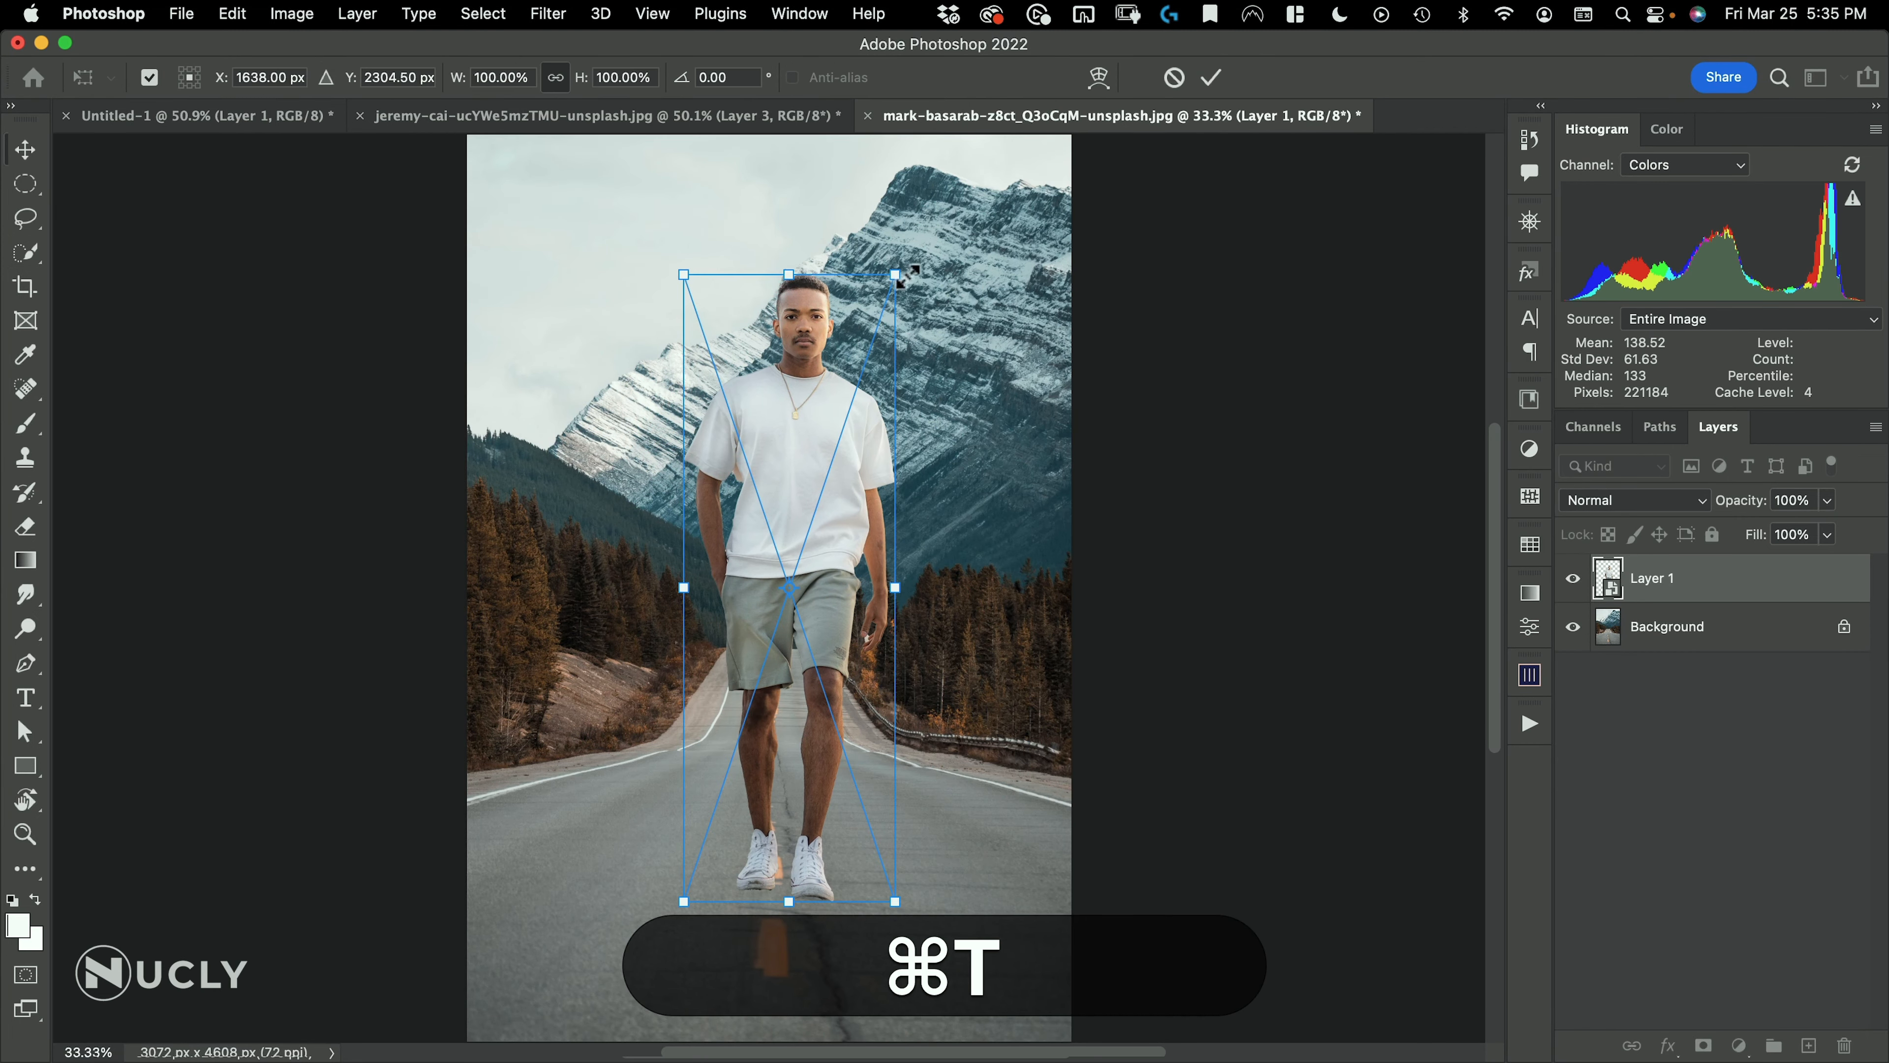
drag(880, 264, 798, 482)
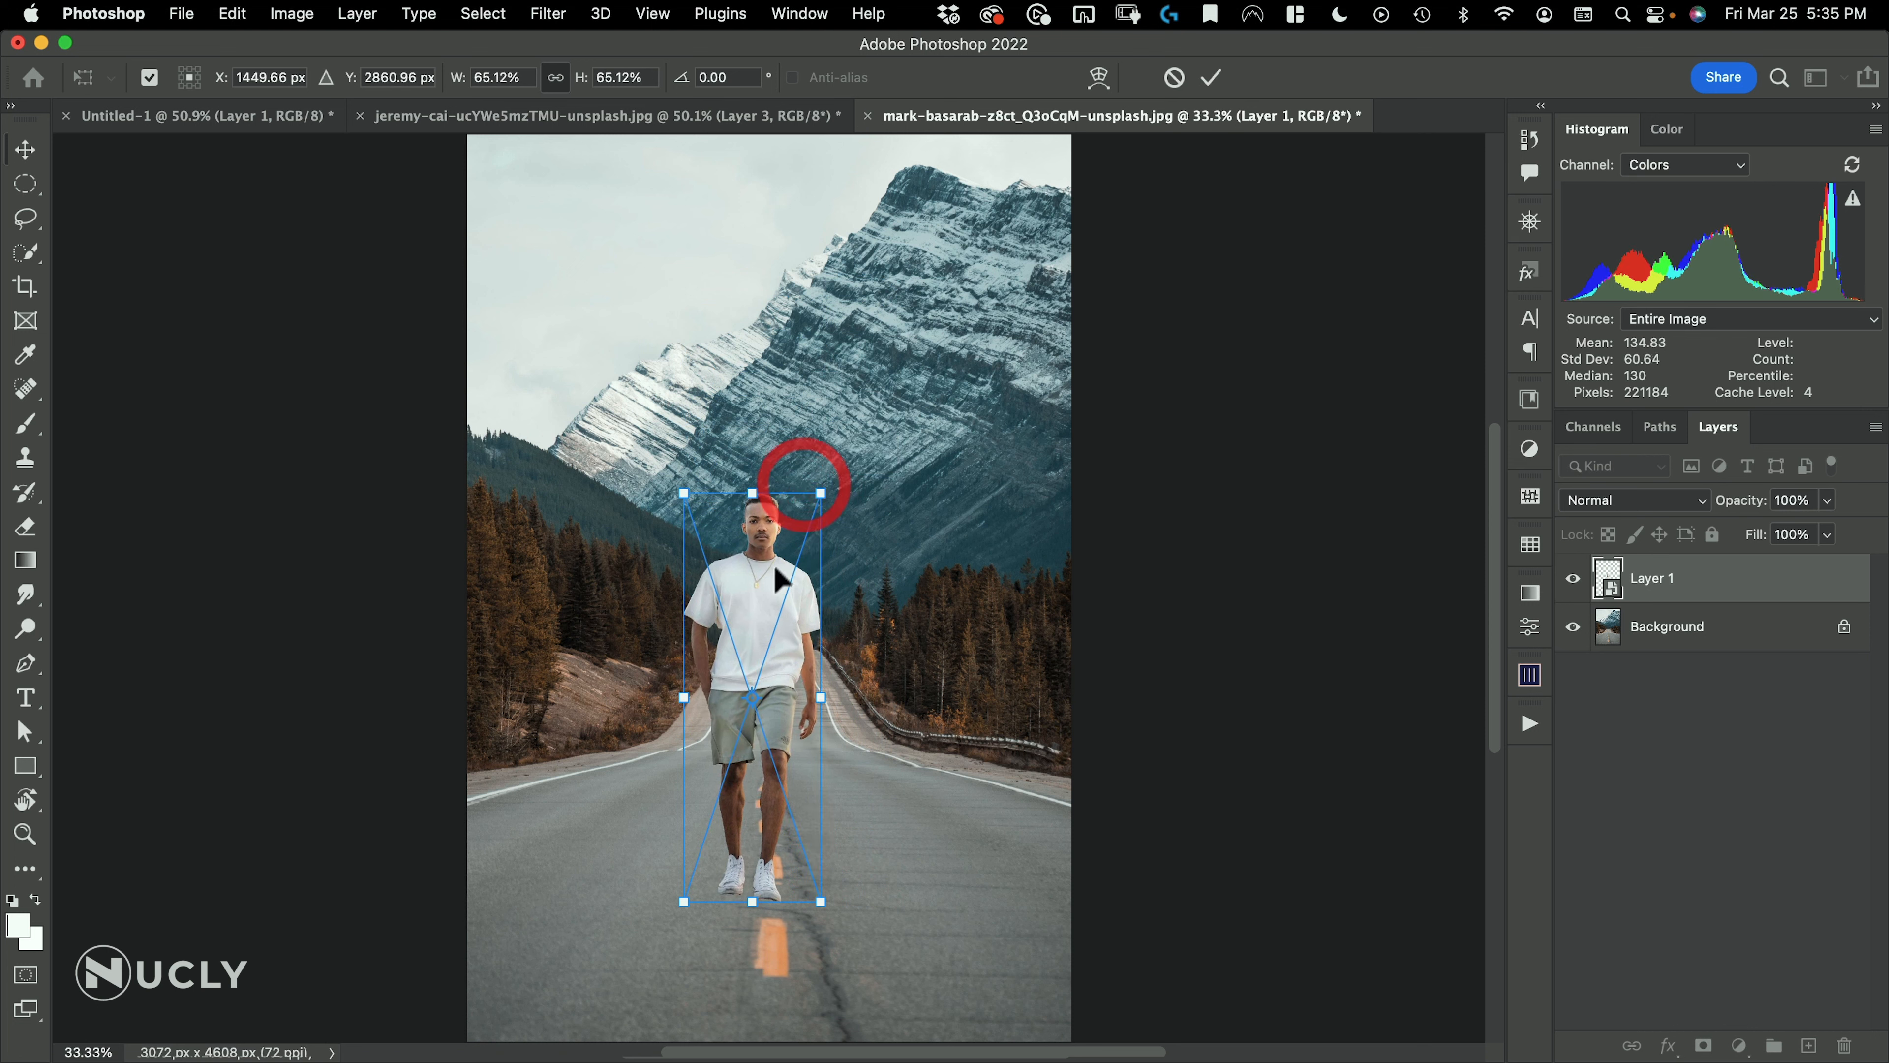
mouse_move(780, 564)
mouse_down()
mouse_move(795, 512)
mouse_move(802, 564)
mouse_up()
key(Return)
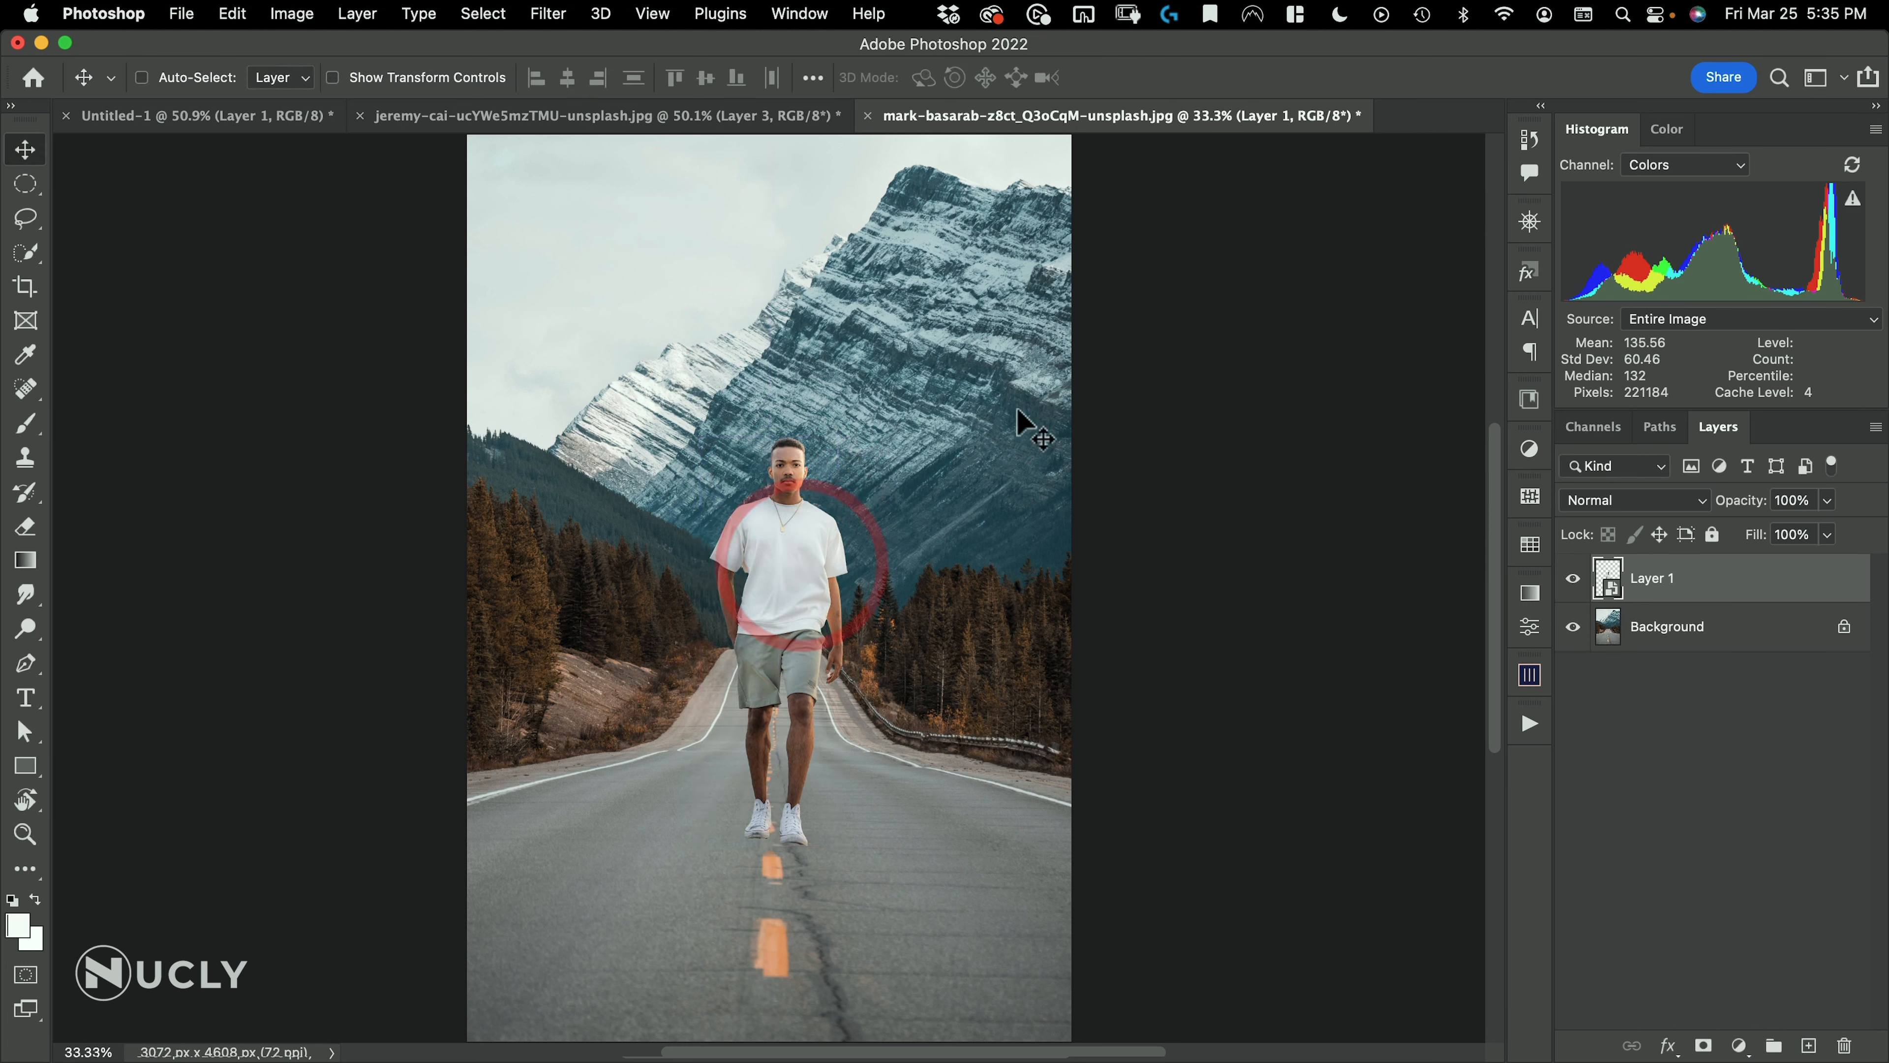
Nudge the man slightly sideways and down to fine-tune his position on the orange centre line
key(Left)
key(Left)
key(Left)
key(Left)
key(Left)
key(Left)
key(Left)
key(Left)
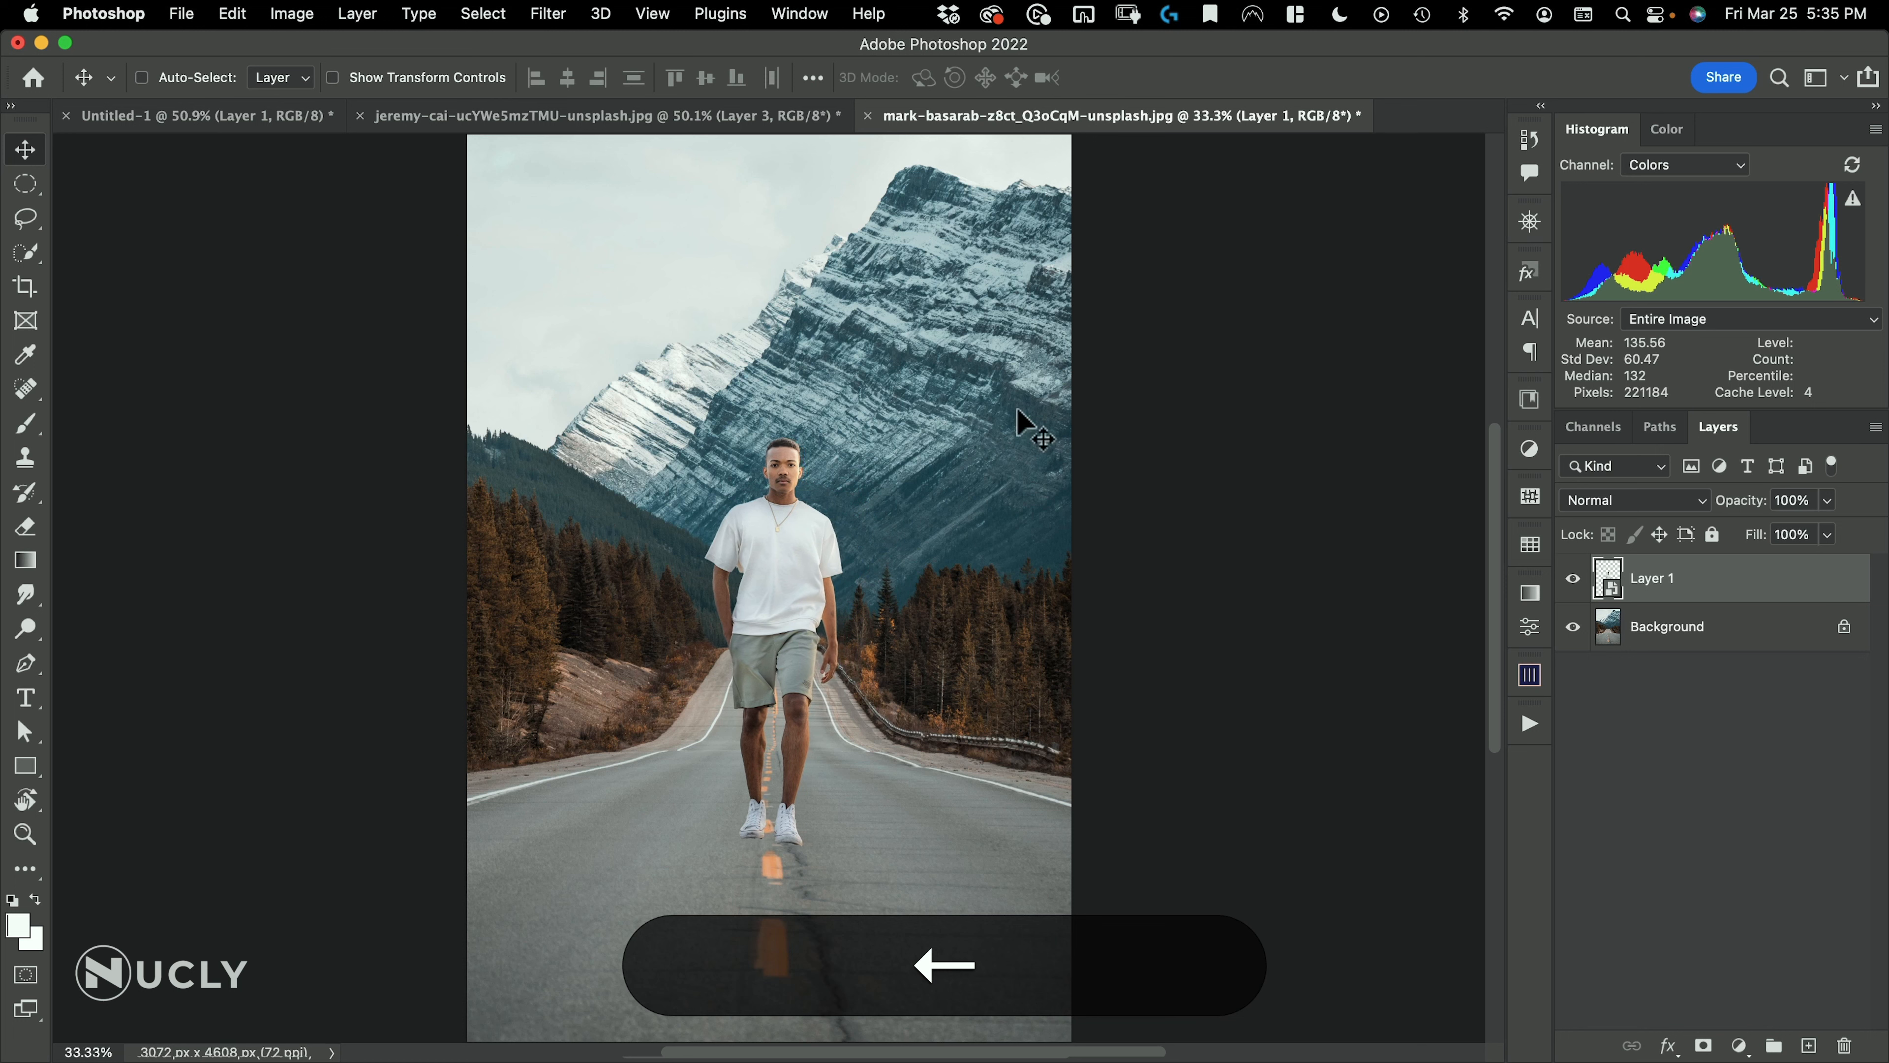
key(Right)
key(Down)
key(Down)
key(Down)
key(Up)
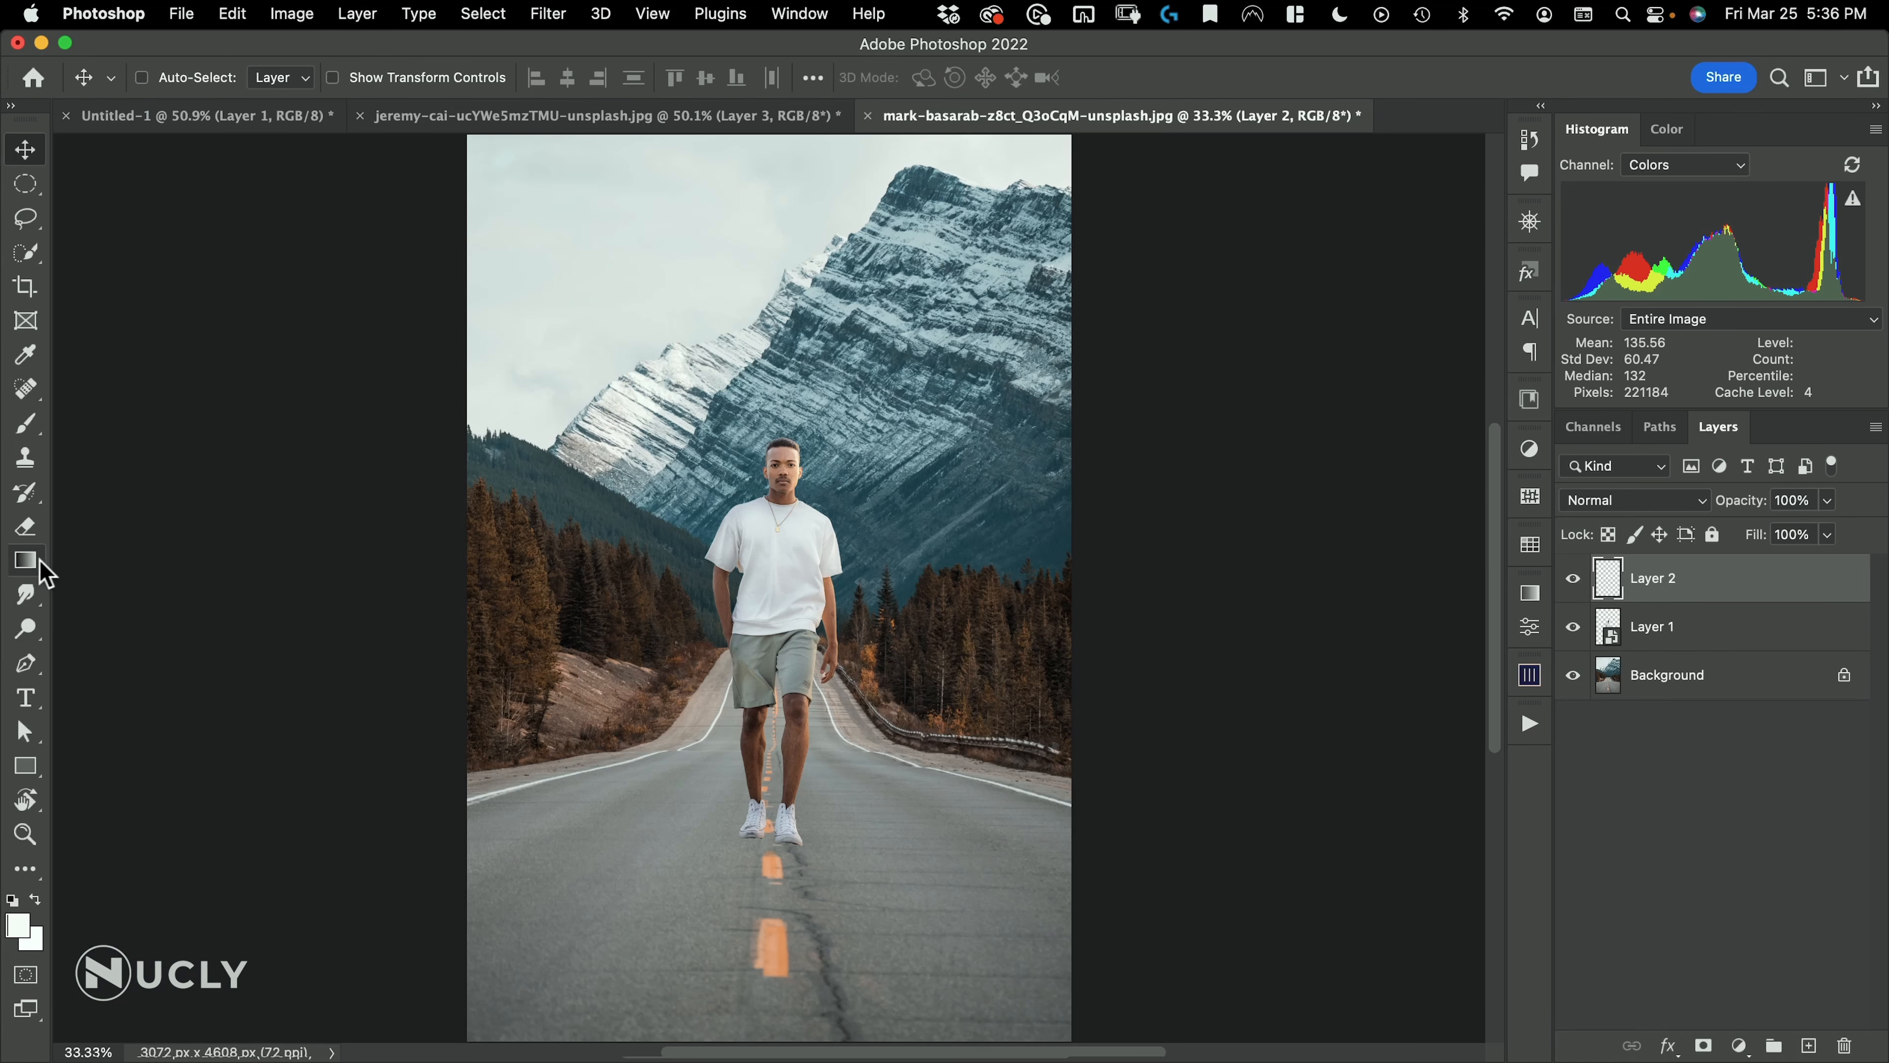
Set up a black-to-transparent radial gradient with the default colours and name the new layer "ambient shadow"
click(37, 562)
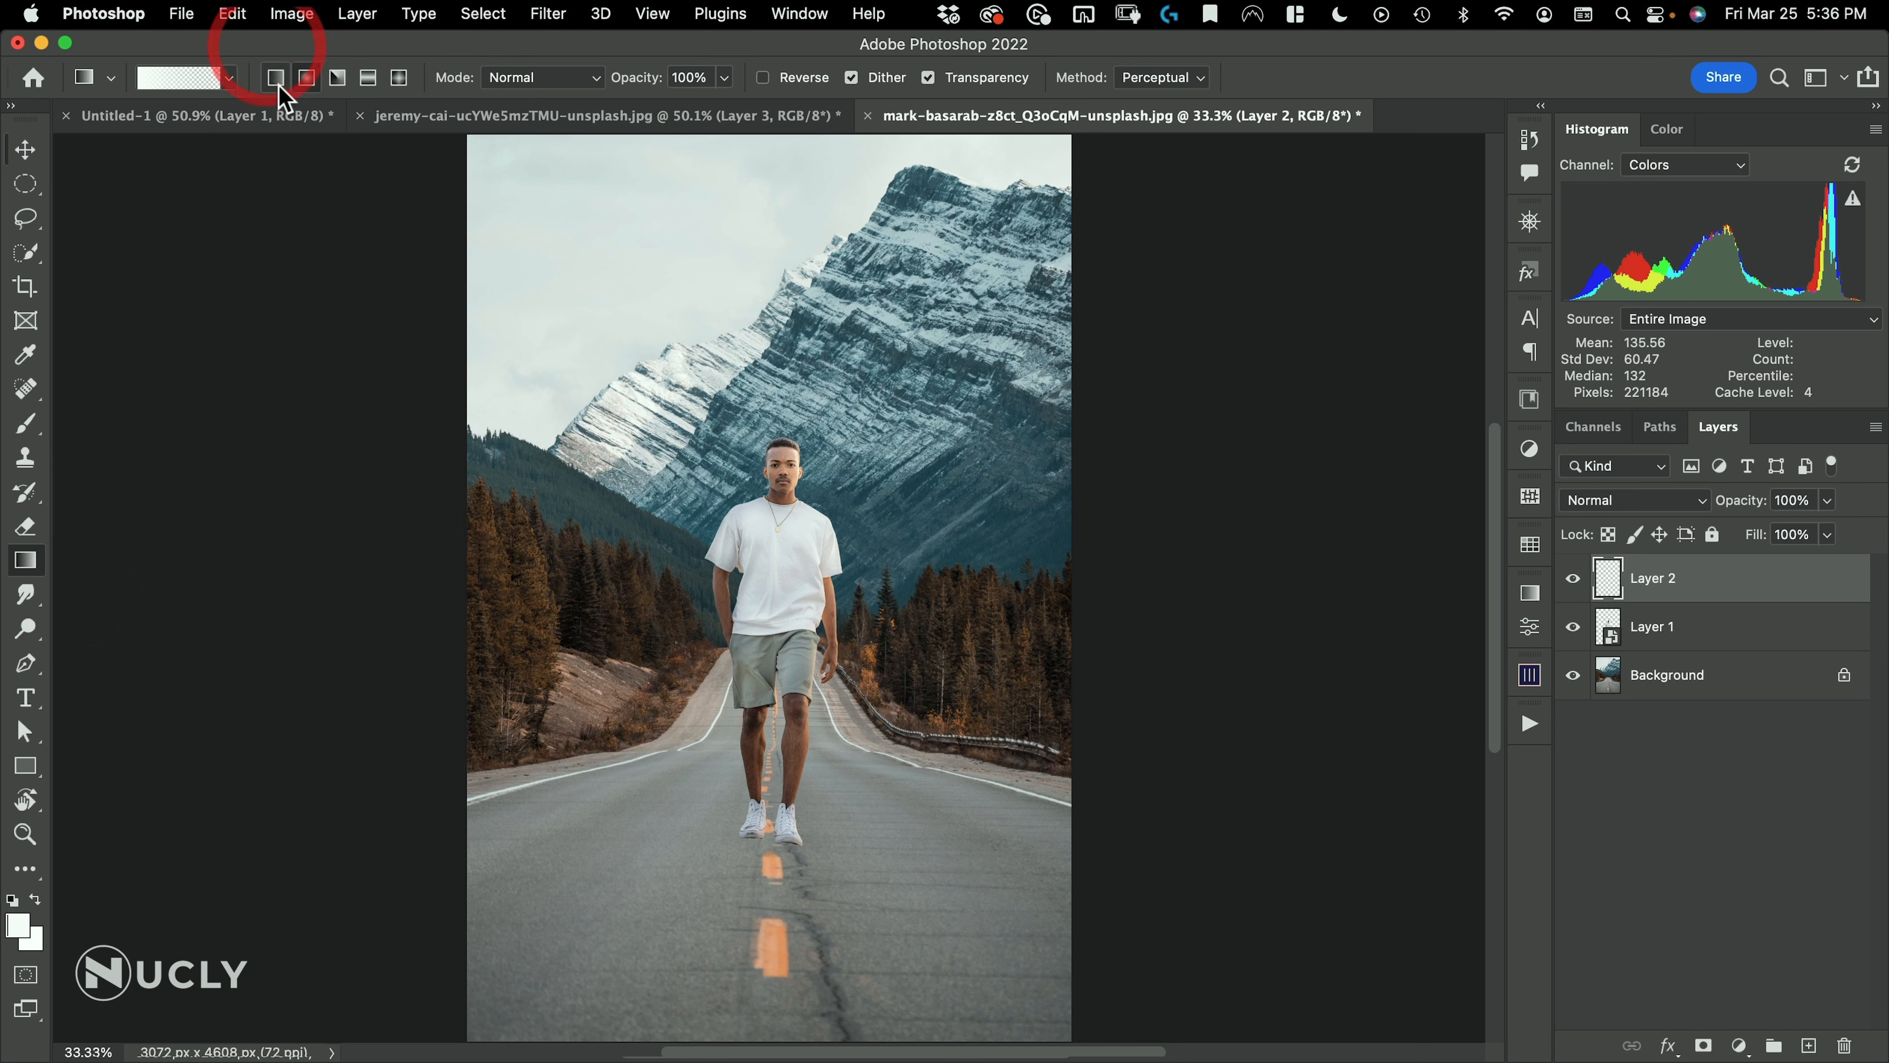
key(d)
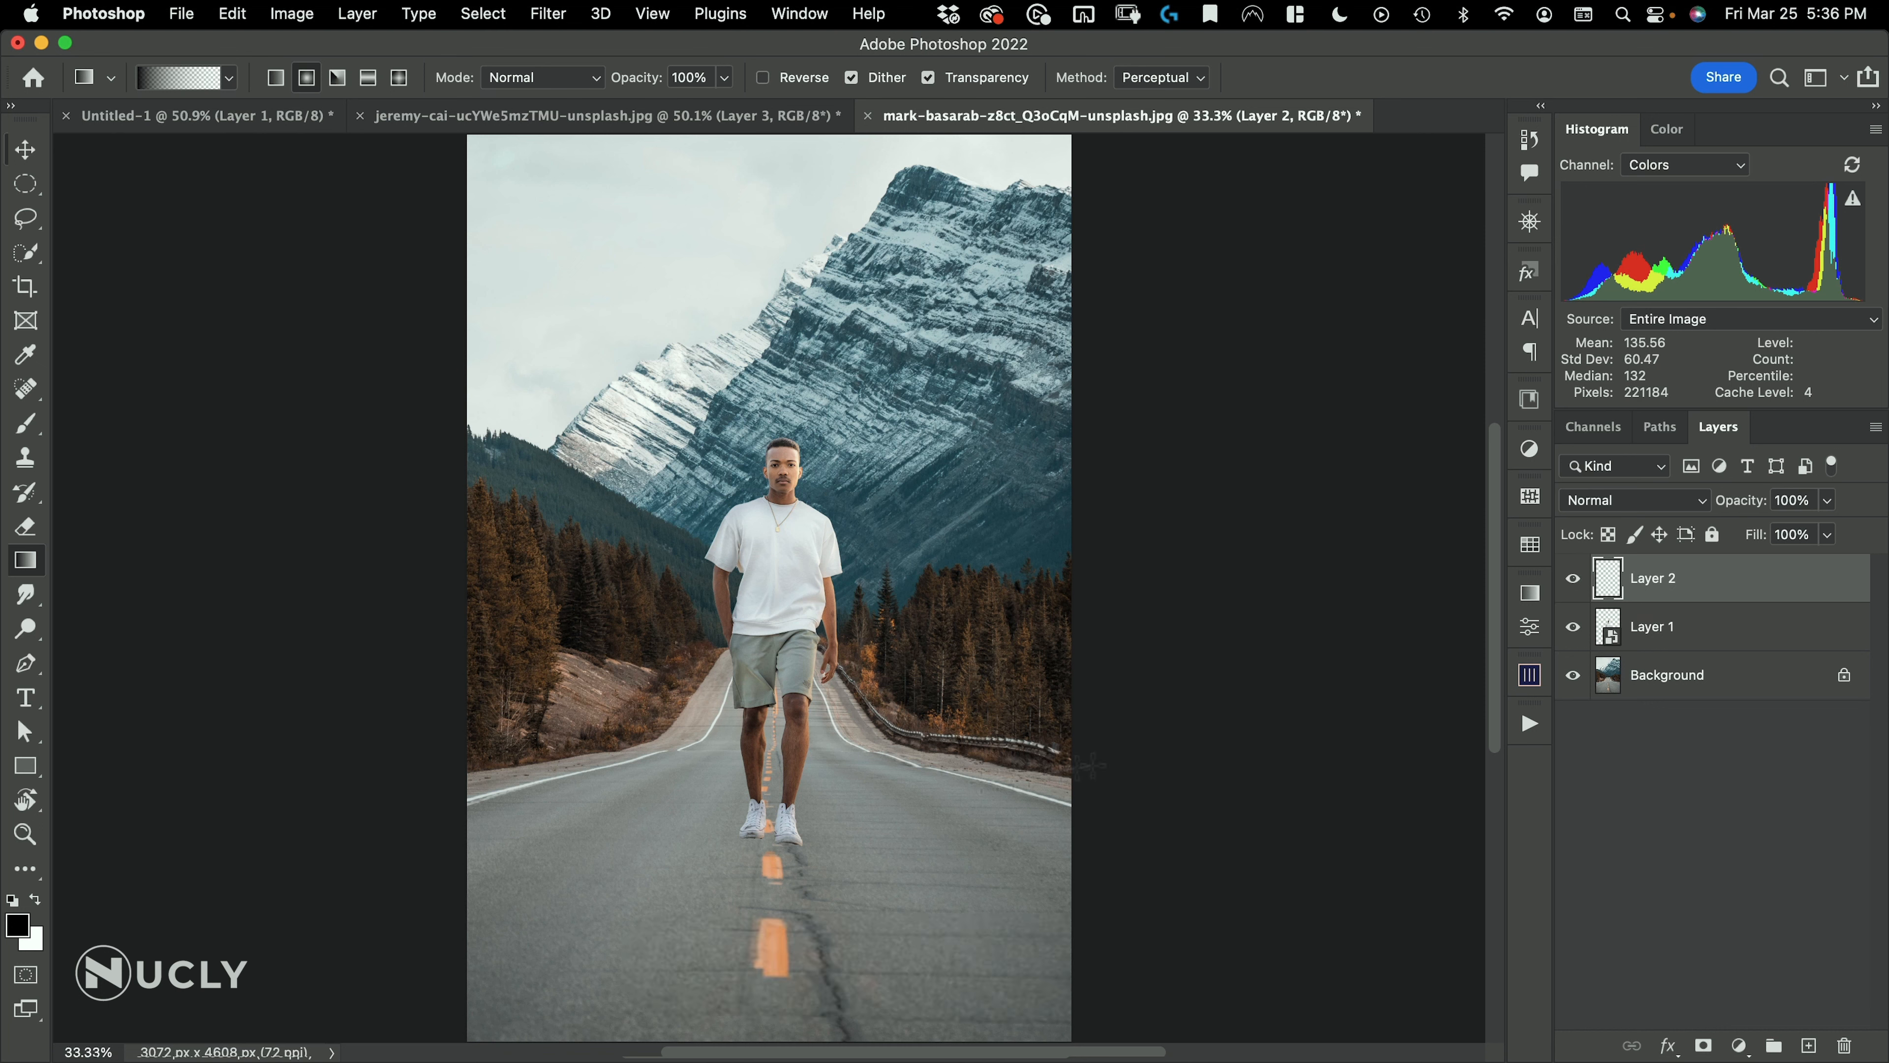
double_click(1671, 579)
text(am)
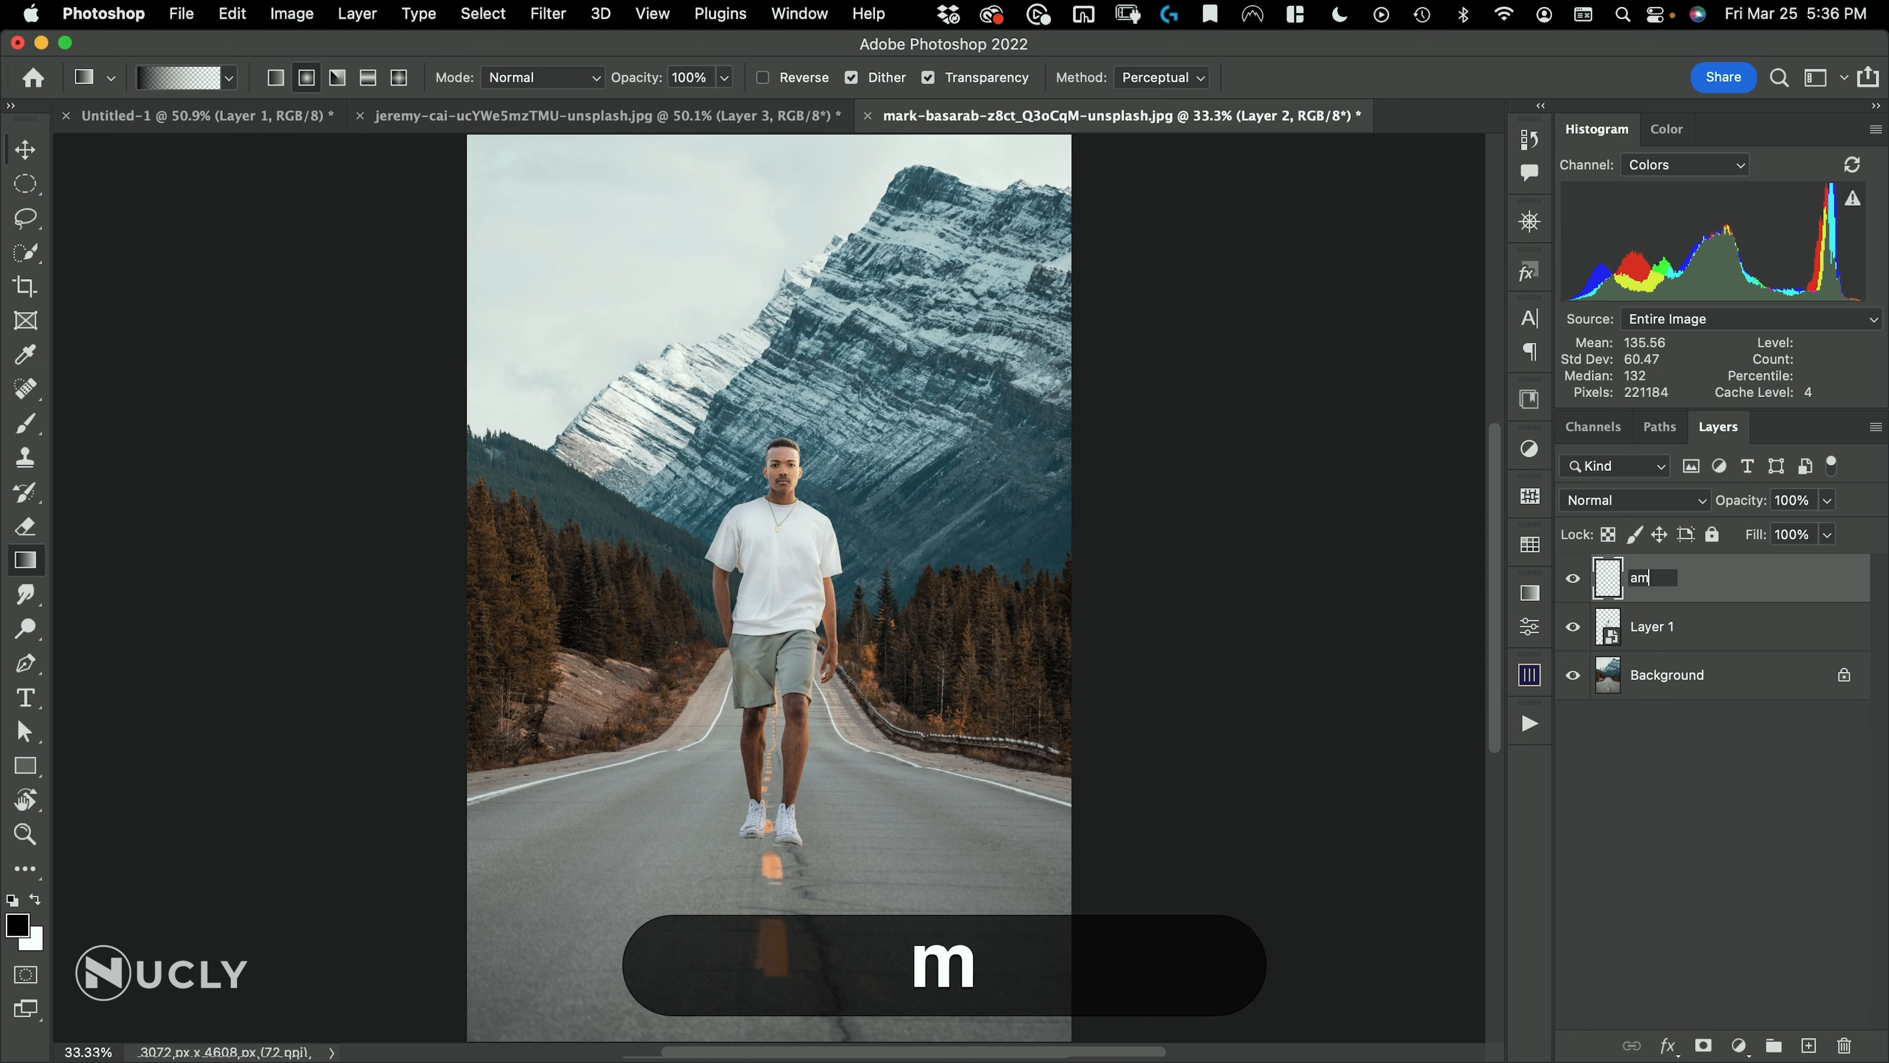
text(bient shadow)
key(Return)
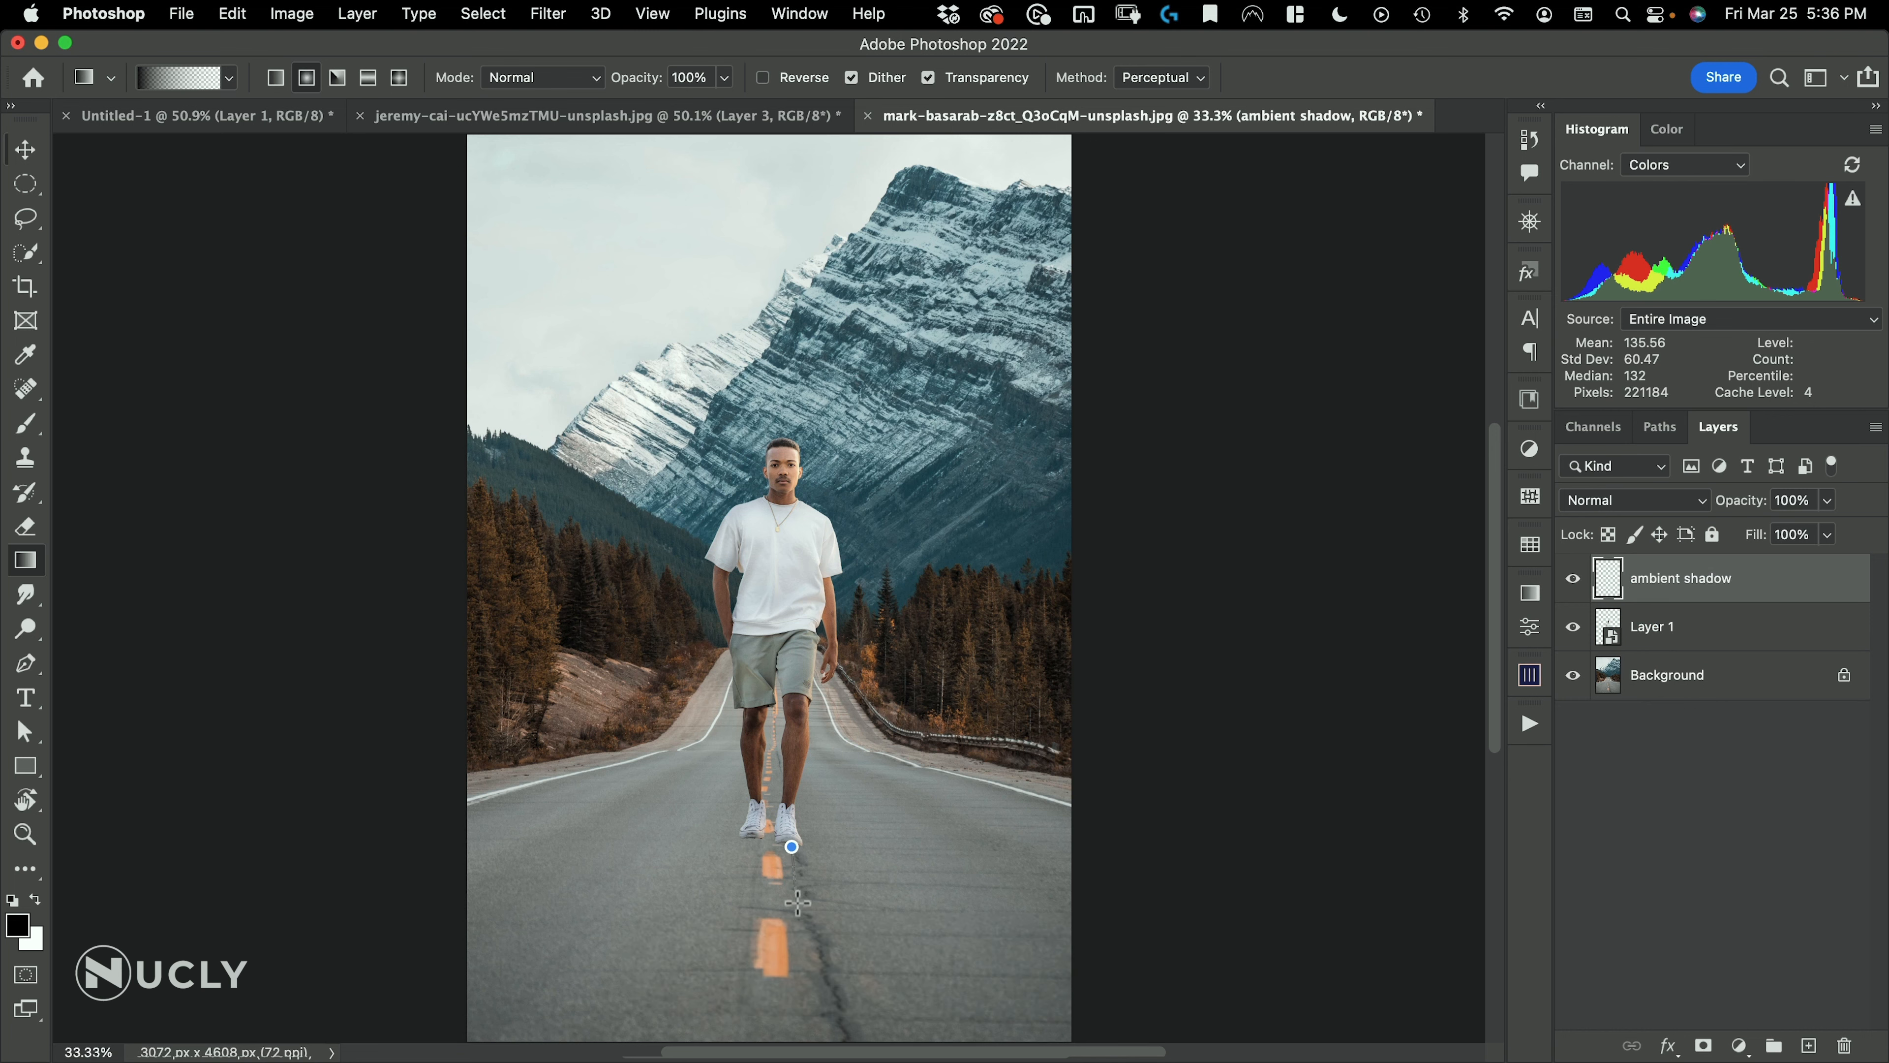
Draw a black radial gradient on the road beside the shoes and flatten it to about 20% height with Free Transform
drag(797, 903, 1190, 729)
key(v)
key(super+t)
drag(1151, 477, 1161, 825)
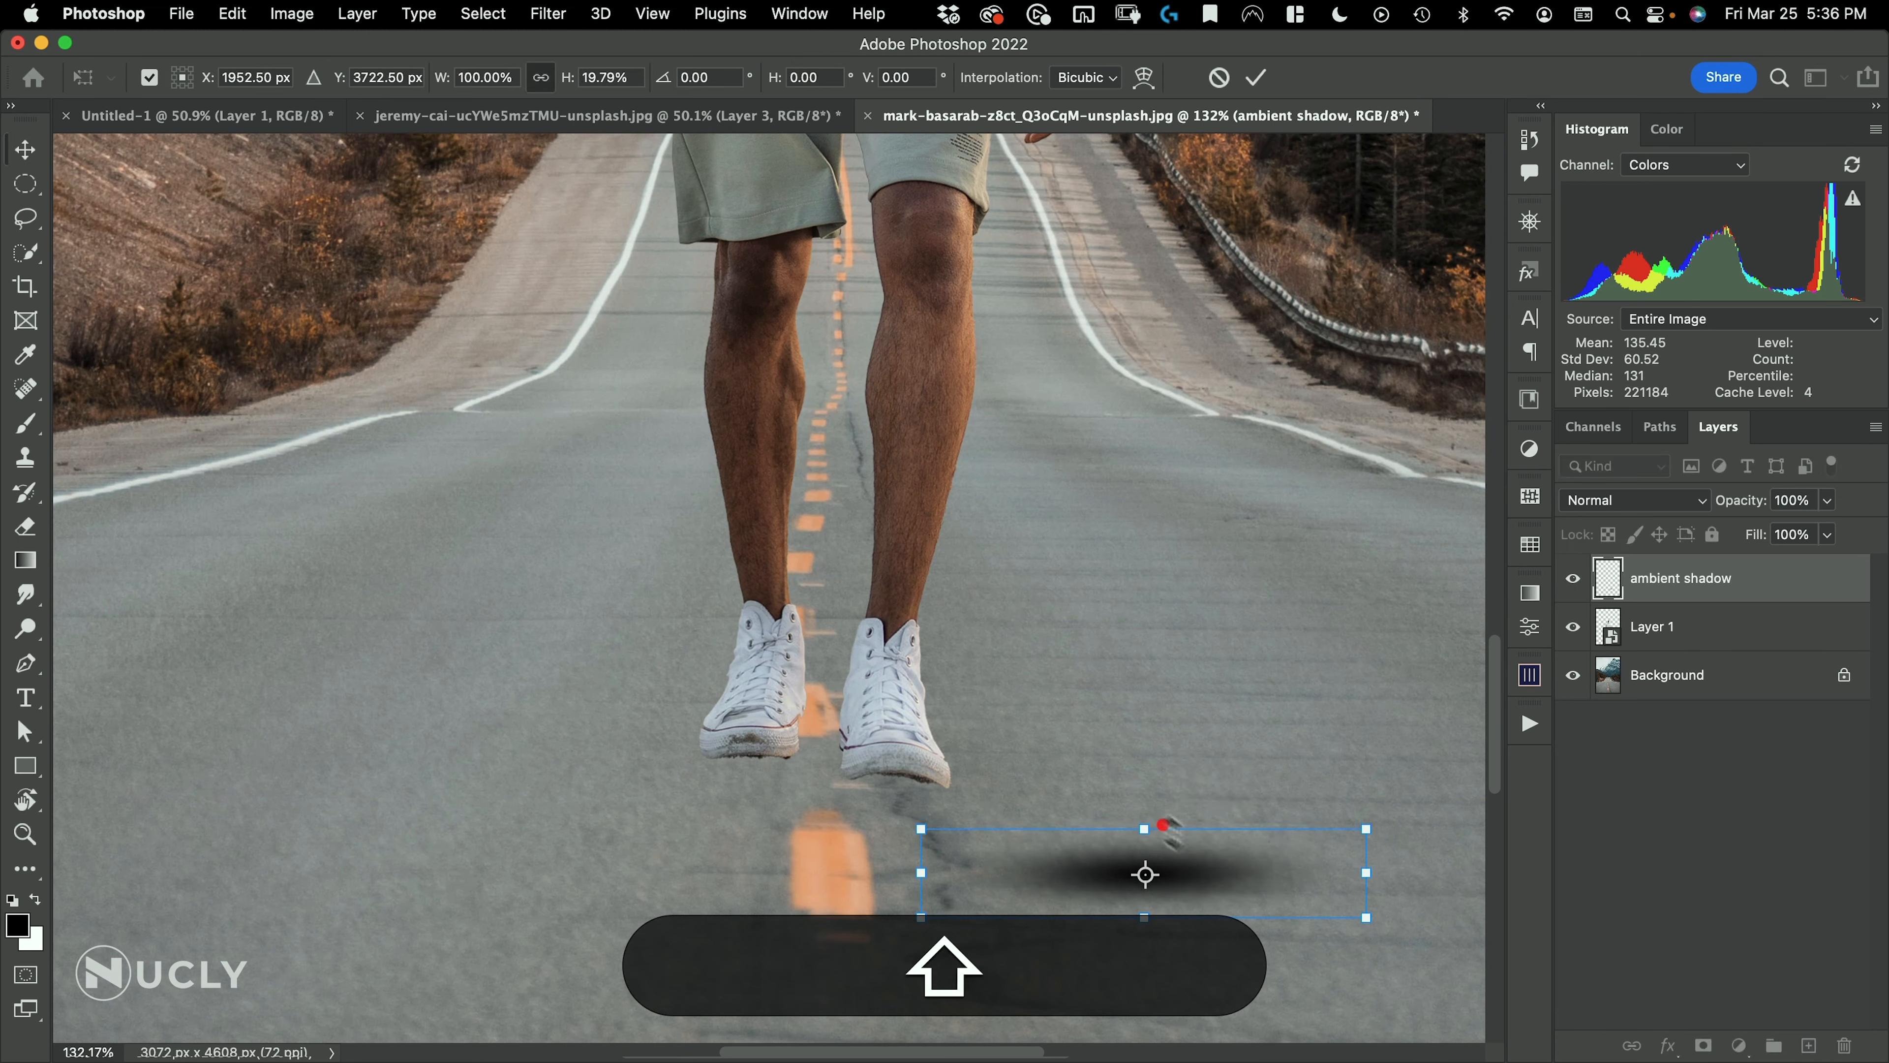
key(Return)
Place the flattened shadow and a duplicate of it under the shoes, and move both shadow layers below the man's layer
drag(1244, 877, 889, 815)
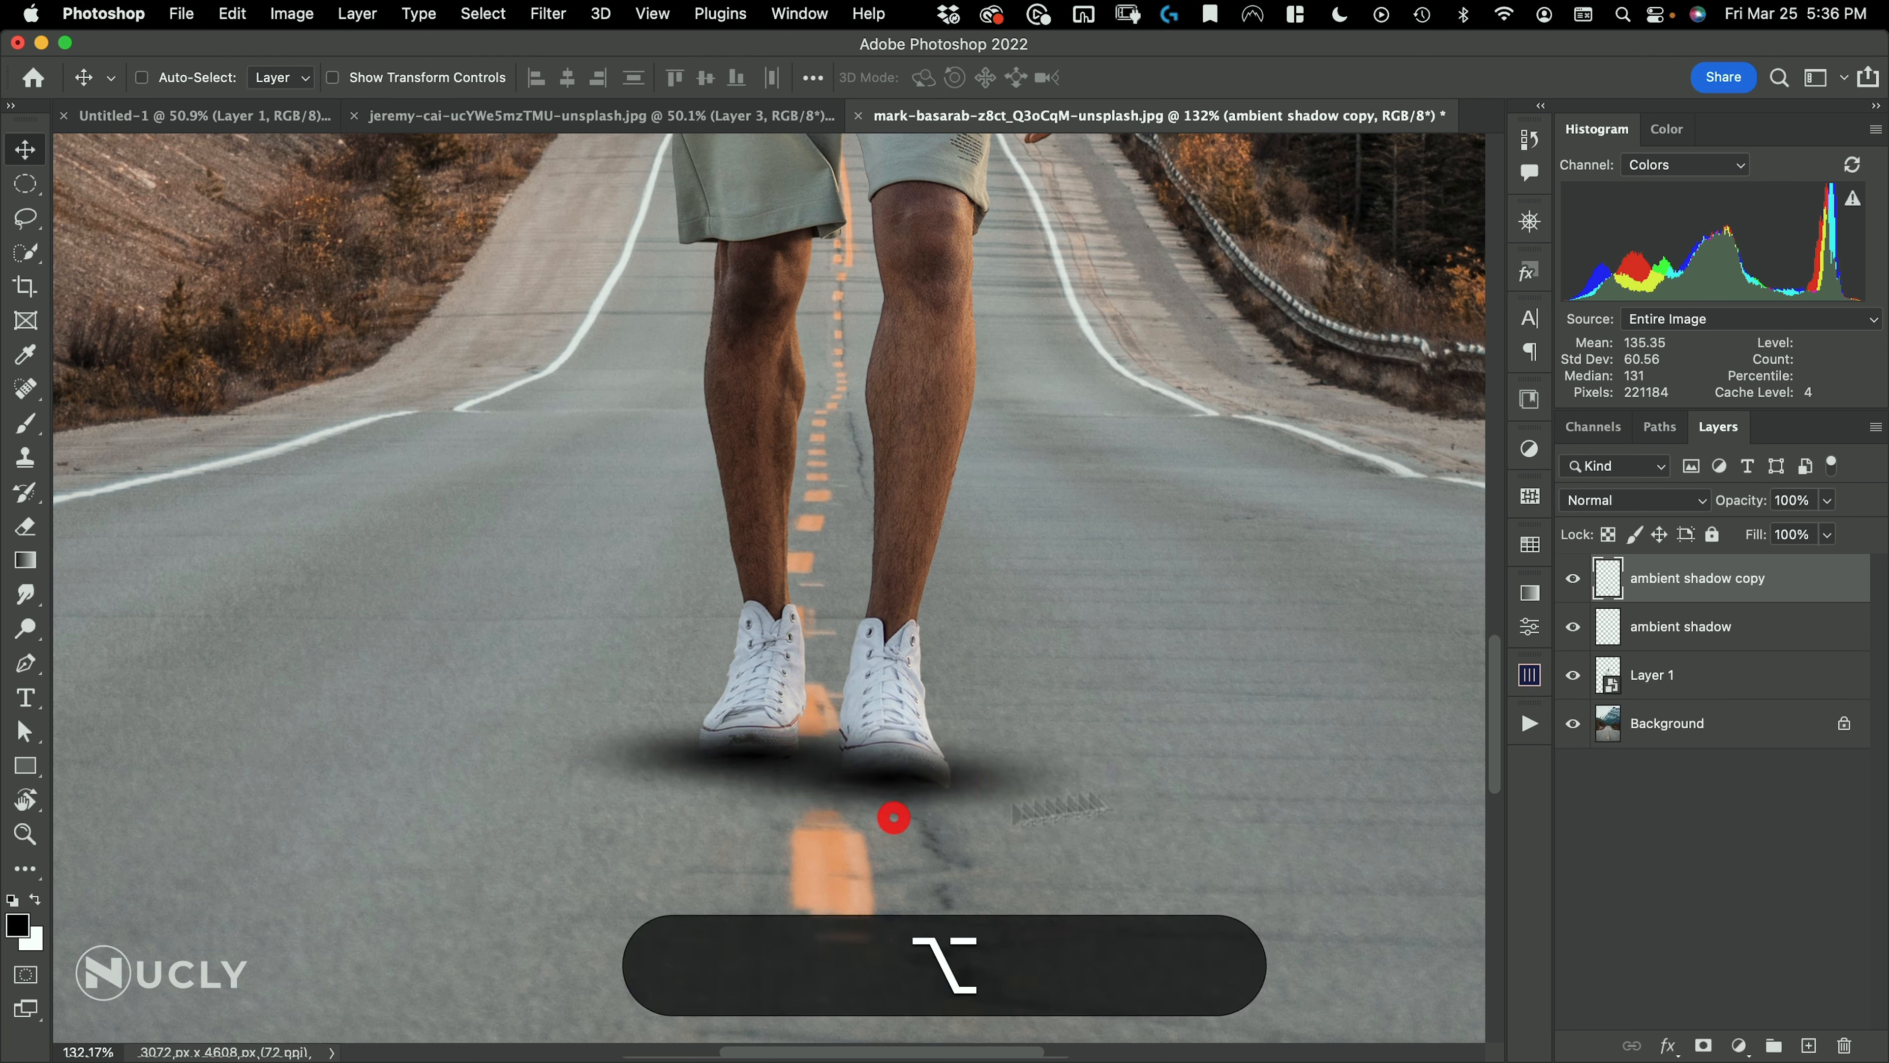
drag(1688, 629, 1741, 688)
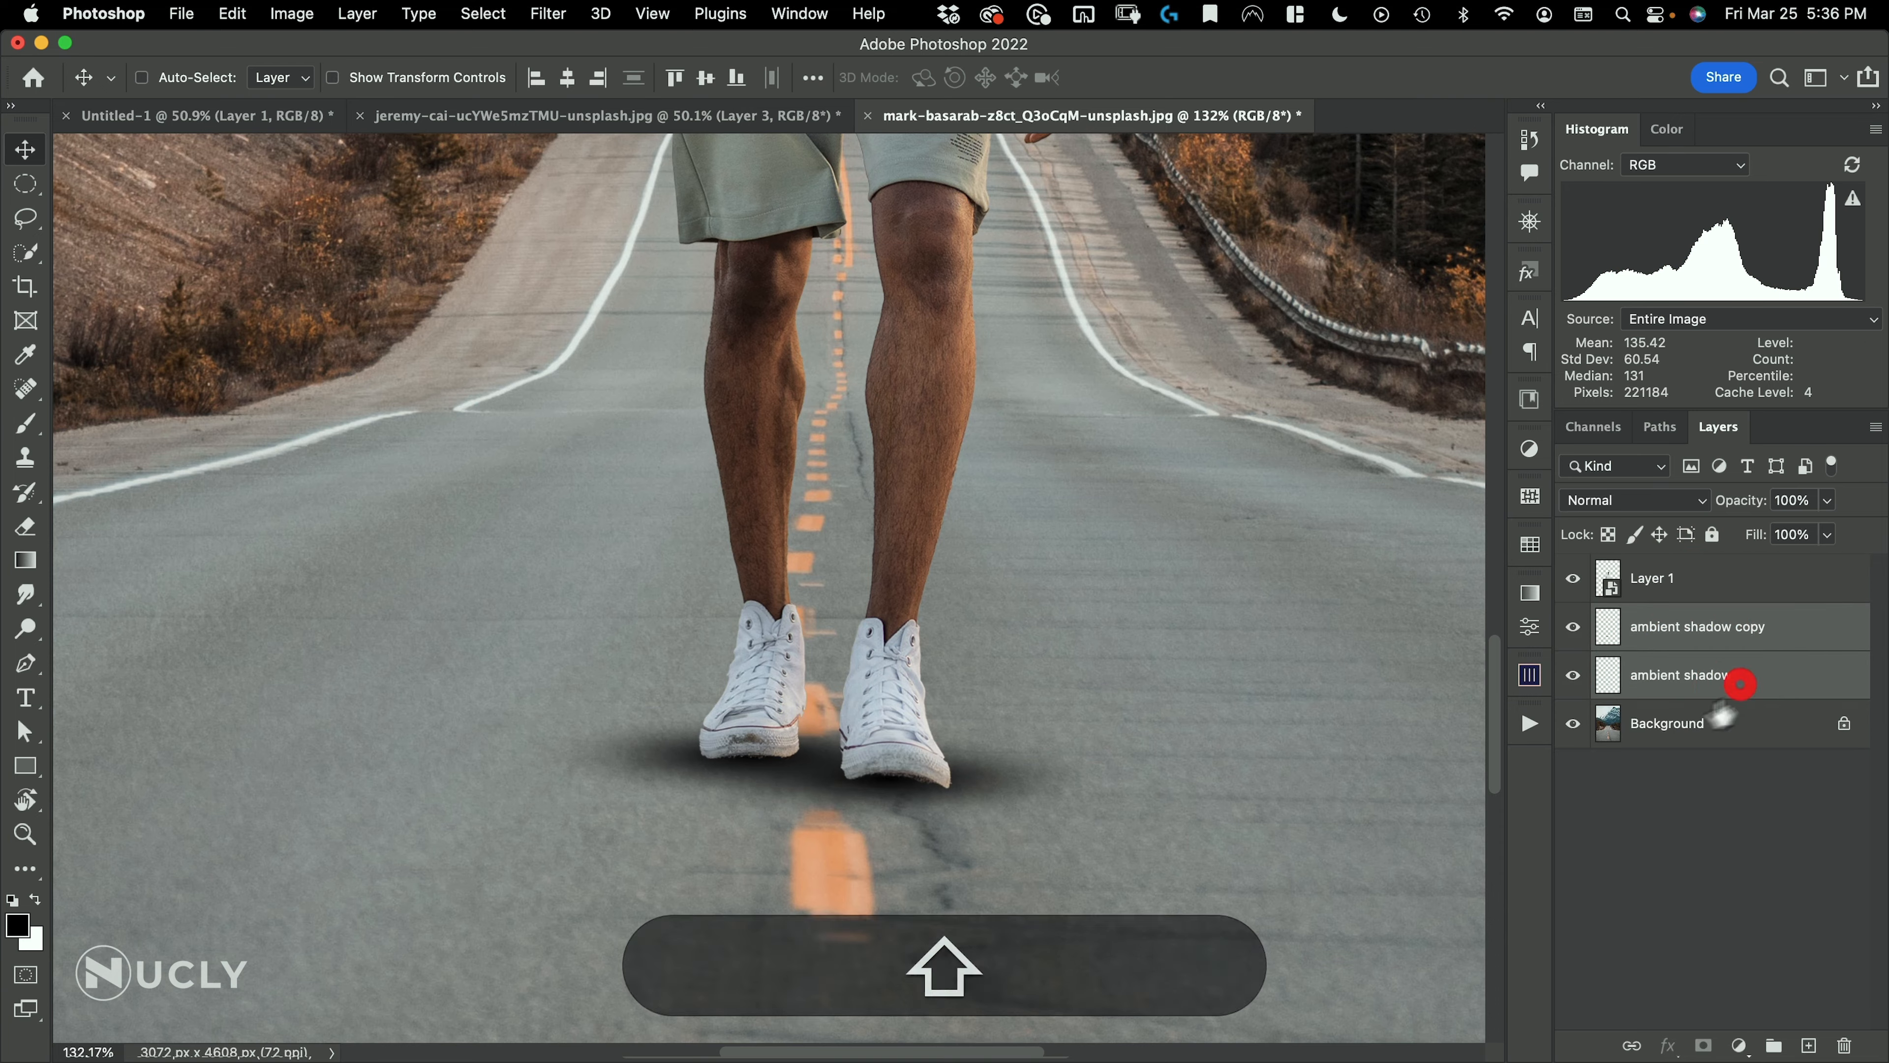
Group the two ambient shadow layers and lower the group's opacity to soften the shadow under the feet
drag(906, 572, 796, 670)
drag(1018, 740, 836, 838)
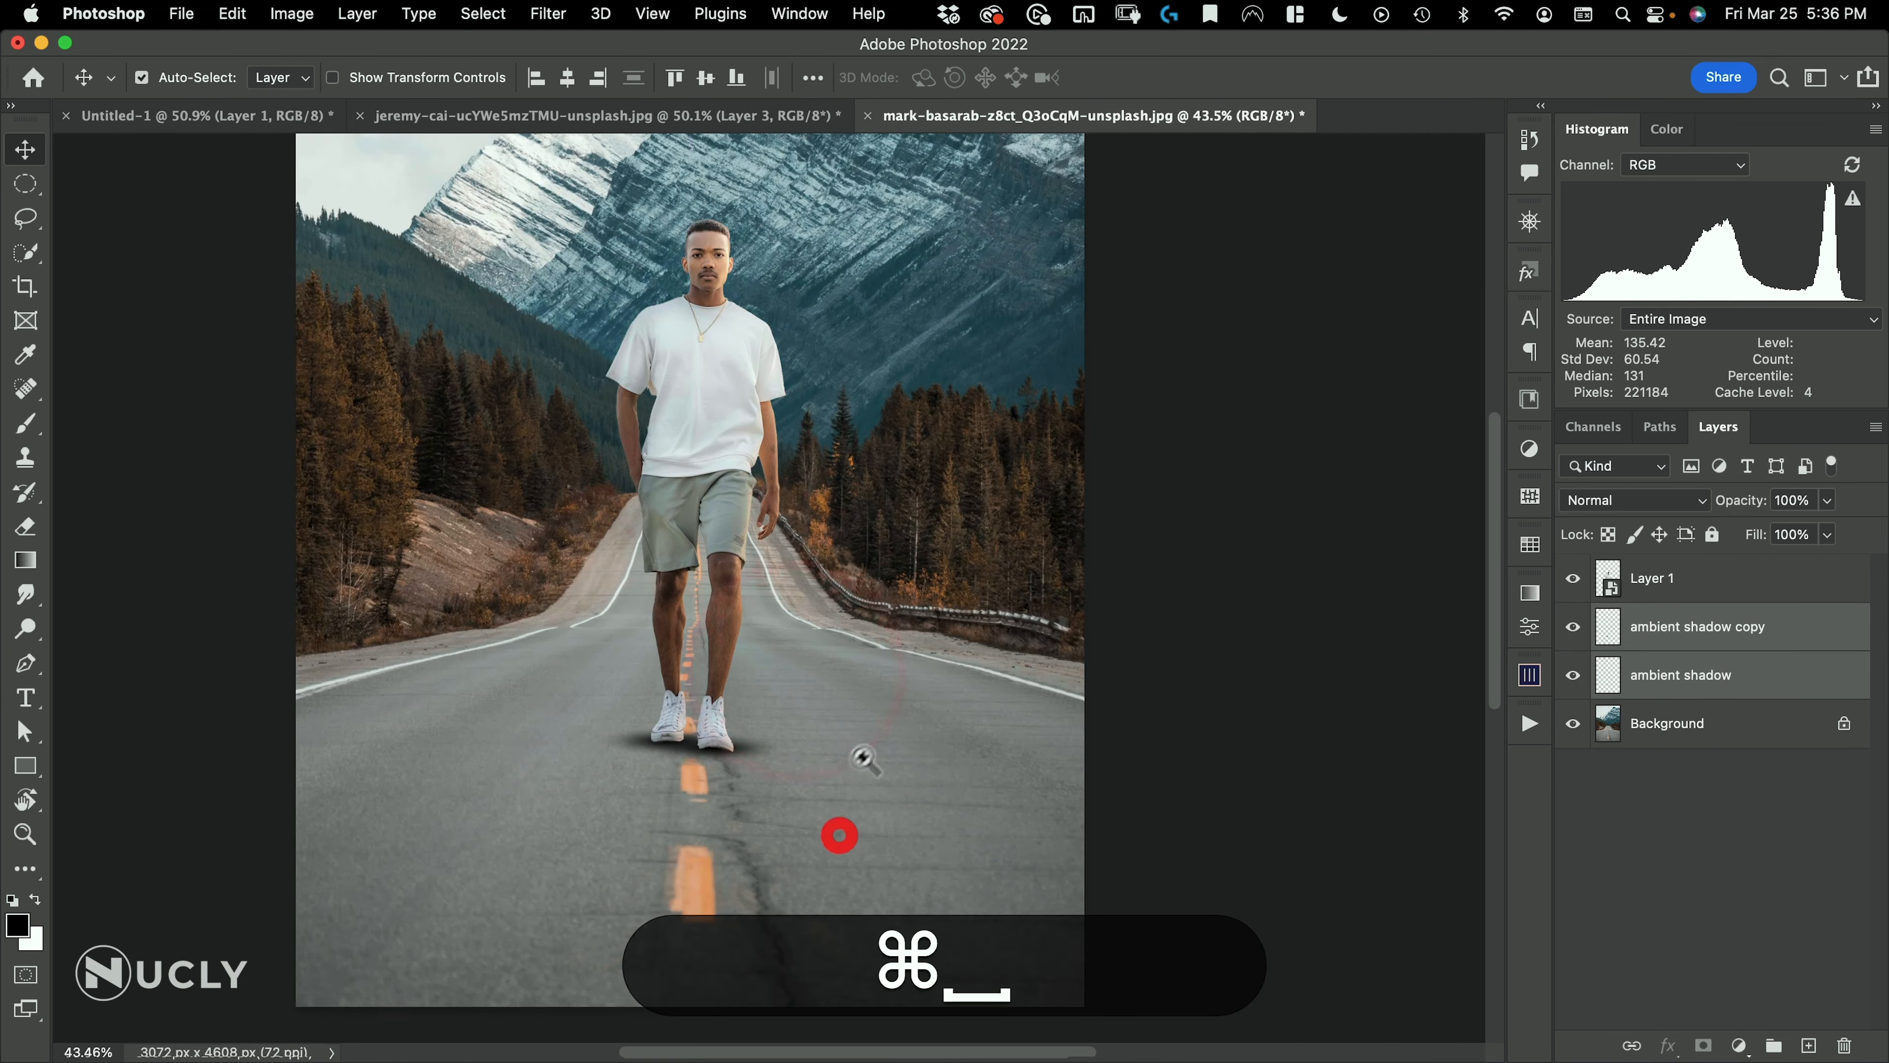
drag(867, 774, 914, 810)
key(super+g)
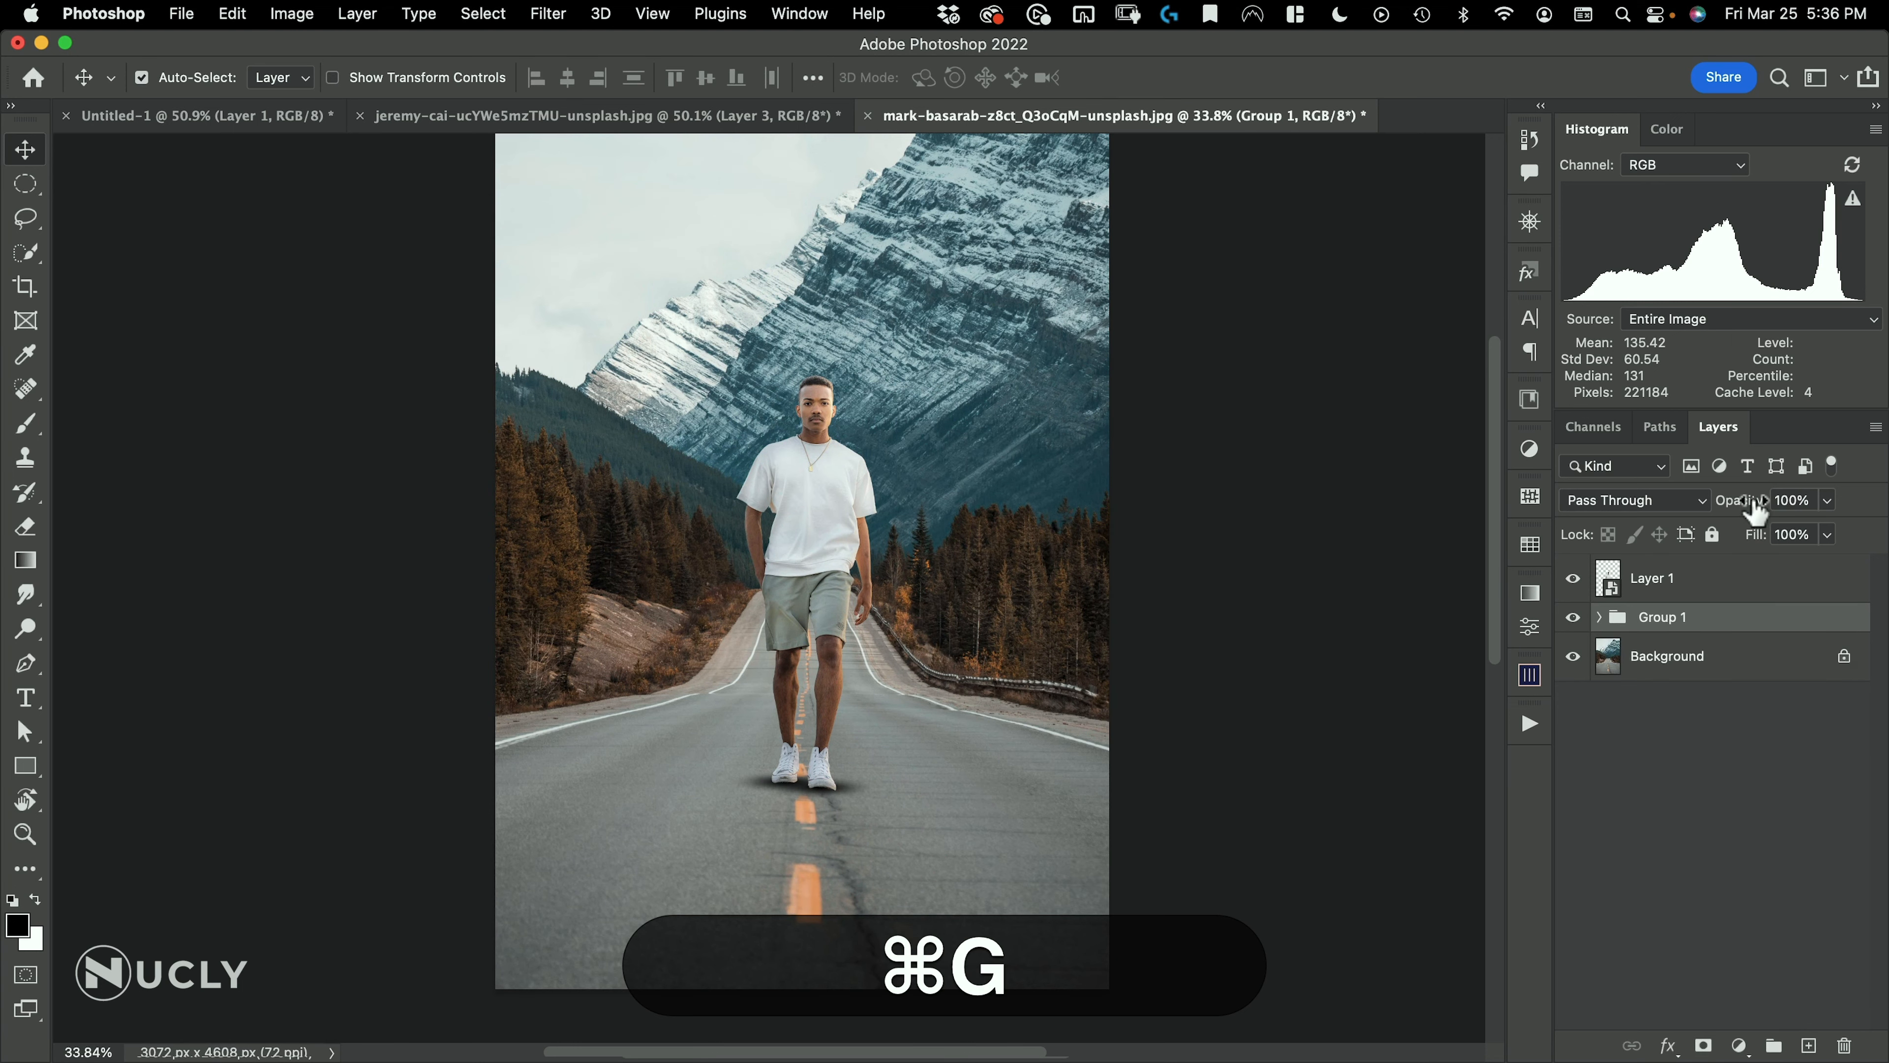
drag(1733, 512, 1705, 513)
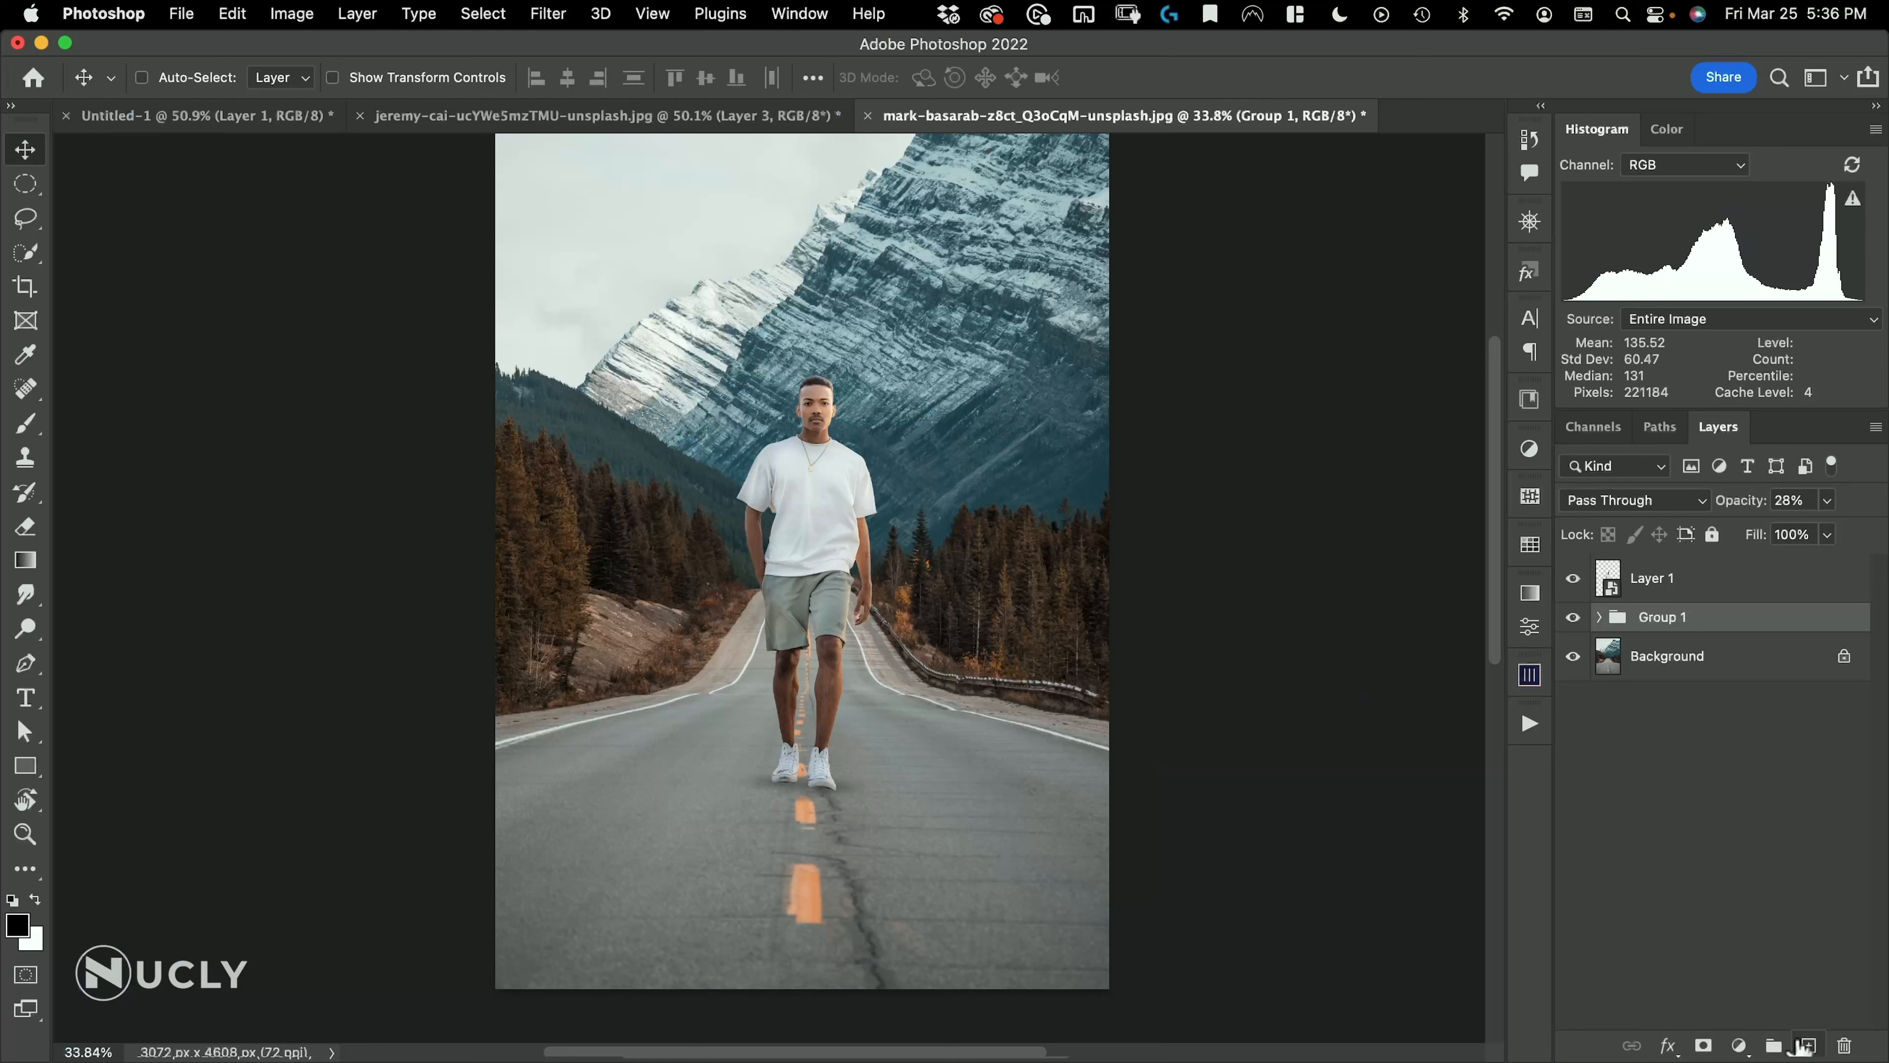
Add a new empty layer between the man's layer and the ambient shadow group for detail work around the shoes
click(1686, 641)
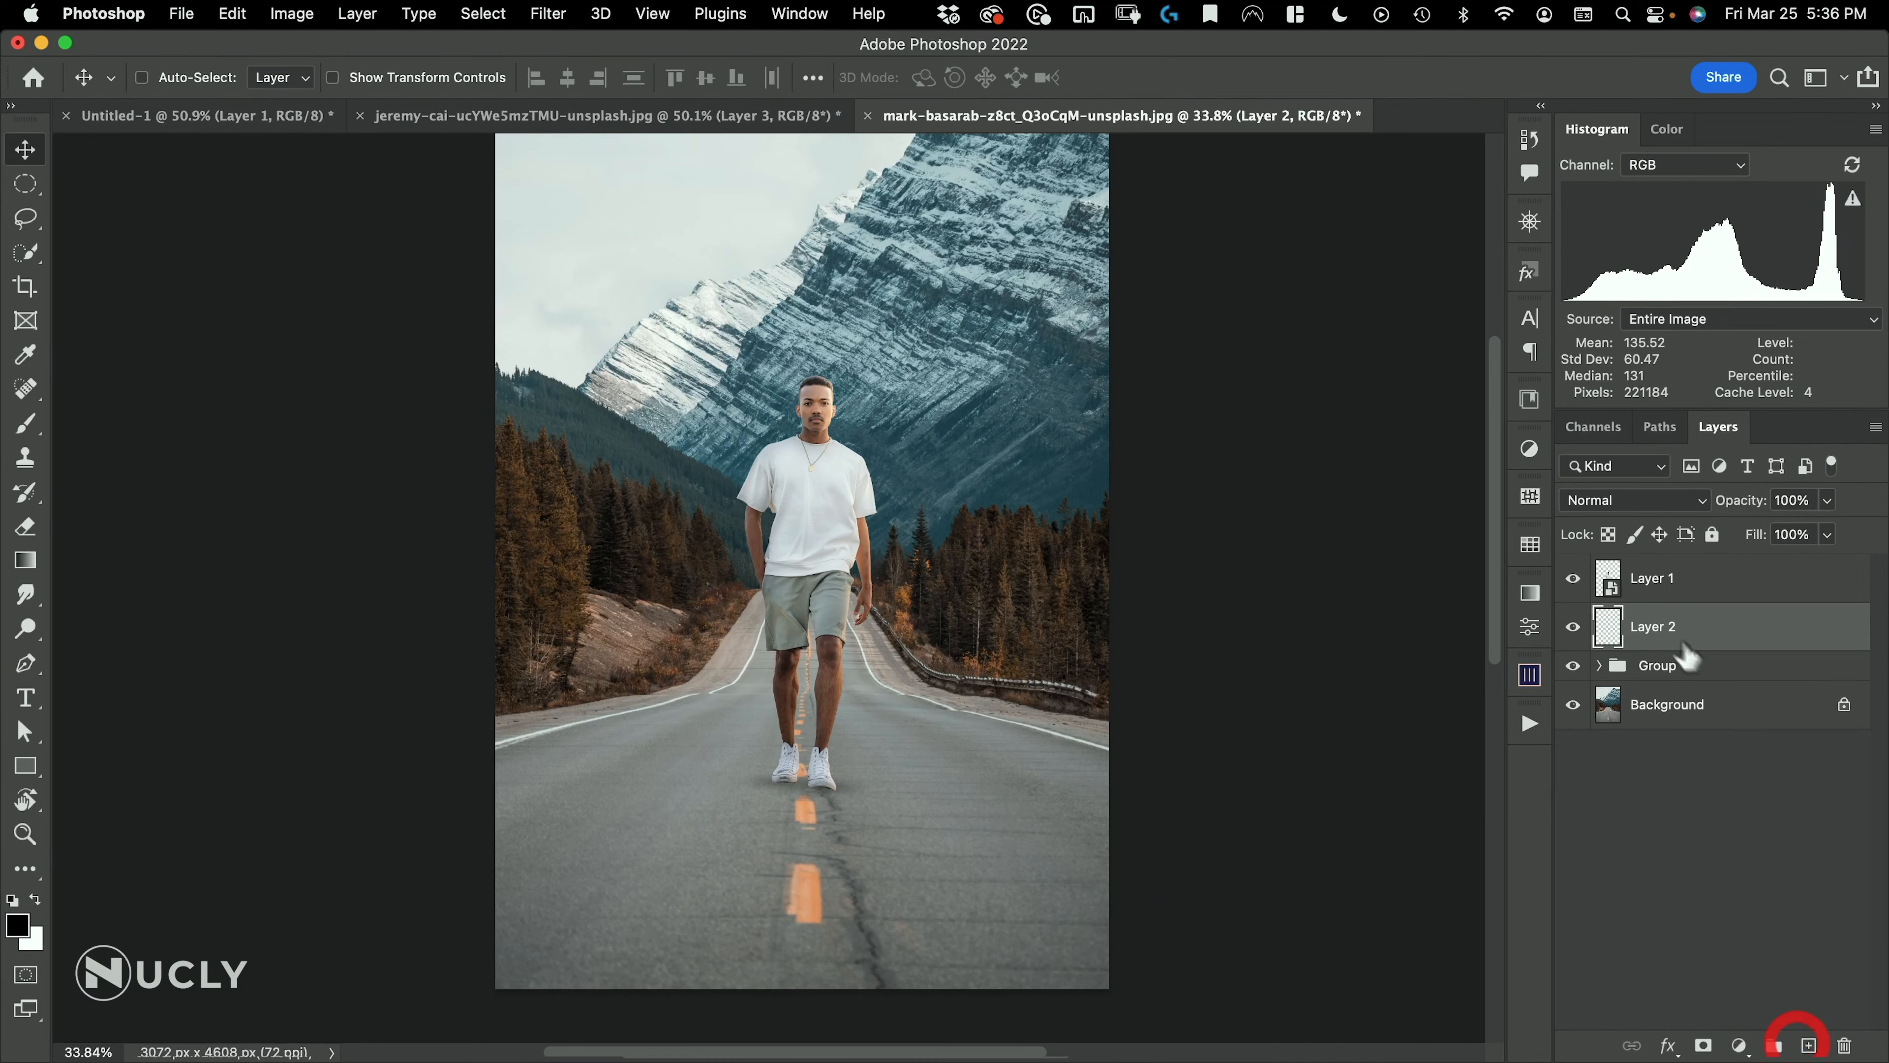
drag(774, 825, 925, 737)
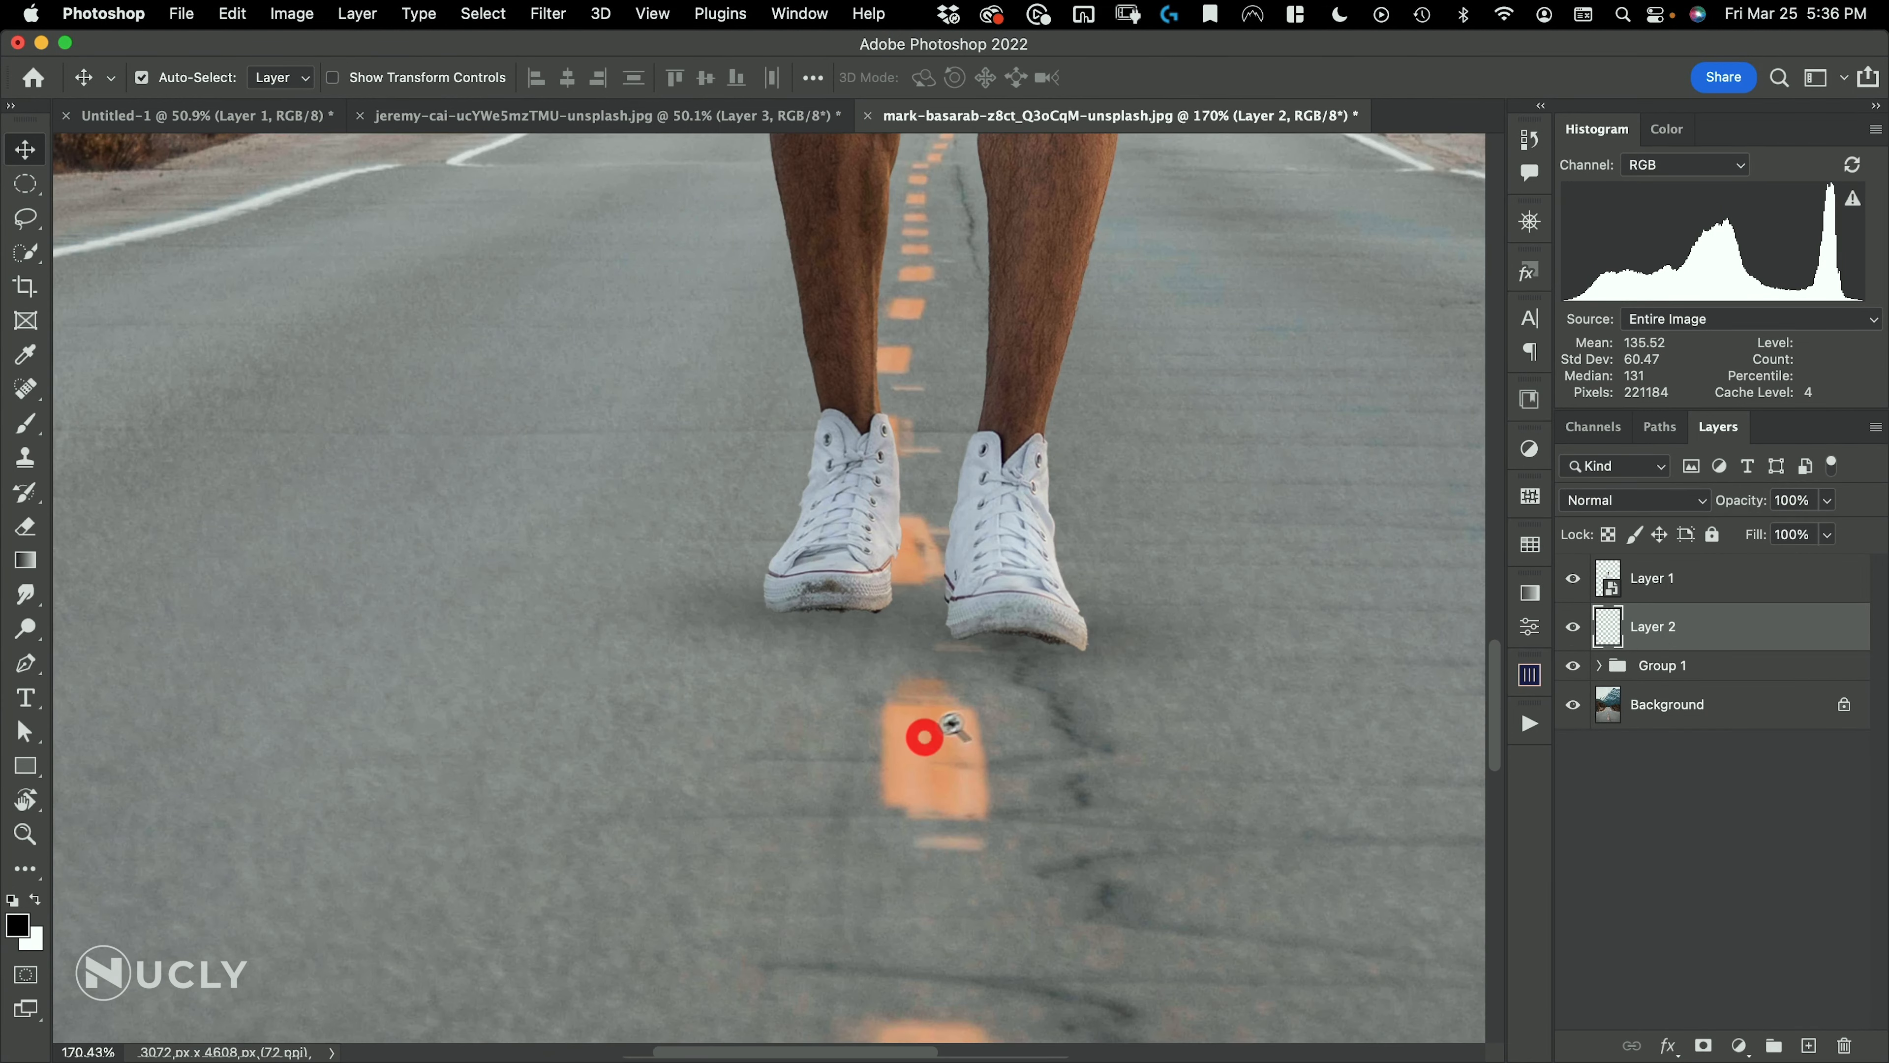
drag(1014, 679, 963, 700)
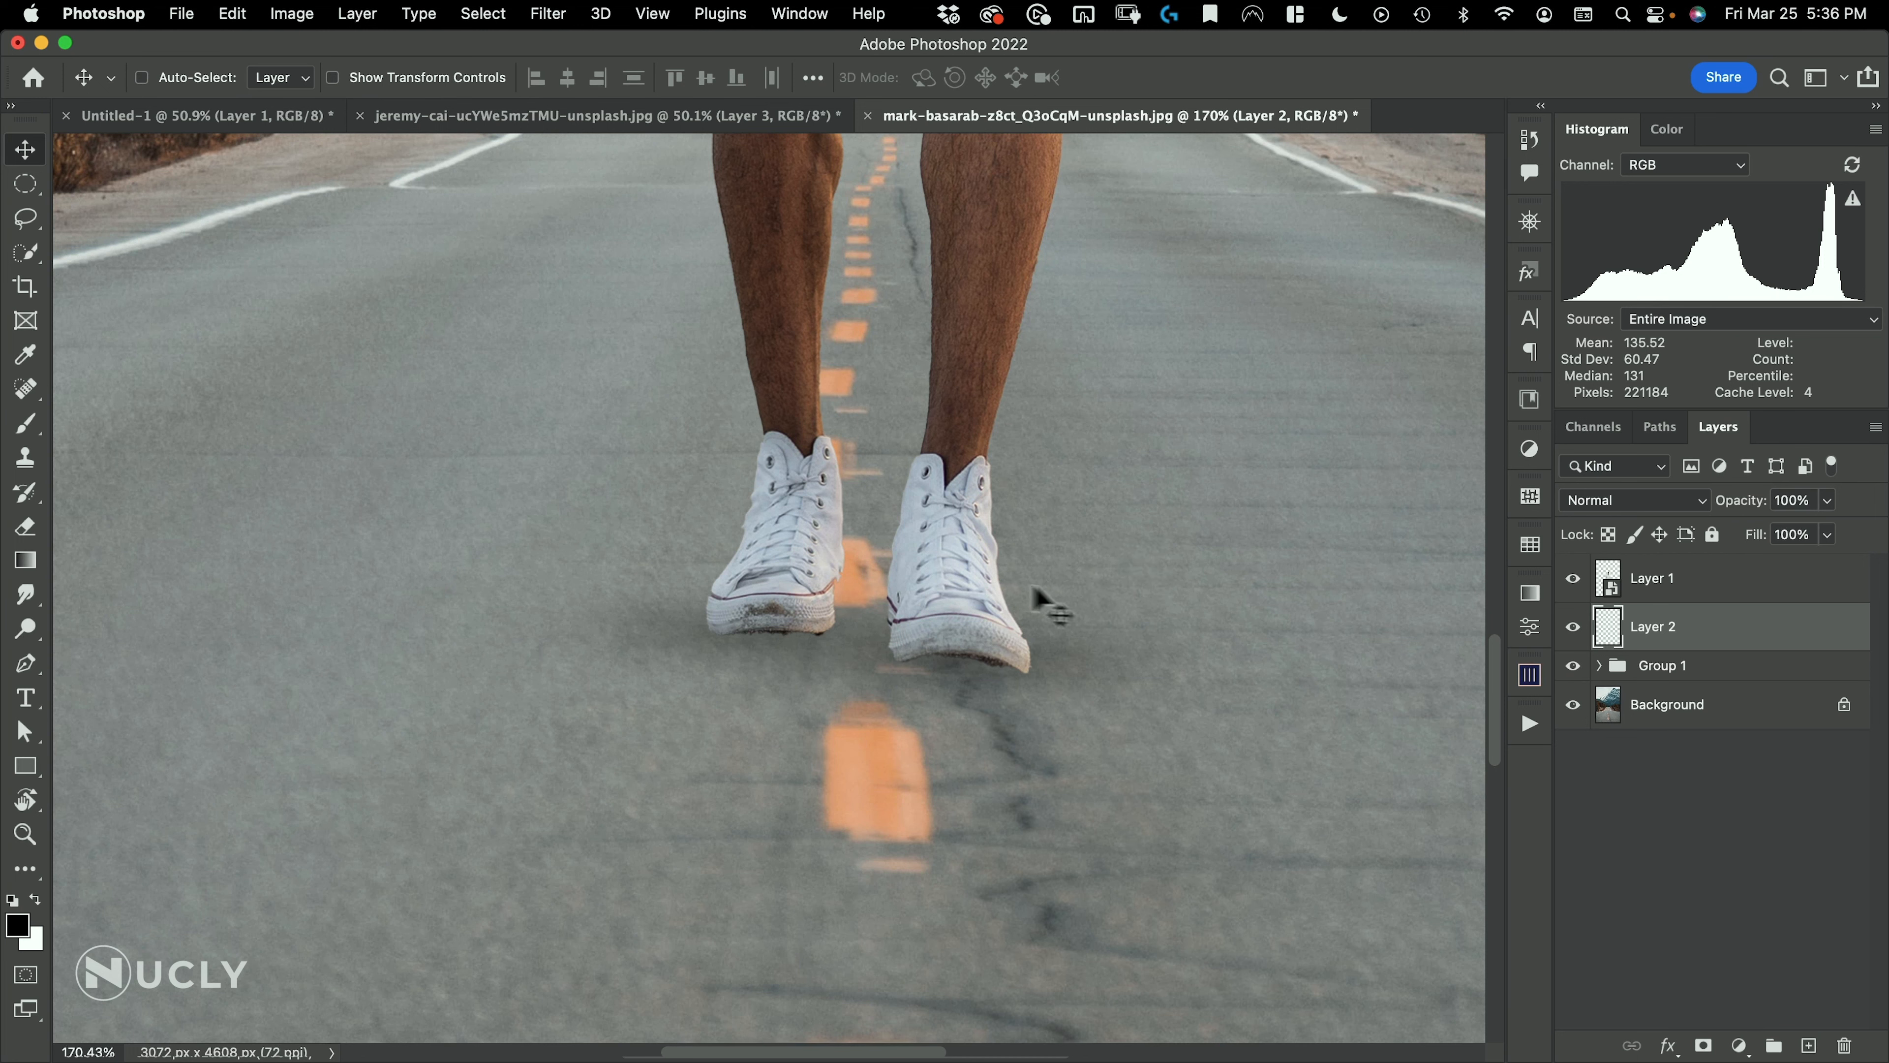
drag(922, 651, 967, 618)
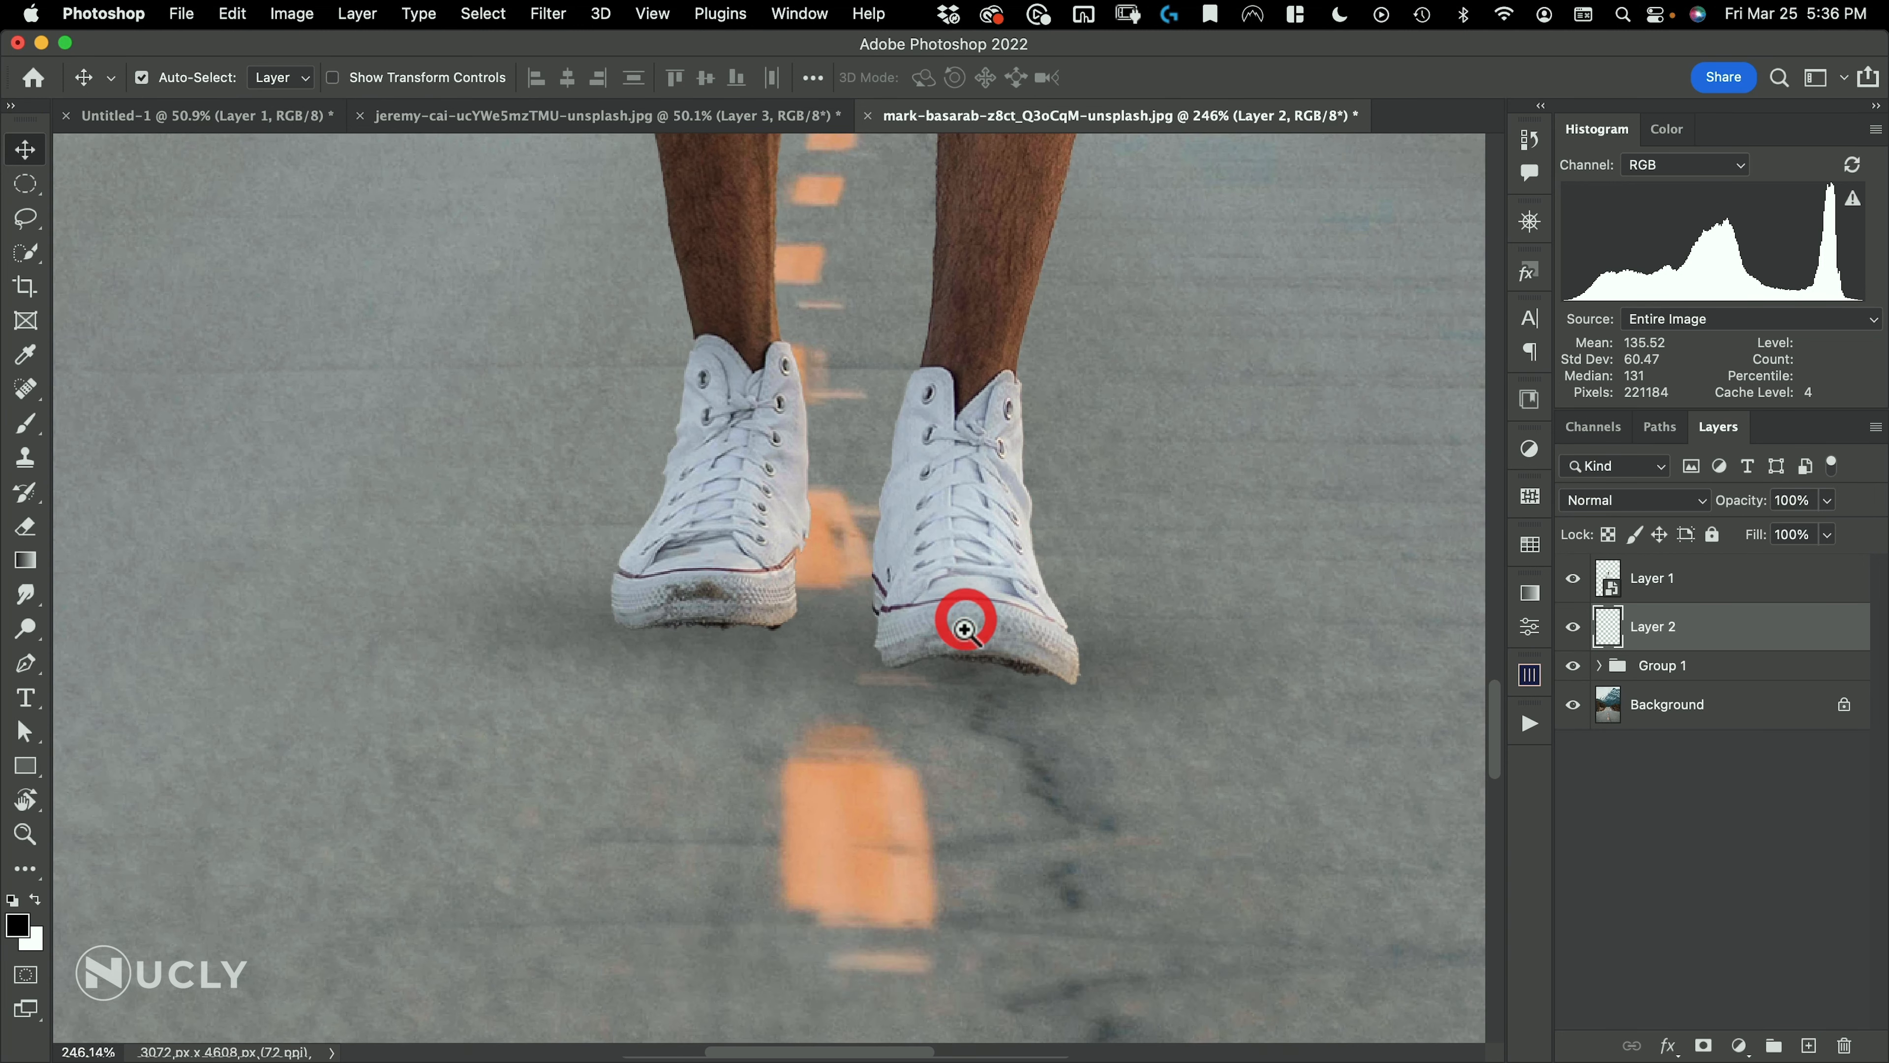
Choose the Soft Round Pressure Opacity brush from the General Brushes and reduce its size to about 210 px
key(b)
right_click(971, 647)
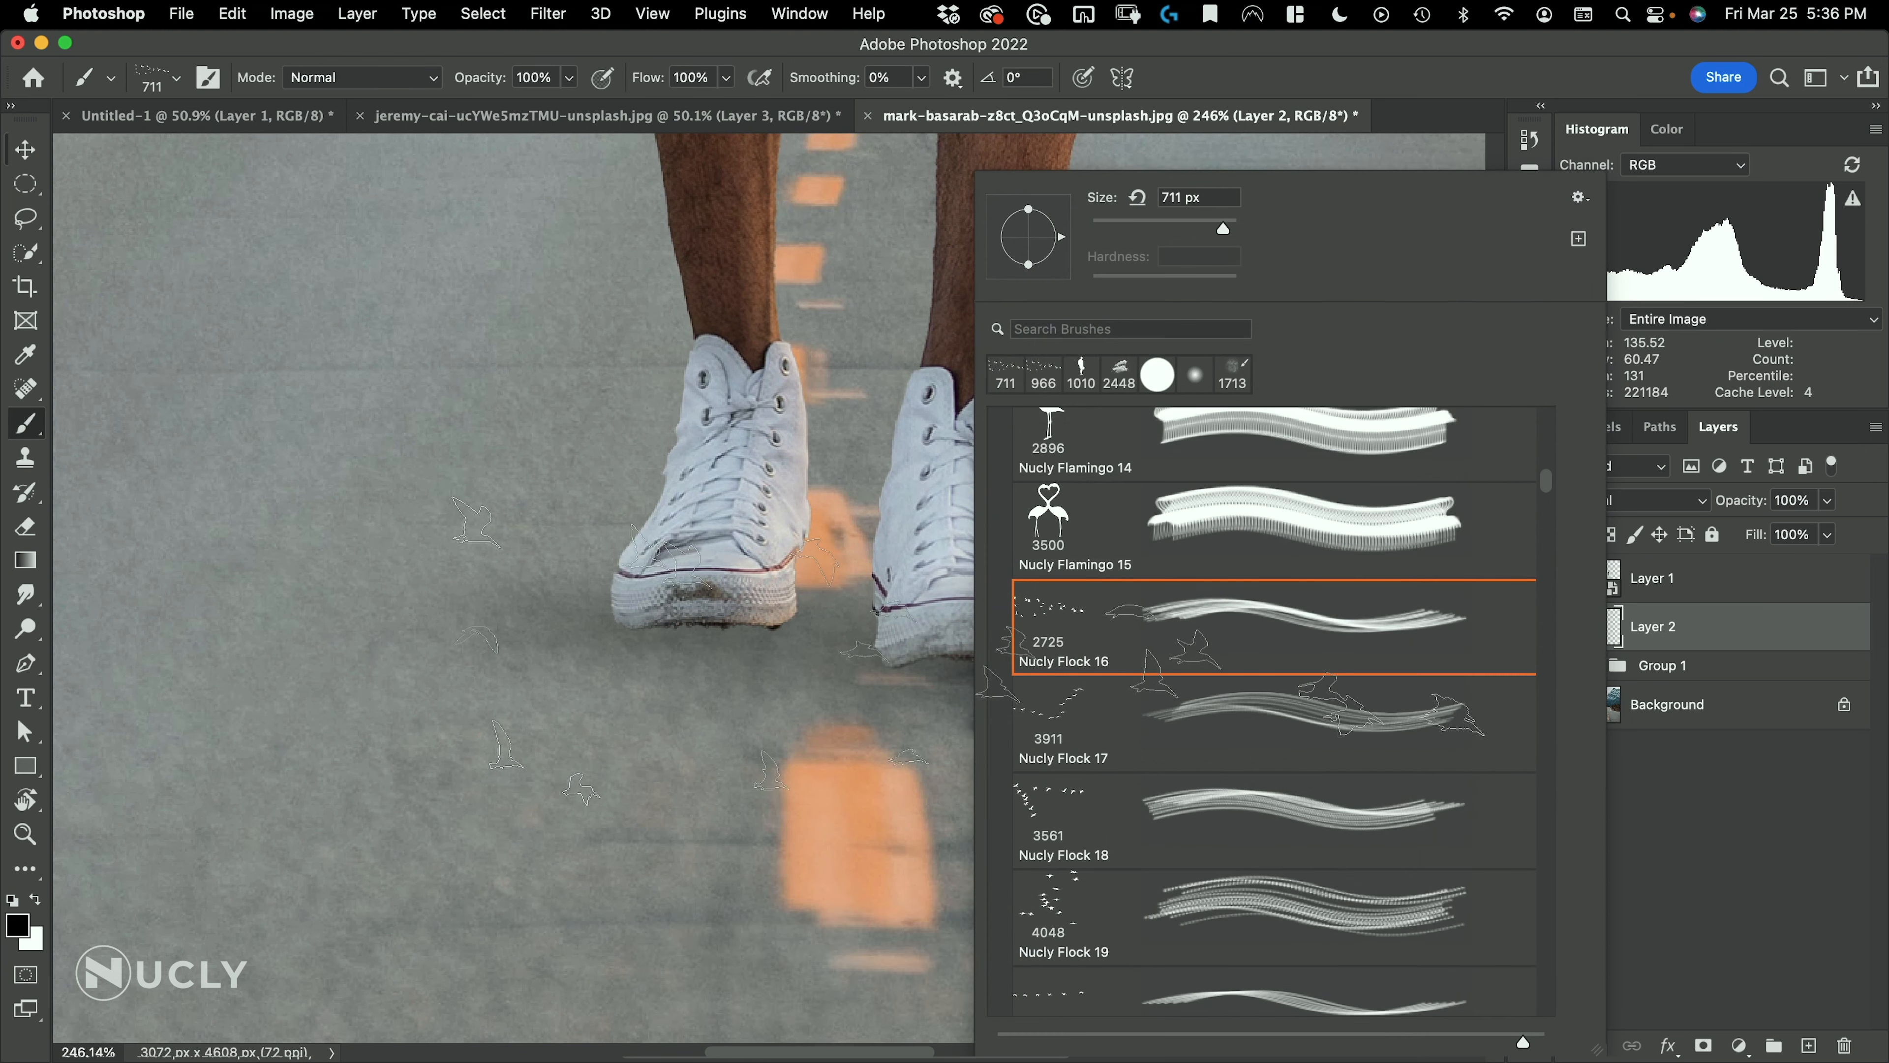
scroll(1031, 469, up, 10)
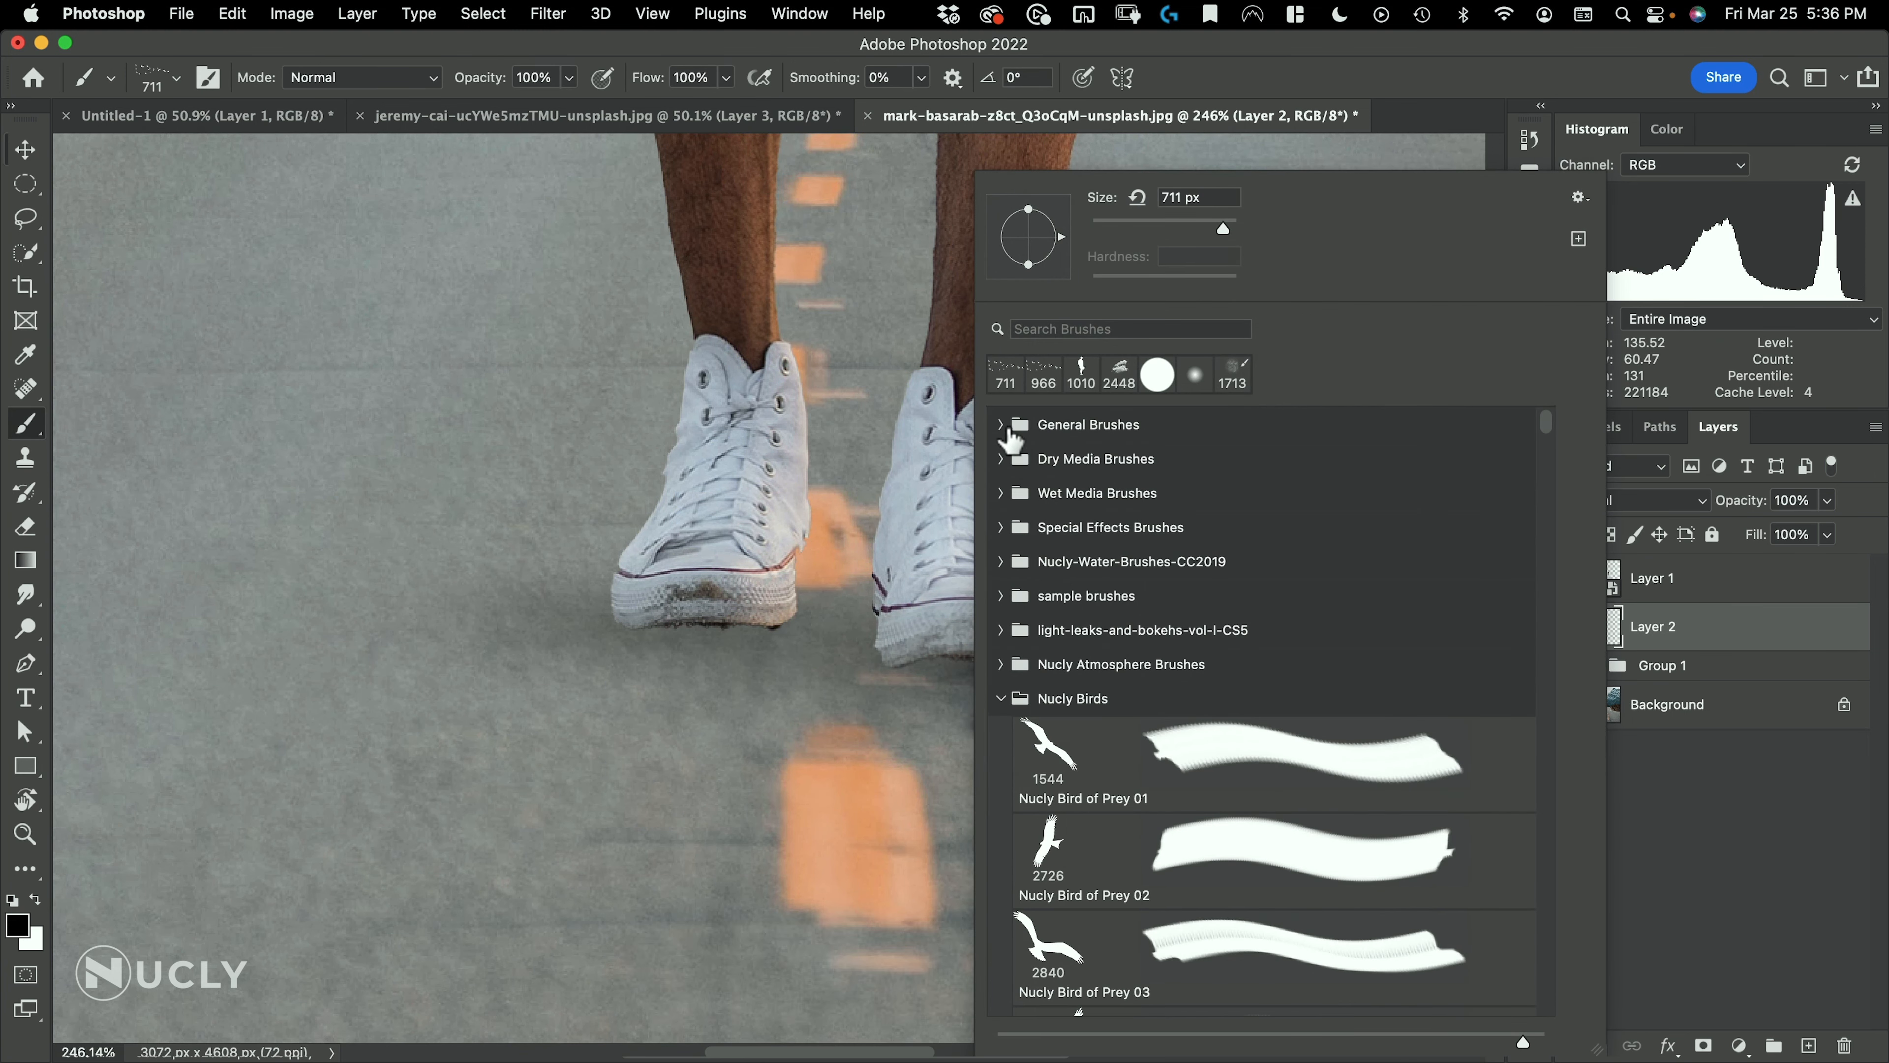
click(1000, 425)
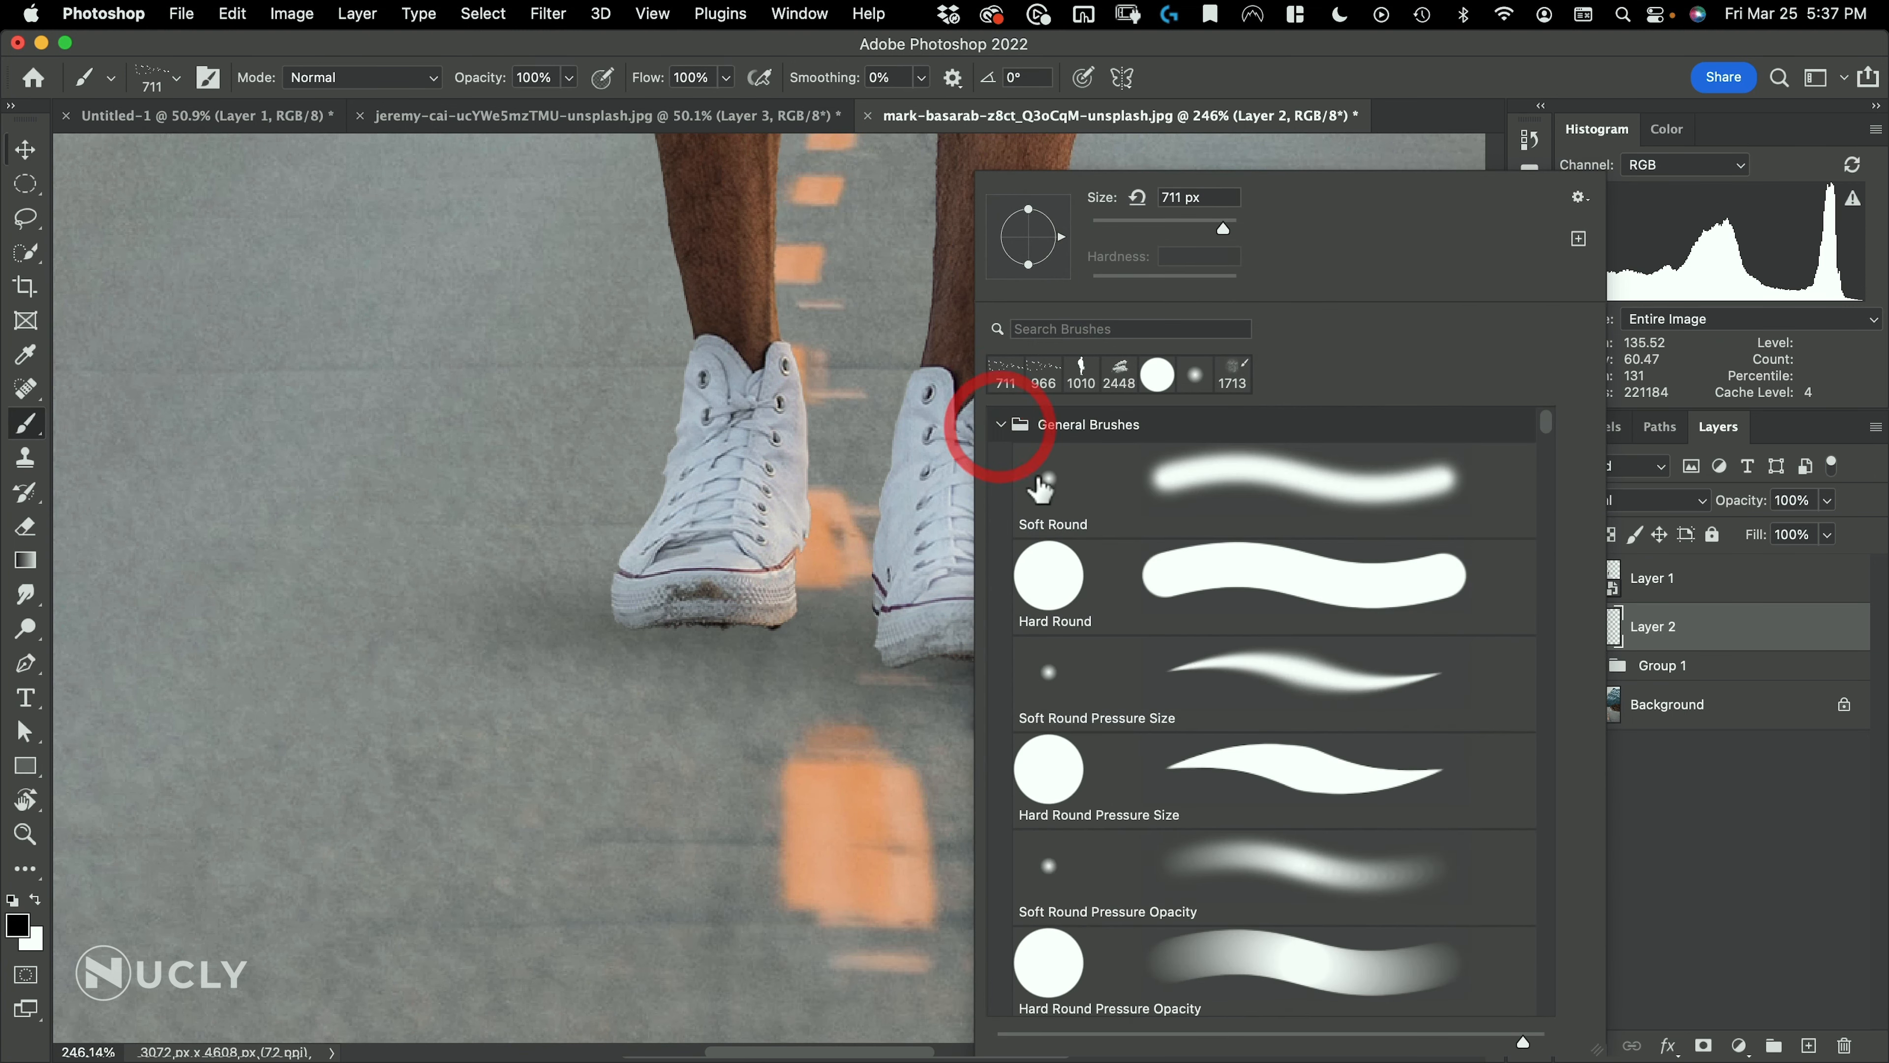
click(1136, 853)
click(1337, 83)
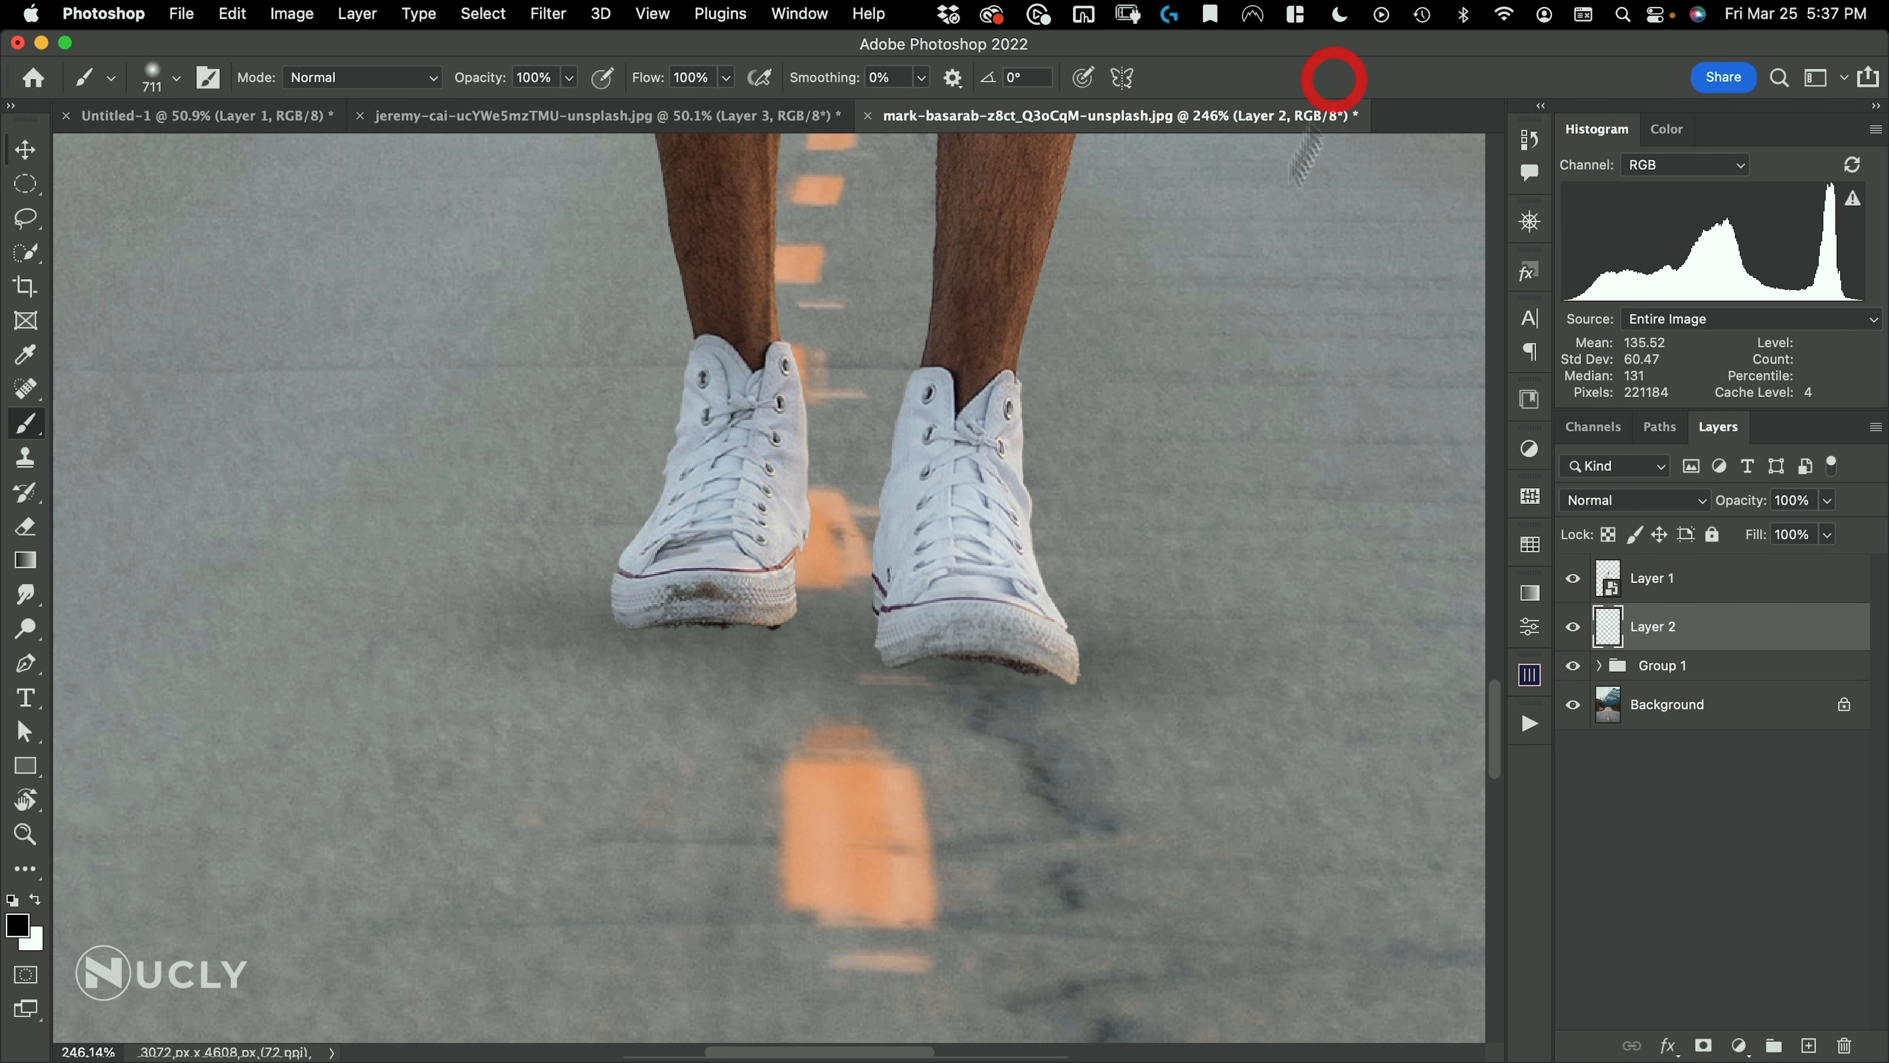
drag(993, 640, 264, 603)
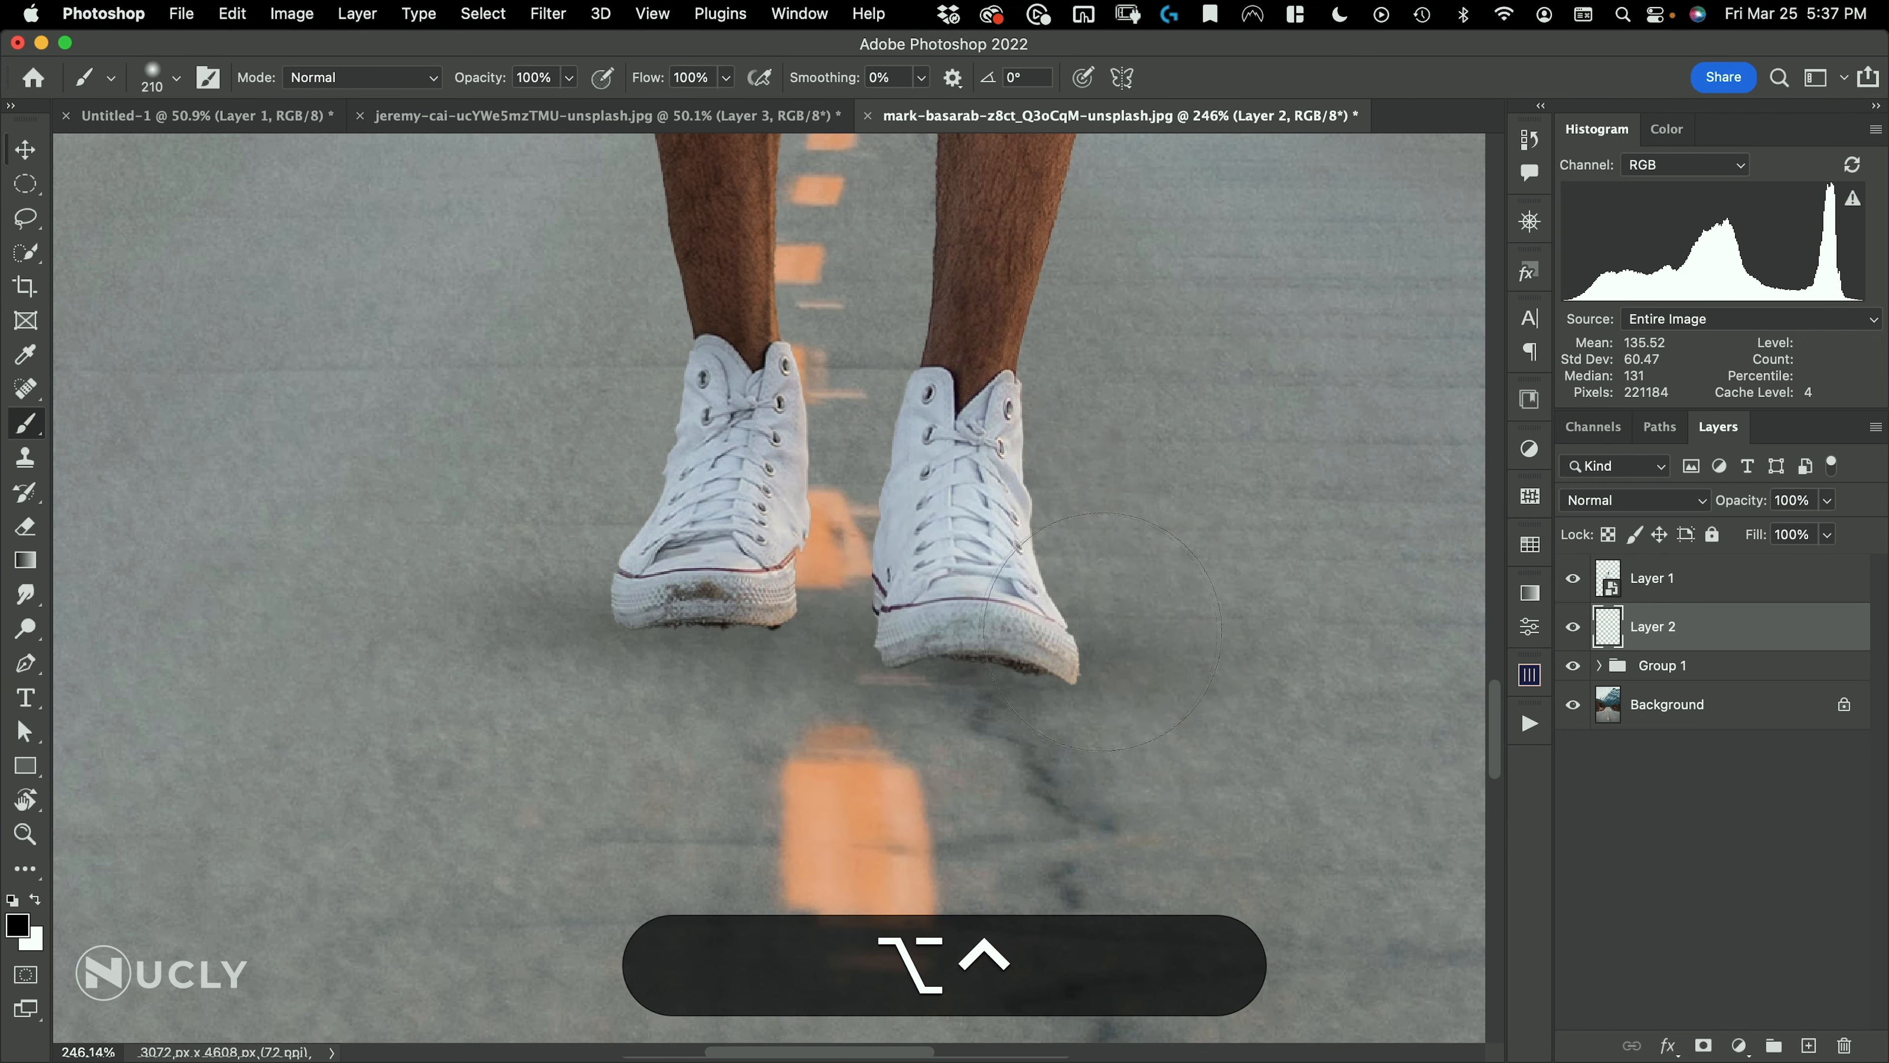
Paint black contact shadows tight beneath the soles of both shoes with the brush reduced to about 83 px
mouse_move(1099, 632)
mouse_down()
mouse_move(874, 616)
mouse_move(917, 610)
mouse_up()
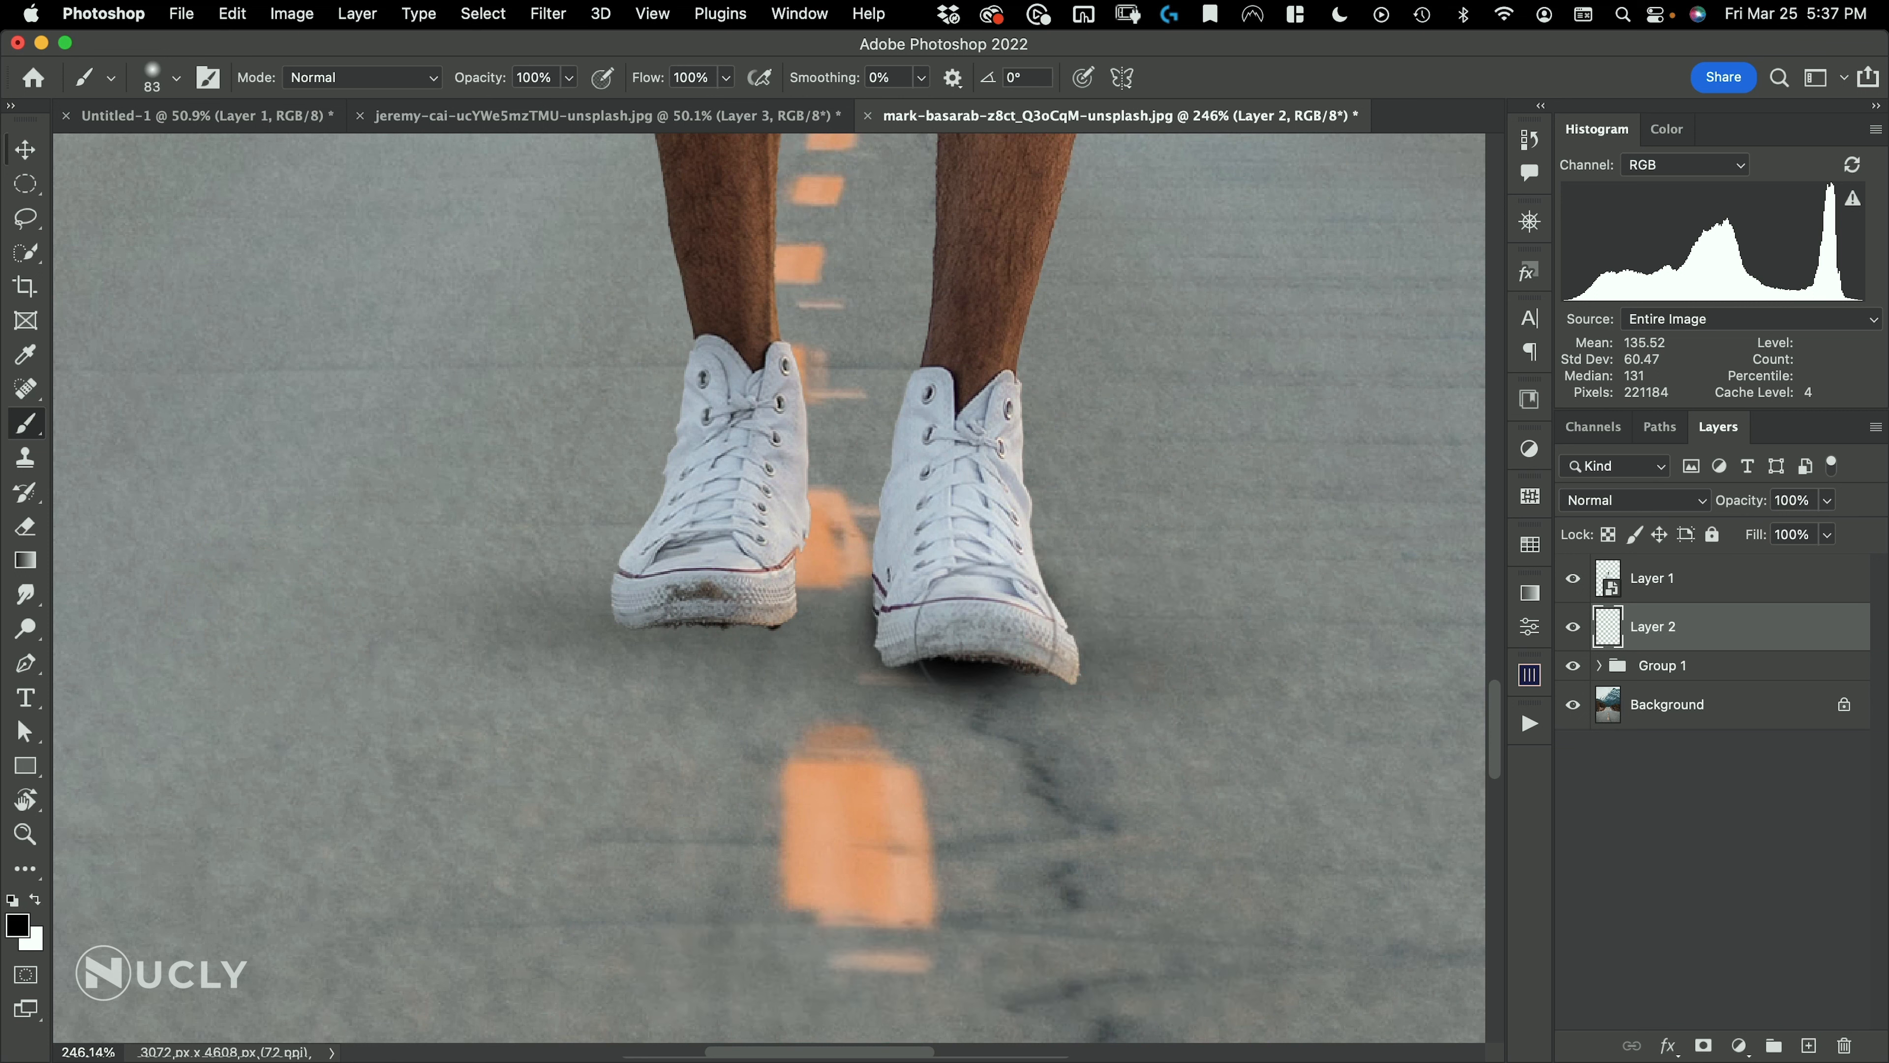
mouse_move(960, 616)
mouse_down()
mouse_move(957, 634)
mouse_move(941, 620)
mouse_up()
mouse_move(681, 552)
mouse_down()
mouse_move(672, 578)
mouse_move(731, 592)
mouse_move(705, 593)
mouse_up()
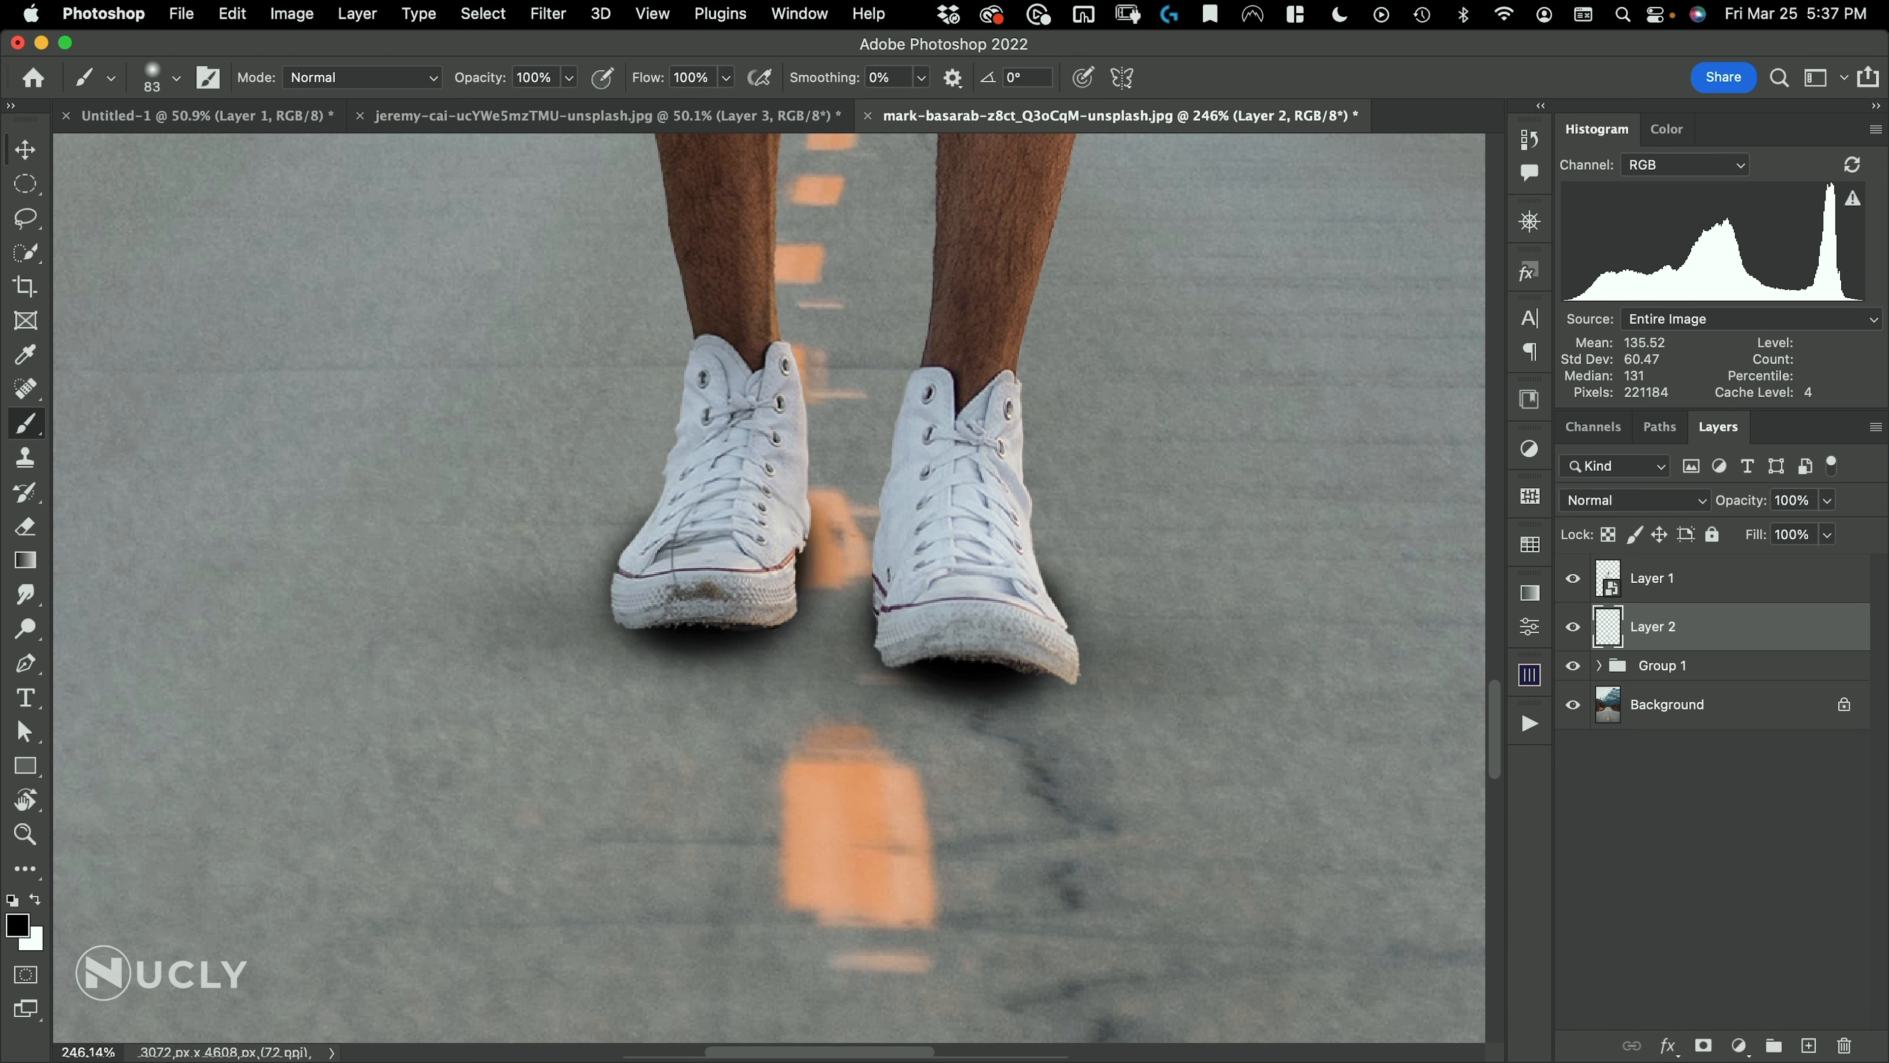
Soften the painted contact shadows around both shoes with the Eraser at about 121 px
key(e)
drag(745, 527, 800, 522)
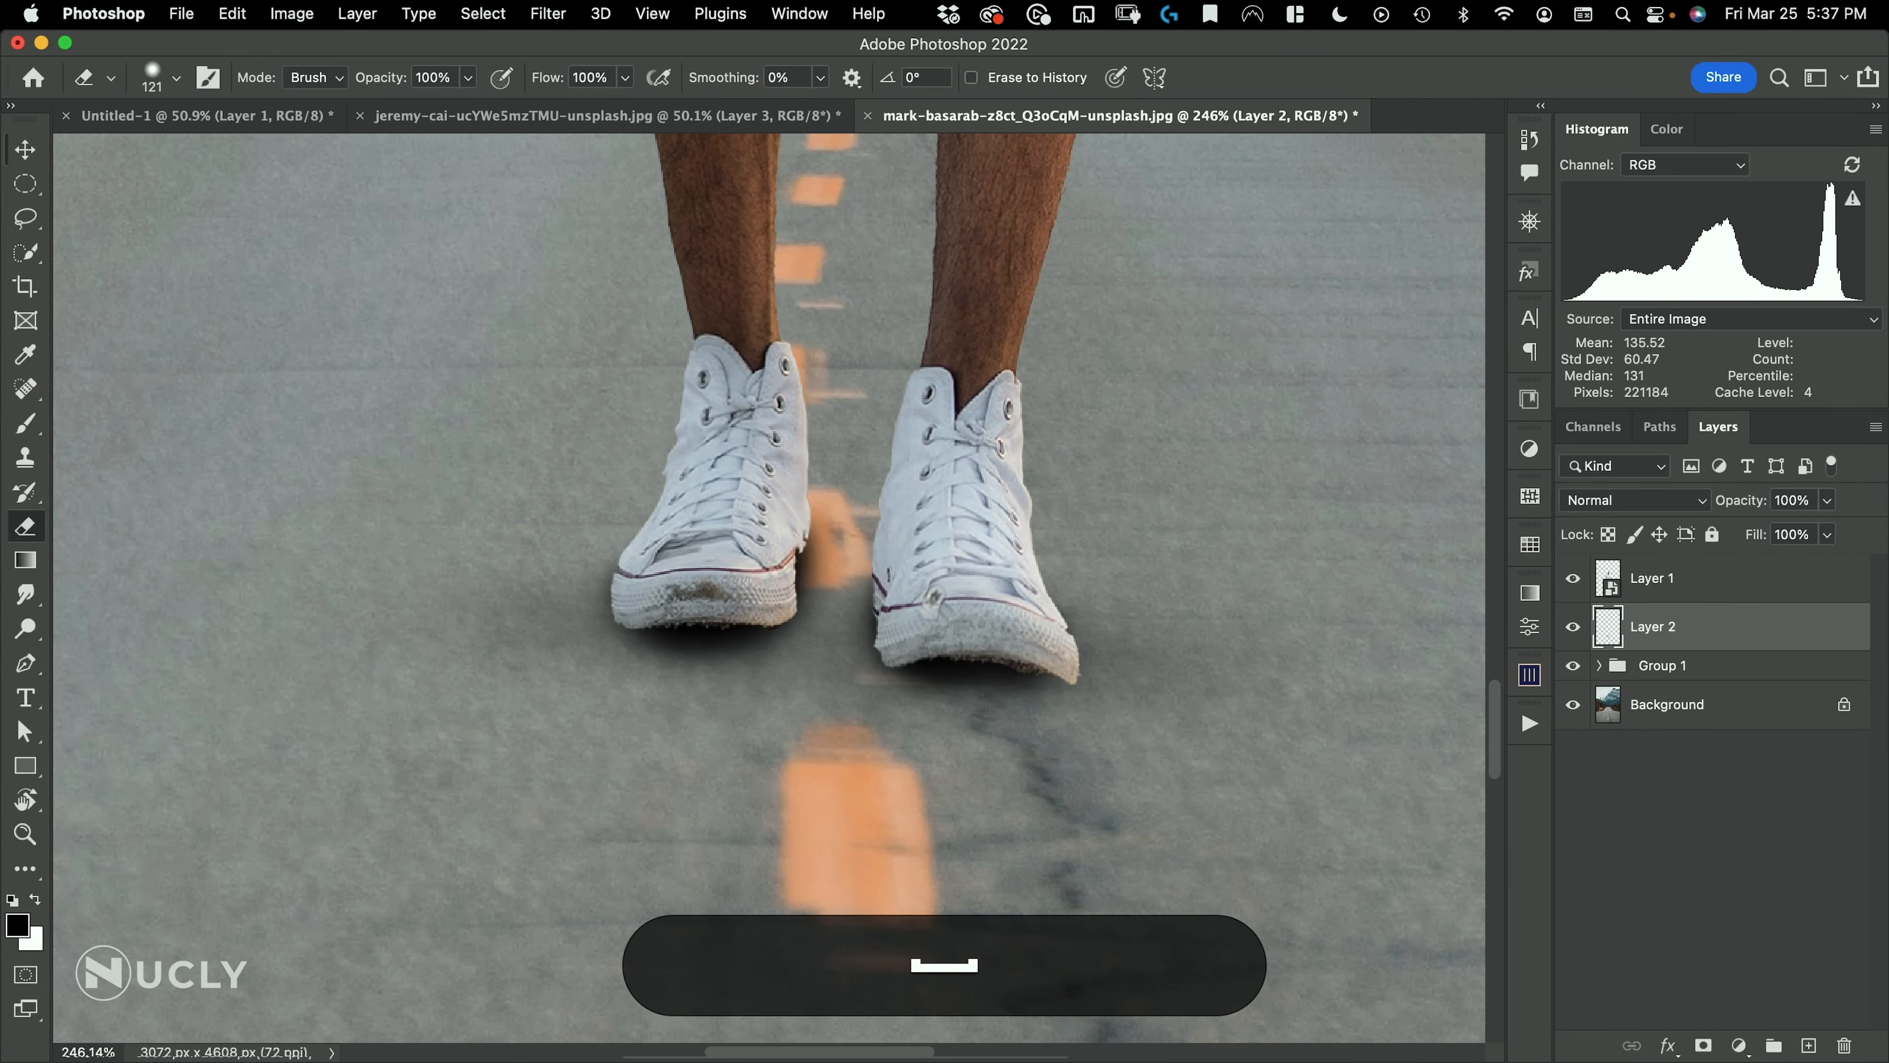
drag(945, 580, 779, 653)
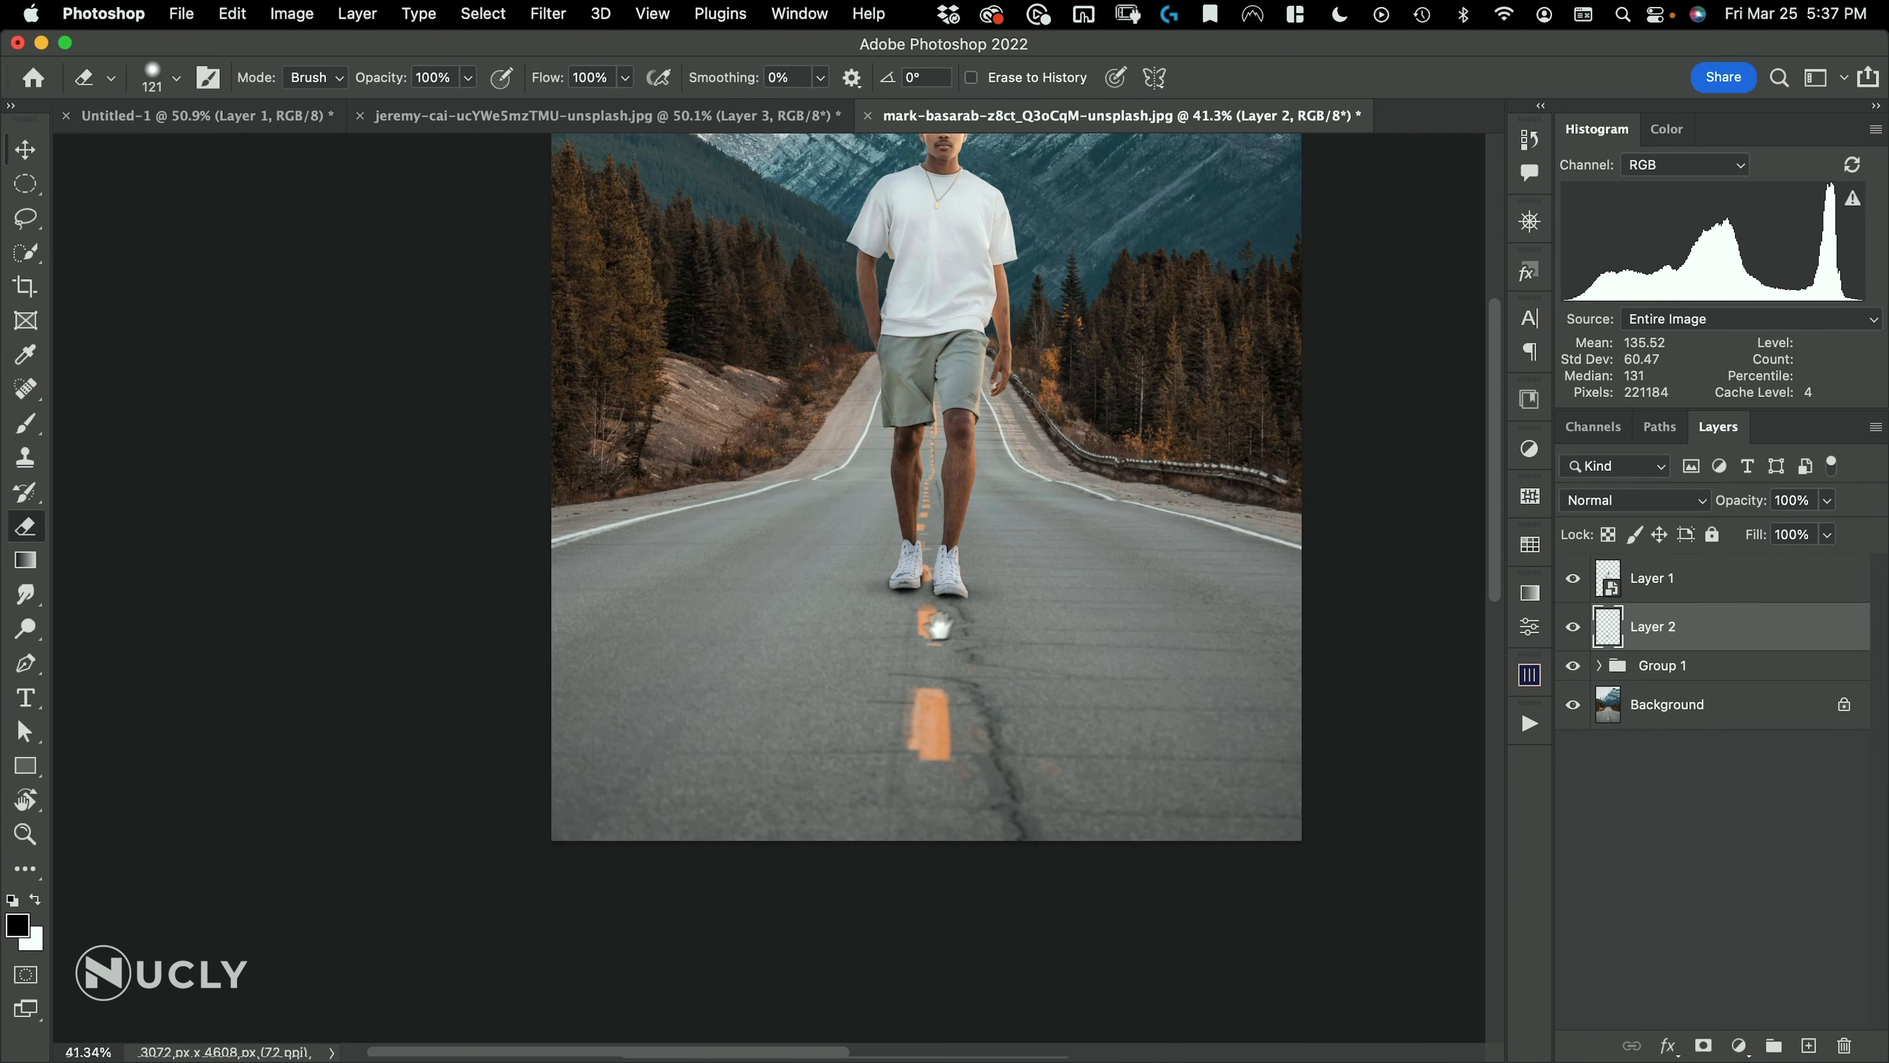
drag(969, 634, 855, 753)
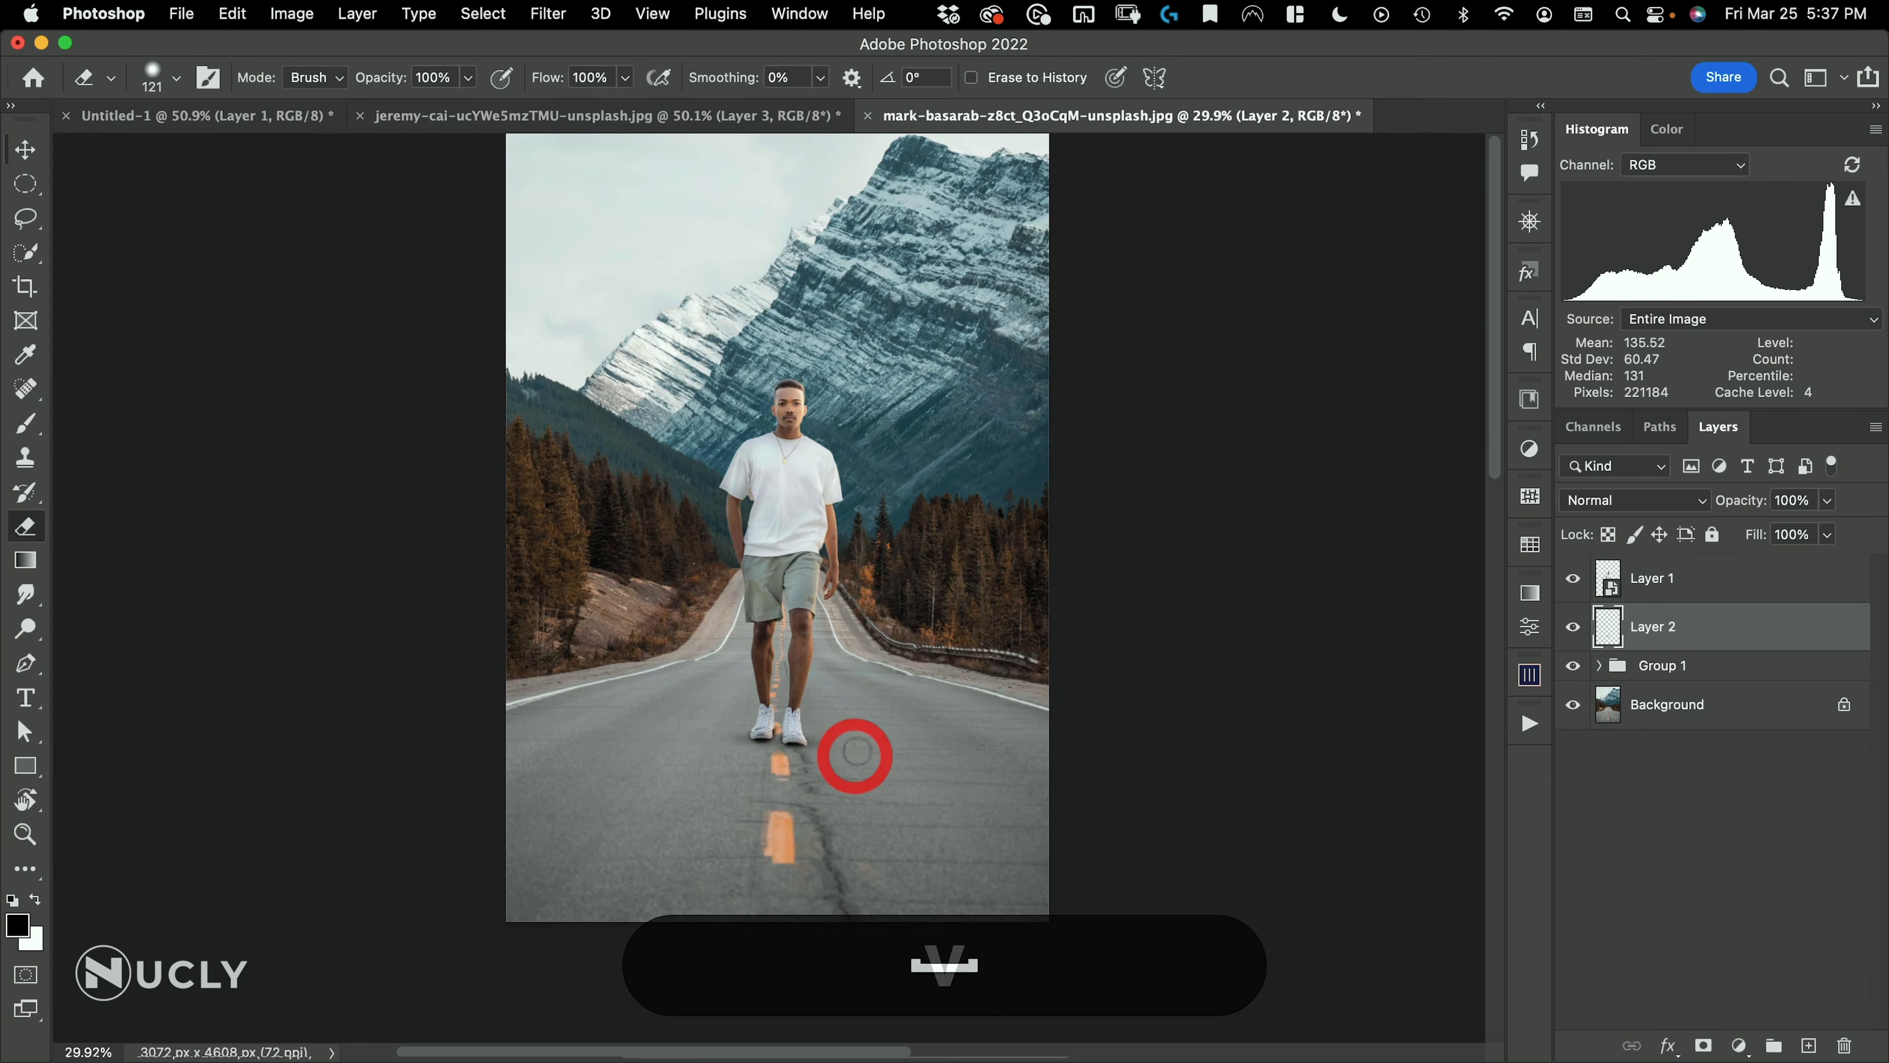
Load the man's silhouette as a selection from his layer and make the contact shadow layer below it active
key(v)
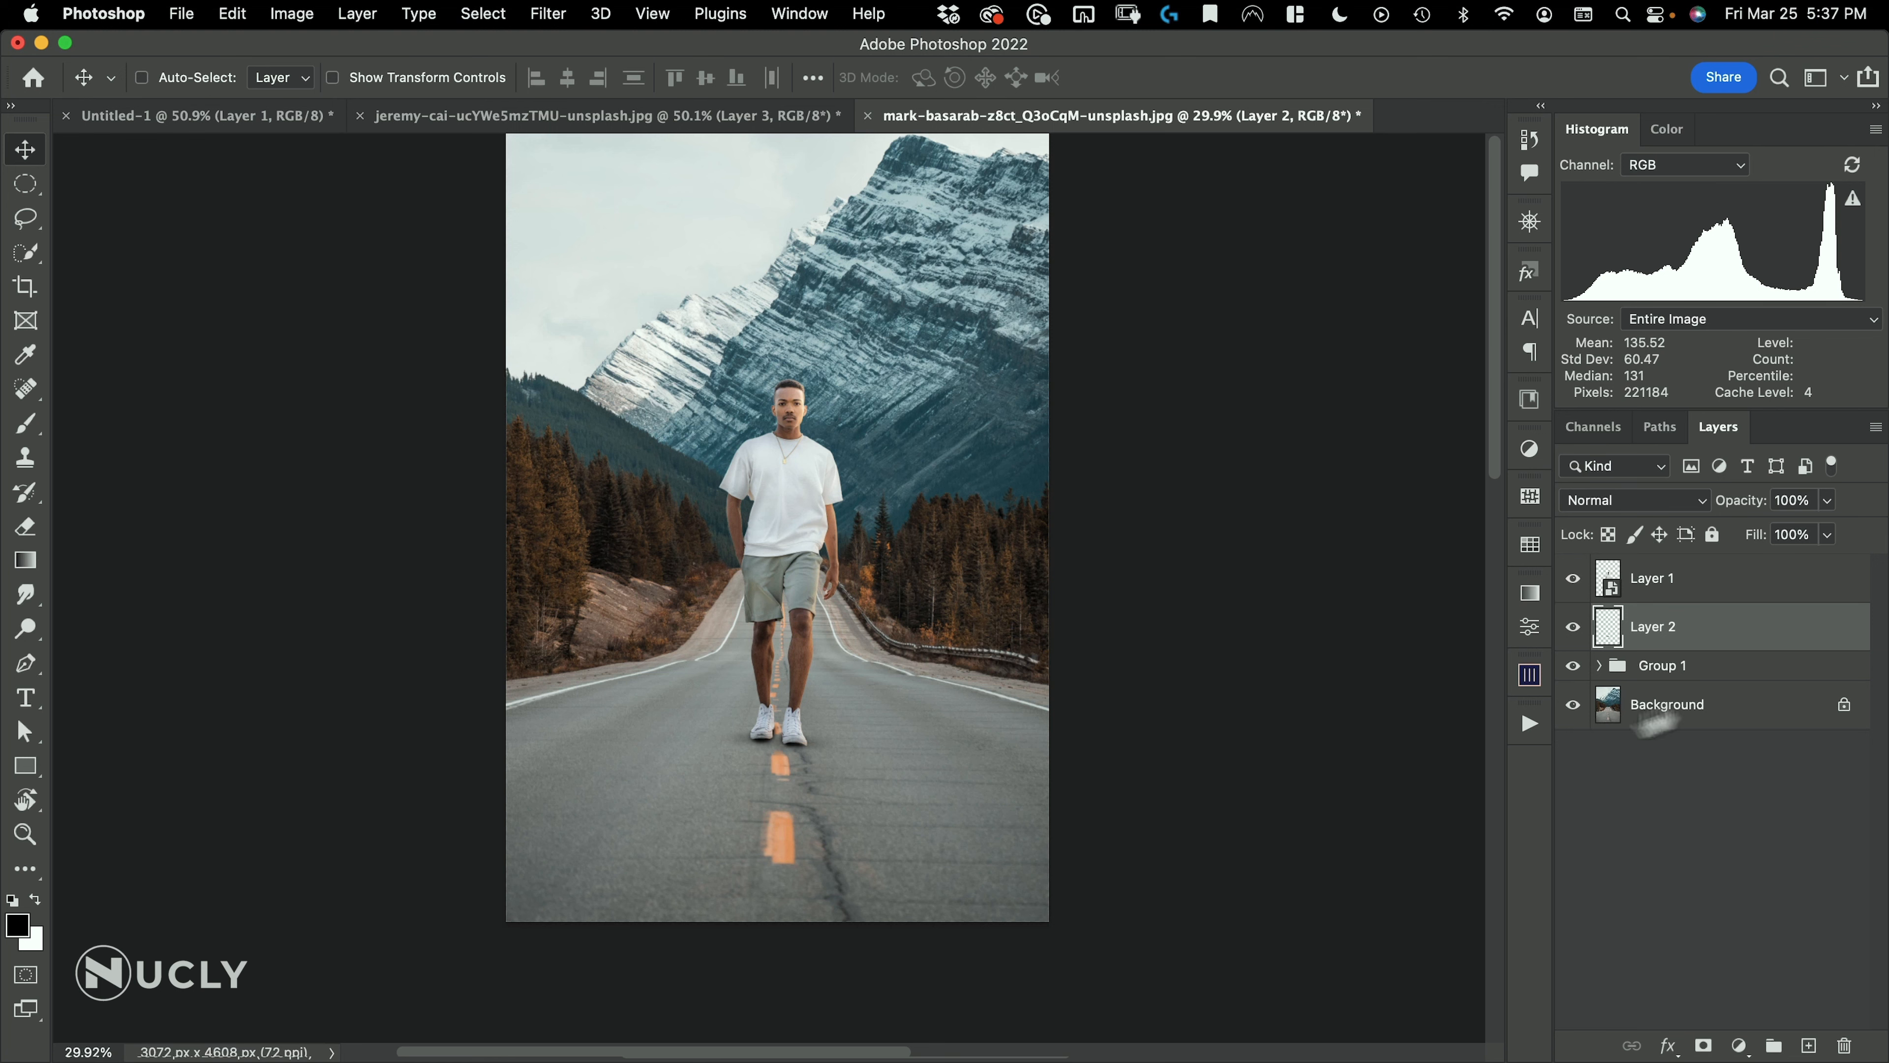
drag(825, 654, 973, 675)
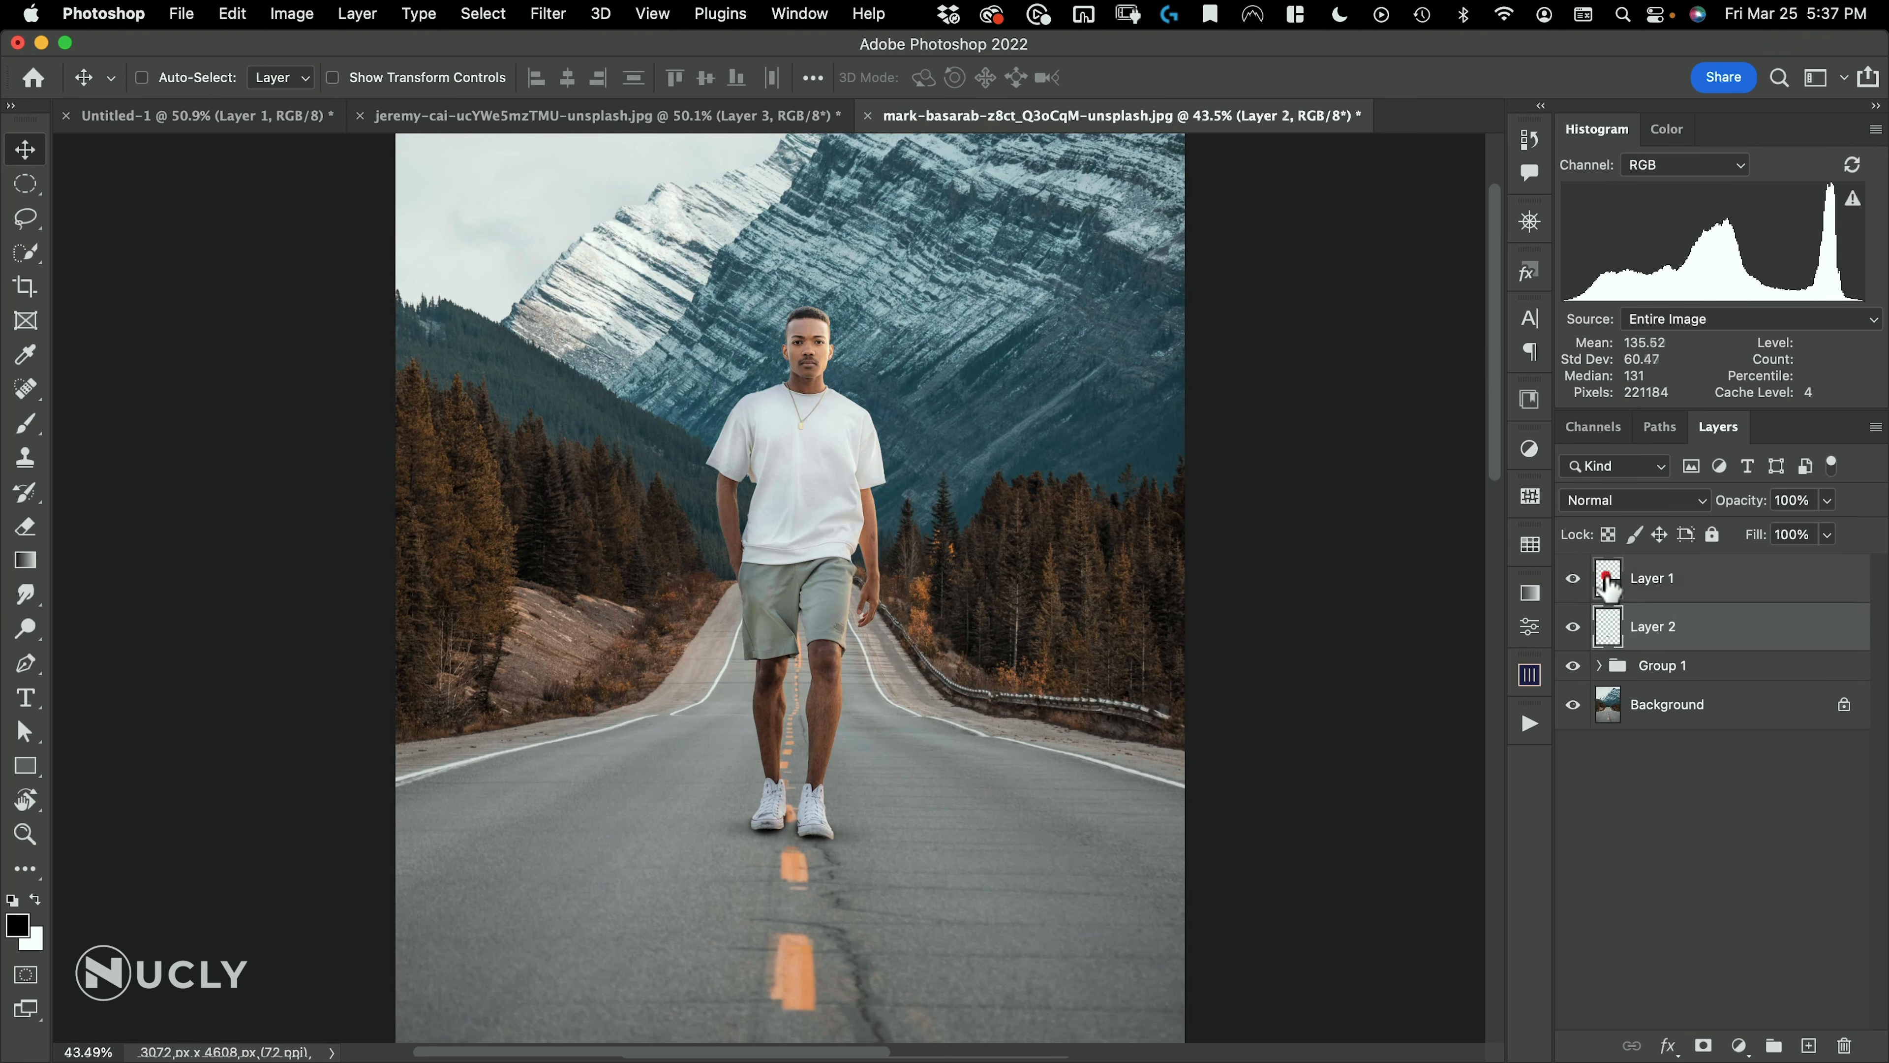
click(1609, 588)
key(super)
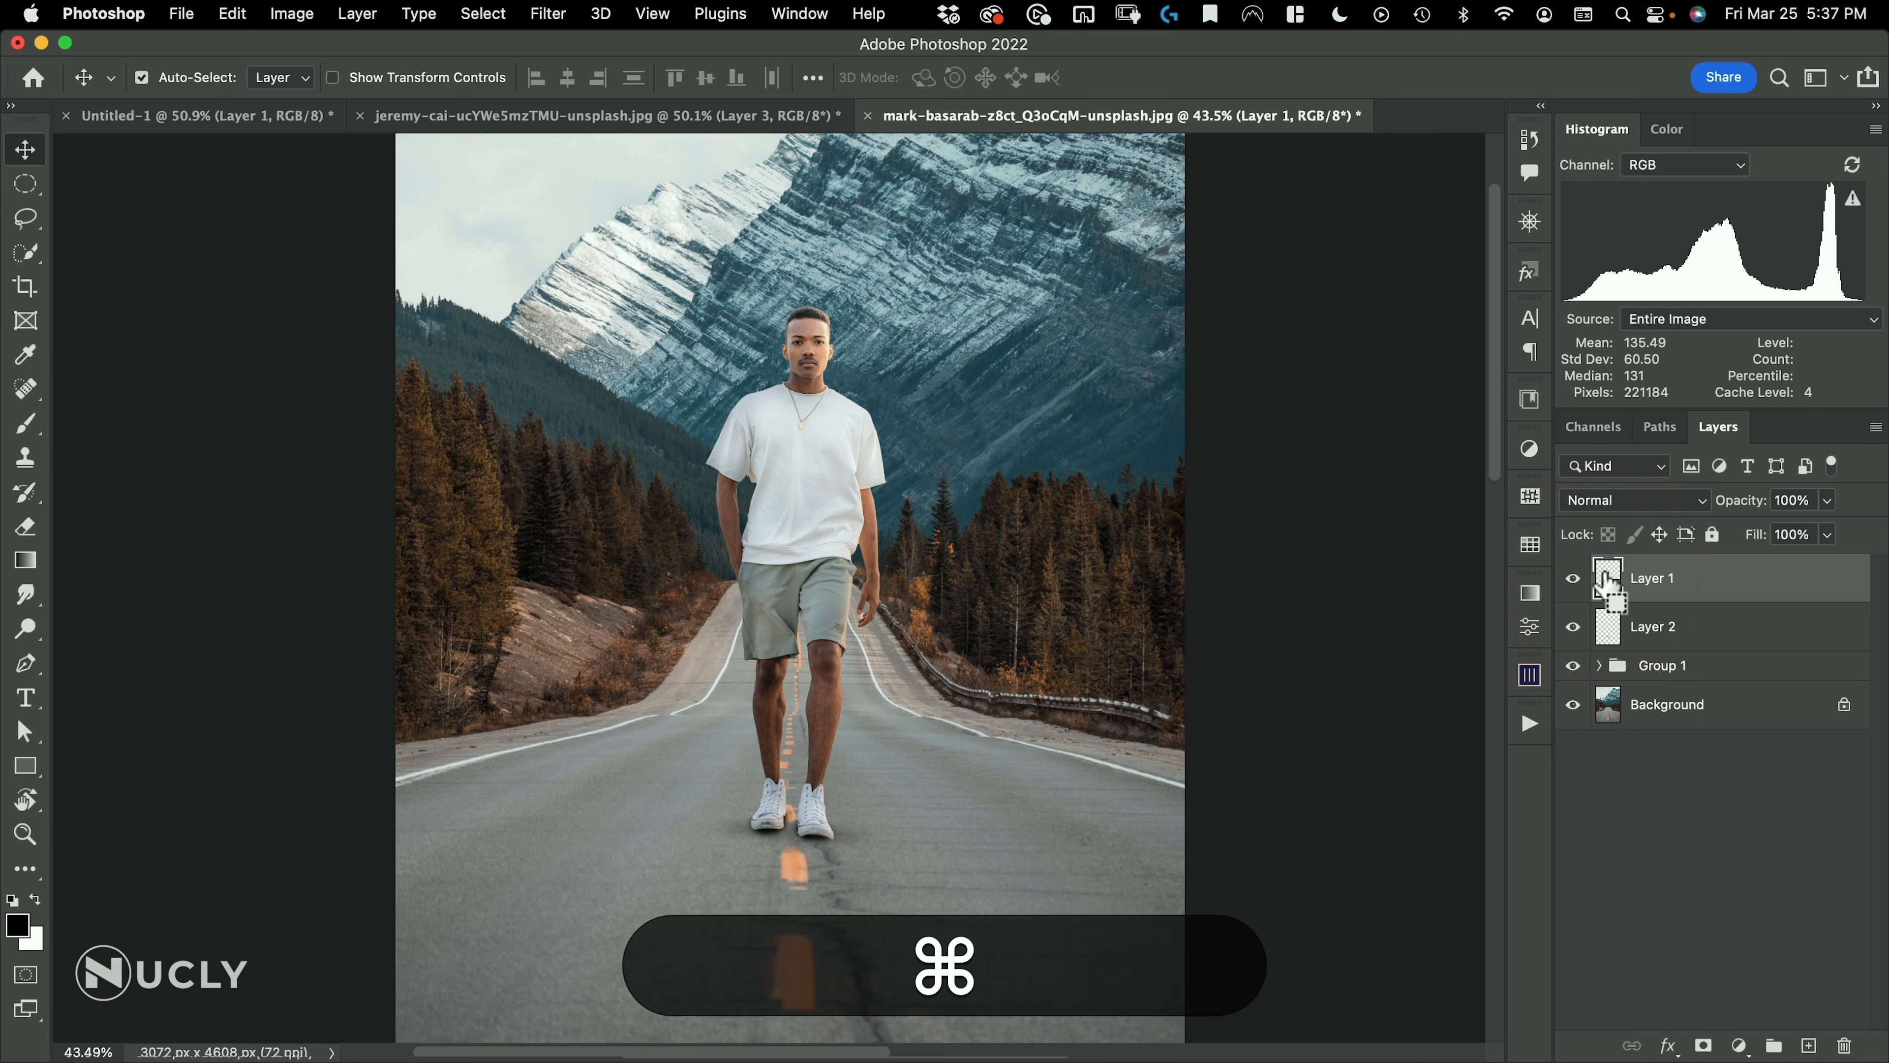
super+click(1609, 588)
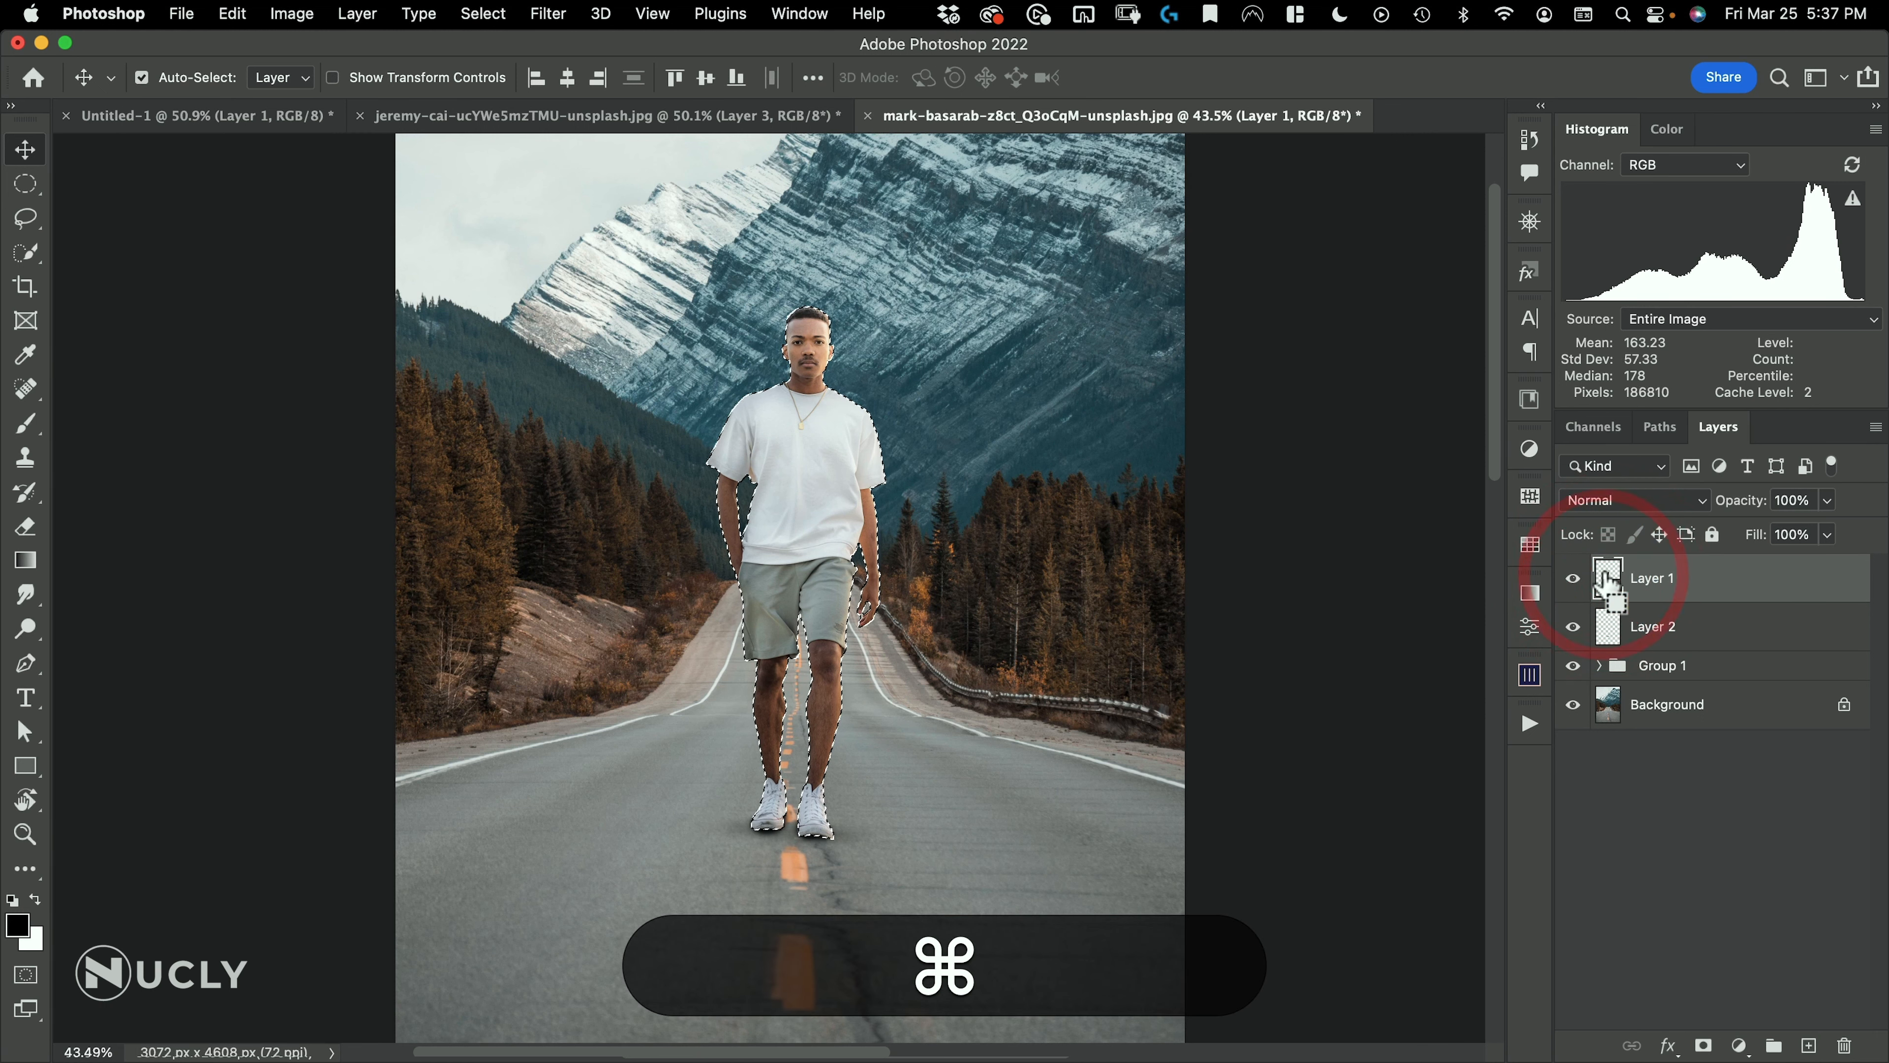
click(1648, 643)
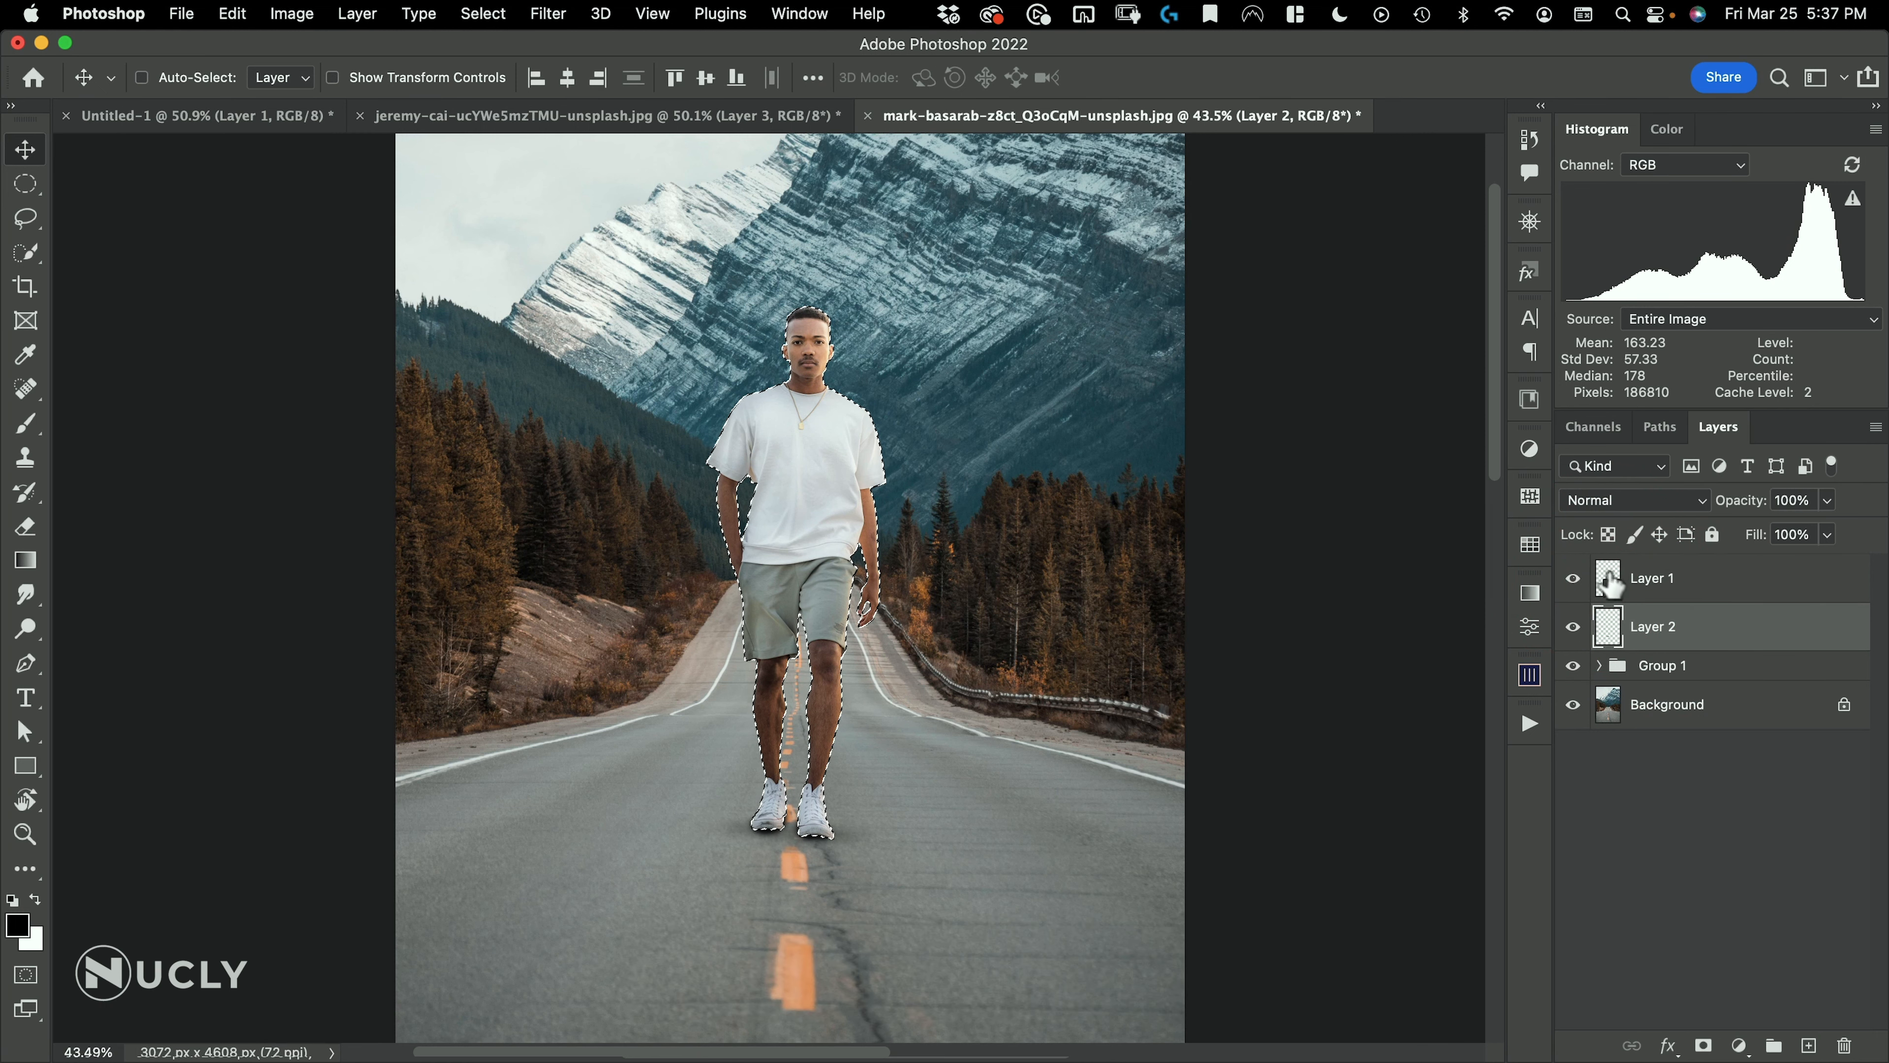
Fill the silhouette selection with black on a new layer below the man, deselect, and rename the layer "shadow"
click(1810, 1045)
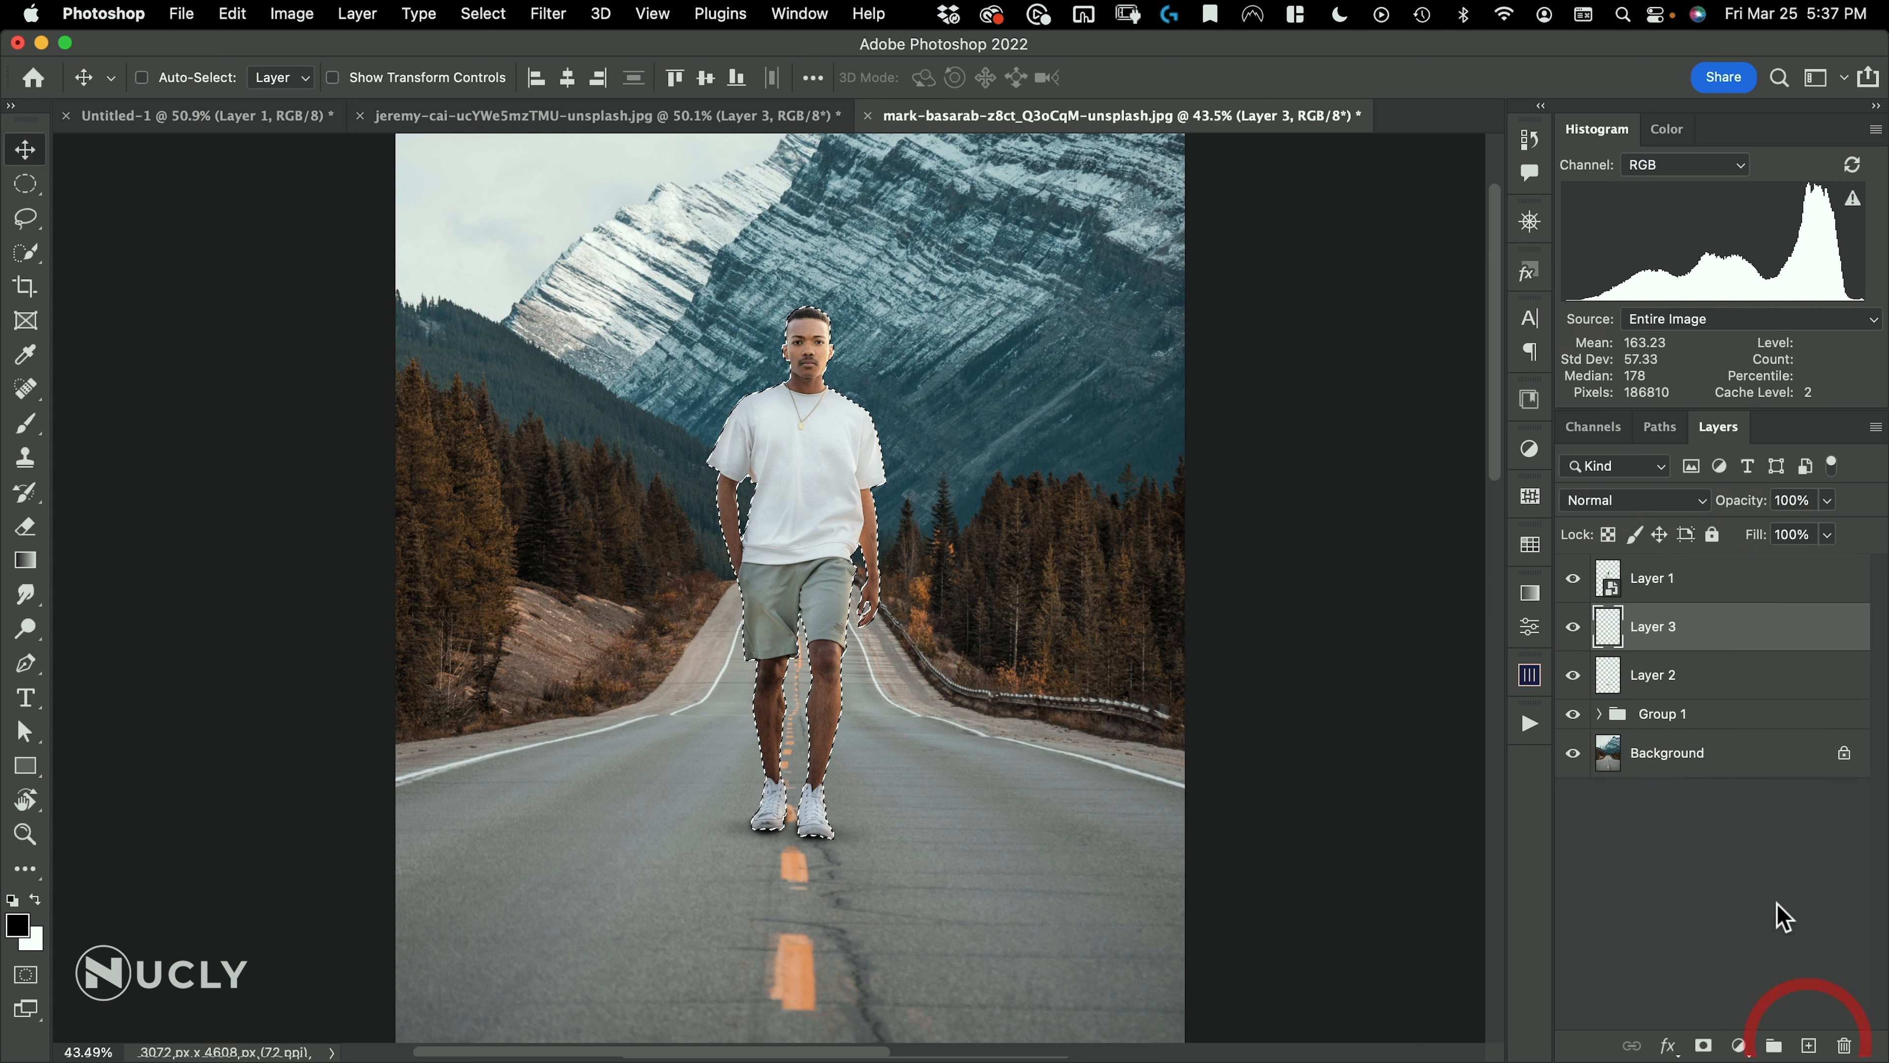
key(alt+BackSpace)
key(super+d)
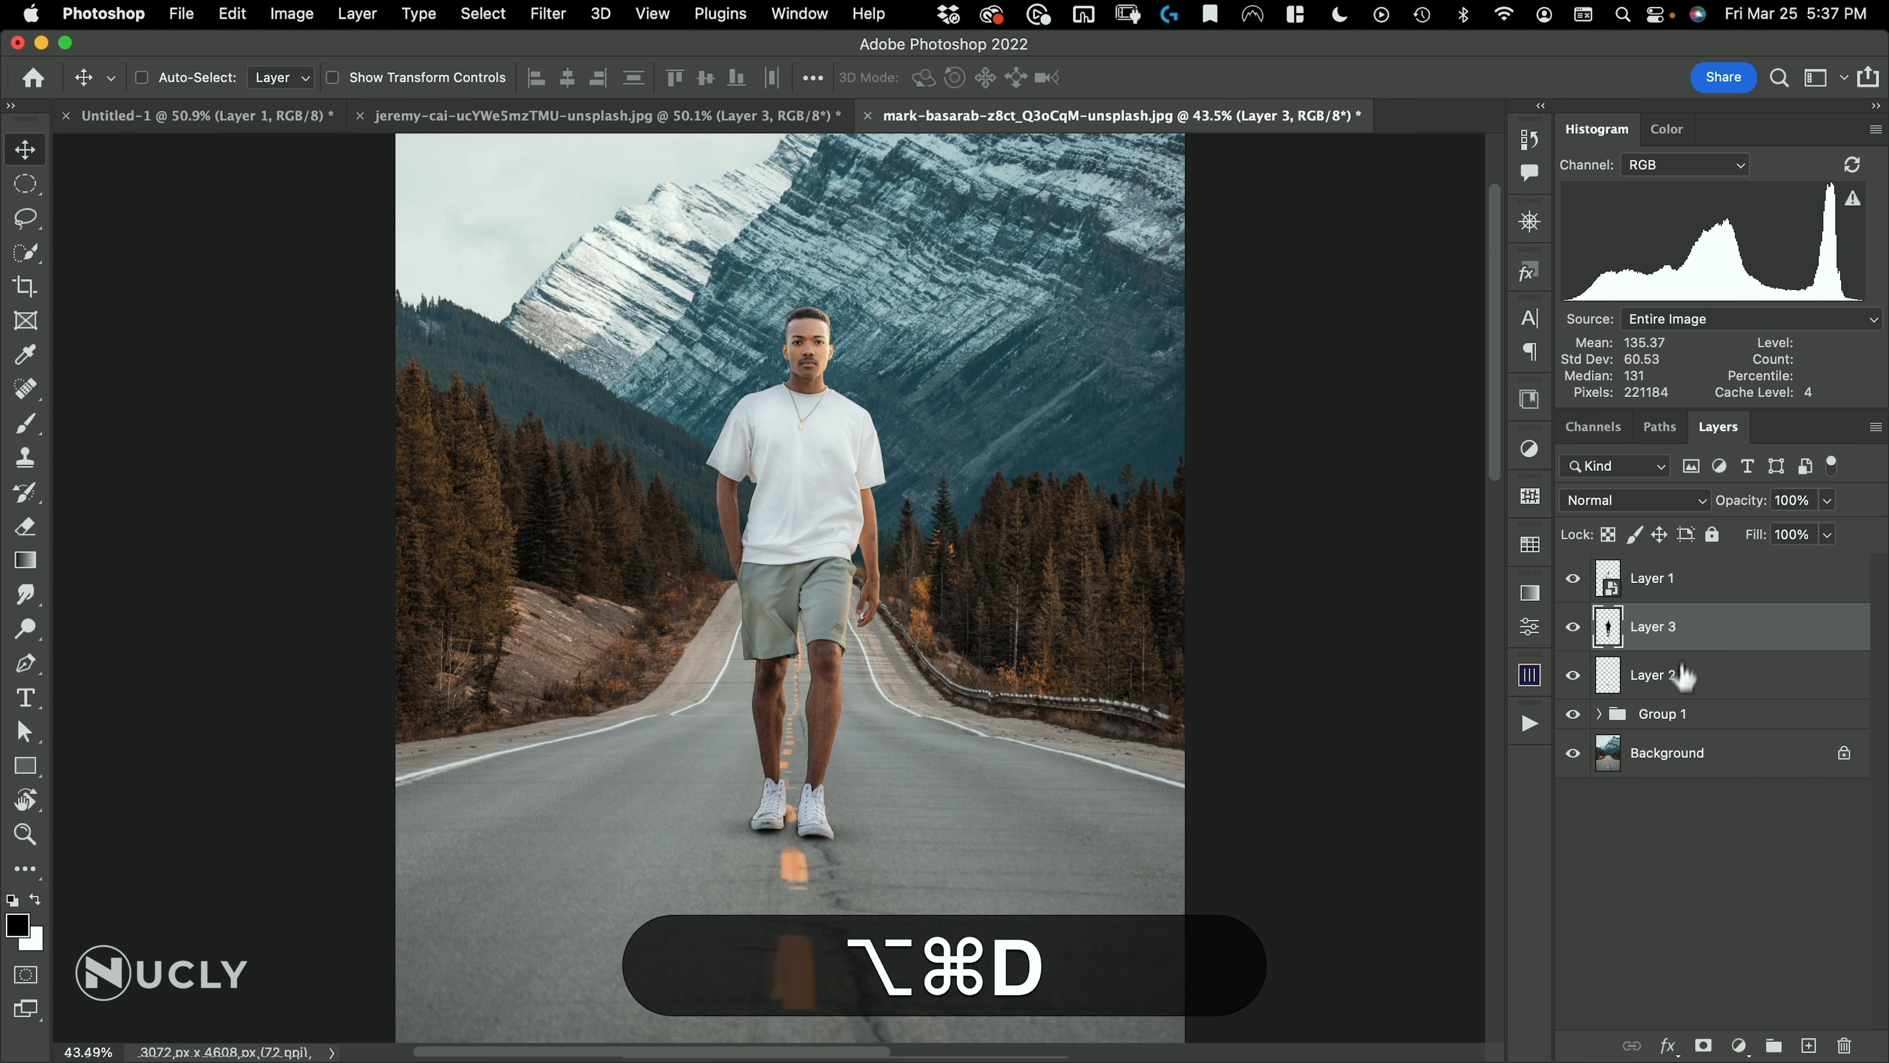
double_click(1656, 627)
text(shadow)
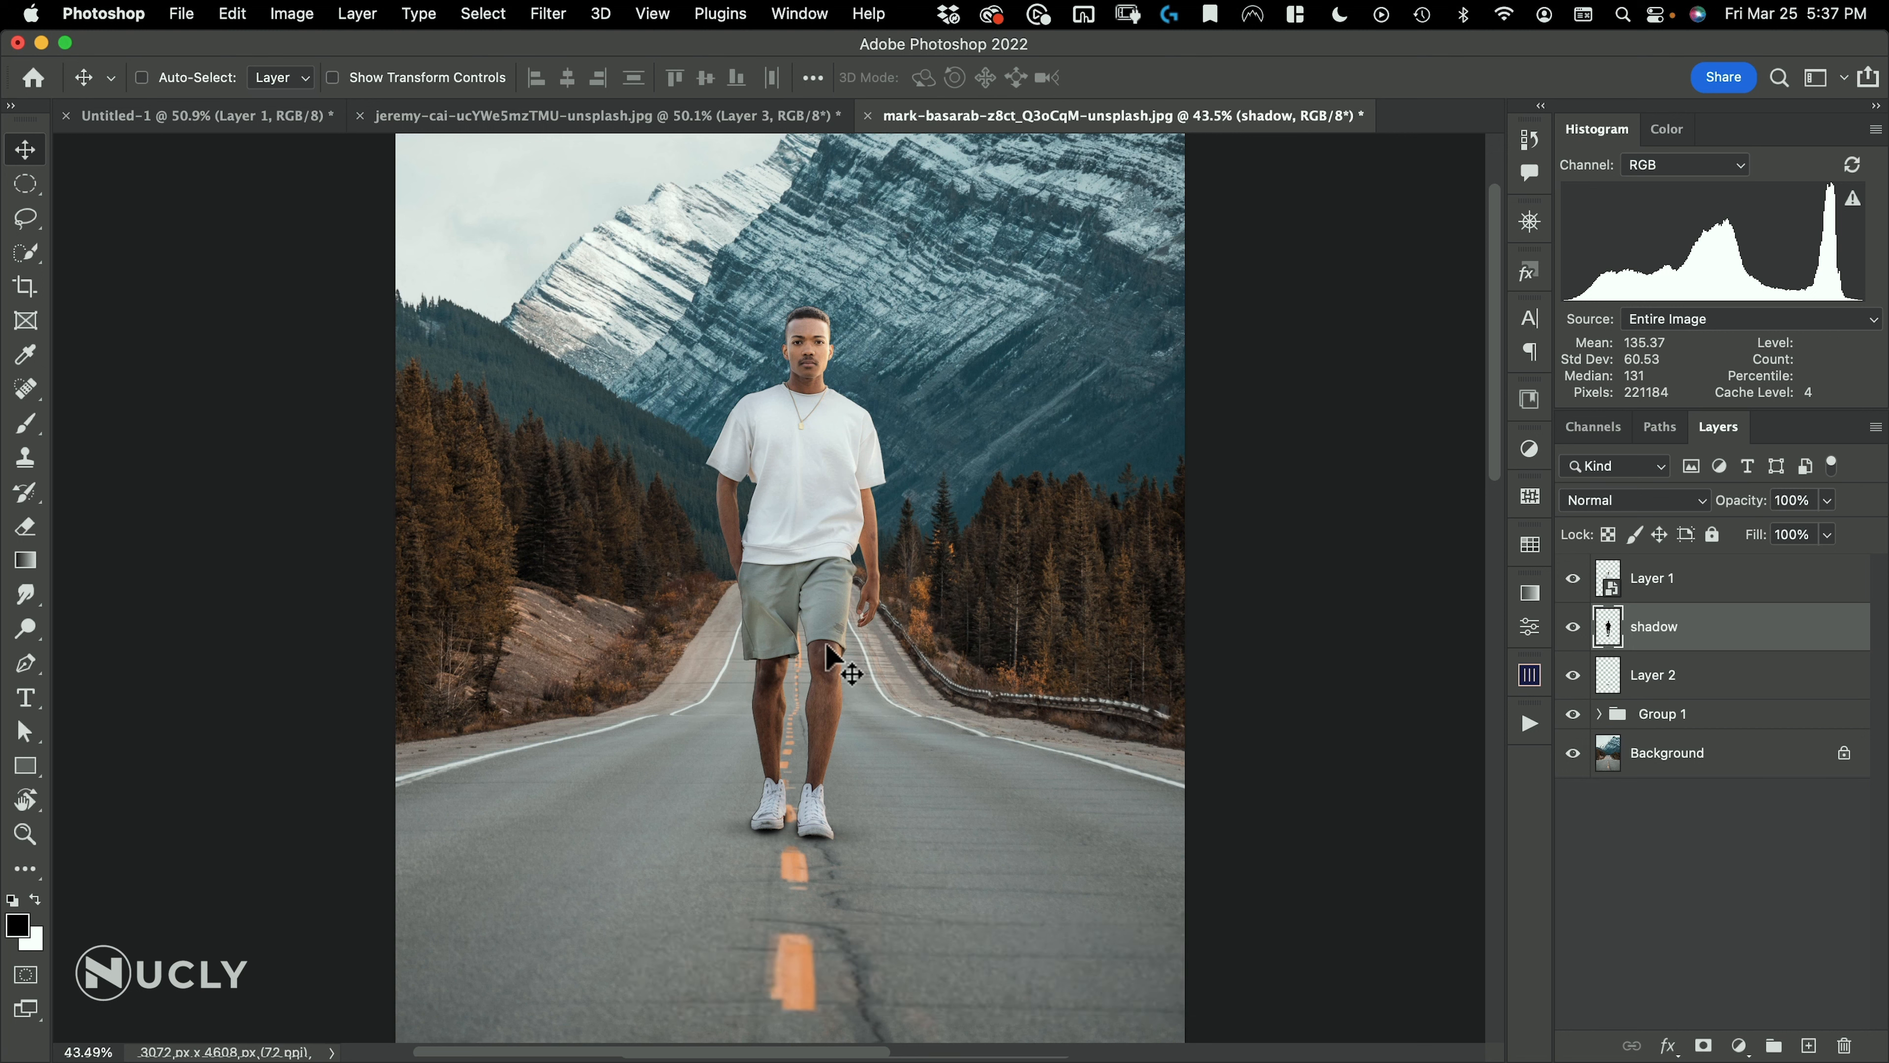
Free-transform the black silhouette, flipping and skewing it down onto the road to the man's lower right
key(super+t)
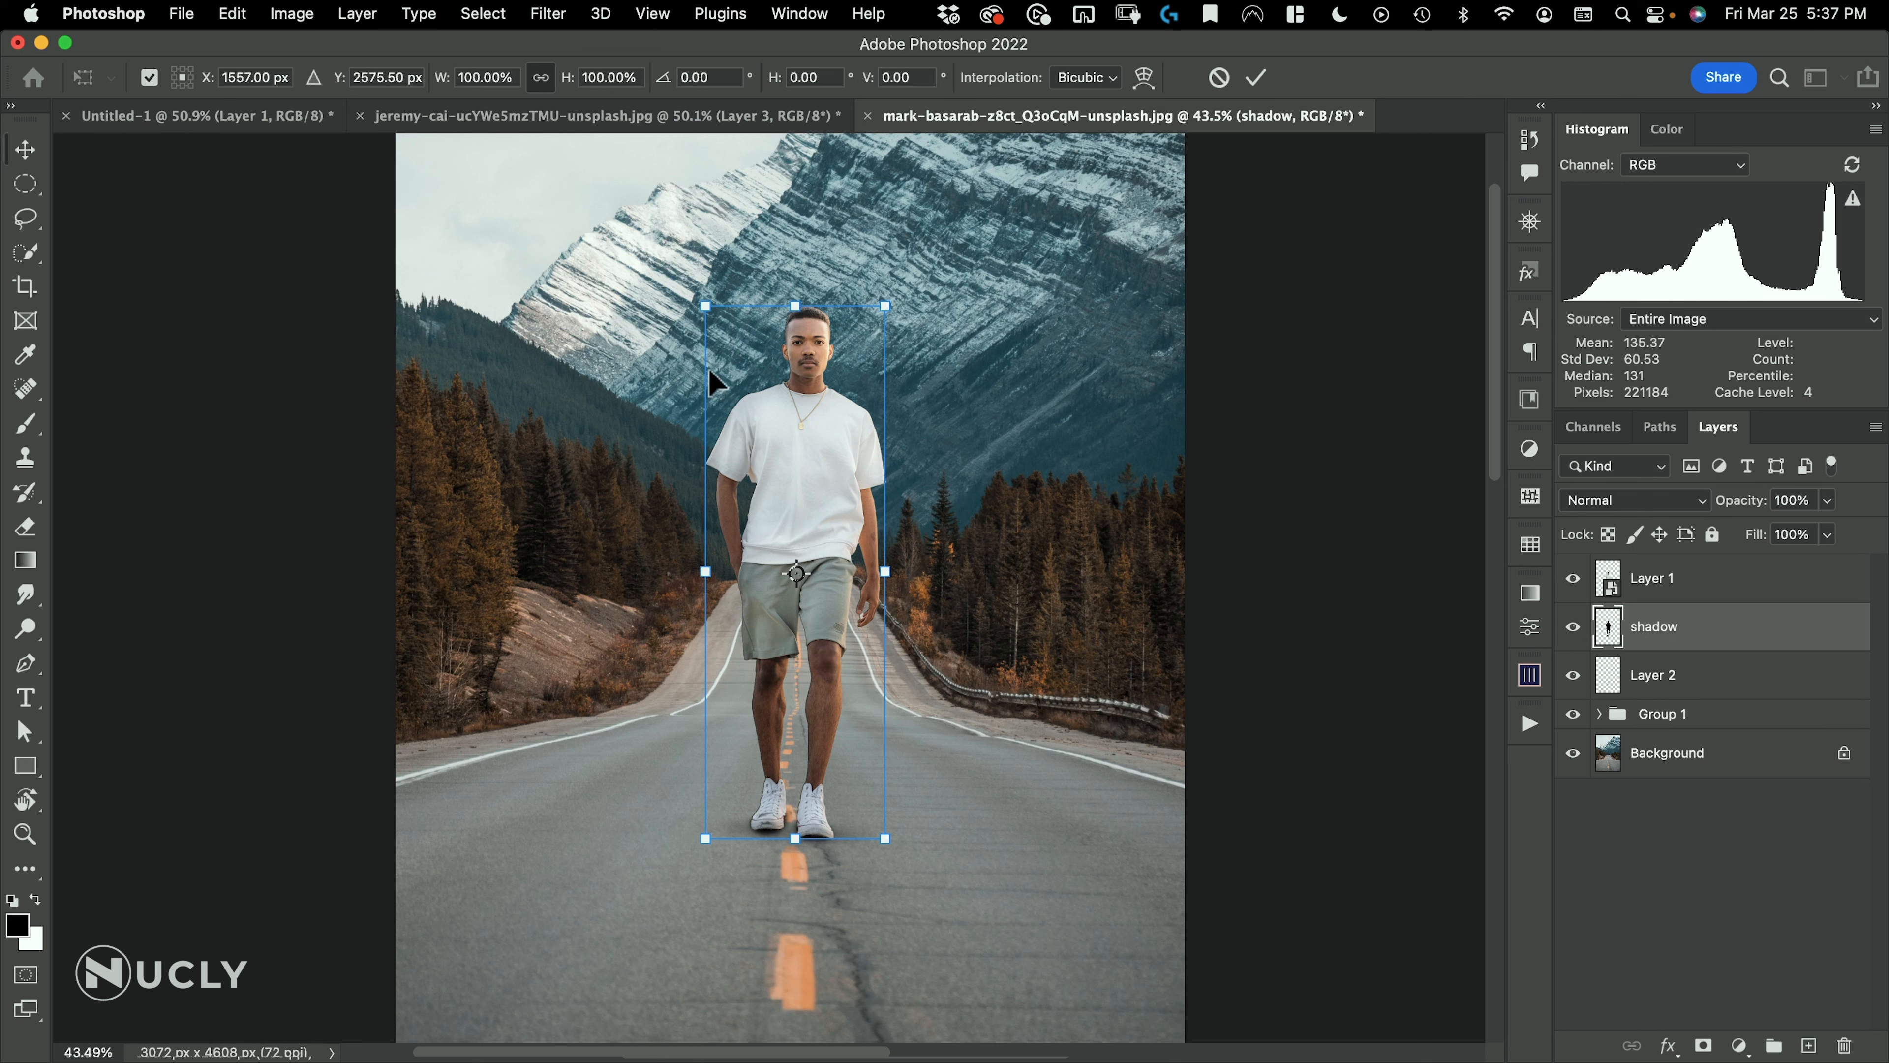
key(super)
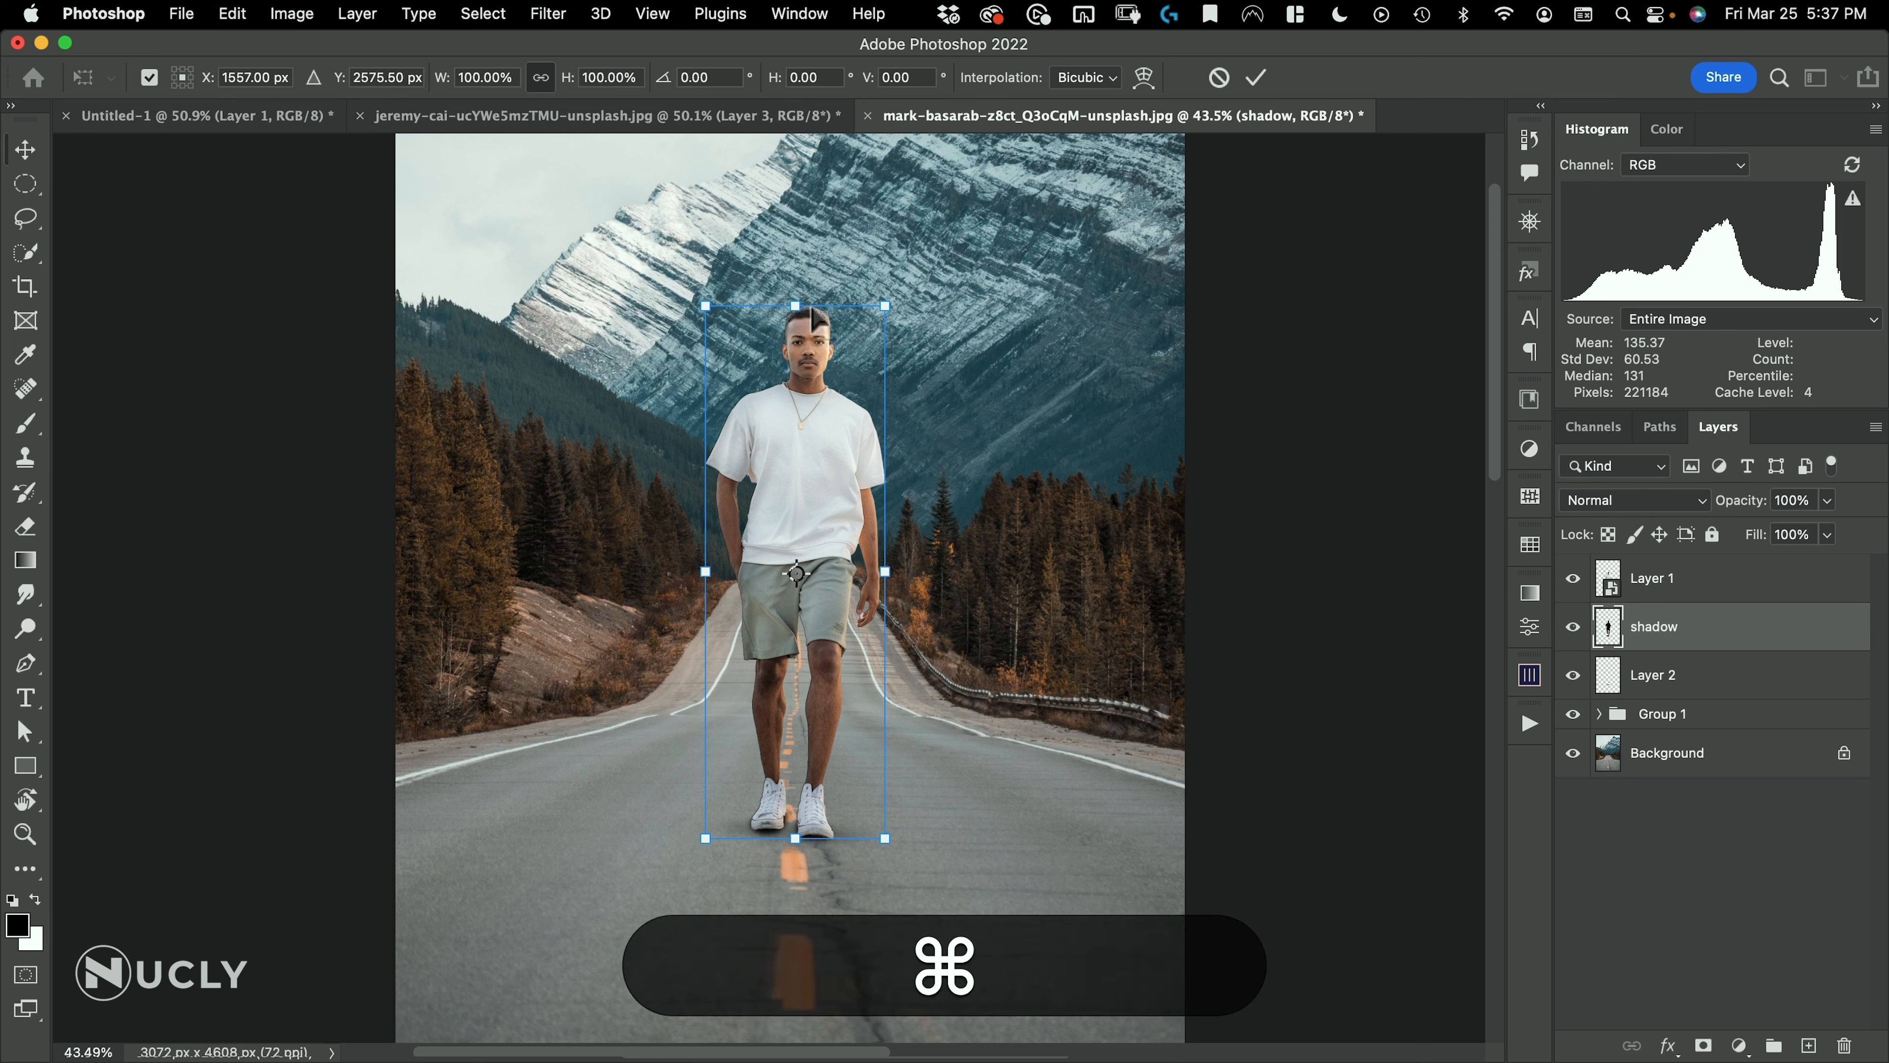
drag(795, 306, 1079, 893)
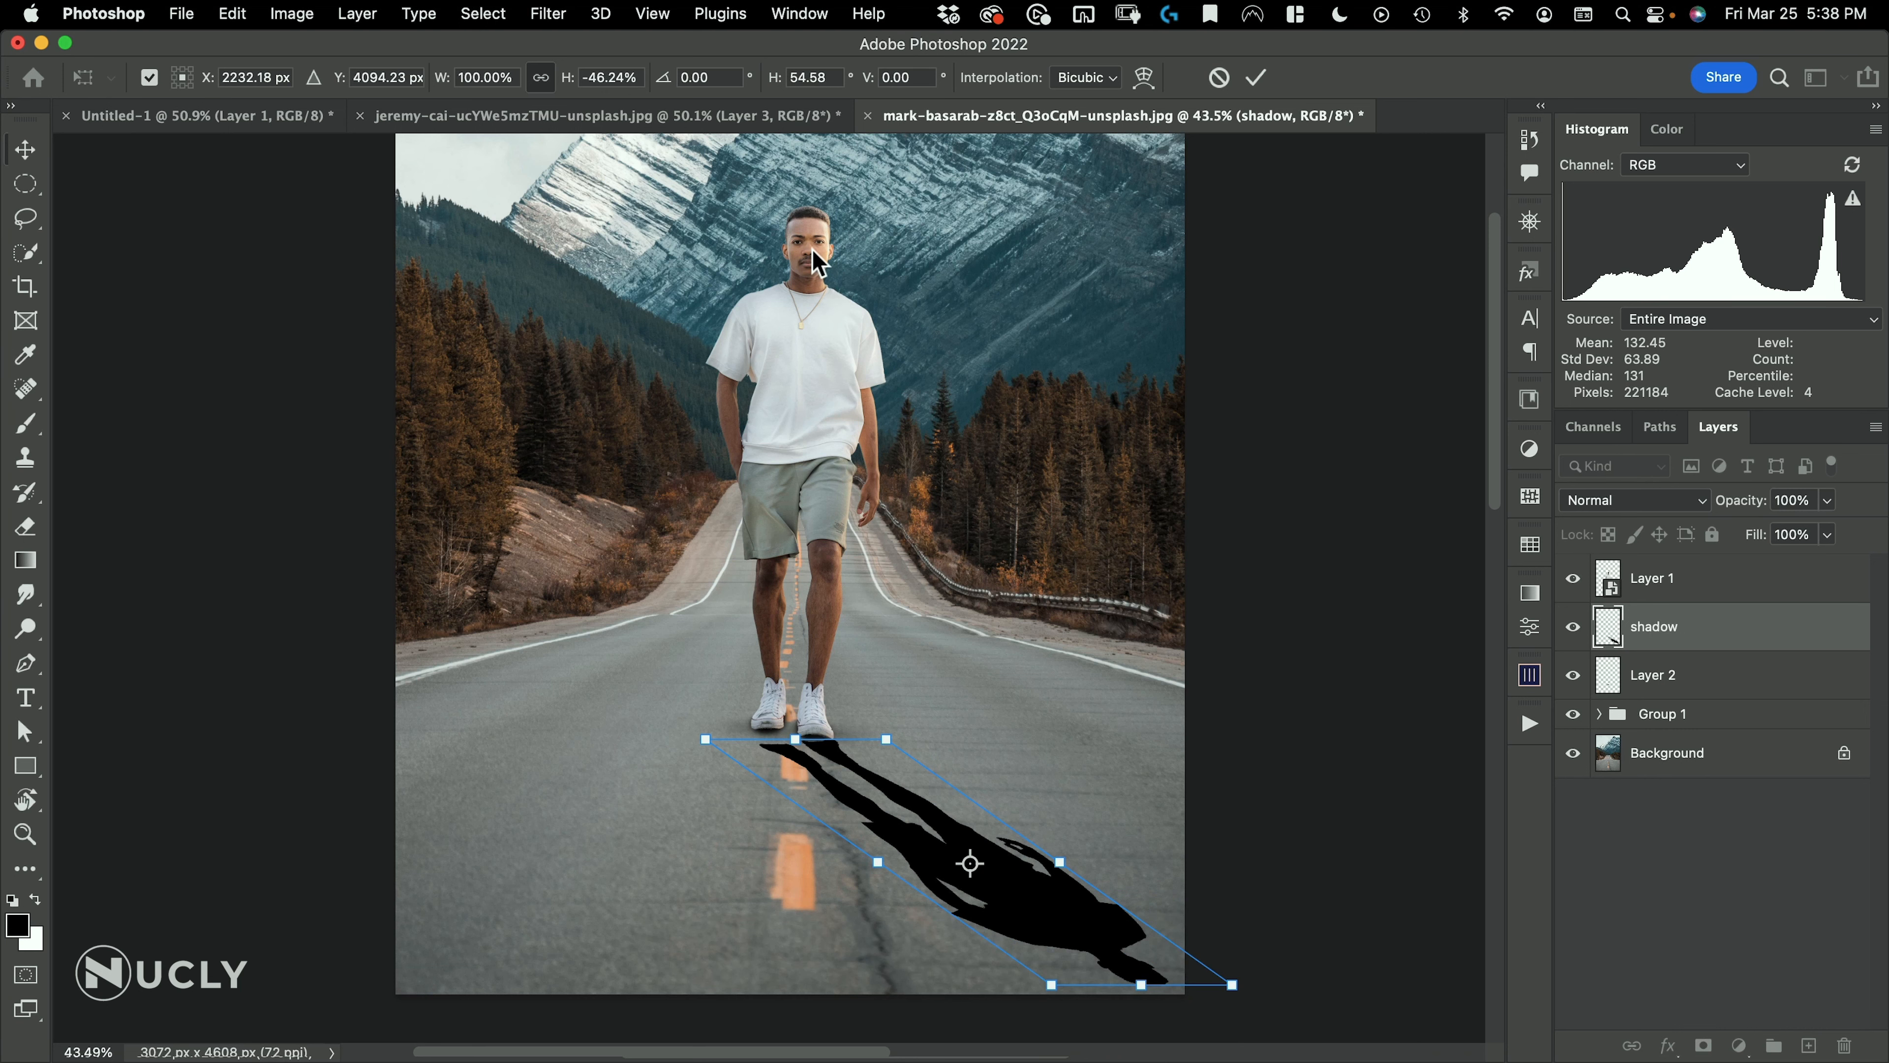
Examine the mountains and the rest of the scene to judge which direction the light comes from
key(space)
drag(819, 260, 880, 369)
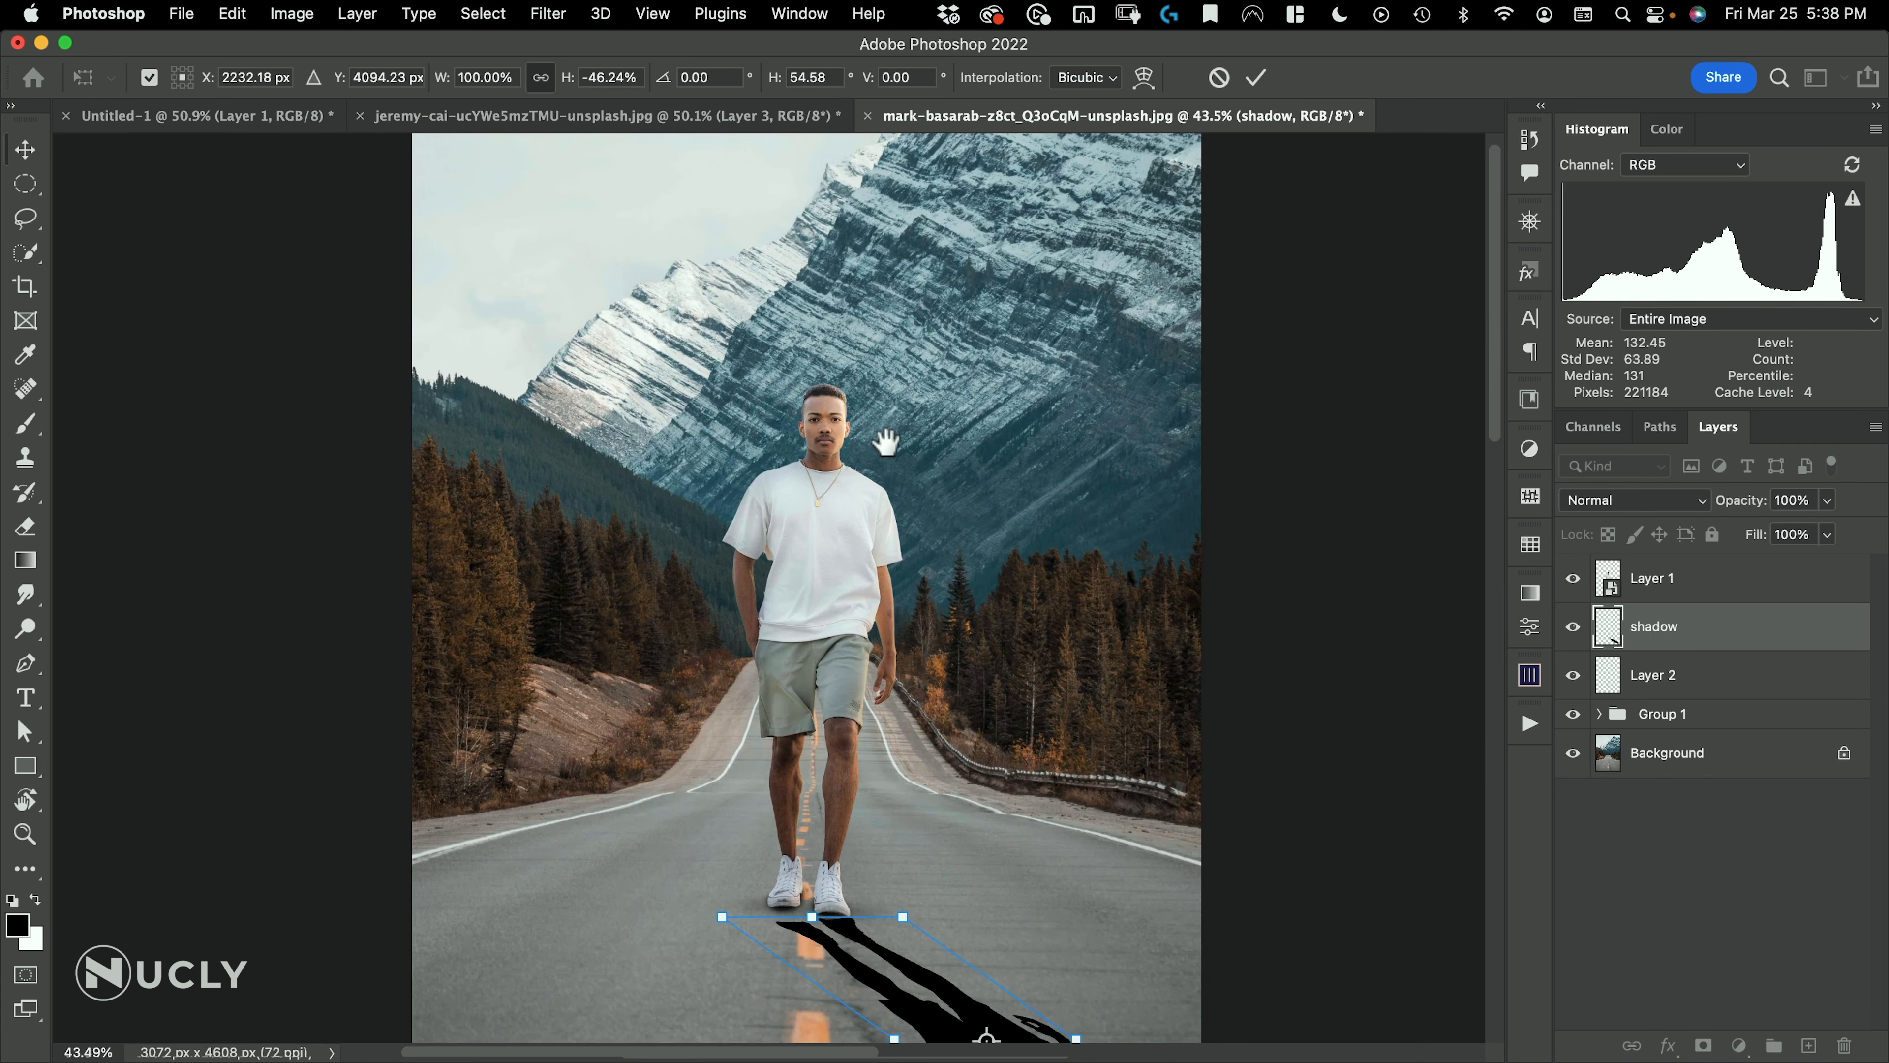
drag(885, 441, 878, 558)
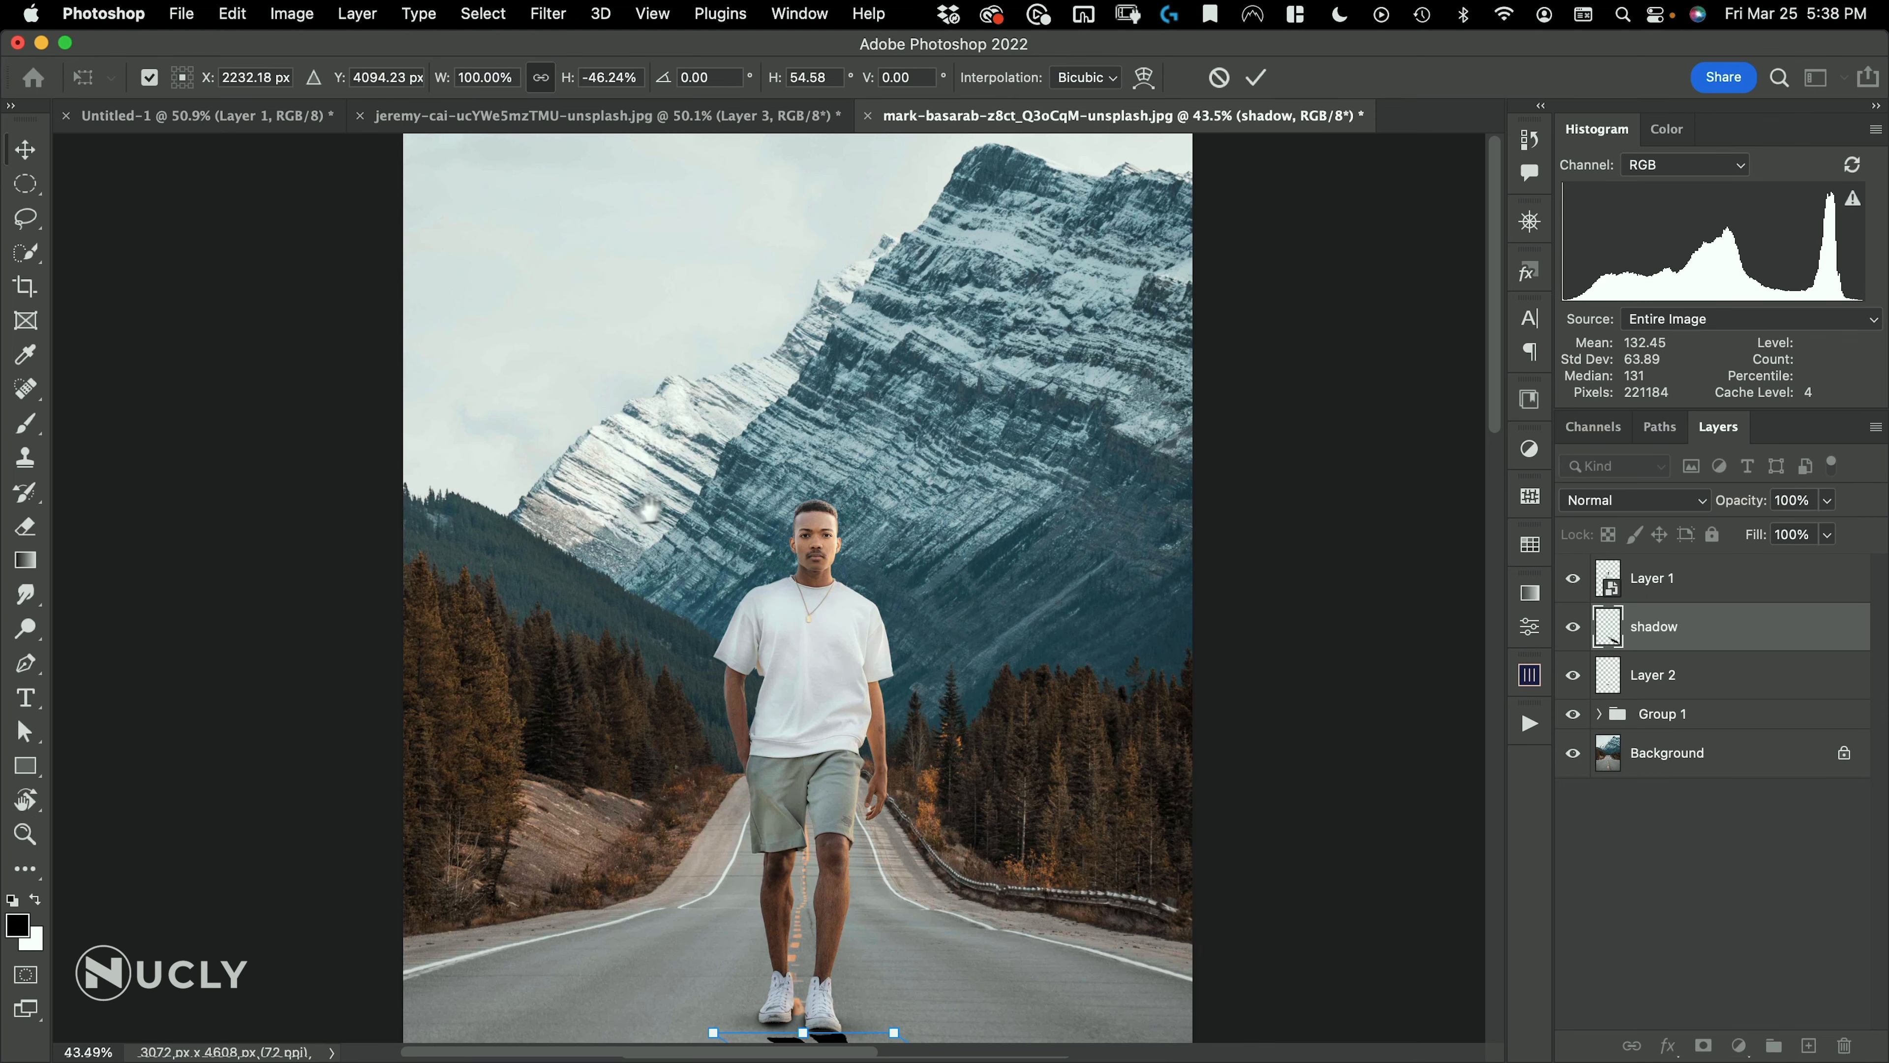
drag(649, 511, 654, 401)
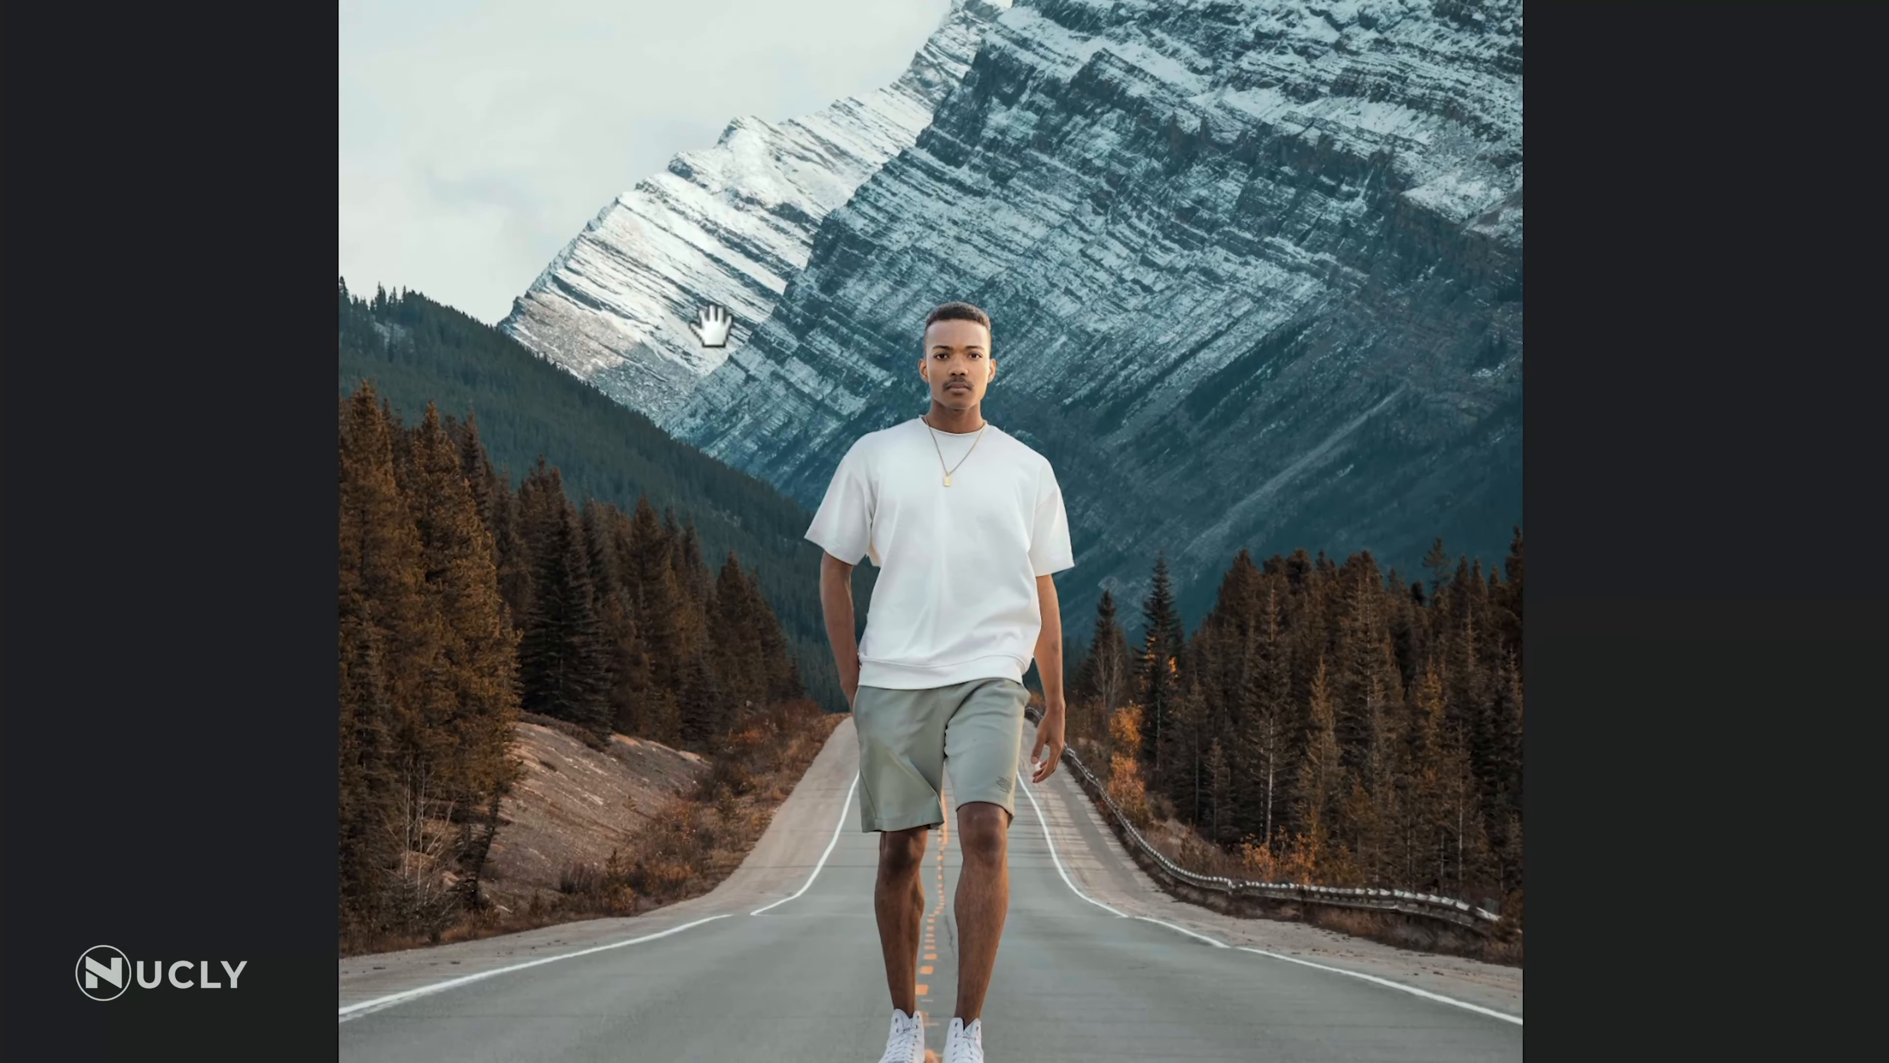
click(711, 321)
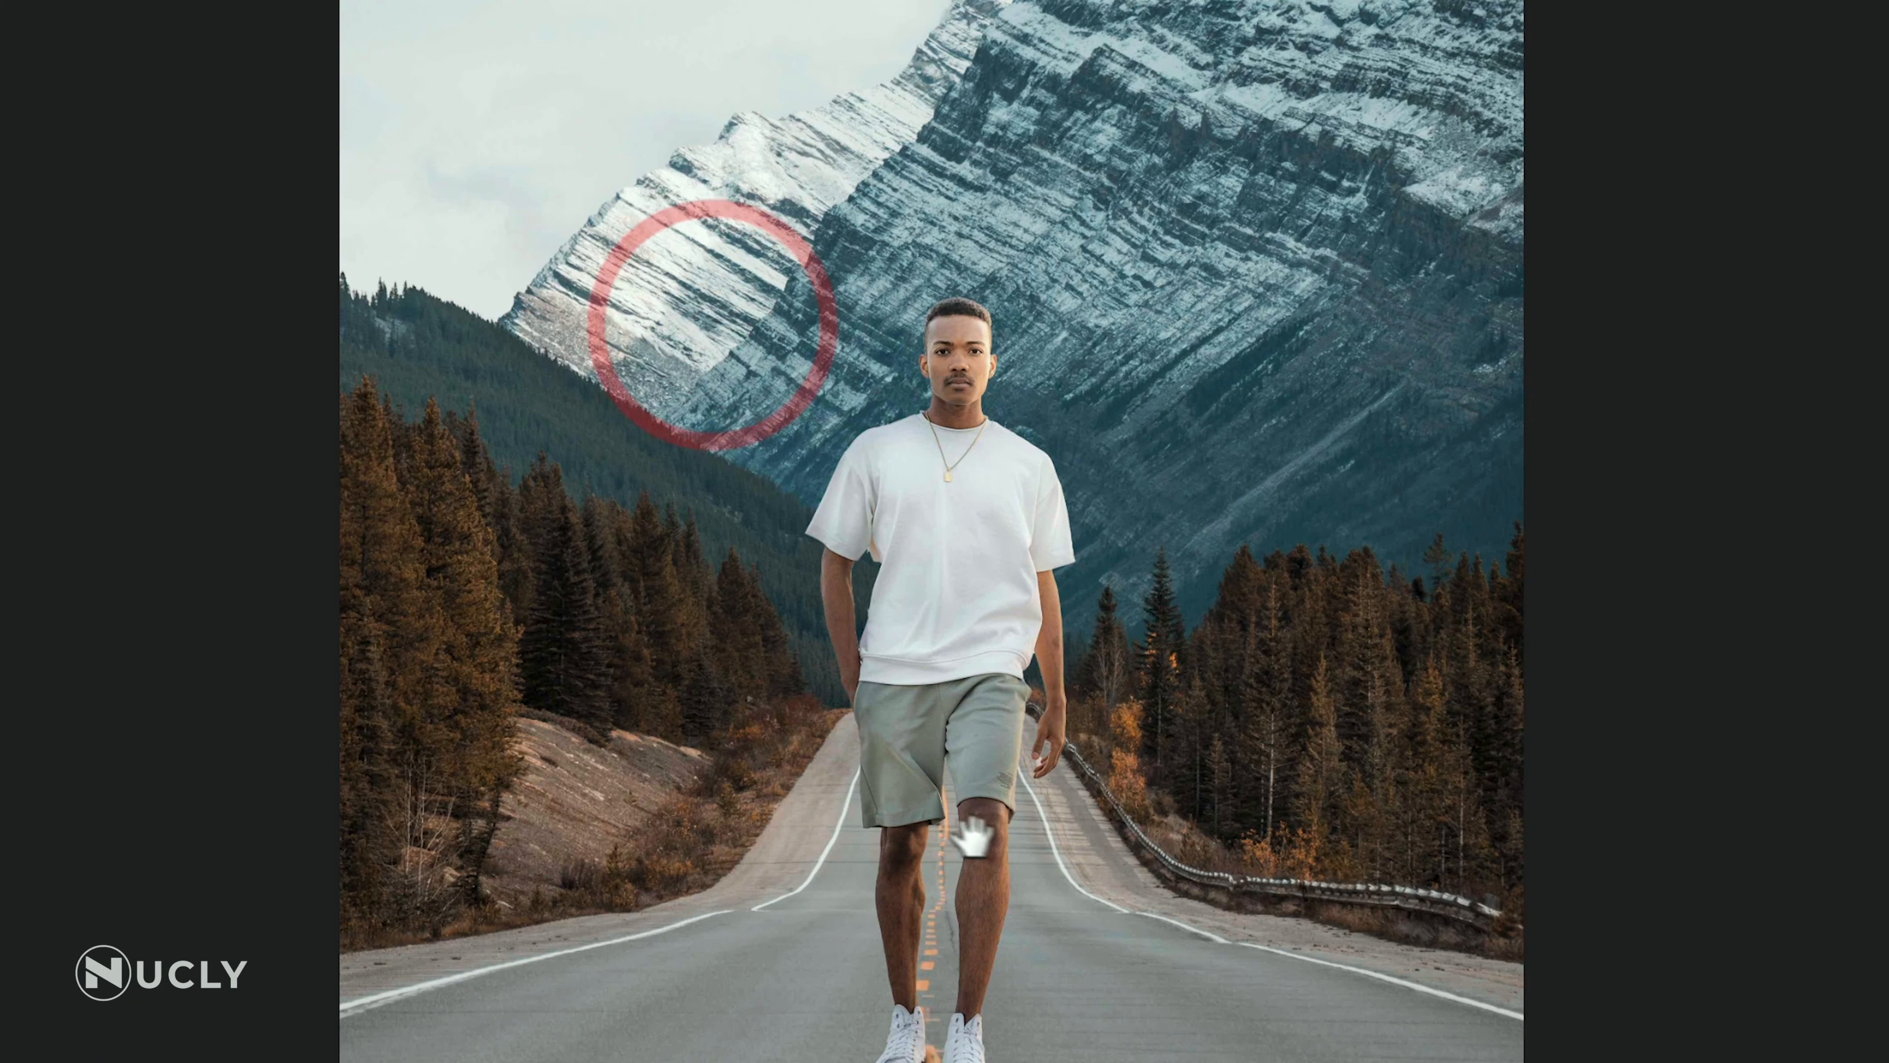
drag(1014, 854, 1185, 422)
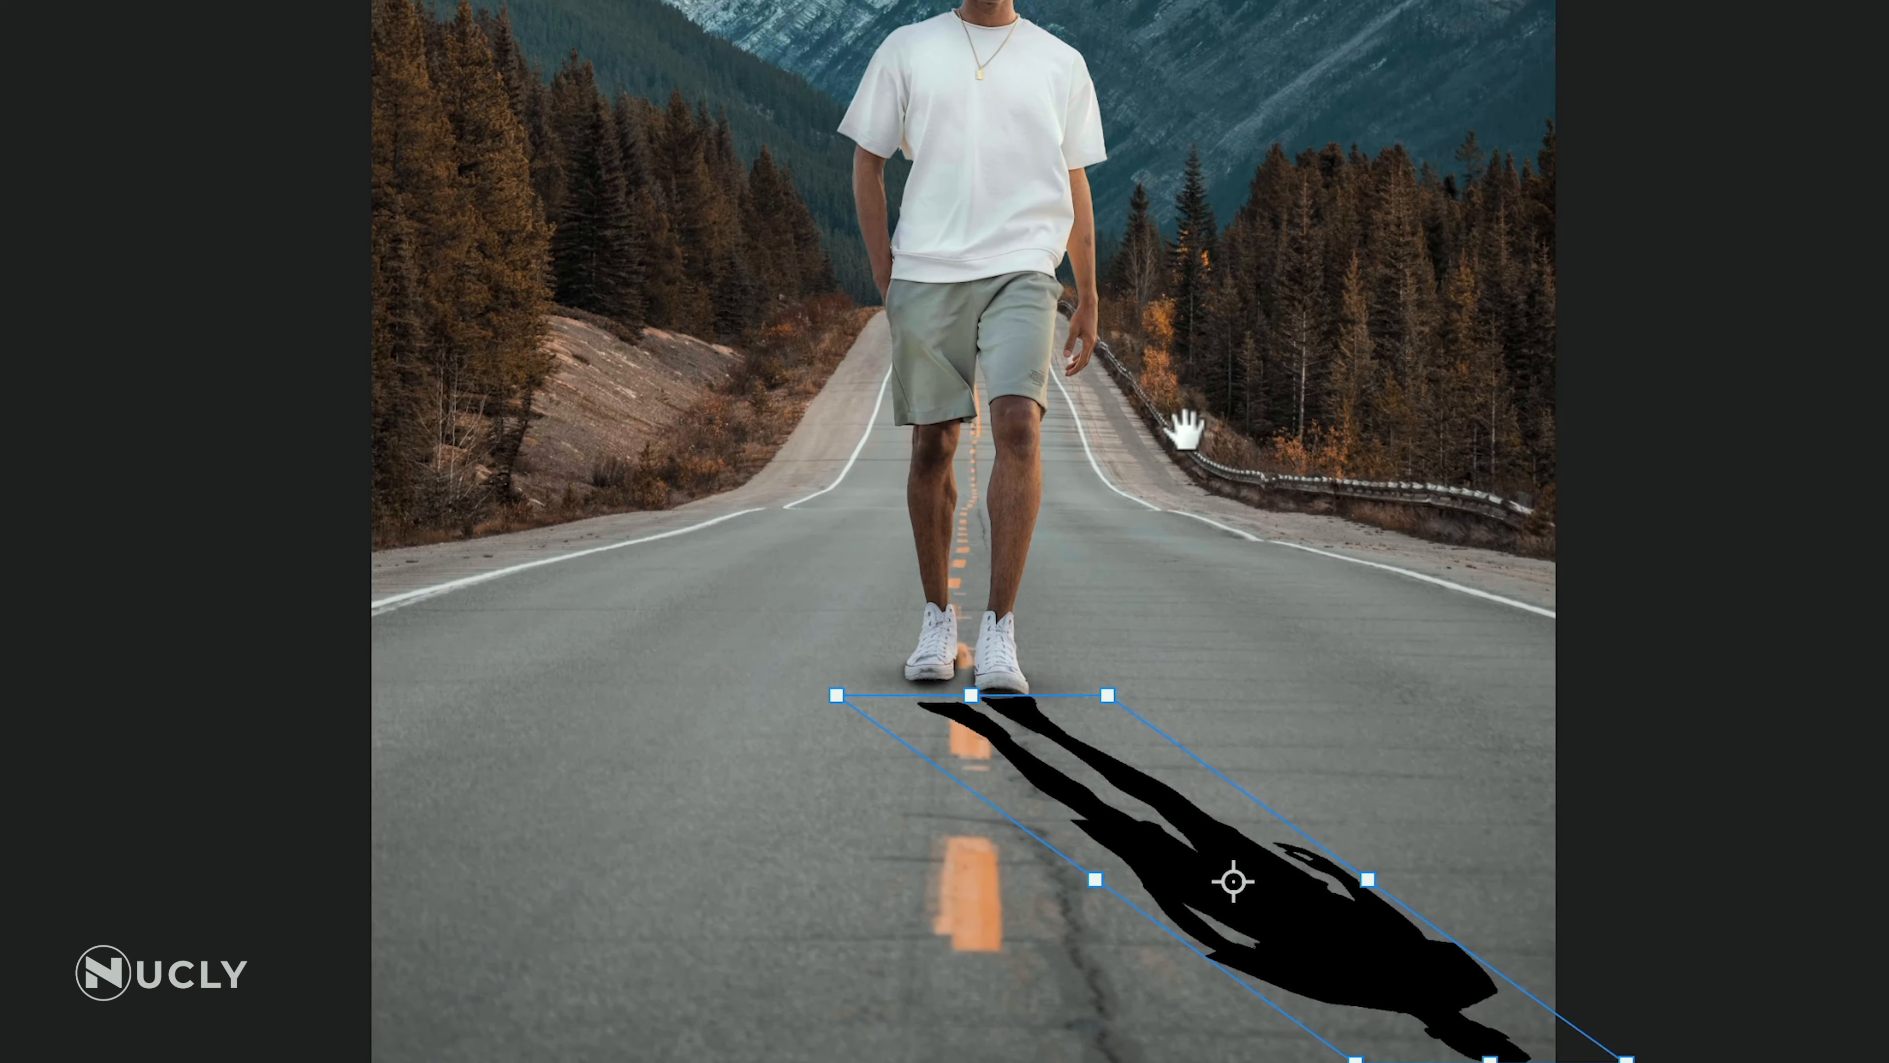
click(1185, 432)
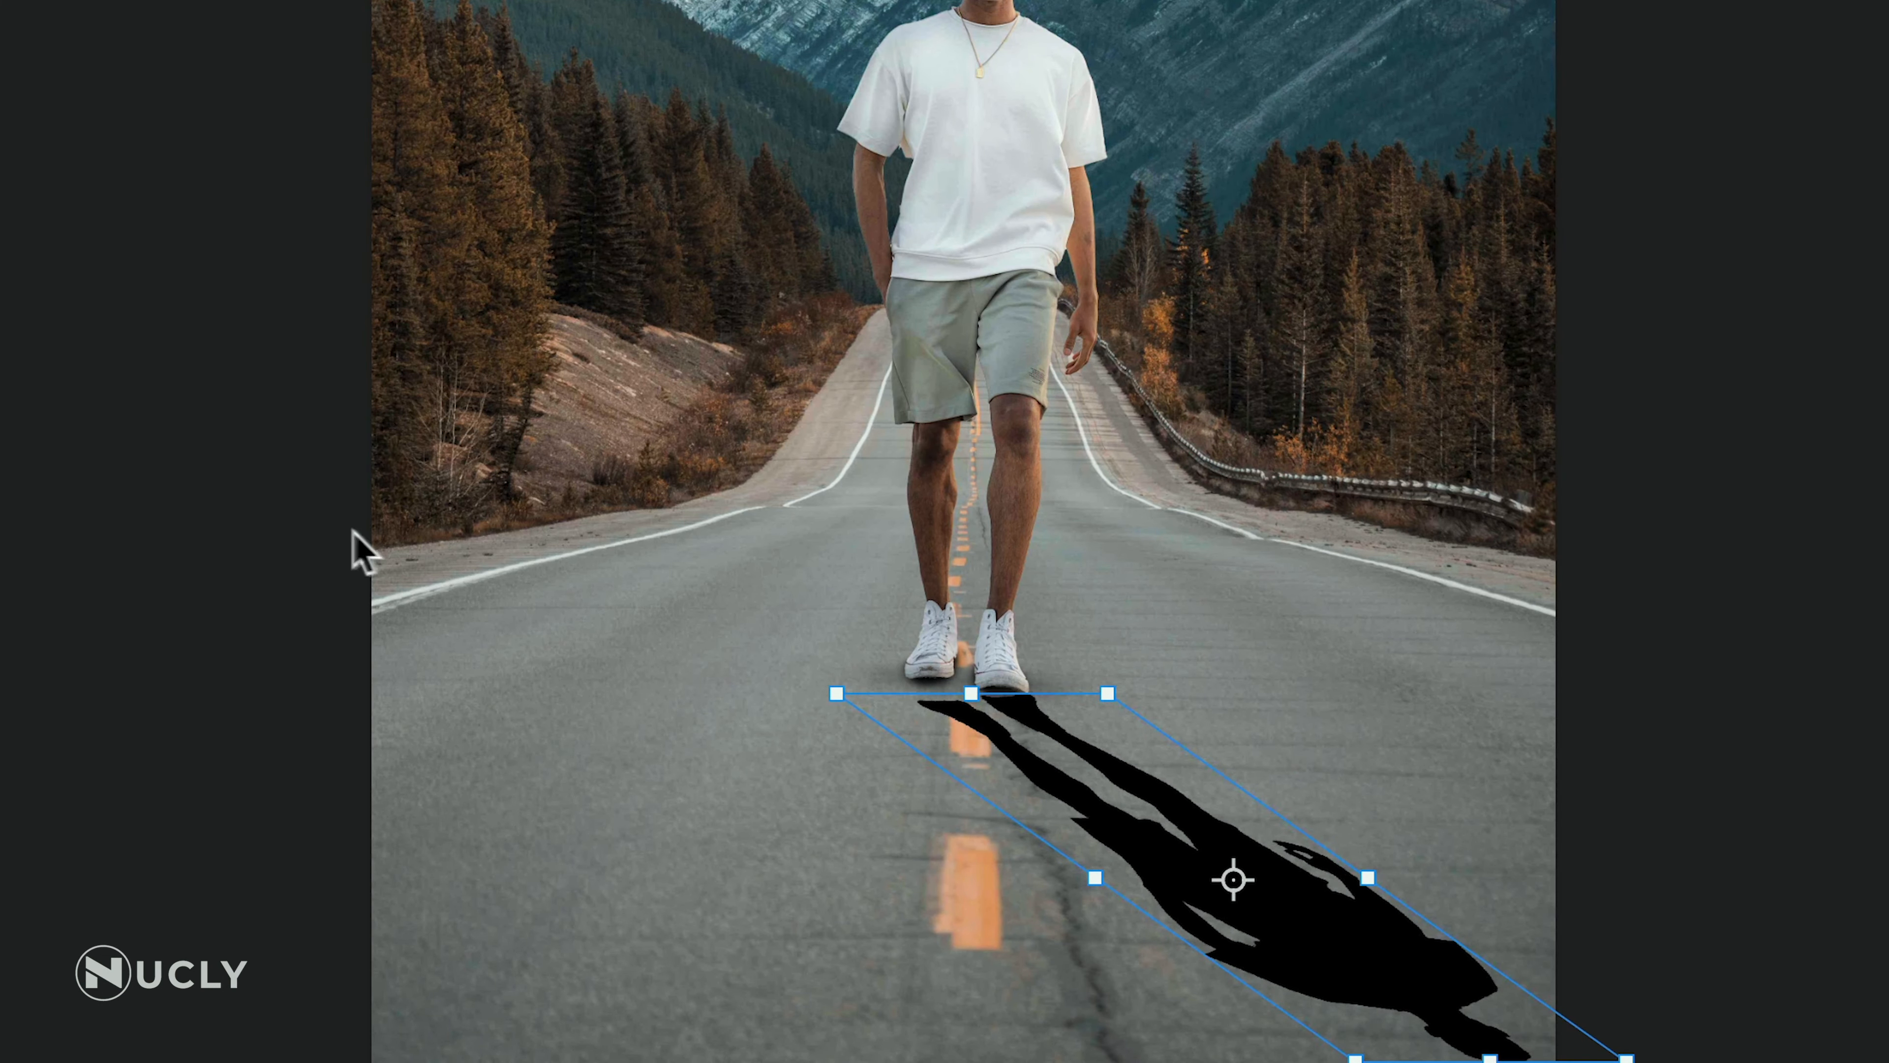
drag(1190, 735, 1215, 905)
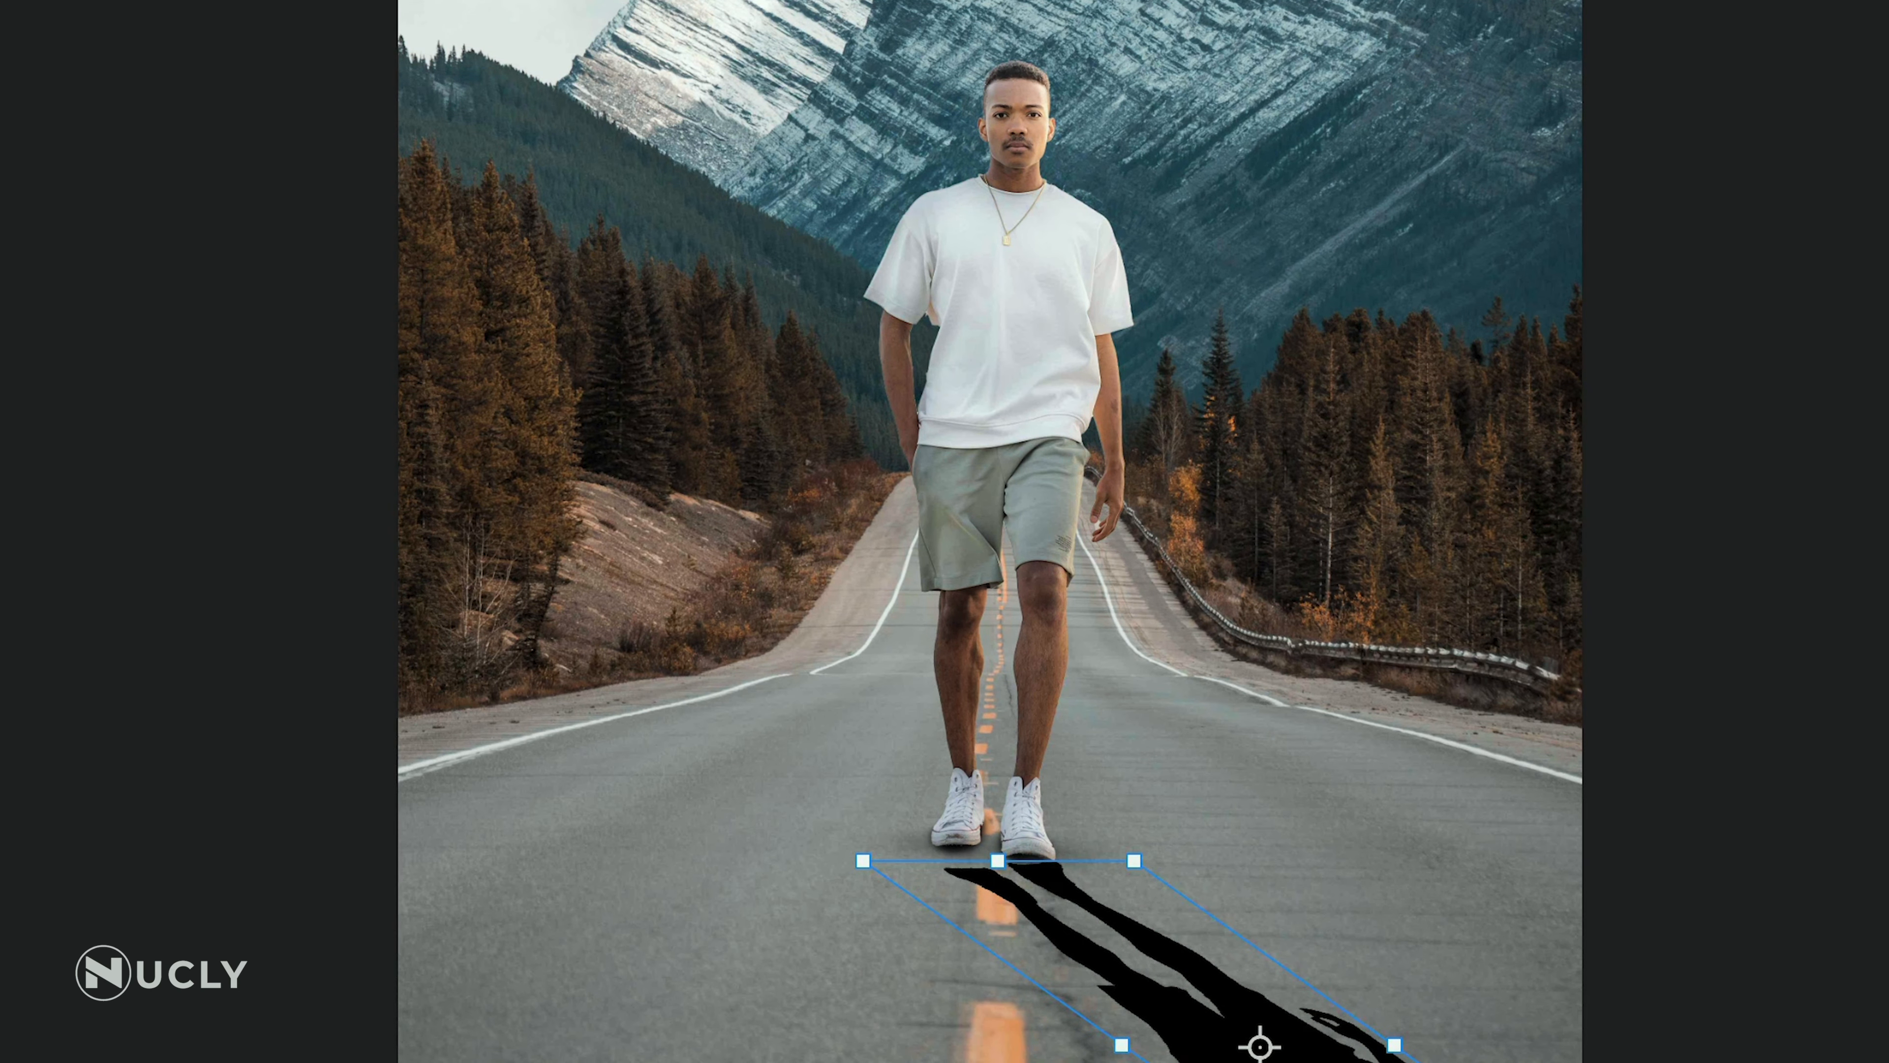
Skew the cast shadow toward the road's lower left, distort its base corners to meet both shoes, and apply the transform
drag(1515, 1062, 179, 1061)
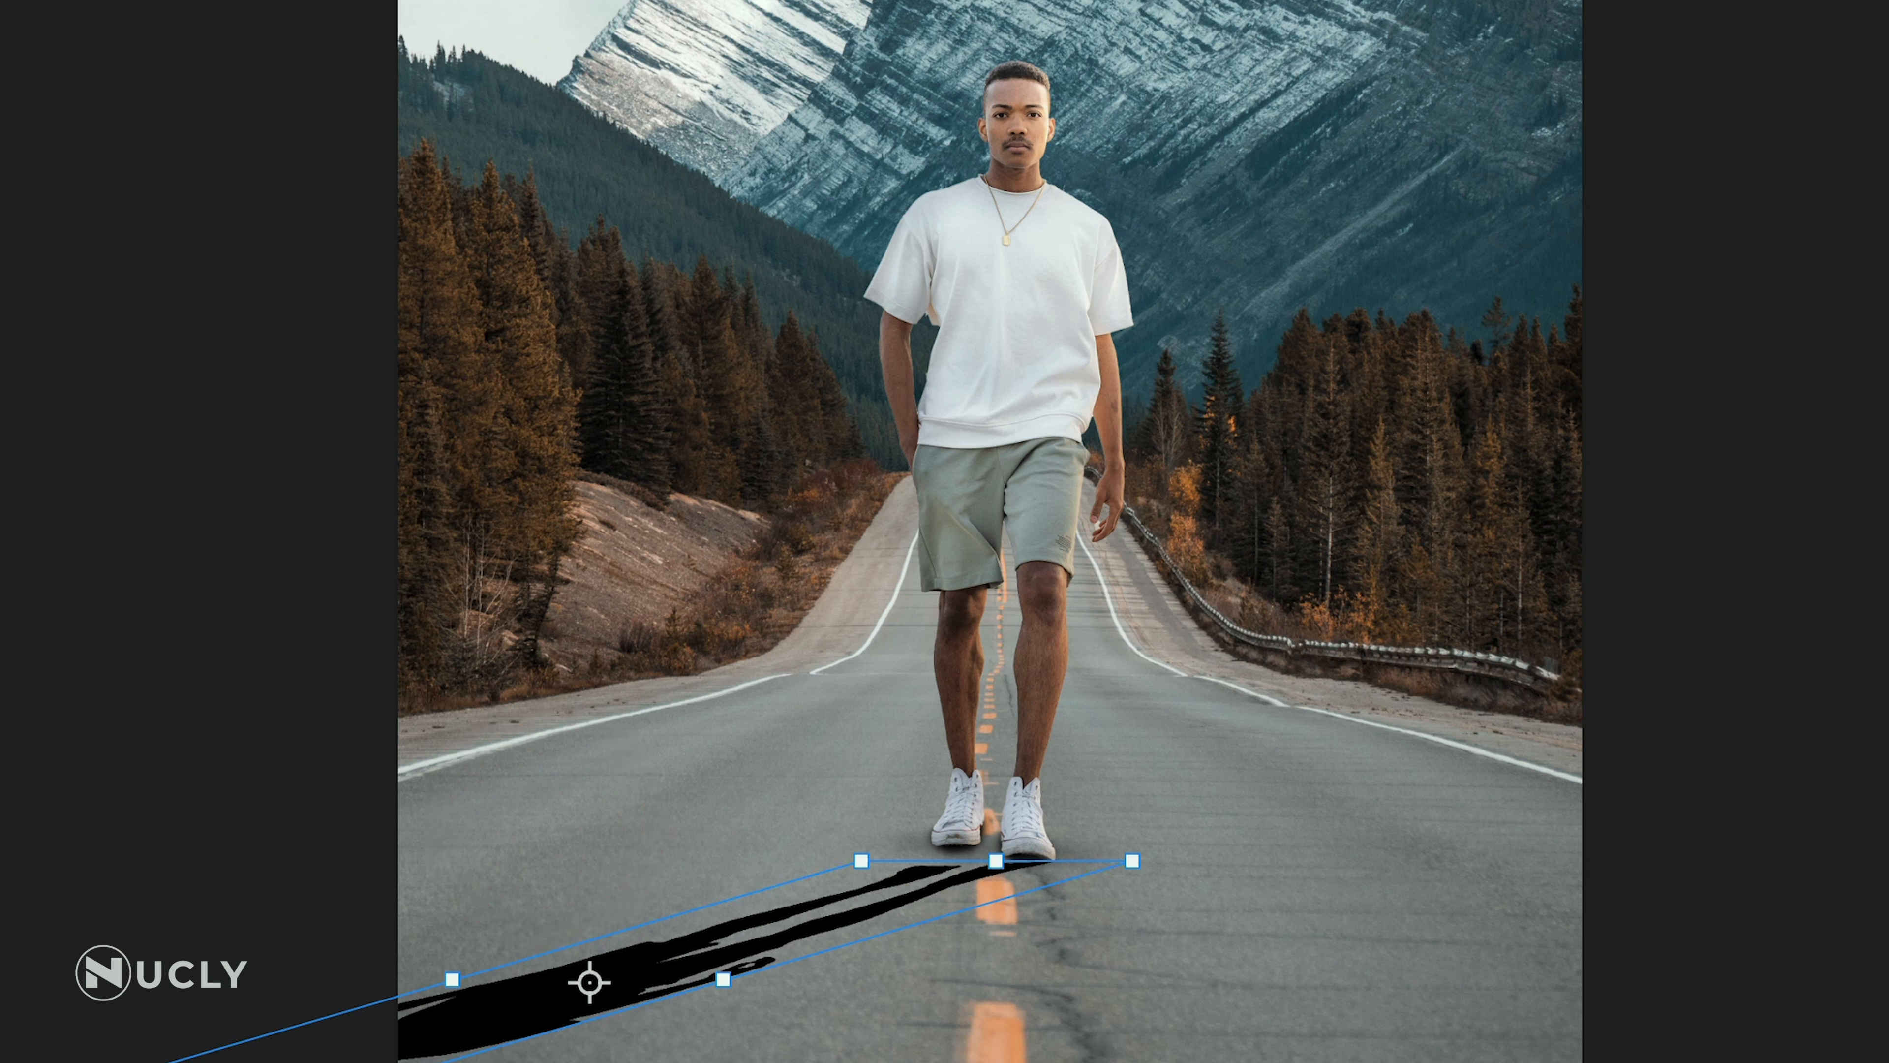
drag(179, 1061, 276, 1007)
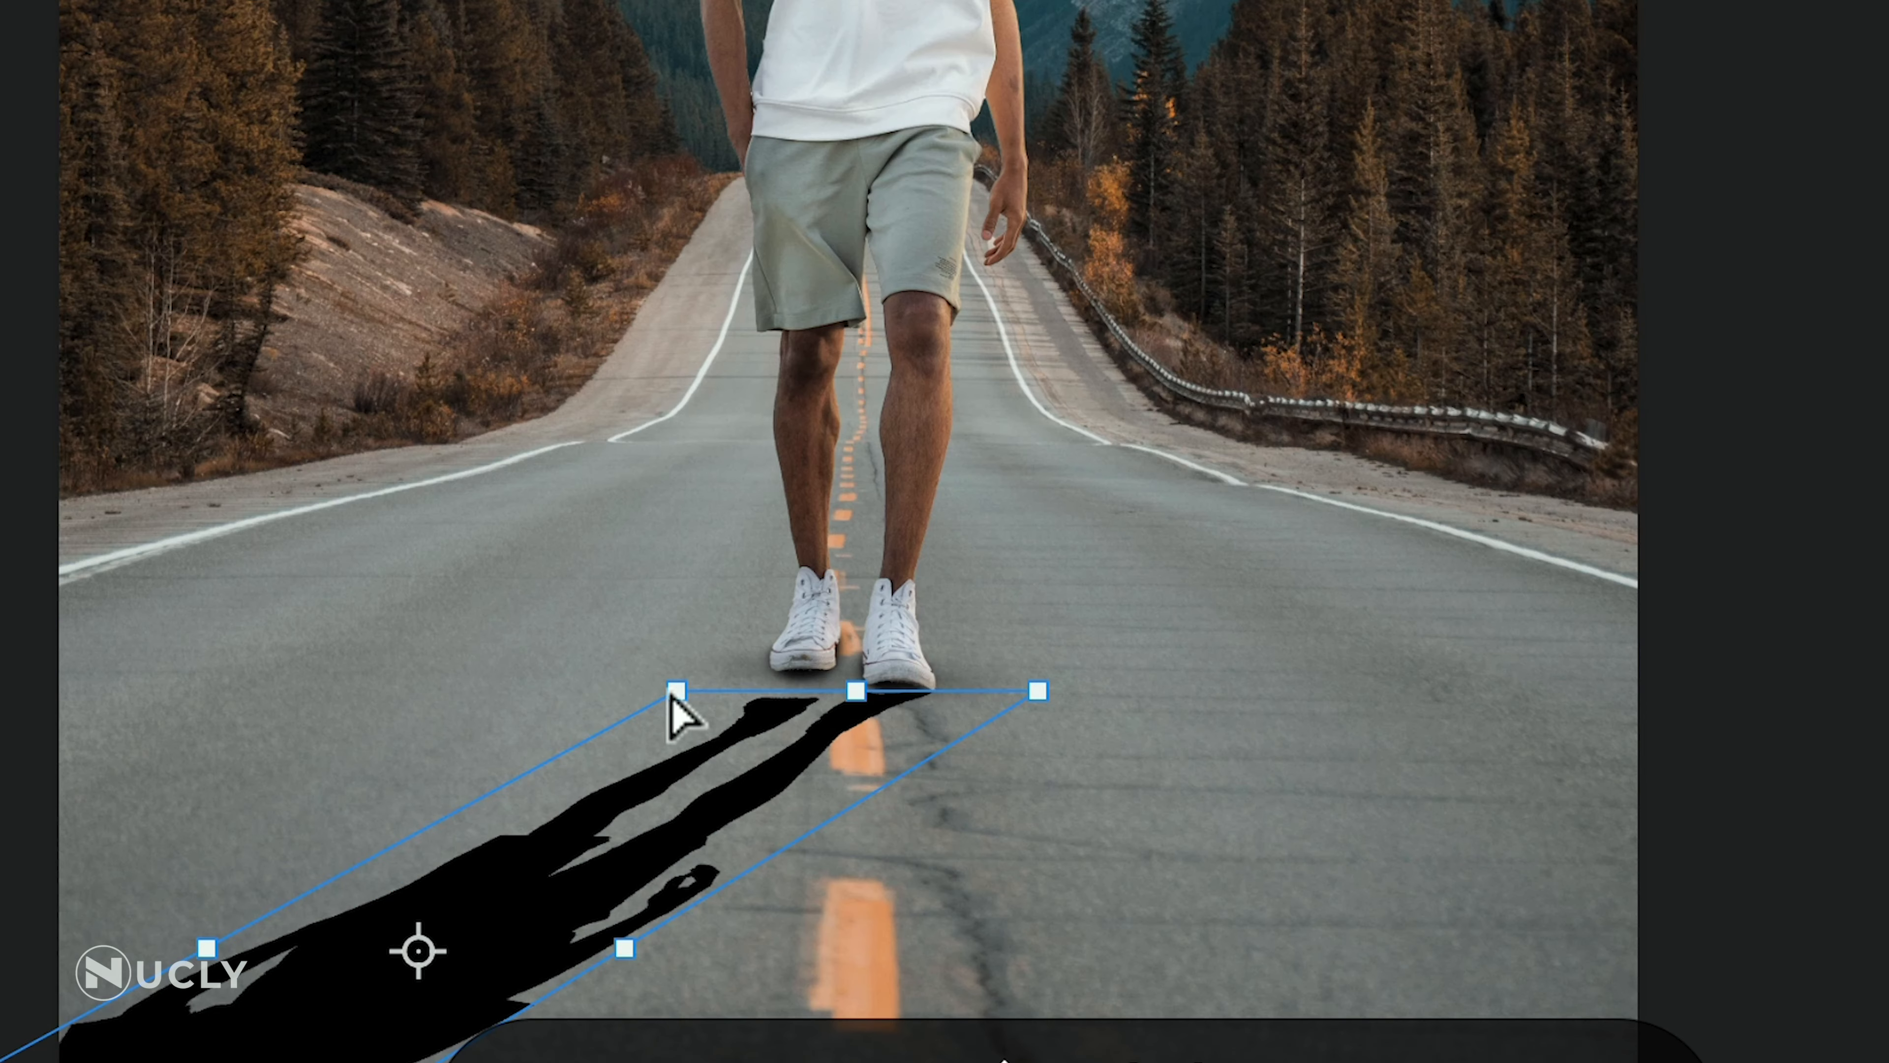
drag(746, 752, 757, 731)
drag(695, 639, 697, 639)
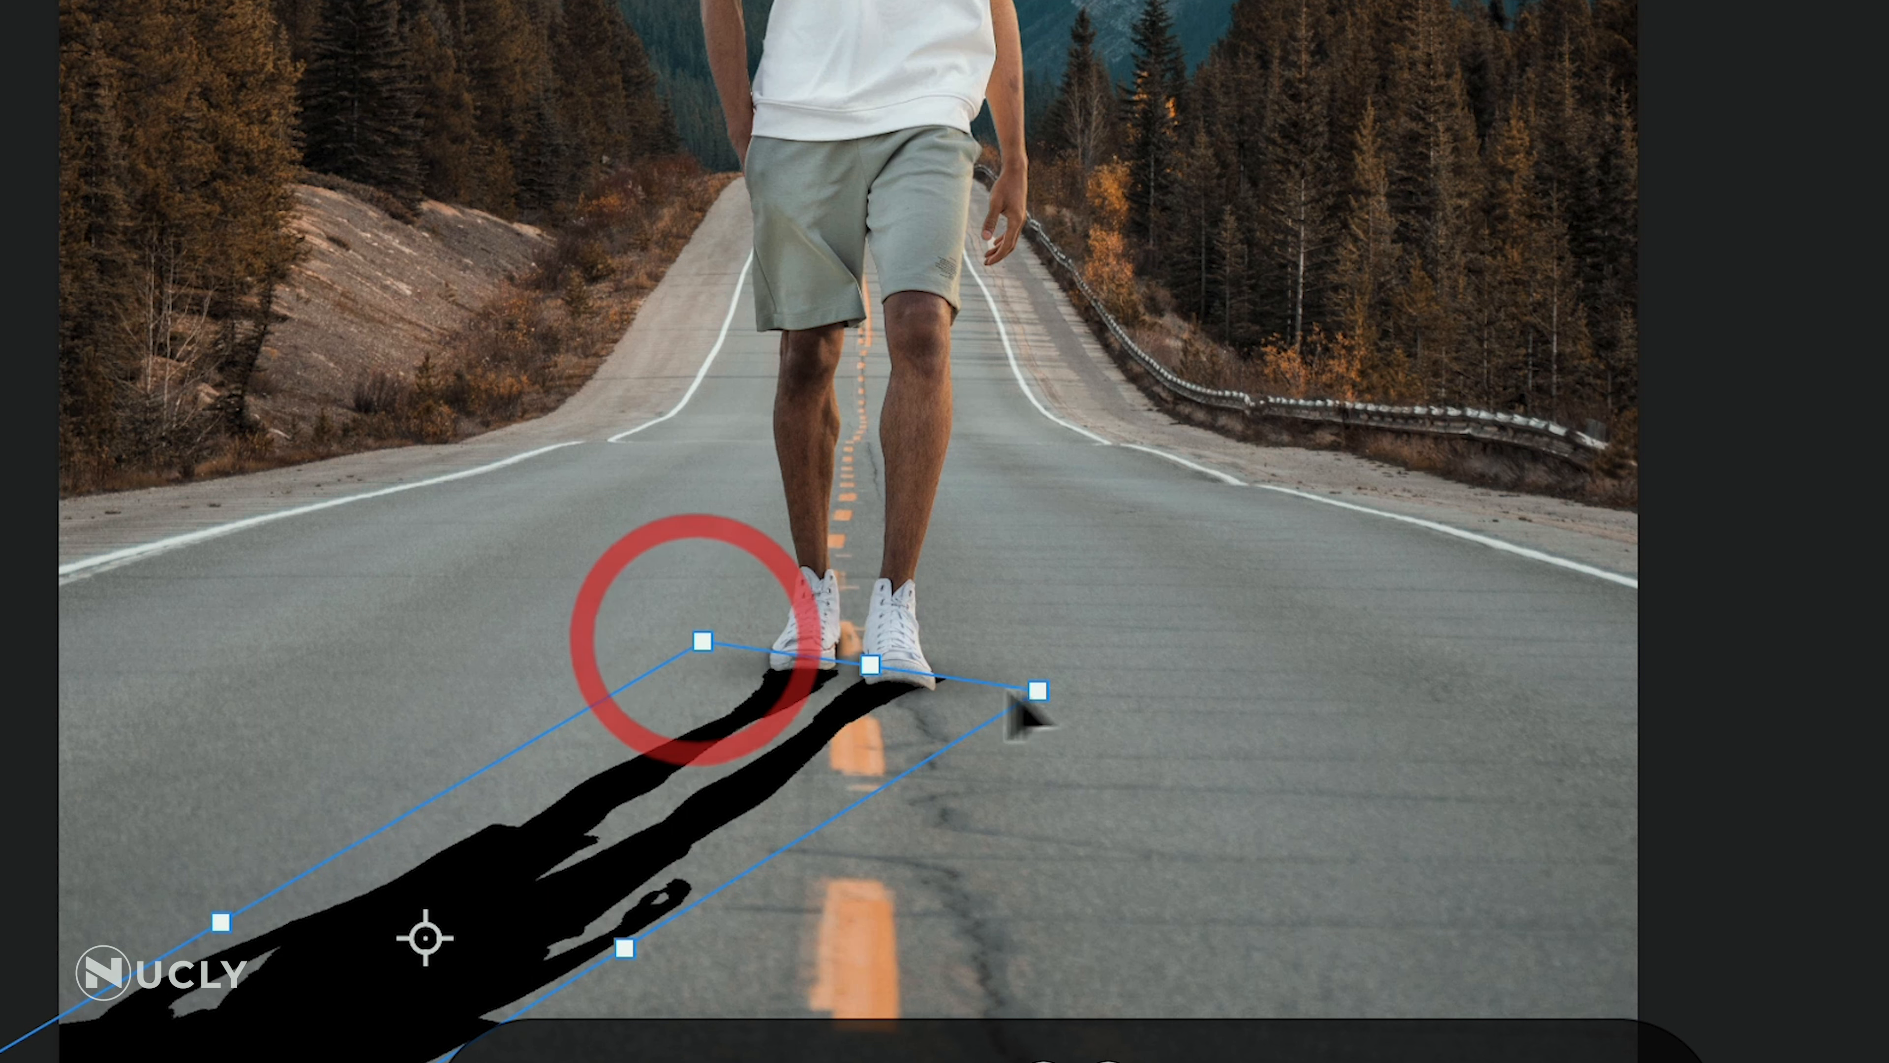
drag(1038, 697, 1041, 681)
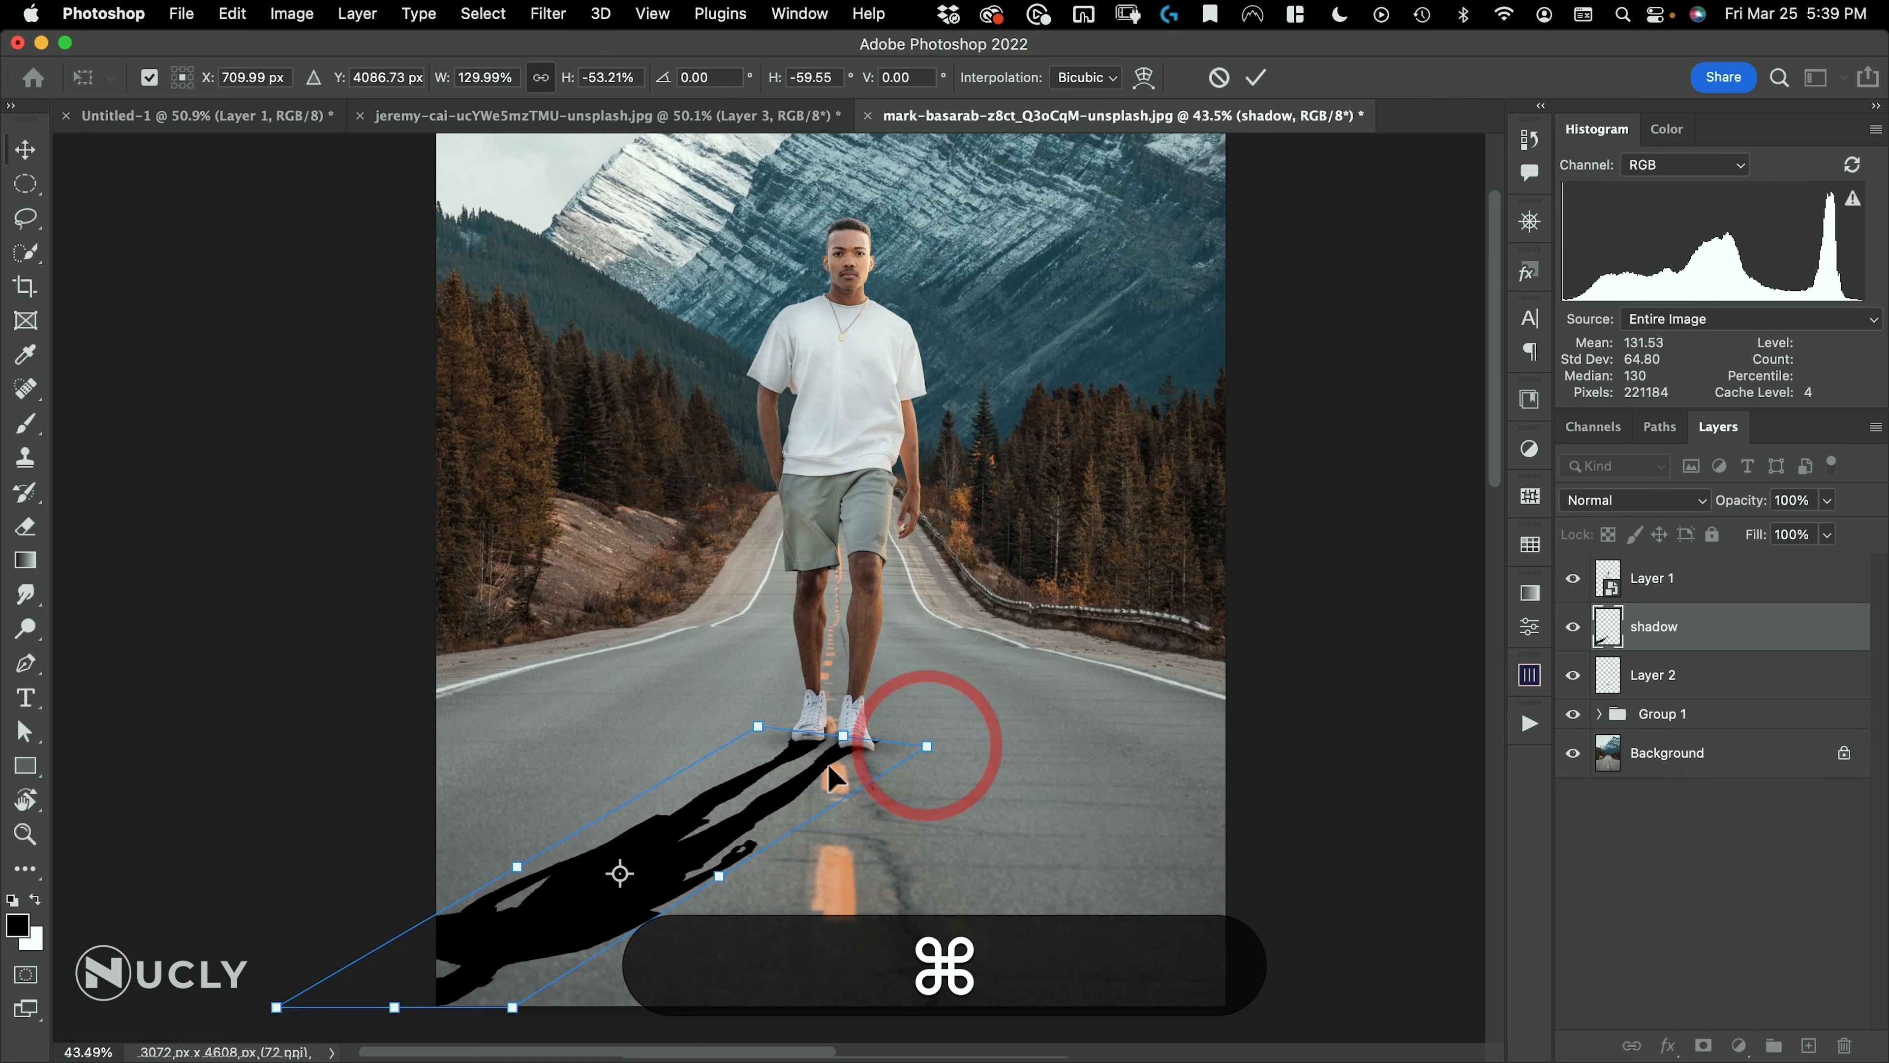
double_click(843, 726)
Lower the shadow layer's opacity to 58%
drag(774, 803, 928, 714)
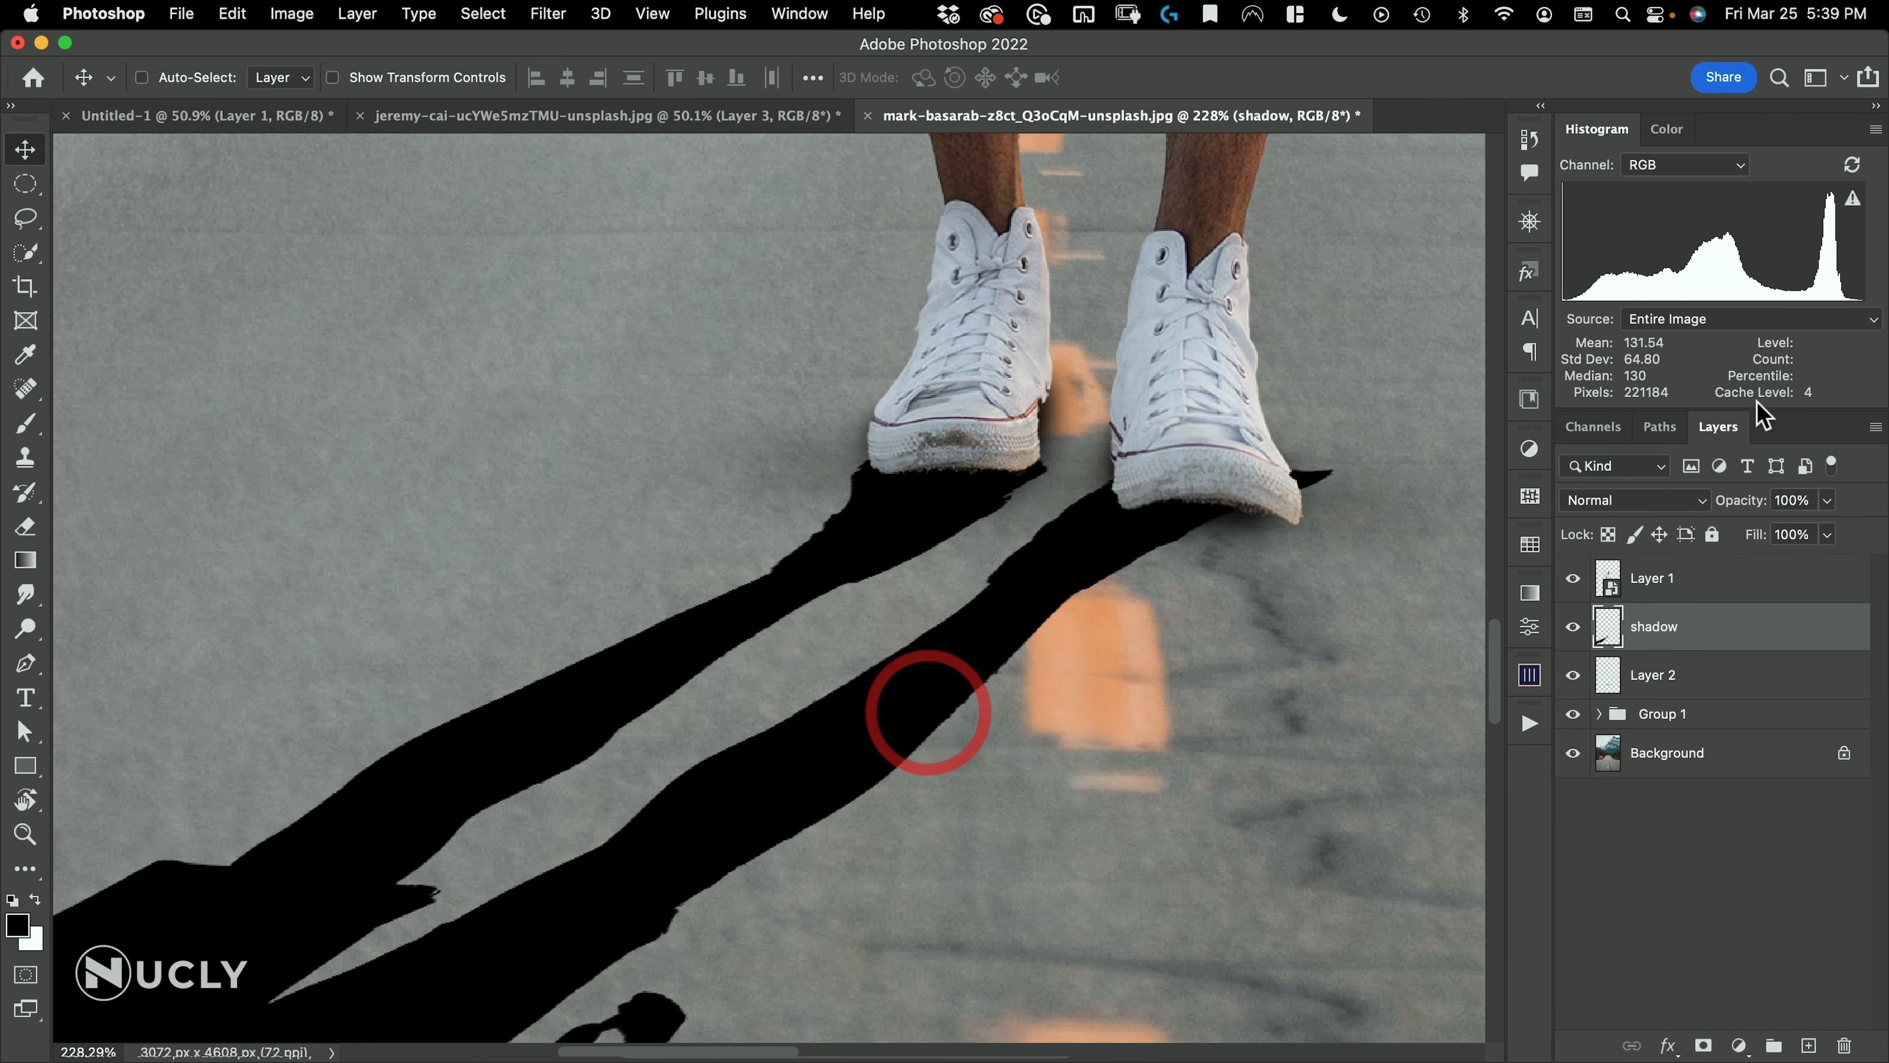
drag(1756, 506, 1702, 514)
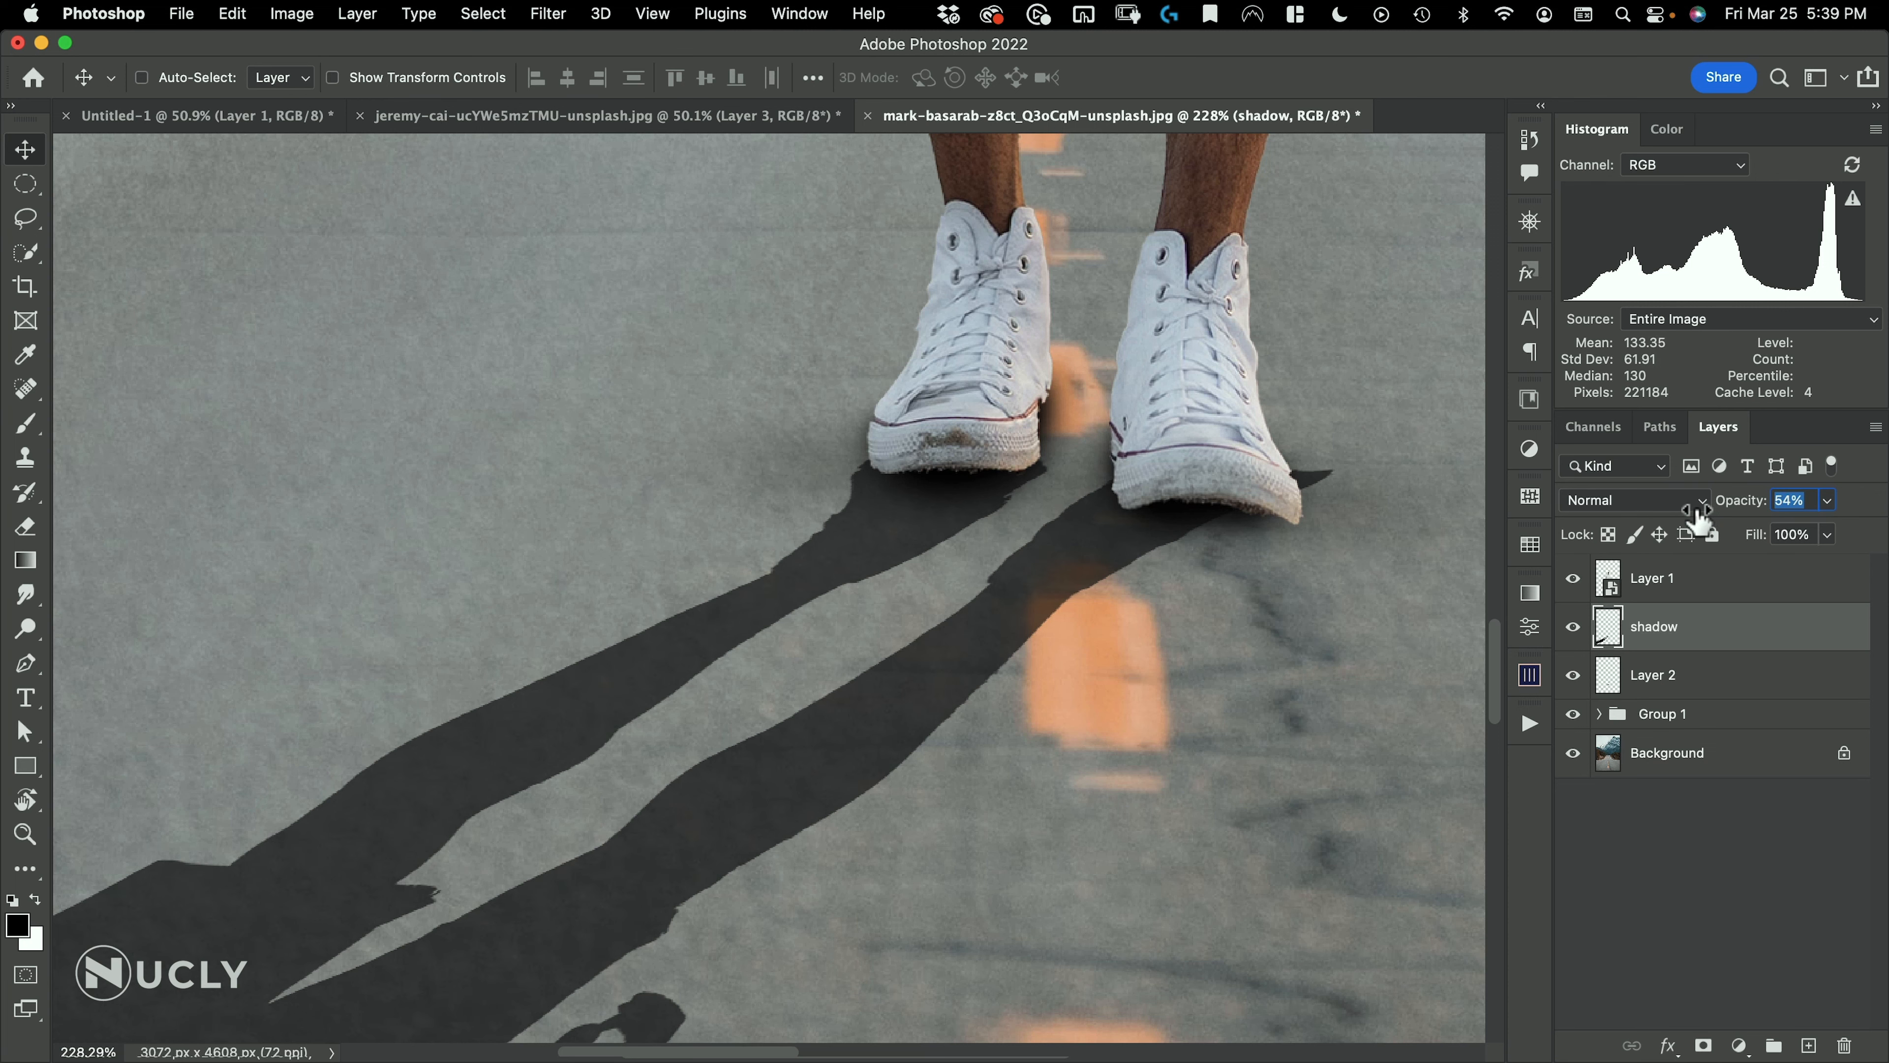
drag(1046, 478, 831, 620)
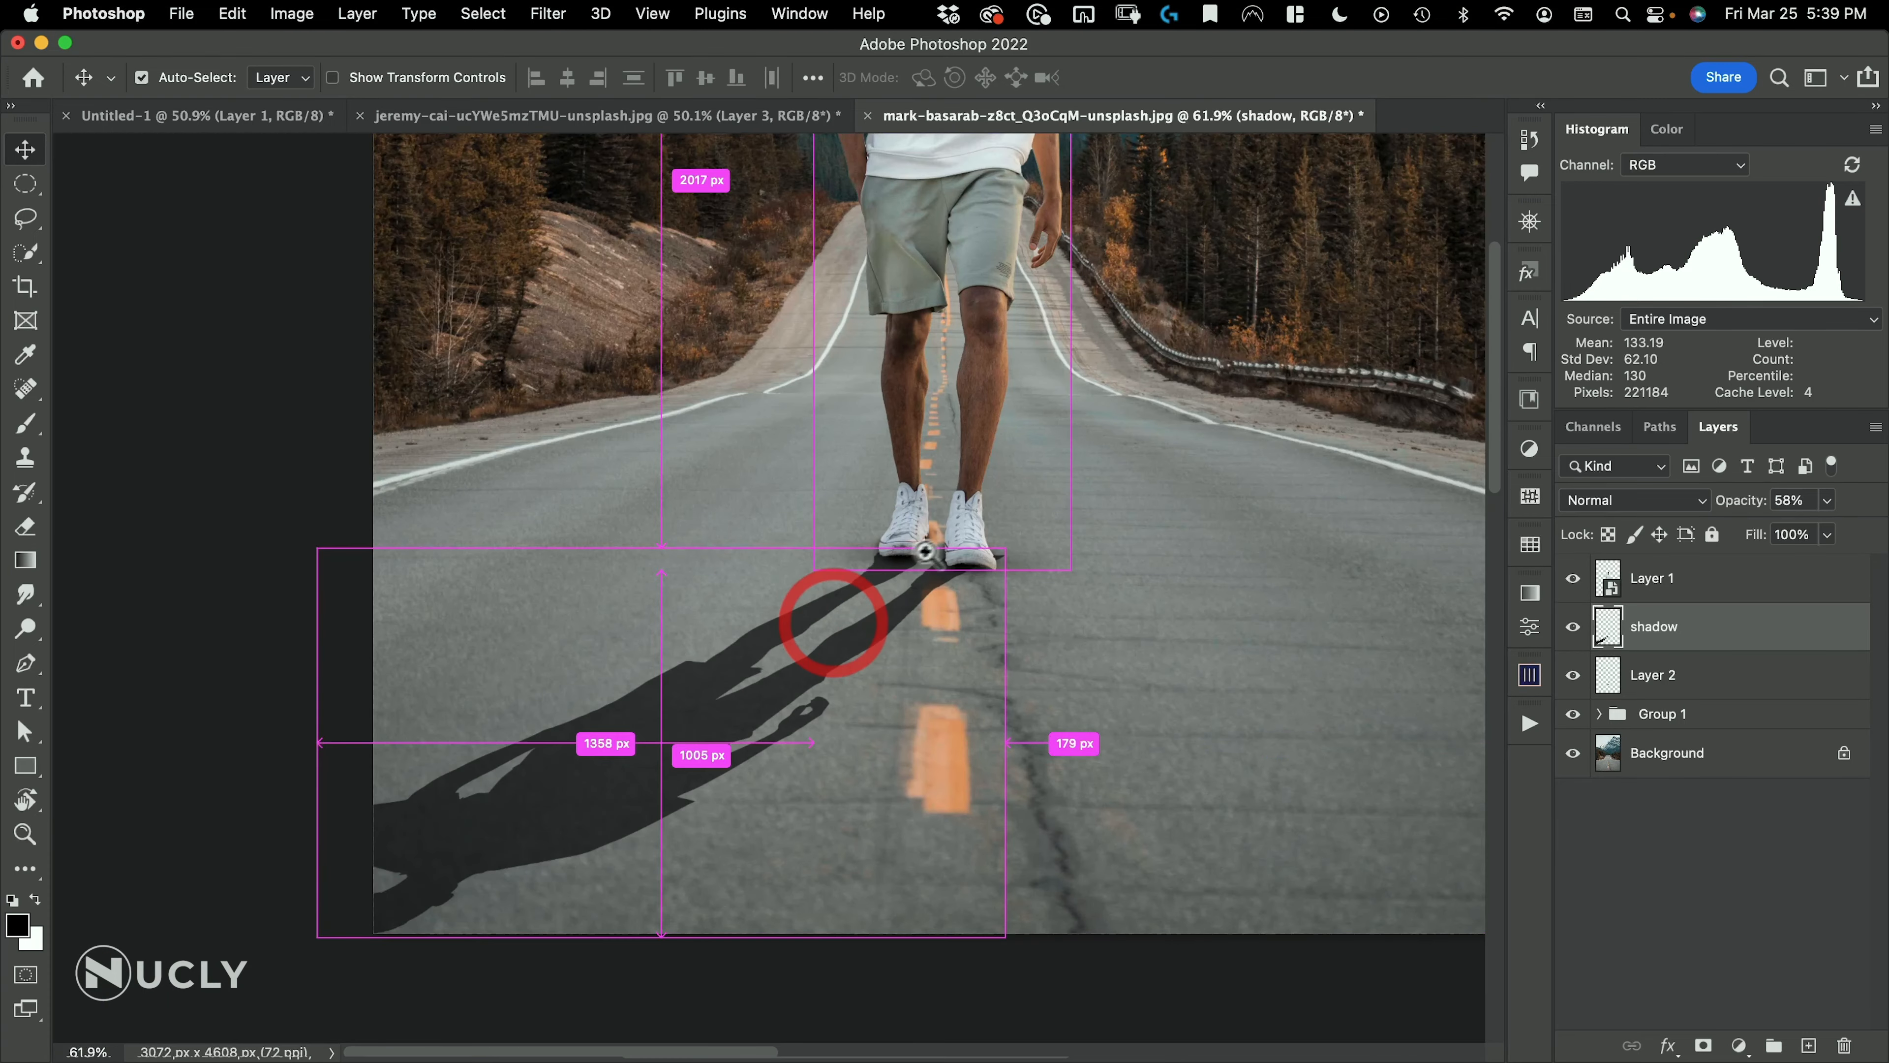
Warp the cast shadow so its foot ends tuck under the soles of both shoes, and apply the transform
mouse_move(977, 519)
mouse_down()
mouse_move(920, 549)
mouse_move(915, 579)
mouse_move(985, 540)
mouse_up()
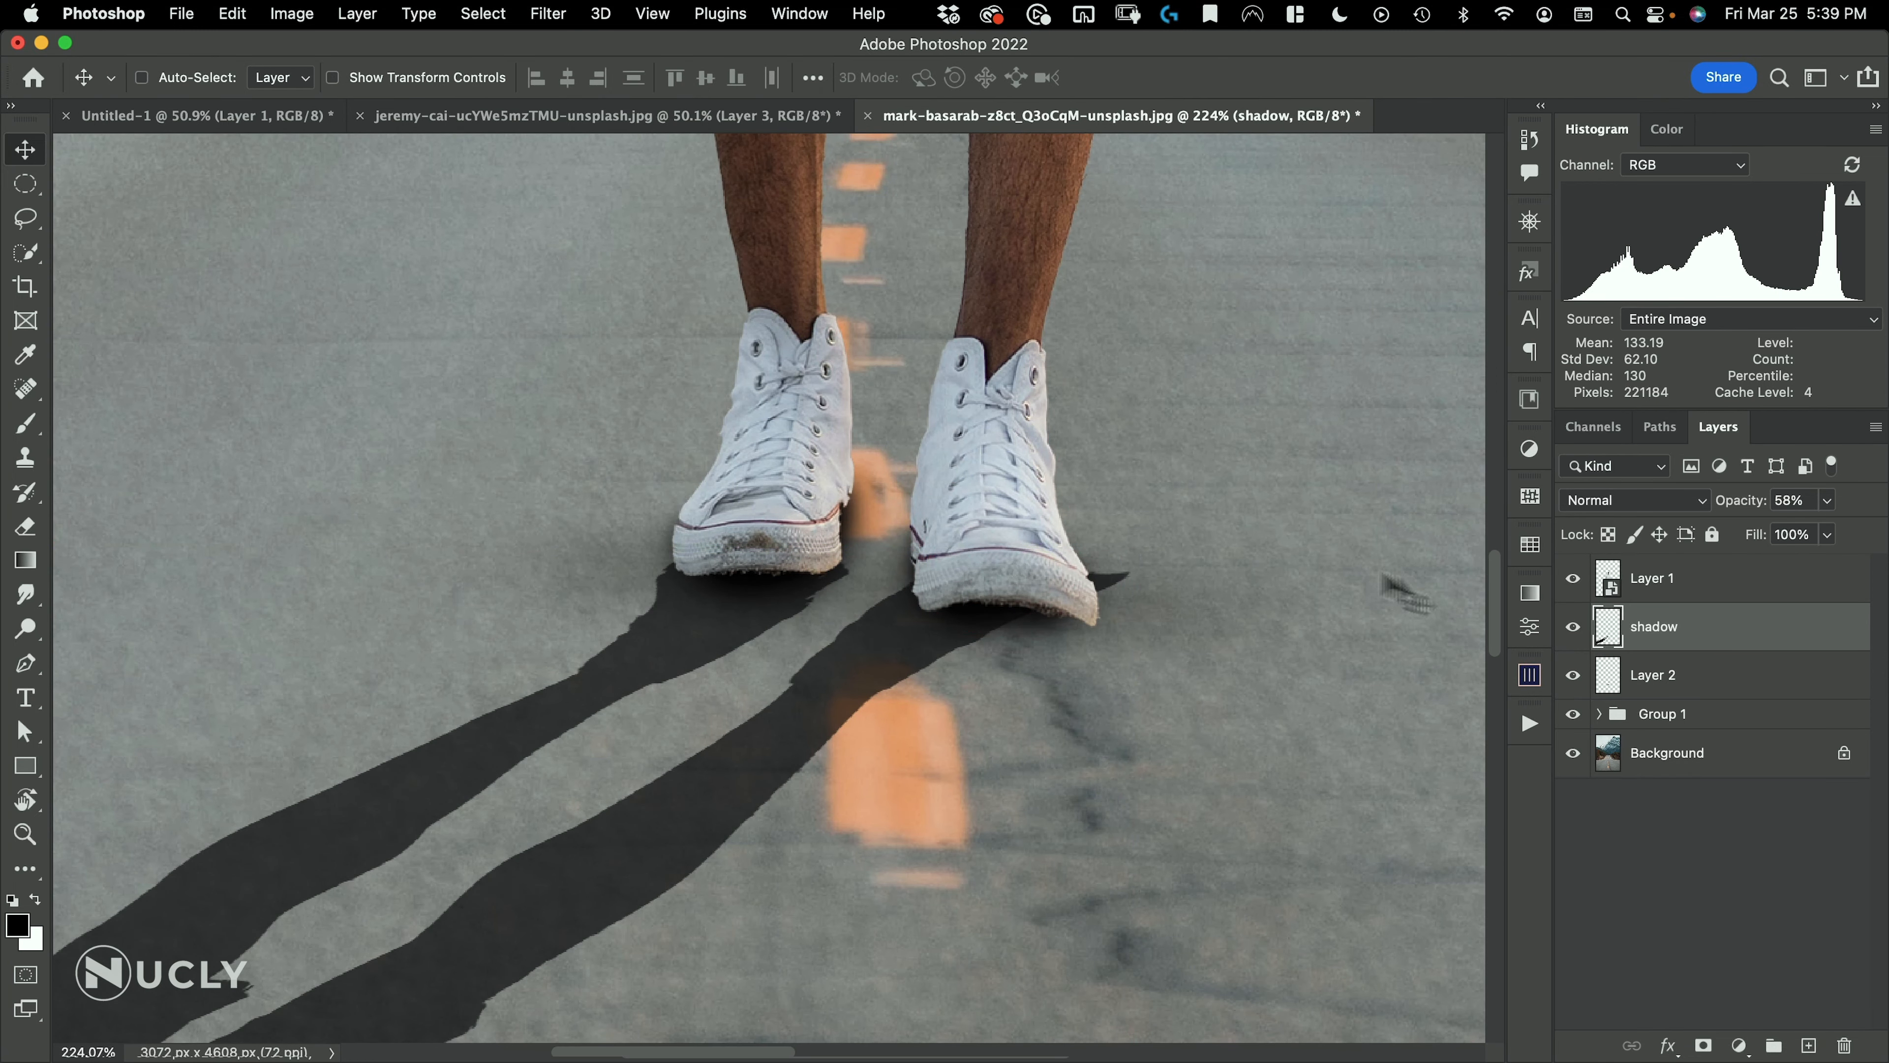
key(super)
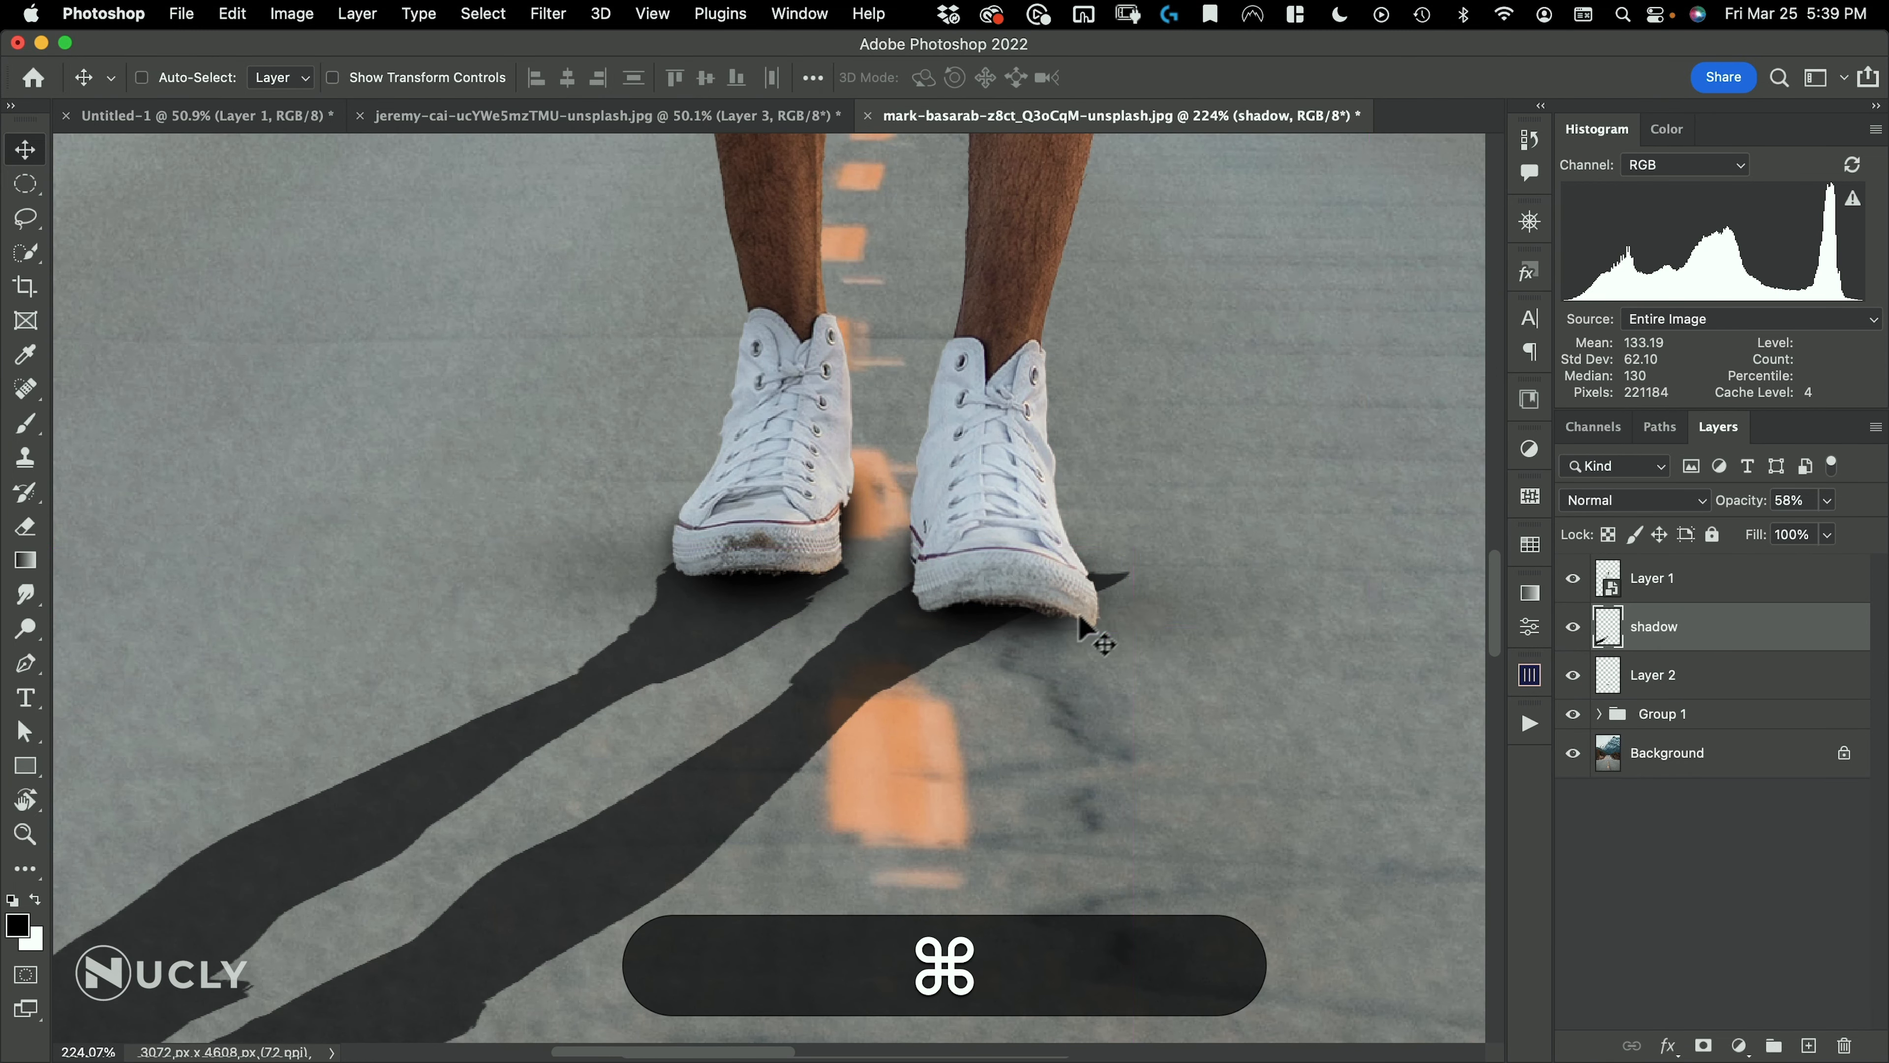
key(super+t)
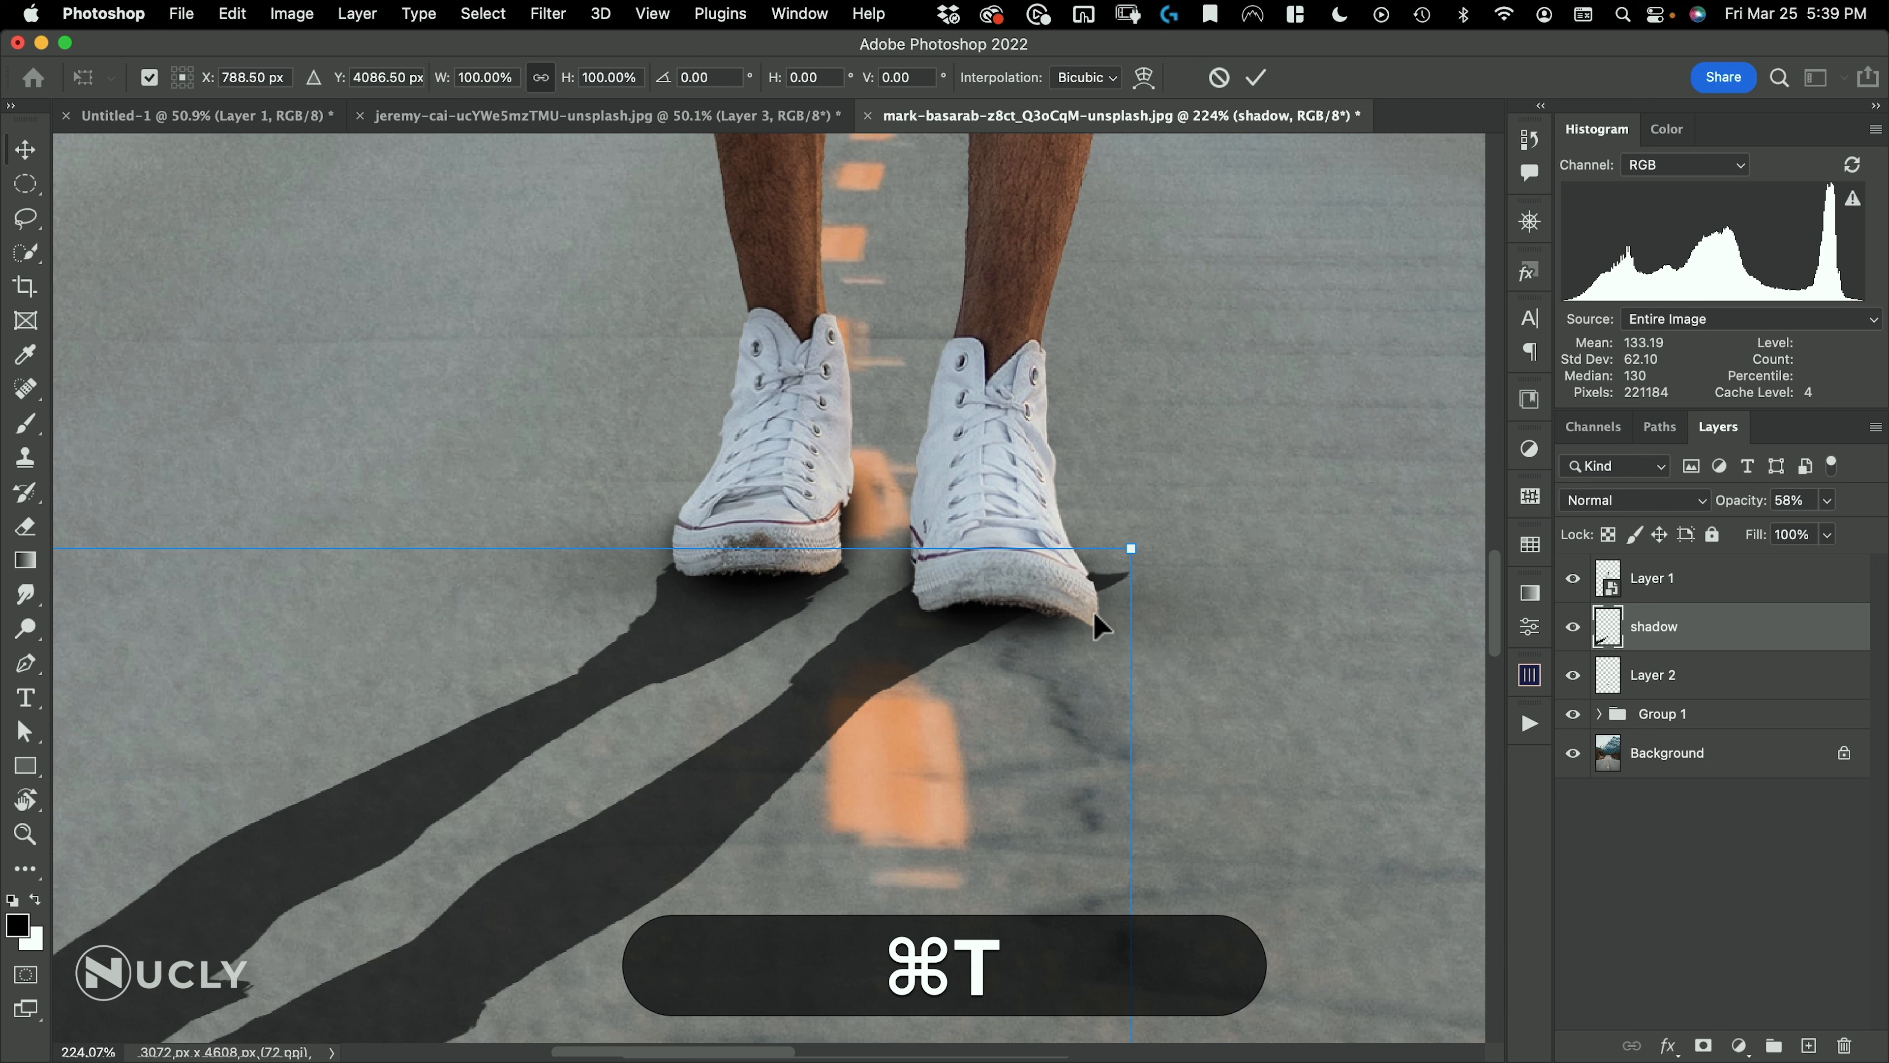
click(1145, 77)
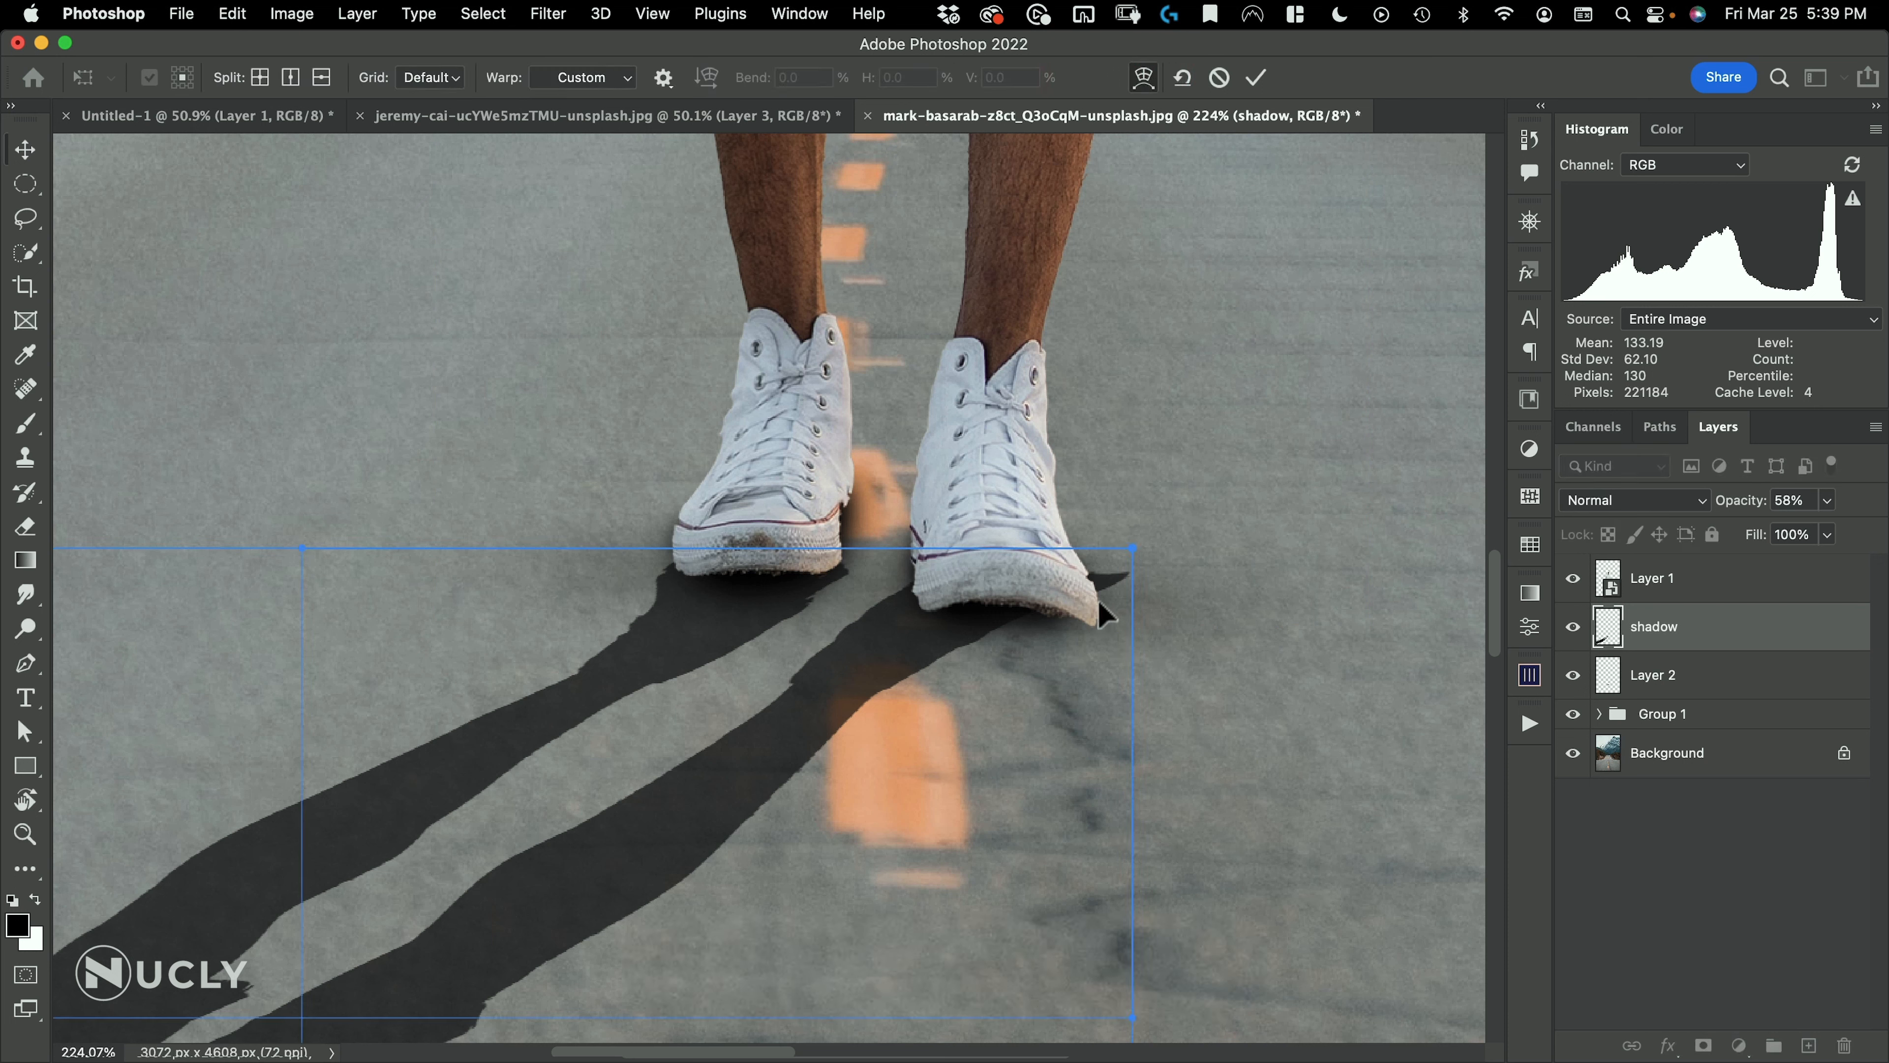
drag(1099, 602, 1070, 641)
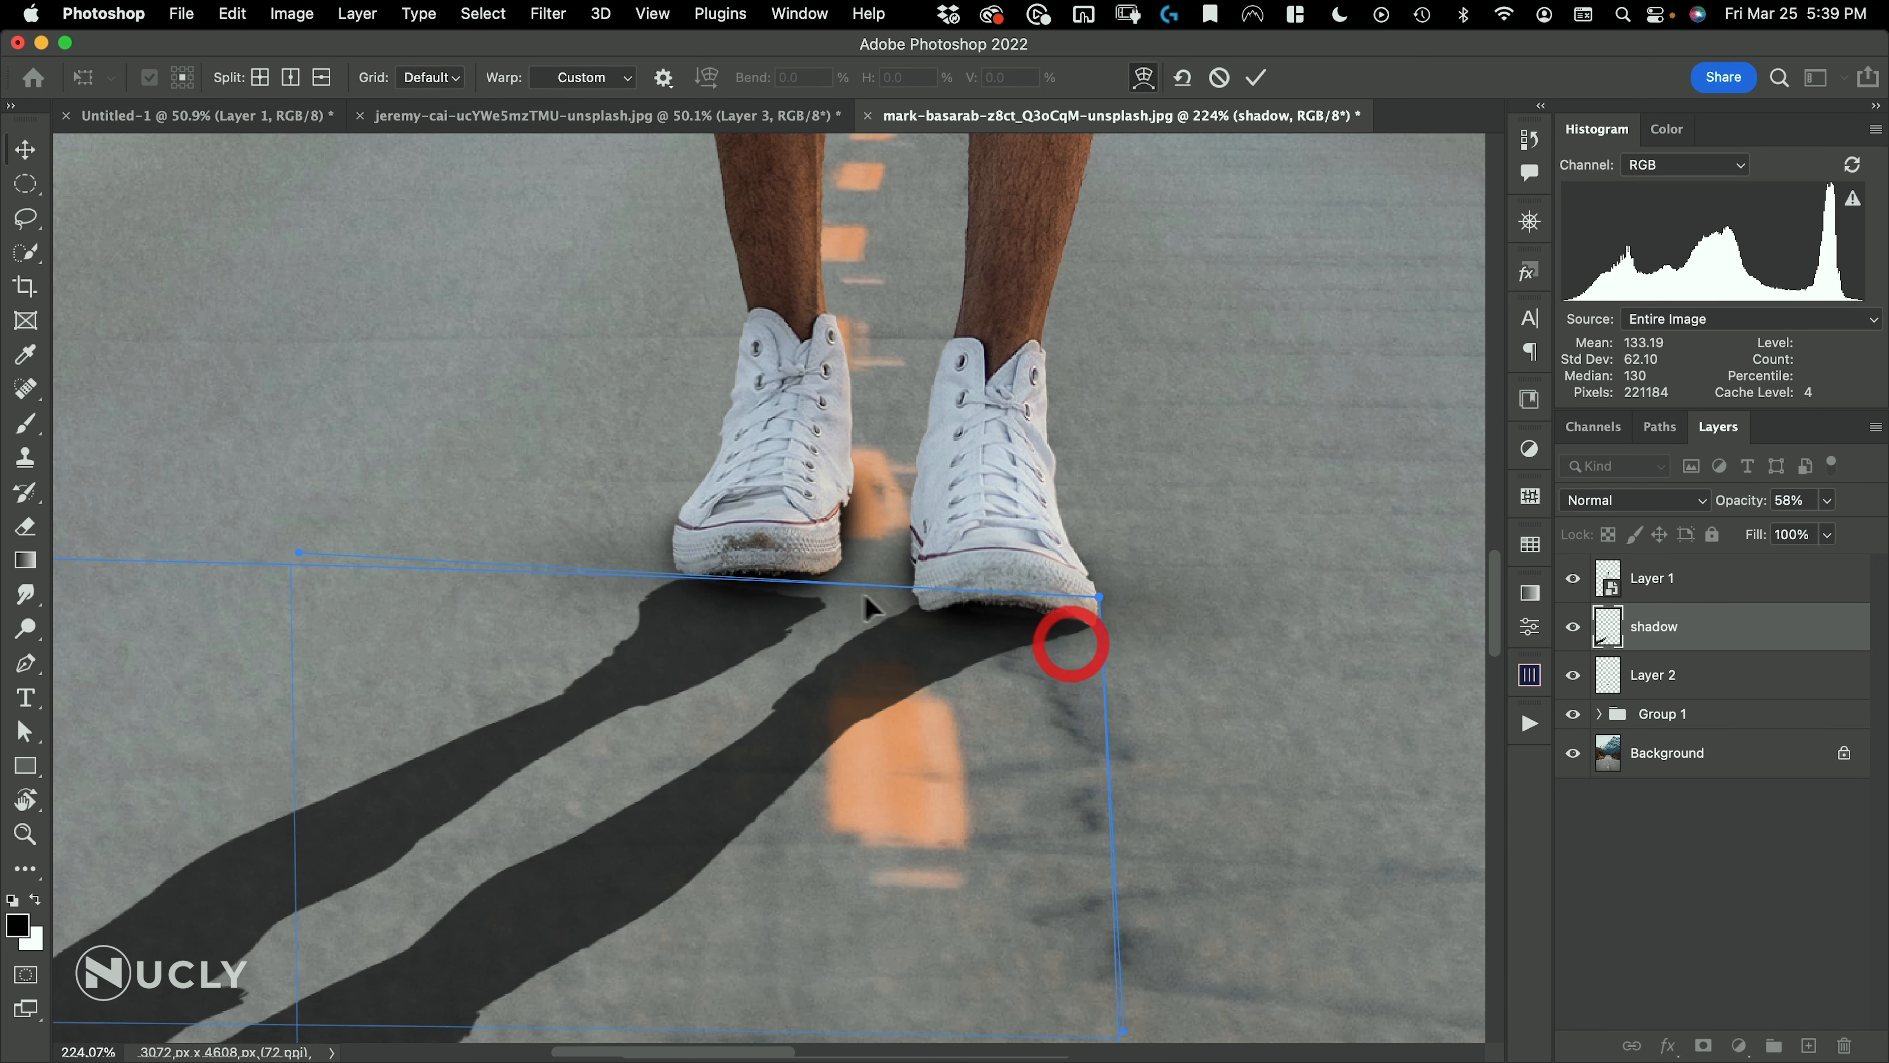
drag(299, 550, 372, 436)
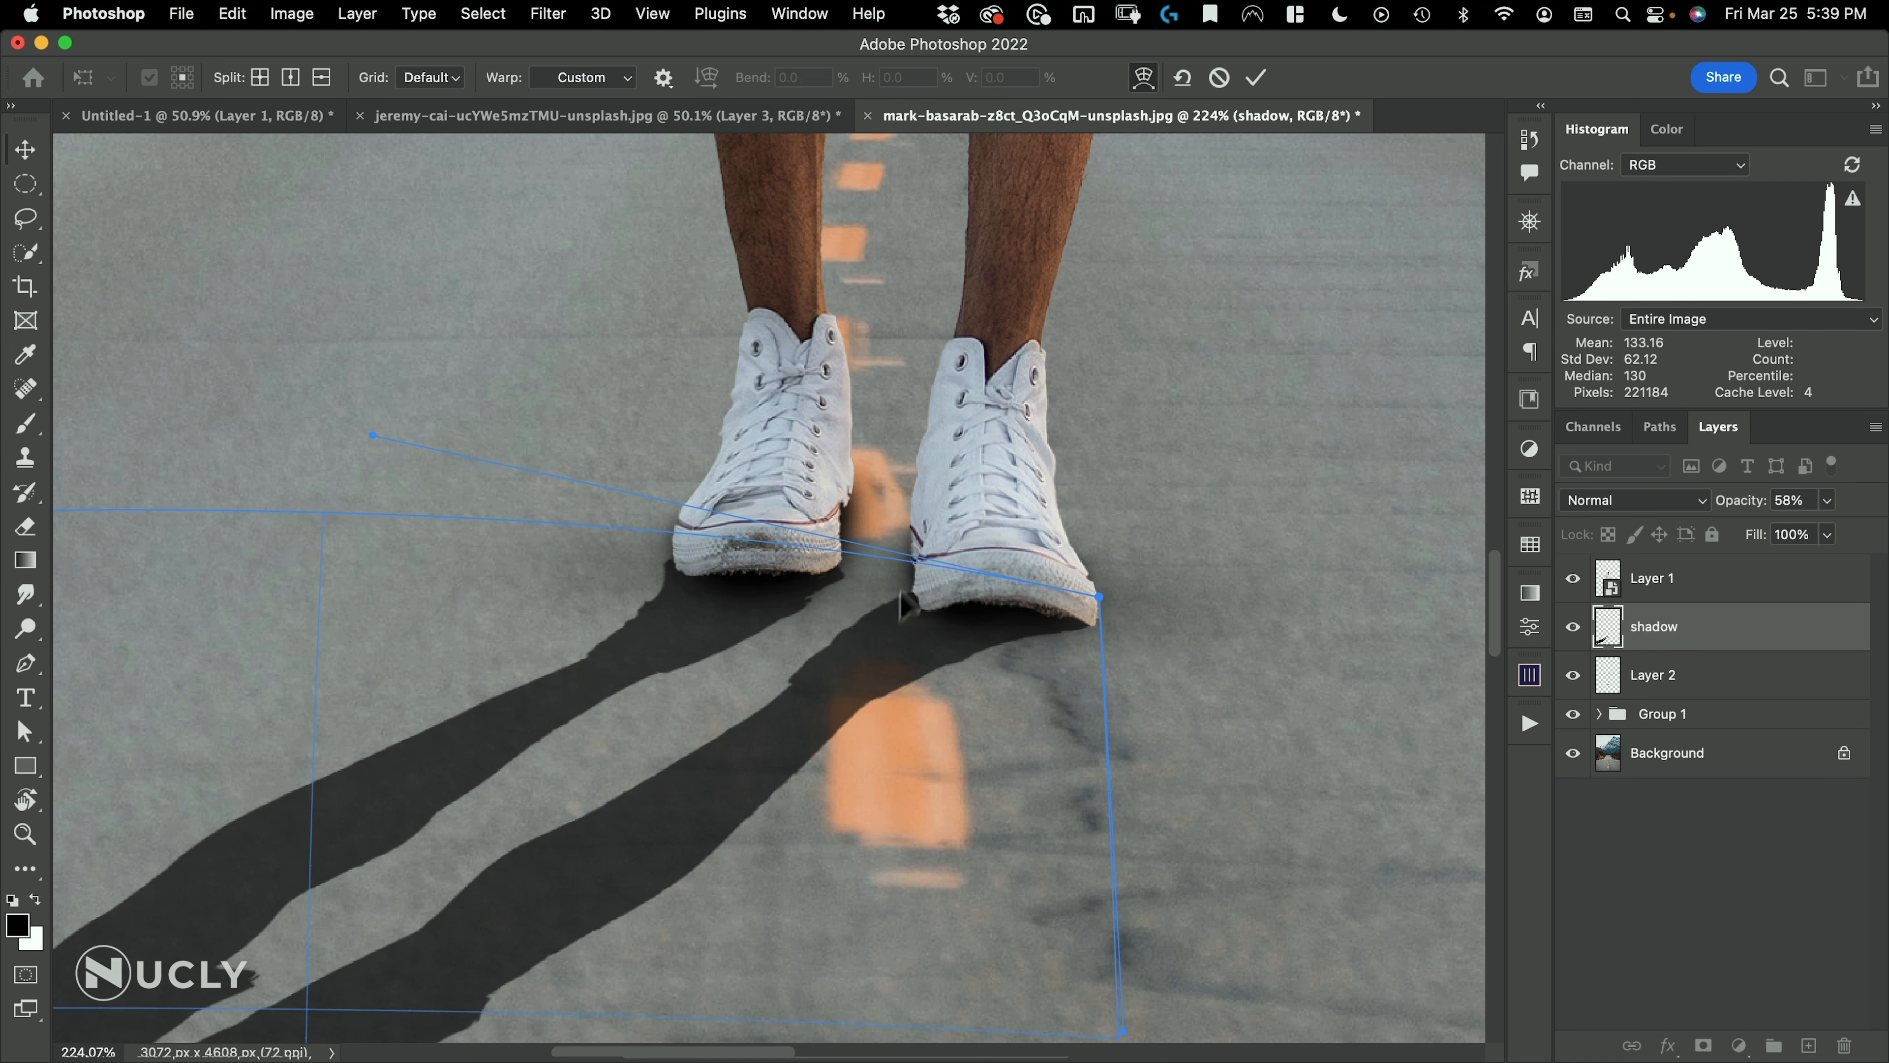
drag(906, 592, 897, 580)
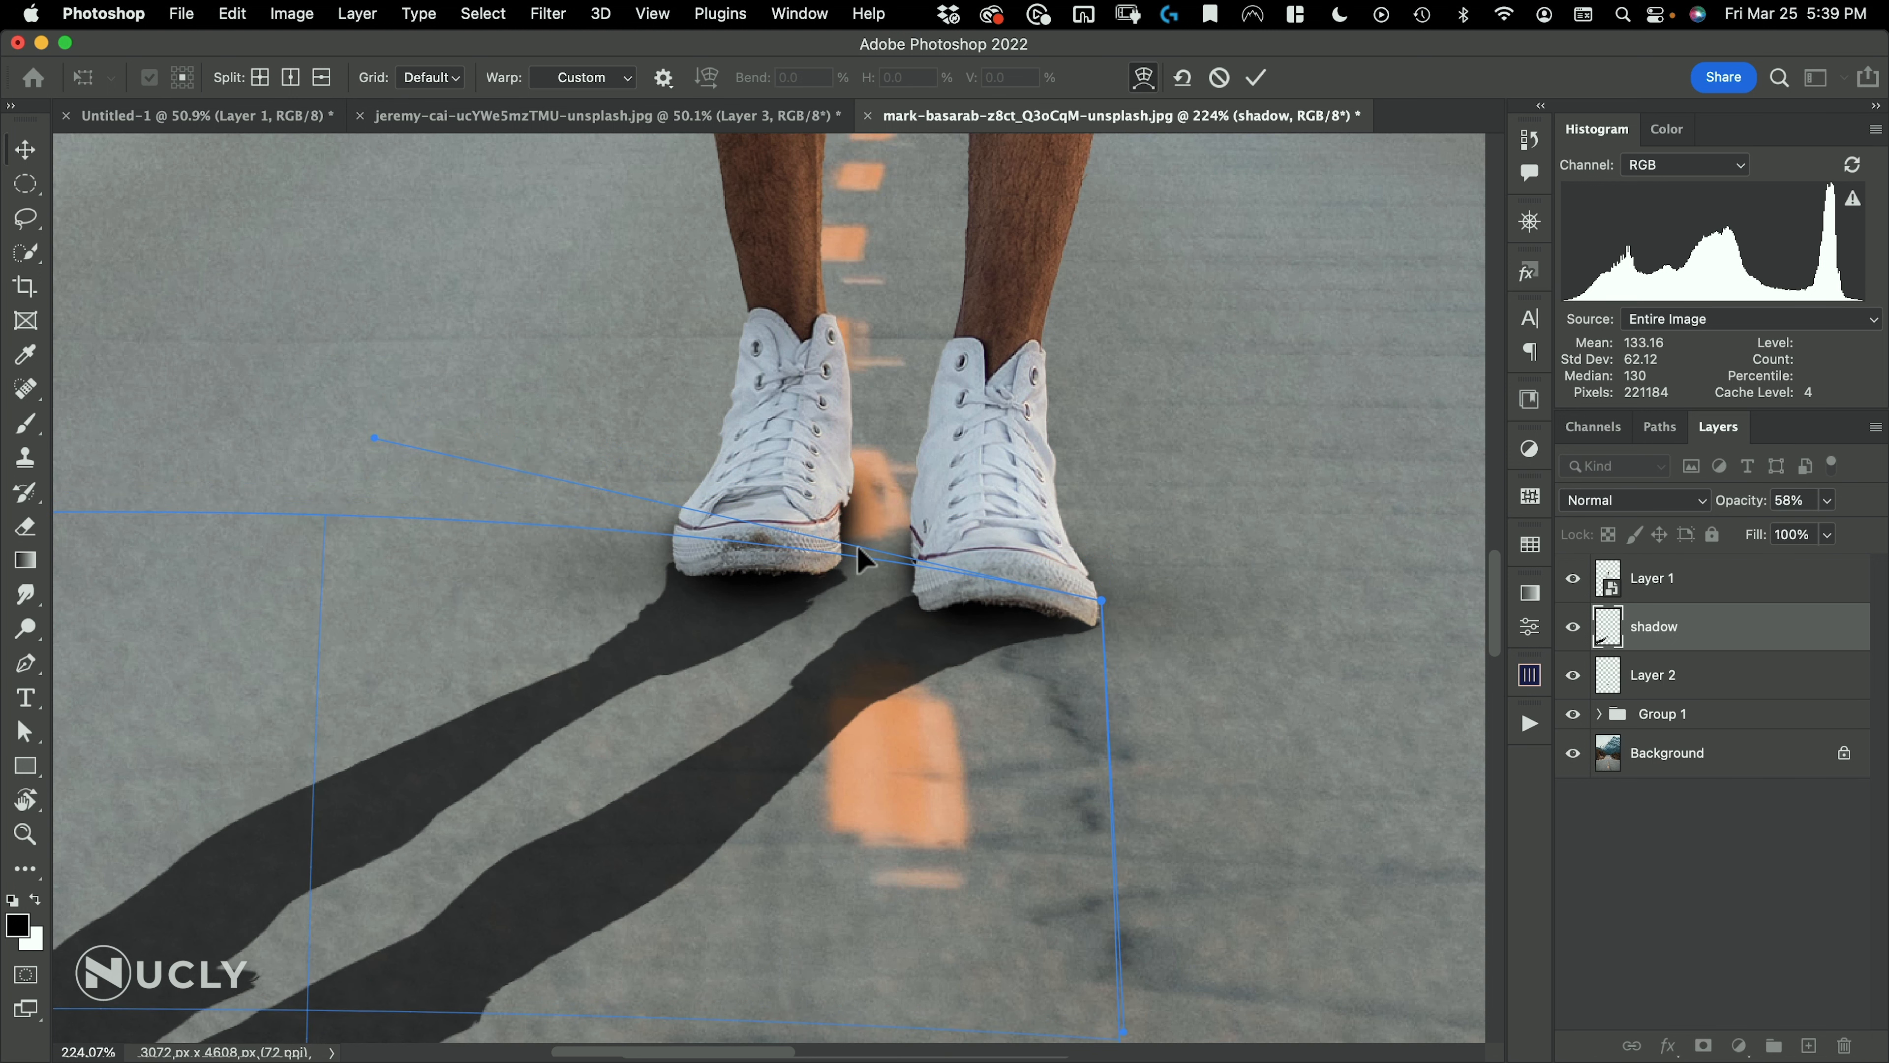
click(1257, 77)
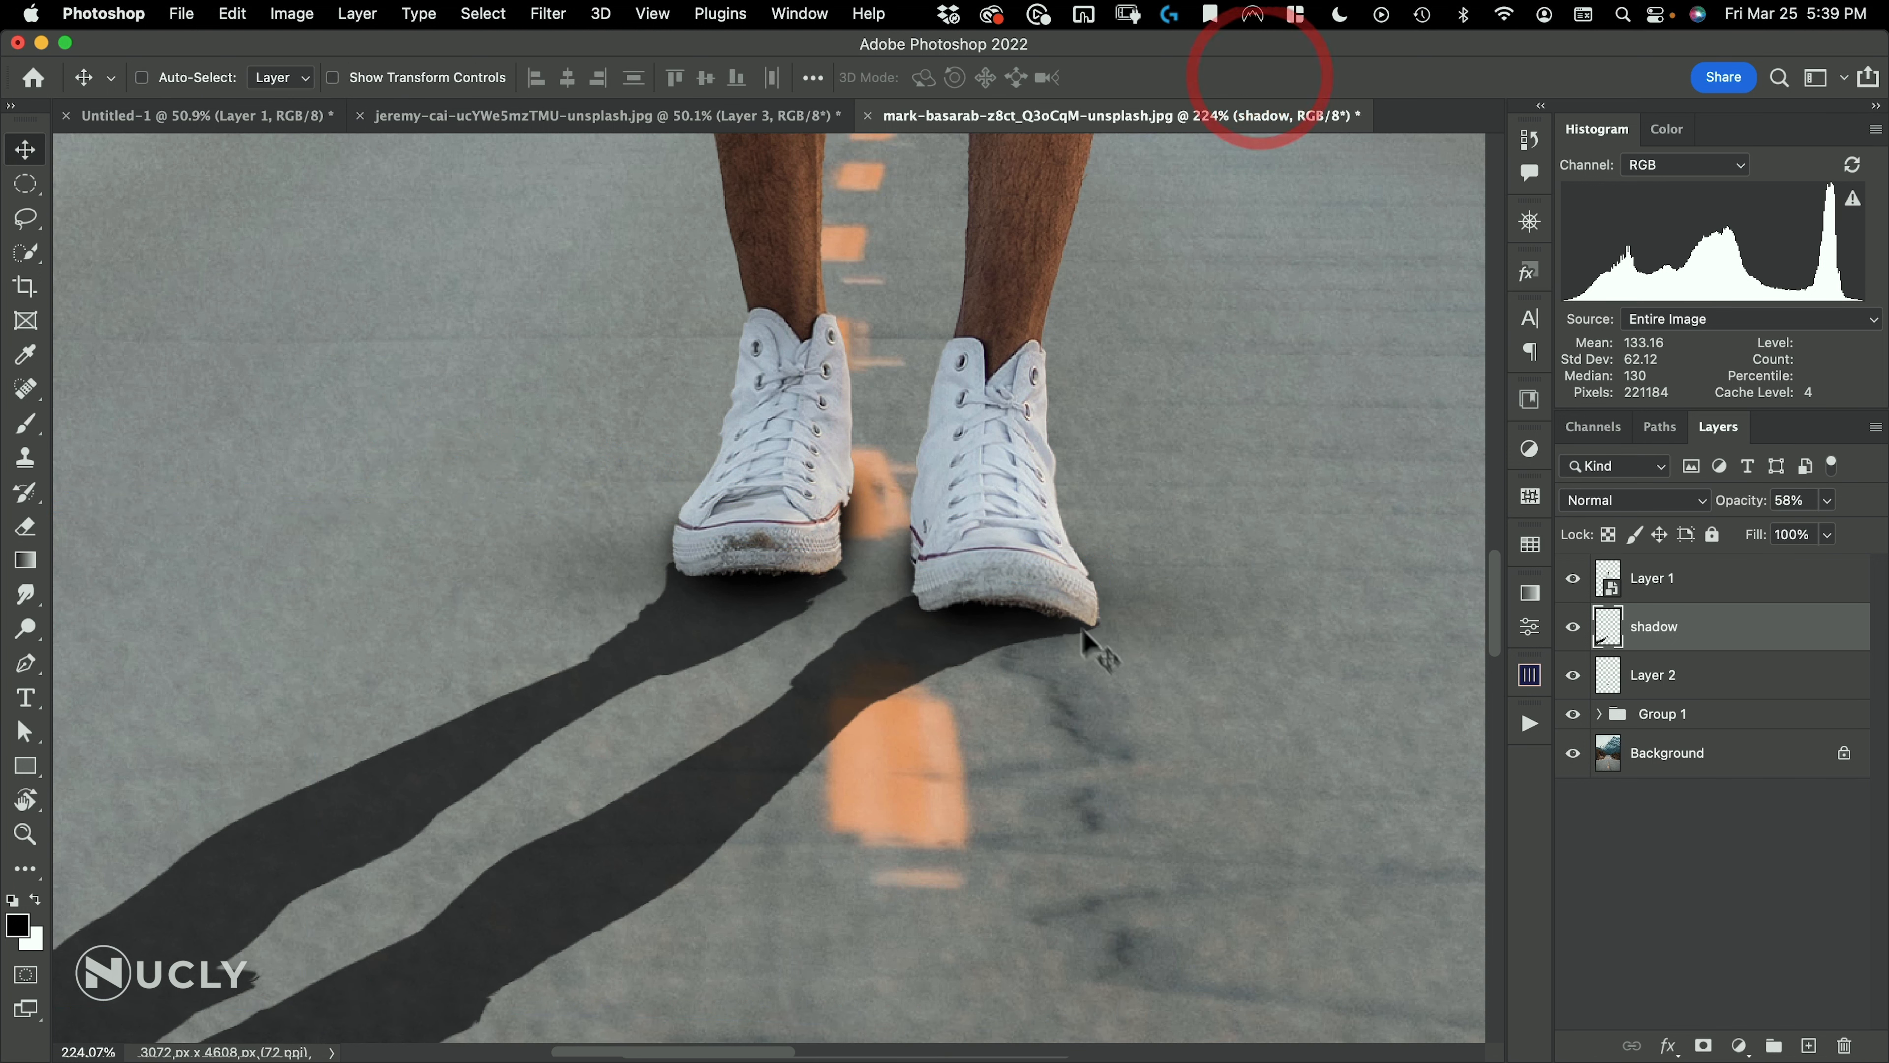
Paint black on the shadow layer with a small Brush to fill the gaps where the cast shadow meets both shoes
drag(773, 555, 653, 639)
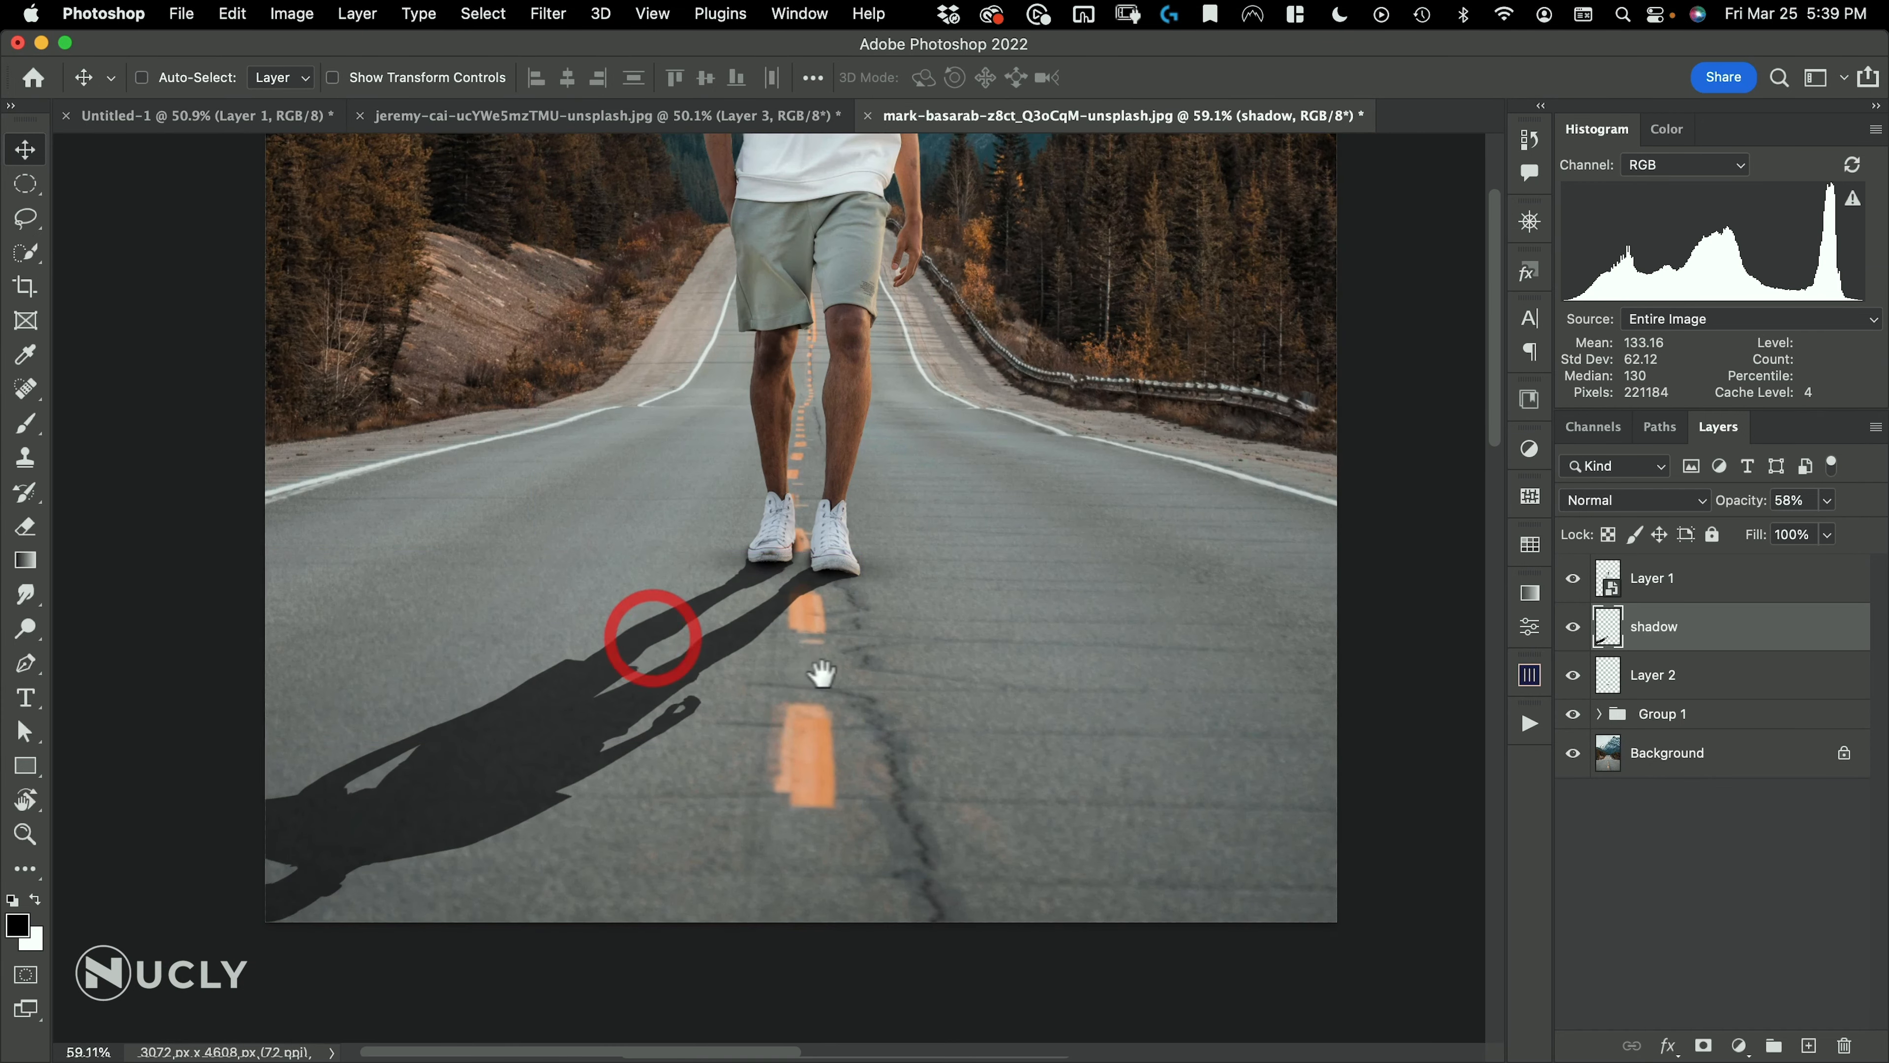
drag(811, 675, 991, 658)
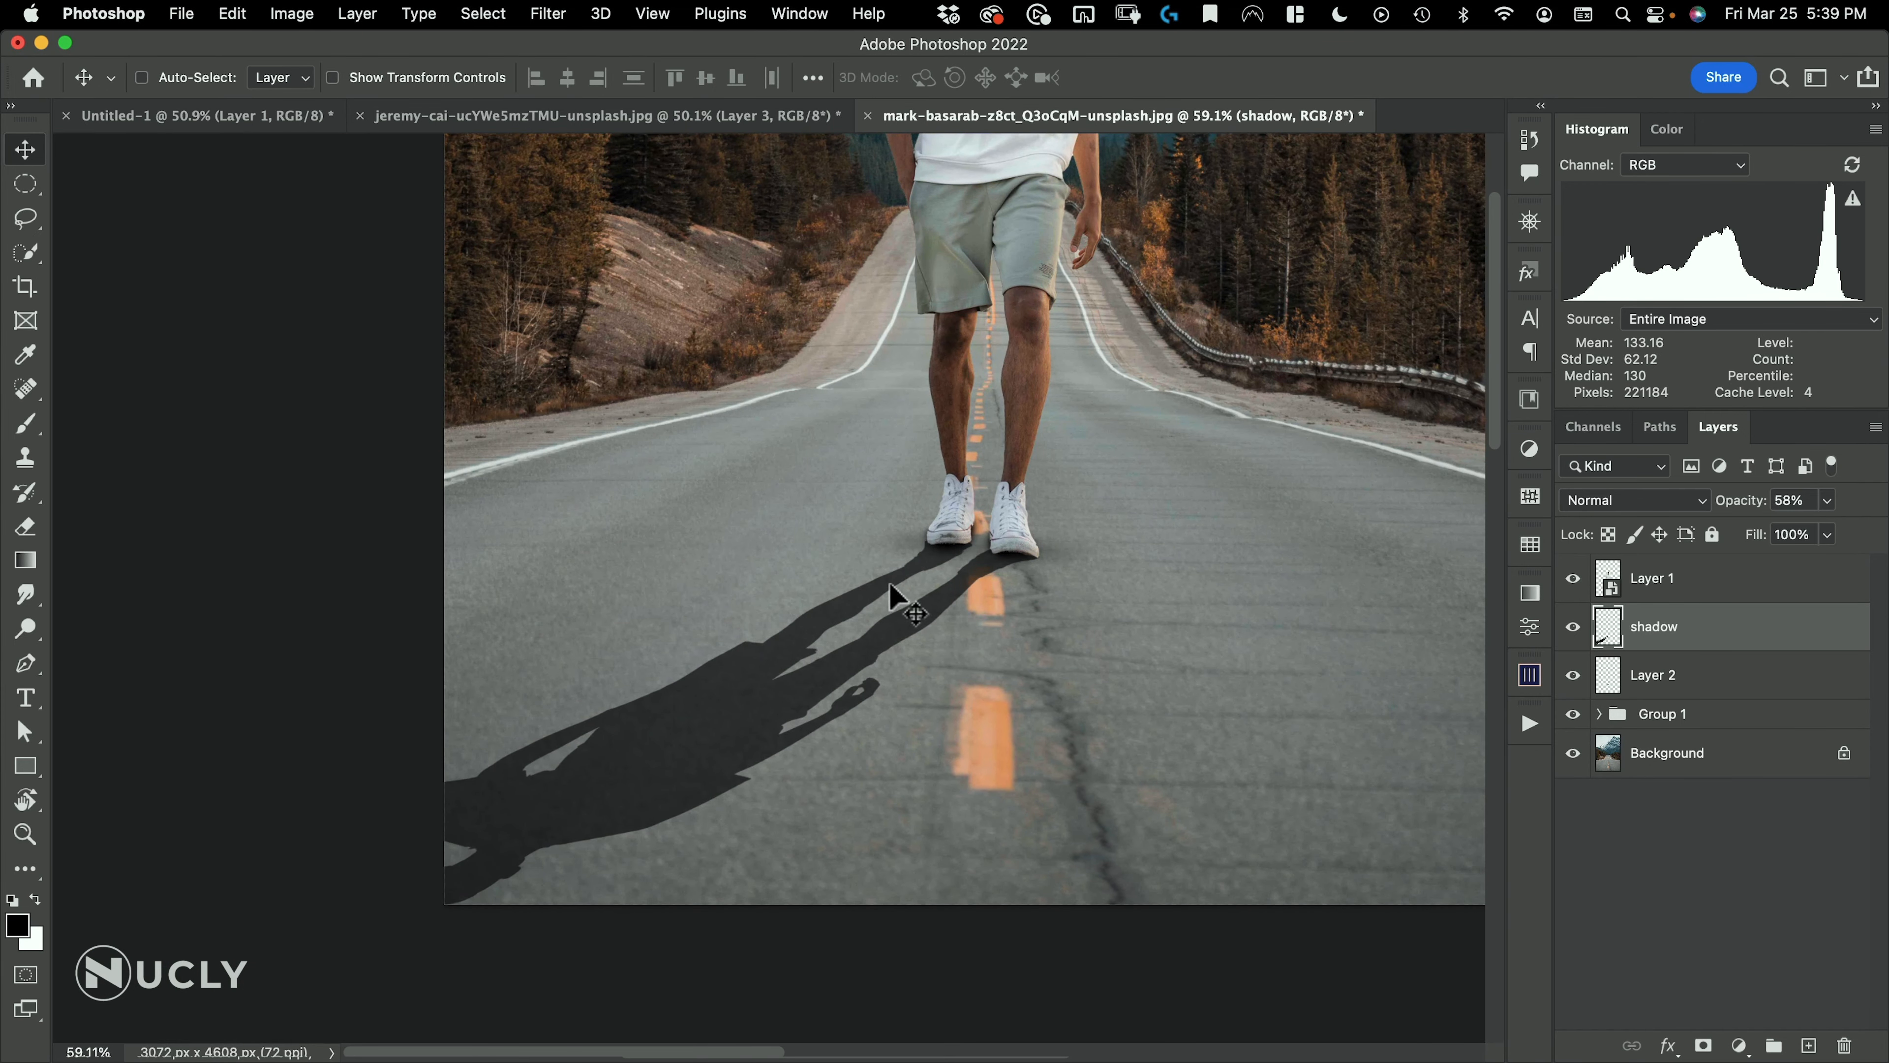
mouse_move(930, 566)
mouse_down()
mouse_move(960, 498)
mouse_move(1075, 477)
mouse_up()
key(super+space)
key(b)
mouse_move(990, 586)
mouse_down()
mouse_move(996, 782)
mouse_move(961, 700)
mouse_move(938, 701)
mouse_move(1000, 581)
mouse_move(1049, 593)
mouse_move(1005, 590)
mouse_up()
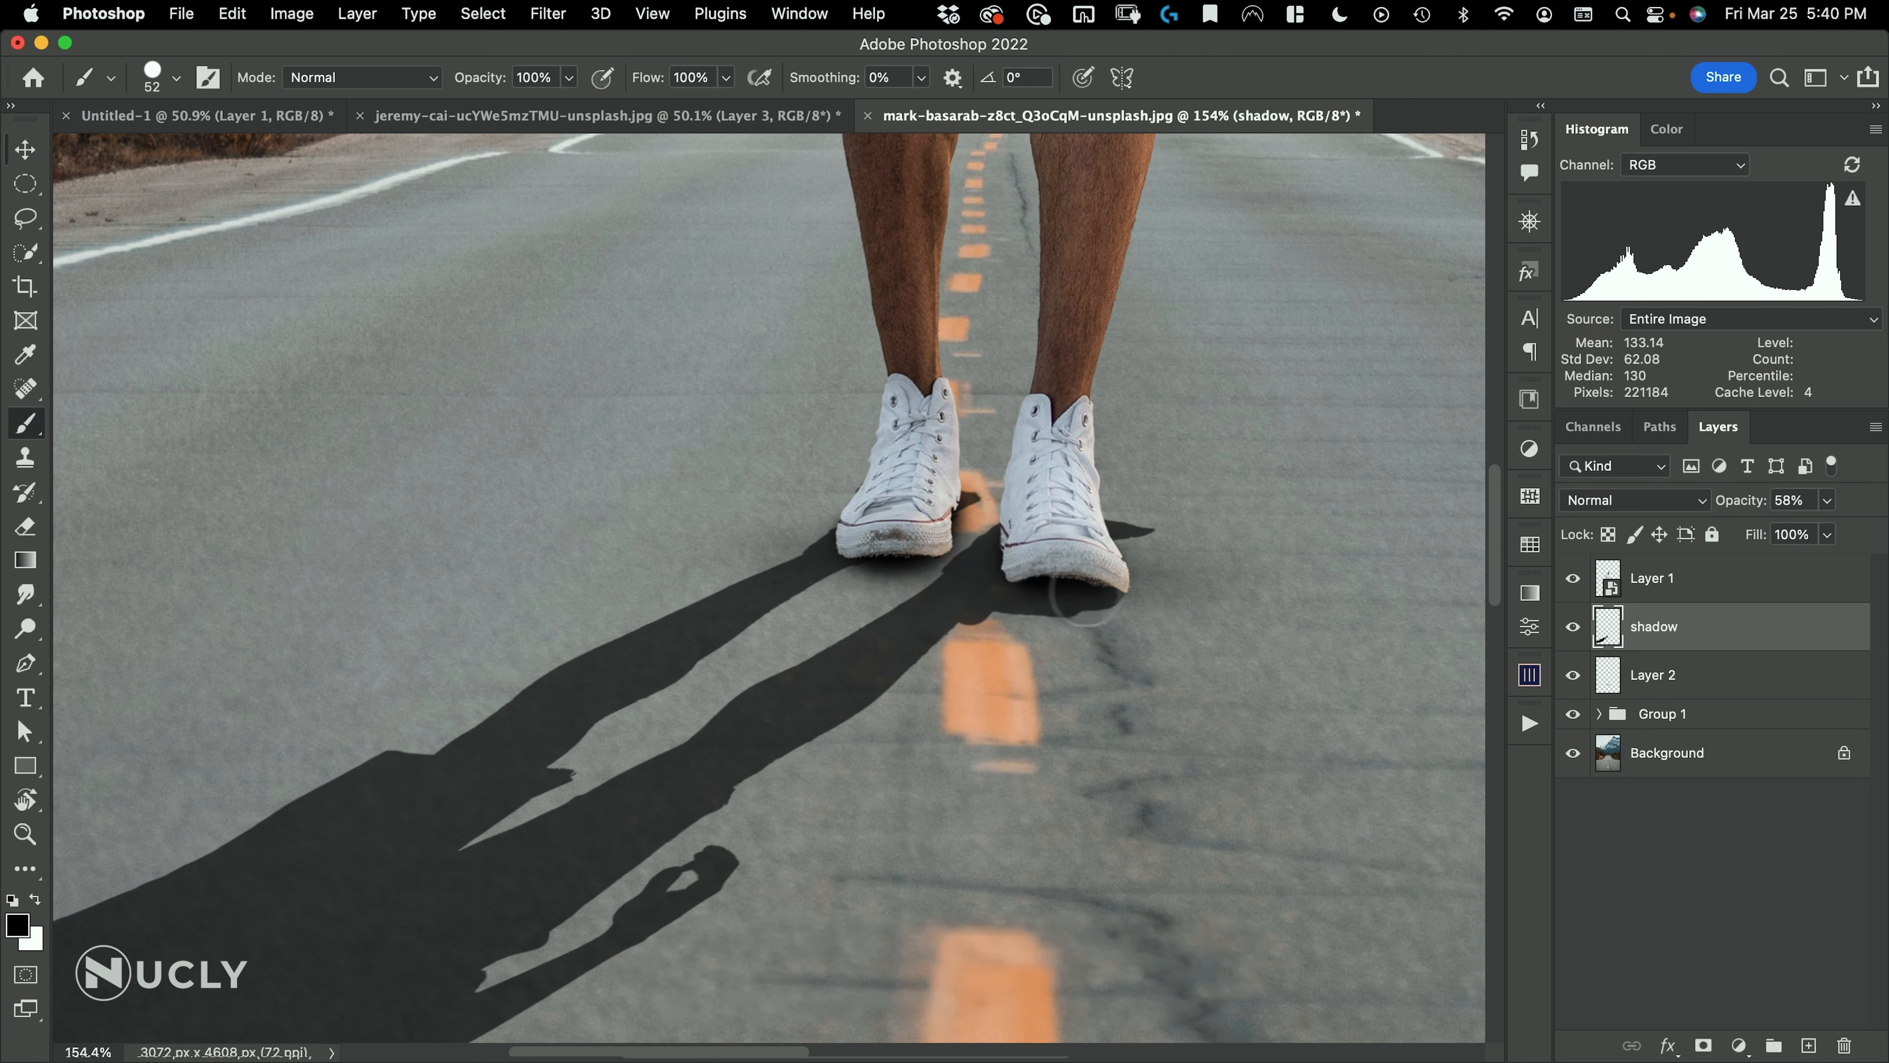
drag(916, 545, 816, 563)
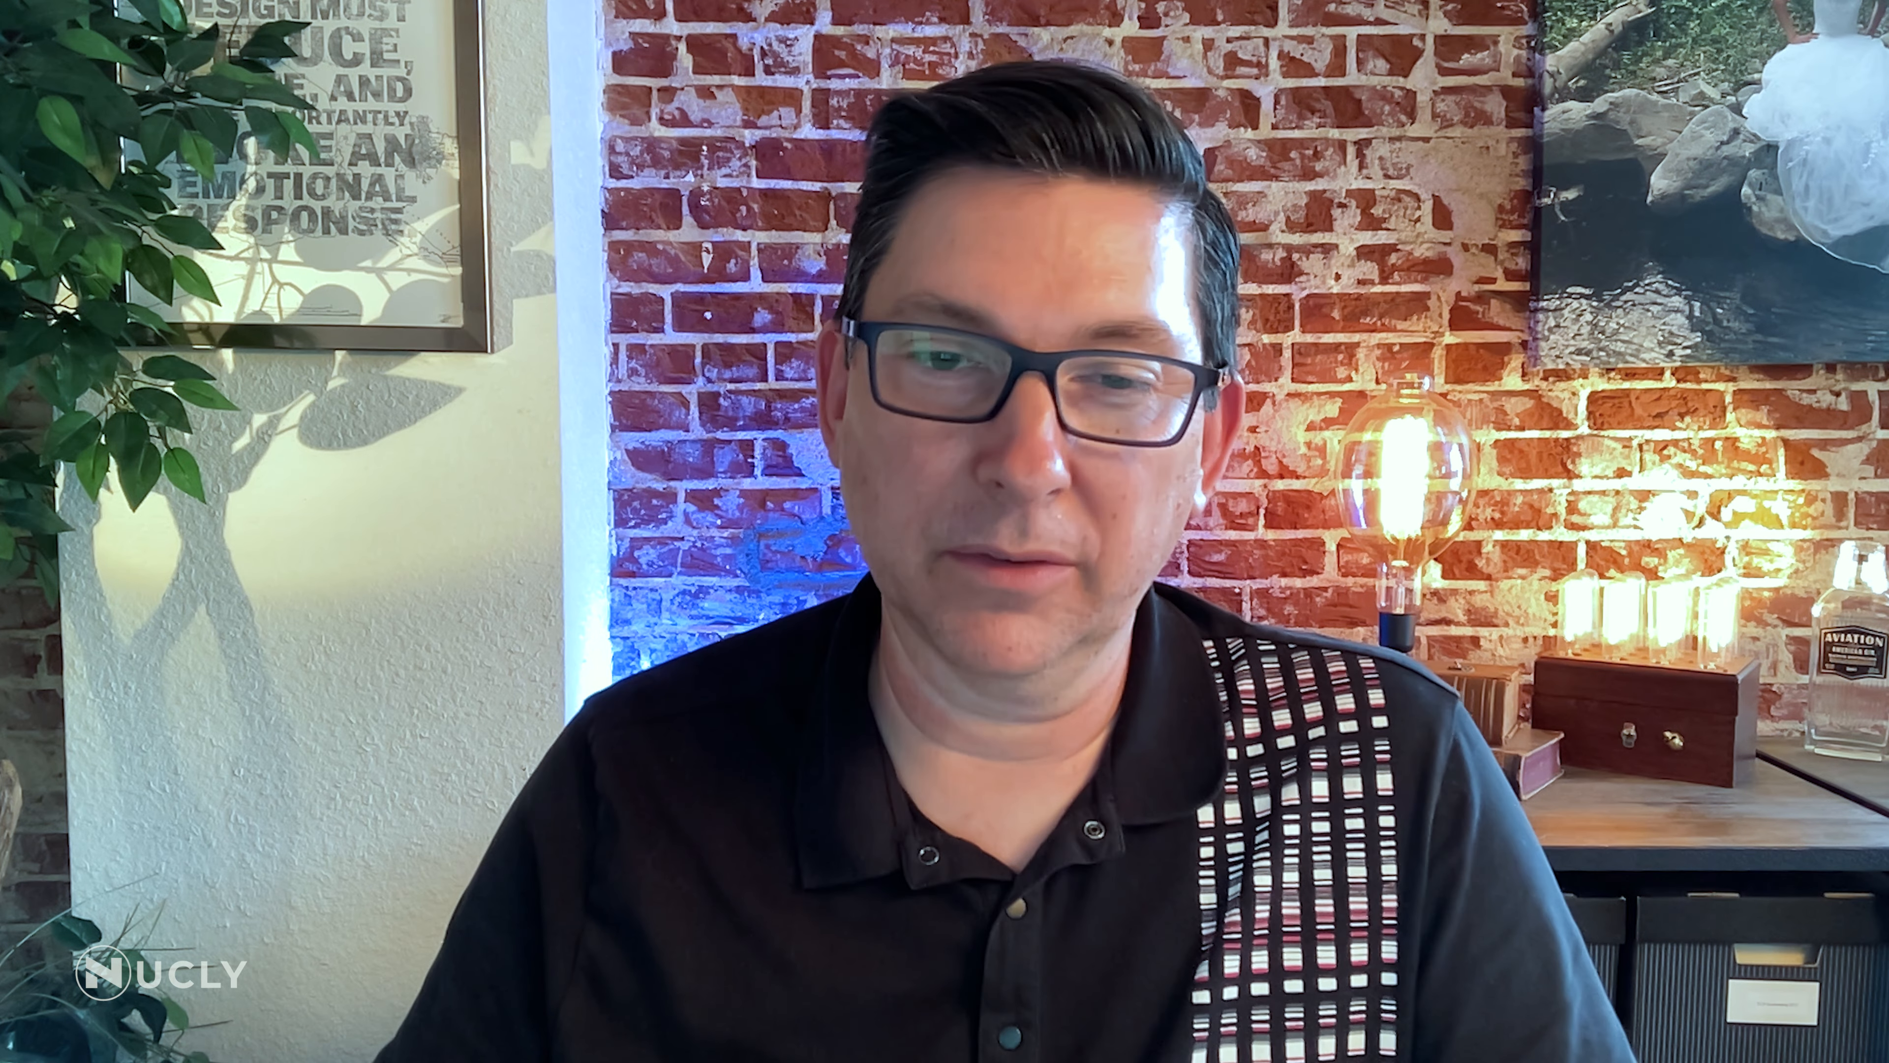
drag(777, 581, 833, 533)
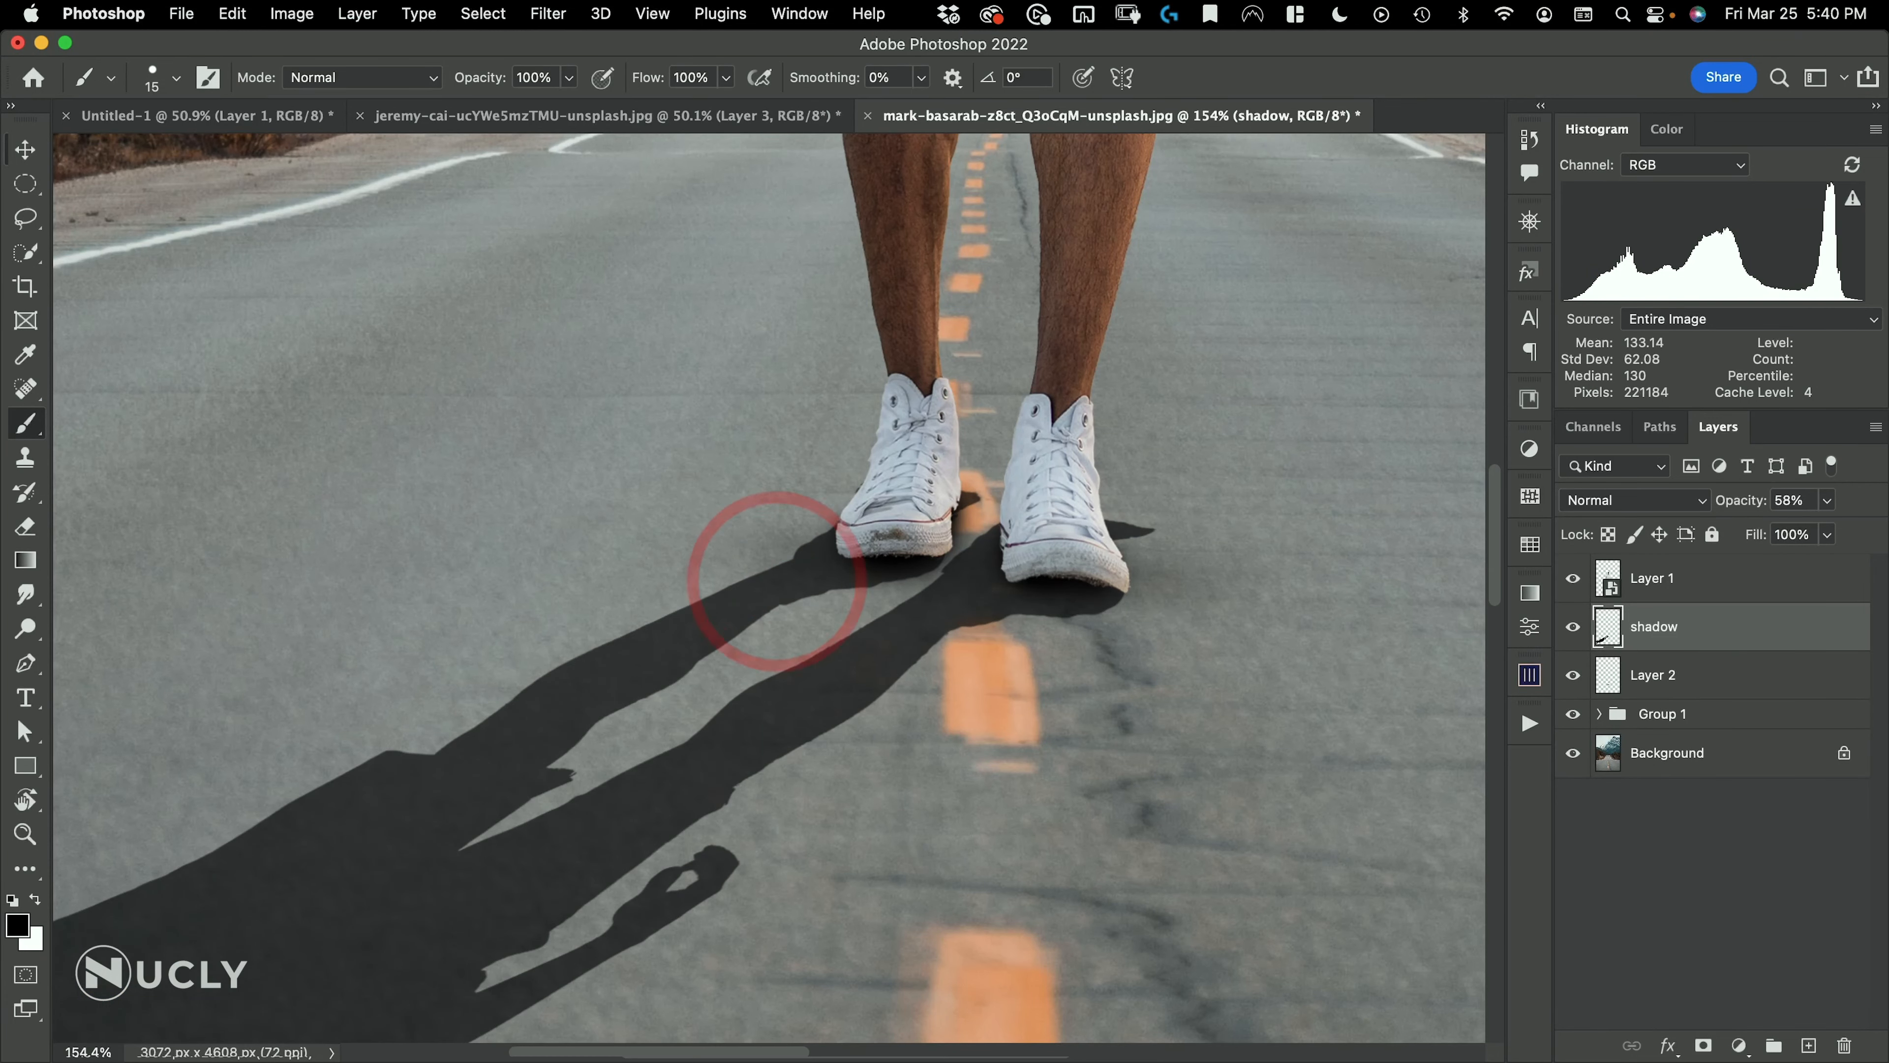
click(886, 491)
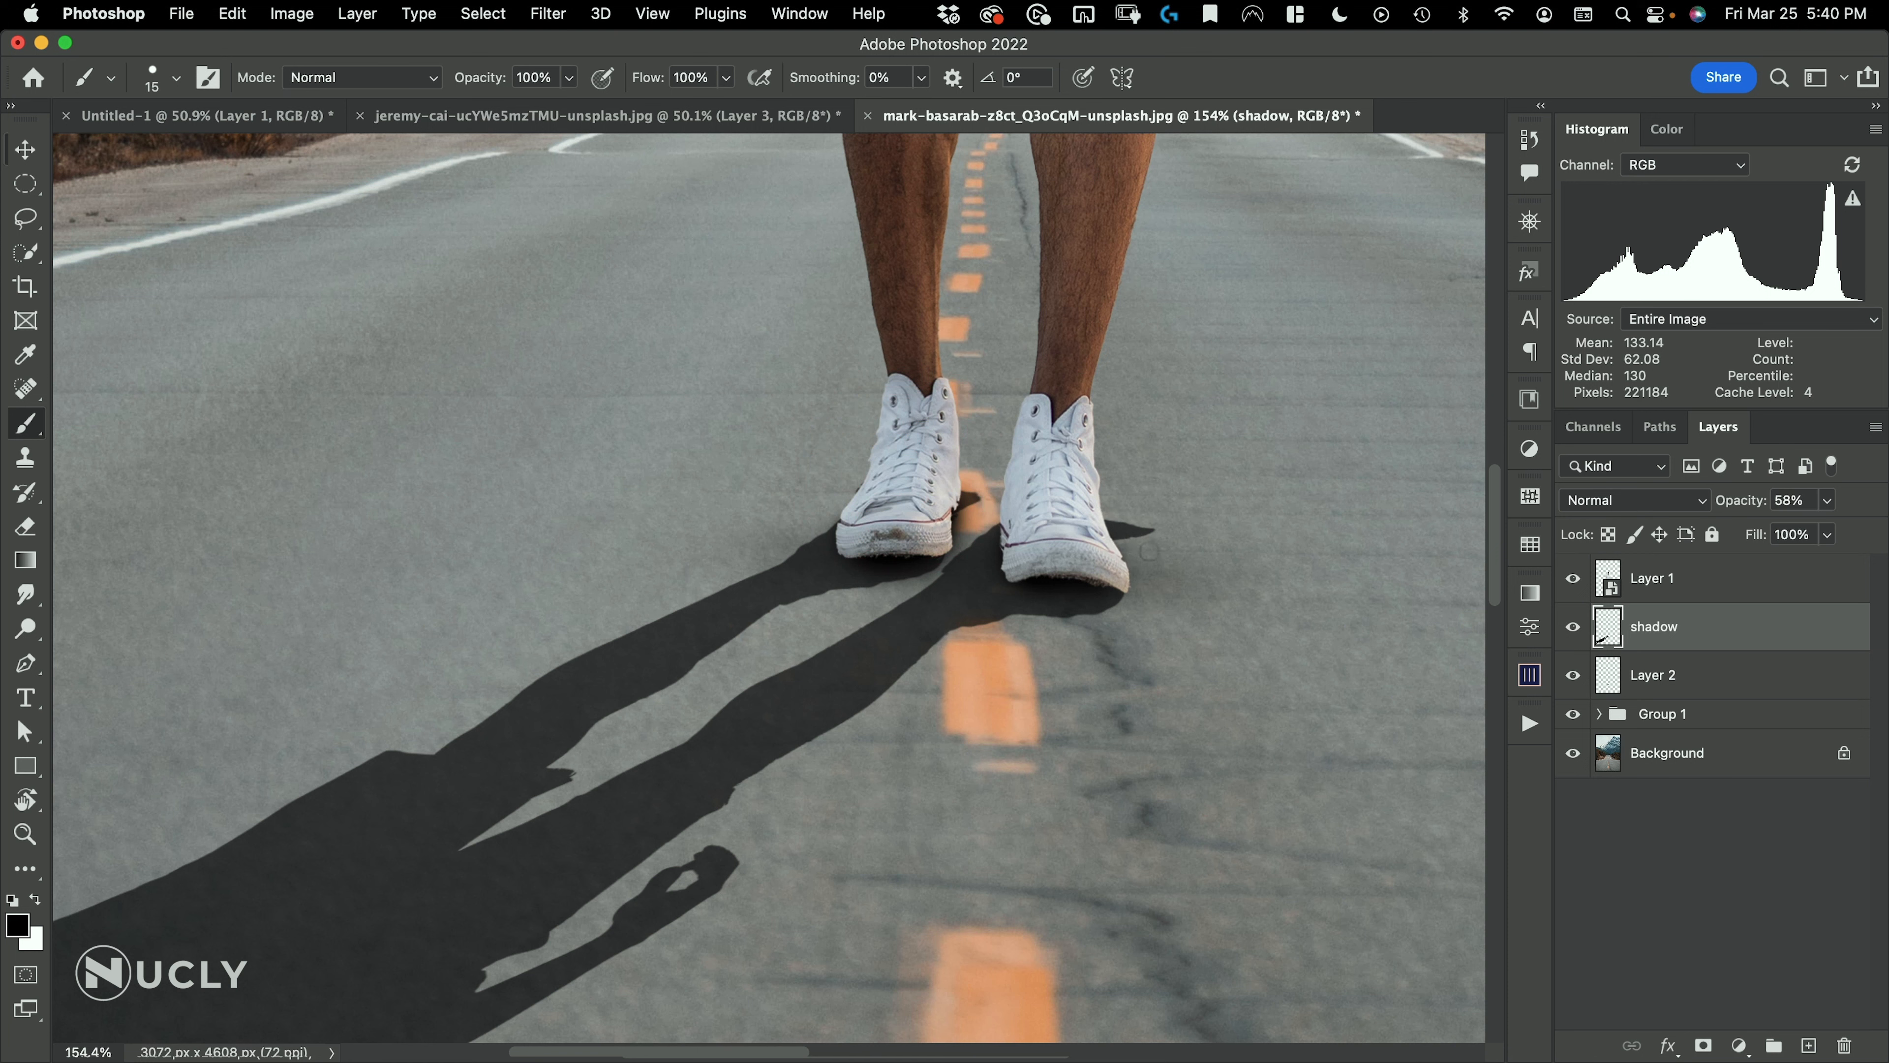
Erase the stray bits of cast shadow sticking out behind and between the shoes
key(e)
mouse_move(1176, 518)
mouse_down()
mouse_move(1177, 498)
mouse_move(1205, 723)
mouse_up()
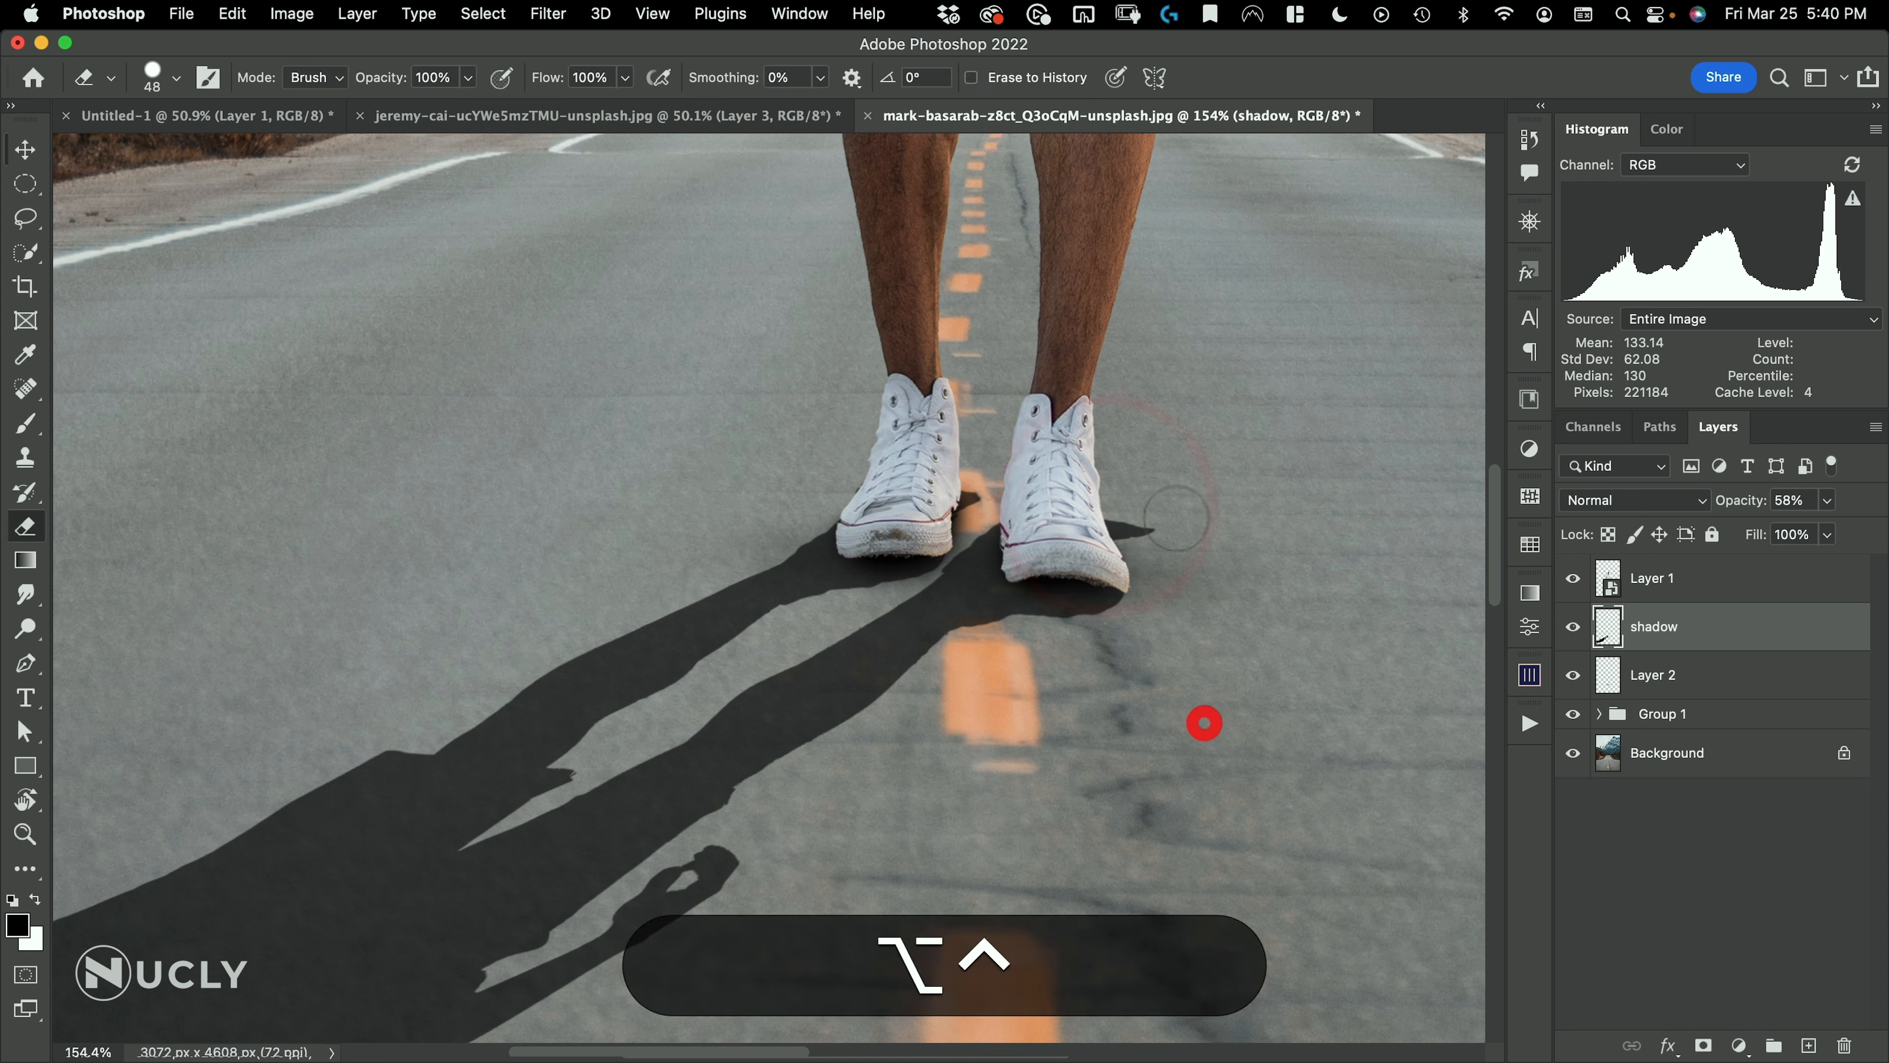
mouse_move(1164, 465)
mouse_down()
mouse_move(1159, 708)
mouse_move(1170, 654)
mouse_up()
drag(1144, 525, 1095, 509)
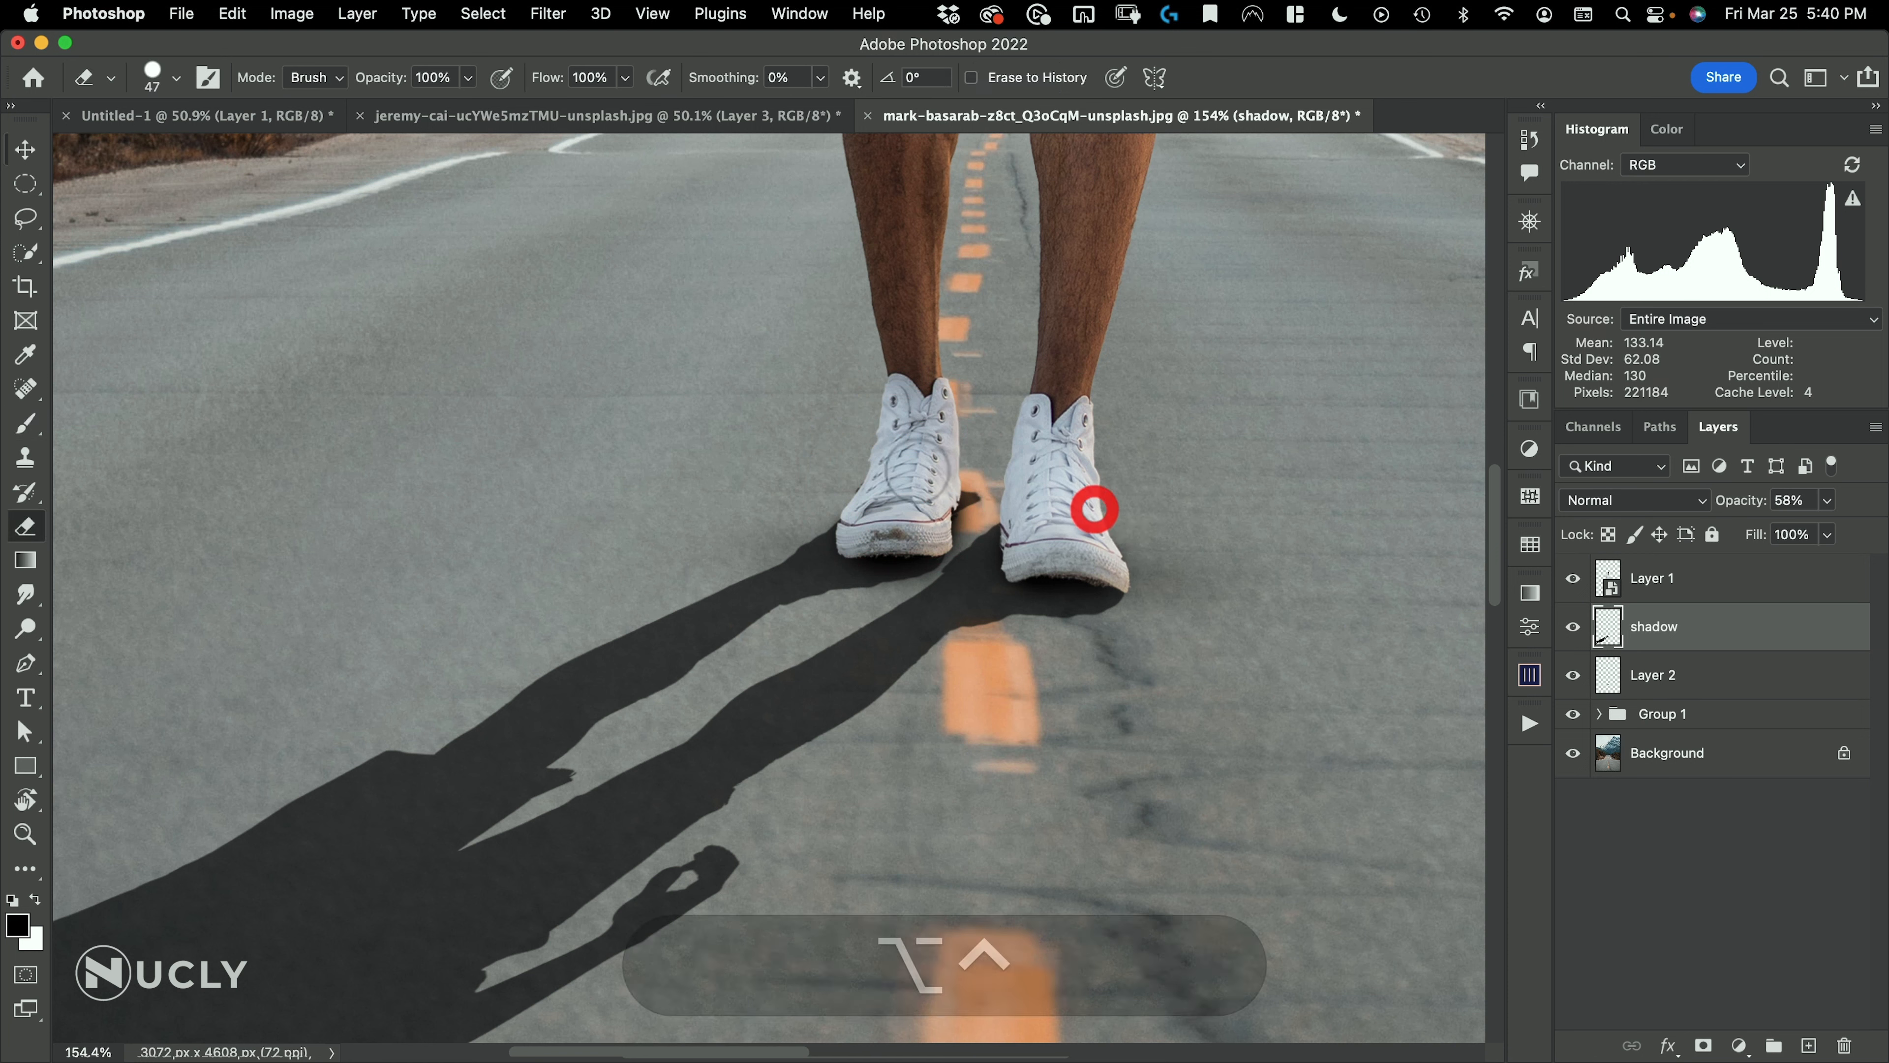
mouse_move(968, 488)
mouse_down()
mouse_move(965, 447)
mouse_move(847, 478)
mouse_move(927, 577)
mouse_move(867, 519)
mouse_up()
drag(946, 438, 927, 591)
key(v)
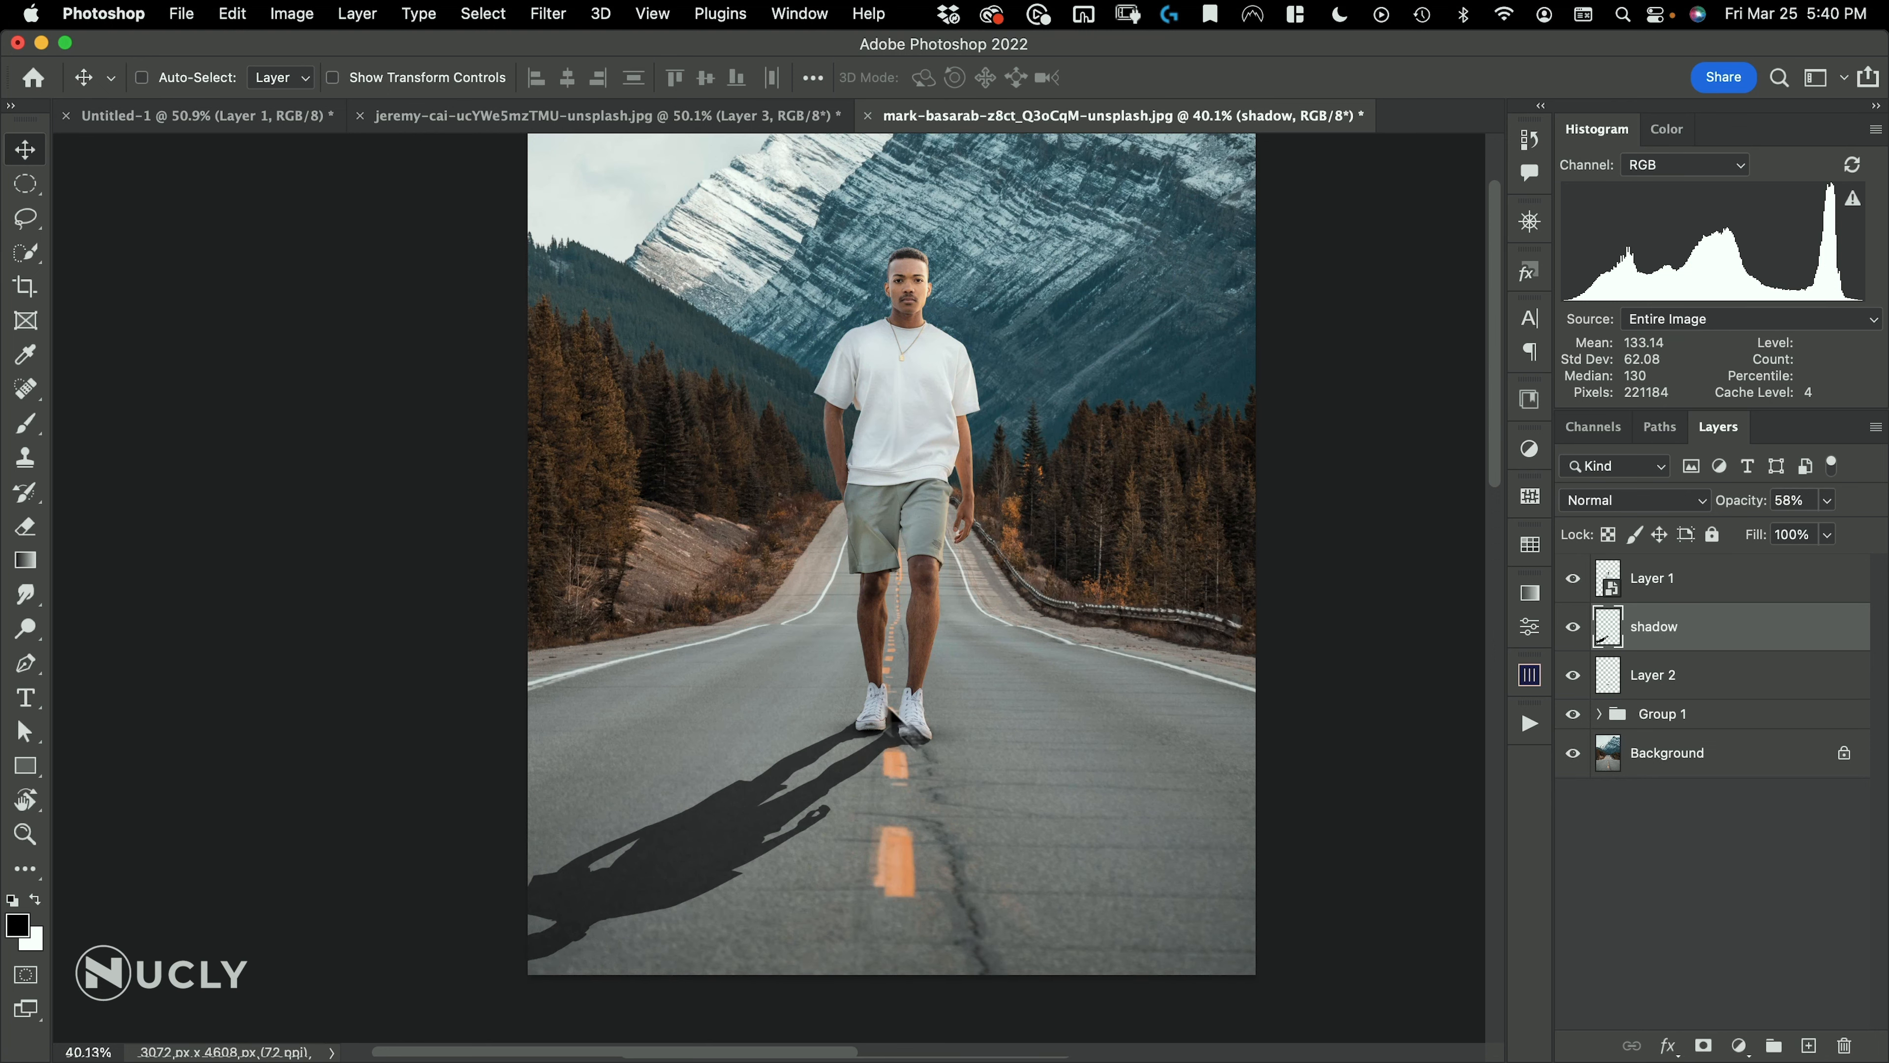
drag(880, 620, 995, 706)
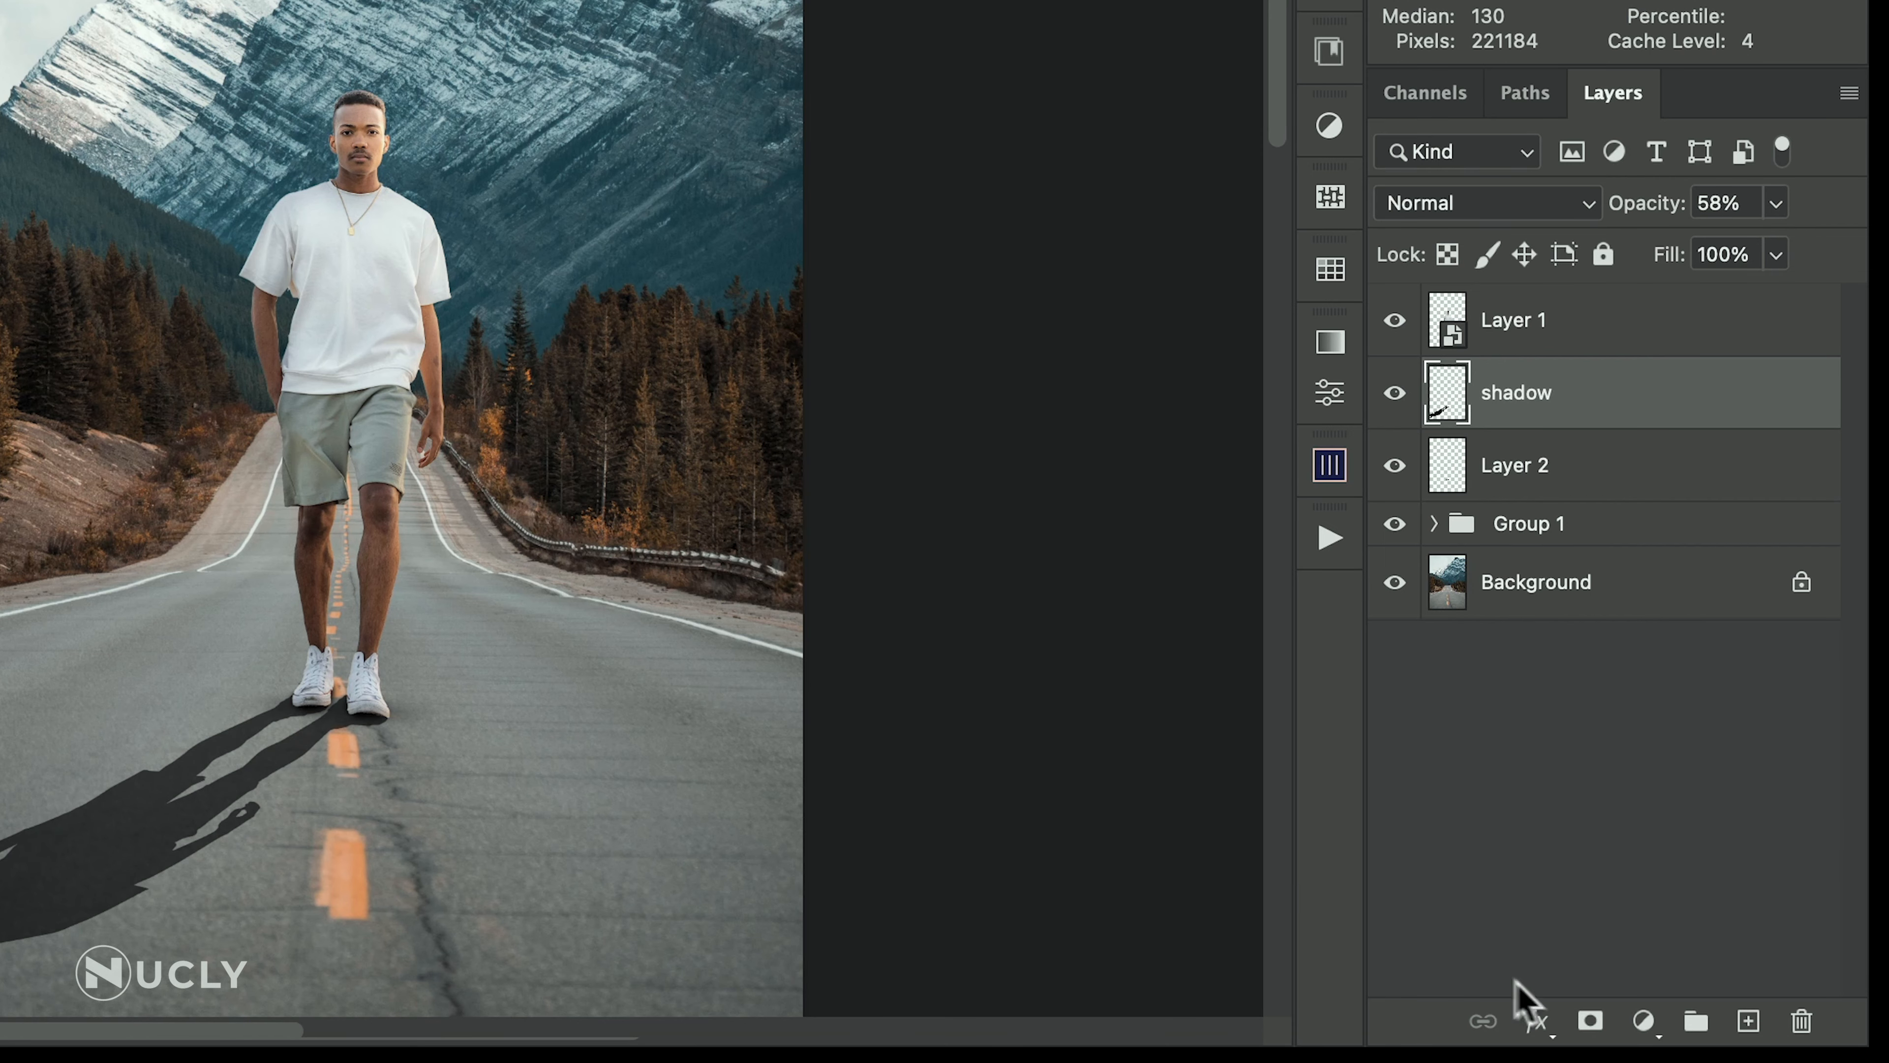
Add a layer mask to the shadow layer and fade the shadow's far end with a black-to-transparent linear gradient from the image's lower-left corner
click(1589, 1023)
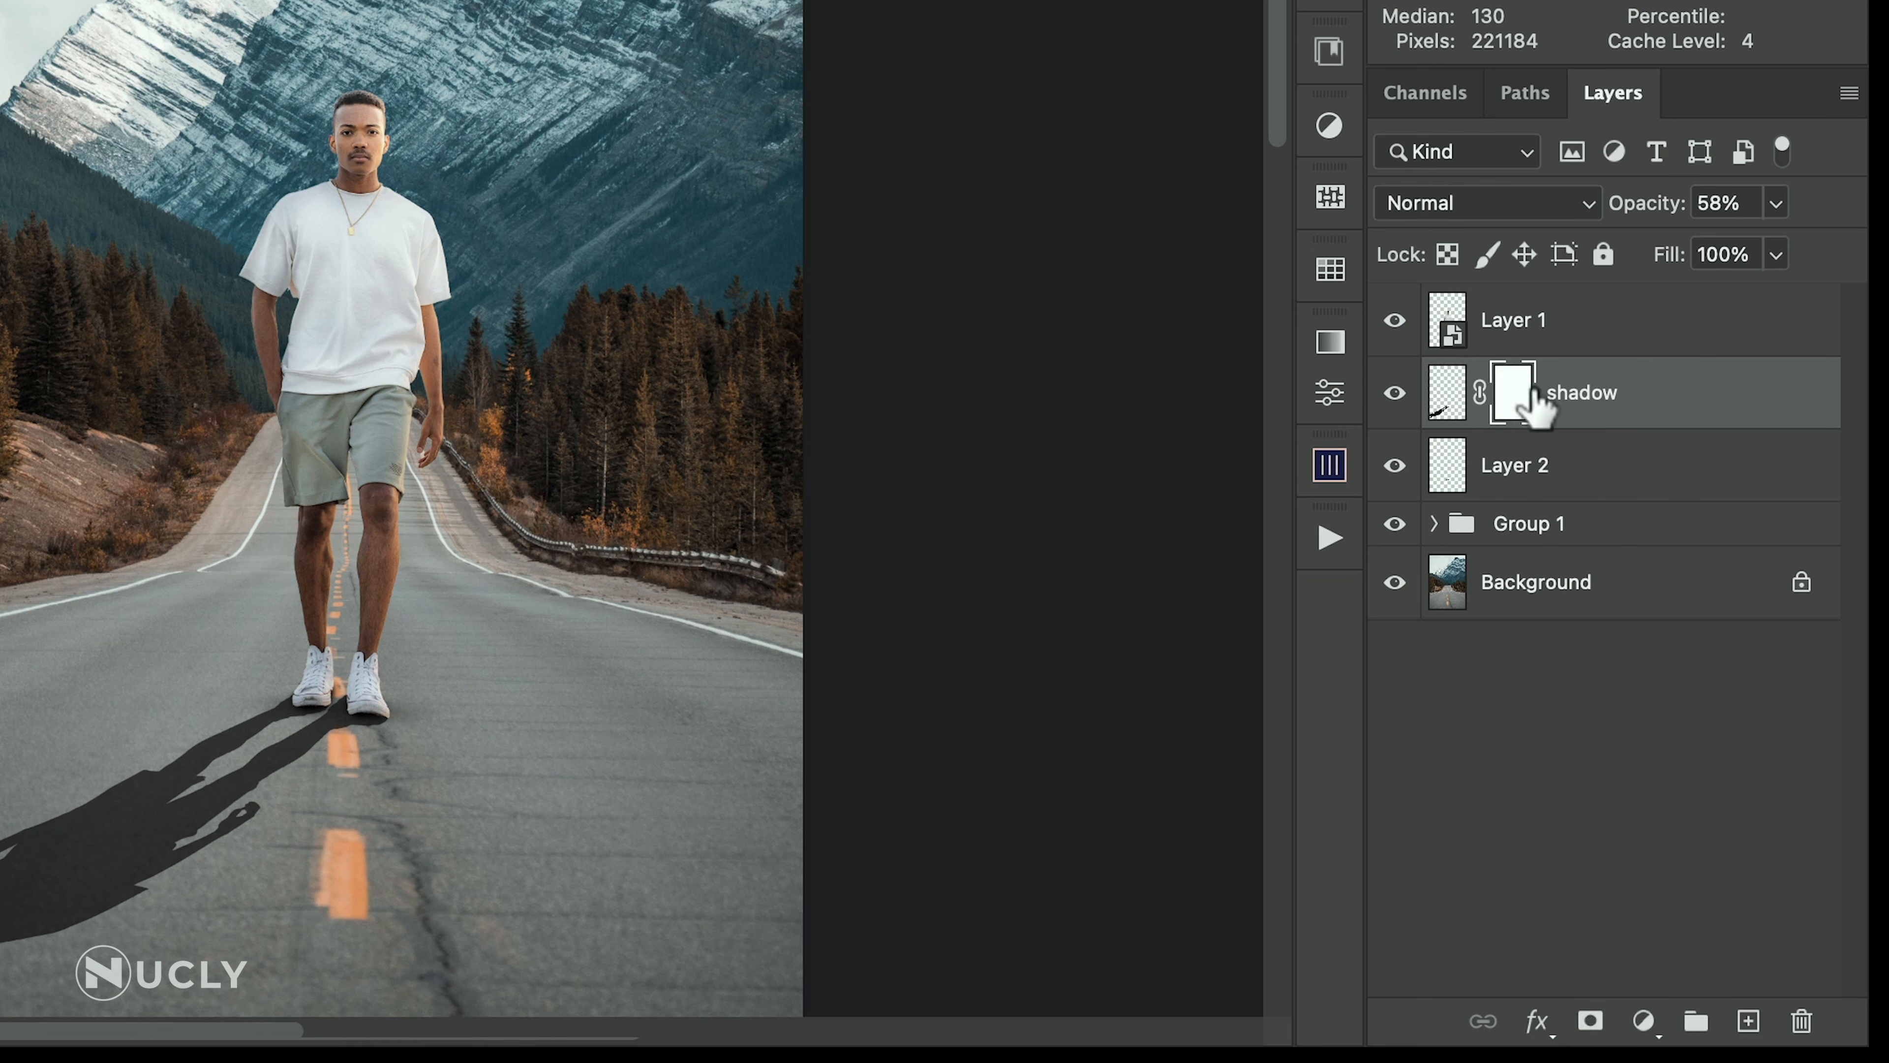
key(g)
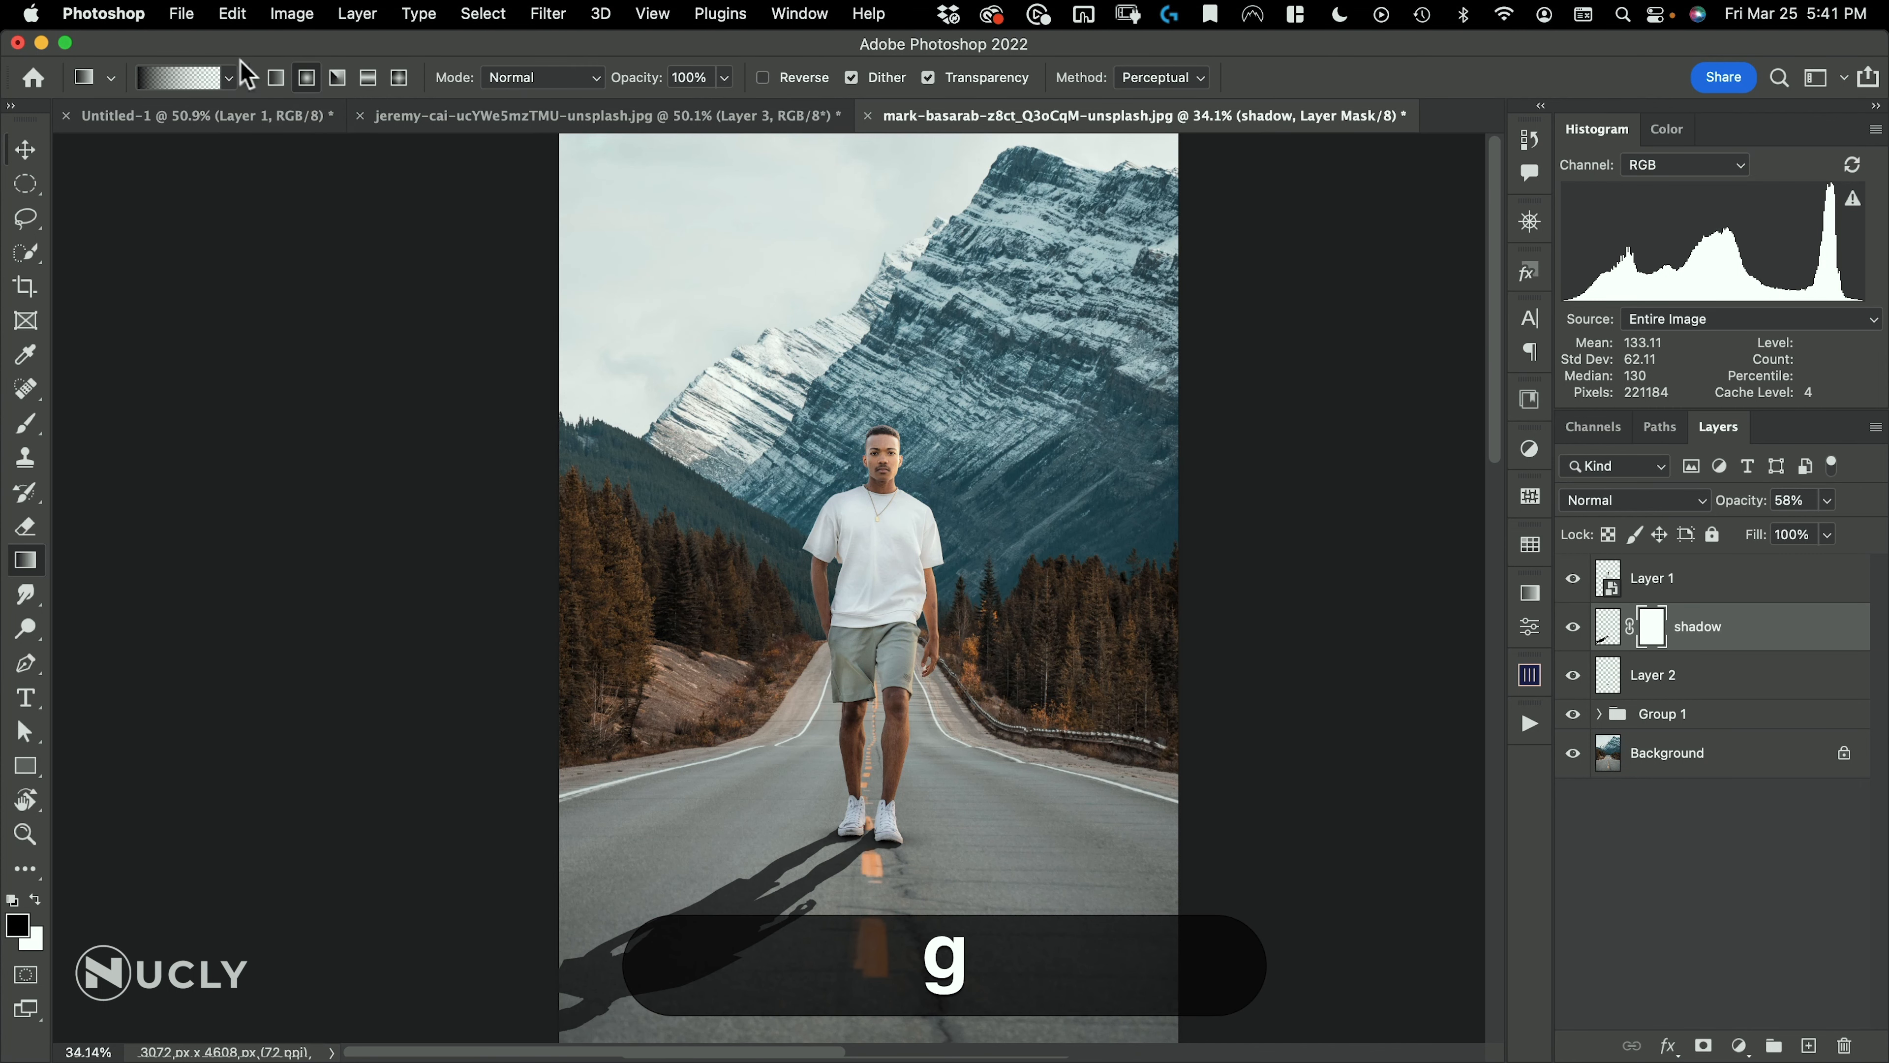
click(278, 77)
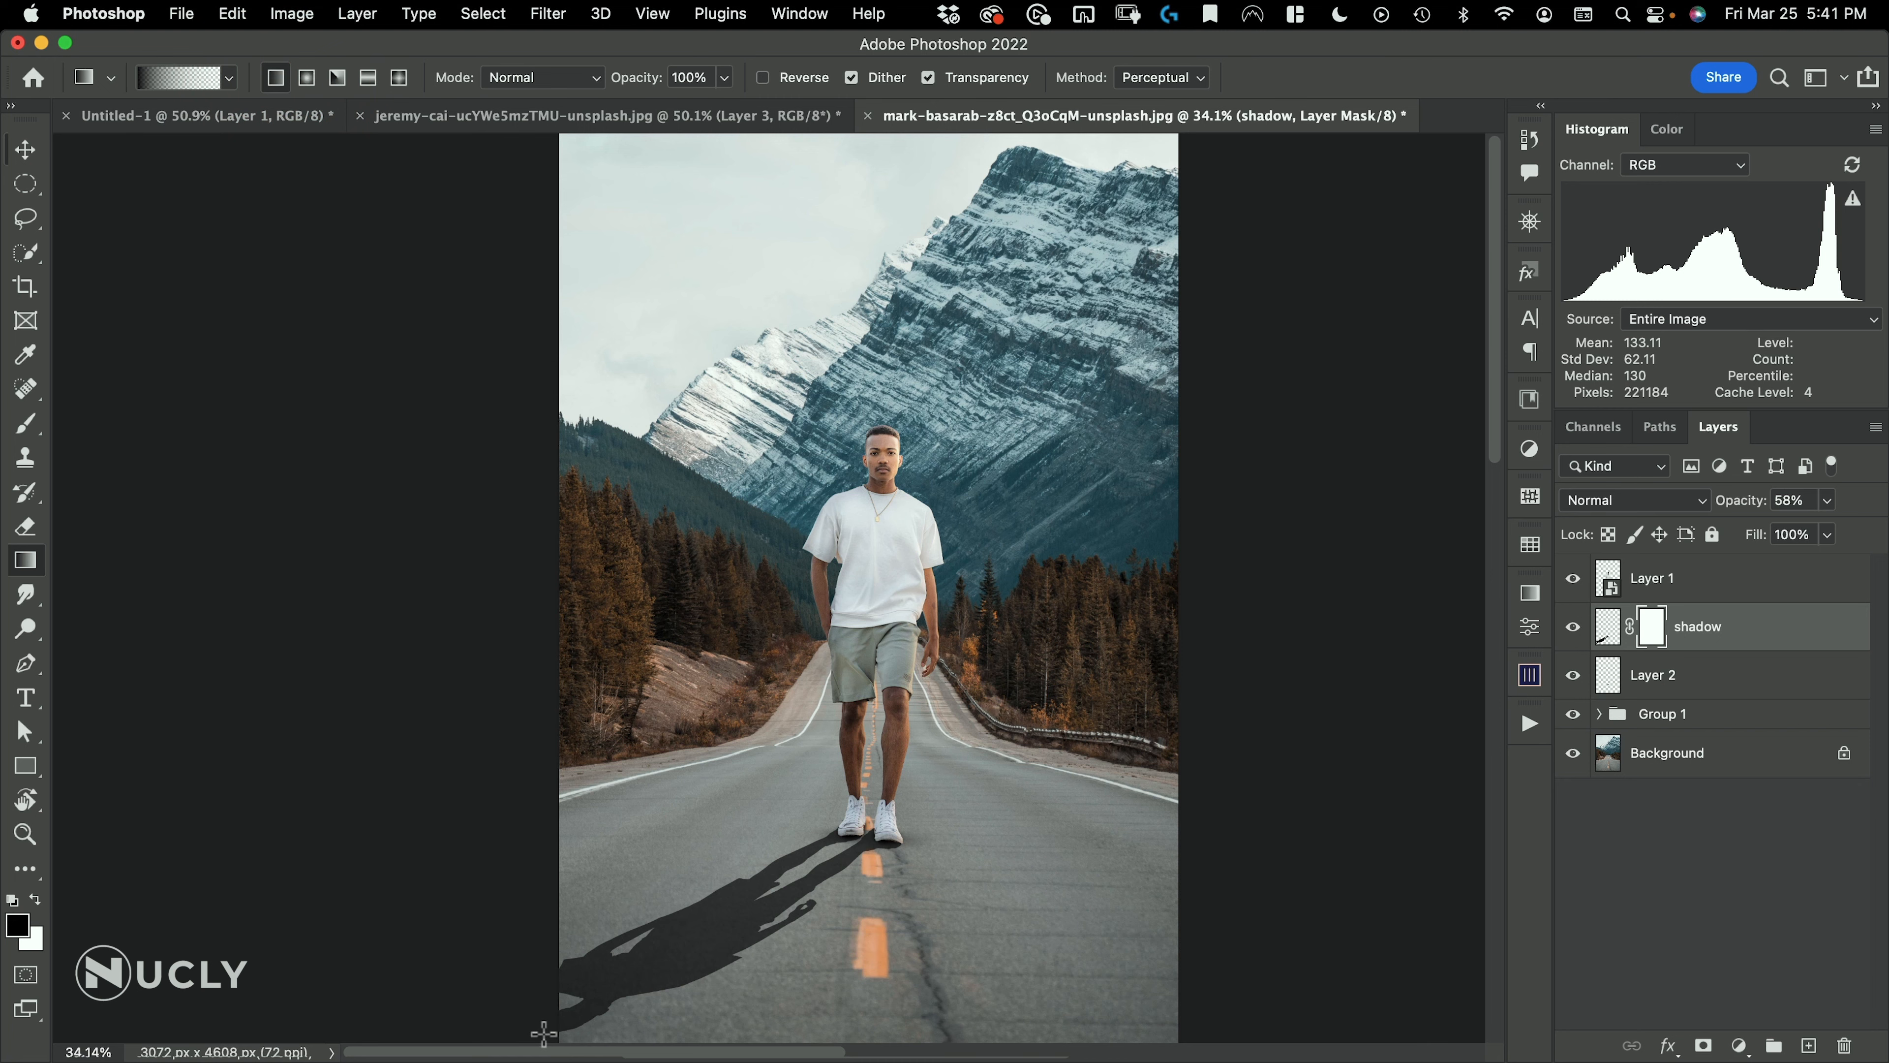
drag(544, 1034, 543, 1034)
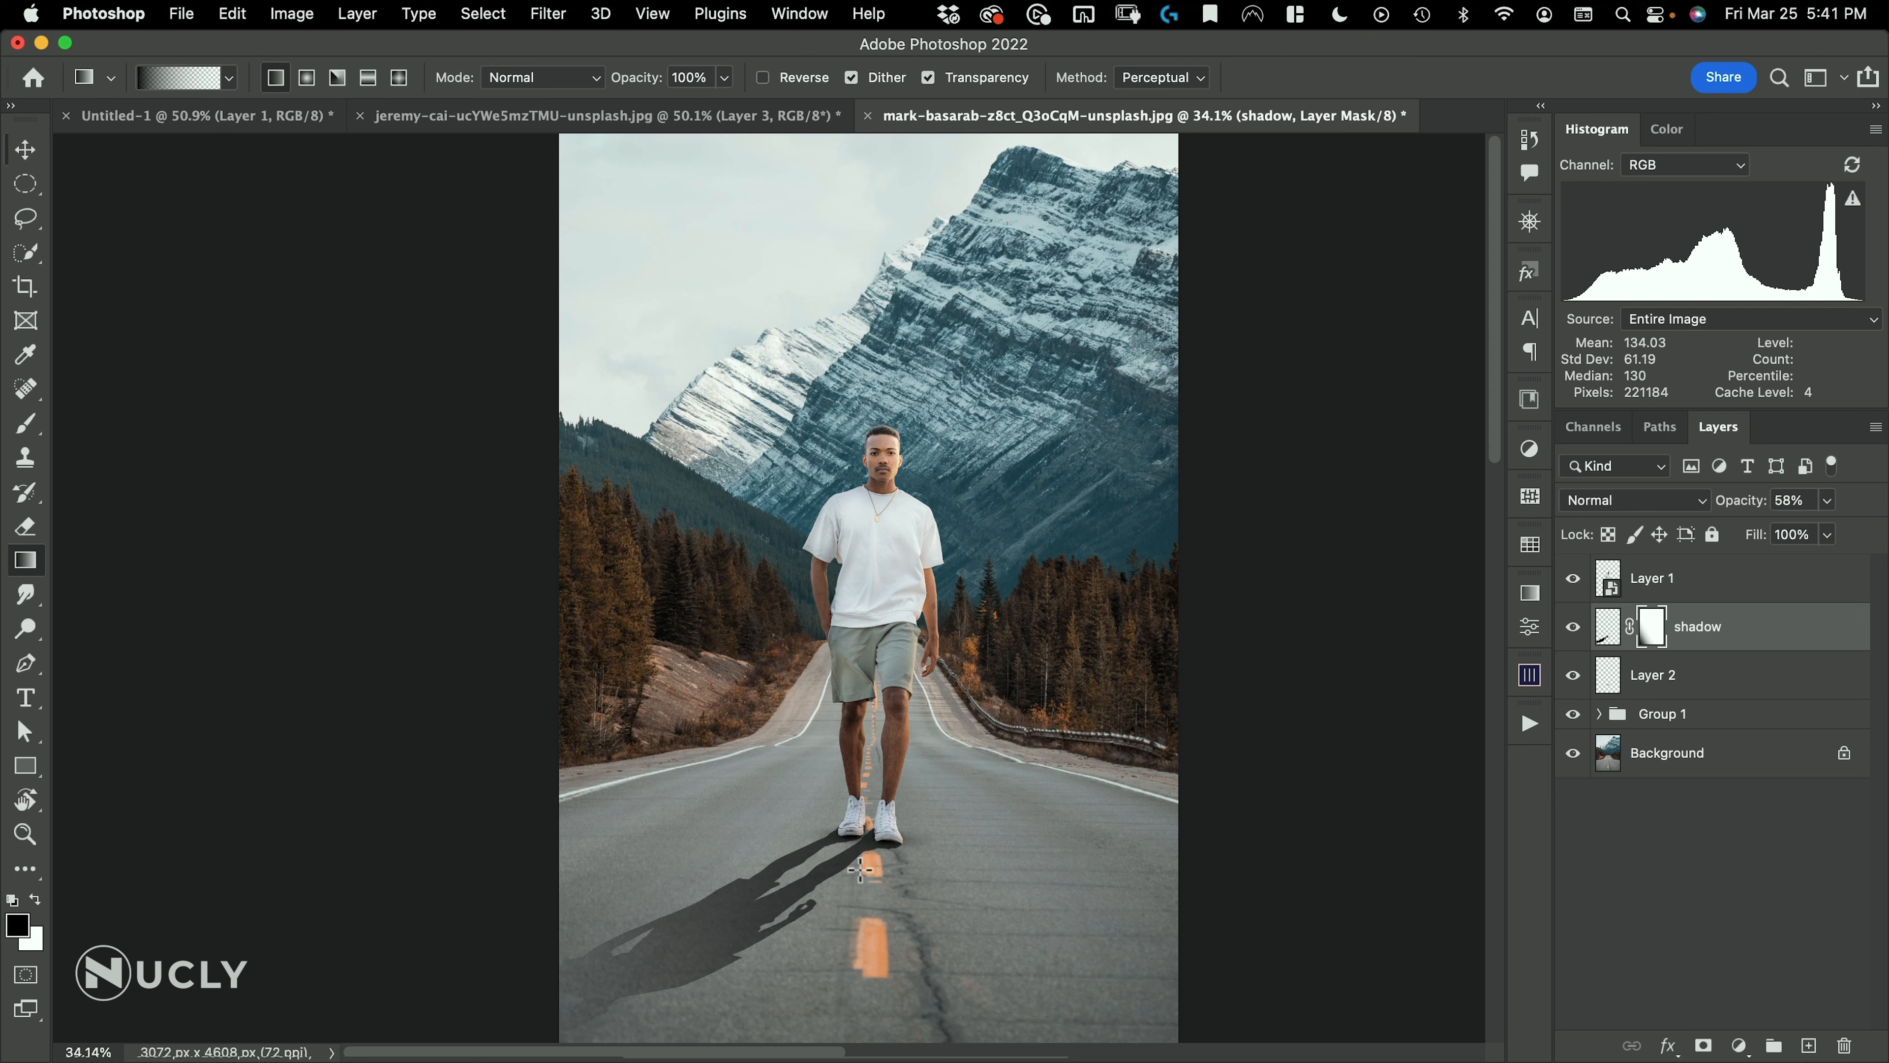
key(v)
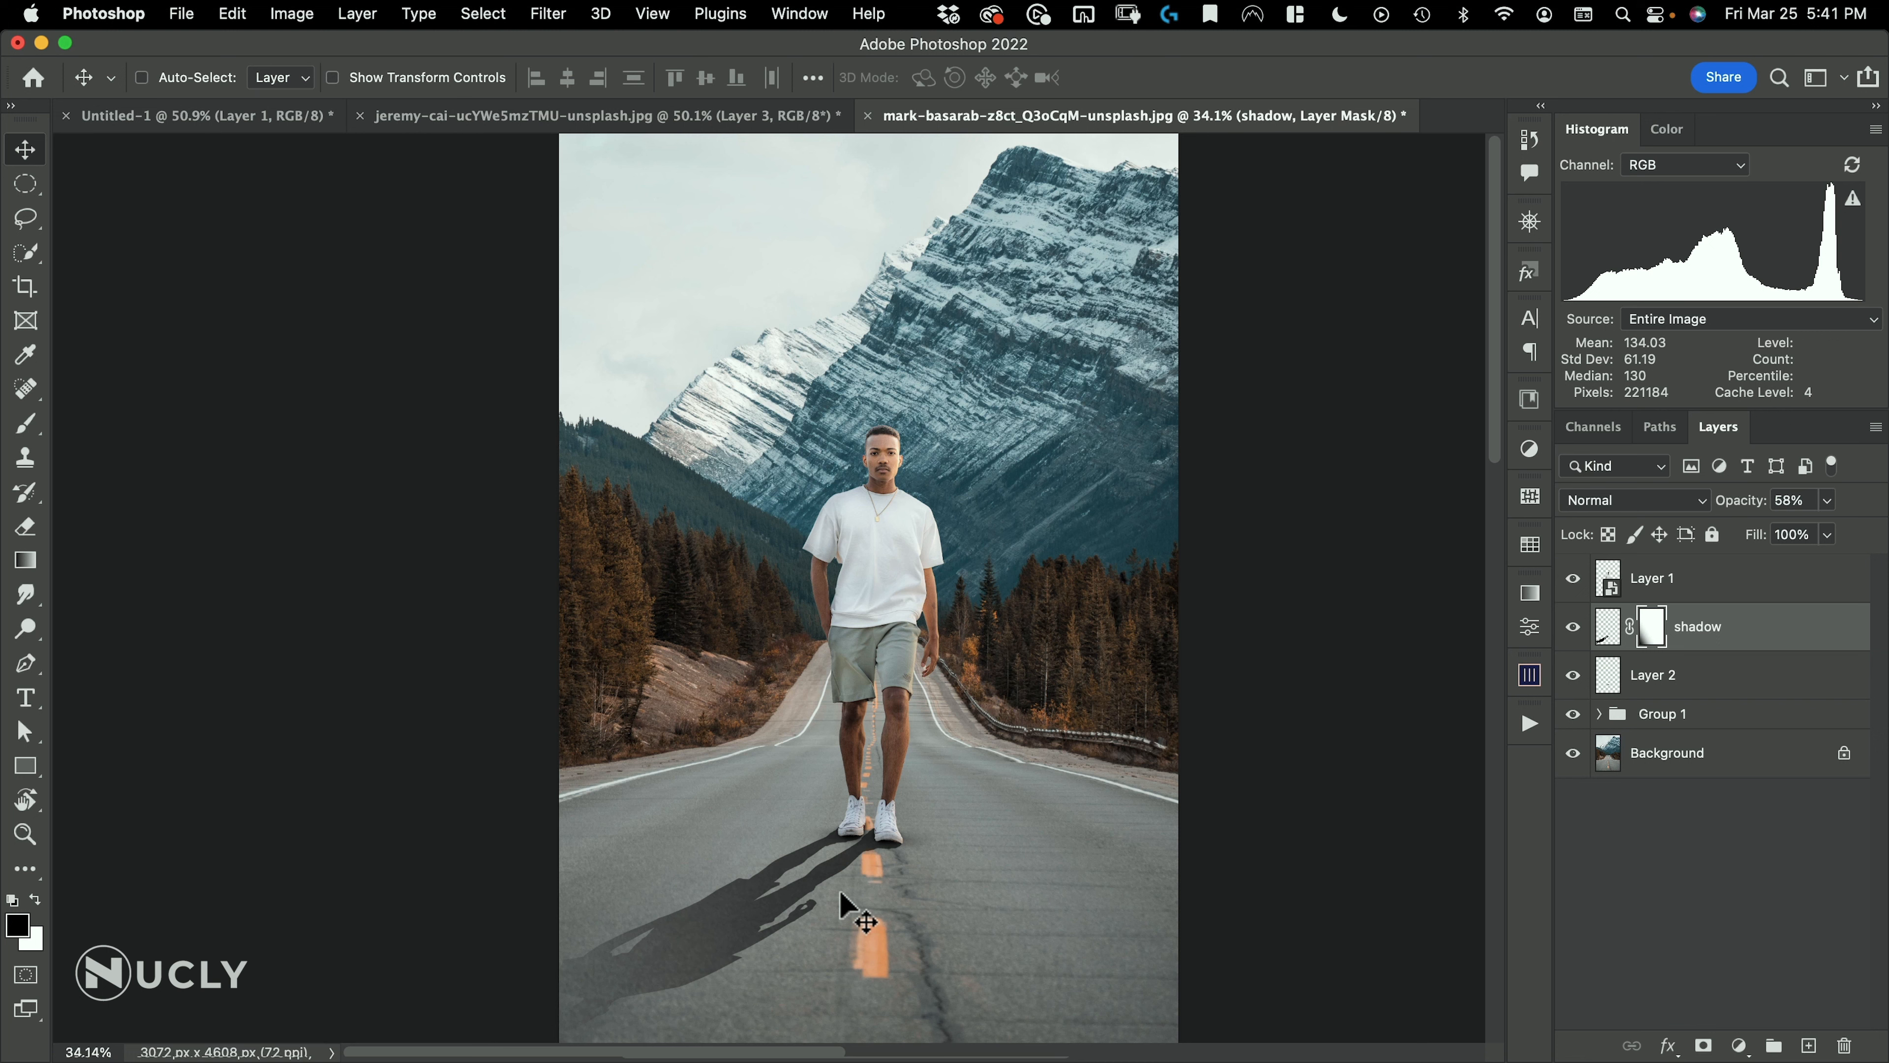
Convert the masked shadow layer to a smart object
click(1609, 633)
right_click(1709, 645)
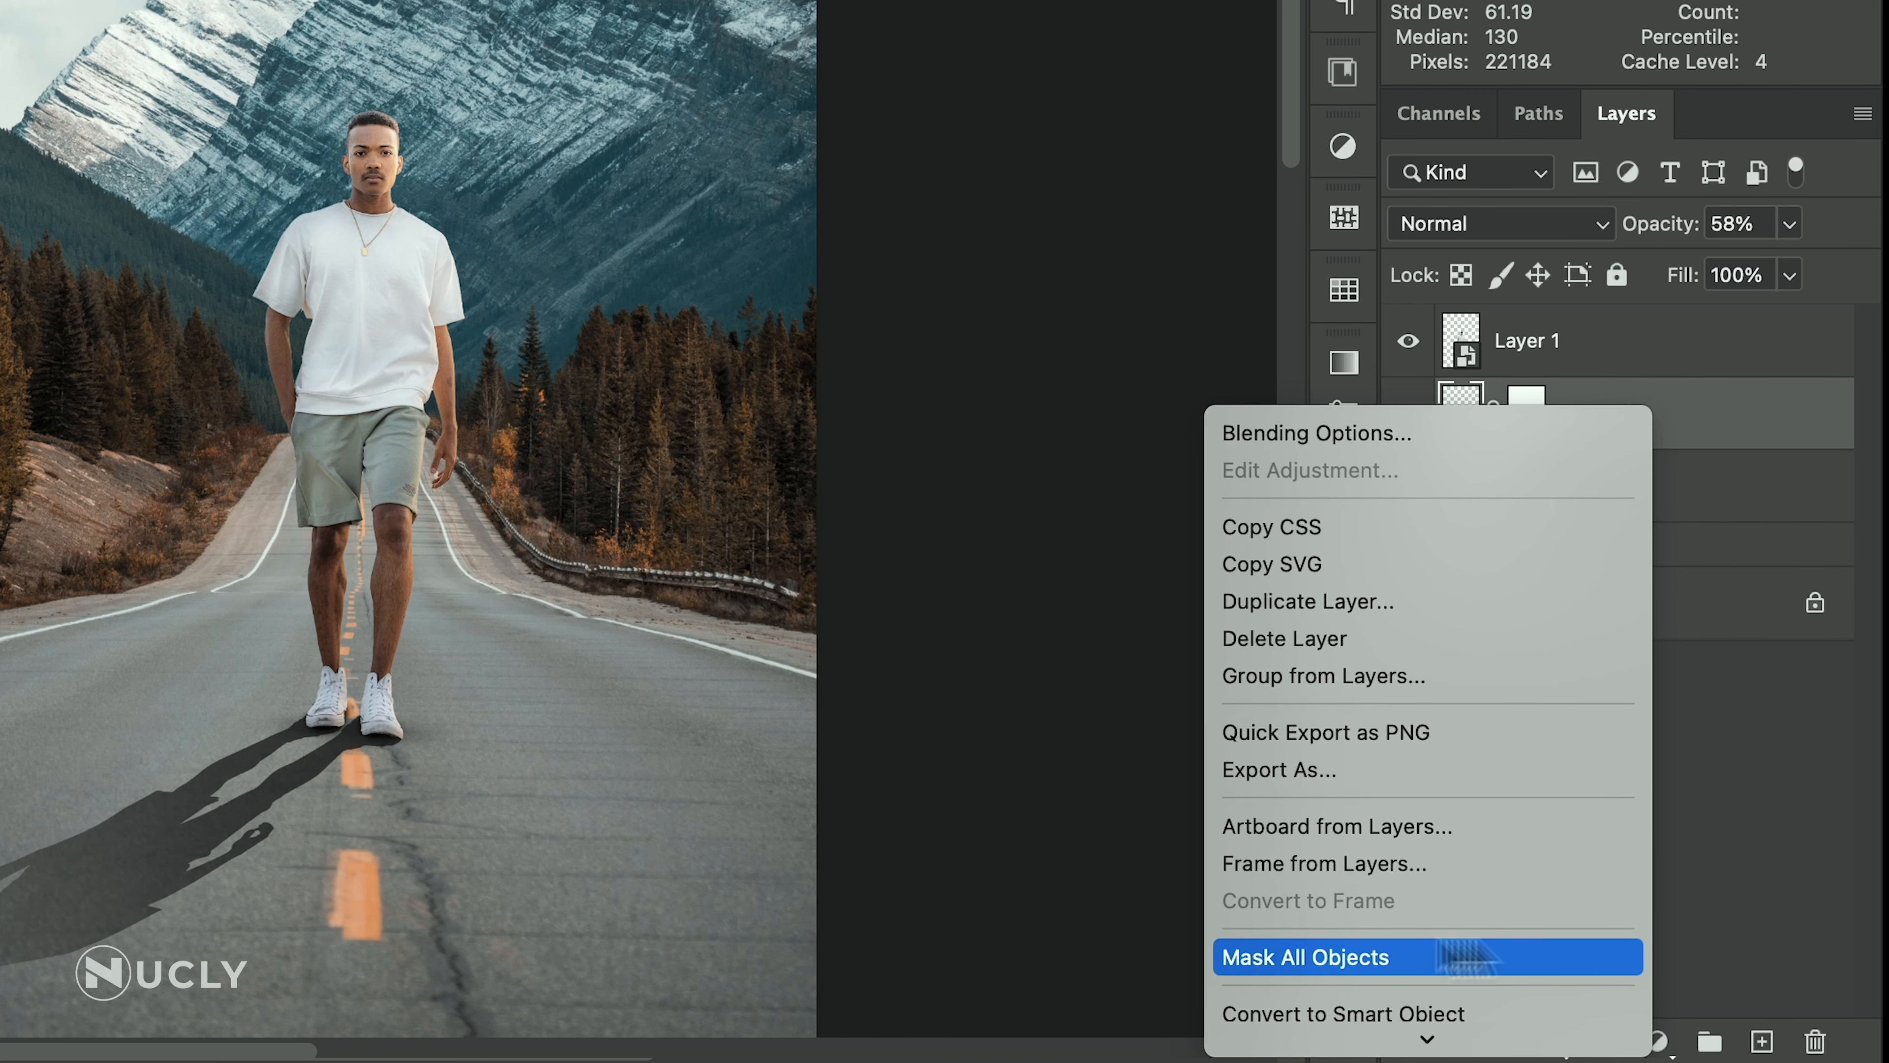
click(1458, 1011)
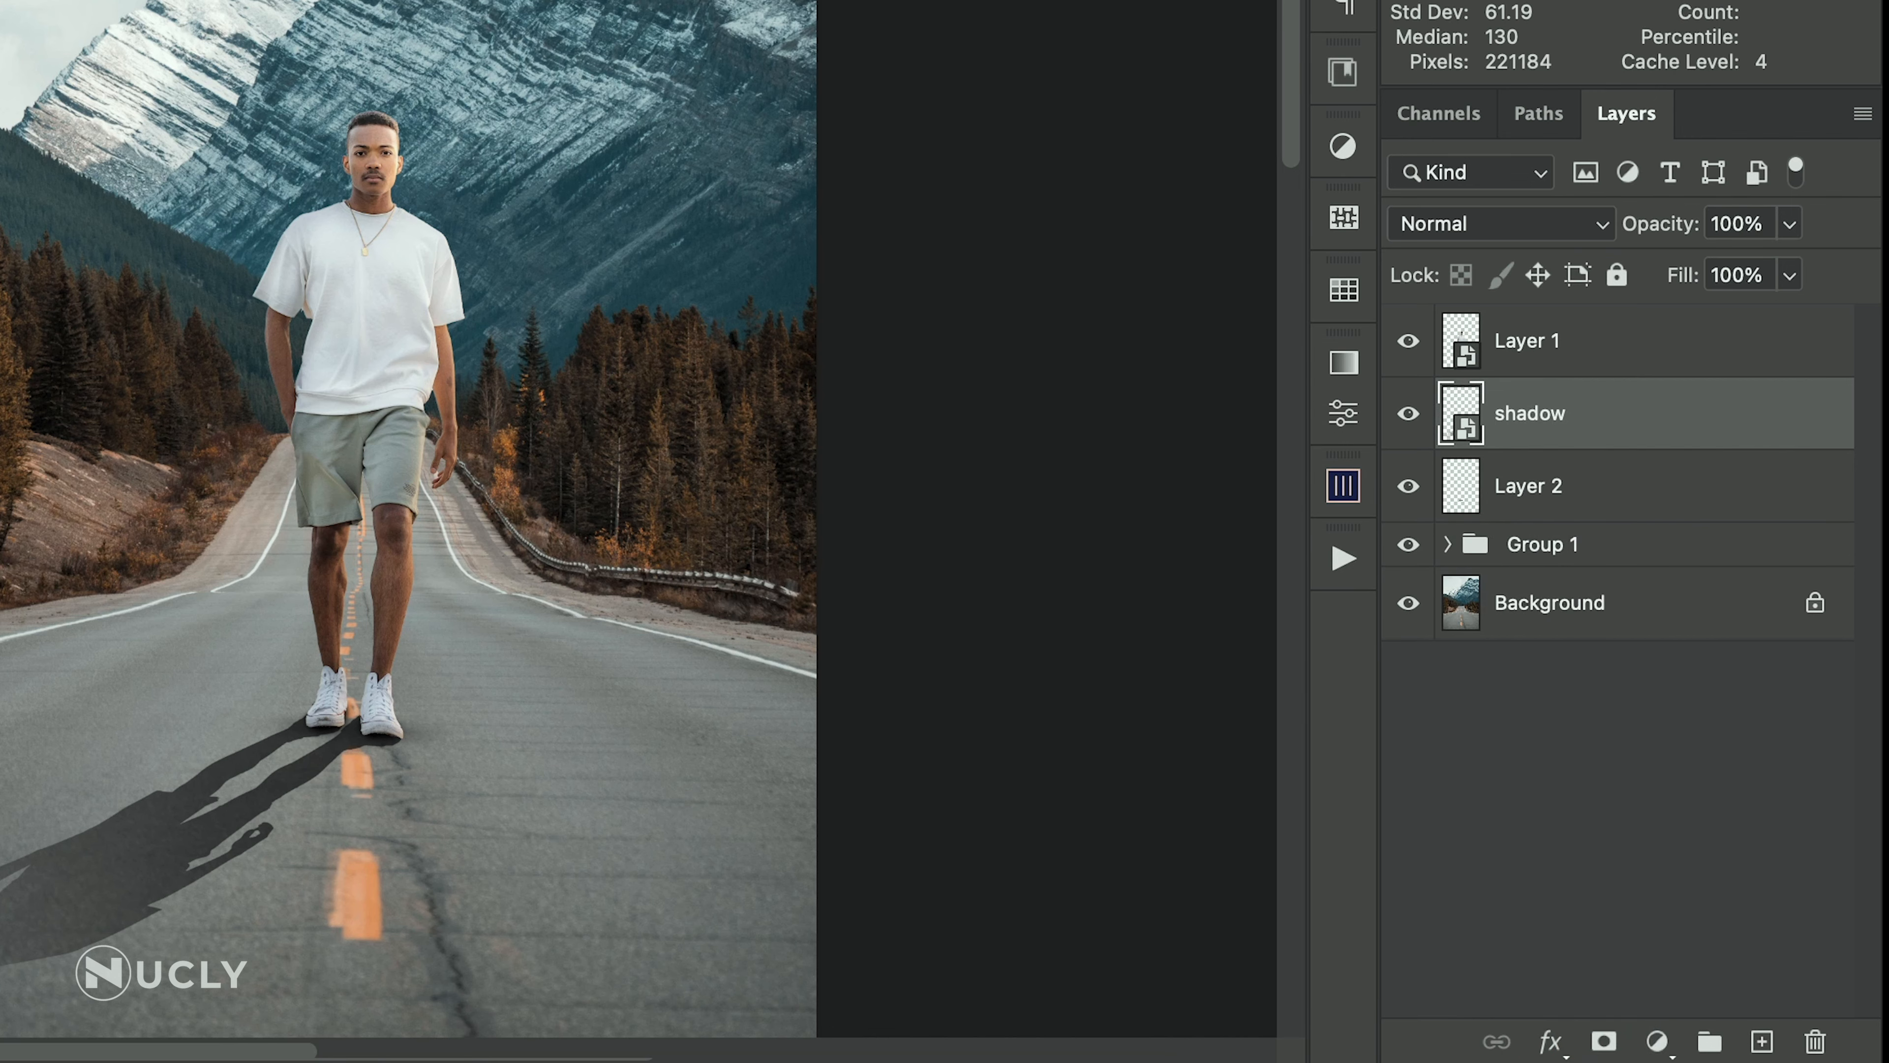
Start a Tilt-Shift blur on the shadow layer and place its pin at the man's feet
click(536, 30)
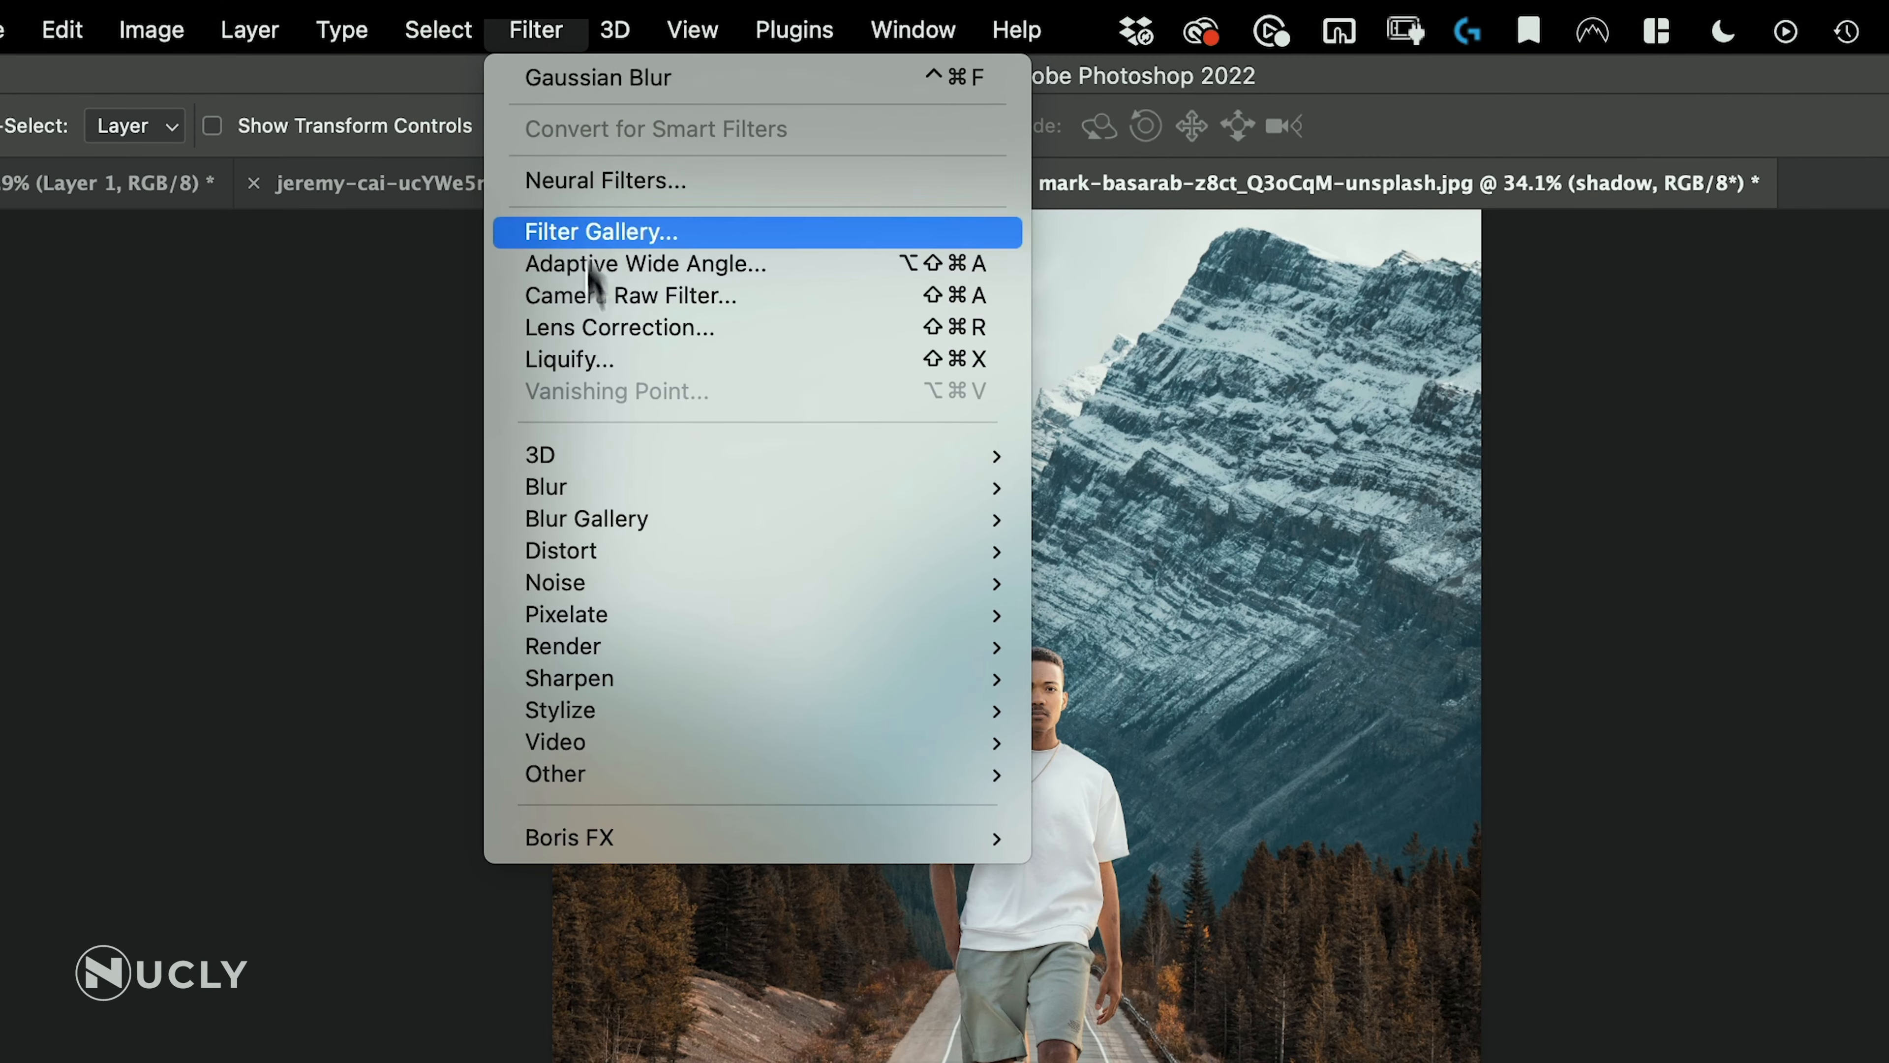
mouse_move(618, 524)
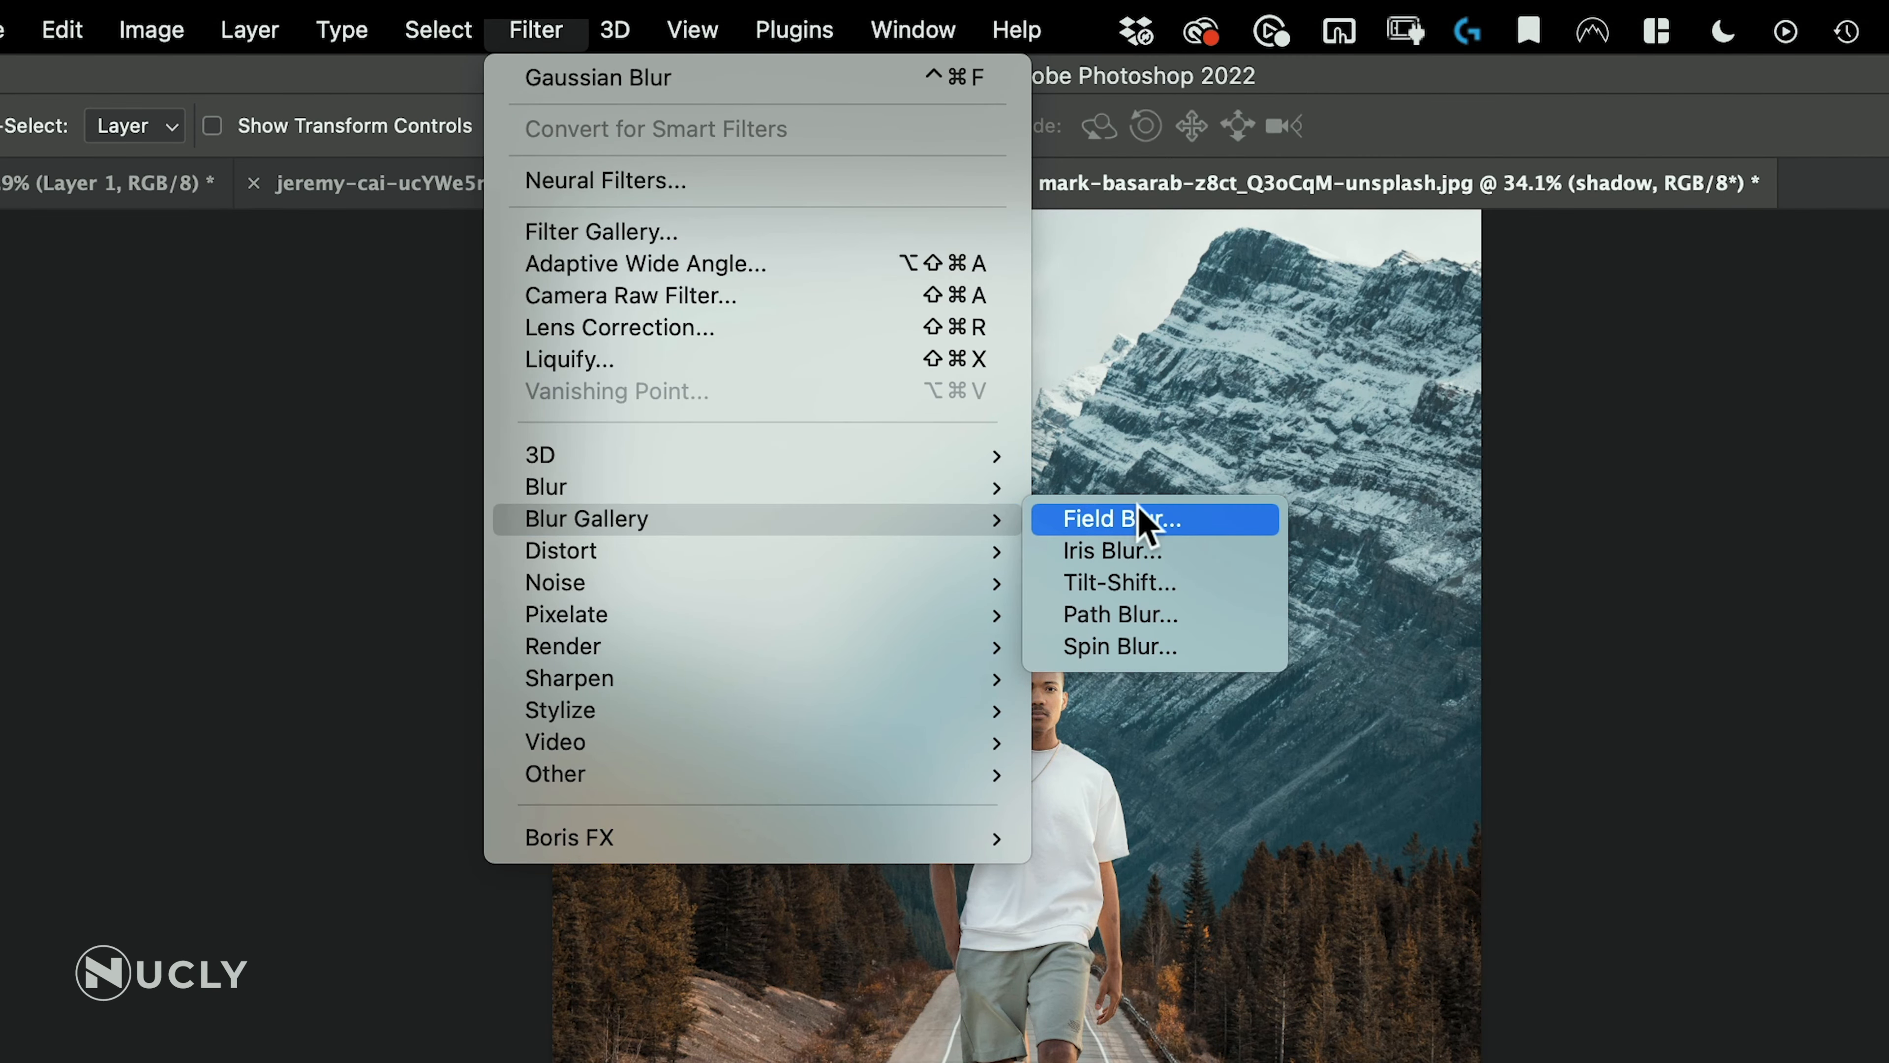
click(1153, 584)
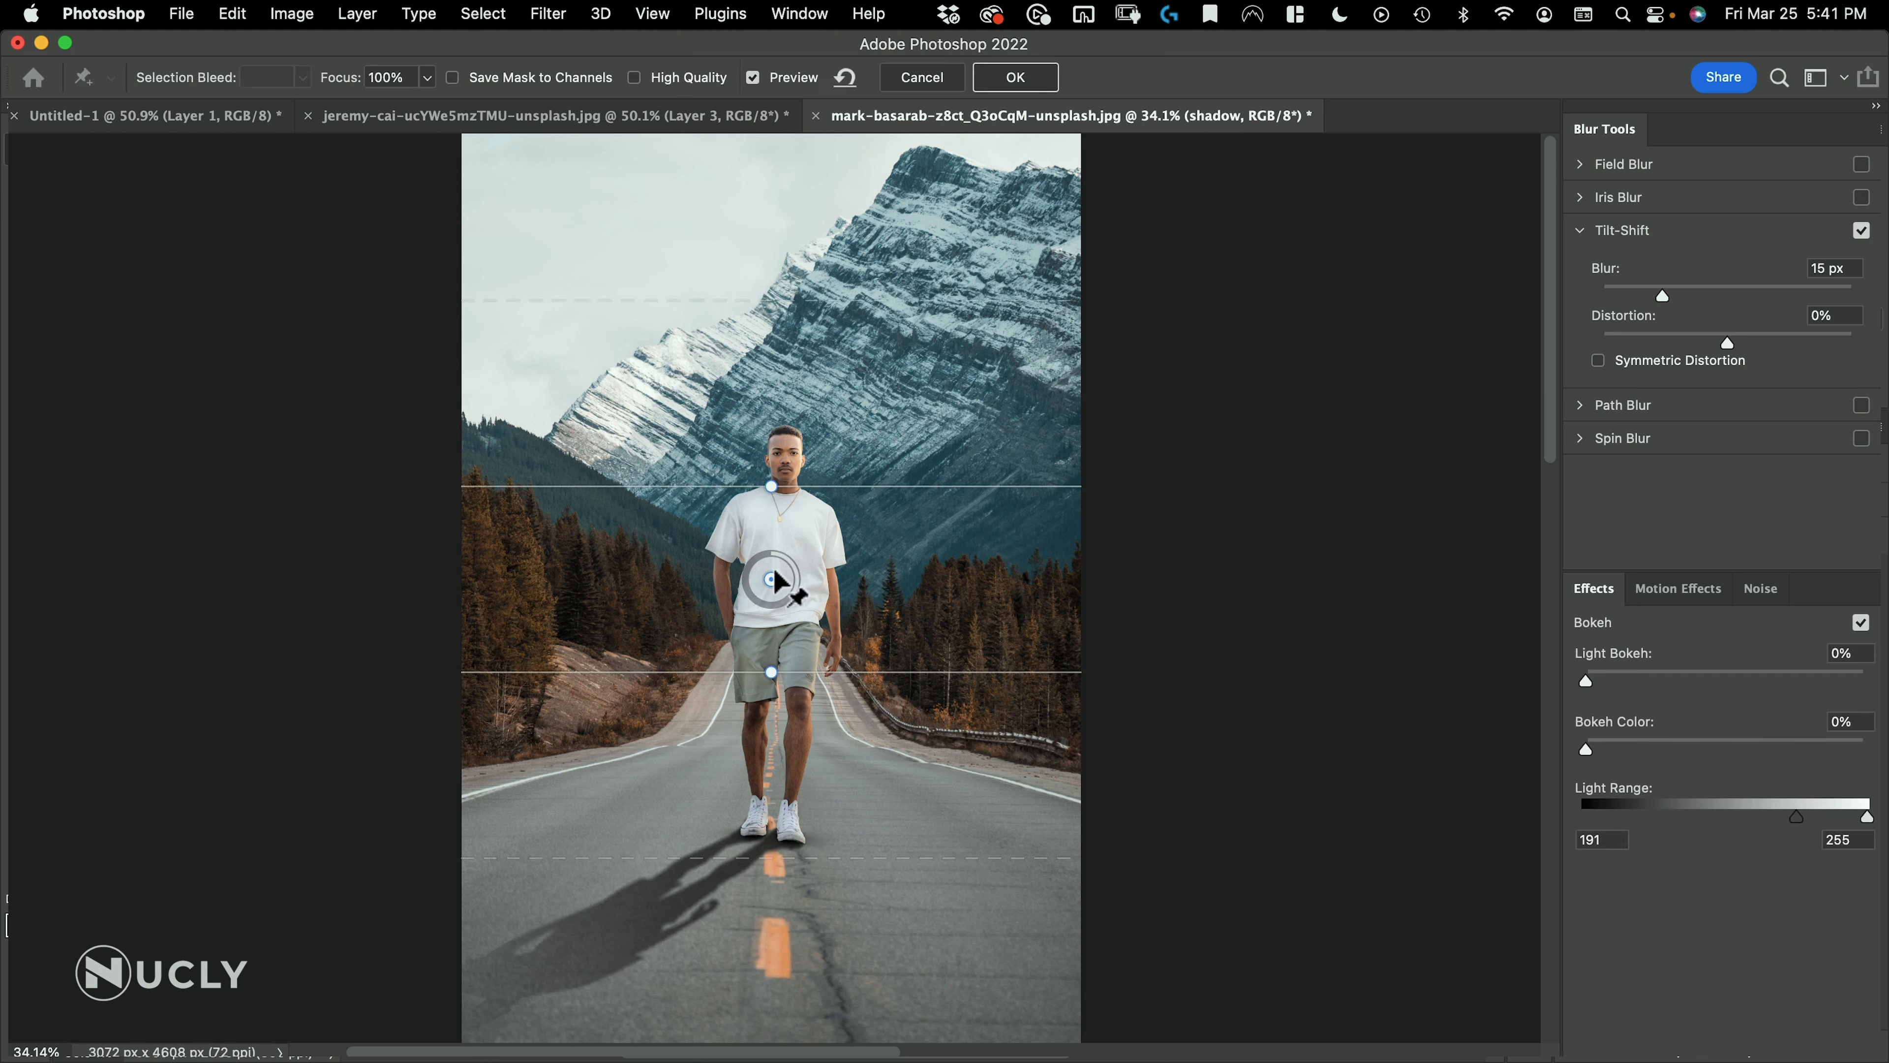
click(765, 834)
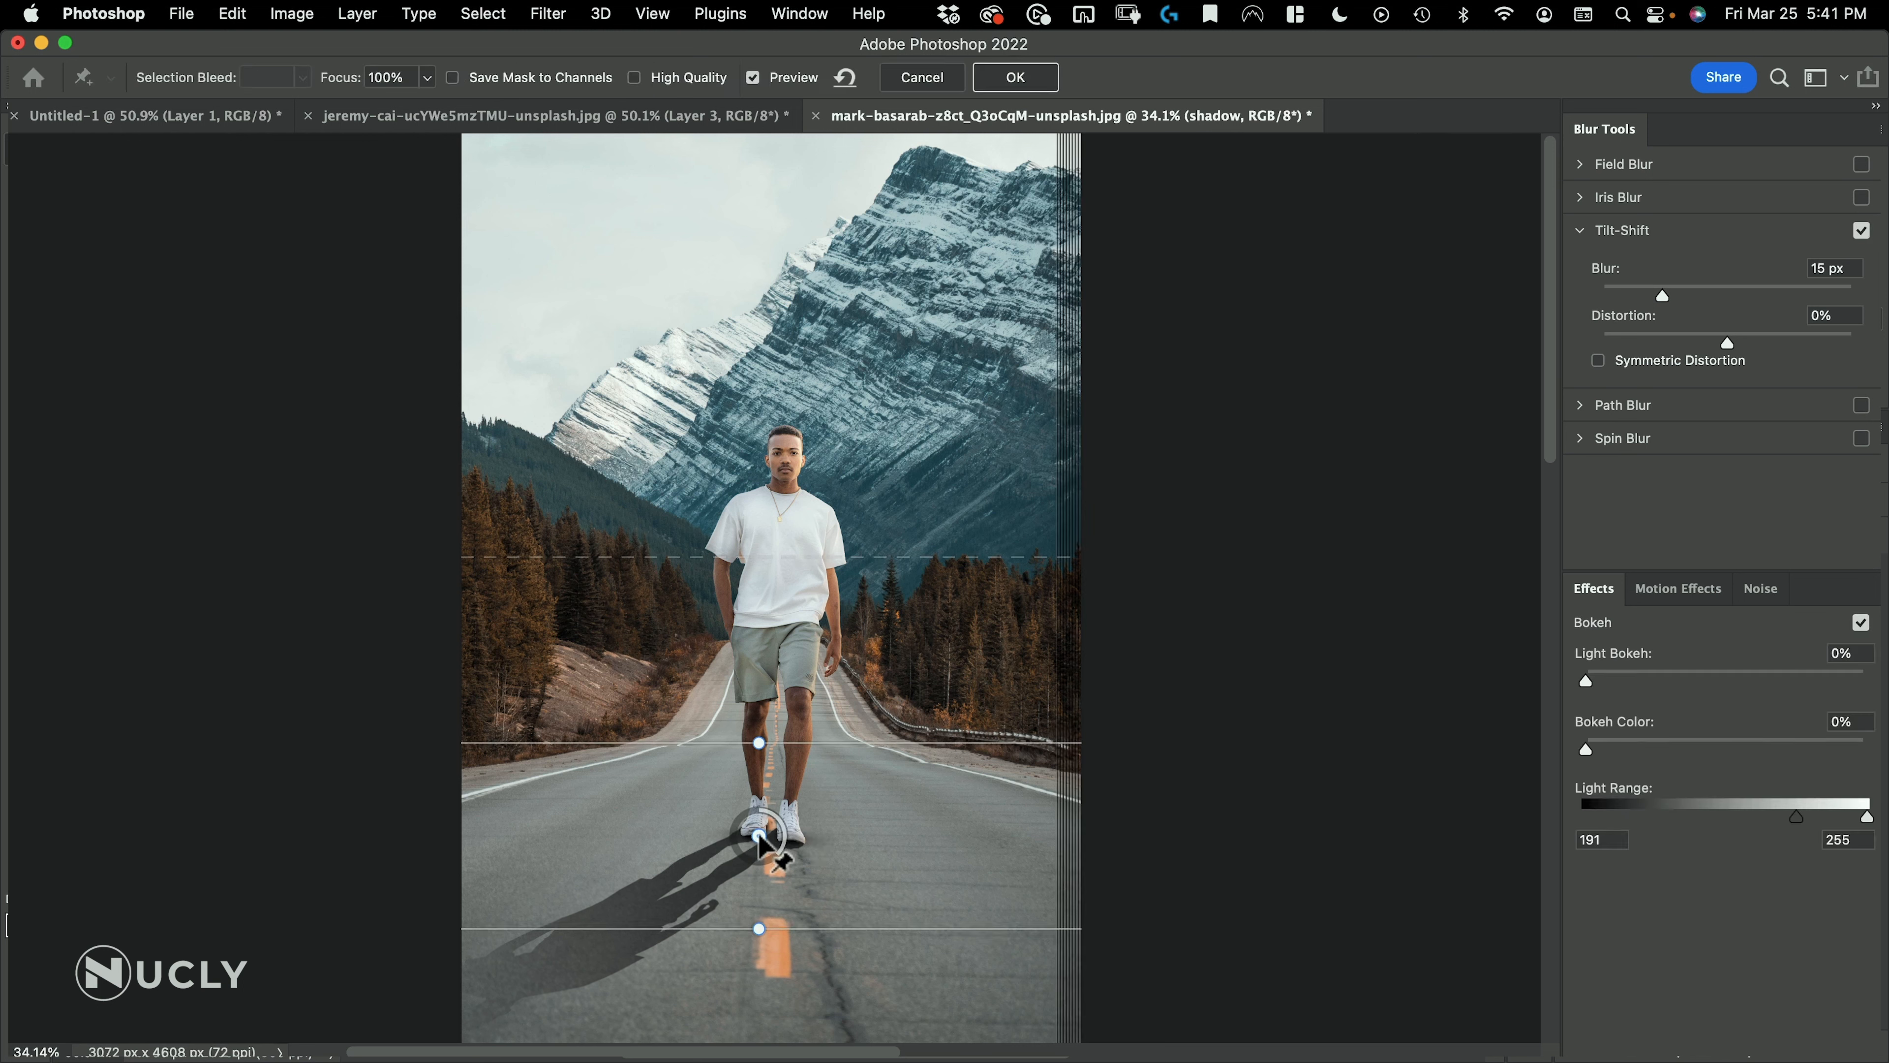
click(765, 835)
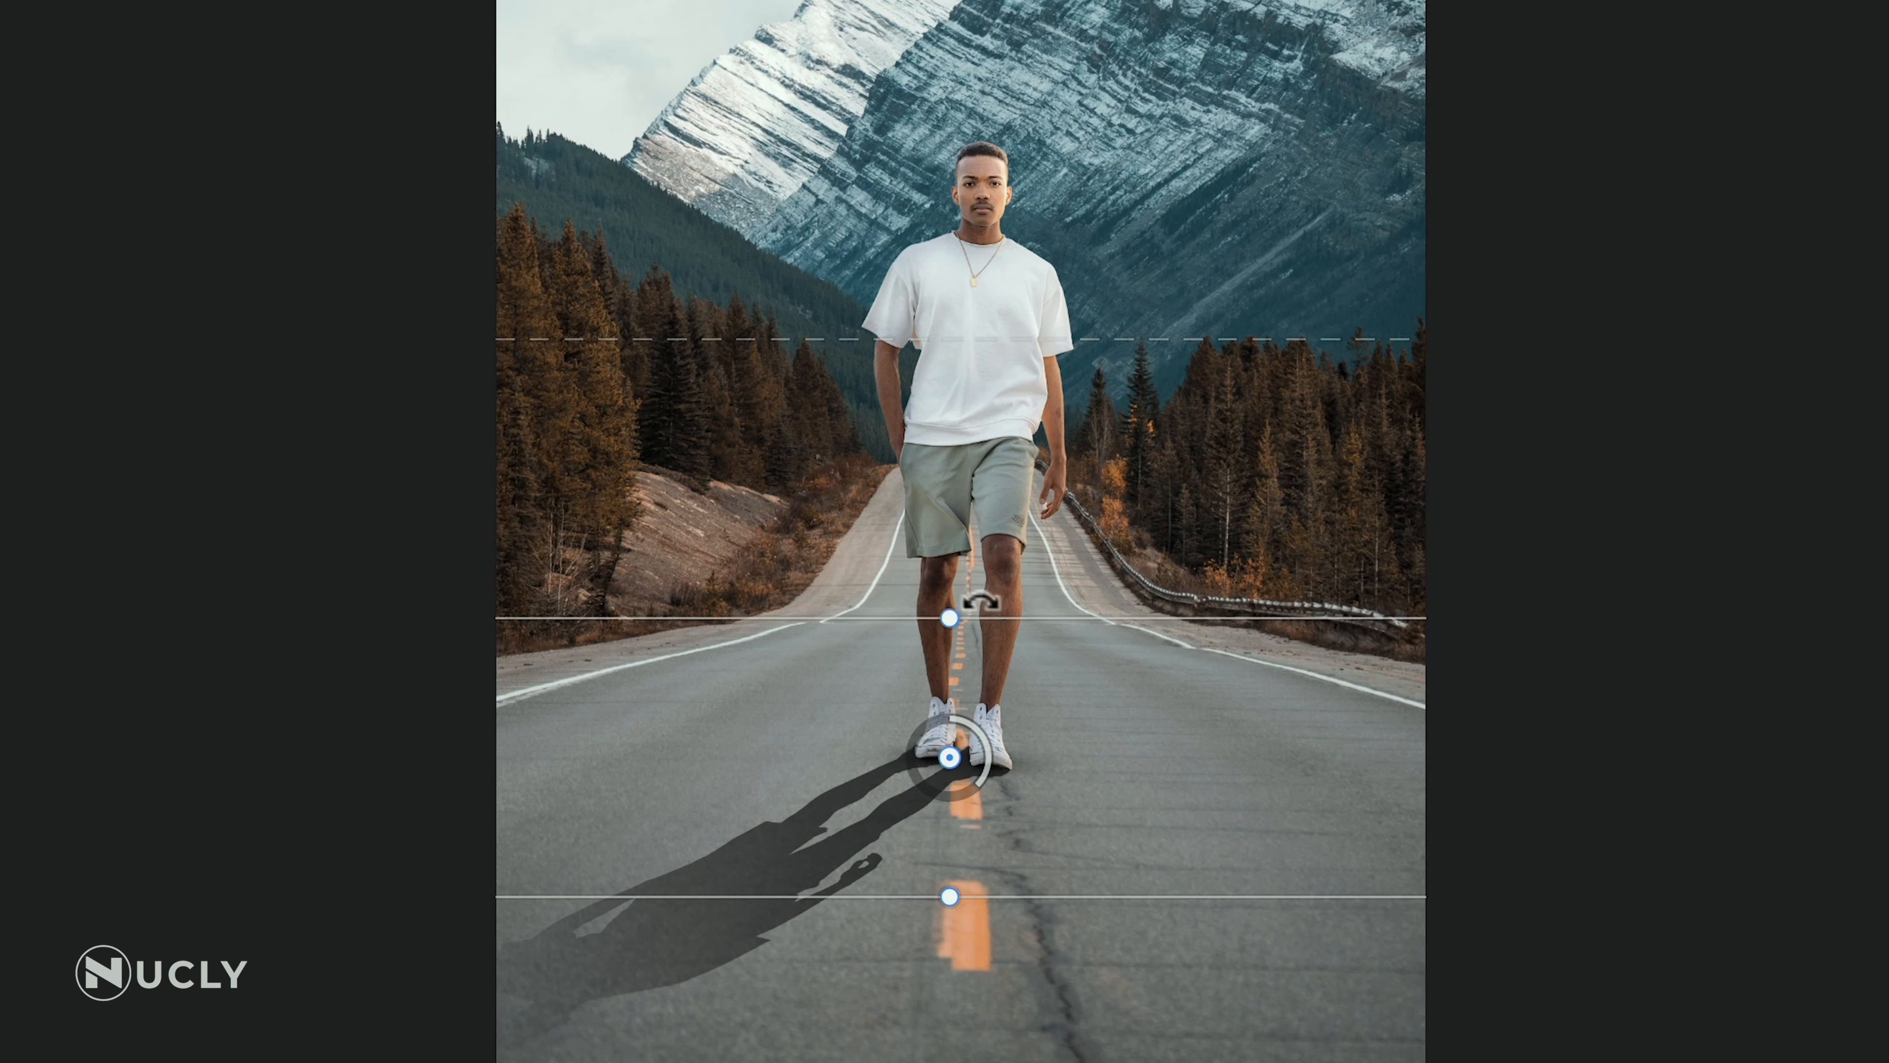
Rotate the Tilt-Shift across the shadow's direction, narrow its focus and transition lines toward the feet, and set the blur to 43 px
drag(981, 602, 1069, 650)
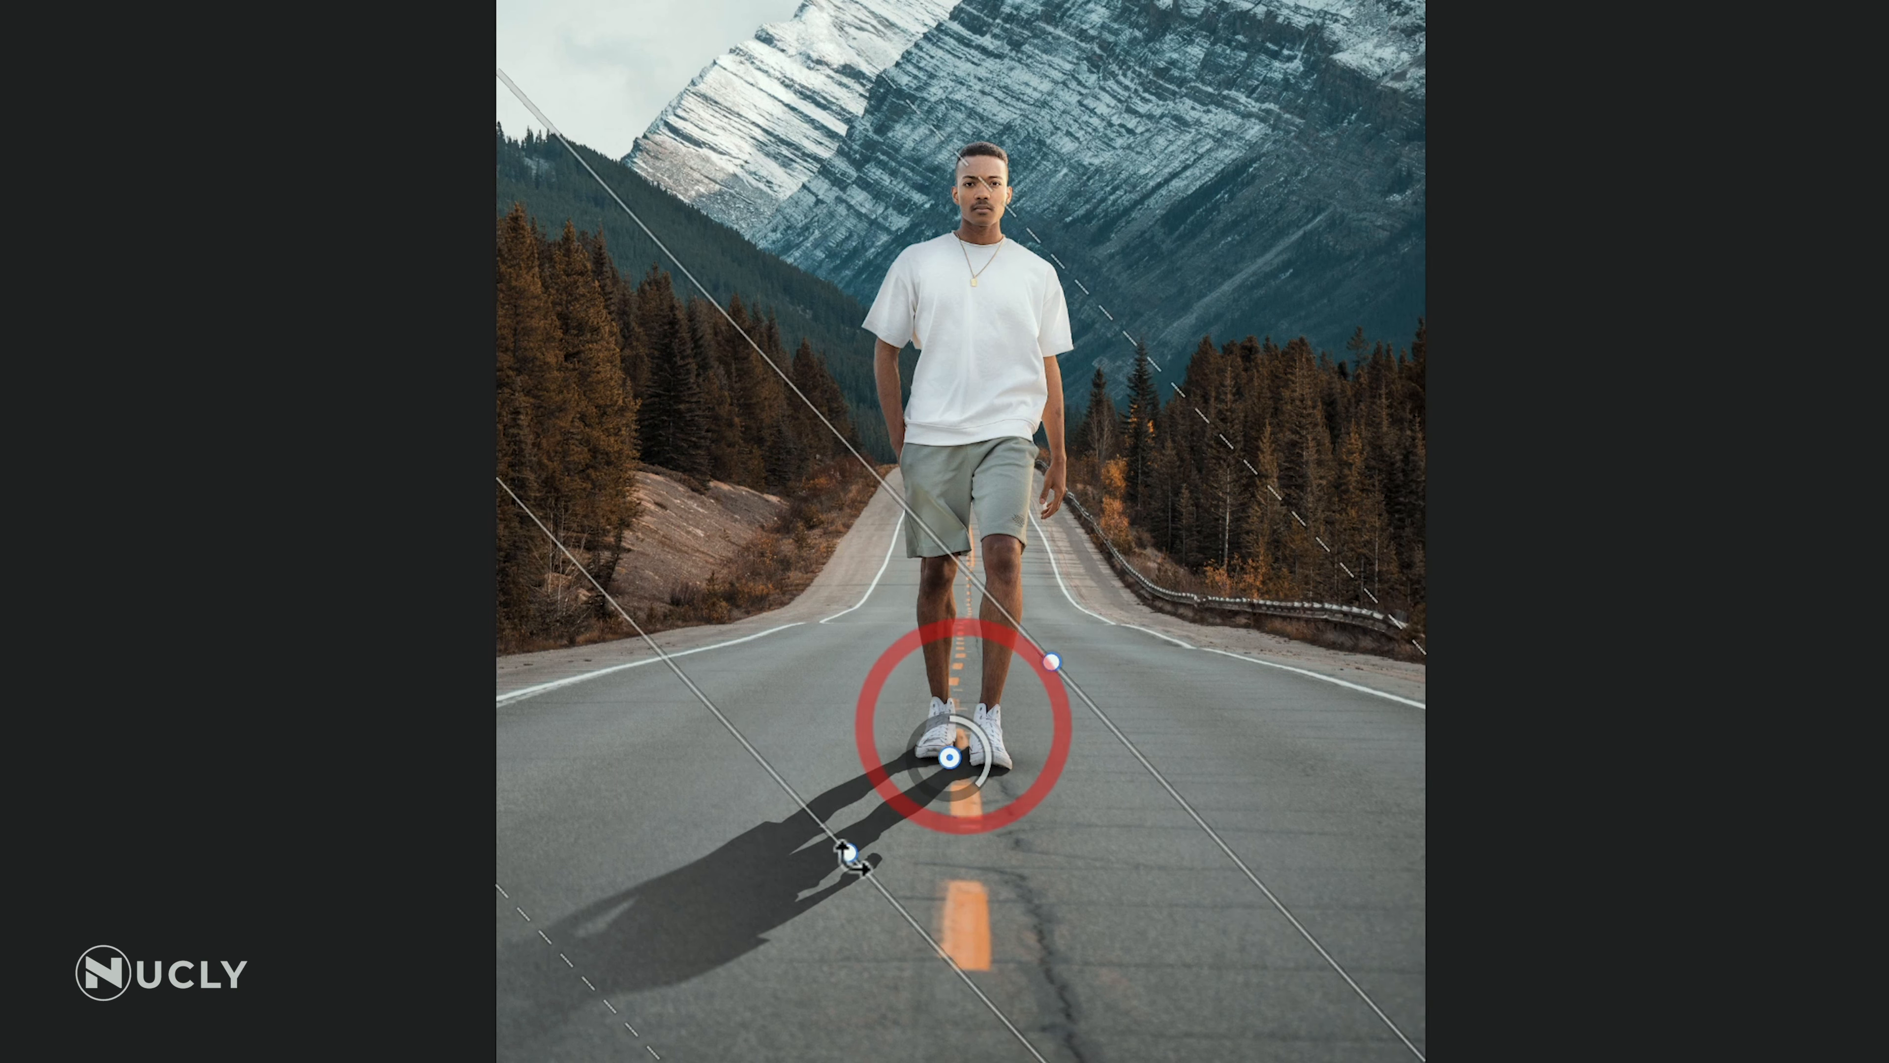
drag(849, 854, 932, 842)
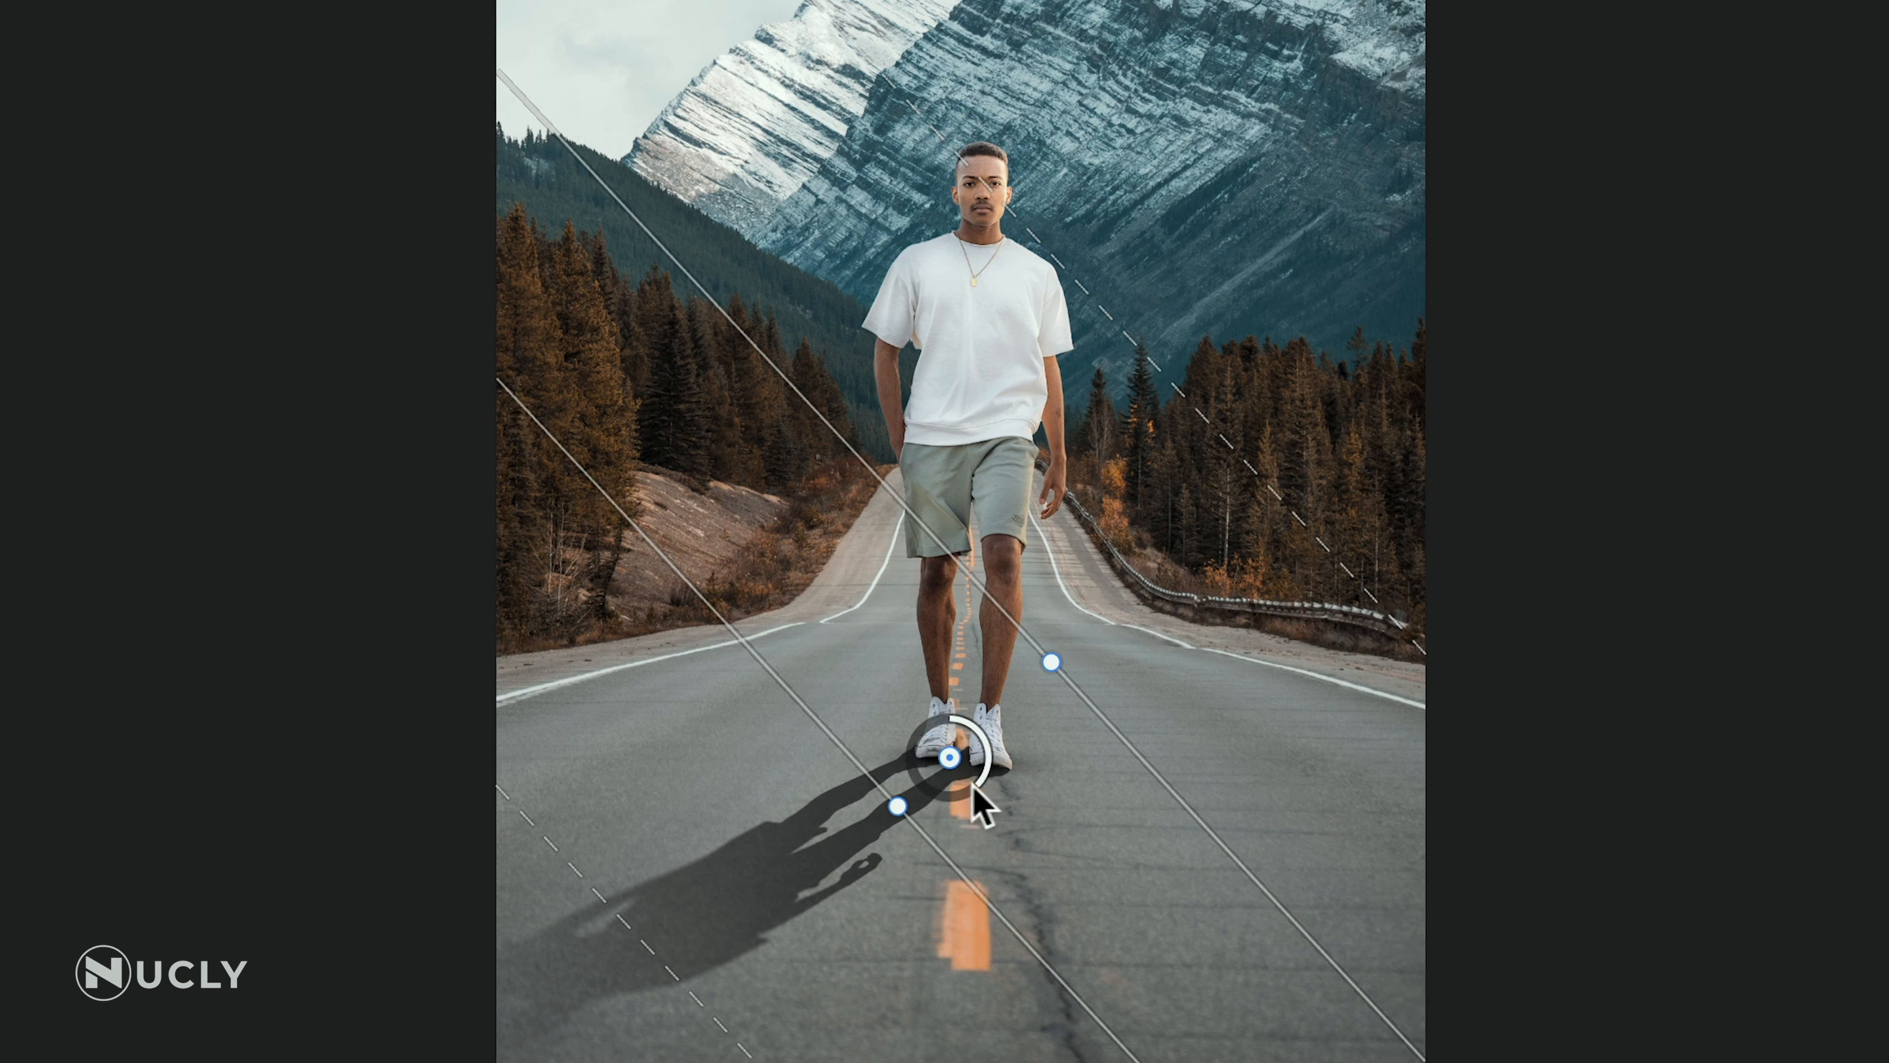
mouse_move(974, 791)
mouse_down()
mouse_move(924, 783)
mouse_move(977, 827)
mouse_move(983, 795)
mouse_move(971, 822)
mouse_up()
drag(702, 942, 768, 920)
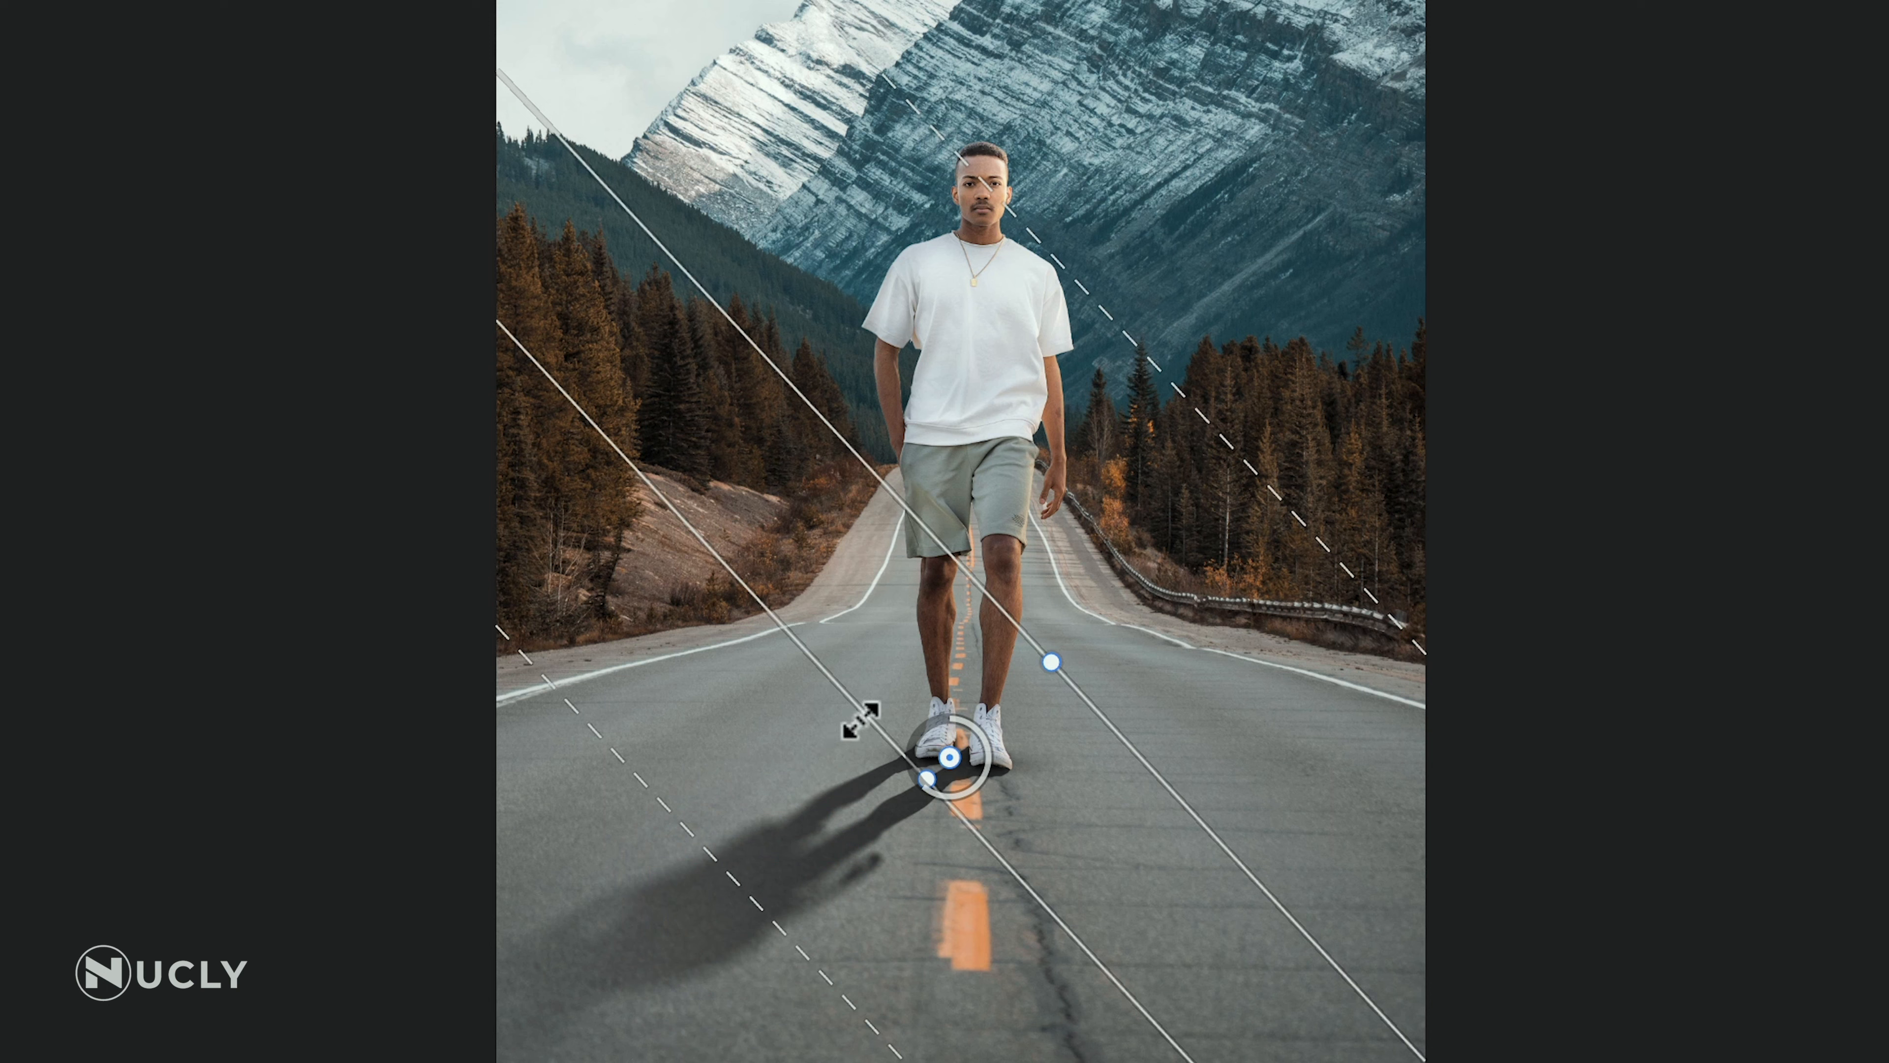
drag(861, 720, 903, 721)
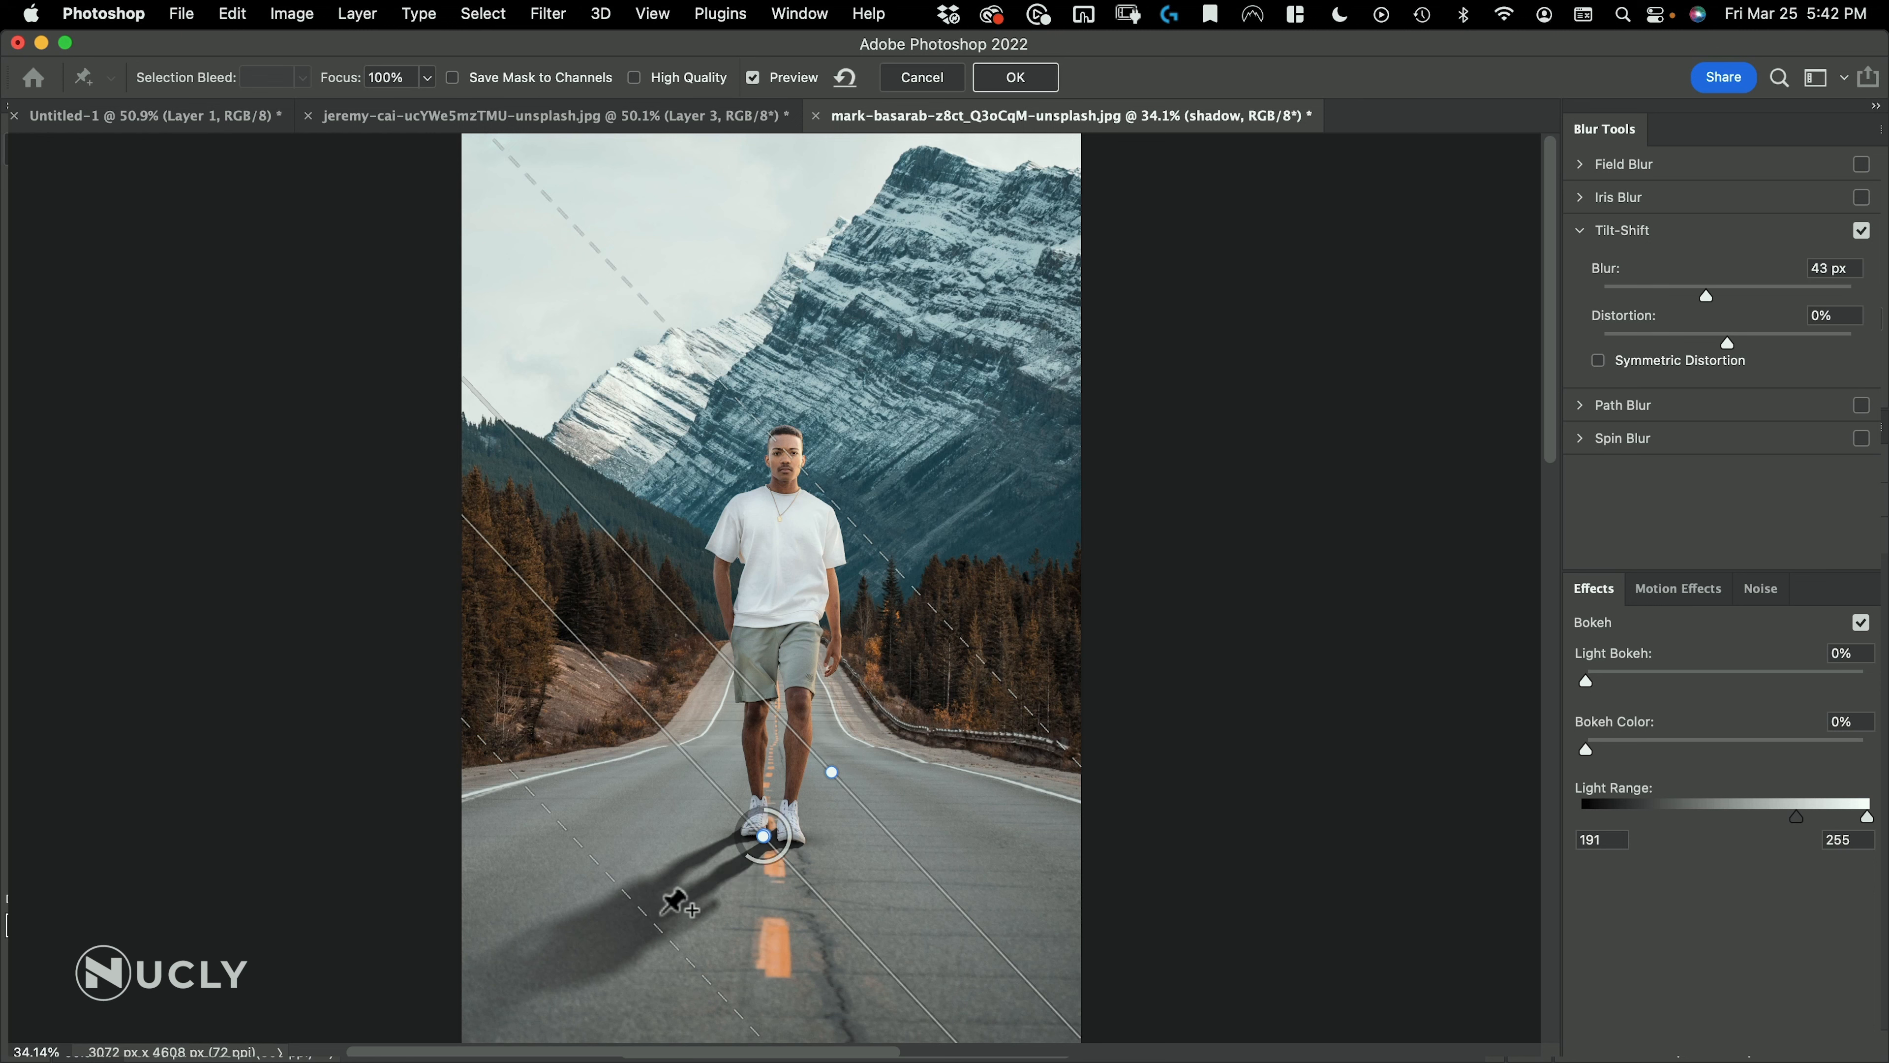
mouse_move(641, 916)
mouse_down()
mouse_move(623, 939)
mouse_move(643, 930)
mouse_up()
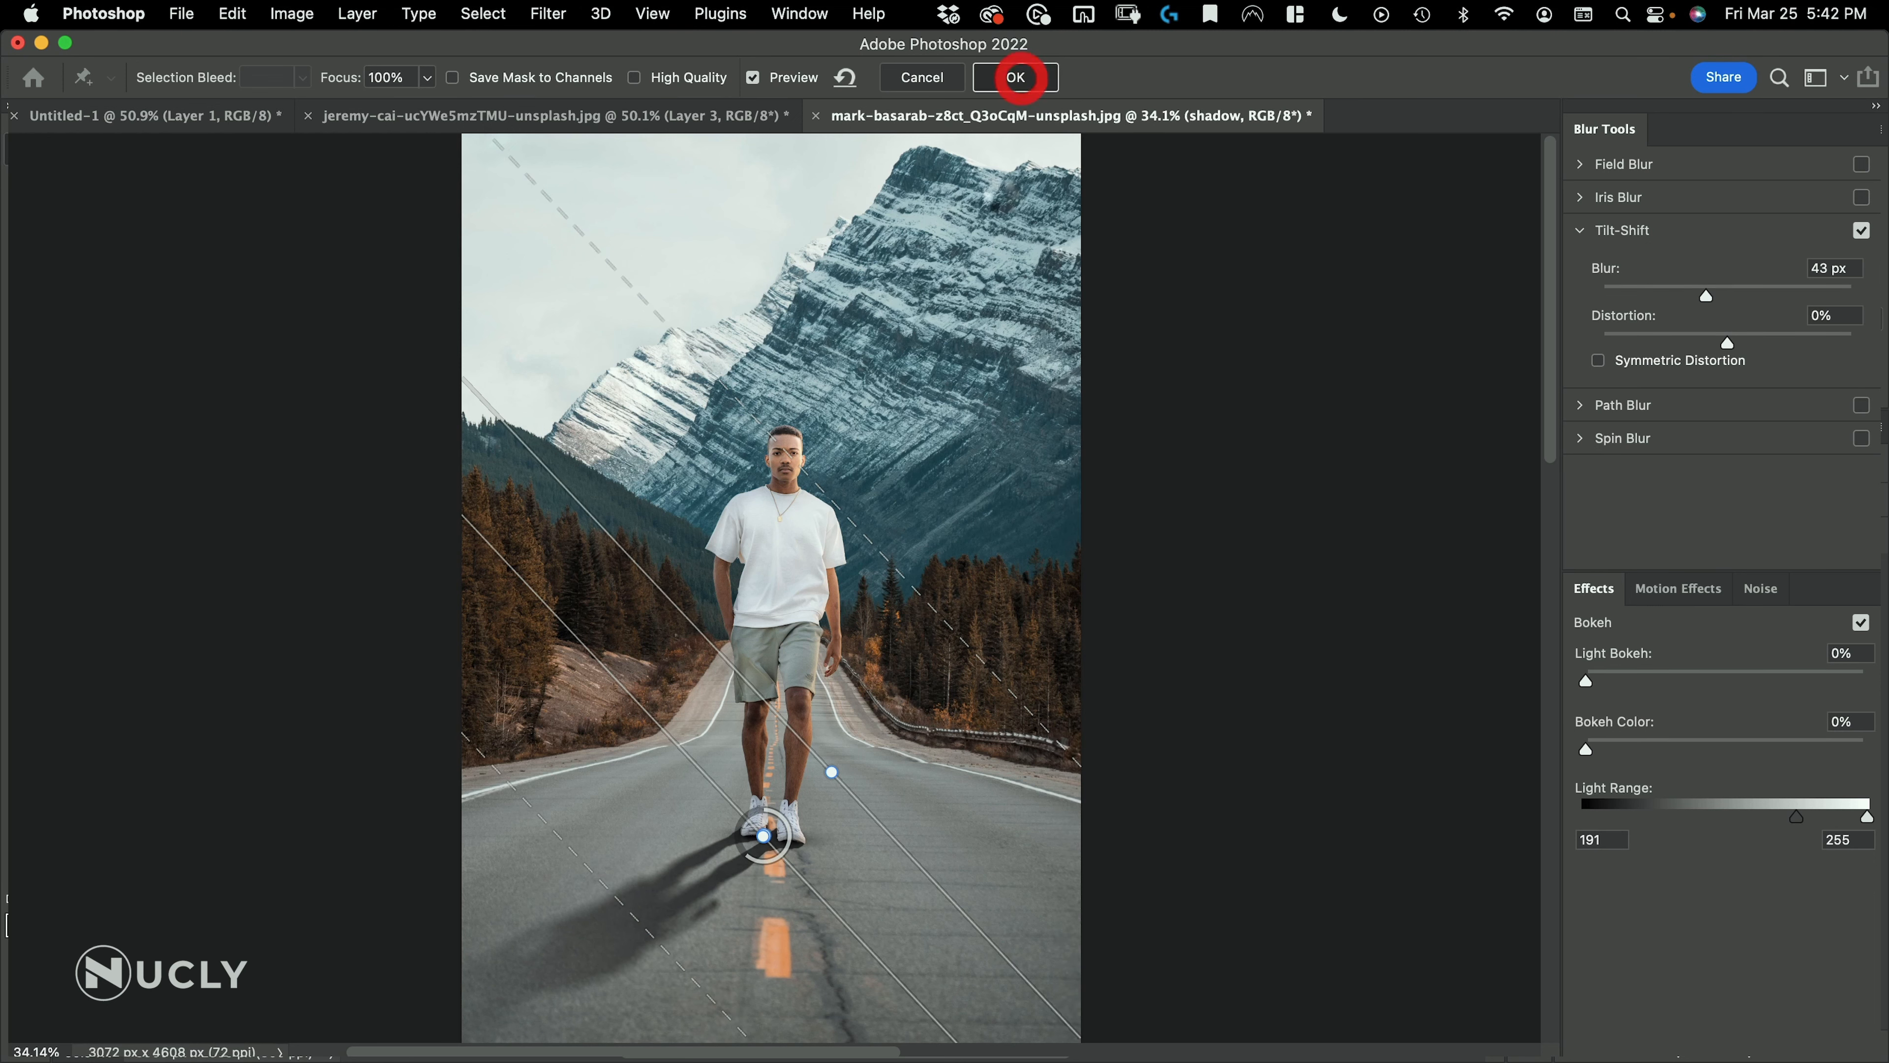
Apply the Tilt-Shift blur, reopen it from the shadow's smart filter, lower the blur amount and apply it again
click(1016, 77)
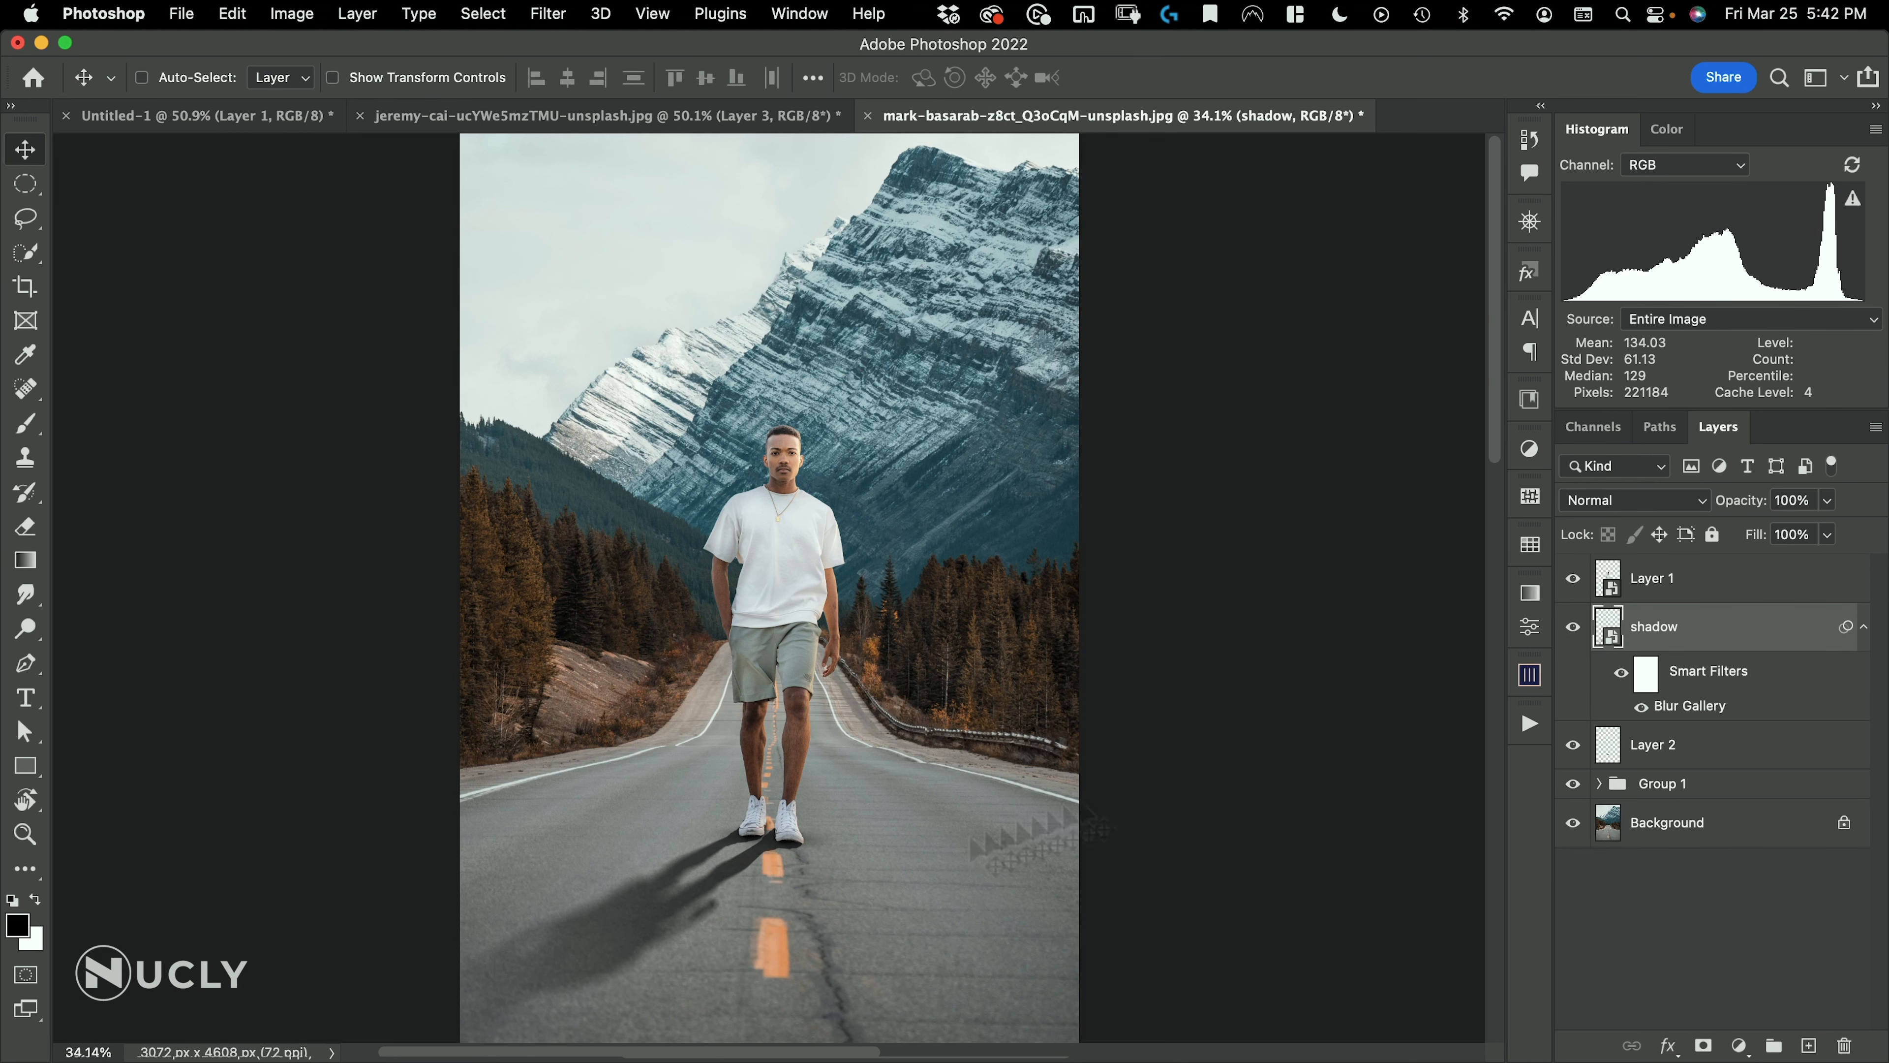
double_click(1698, 707)
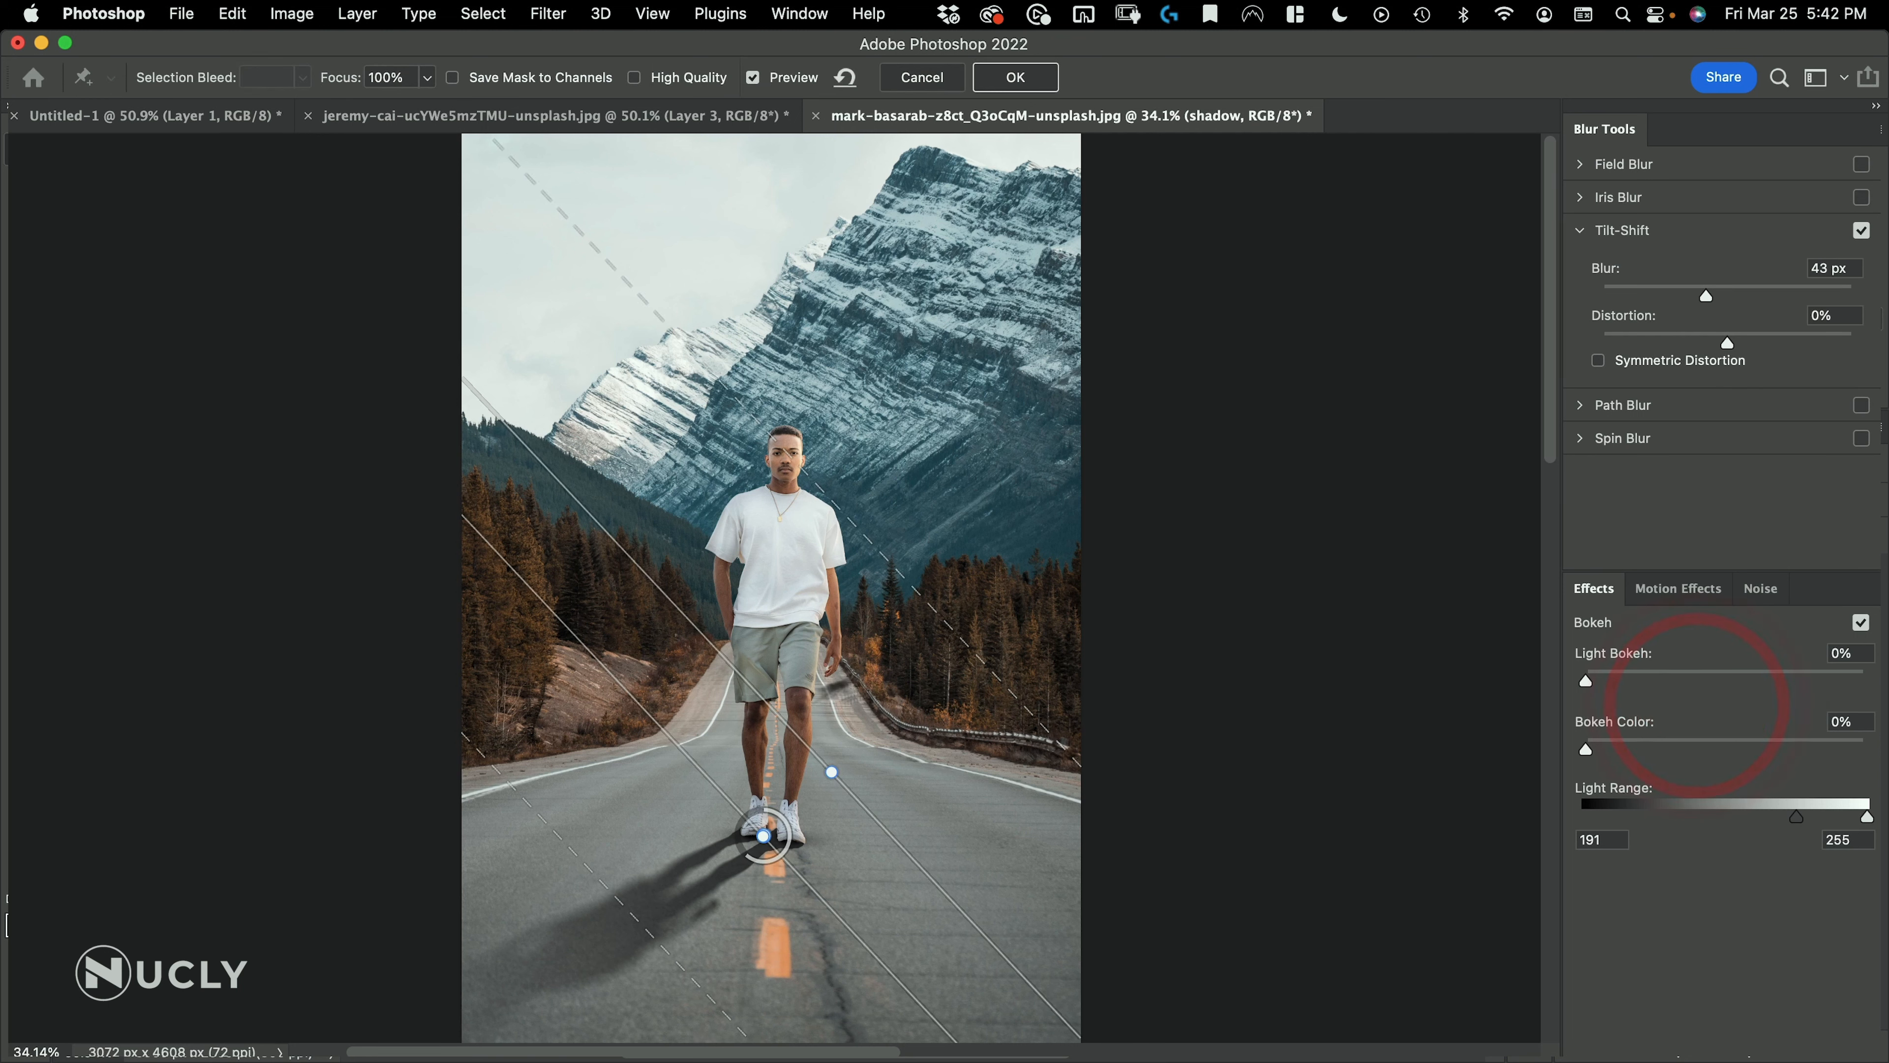
drag(772, 855, 793, 856)
click(1042, 83)
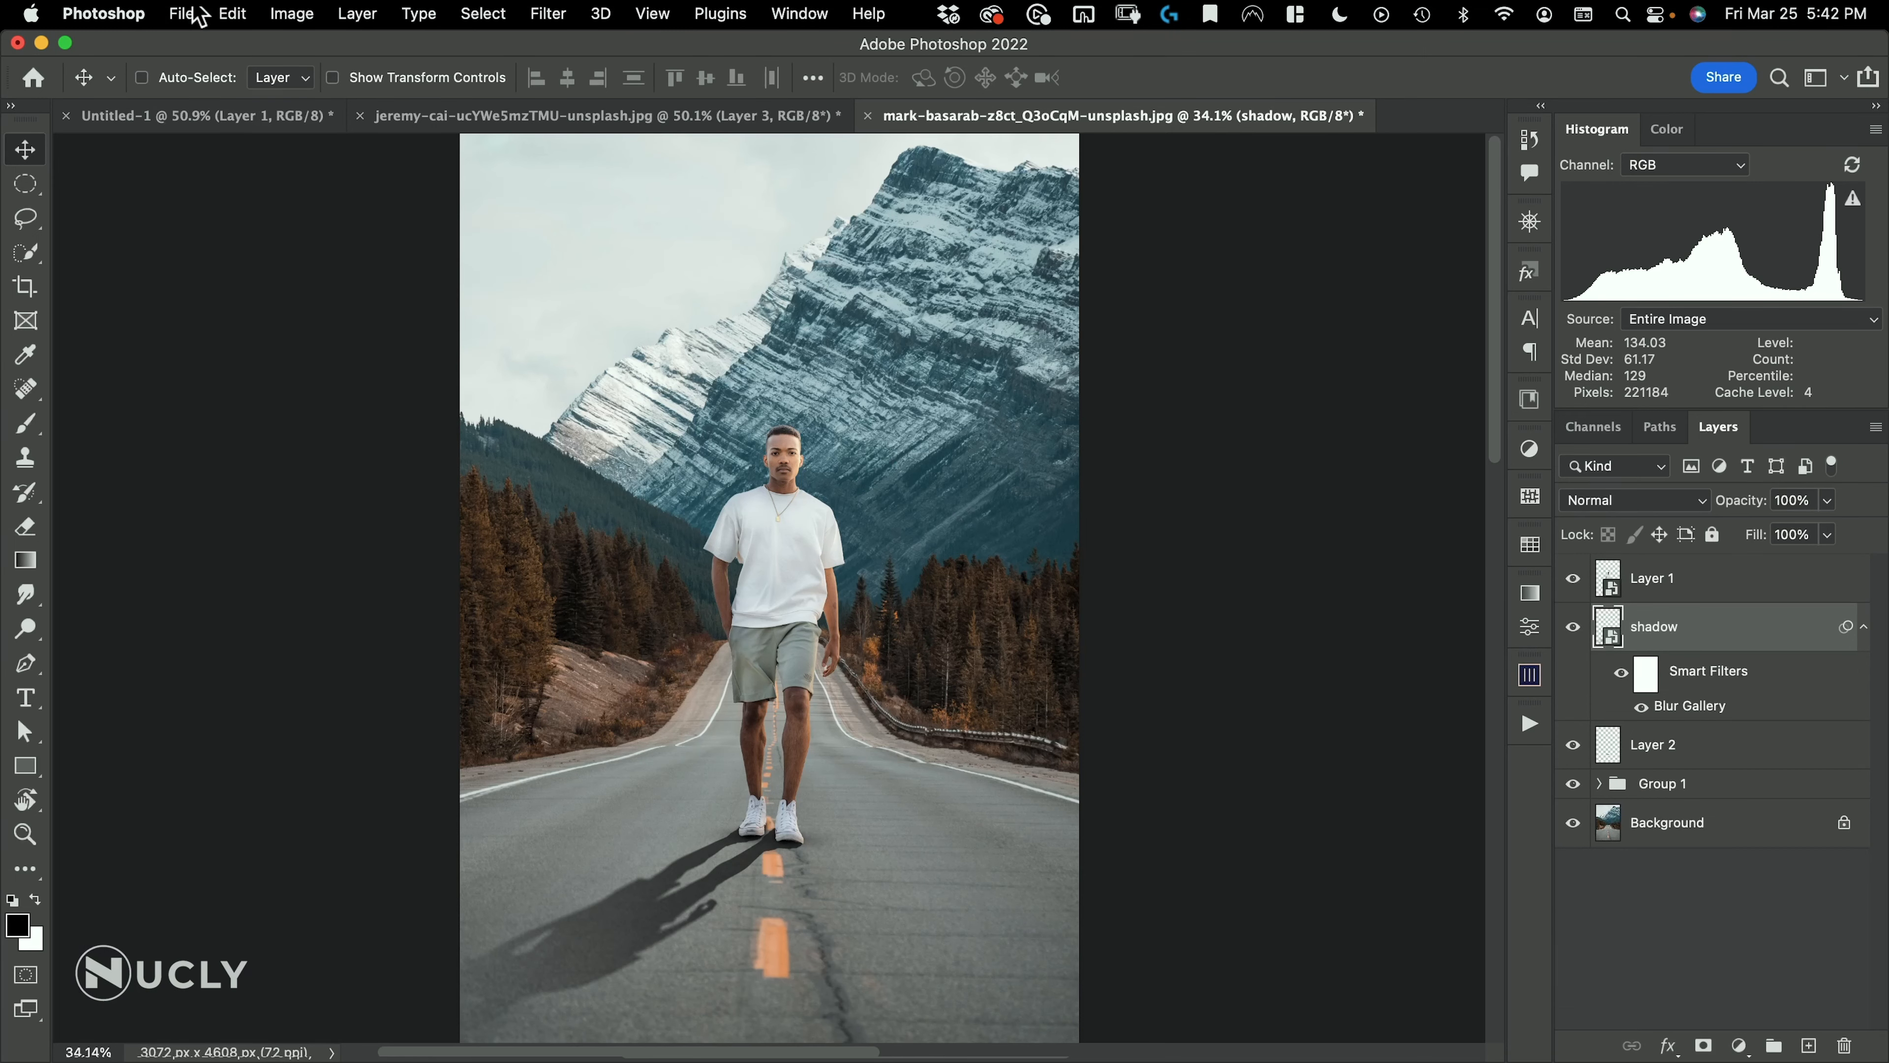
Open the image dawid-zawila-fiu89zdeTQI-unsplash.jpg from the 21_Shadow Tricks folder
click(181, 14)
click(191, 67)
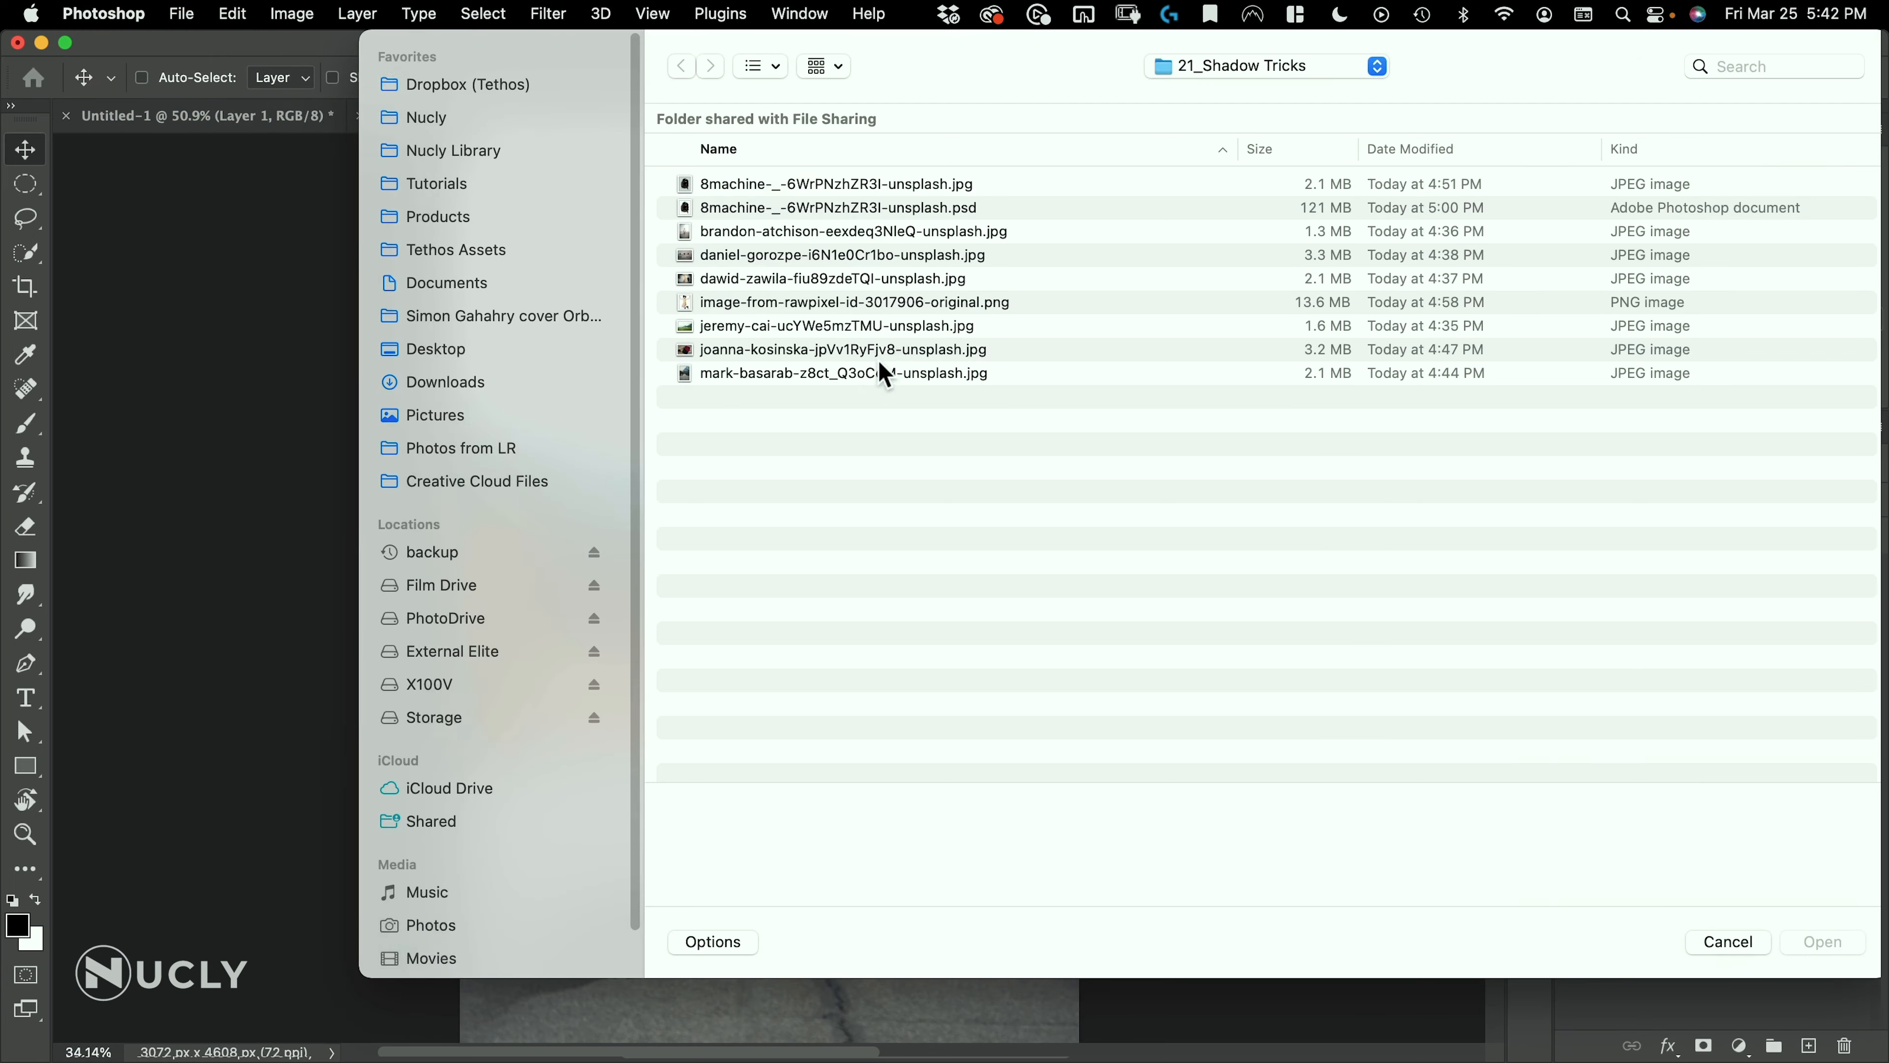
double_click(717, 280)
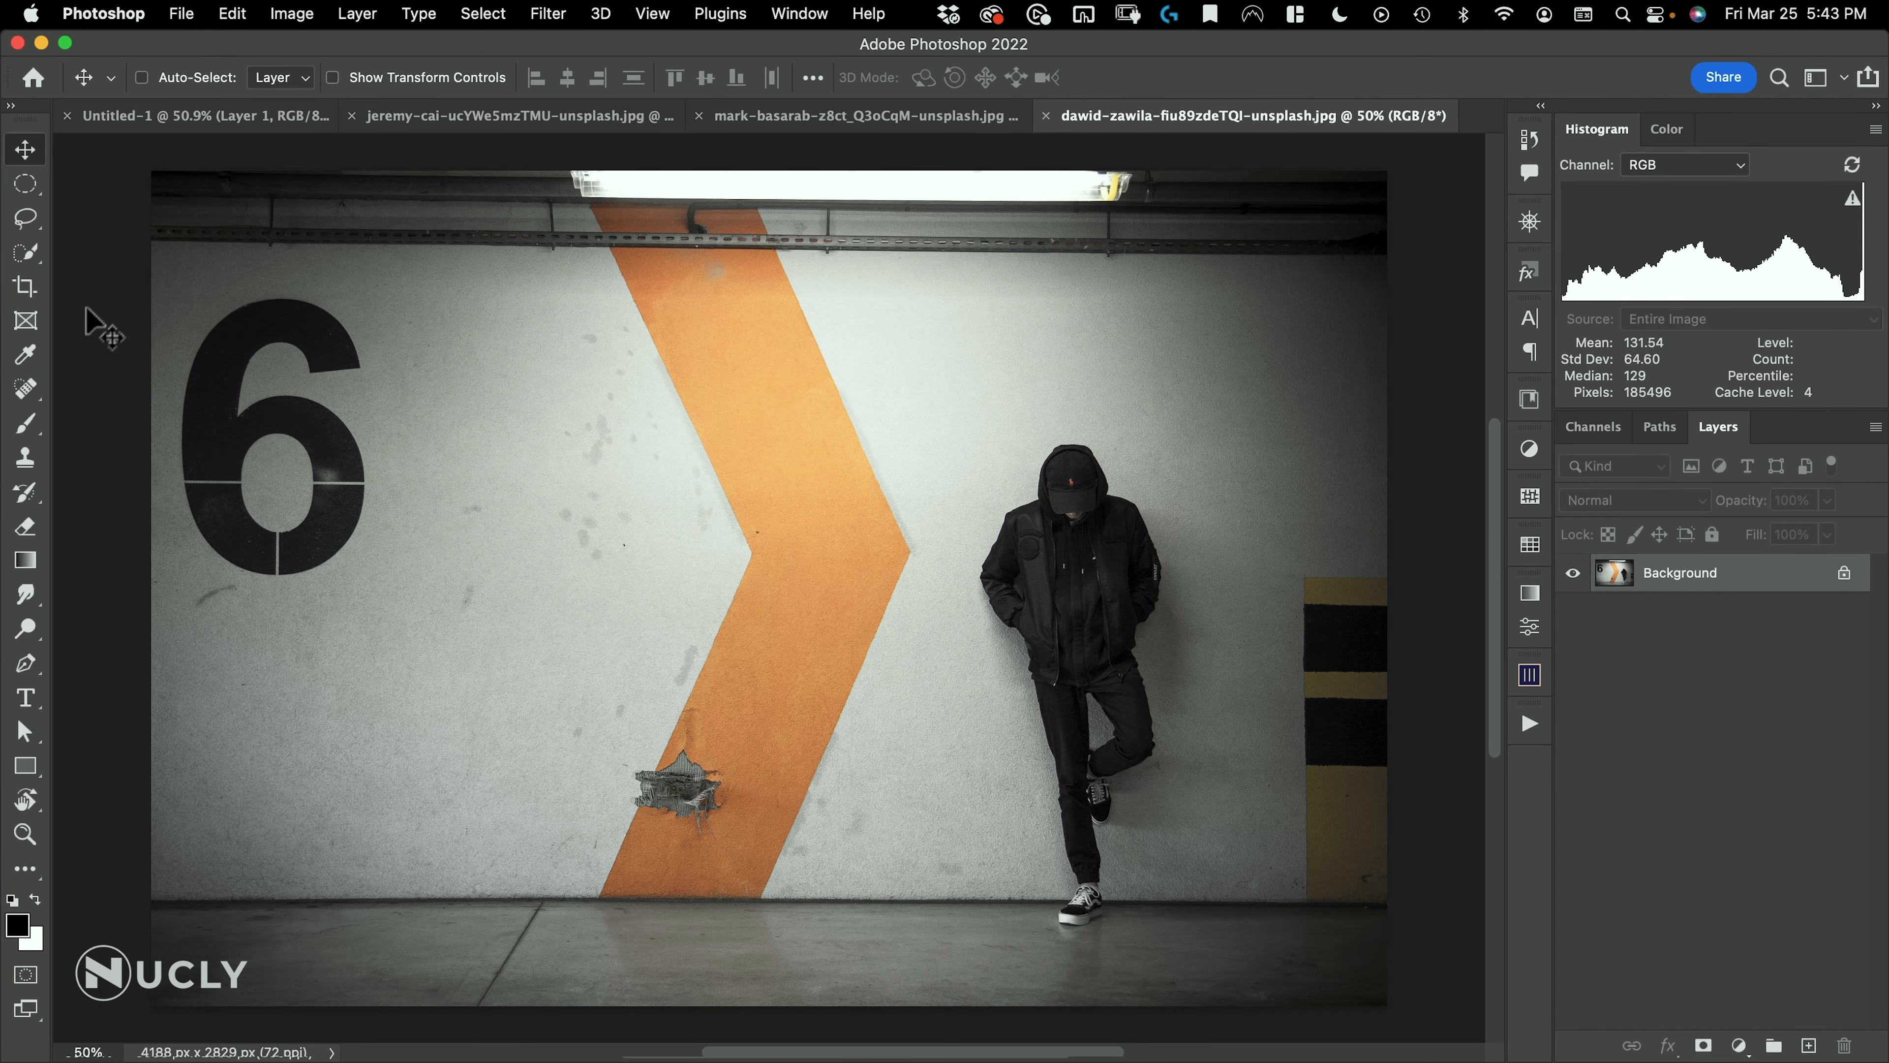
Select the man in the black hoodie with the Object Selection tool
click(26, 257)
click(80, 251)
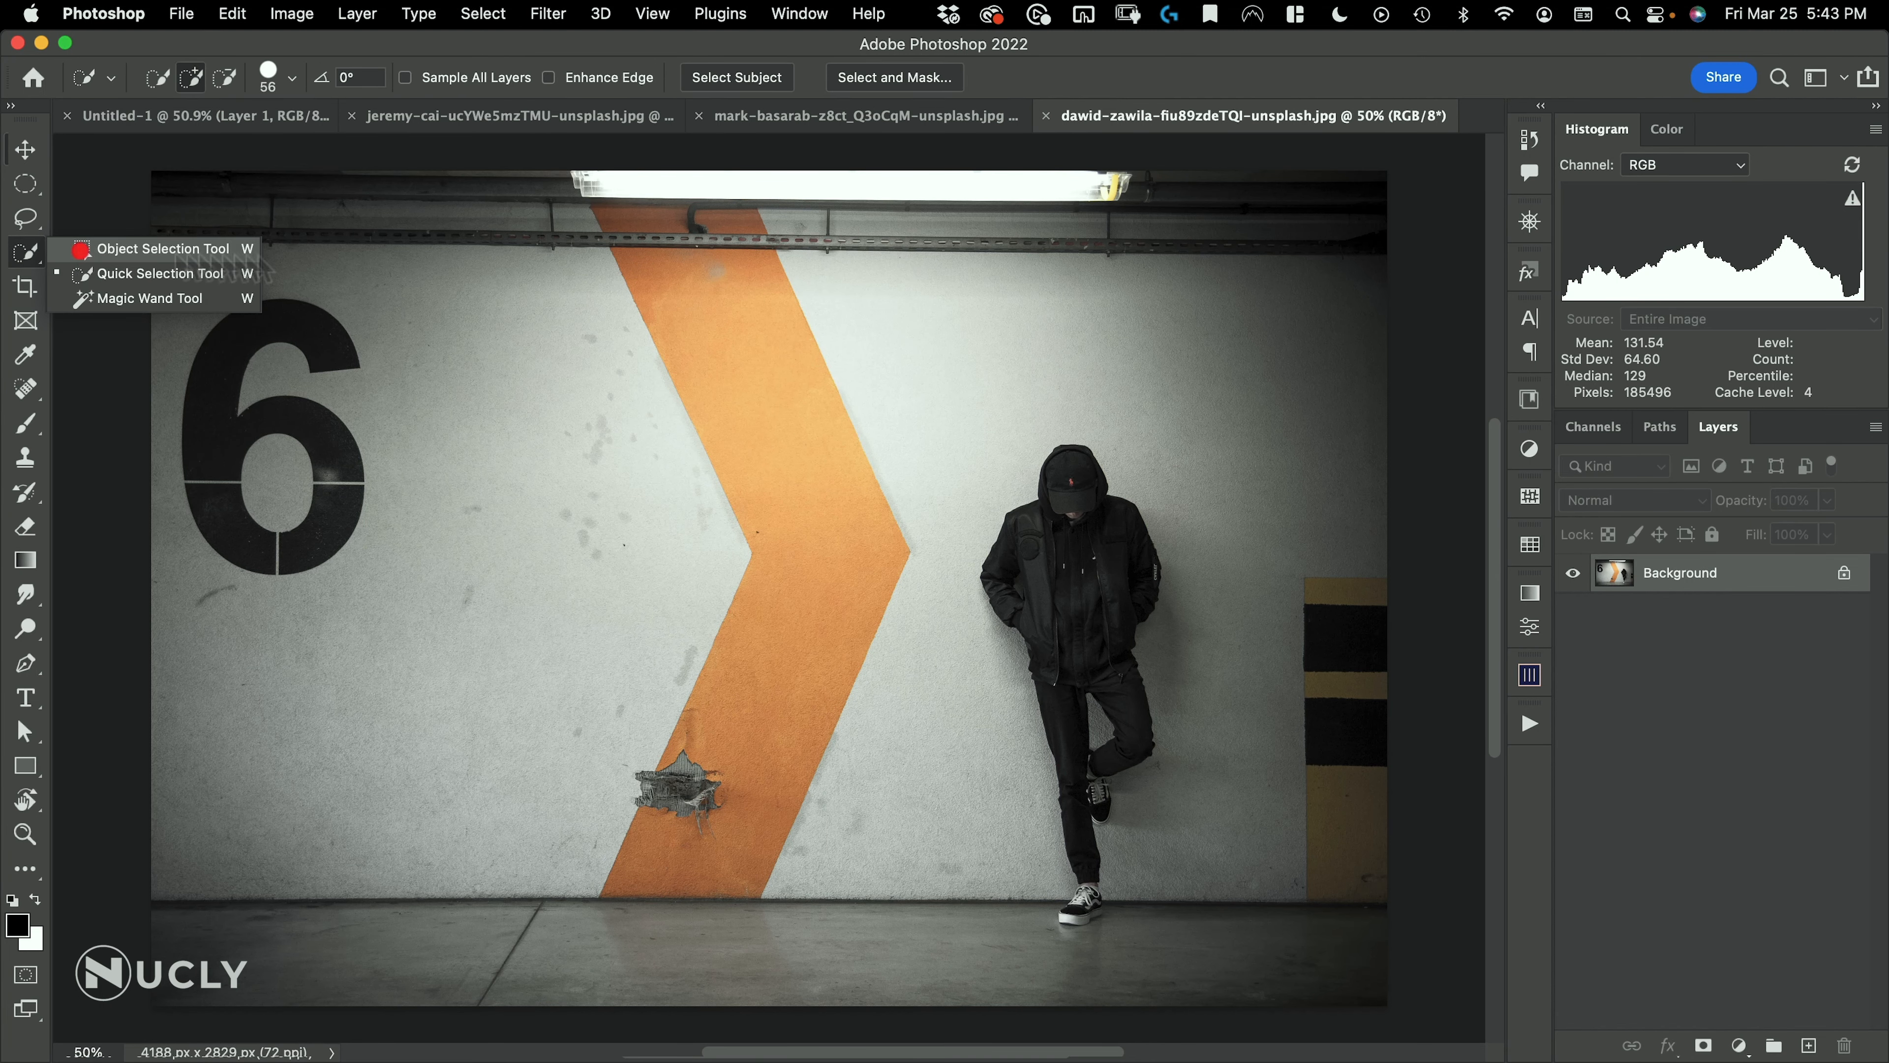
drag(941, 396, 1233, 959)
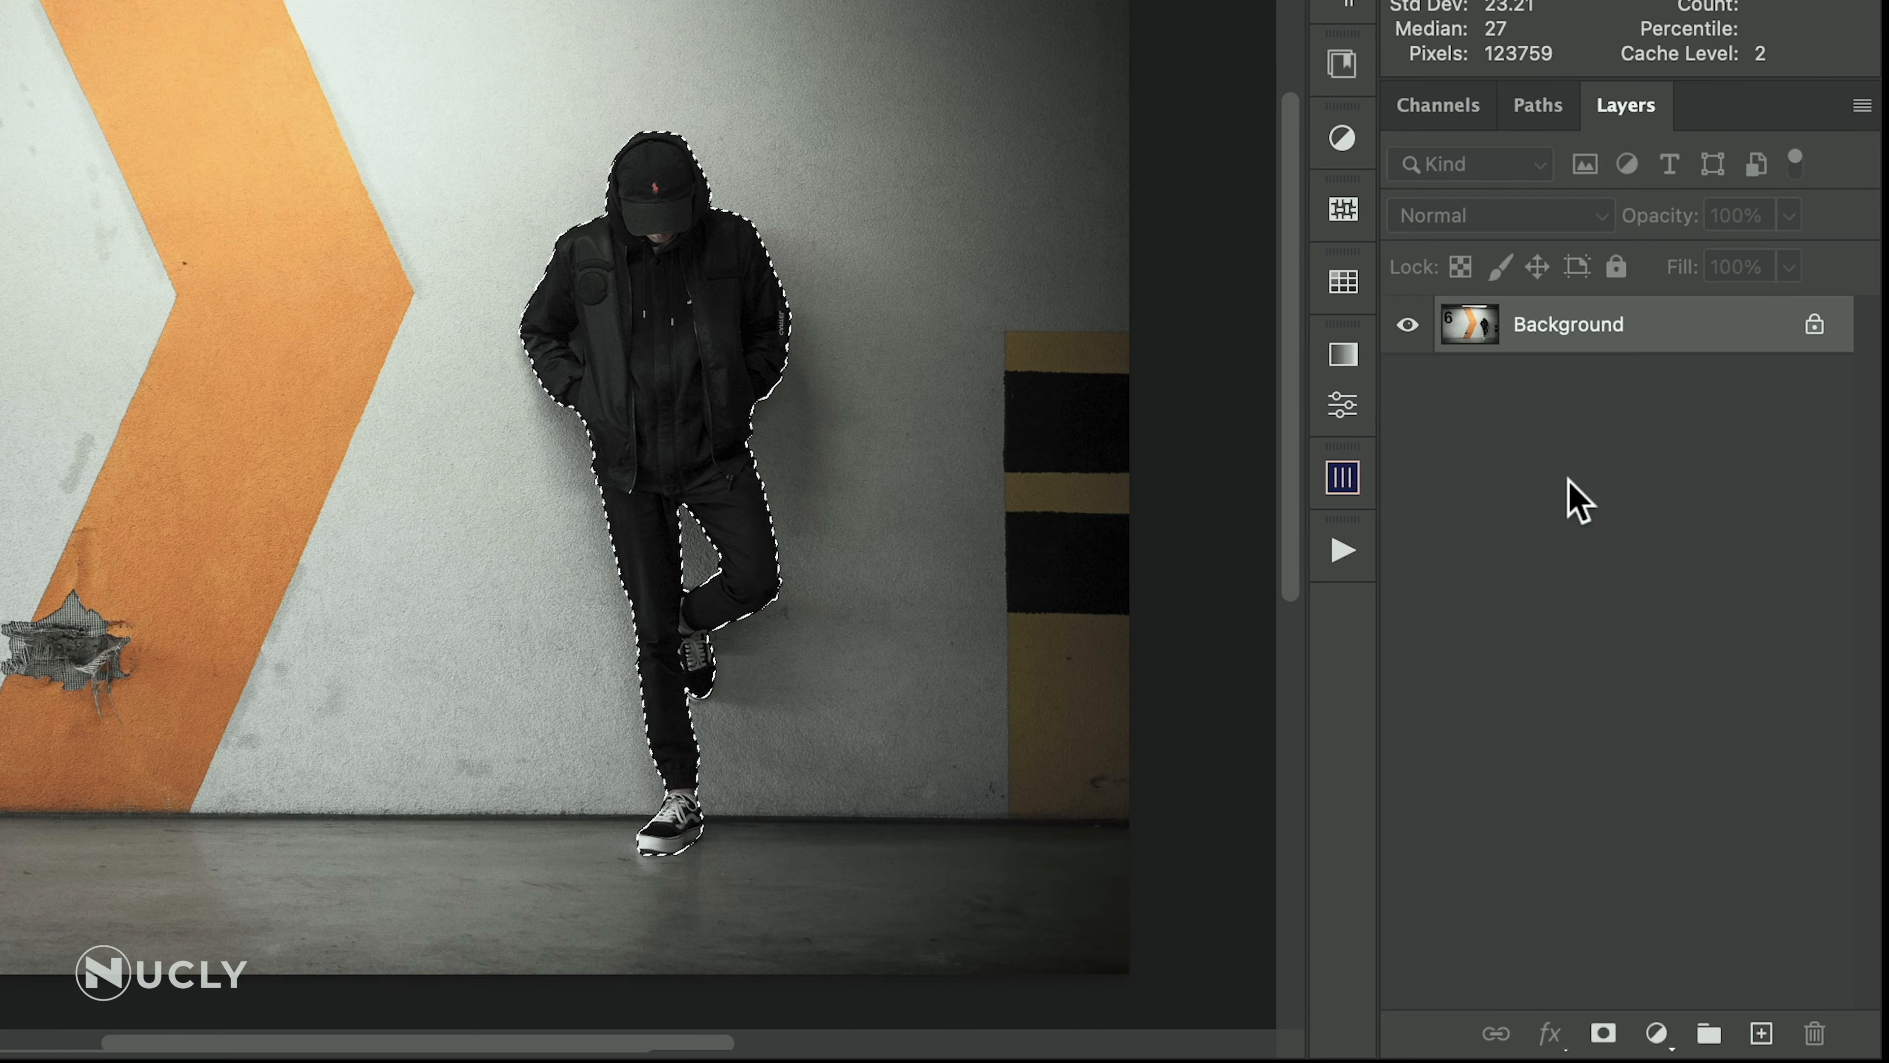
Duplicate the Background layer, mask the copy with the selection of the man, and check the mask on its own
drag(1674, 350, 1759, 1033)
click(1603, 1033)
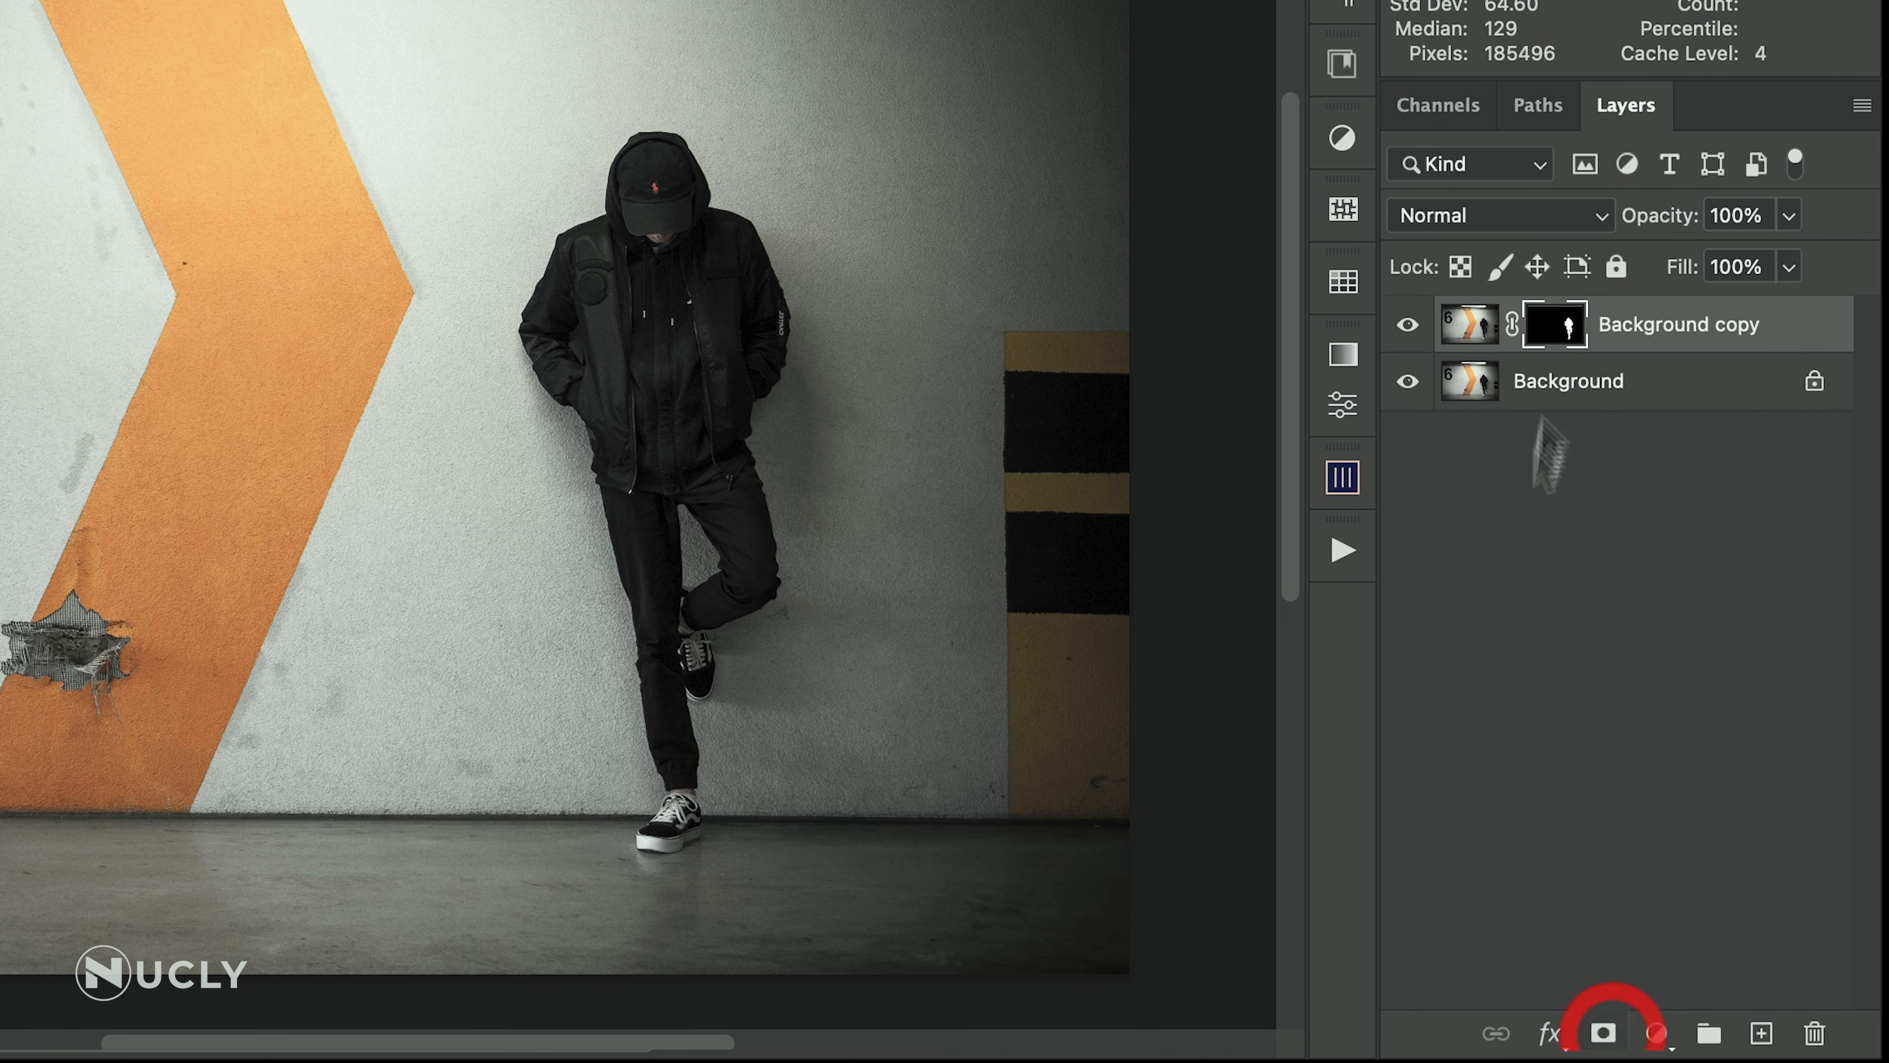
alt+click(1551, 350)
alt+click(1549, 351)
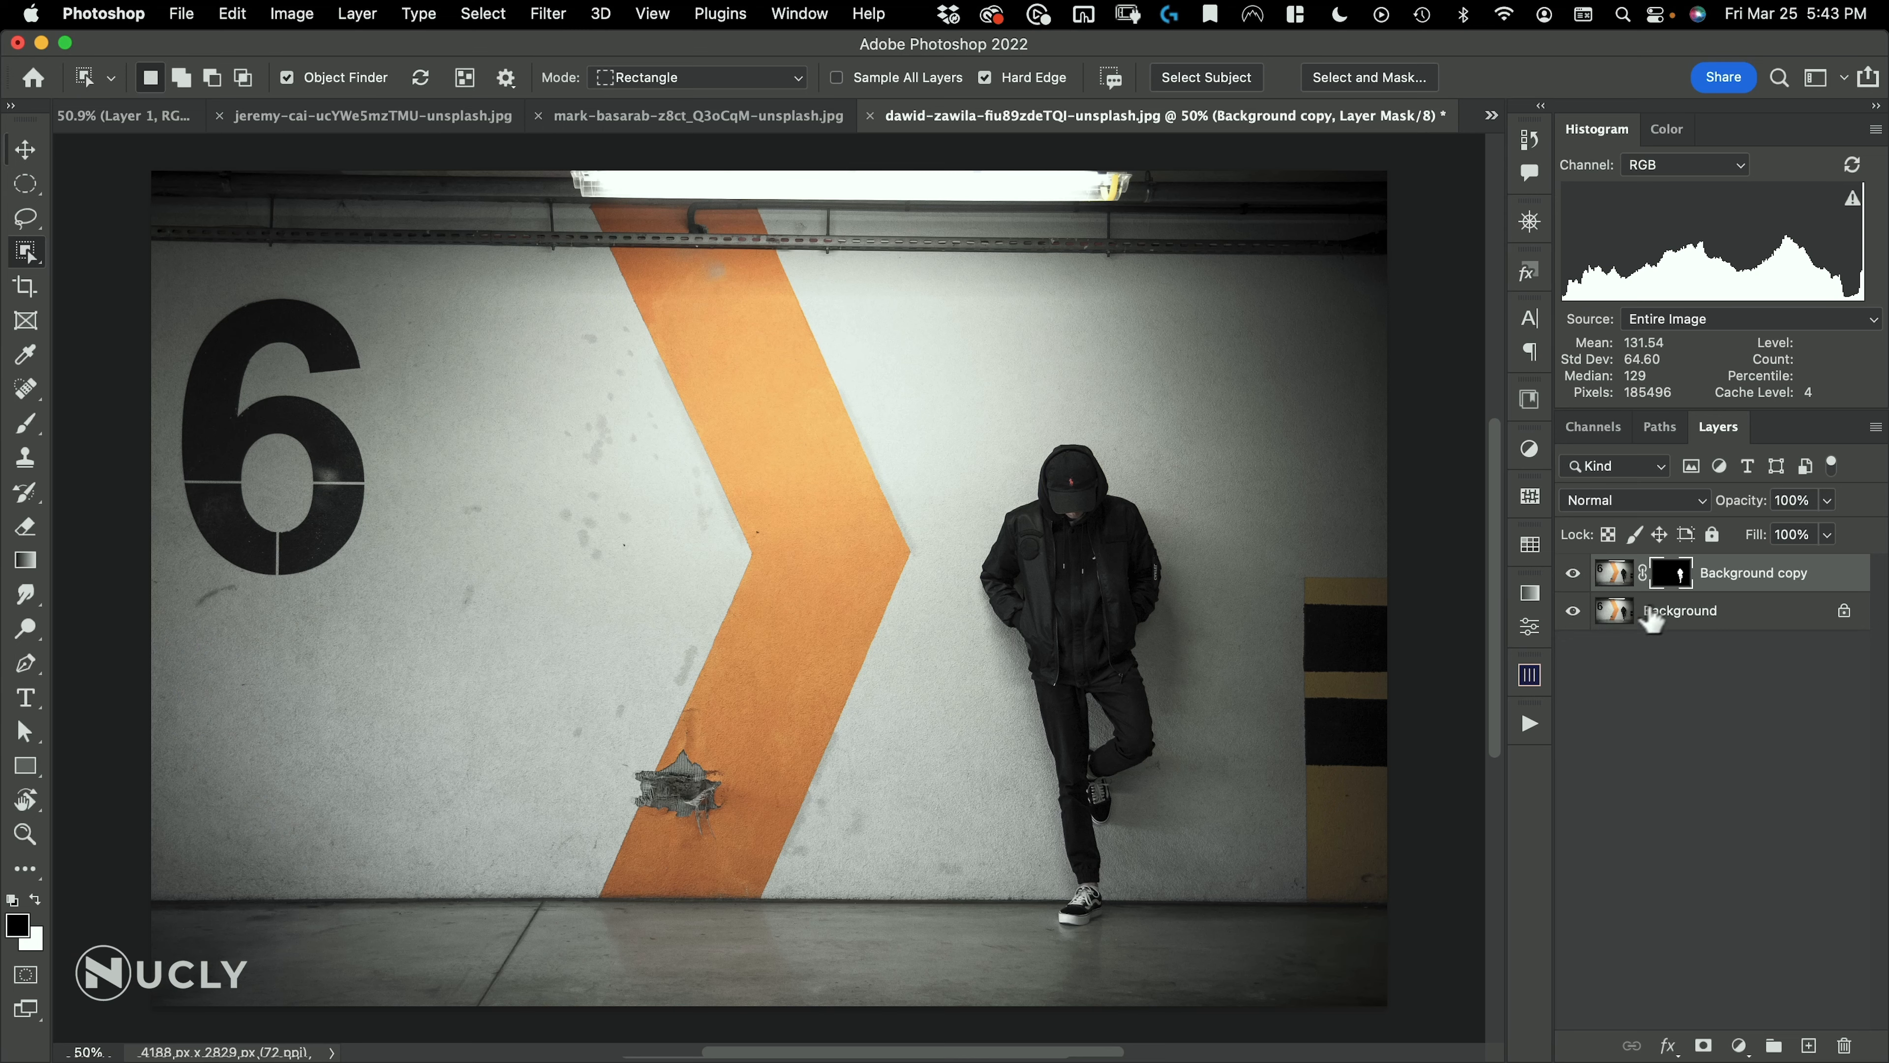
Copy a rectangular area around the man and his wall shadow from the Background layer to a new layer
click(1652, 612)
drag(25, 184, 84, 198)
click(79, 182)
drag(892, 353, 1371, 980)
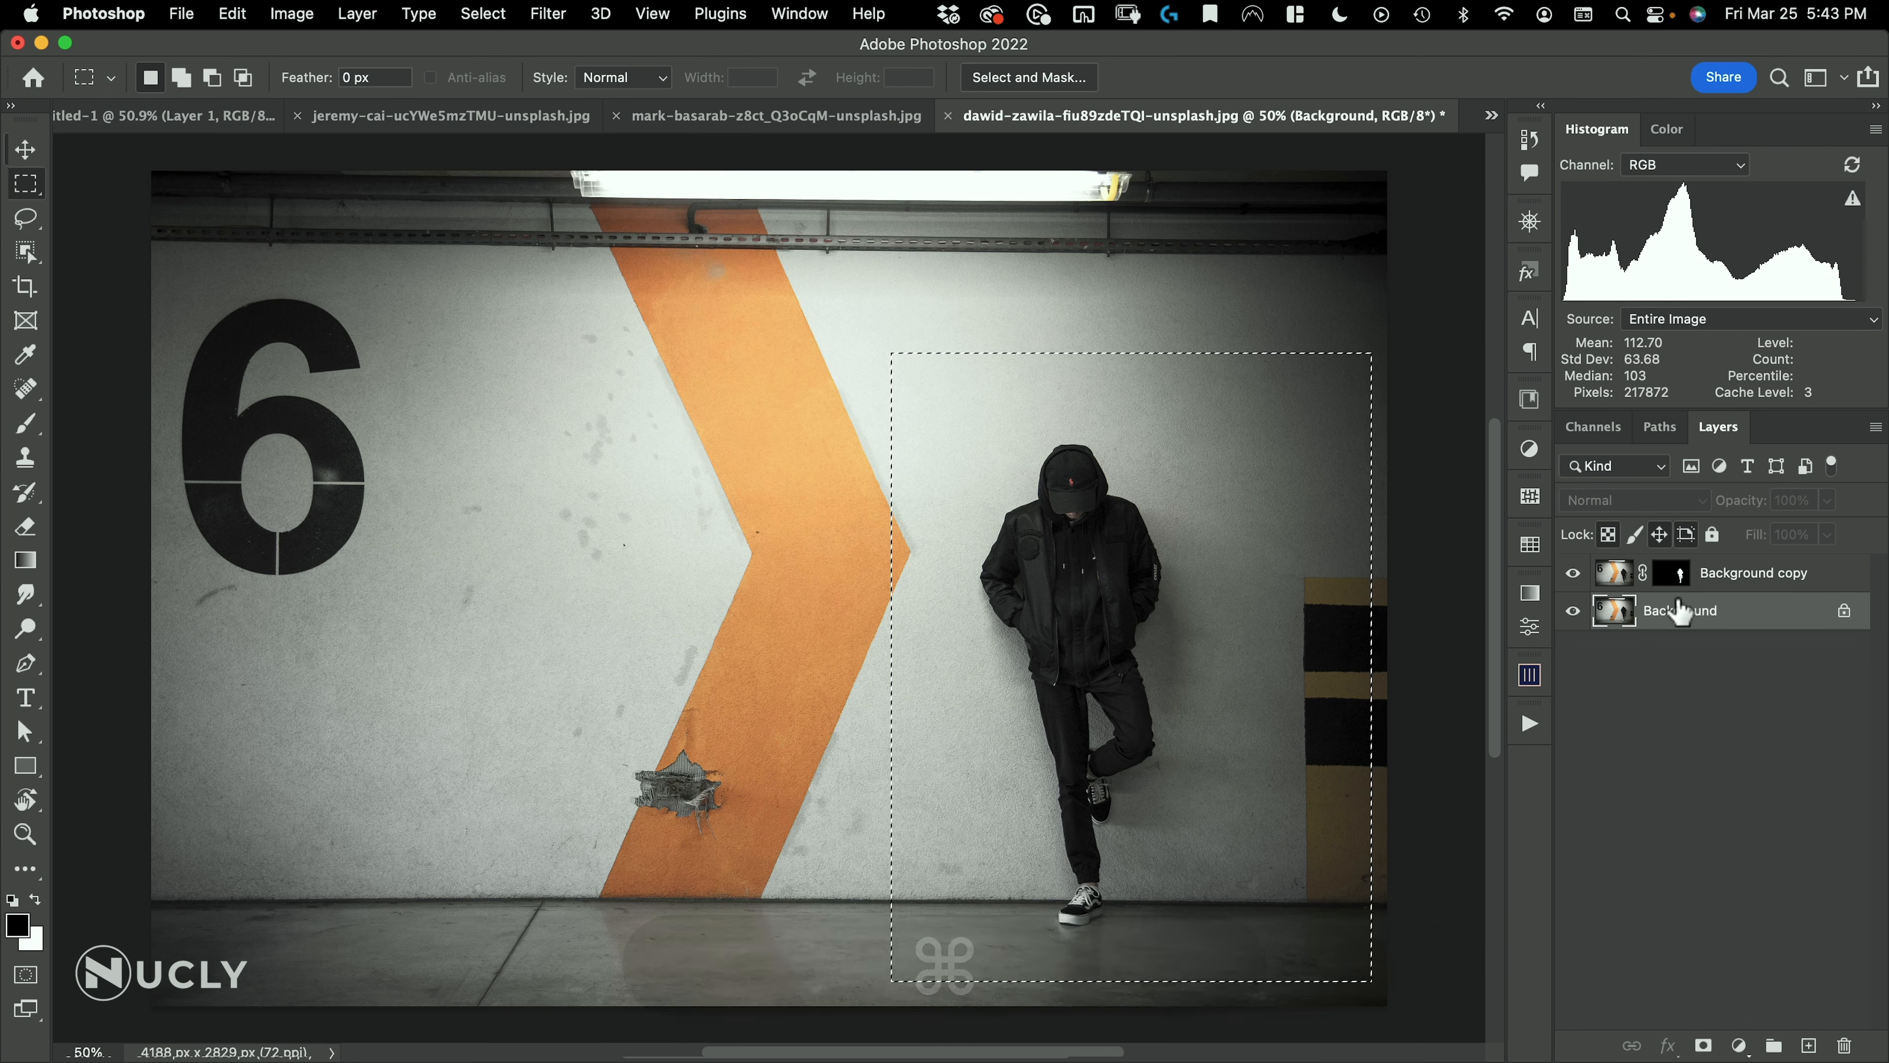
key(super+j)
Hide the Background copy and Background layers, and ready the Gradient tool with white as the foreground colour
click(1574, 574)
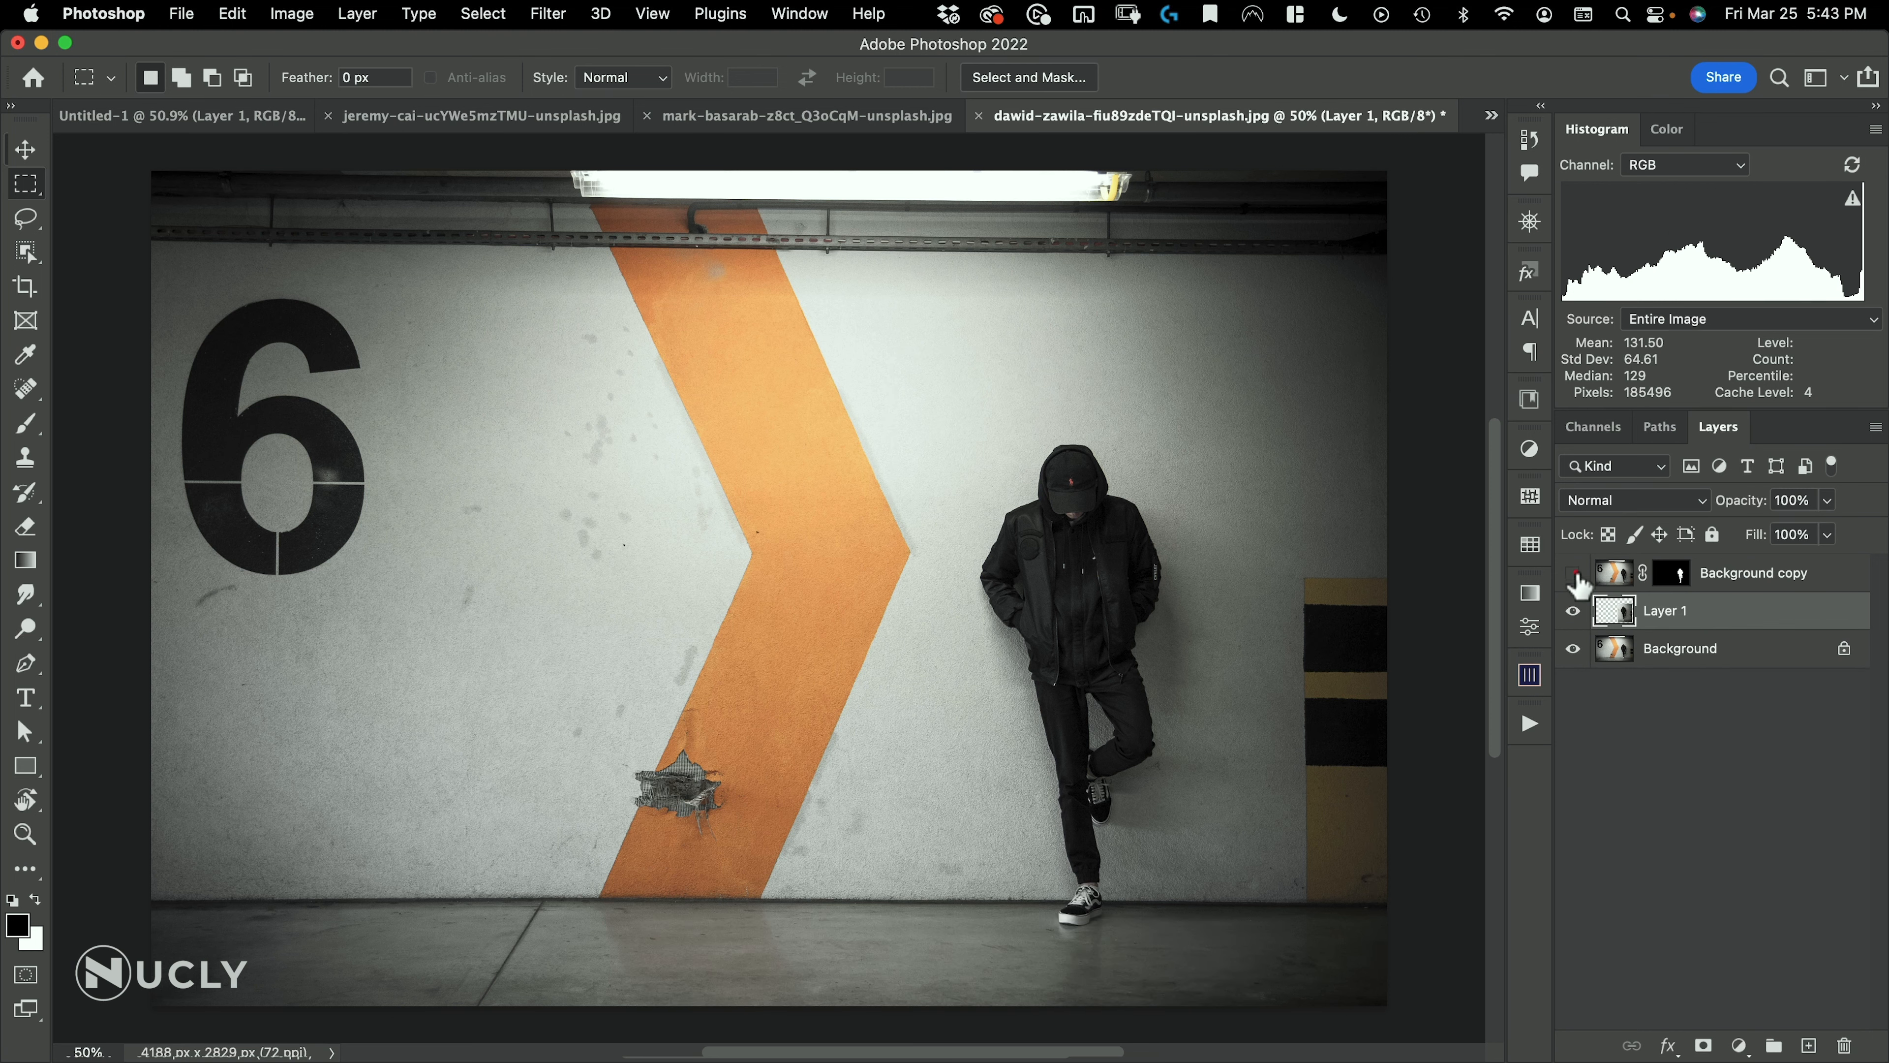
click(1574, 649)
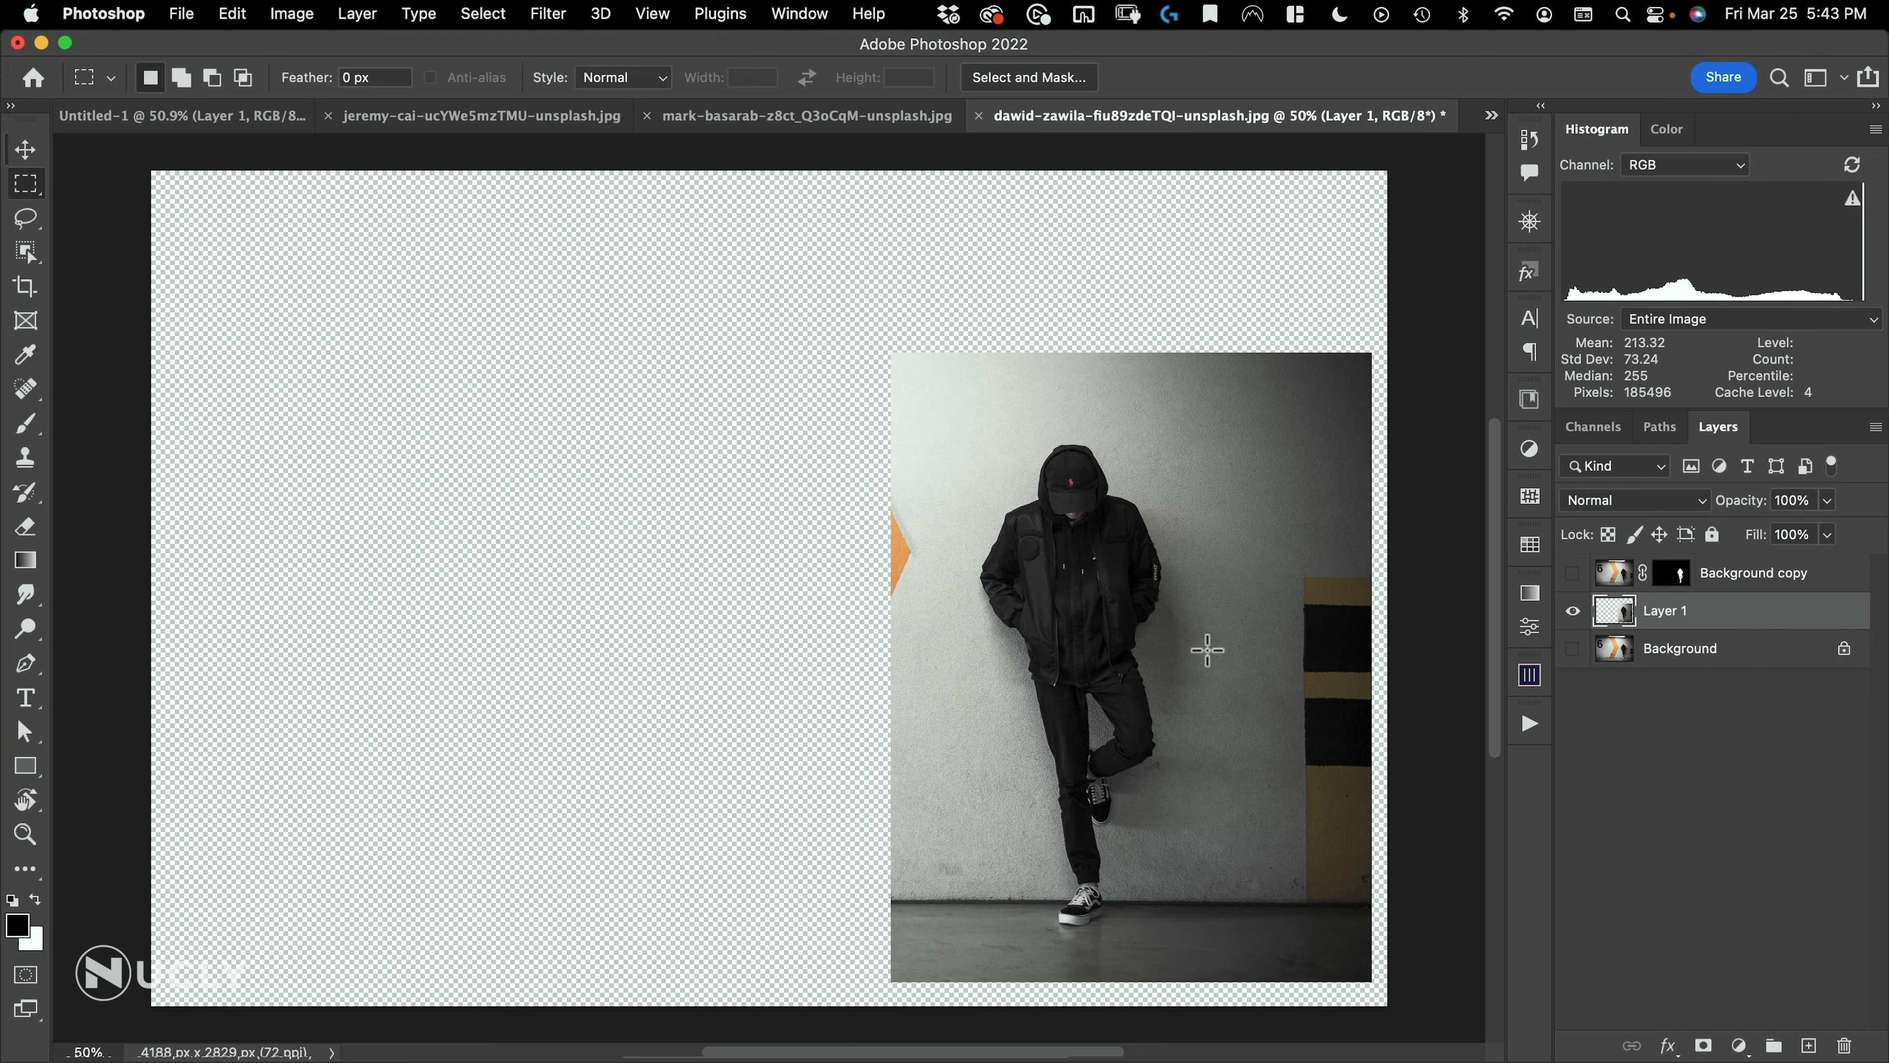
key(g)
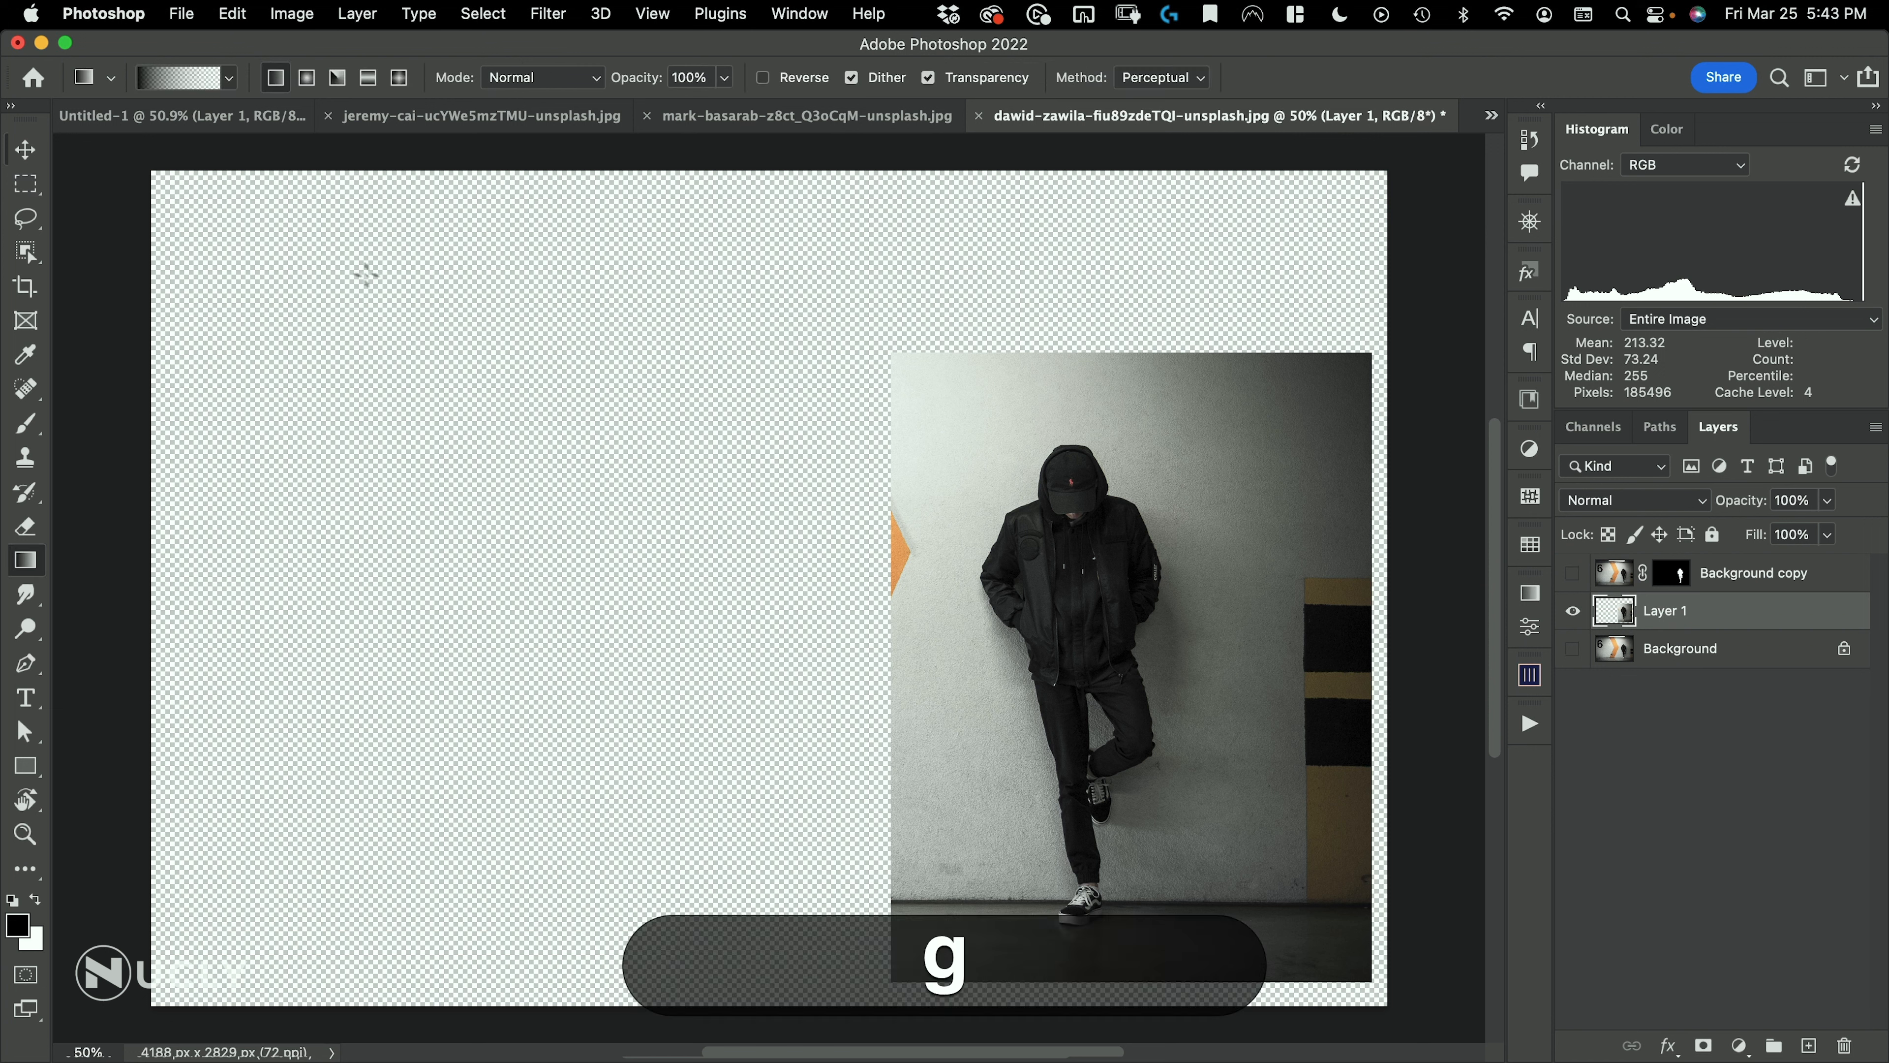
key(x)
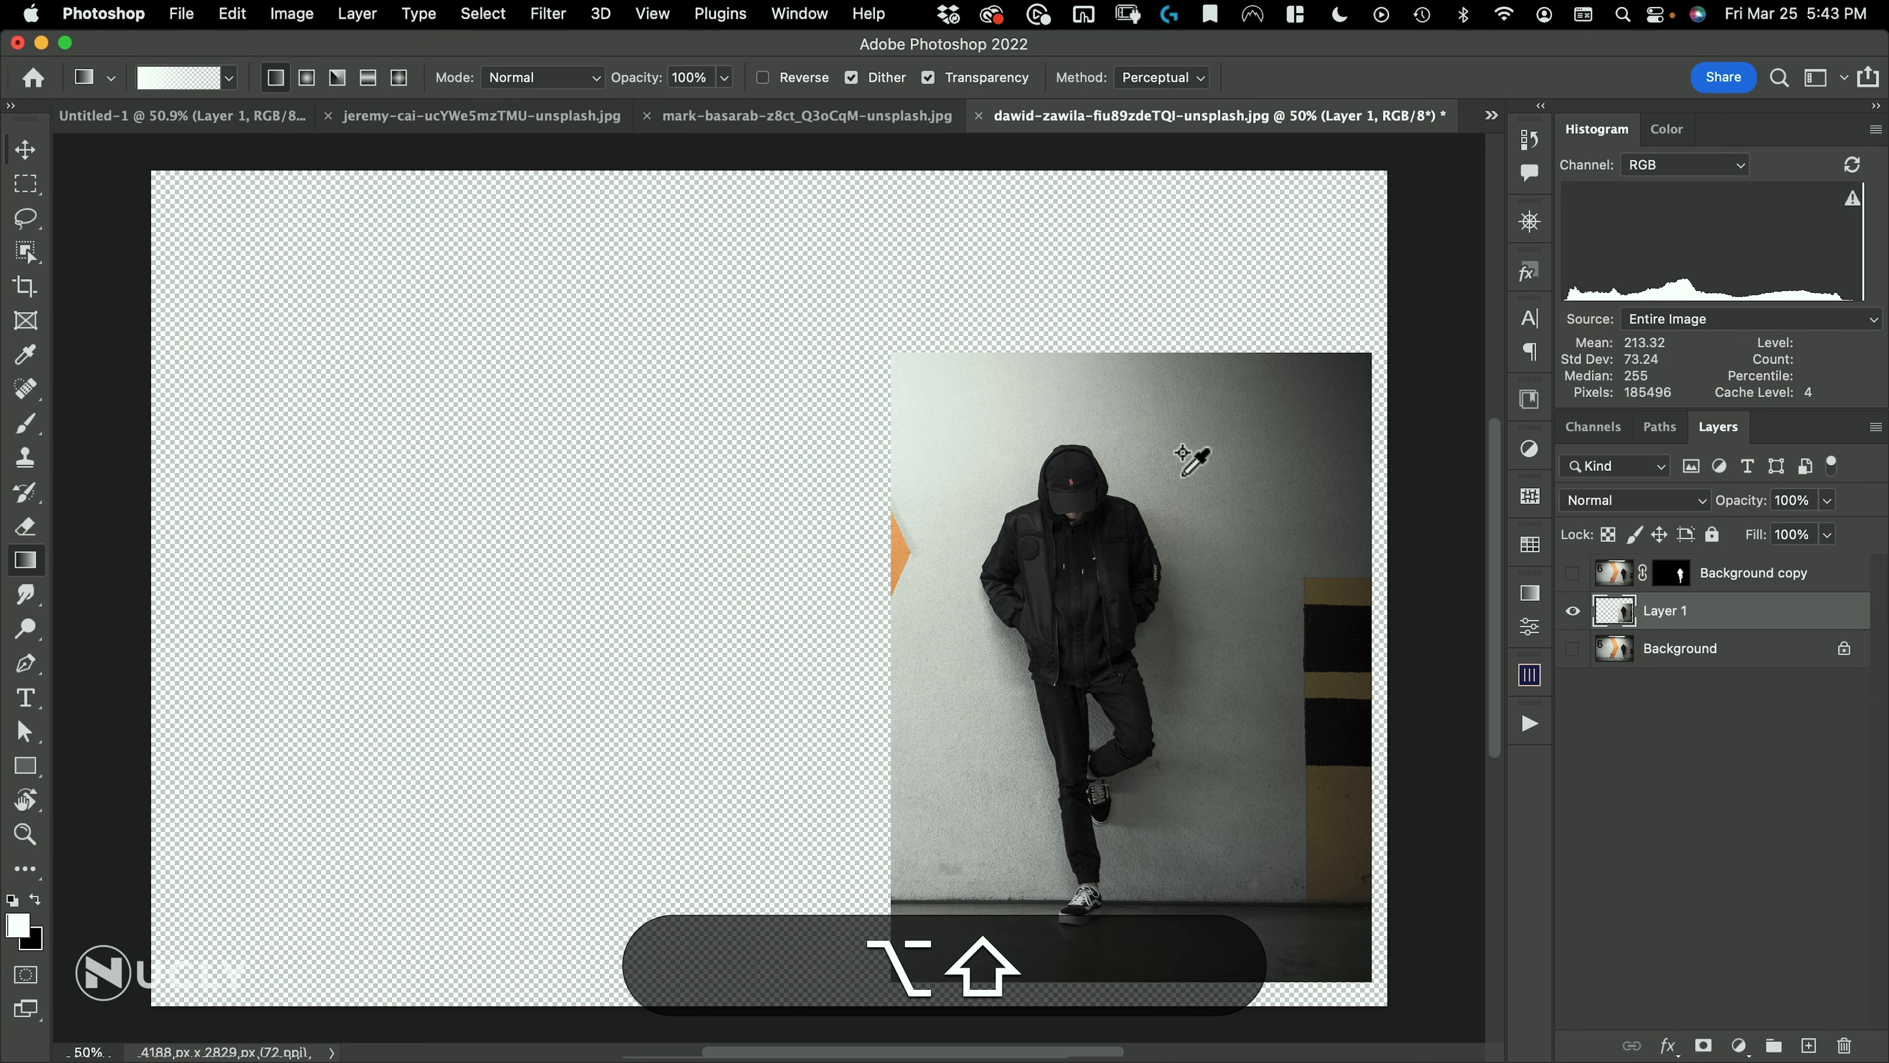
Convert the rectangular cut-out on Layer 1 to black and white with Yellows set to 148%
key(alt+shift+super+b)
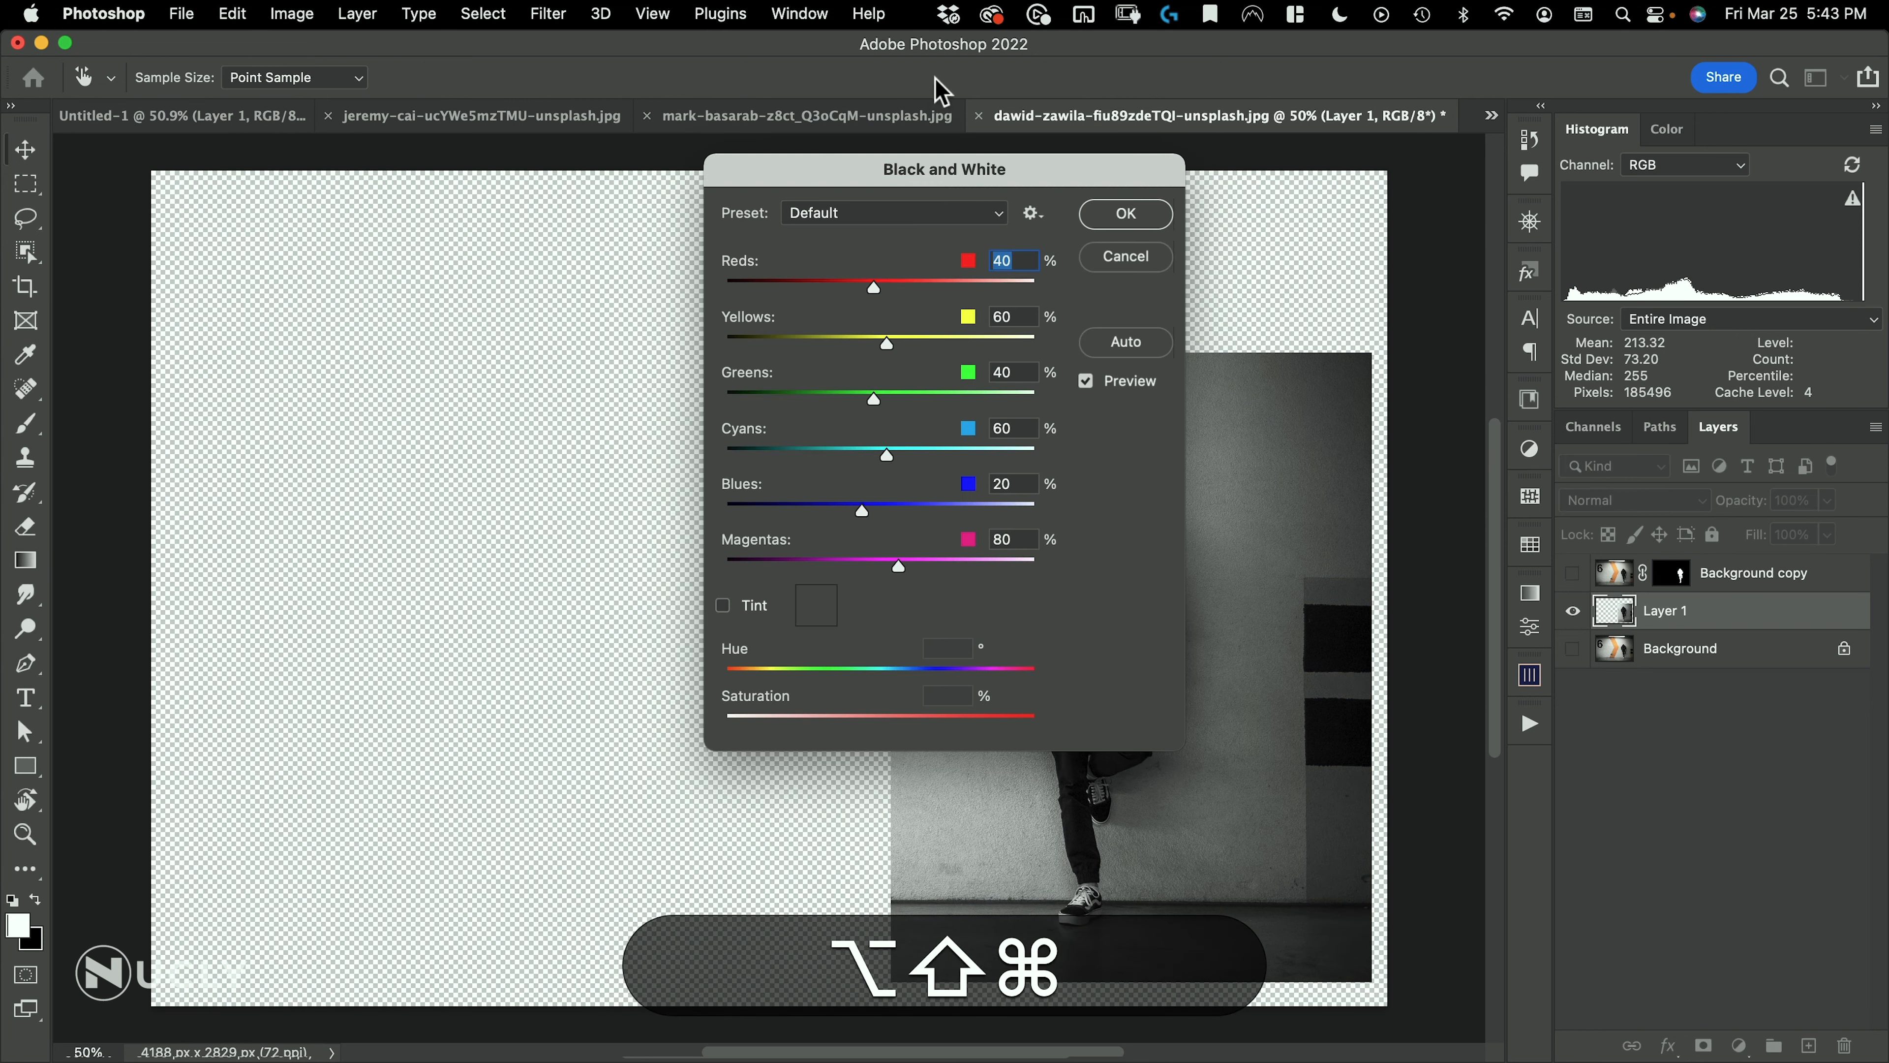
drag(969, 160, 635, 168)
drag(552, 351, 593, 361)
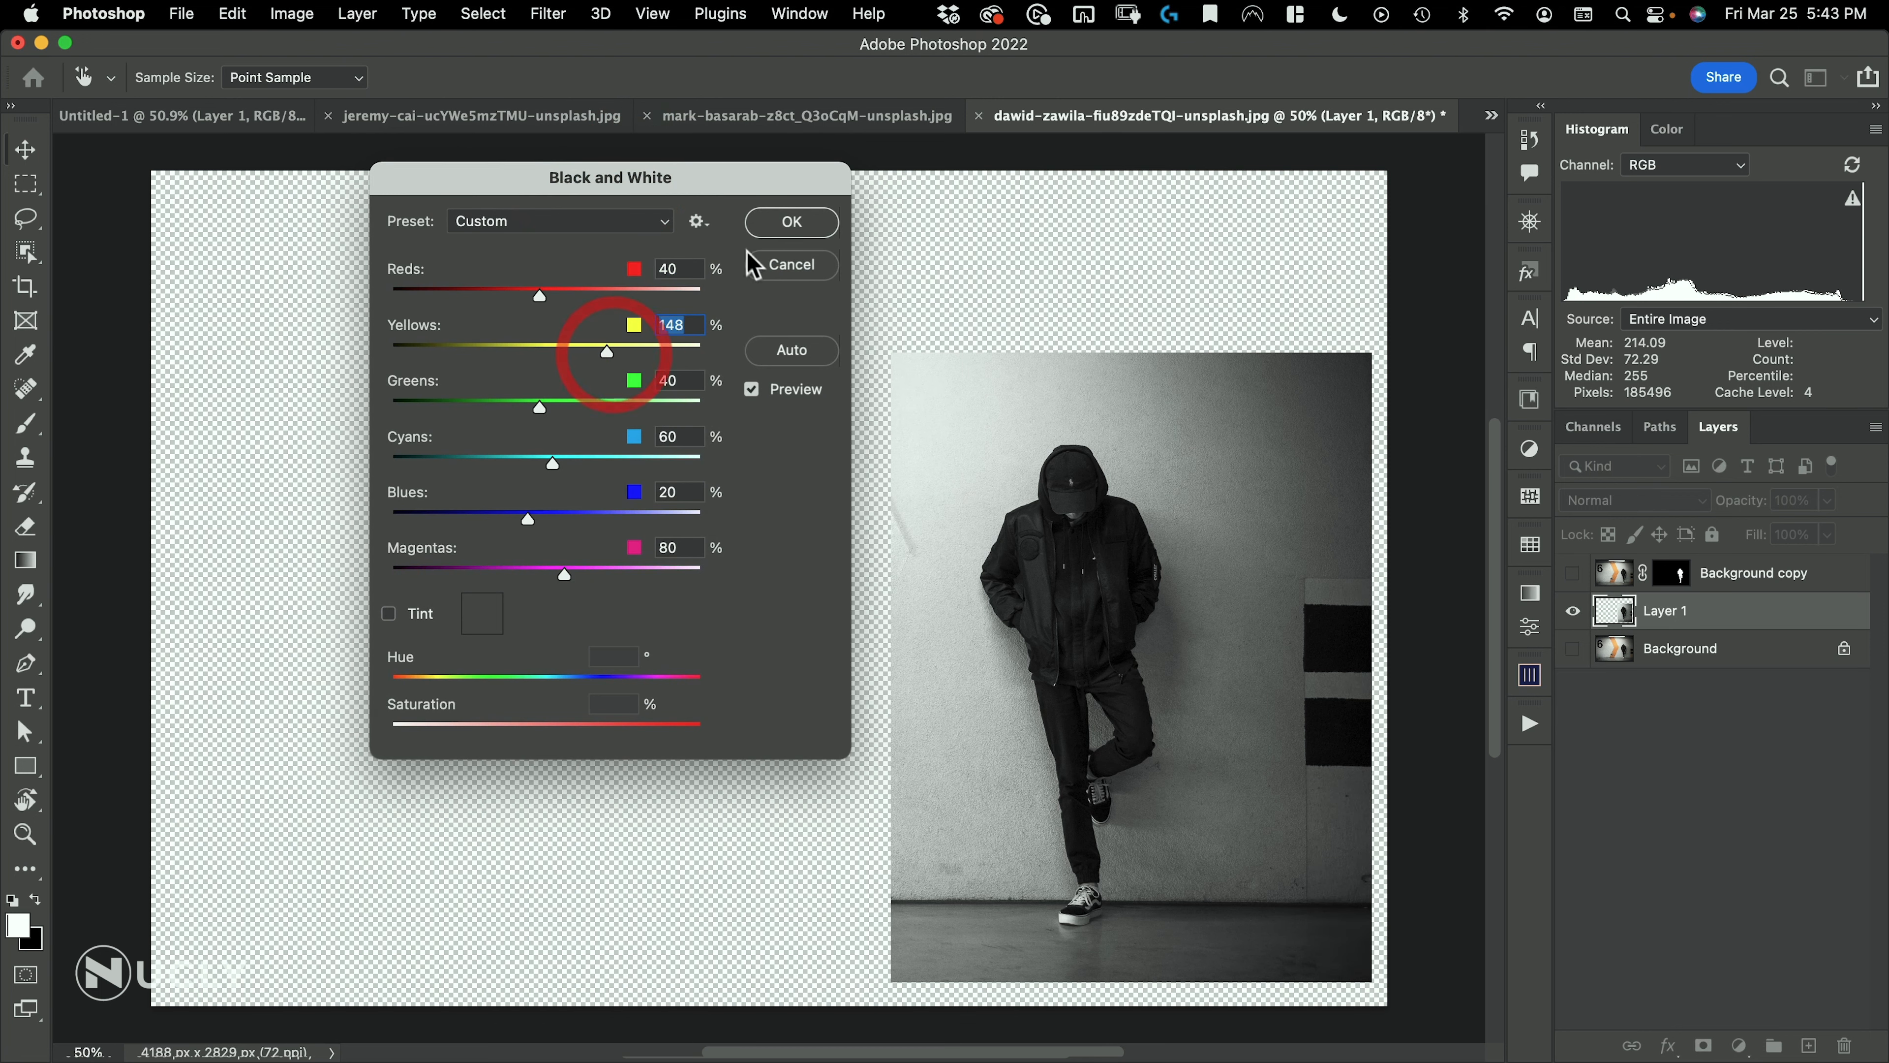
click(808, 229)
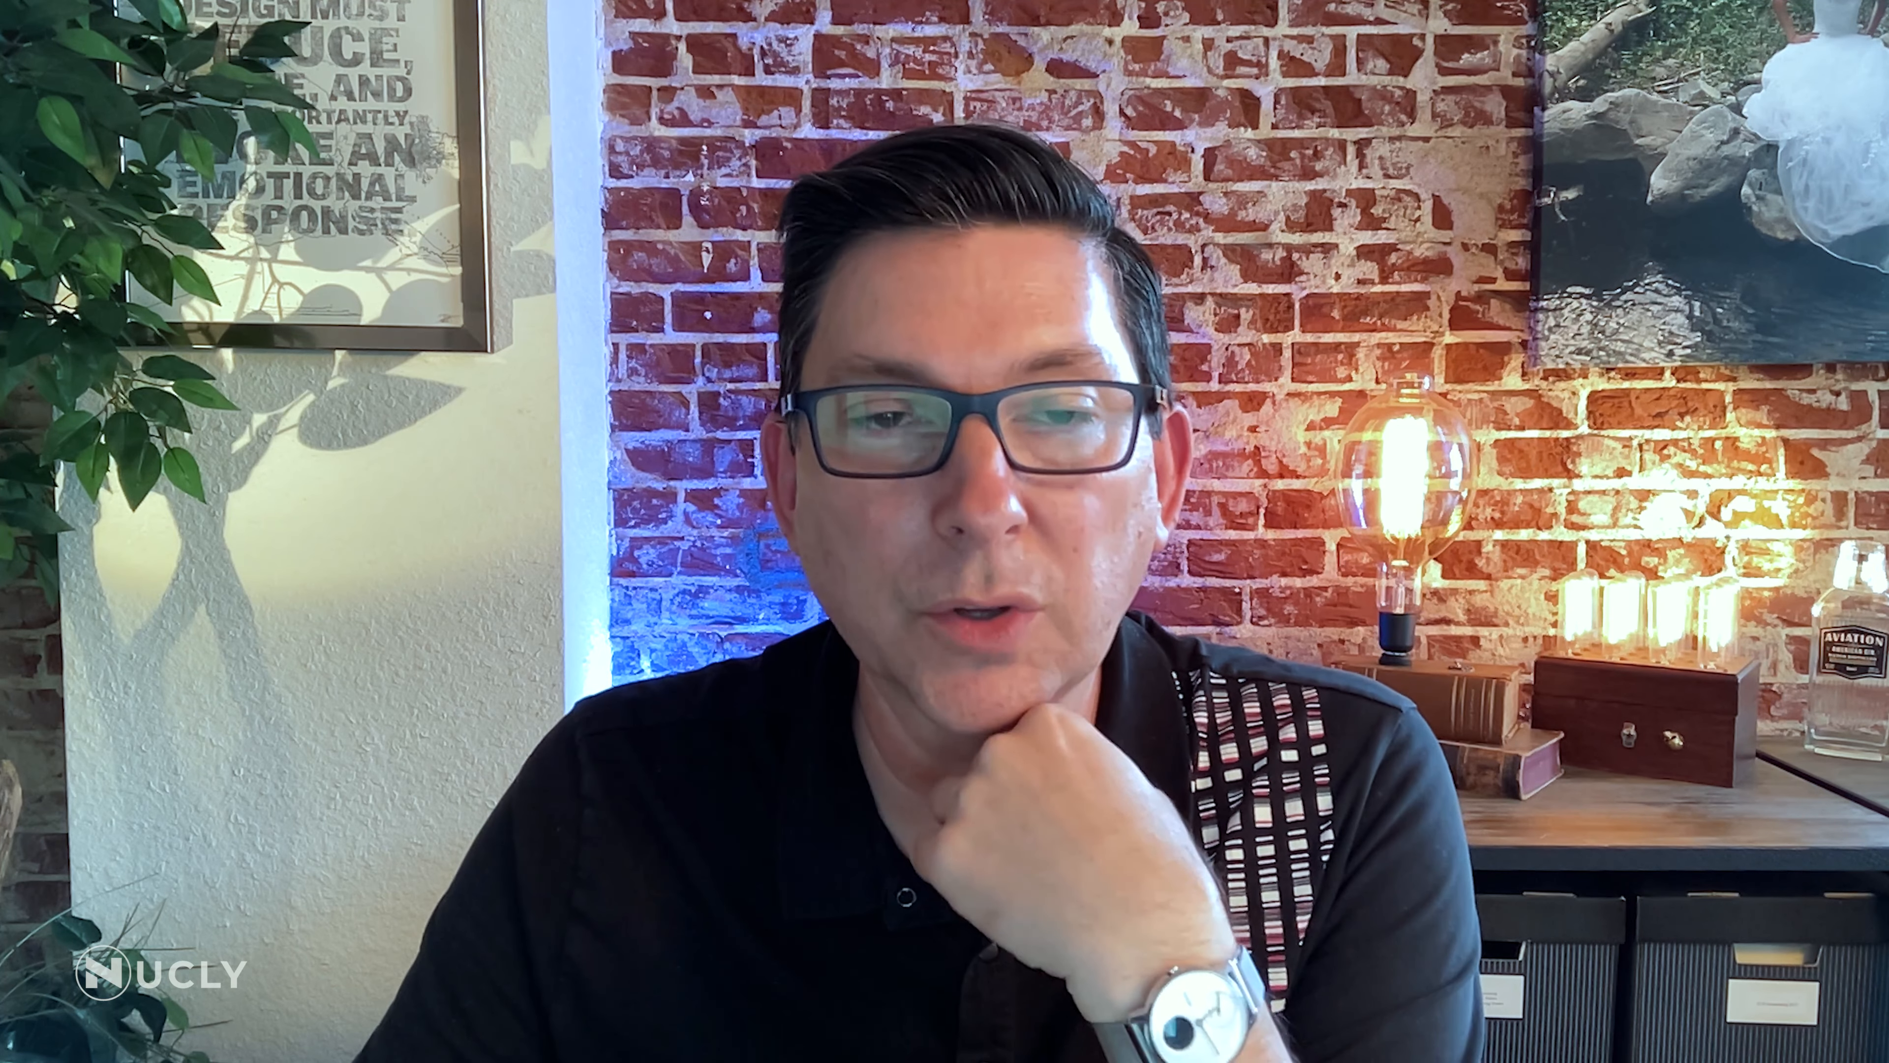
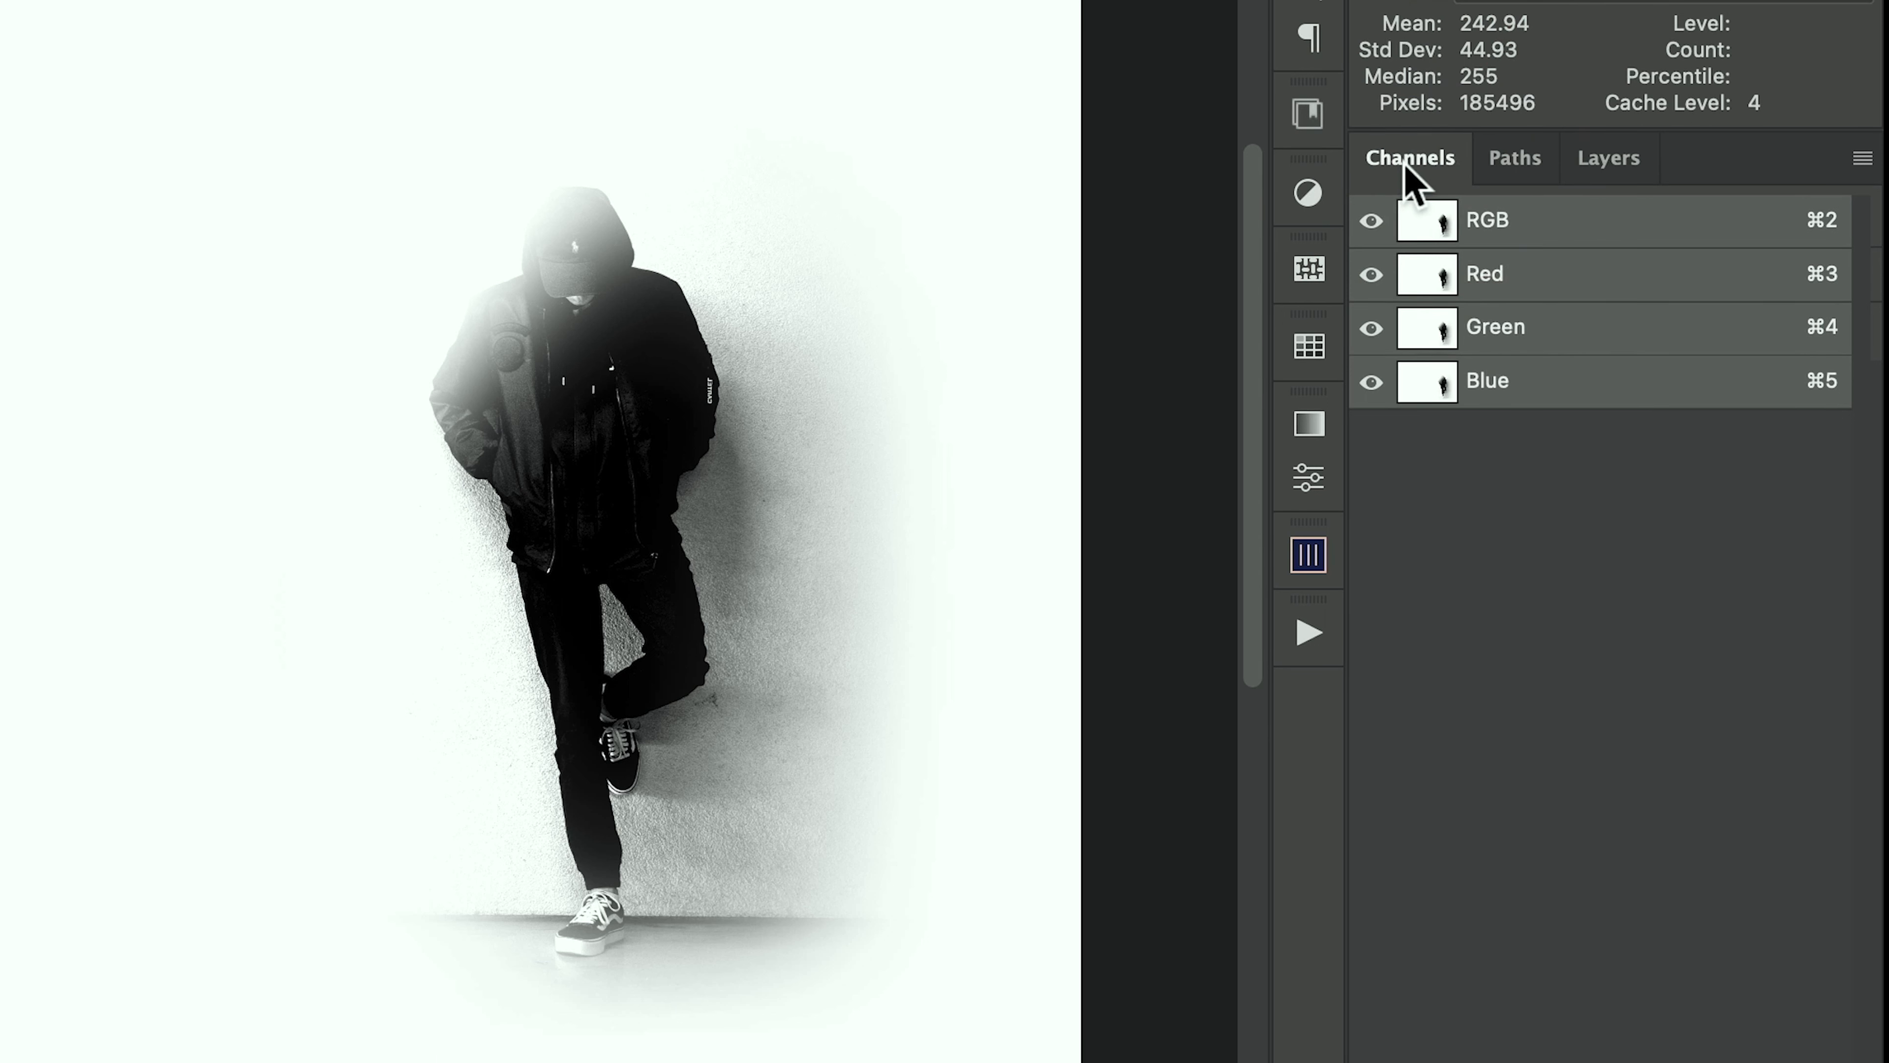
Load the RGB channel's luminosity as a selection over the shadow layer and invert it to cover the dark areas
key(super)
super+click(1413, 223)
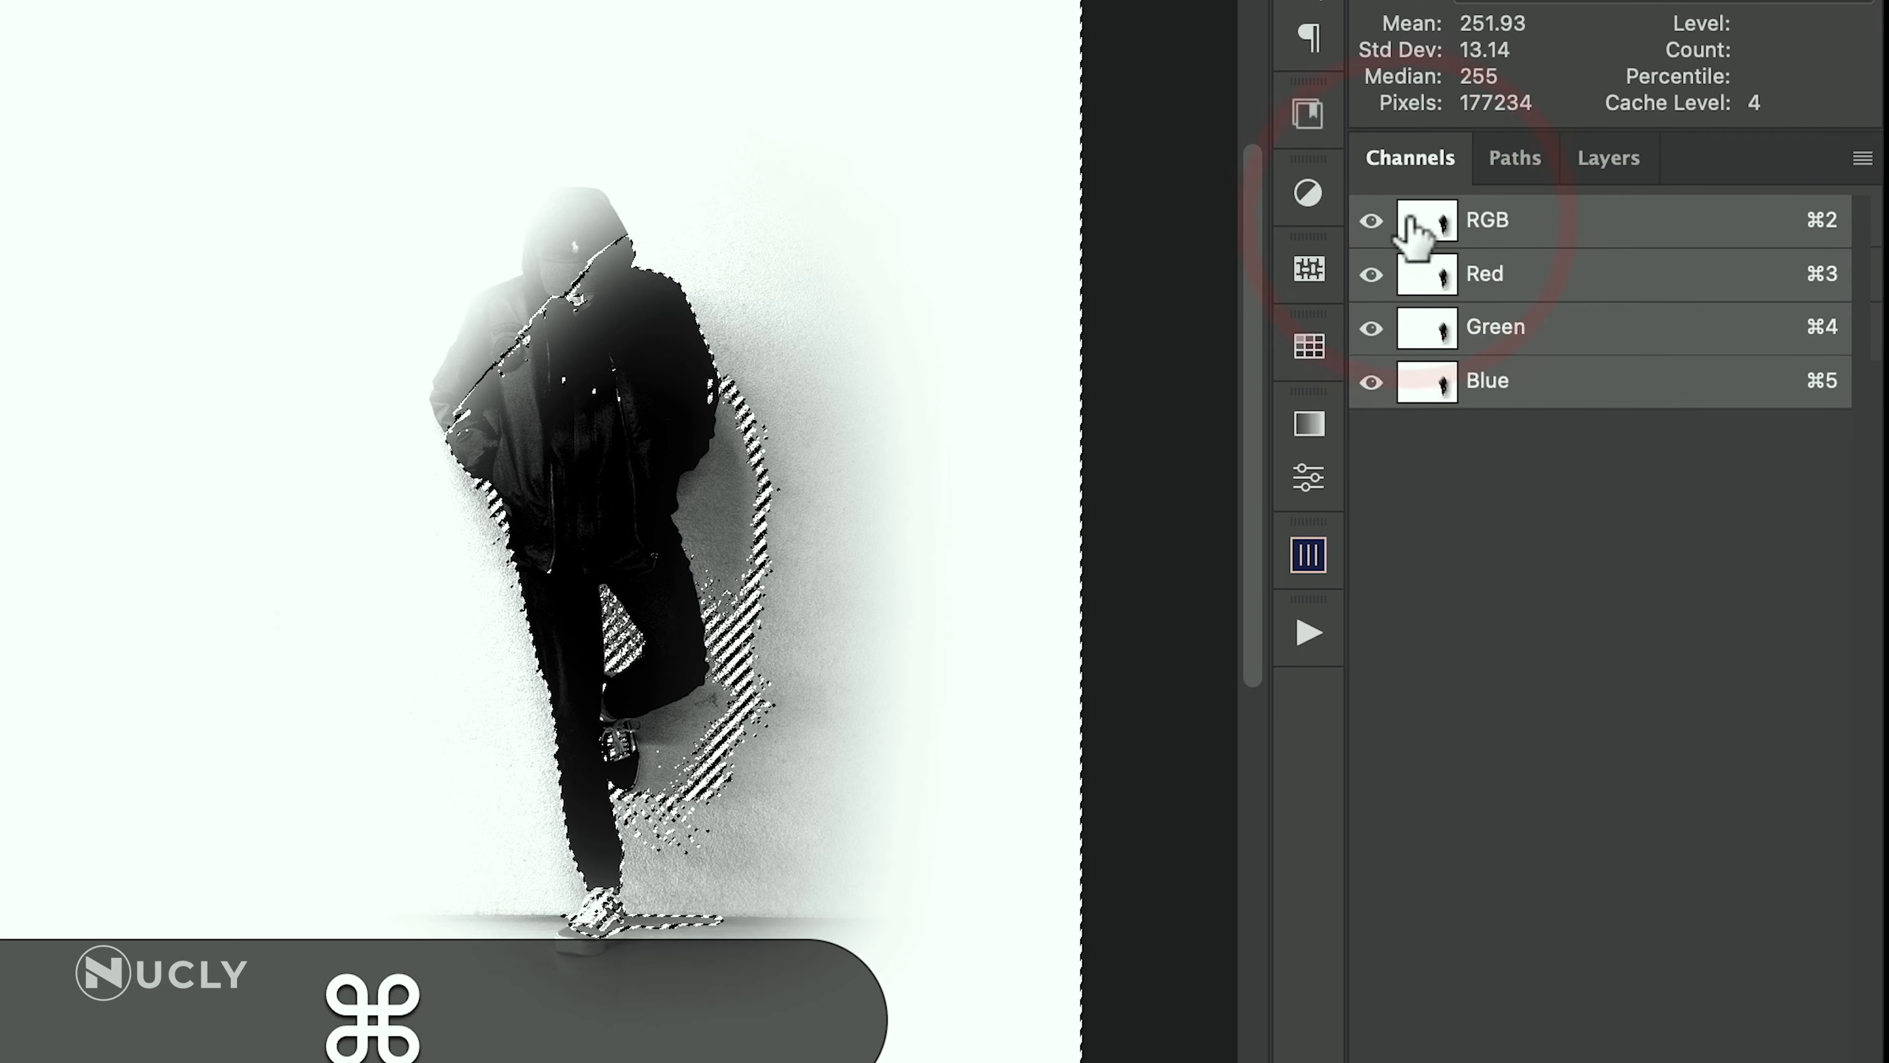
click(1609, 158)
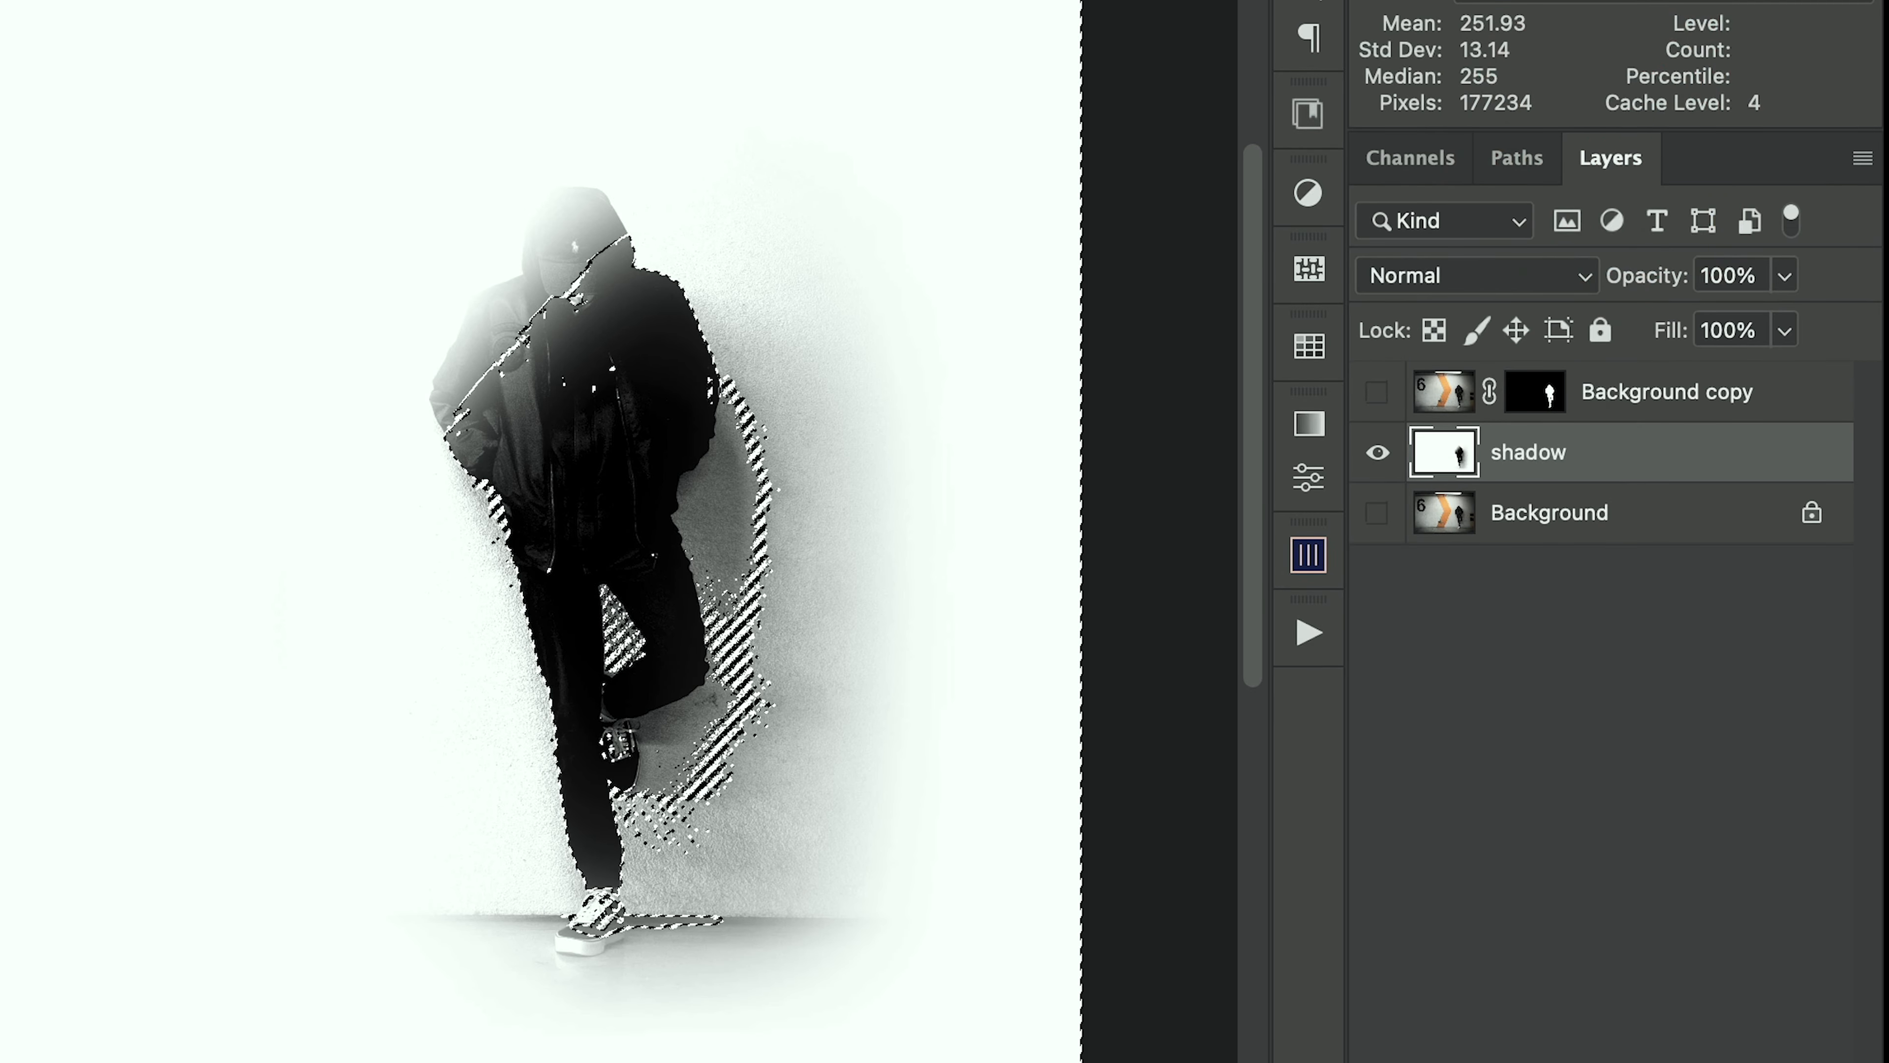
click(0, 0)
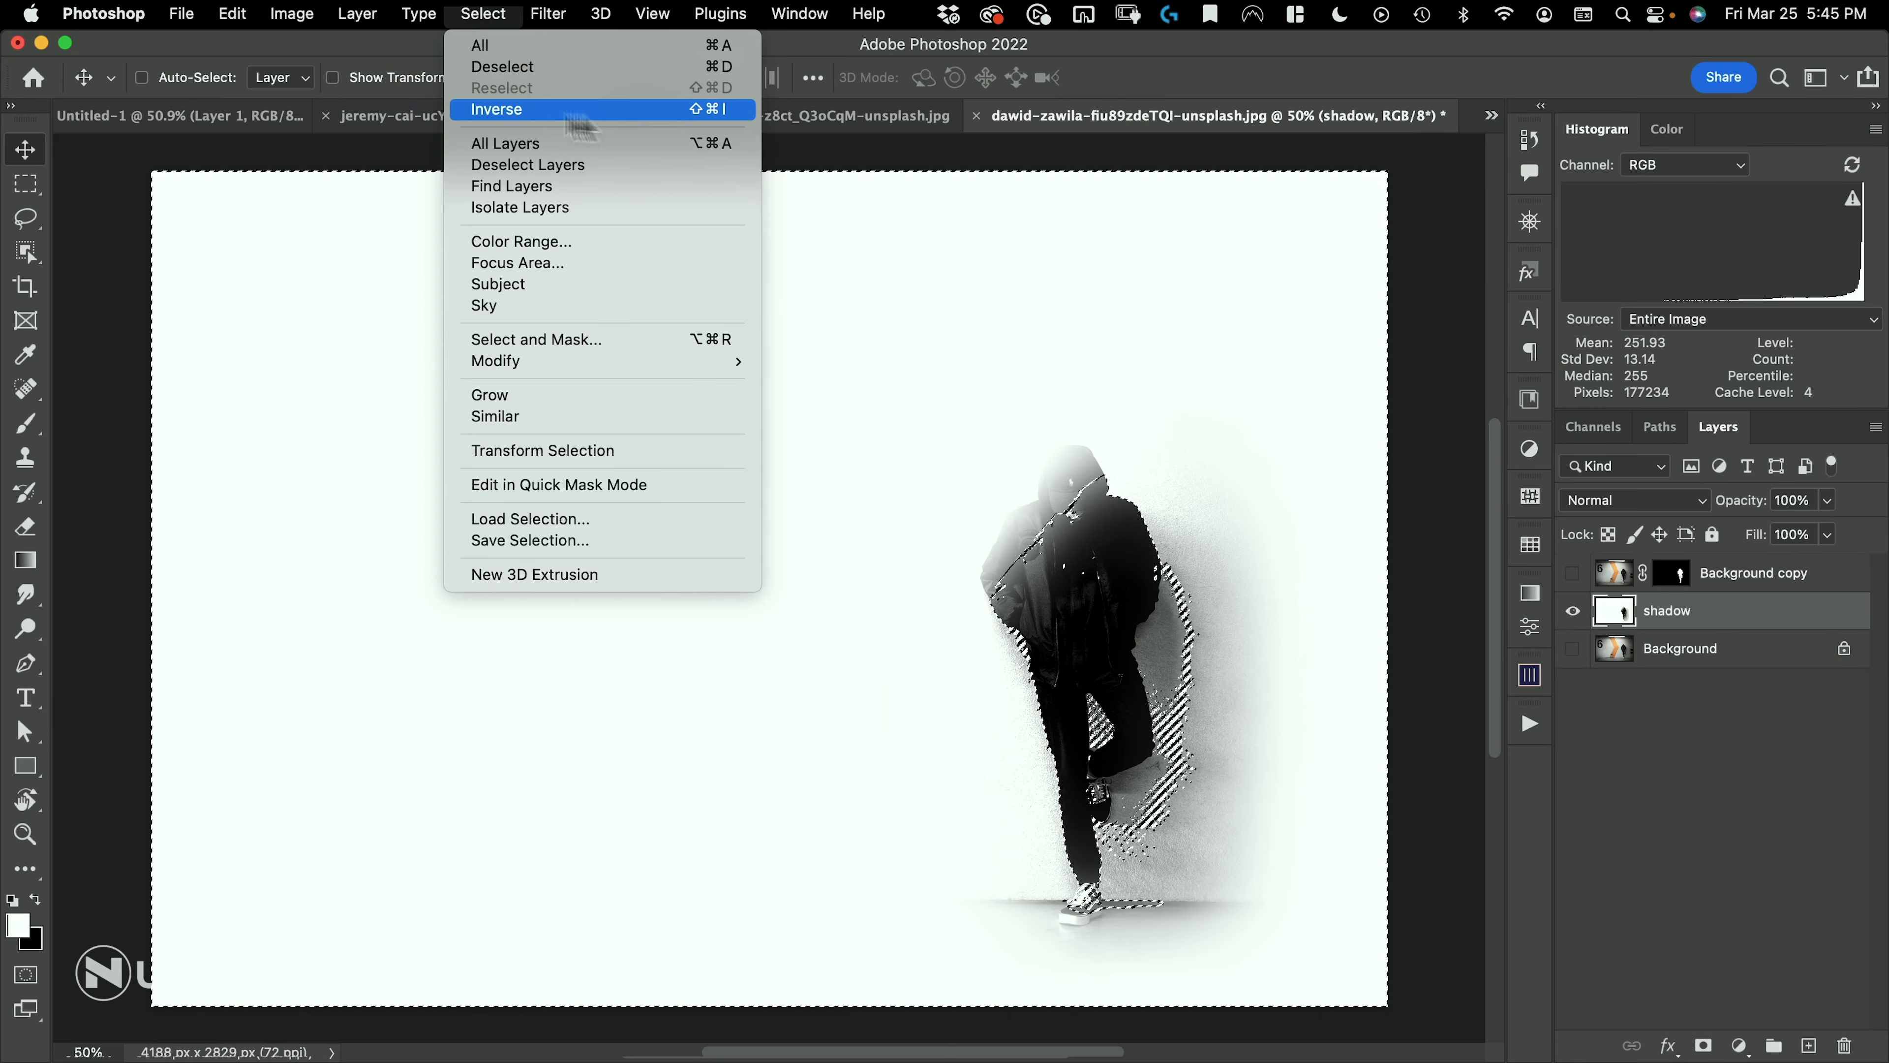
click(692, 110)
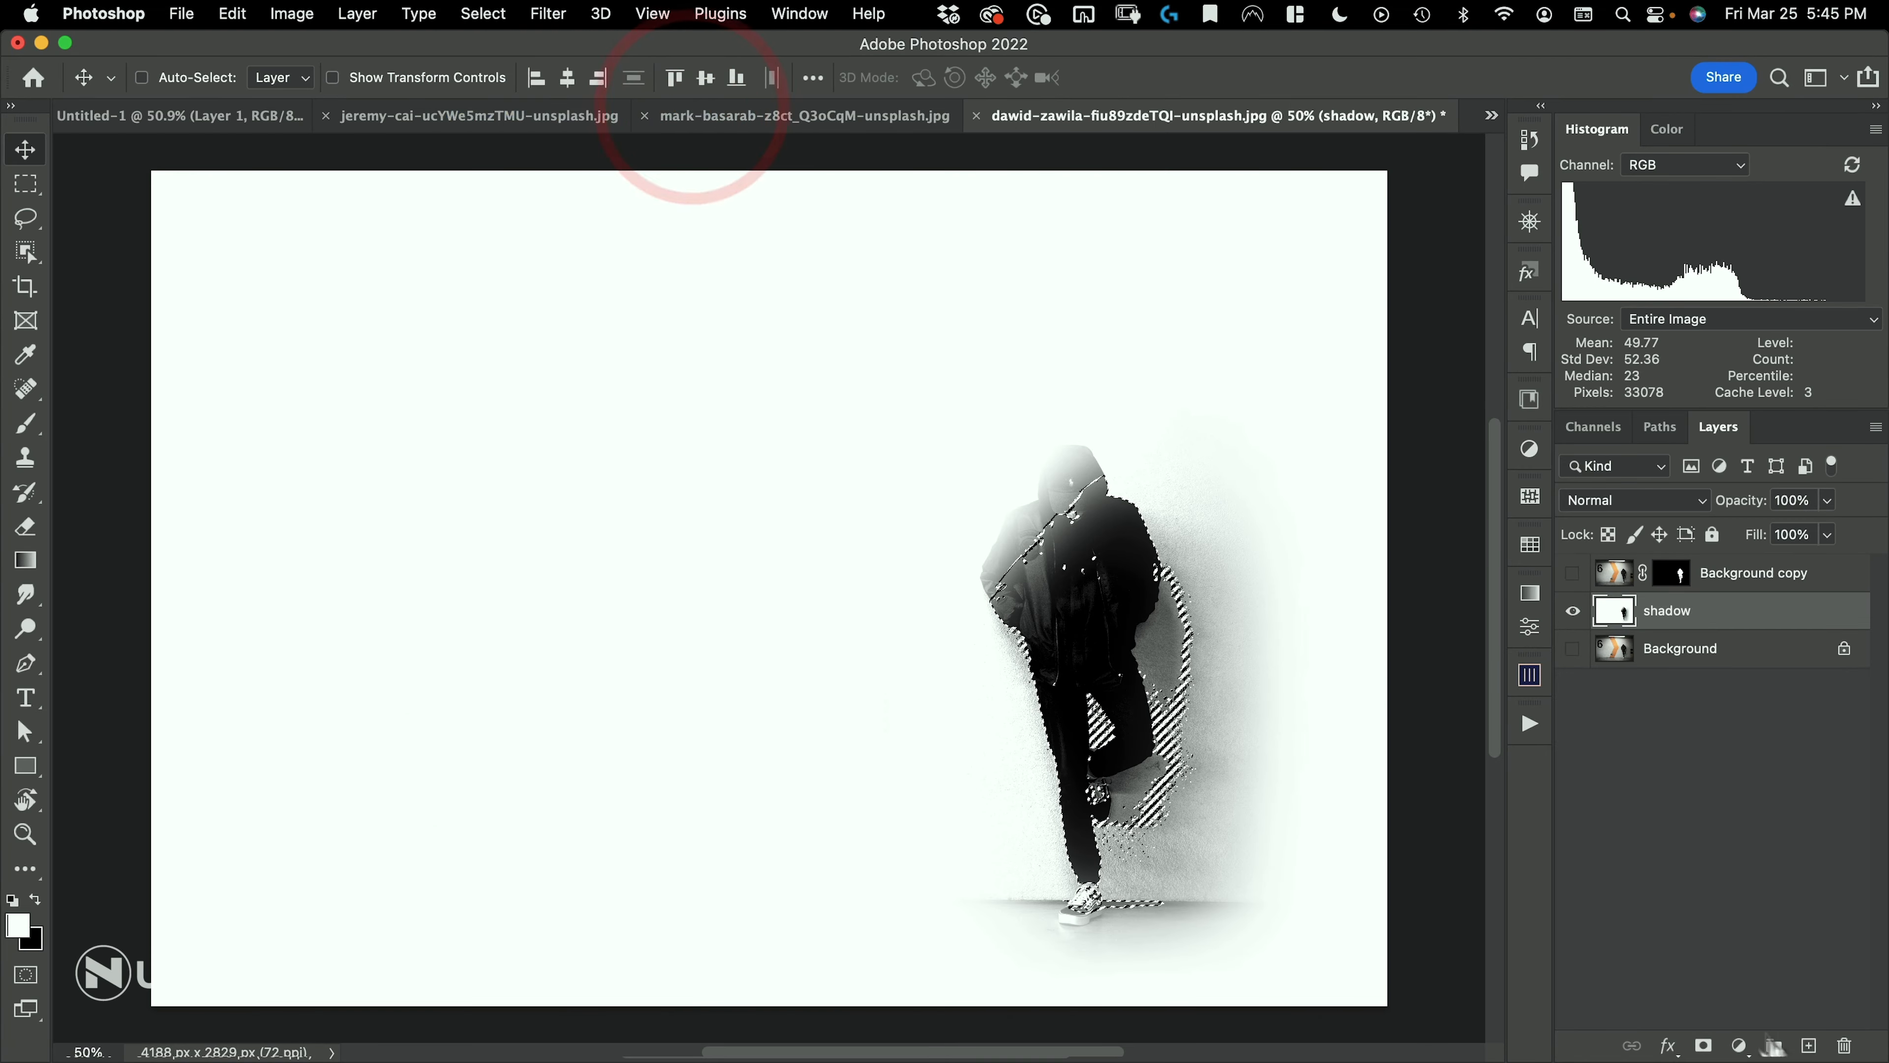
Fill the selection with black on a new layer above the shadow layer, deselect, and hide the shadow layer
click(1809, 1044)
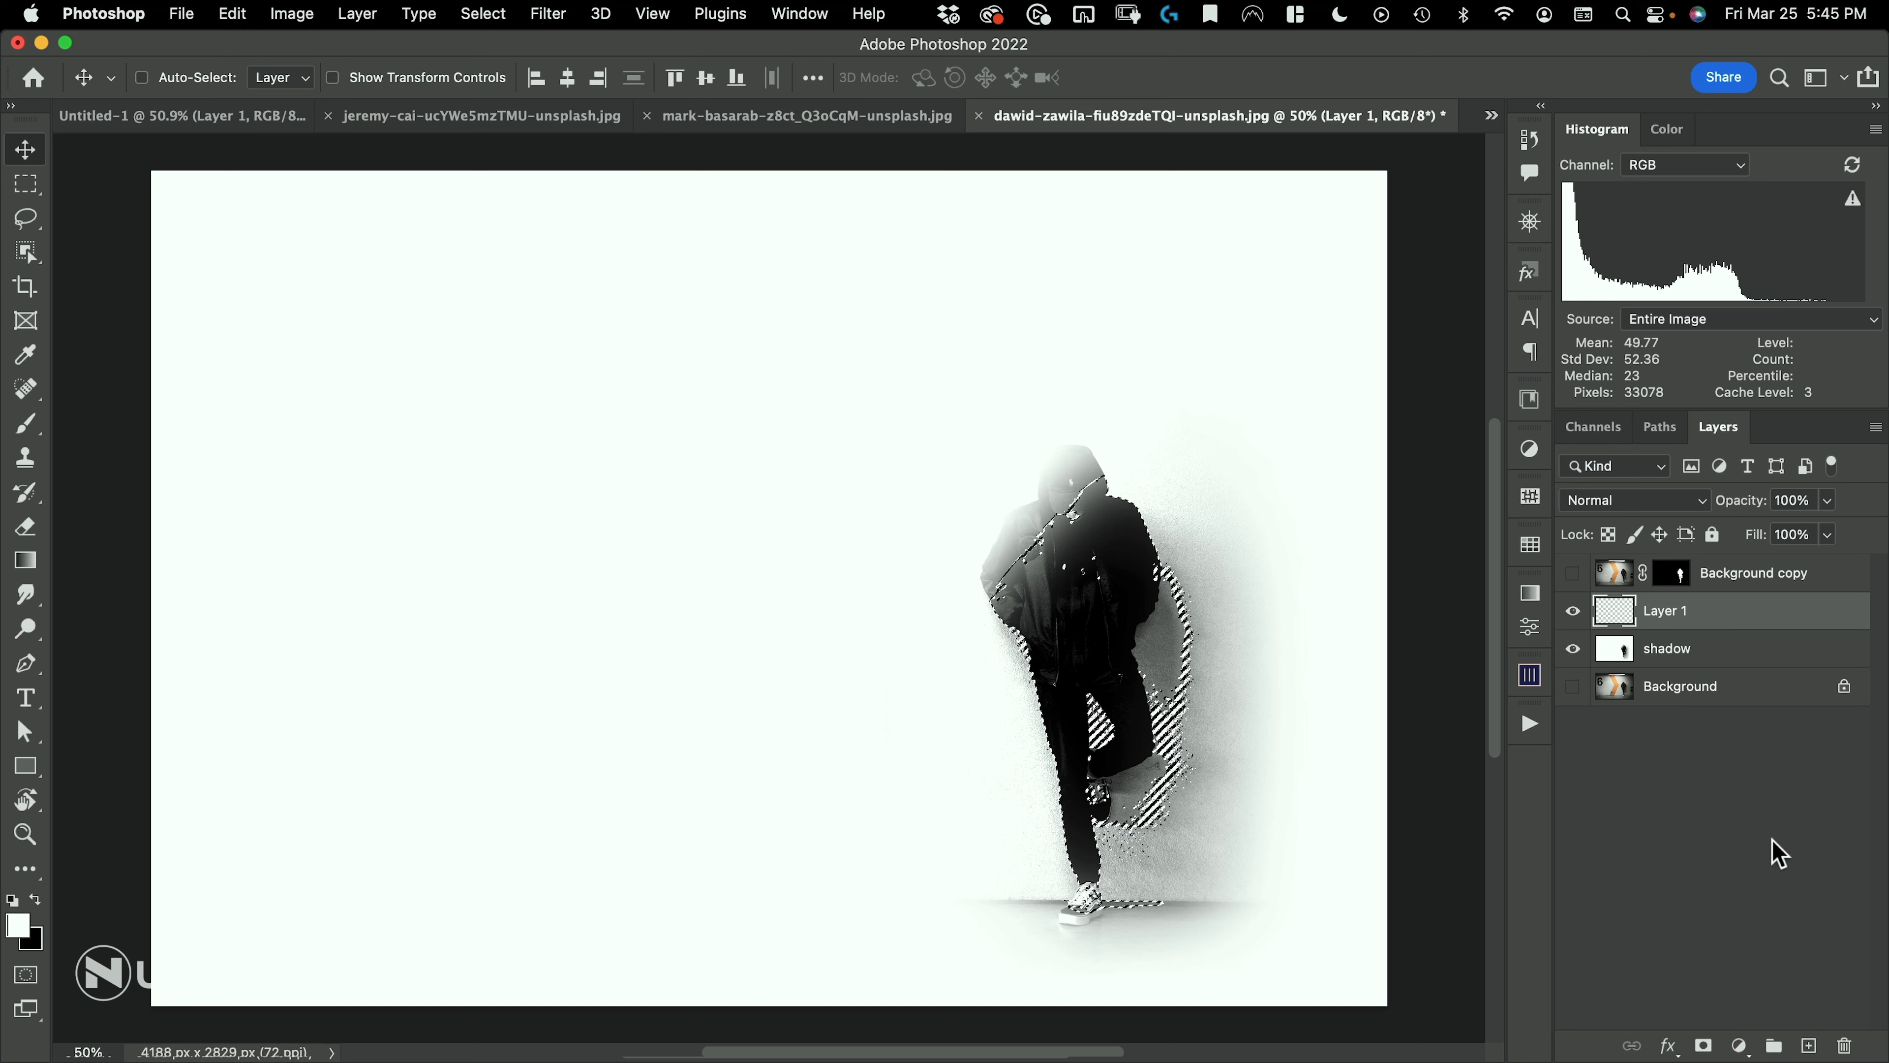
key(super+BackSpace)
key(super+d)
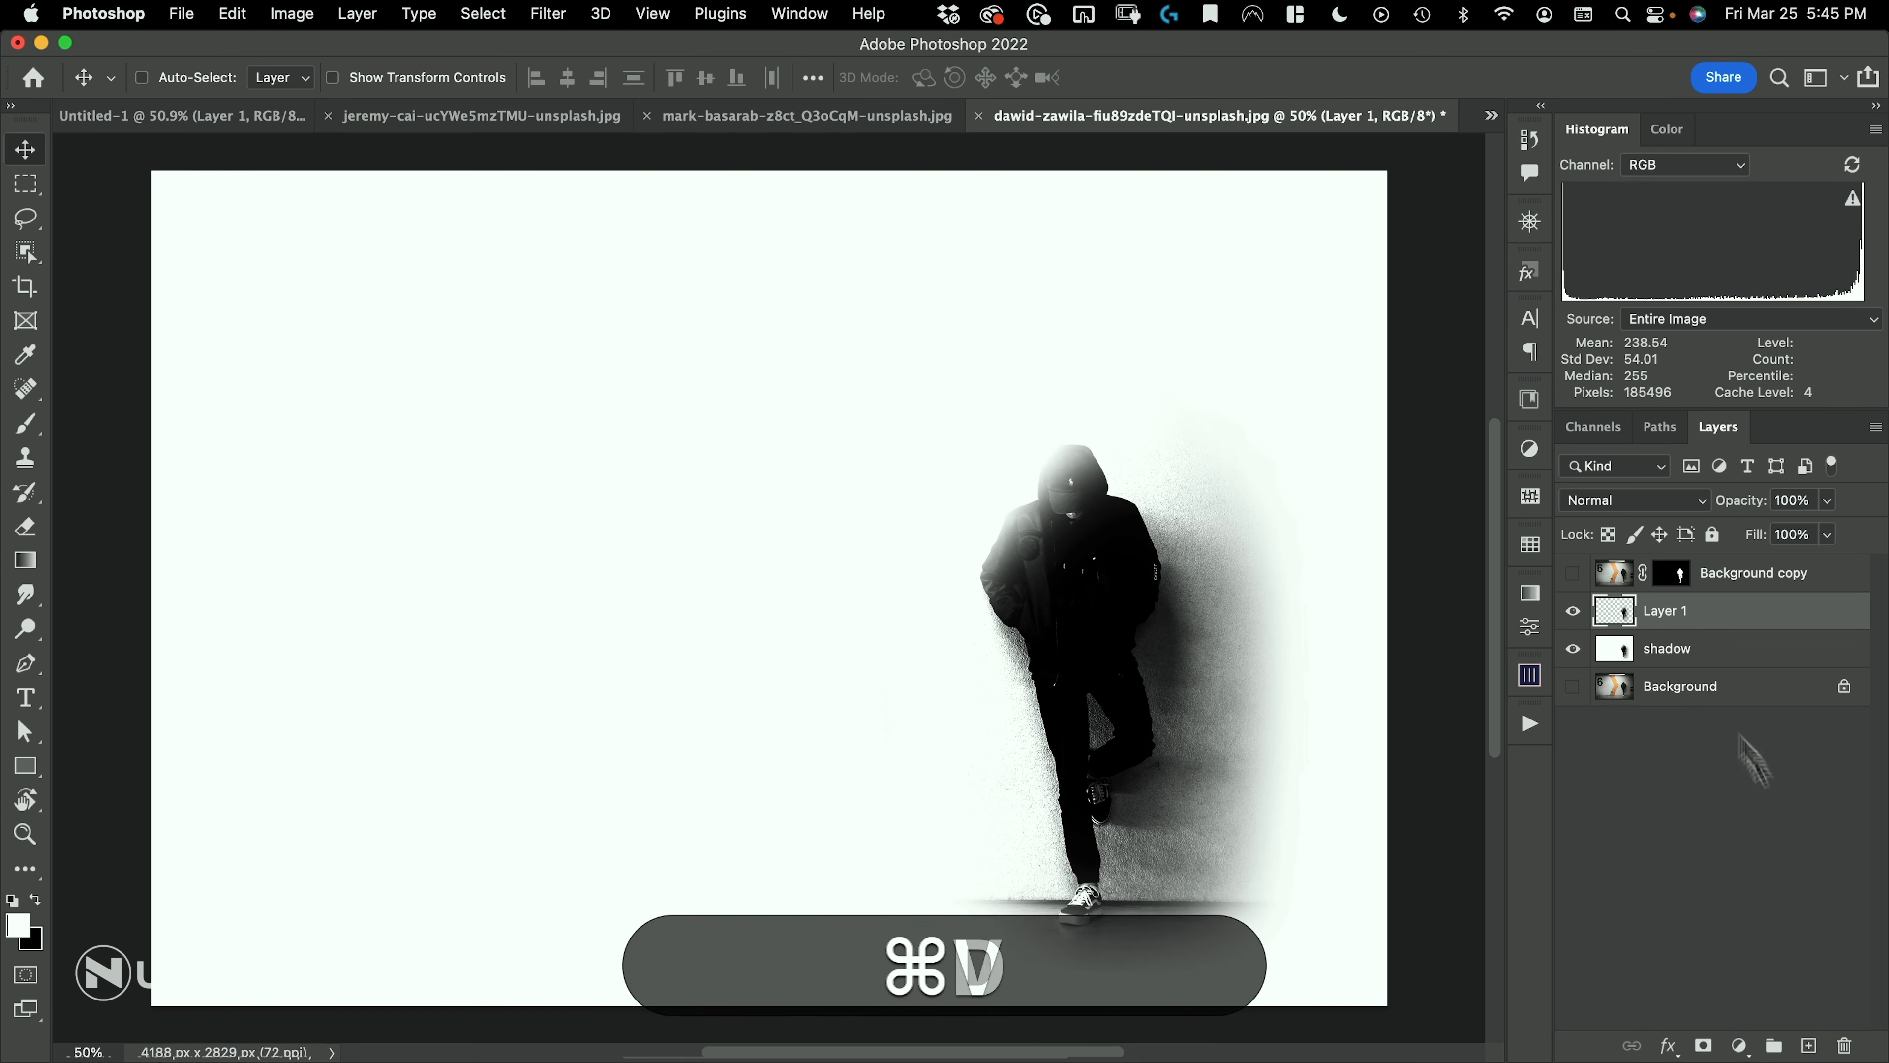
click(1573, 649)
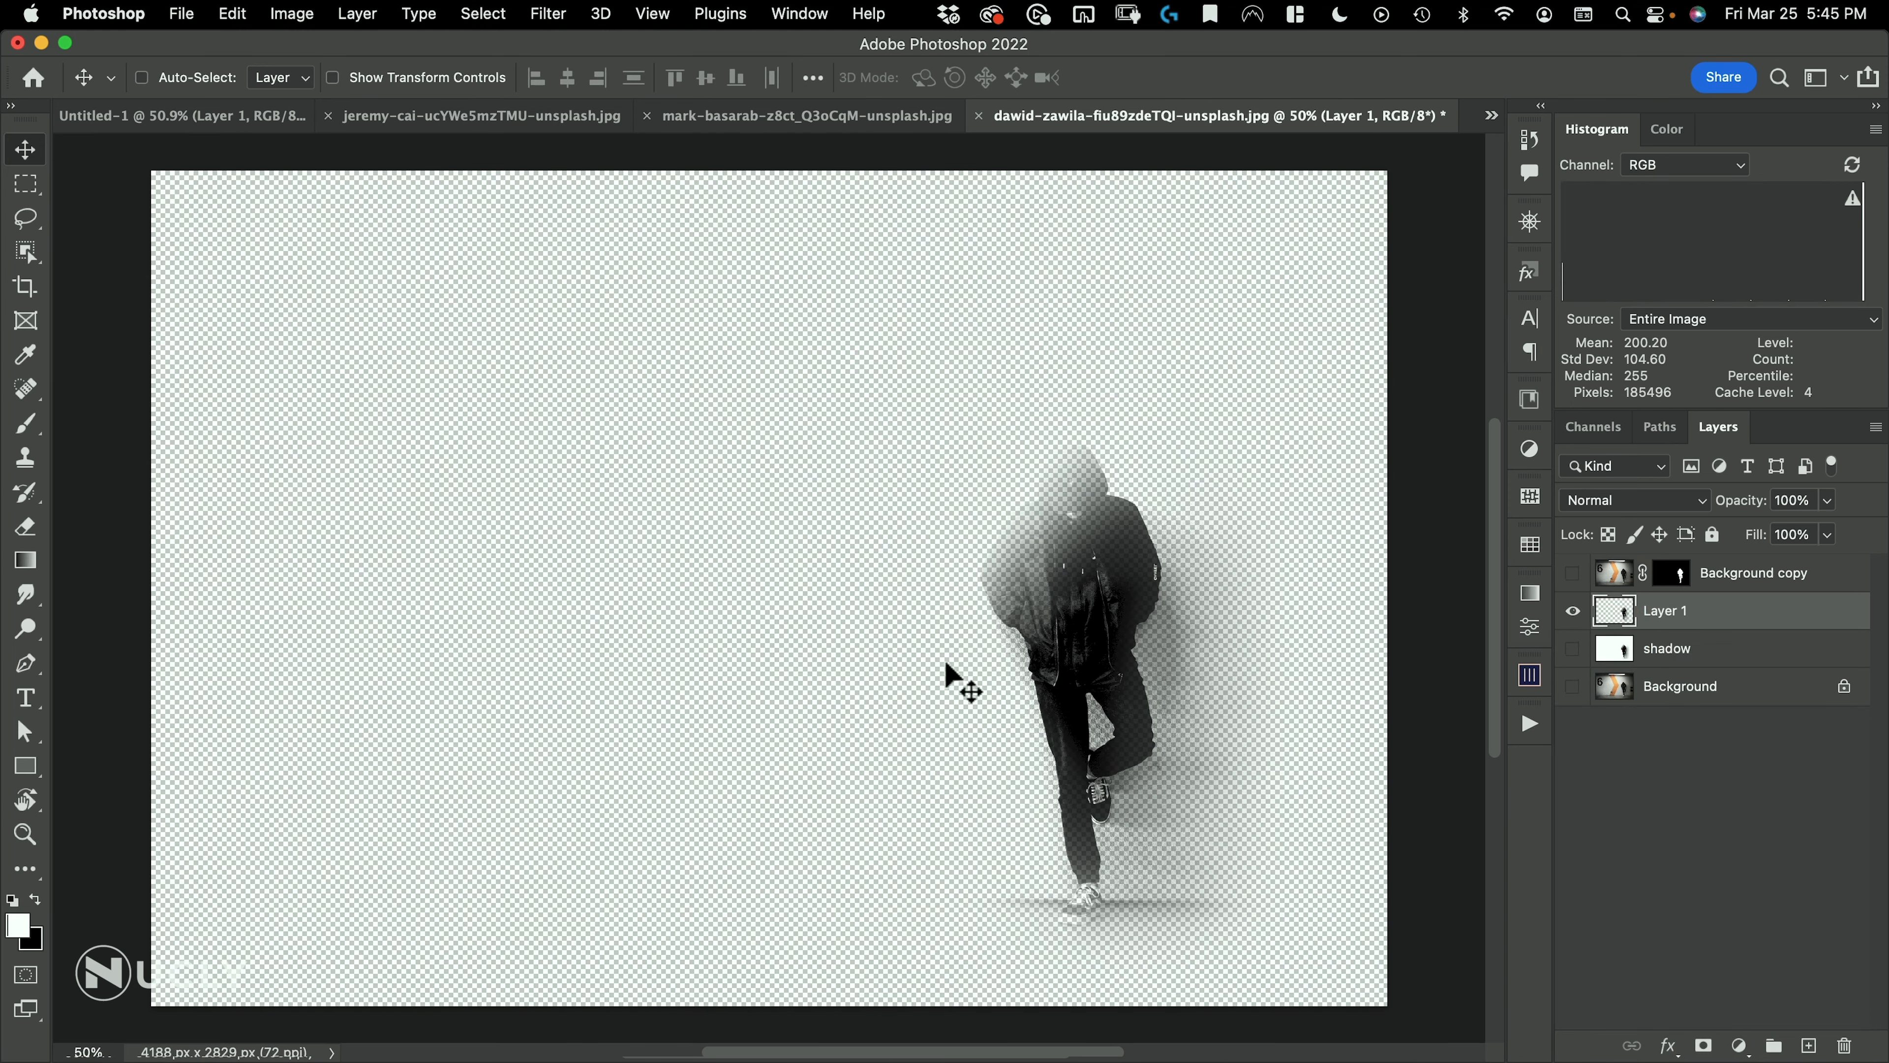
Test moving the extracted shadow, undo the move, and show the masked Background copy over it
drag(945, 662, 989, 584)
key(super+z)
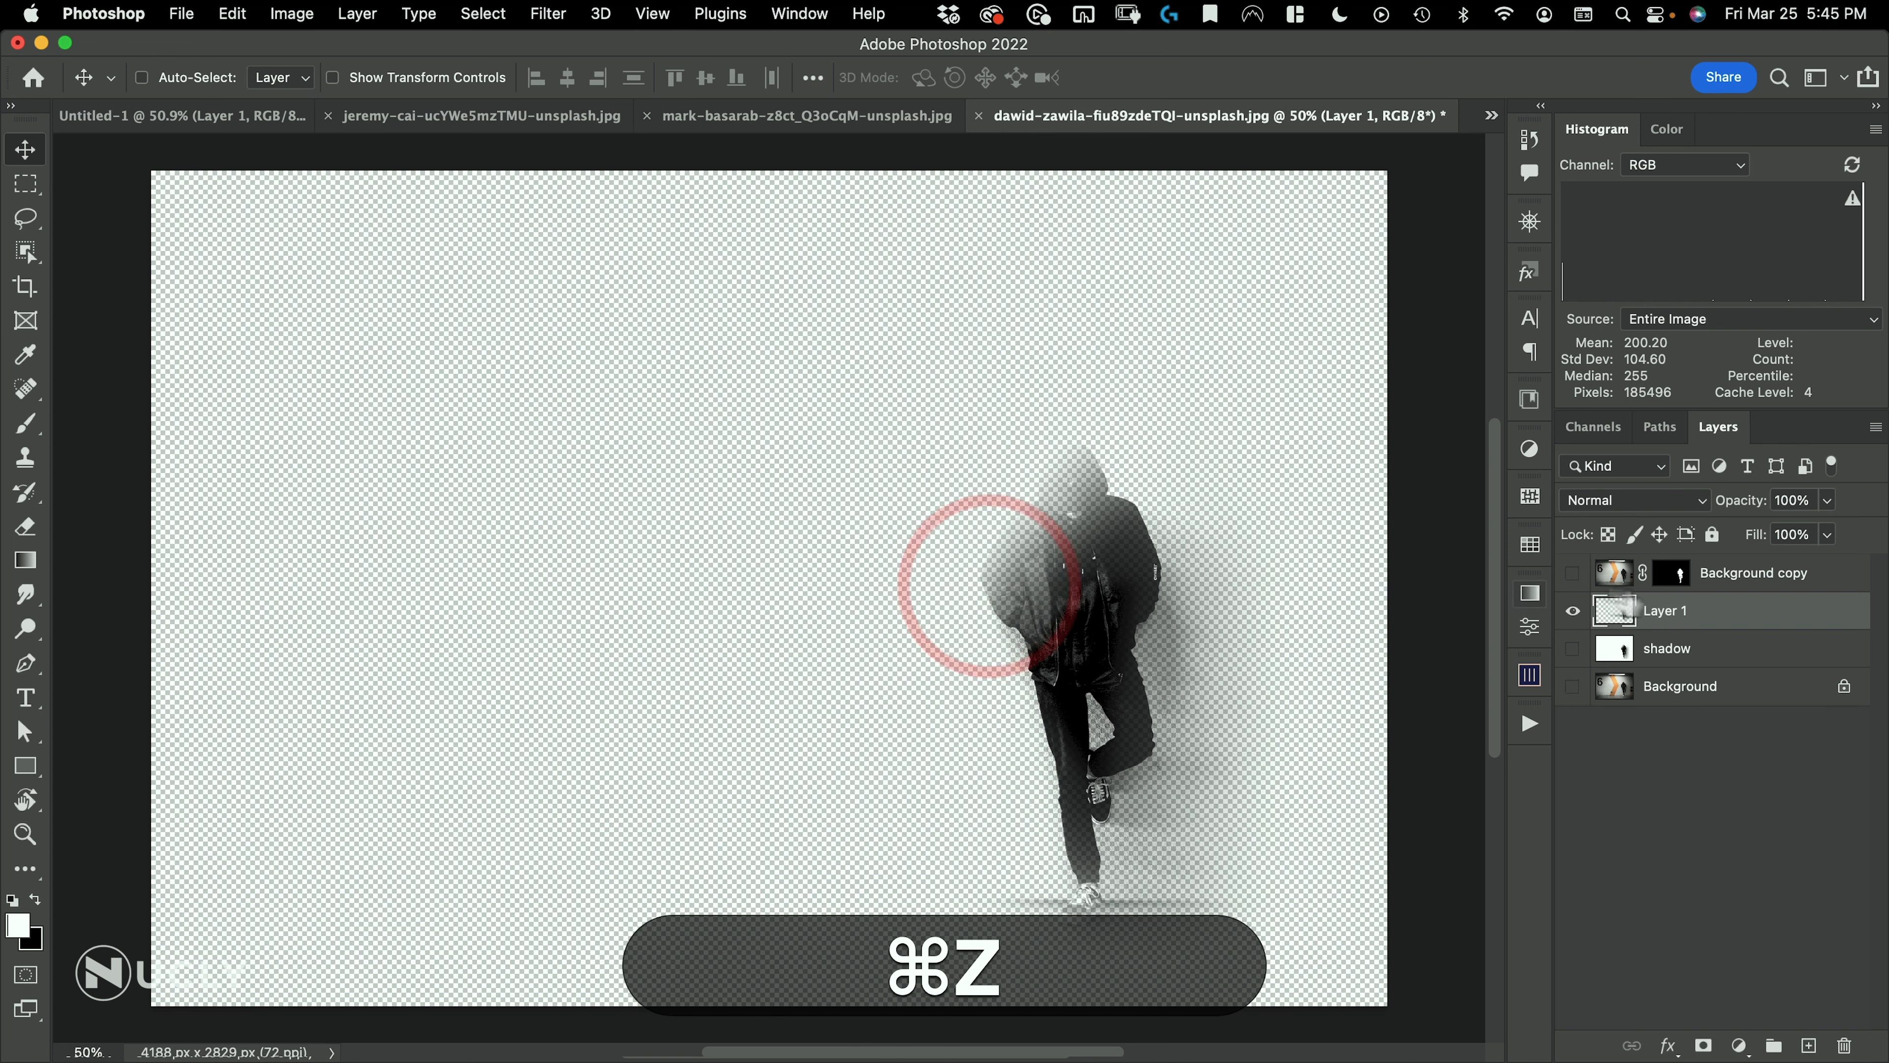
click(1572, 573)
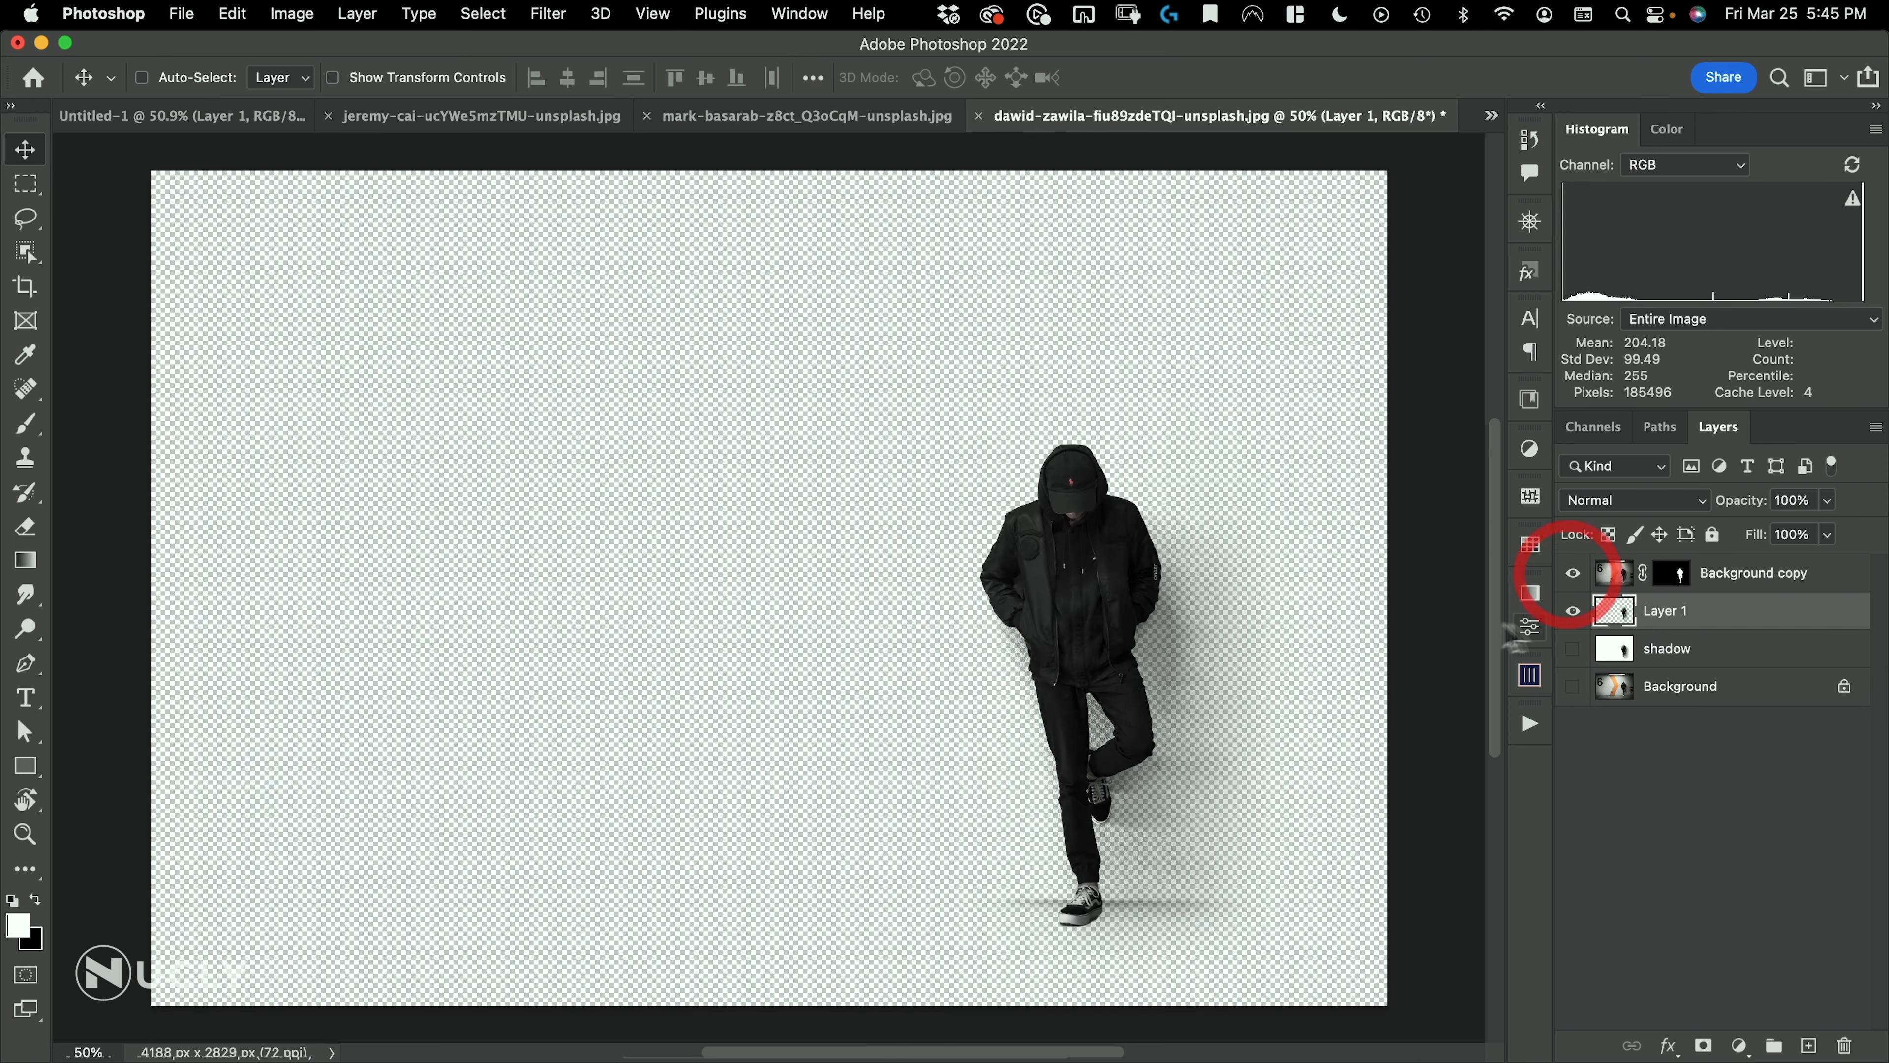
Open daniel-gorozpe-i6N1e0Cr1bo-unsplash.jpg and float the dawid-zawila document in a smaller window above it
click(181, 14)
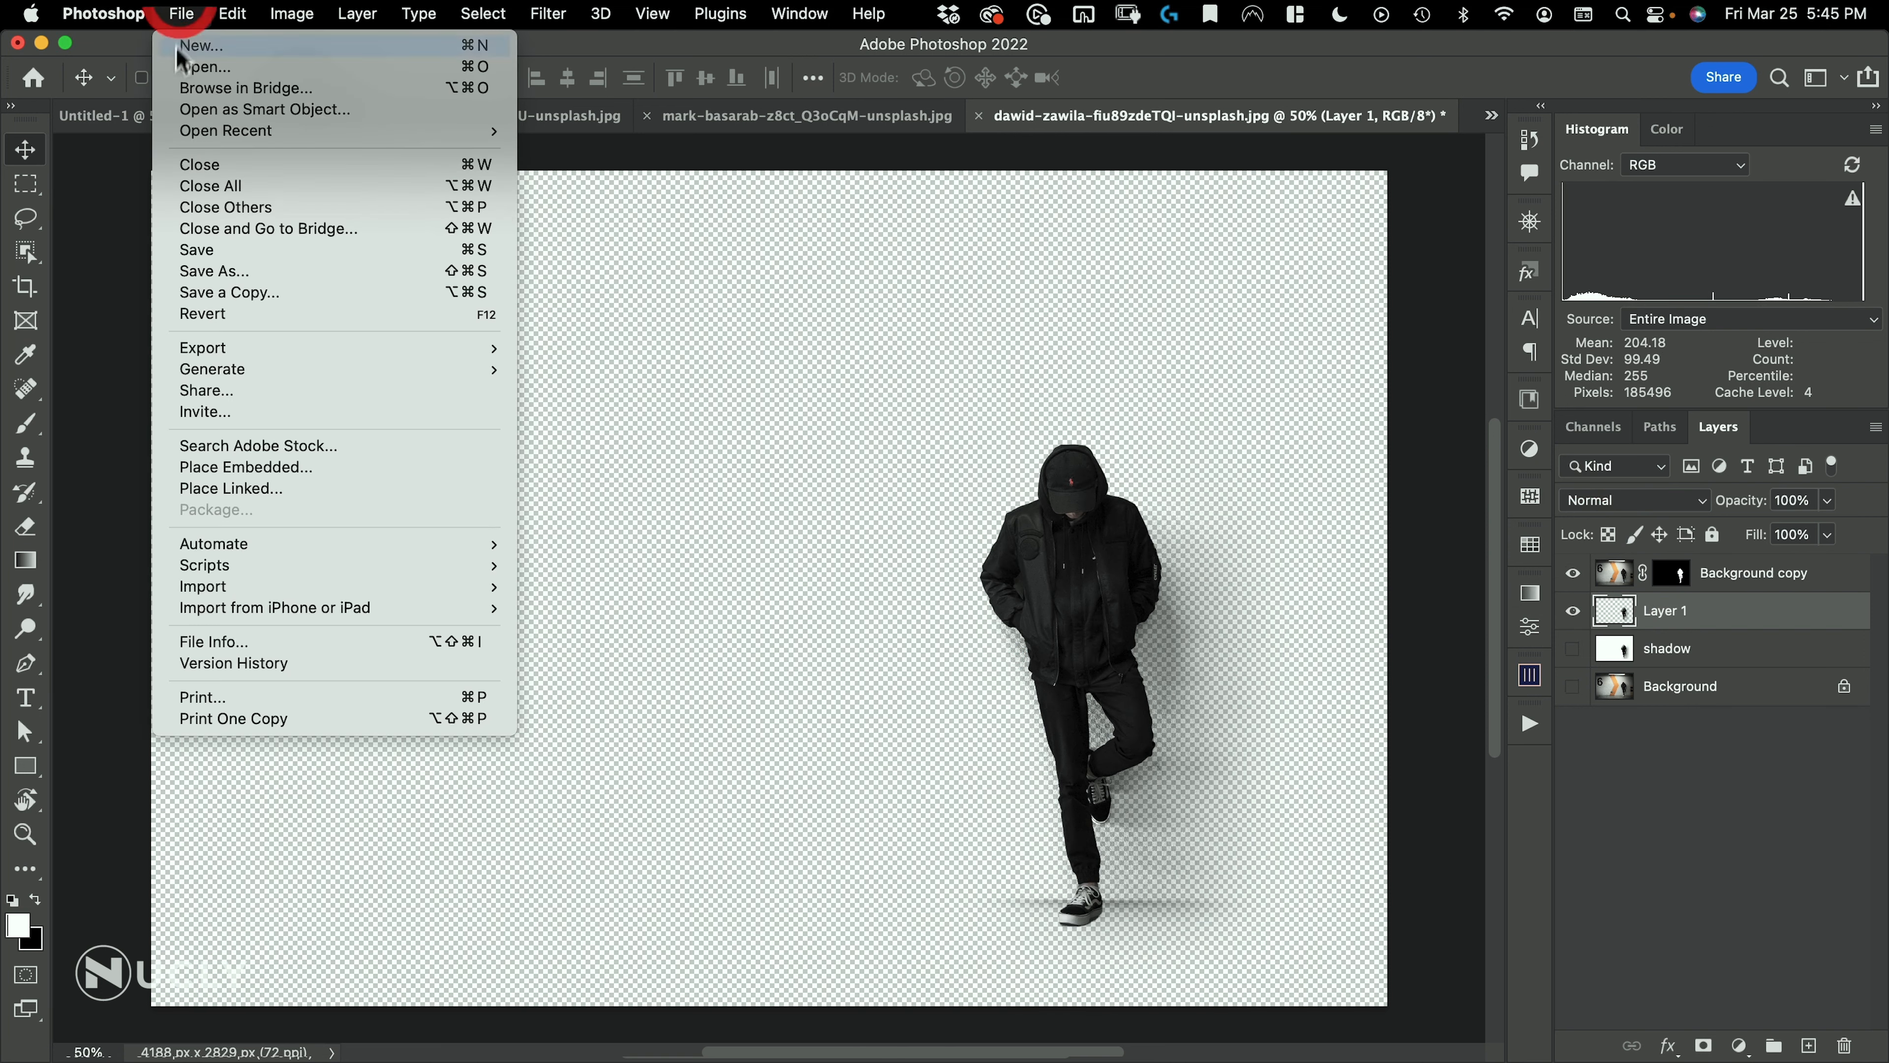
click(186, 59)
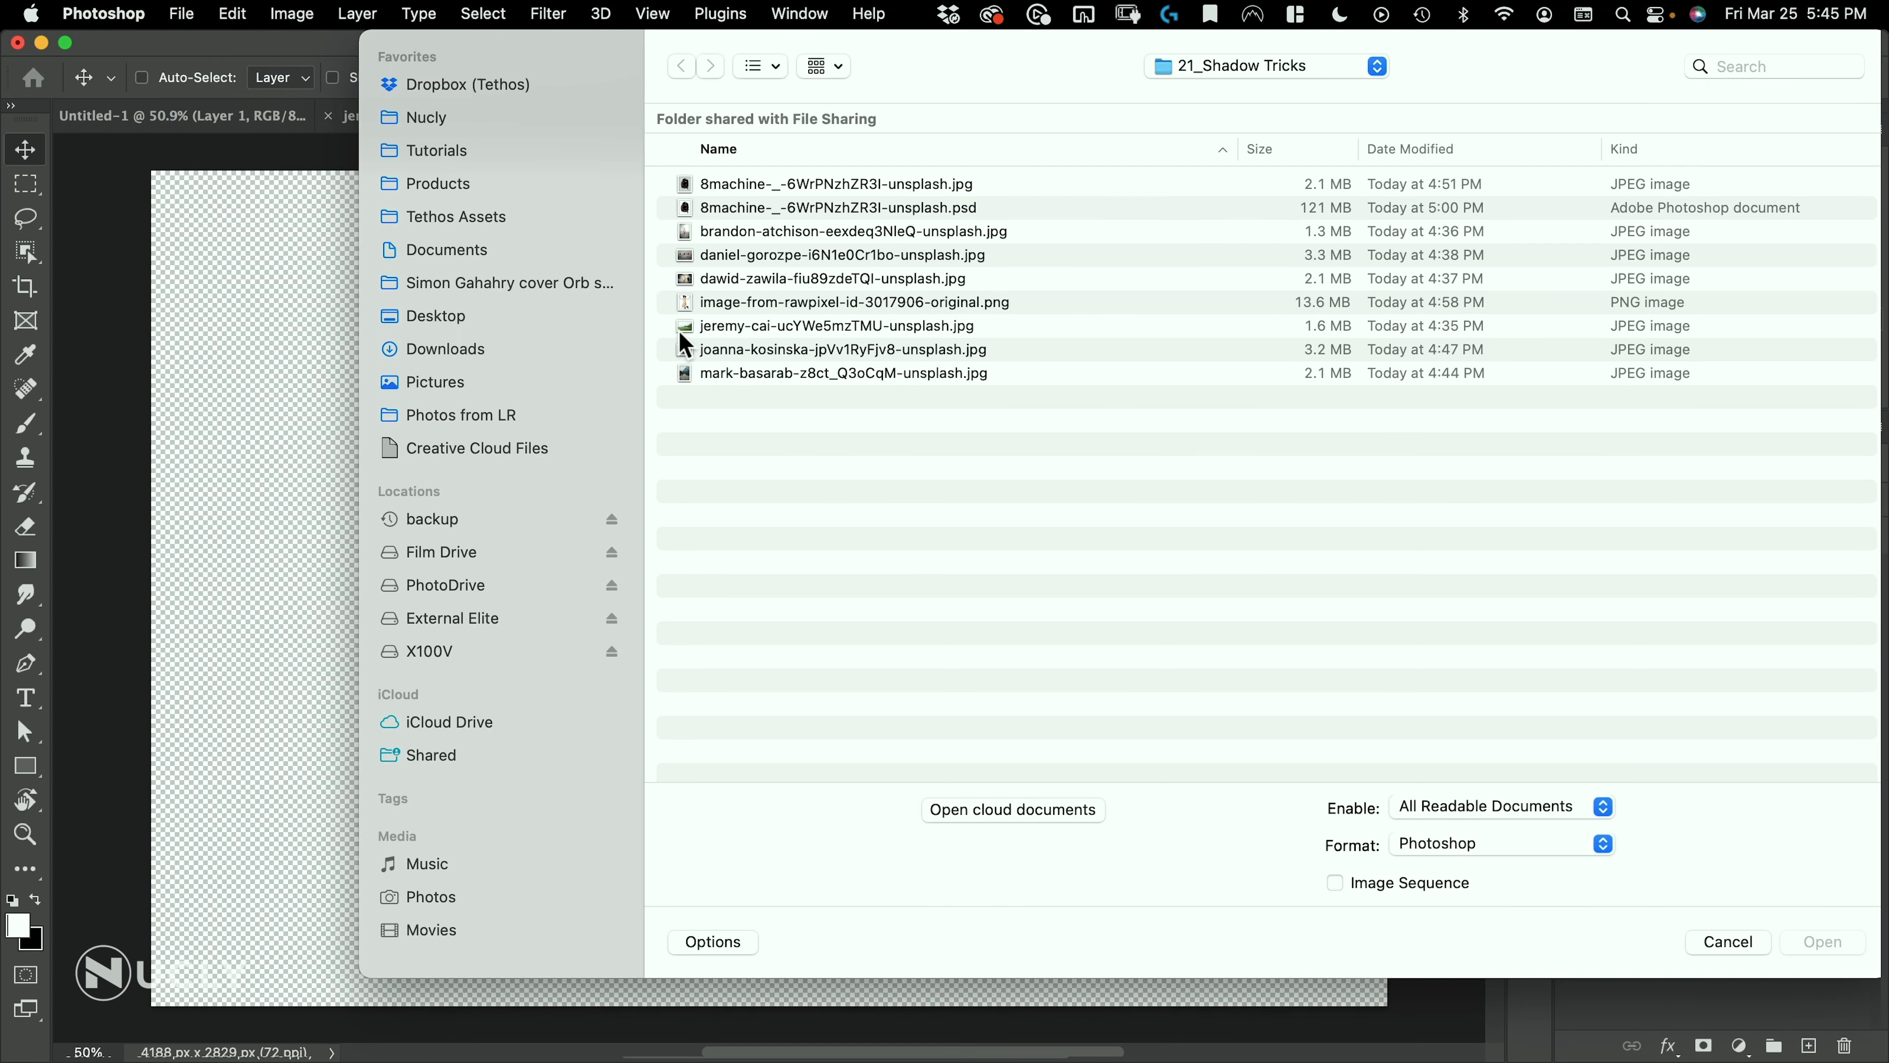
double_click(757, 262)
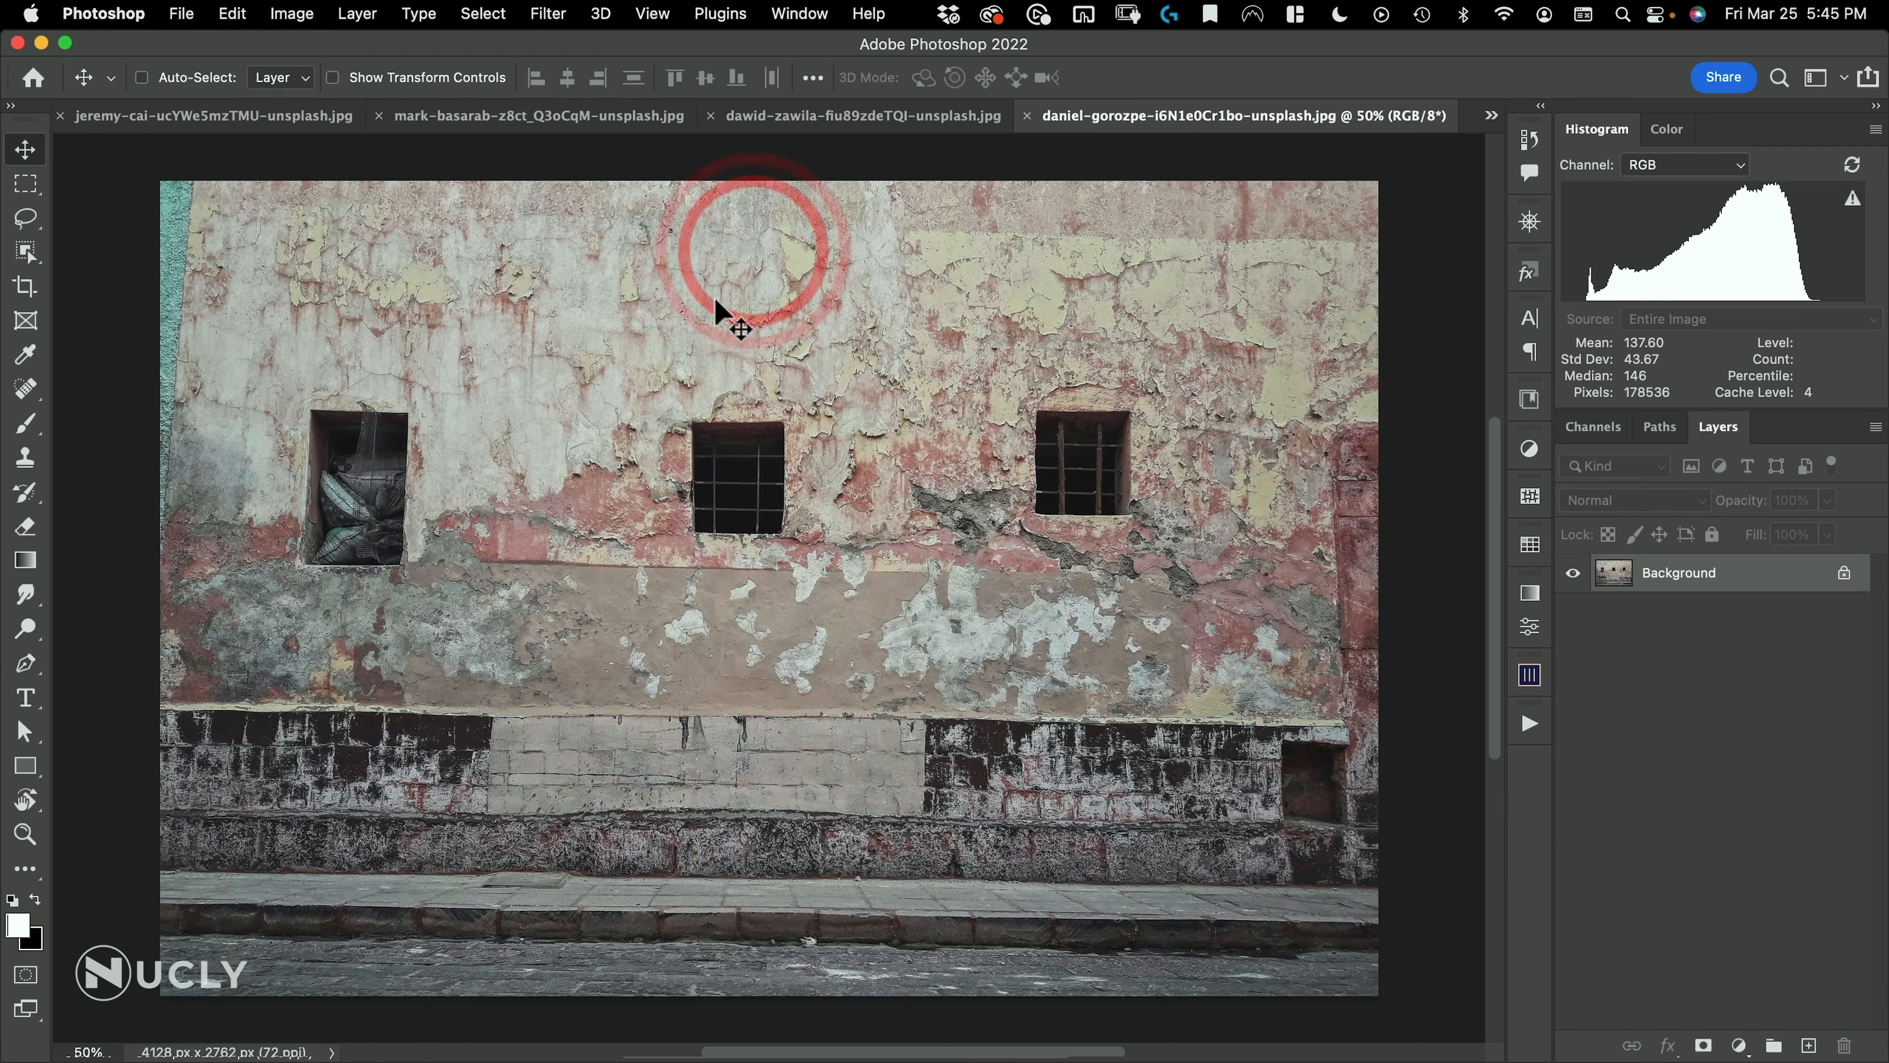
drag(811, 121, 826, 245)
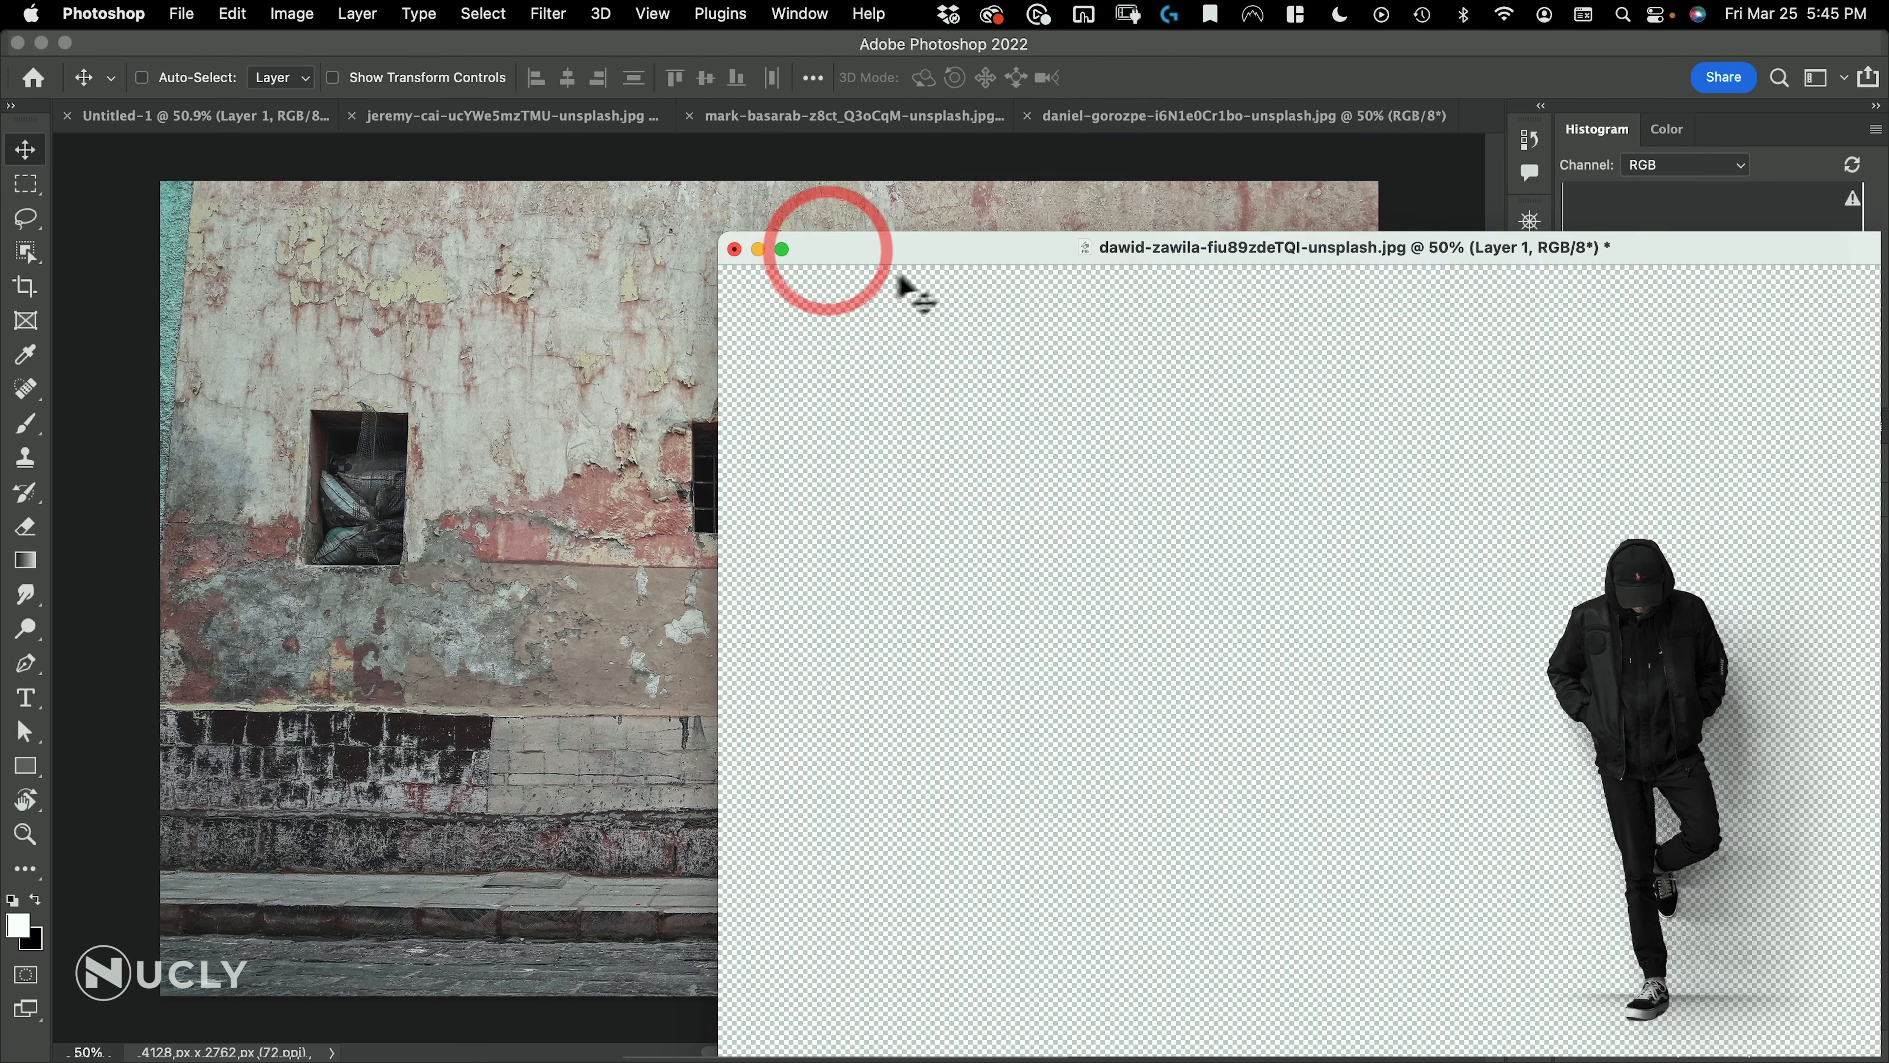
alt+super+click(899, 315)
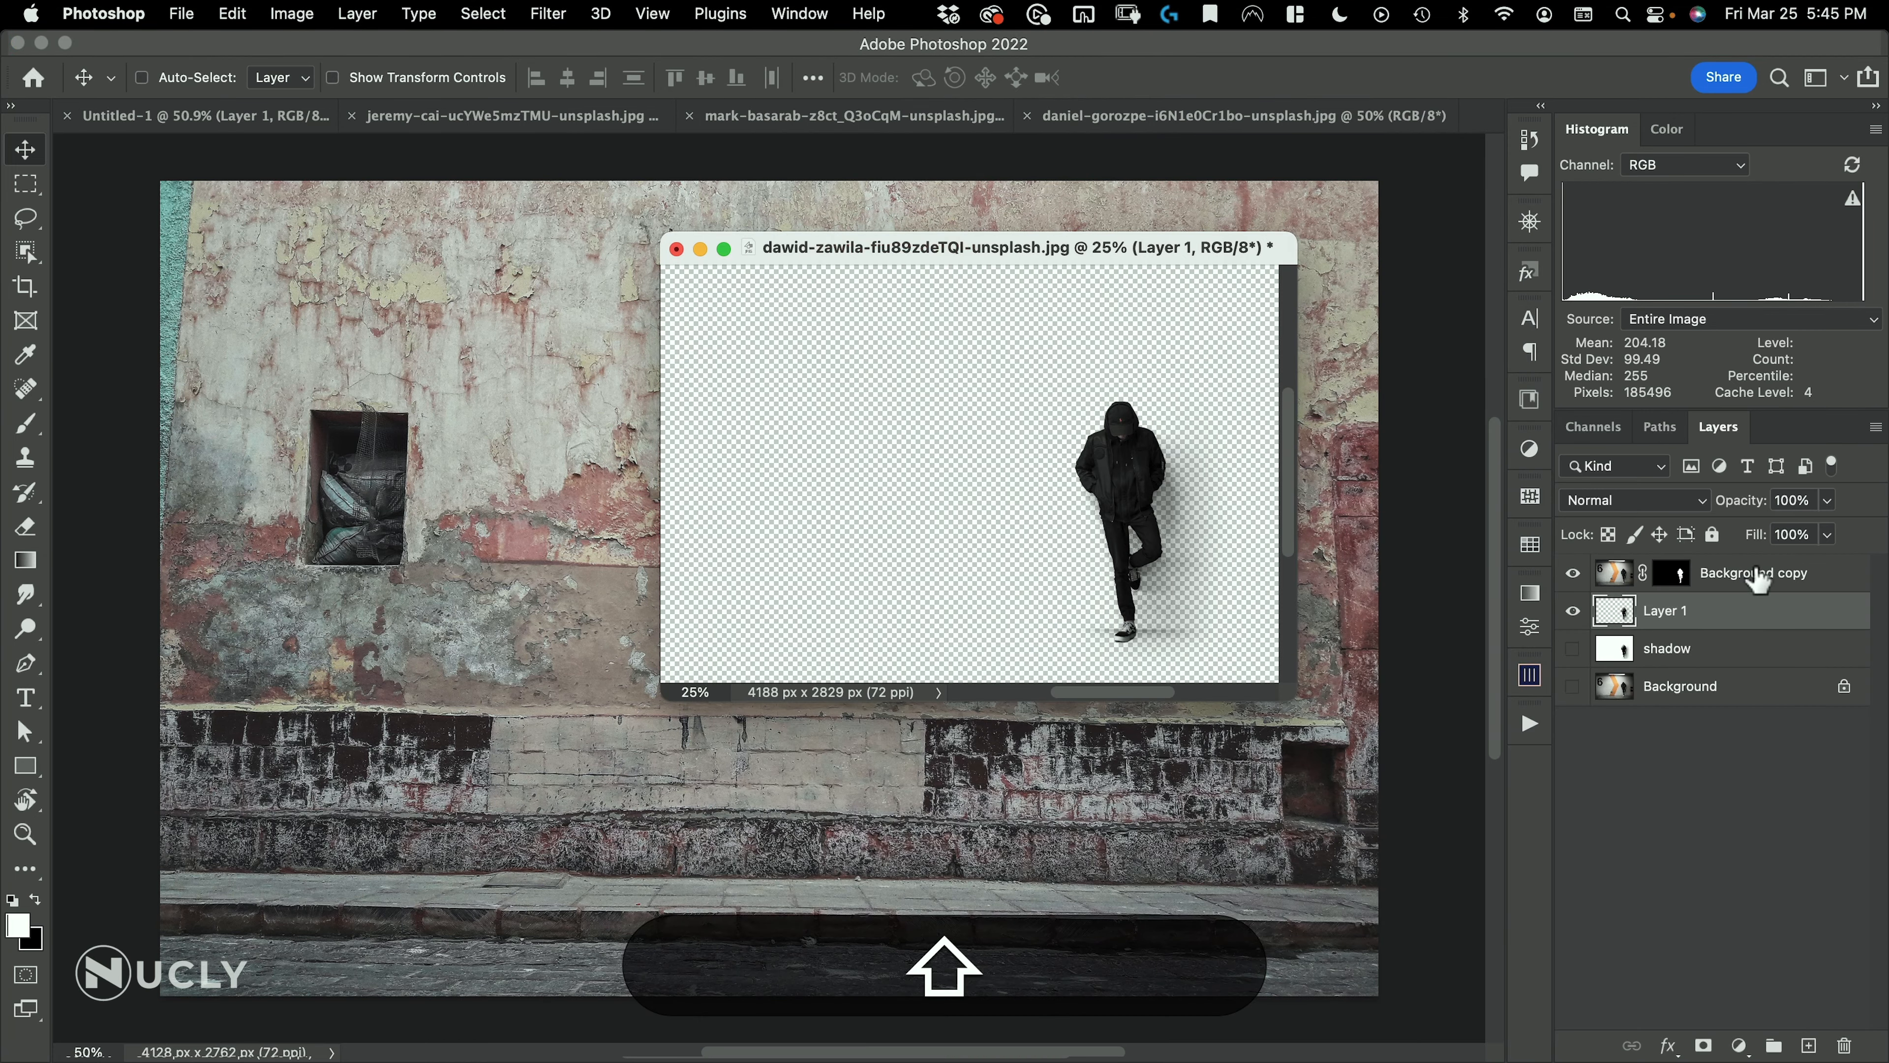
Copy the Background copy and Layer 1 layers into the wall photo and place the man standing between the first two windows
shift+click(1710, 569)
drag(1661, 616, 1144, 794)
drag(1265, 765, 736, 551)
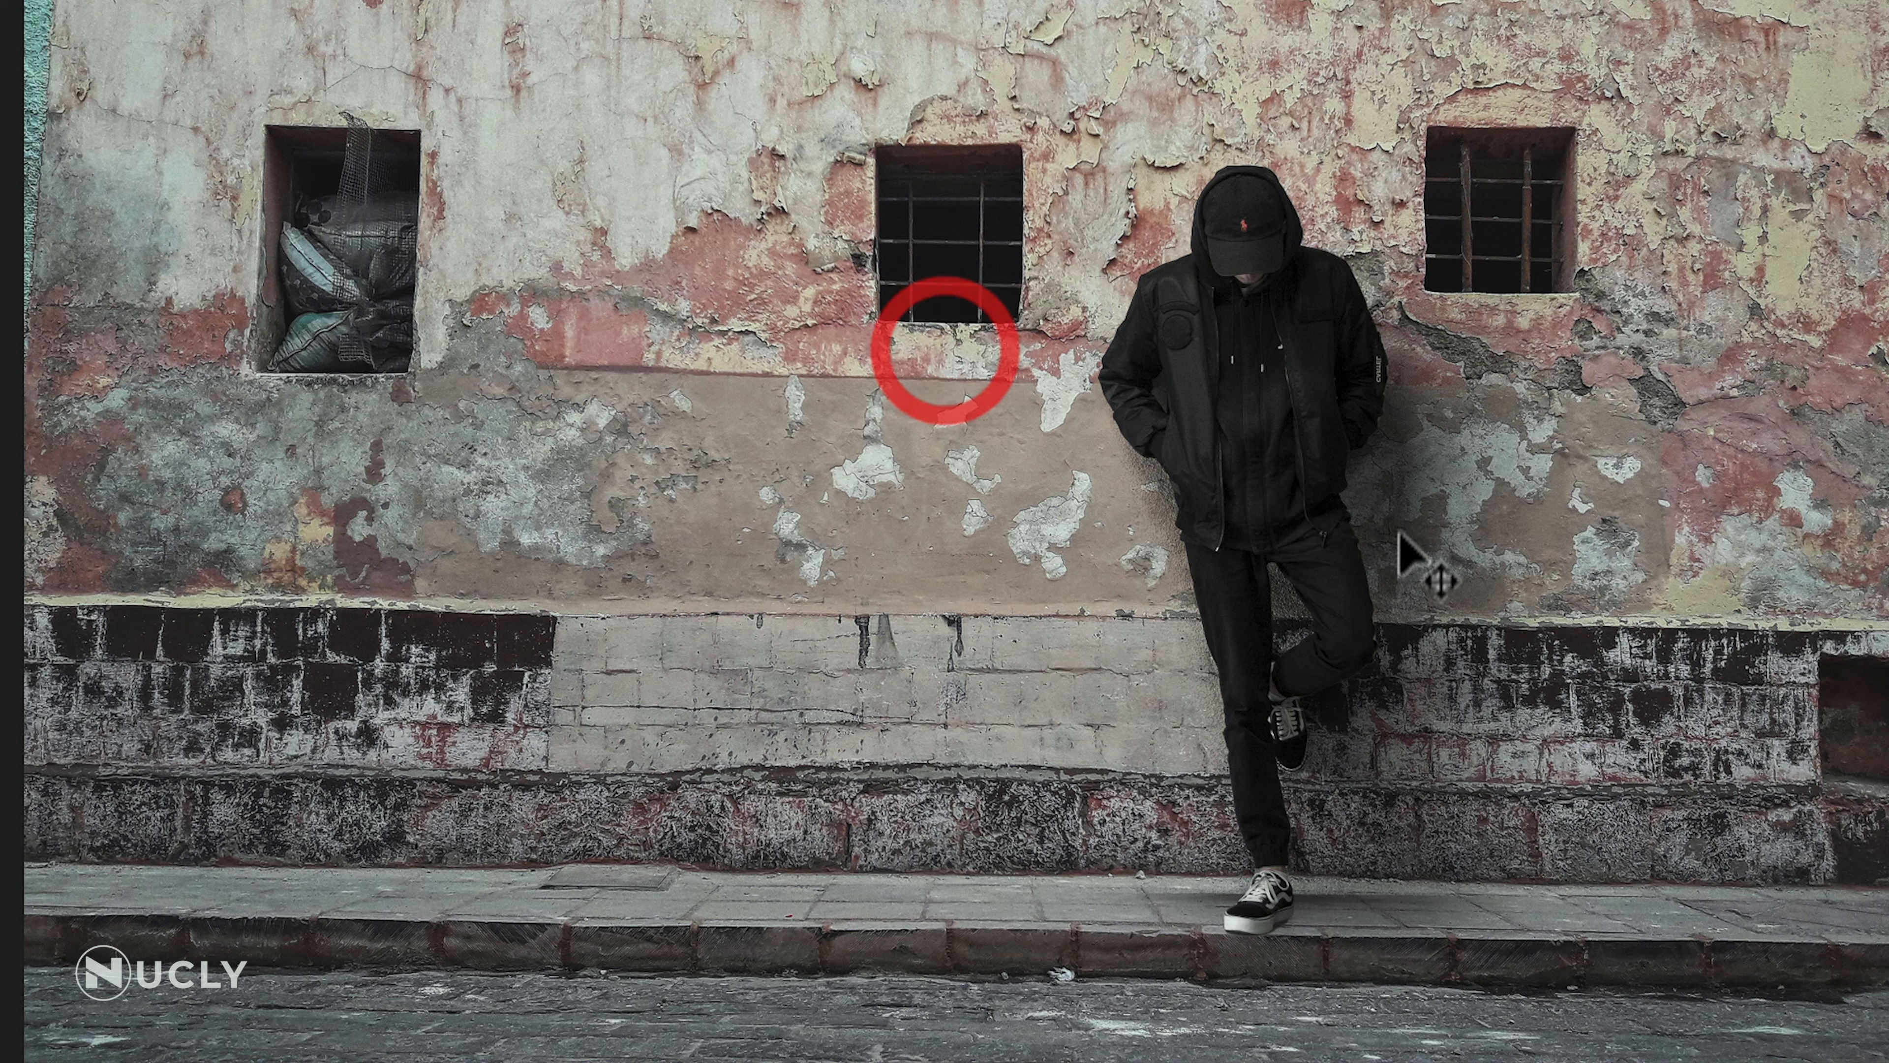
mouse_move(1398, 531)
mouse_down()
mouse_move(1276, 476)
mouse_move(827, 506)
mouse_move(826, 540)
mouse_move(823, 511)
mouse_up()
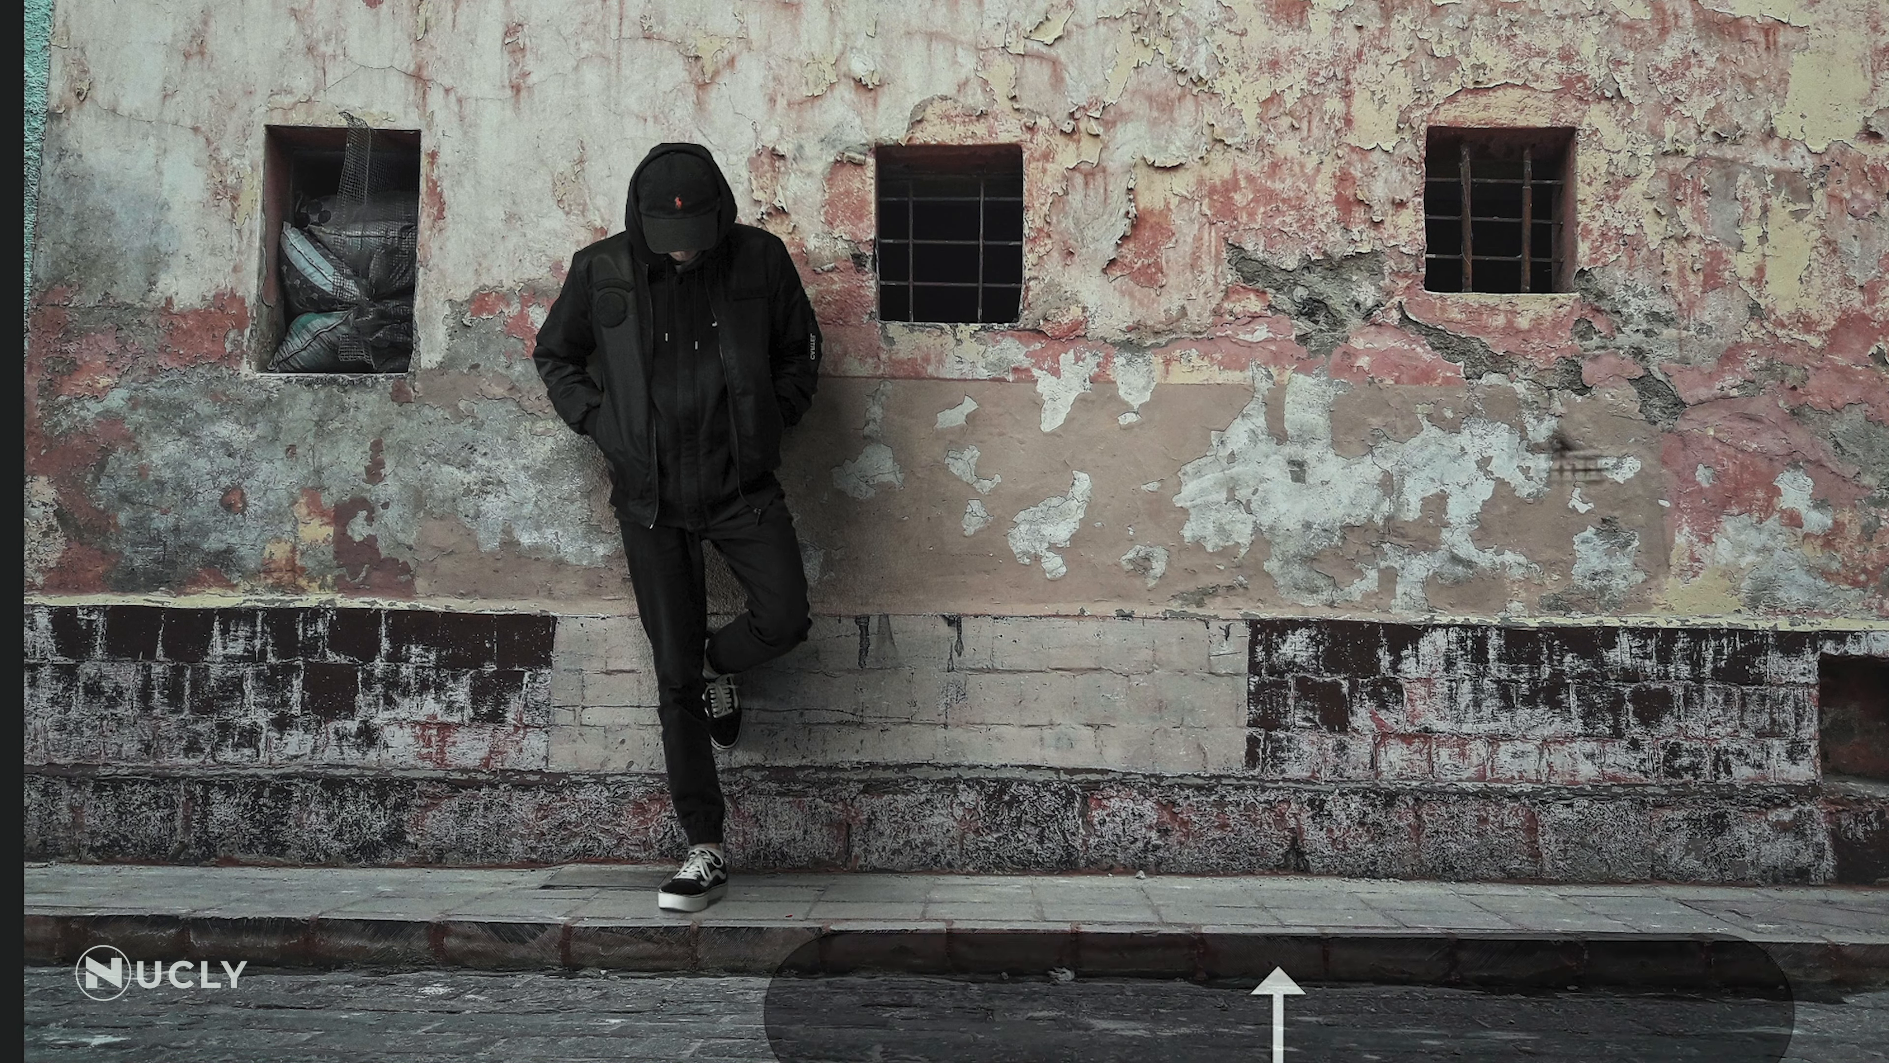
drag(772, 540, 1750, 599)
drag(1804, 704, 1167, 687)
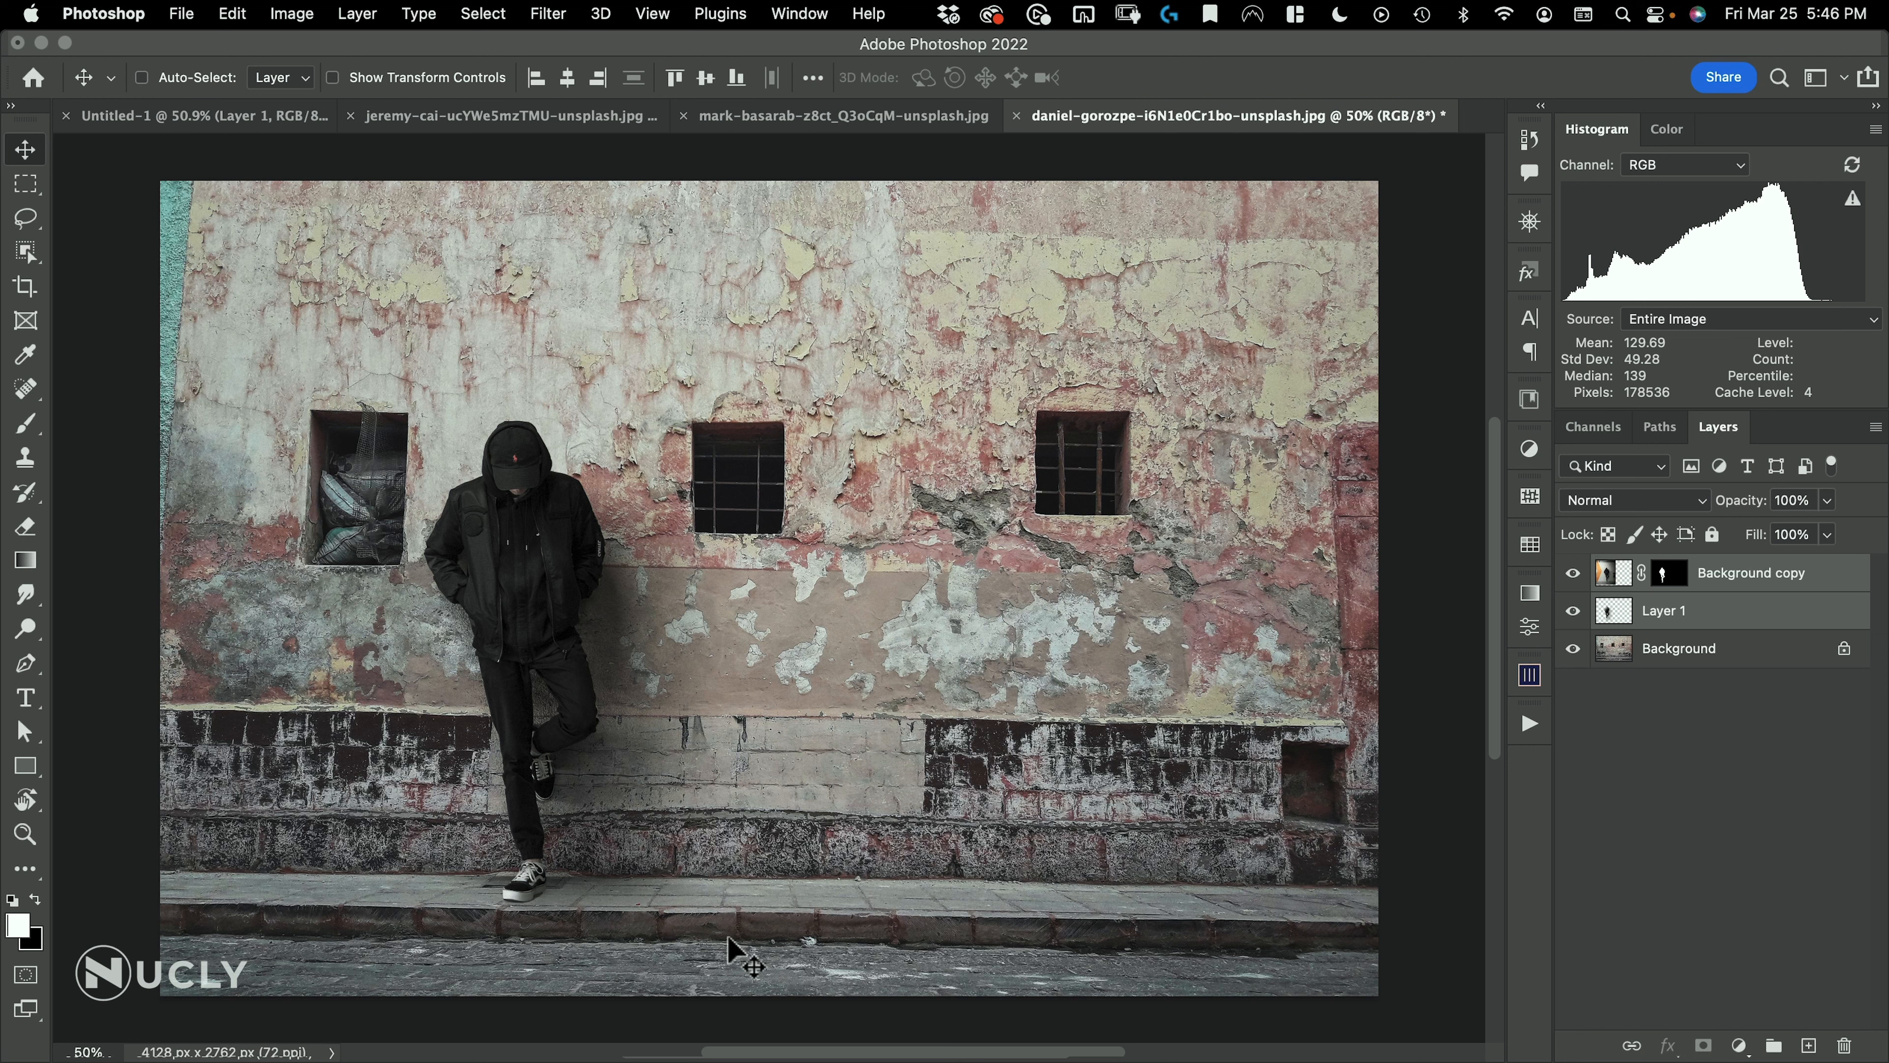
drag(579, 813, 607, 766)
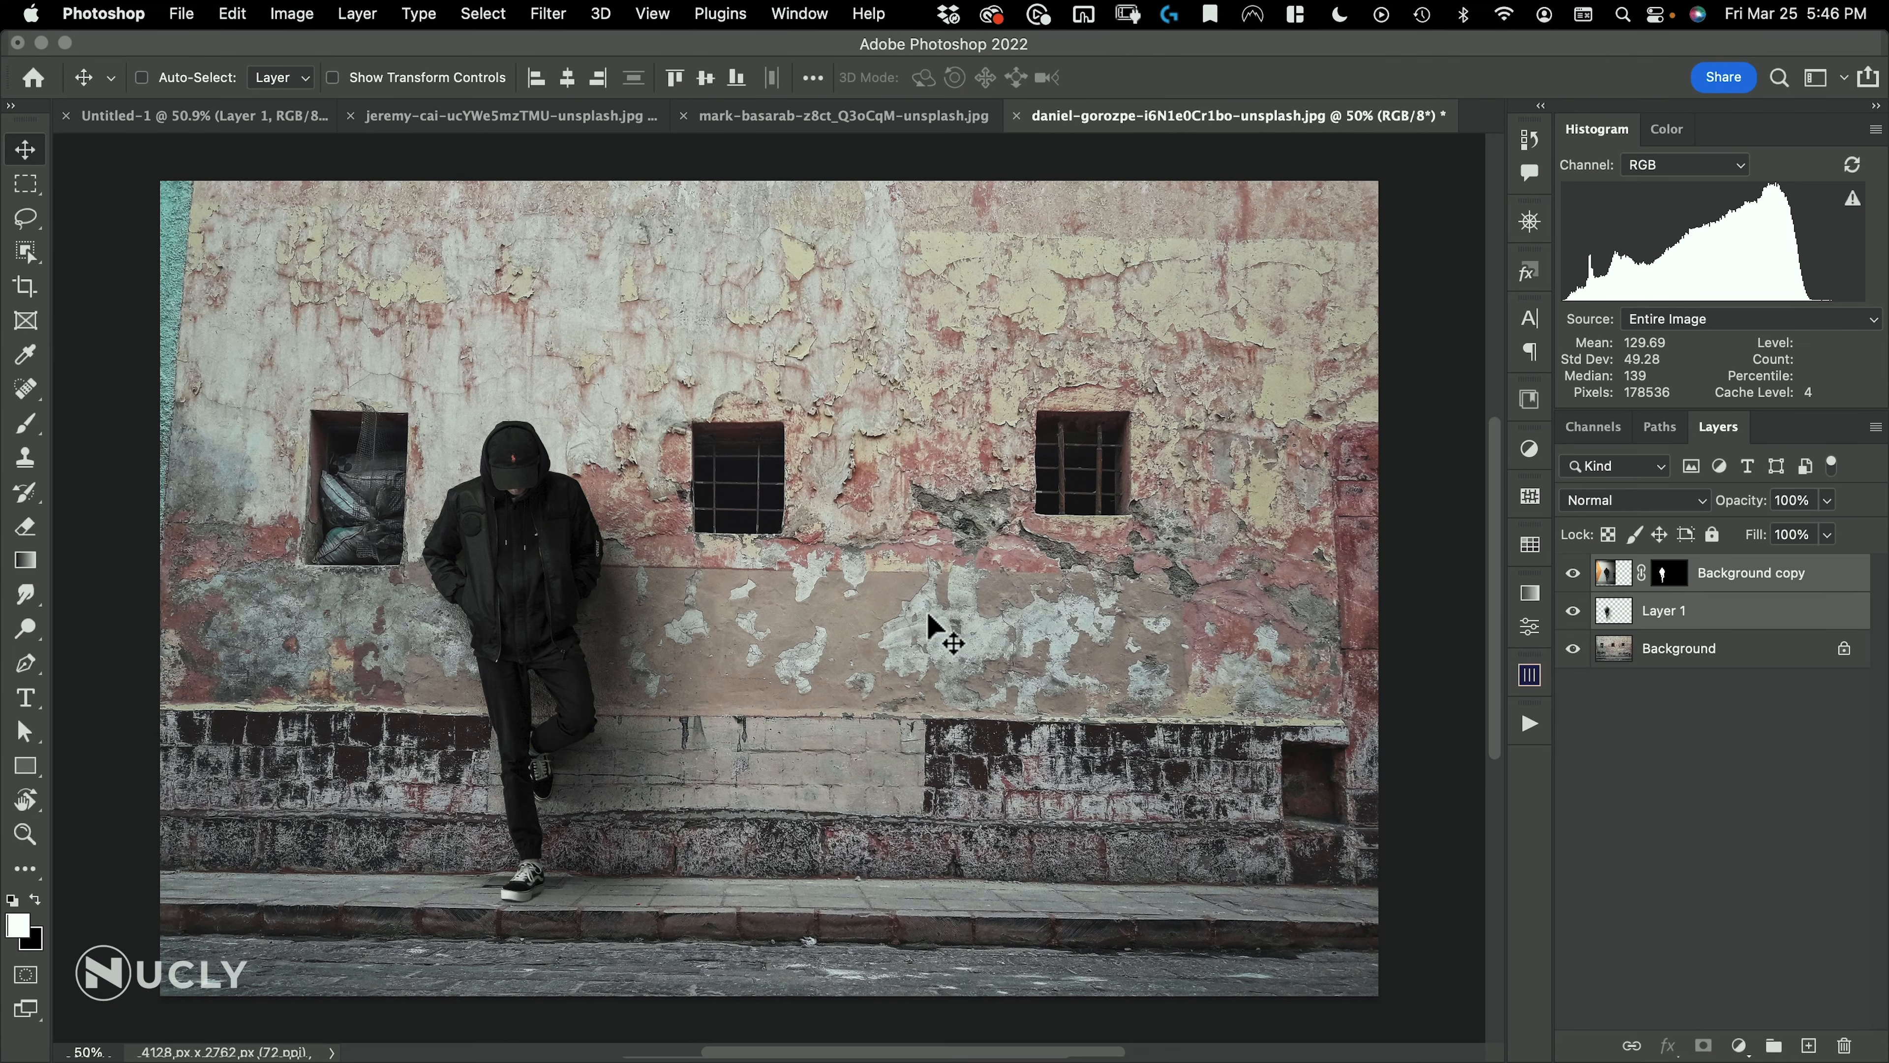
Open joanna-kosinska-jpVv1RyFjv8-unsplash.jpg, outline the red book with a straight-edged Lasso selection, and copy it to a new layer
key(super+o)
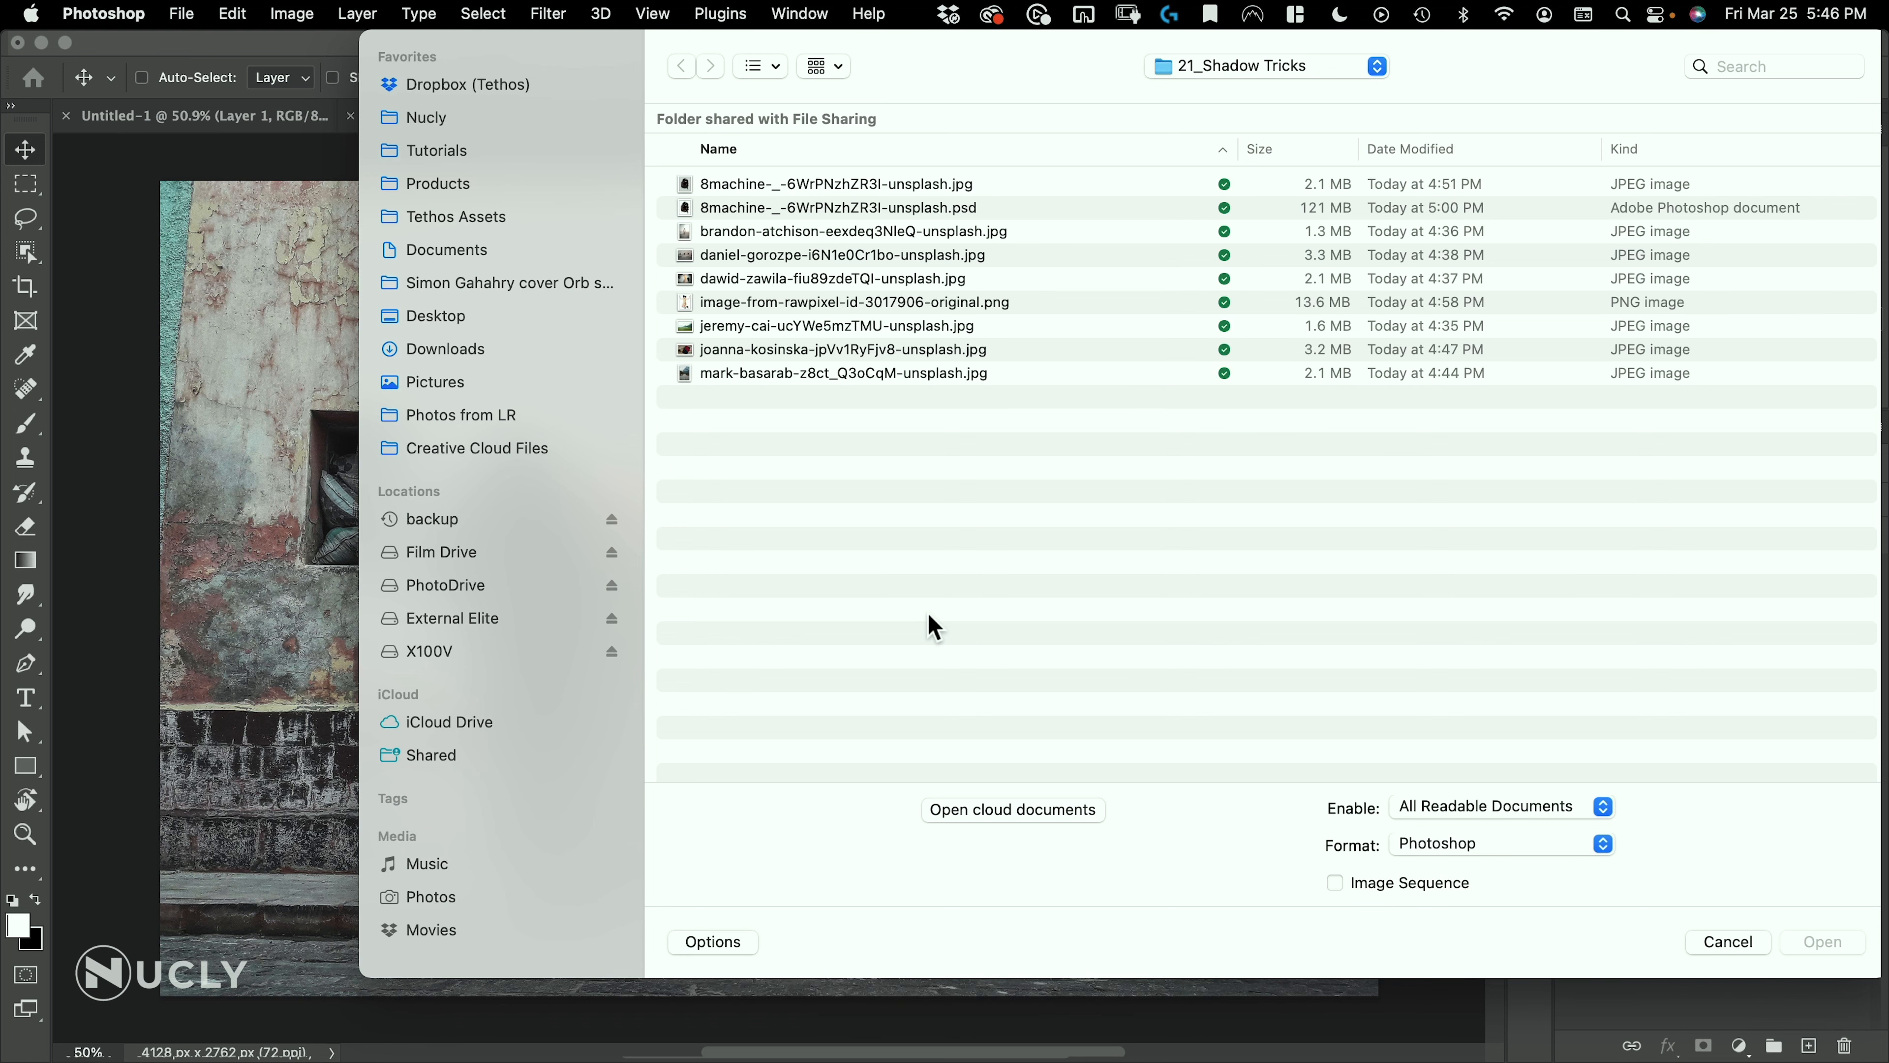
double_click(779, 351)
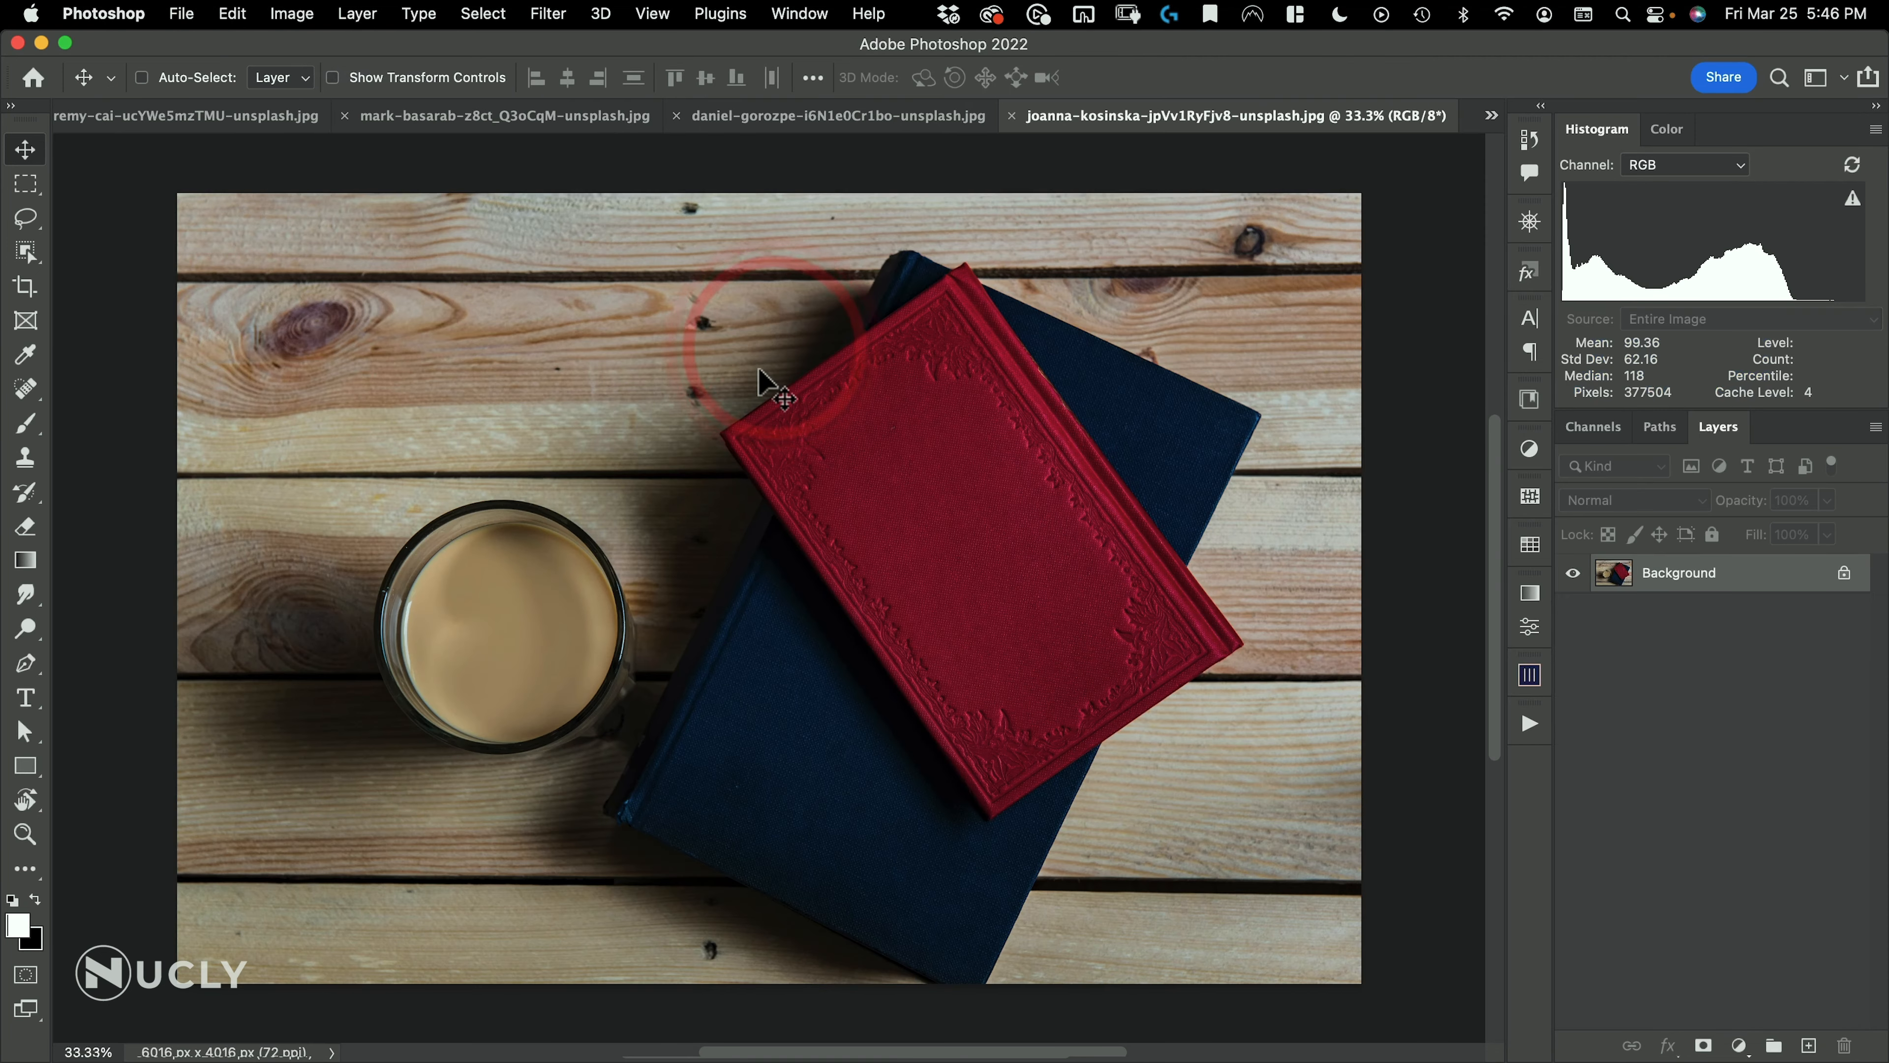
click(26, 219)
mouse_move(1075, 514)
mouse_down()
mouse_move(1116, 485)
mouse_move(1010, 542)
mouse_up()
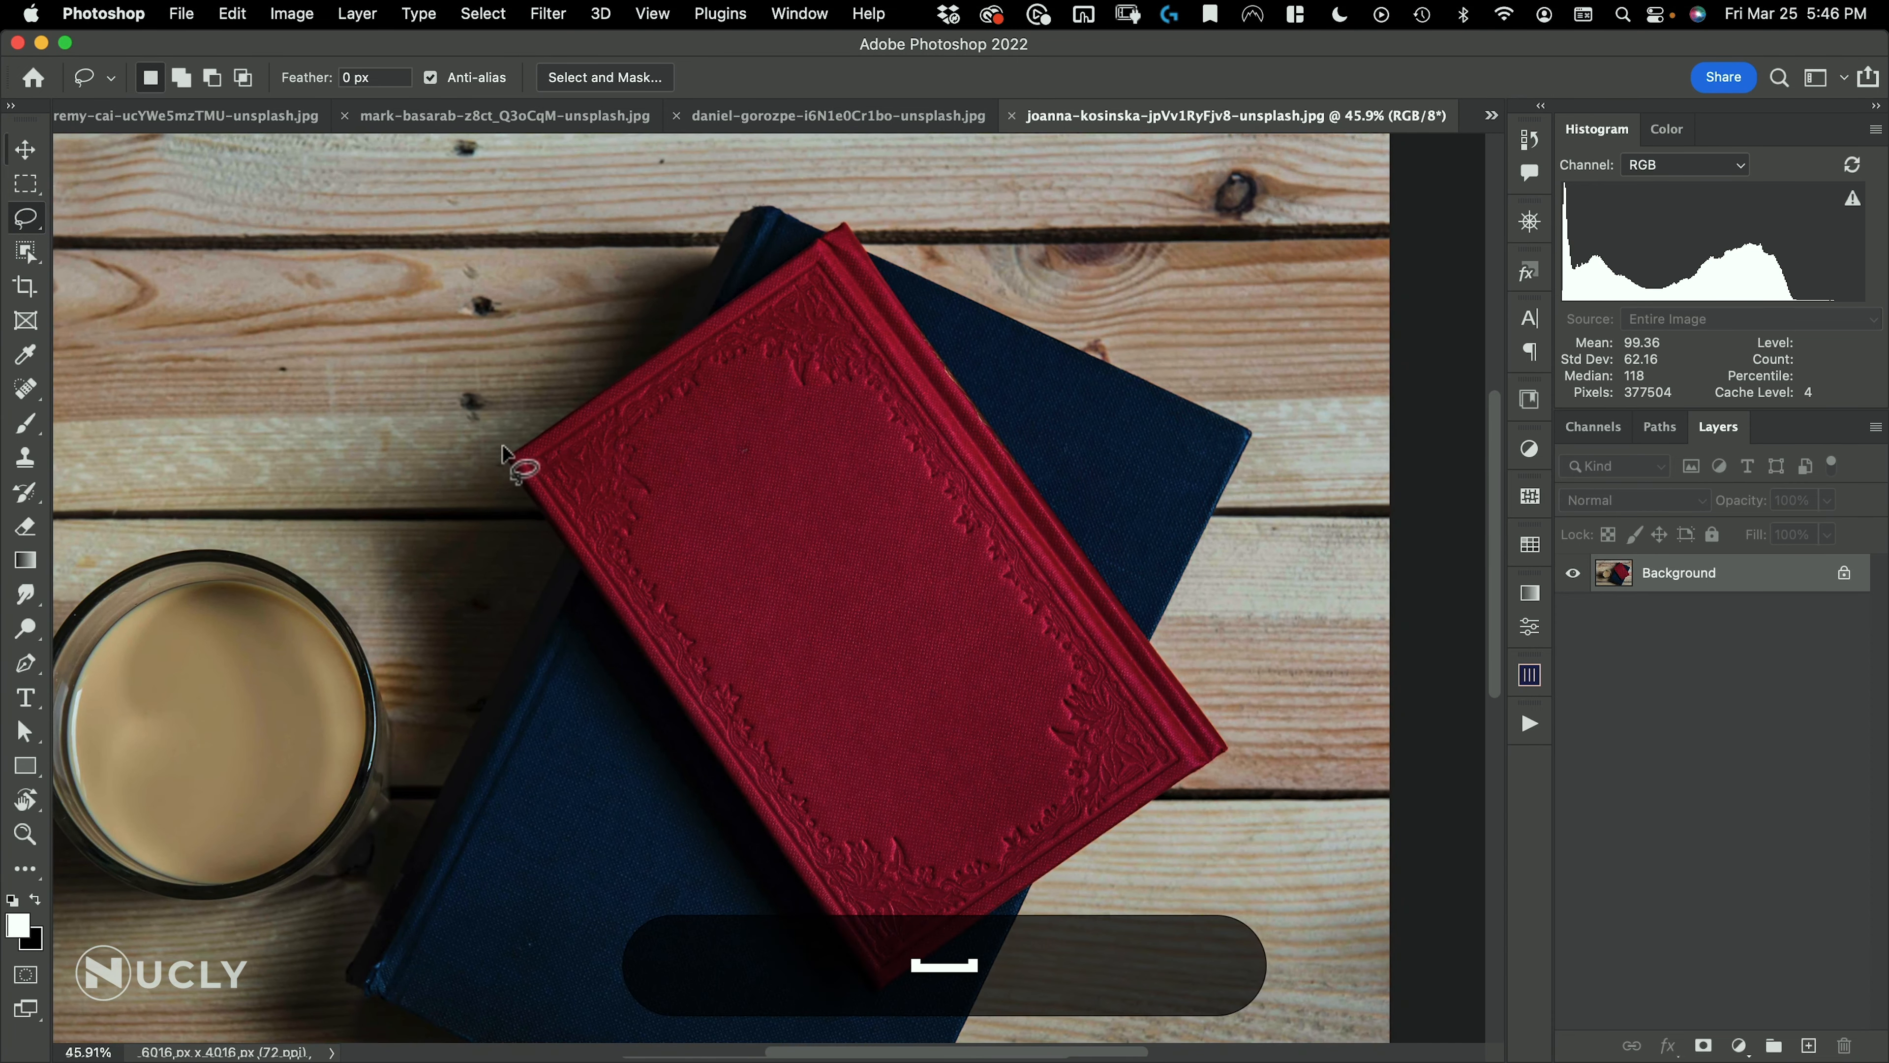
key(alt)
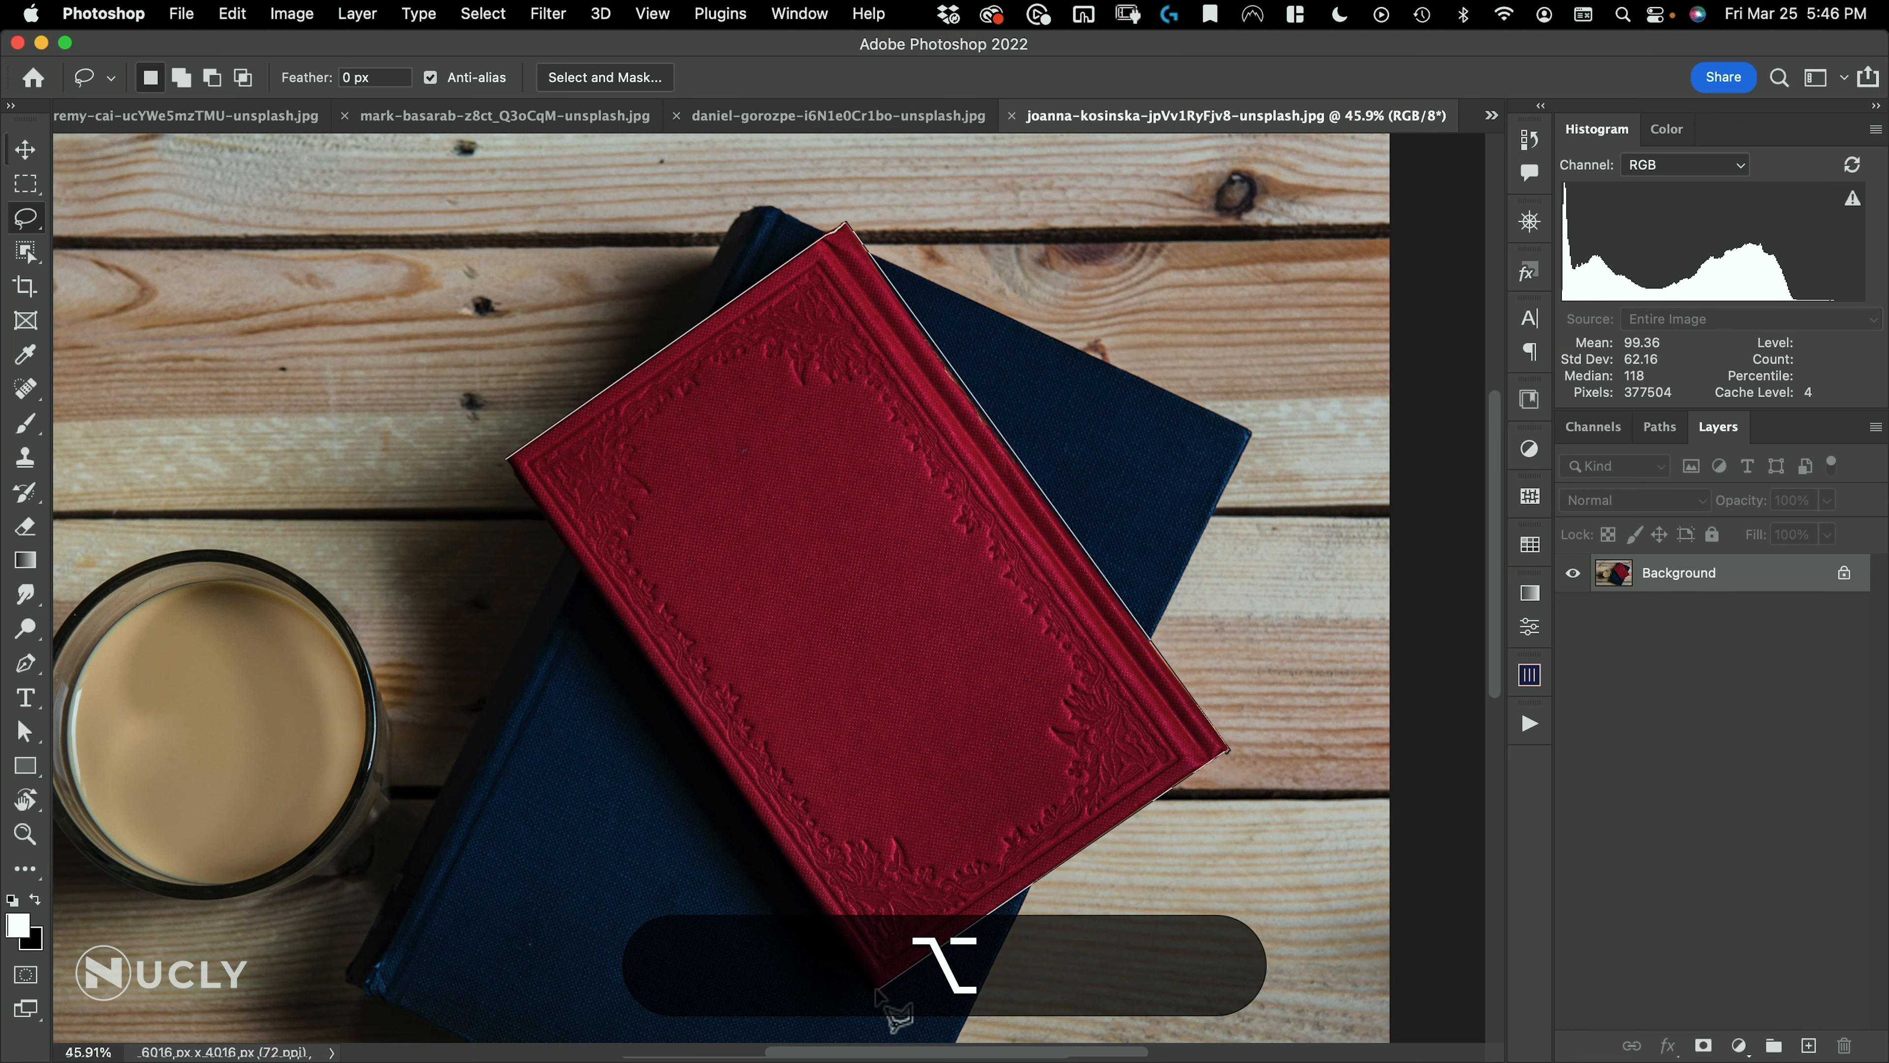
alt+click(507, 461)
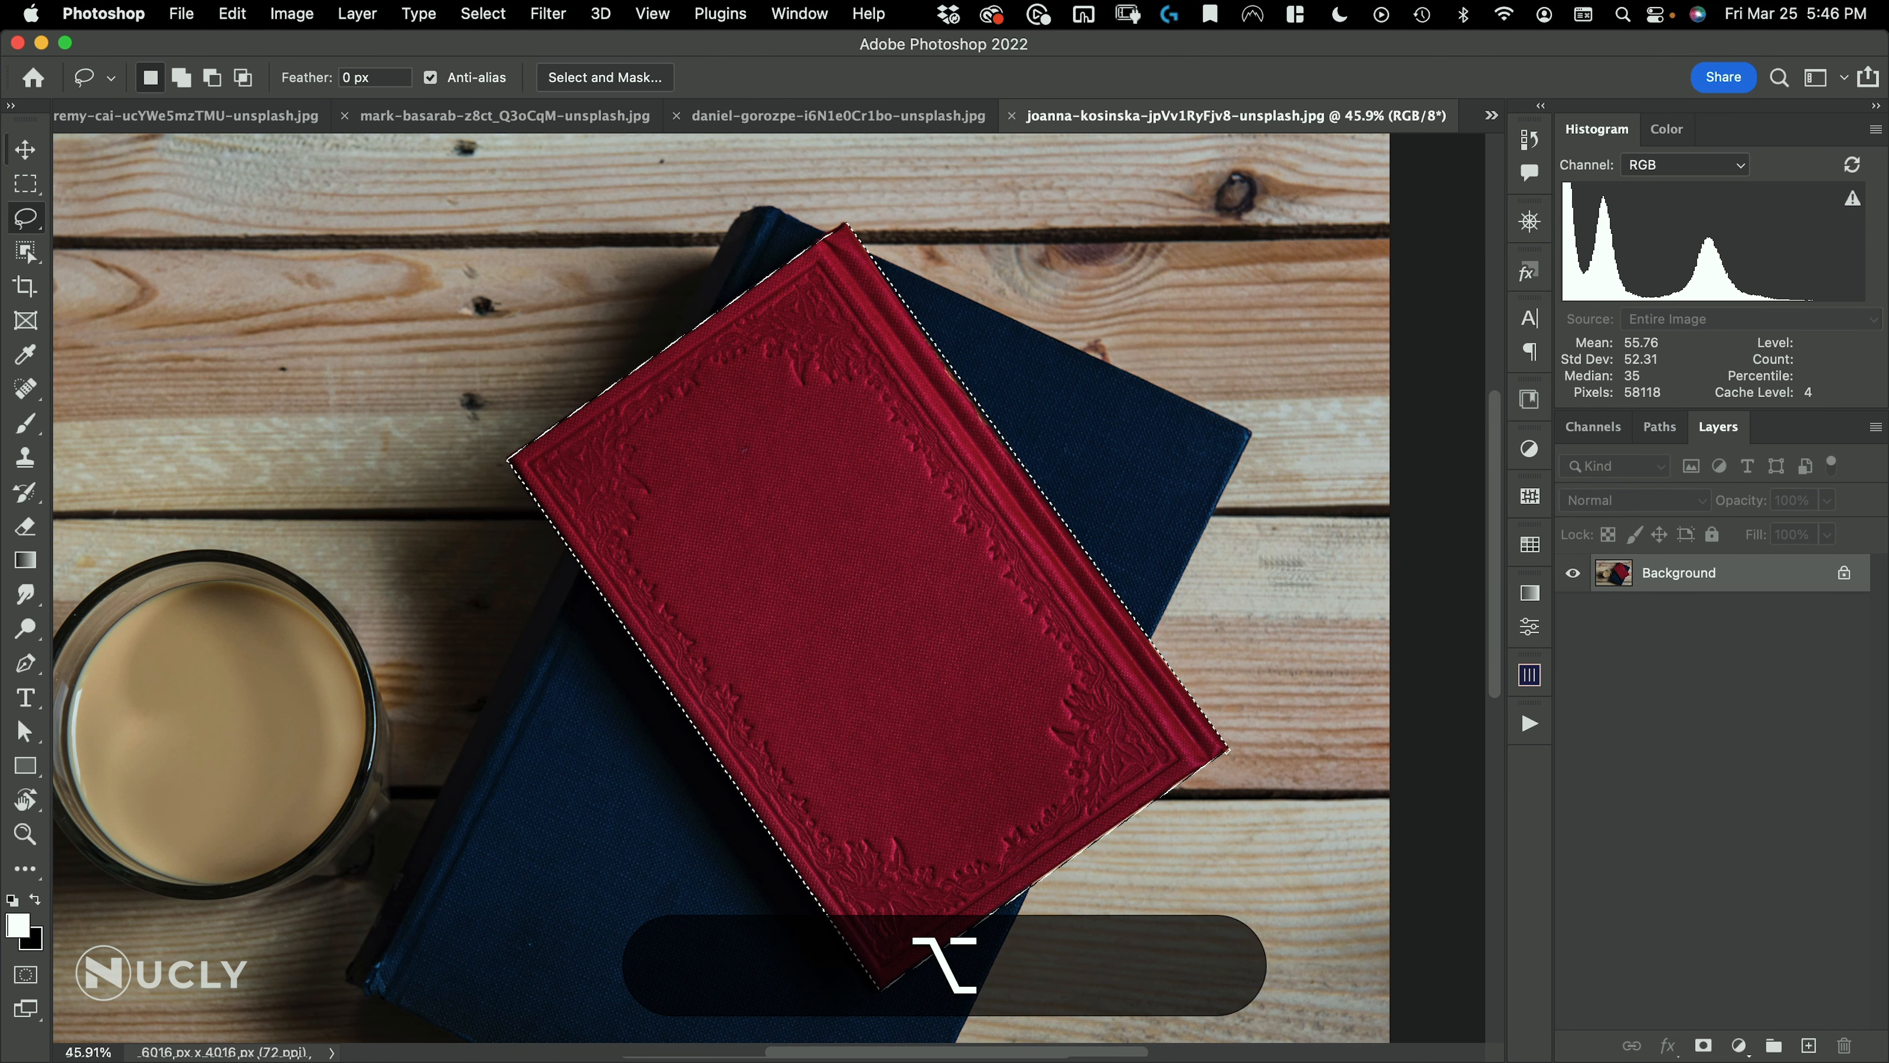
key(super+j)
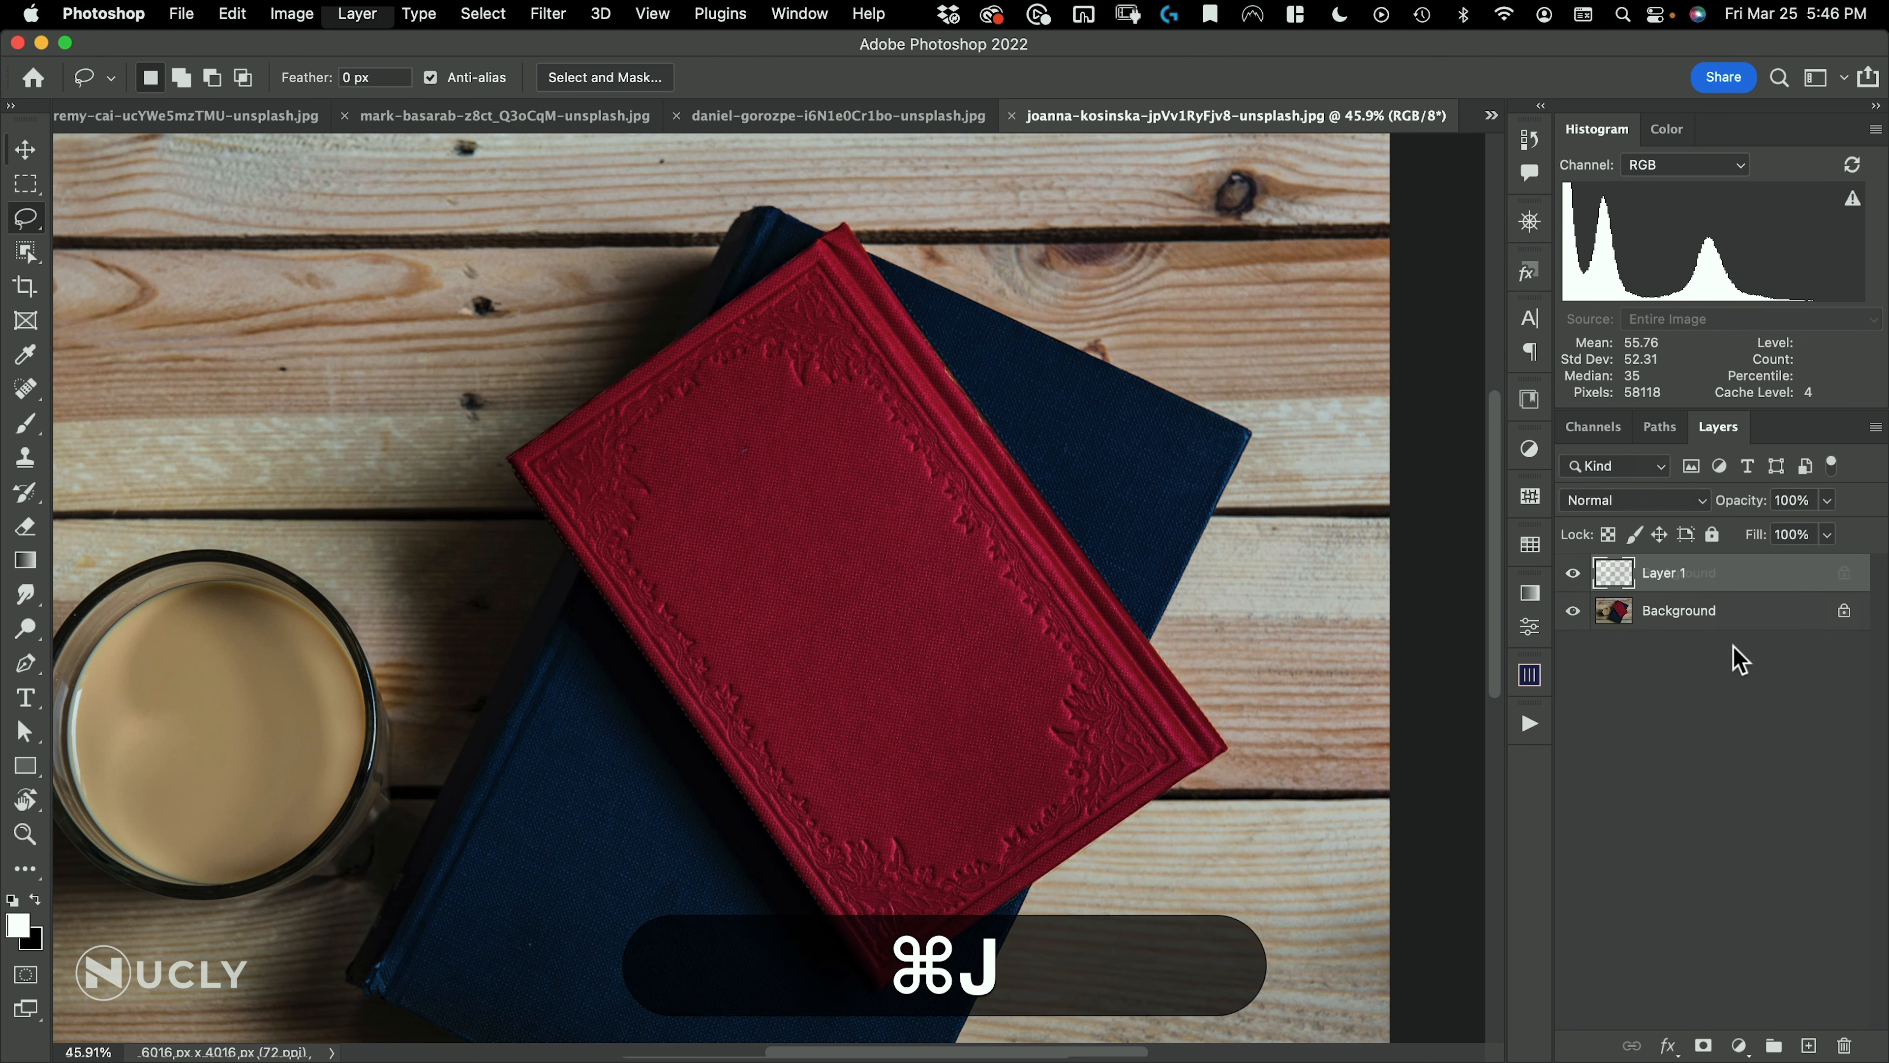
Make the Background layer active and open the Nucly Wood Textures library
drag(709, 436, 644, 519)
drag(803, 530, 1044, 549)
click(1642, 610)
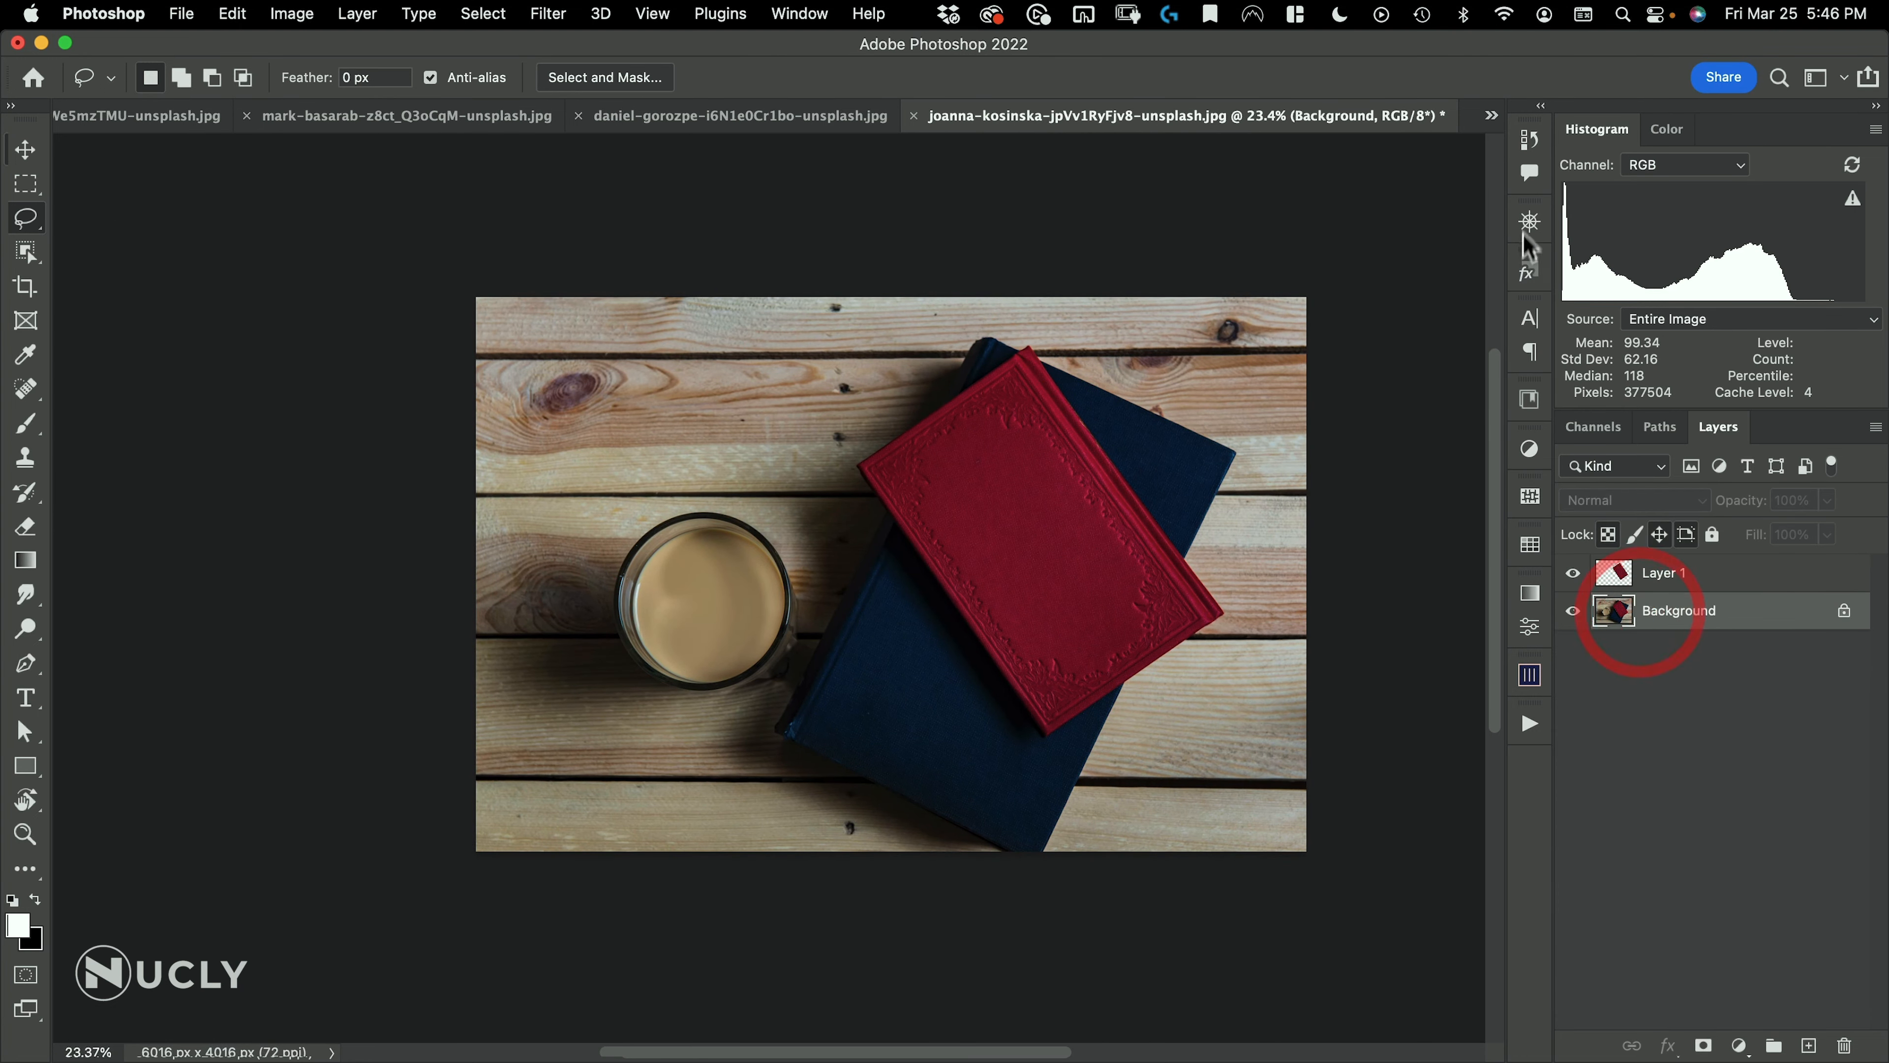
click(1527, 402)
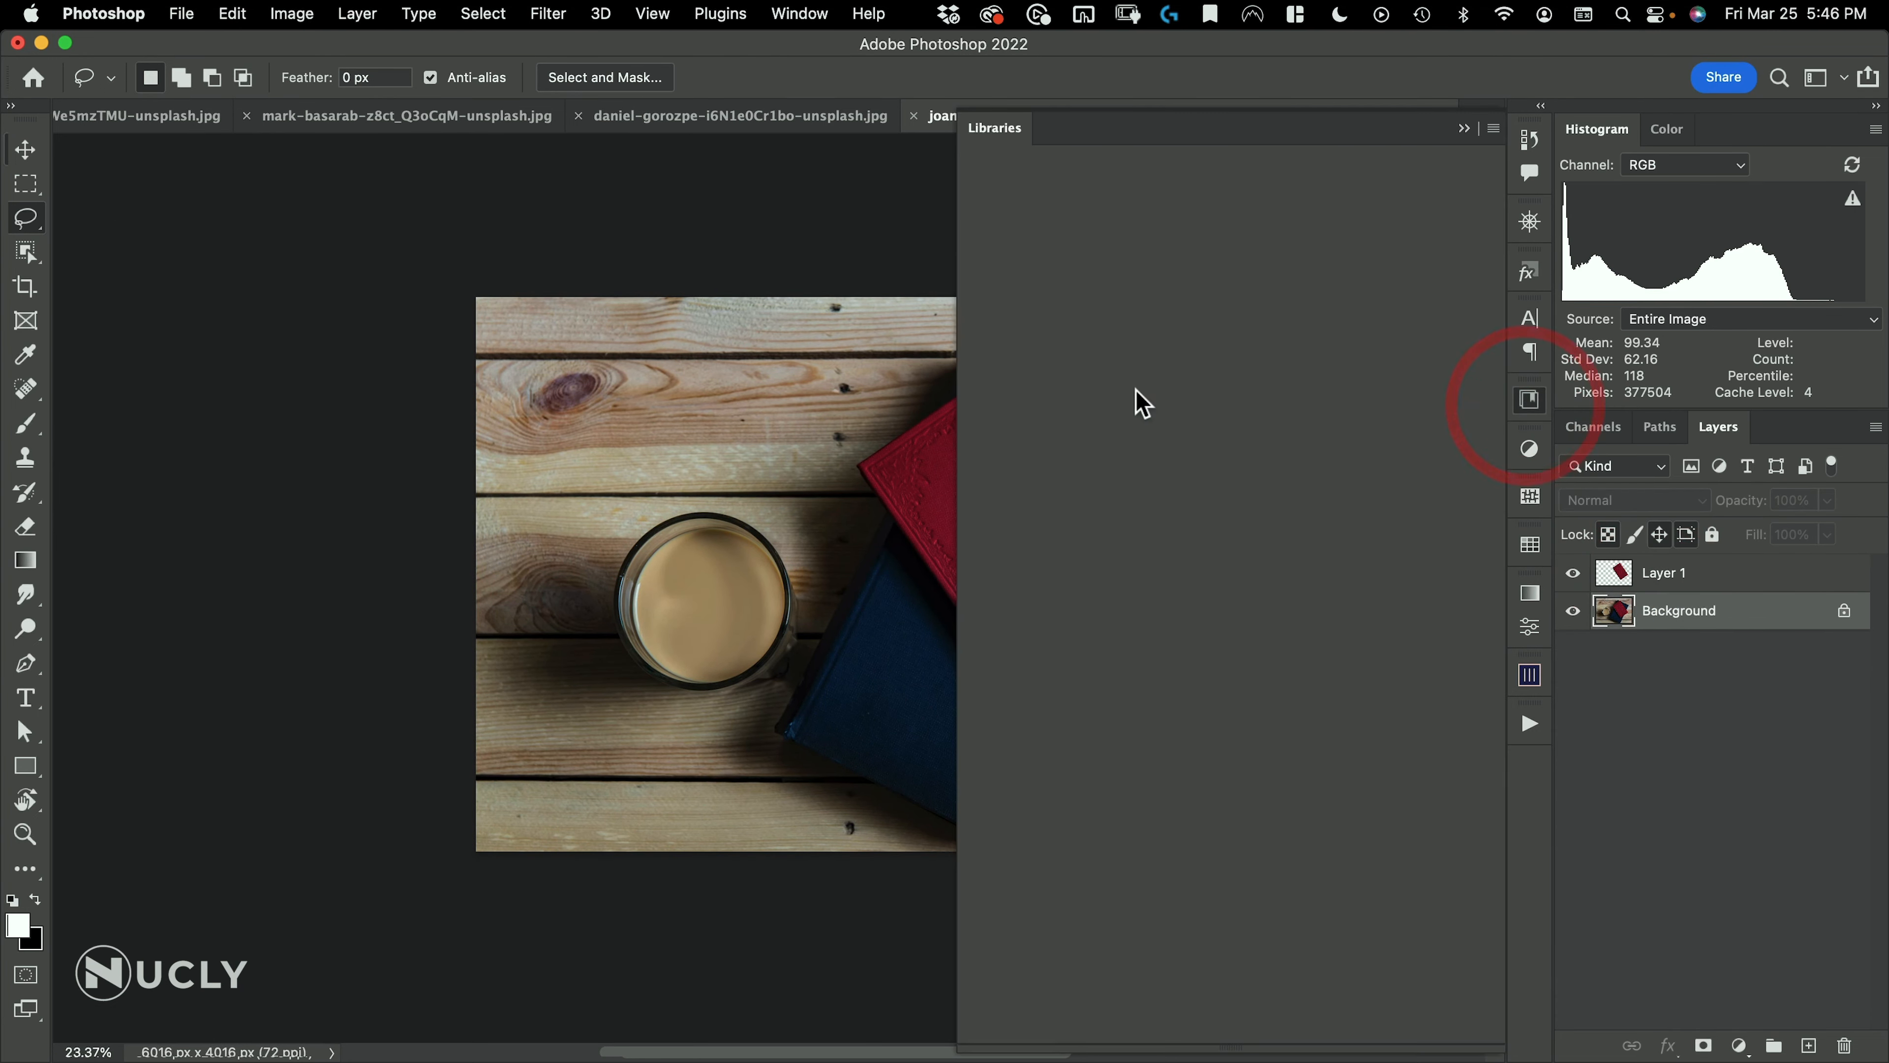
click(1534, 397)
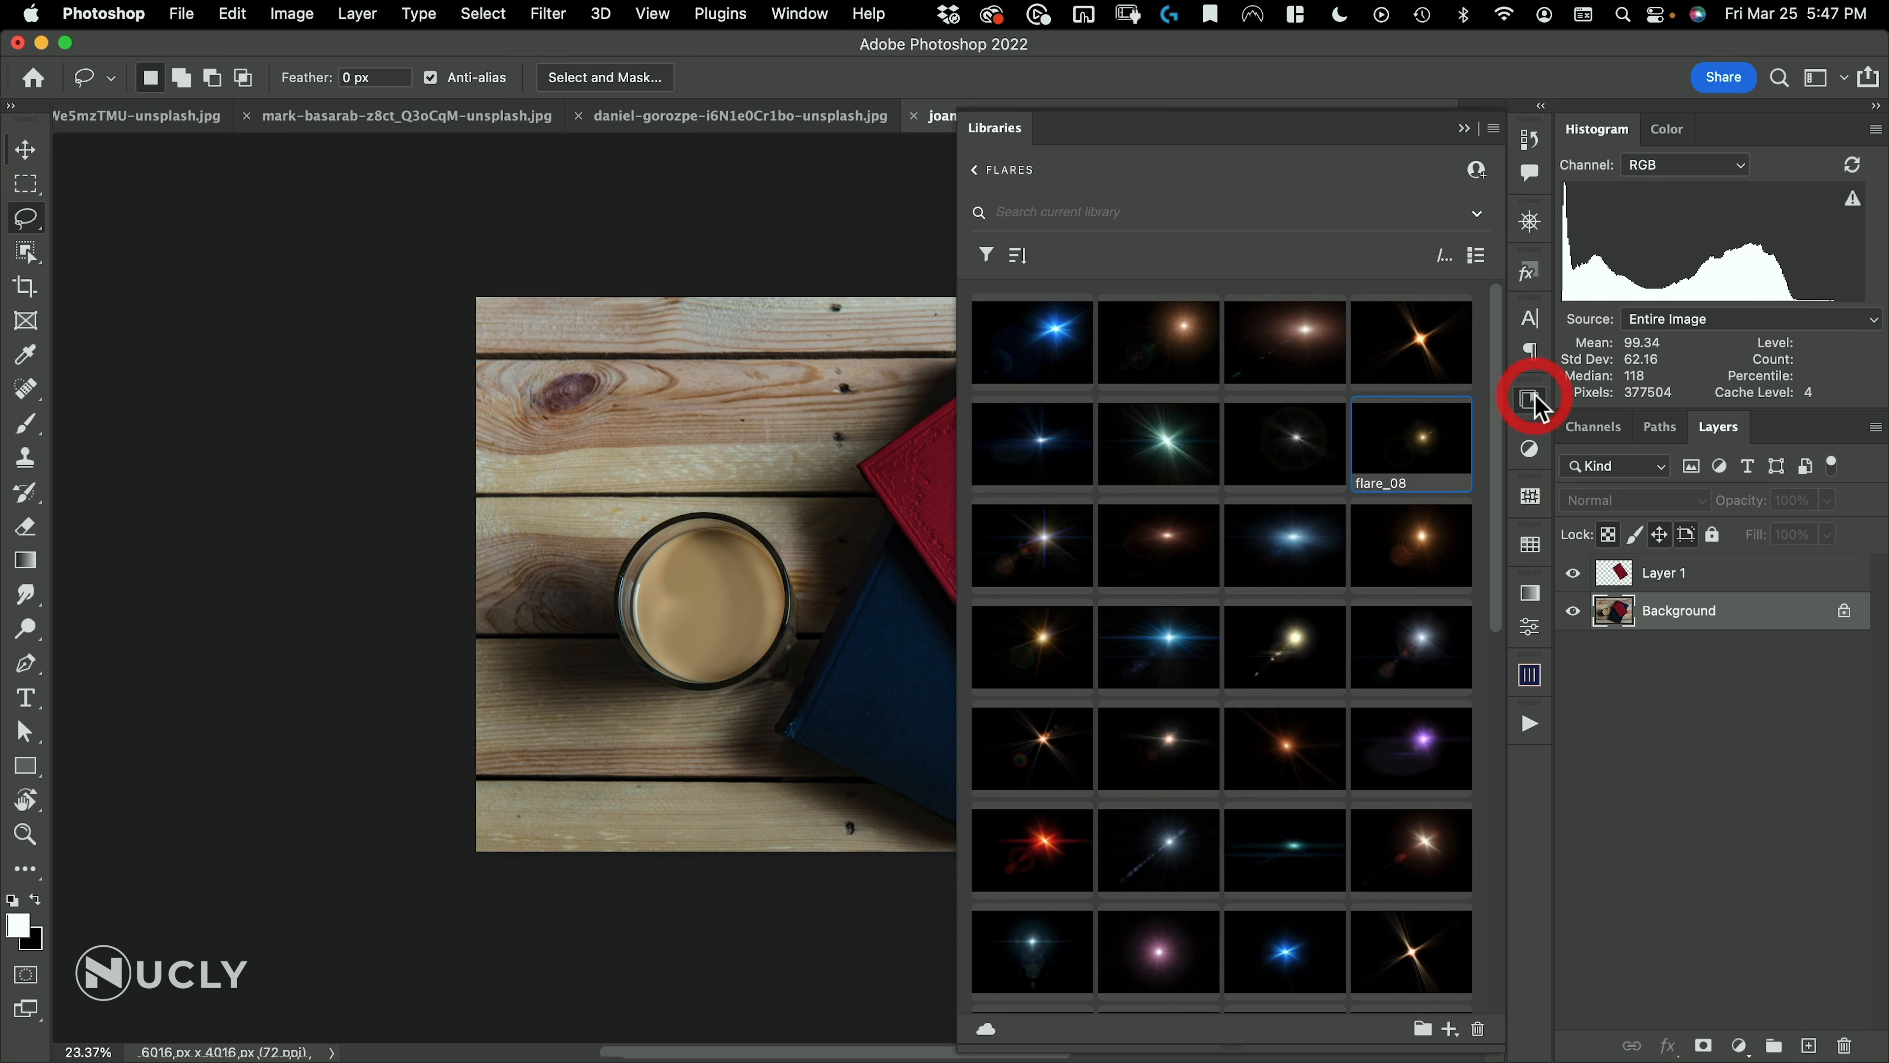
click(976, 173)
scroll(1131, 675, down, 10)
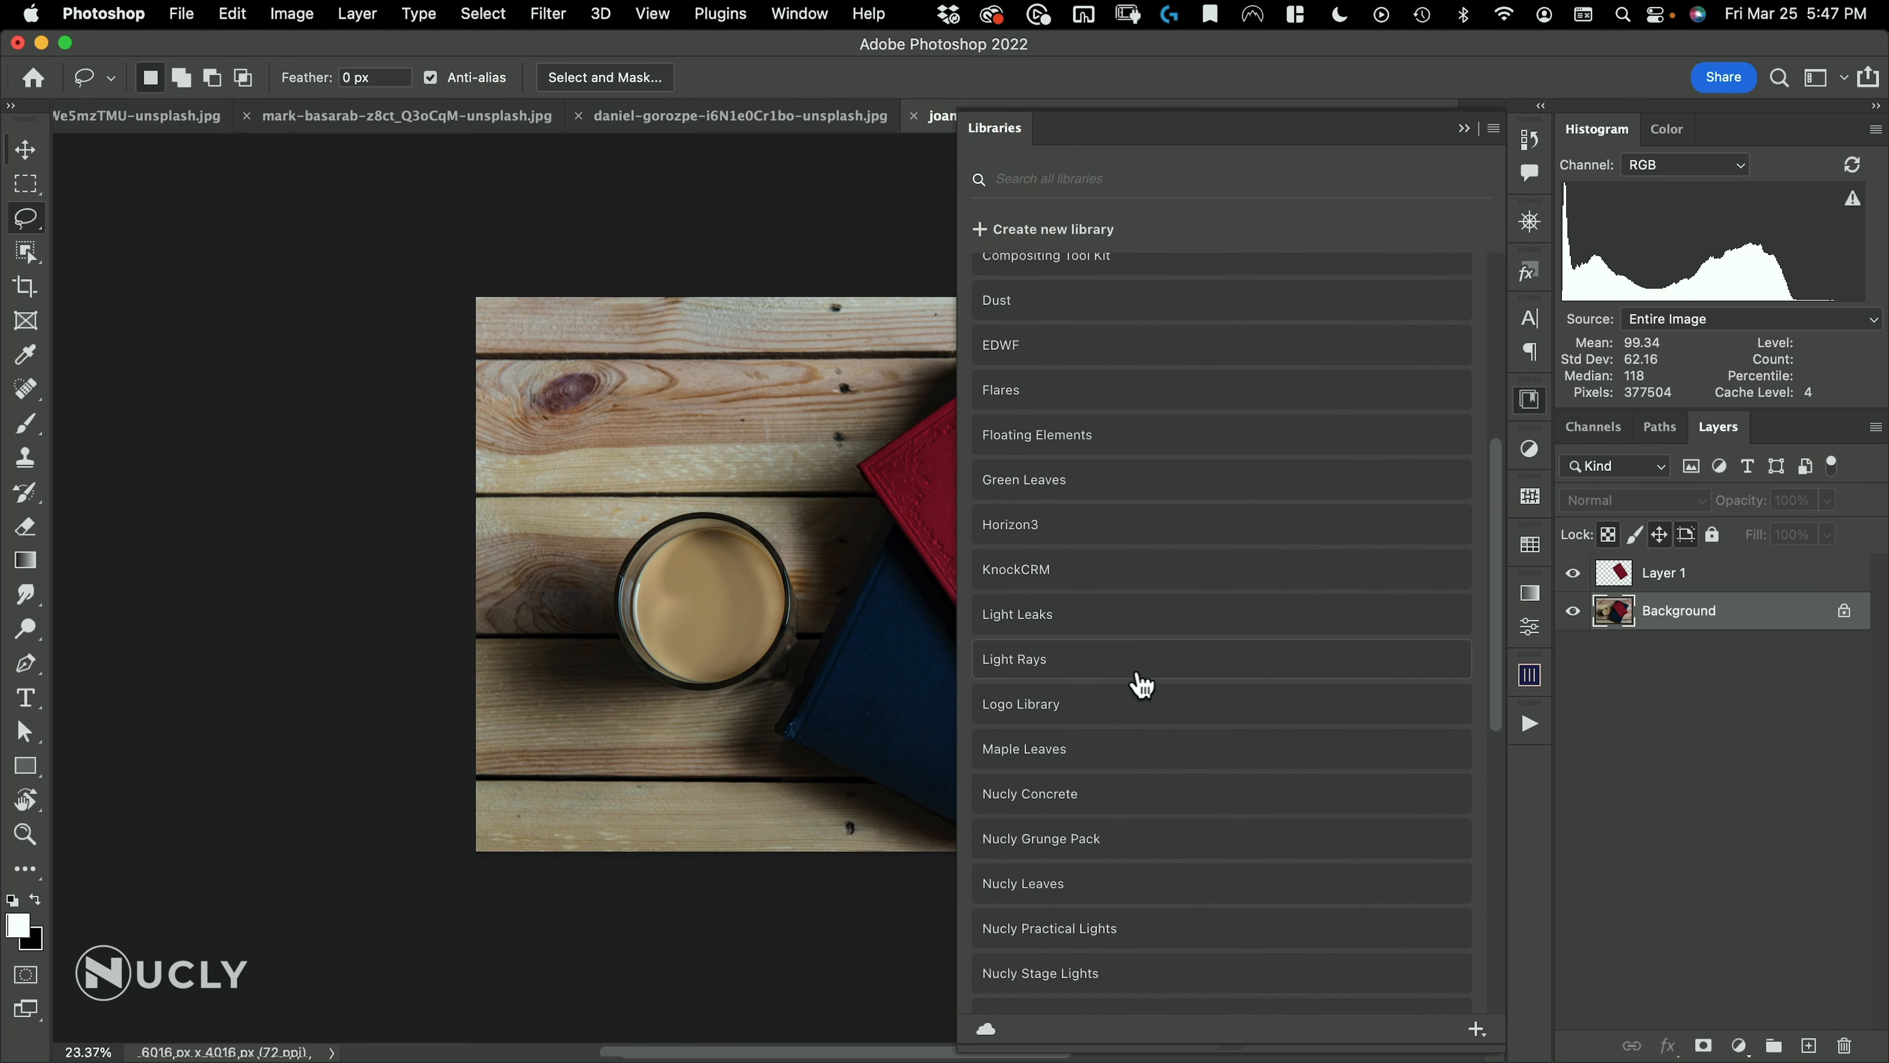
click(1085, 840)
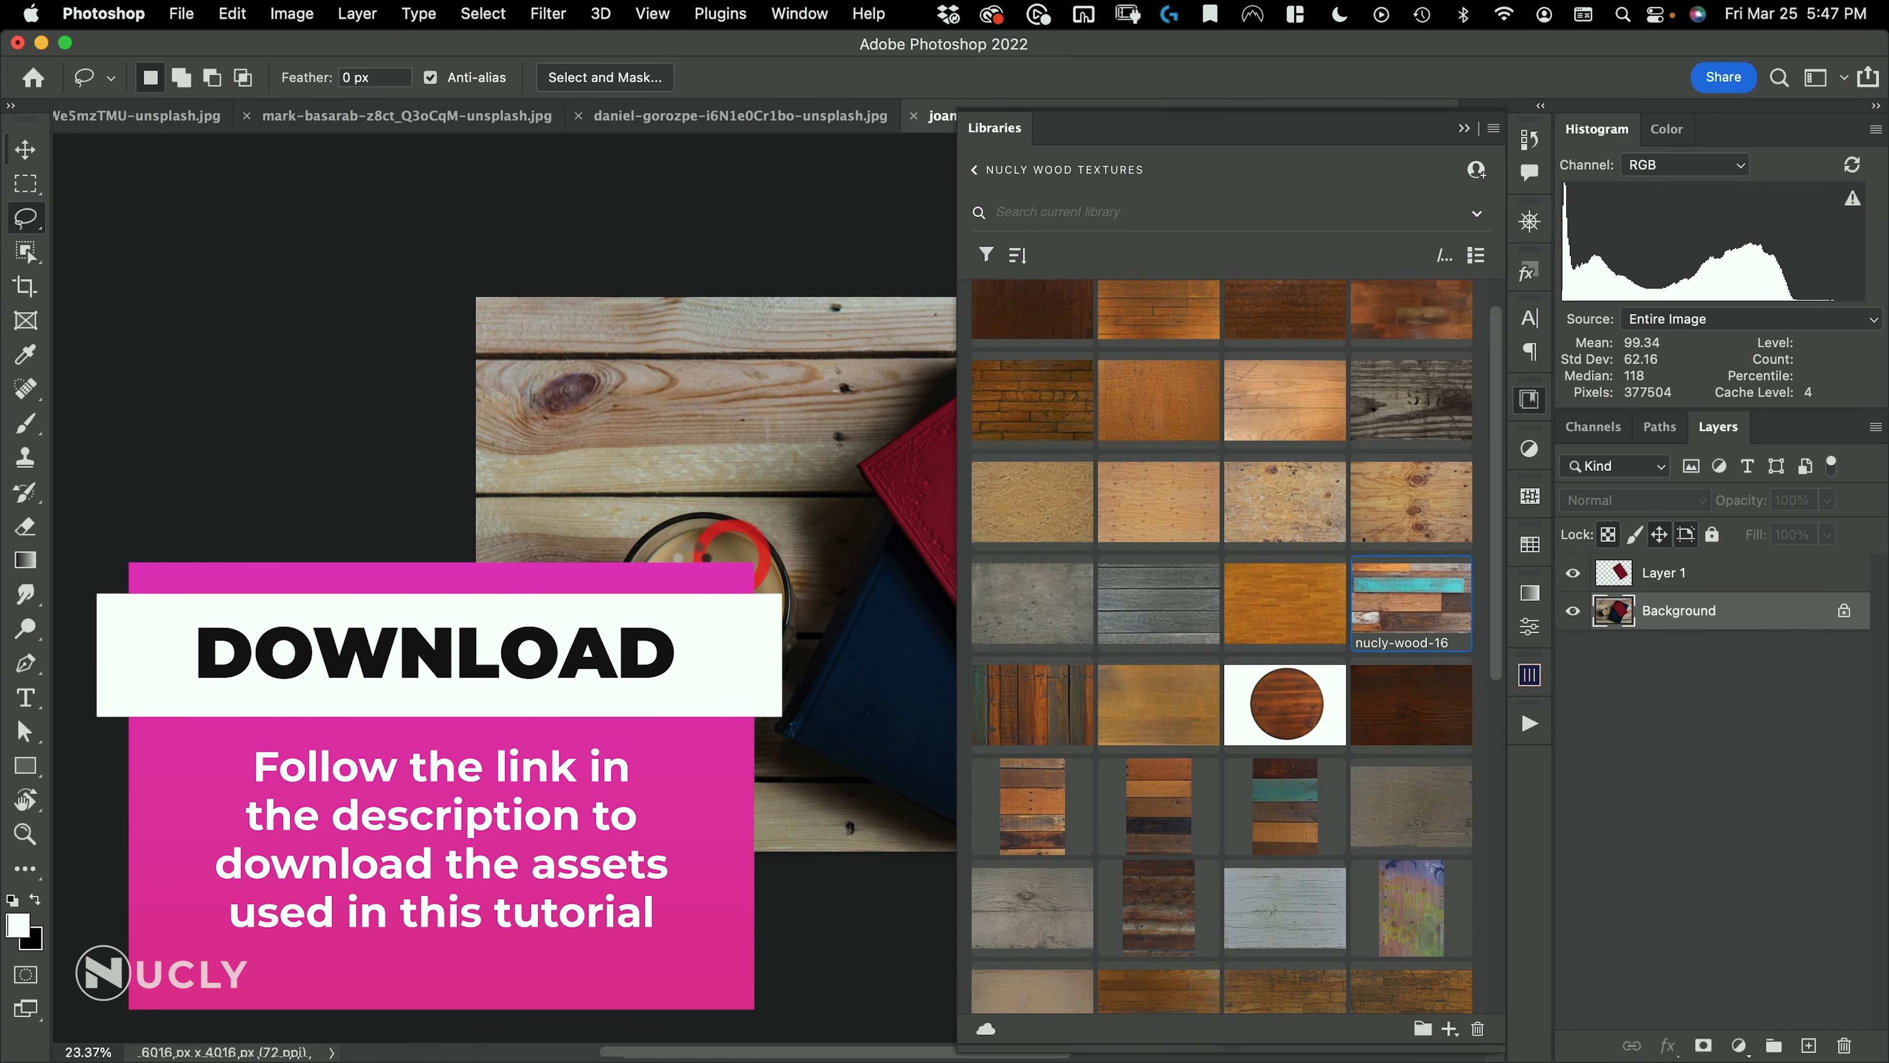
Place the nucly-wood-16 texture above the Background layer and enlarge it to cover the whole canvas
drag(1411, 602, 669, 484)
drag(755, 326, 759, 286)
drag(757, 819, 758, 844)
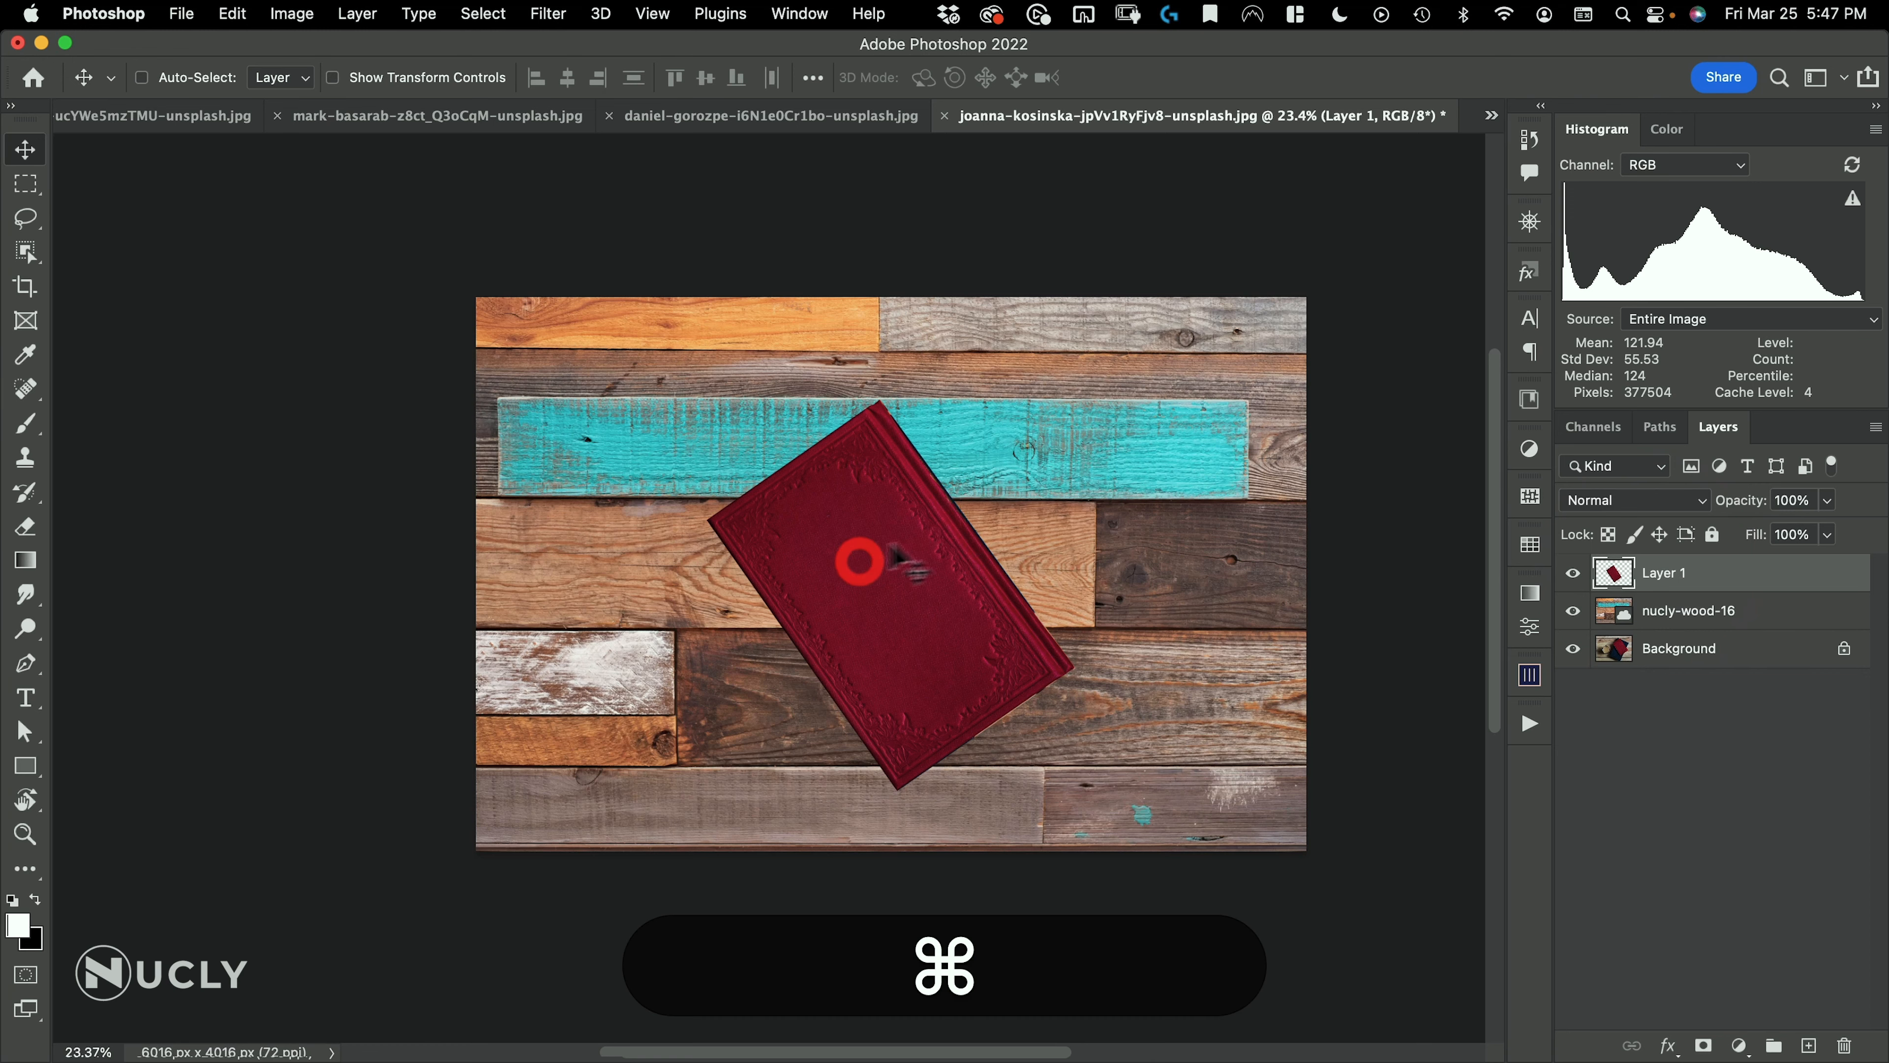
Rotate the red book on Layer 1 upright with Free Transform and position it near the middle of the planks
key(super+t)
drag(1138, 499, 648, 558)
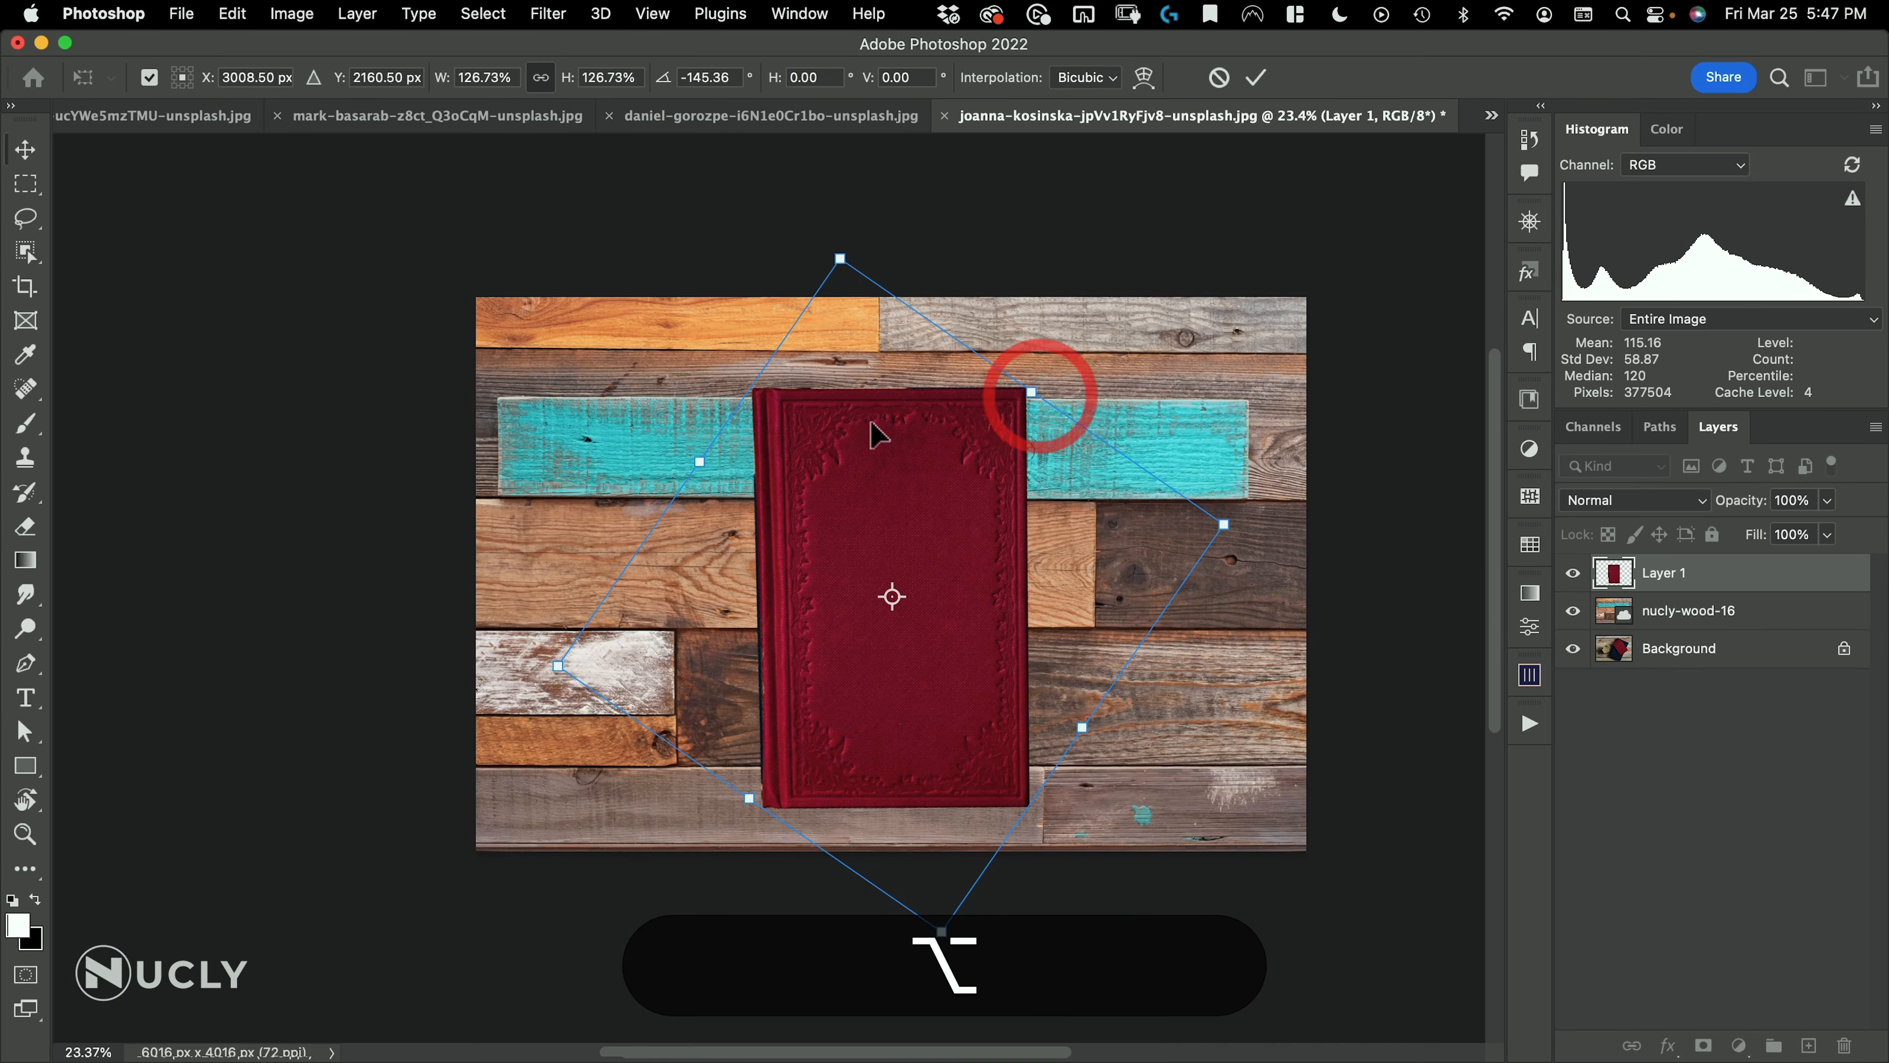
key(alt+super+t)
alt+shift+super+drag(764, 388, 750, 388)
double_click(826, 422)
drag(924, 507, 918, 483)
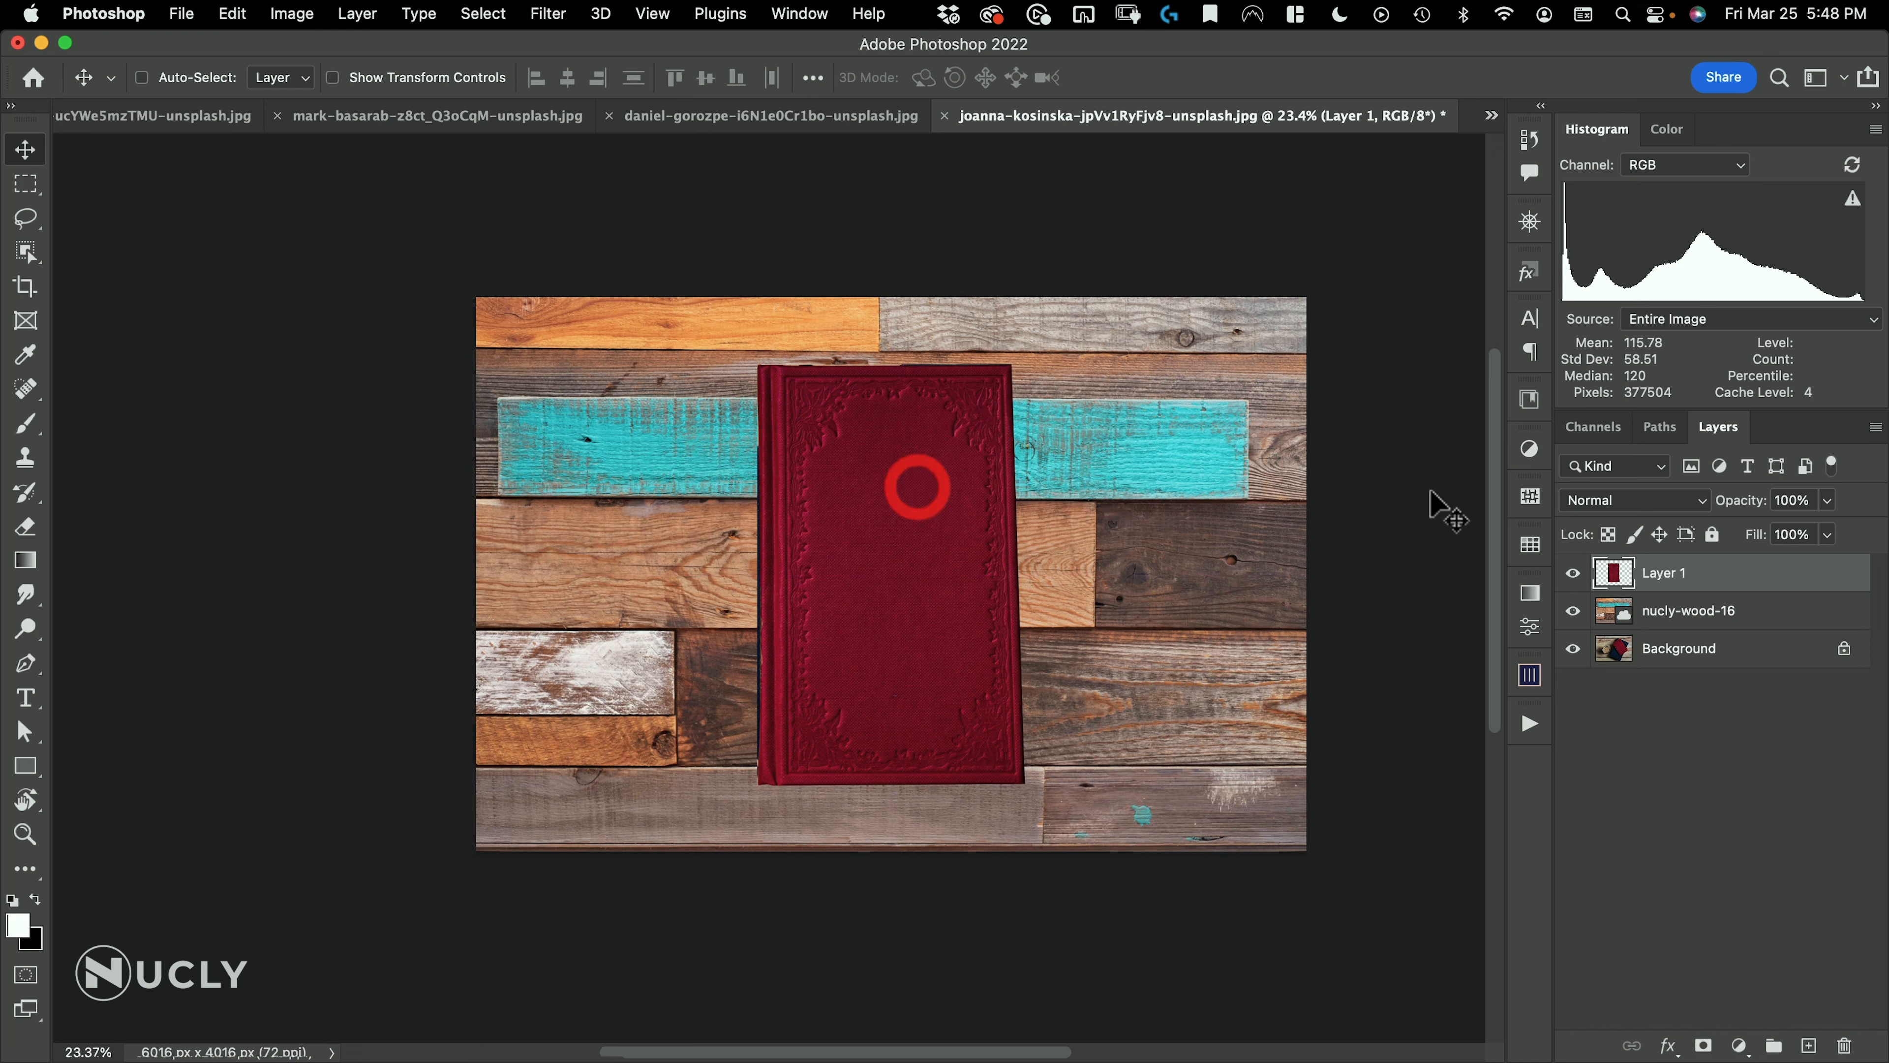
Try a black shape of the book's outline on a new layer beneath it, offset down-left as a shadow, and delete that layer
super+click(1614, 572)
click(1670, 610)
click(1808, 1043)
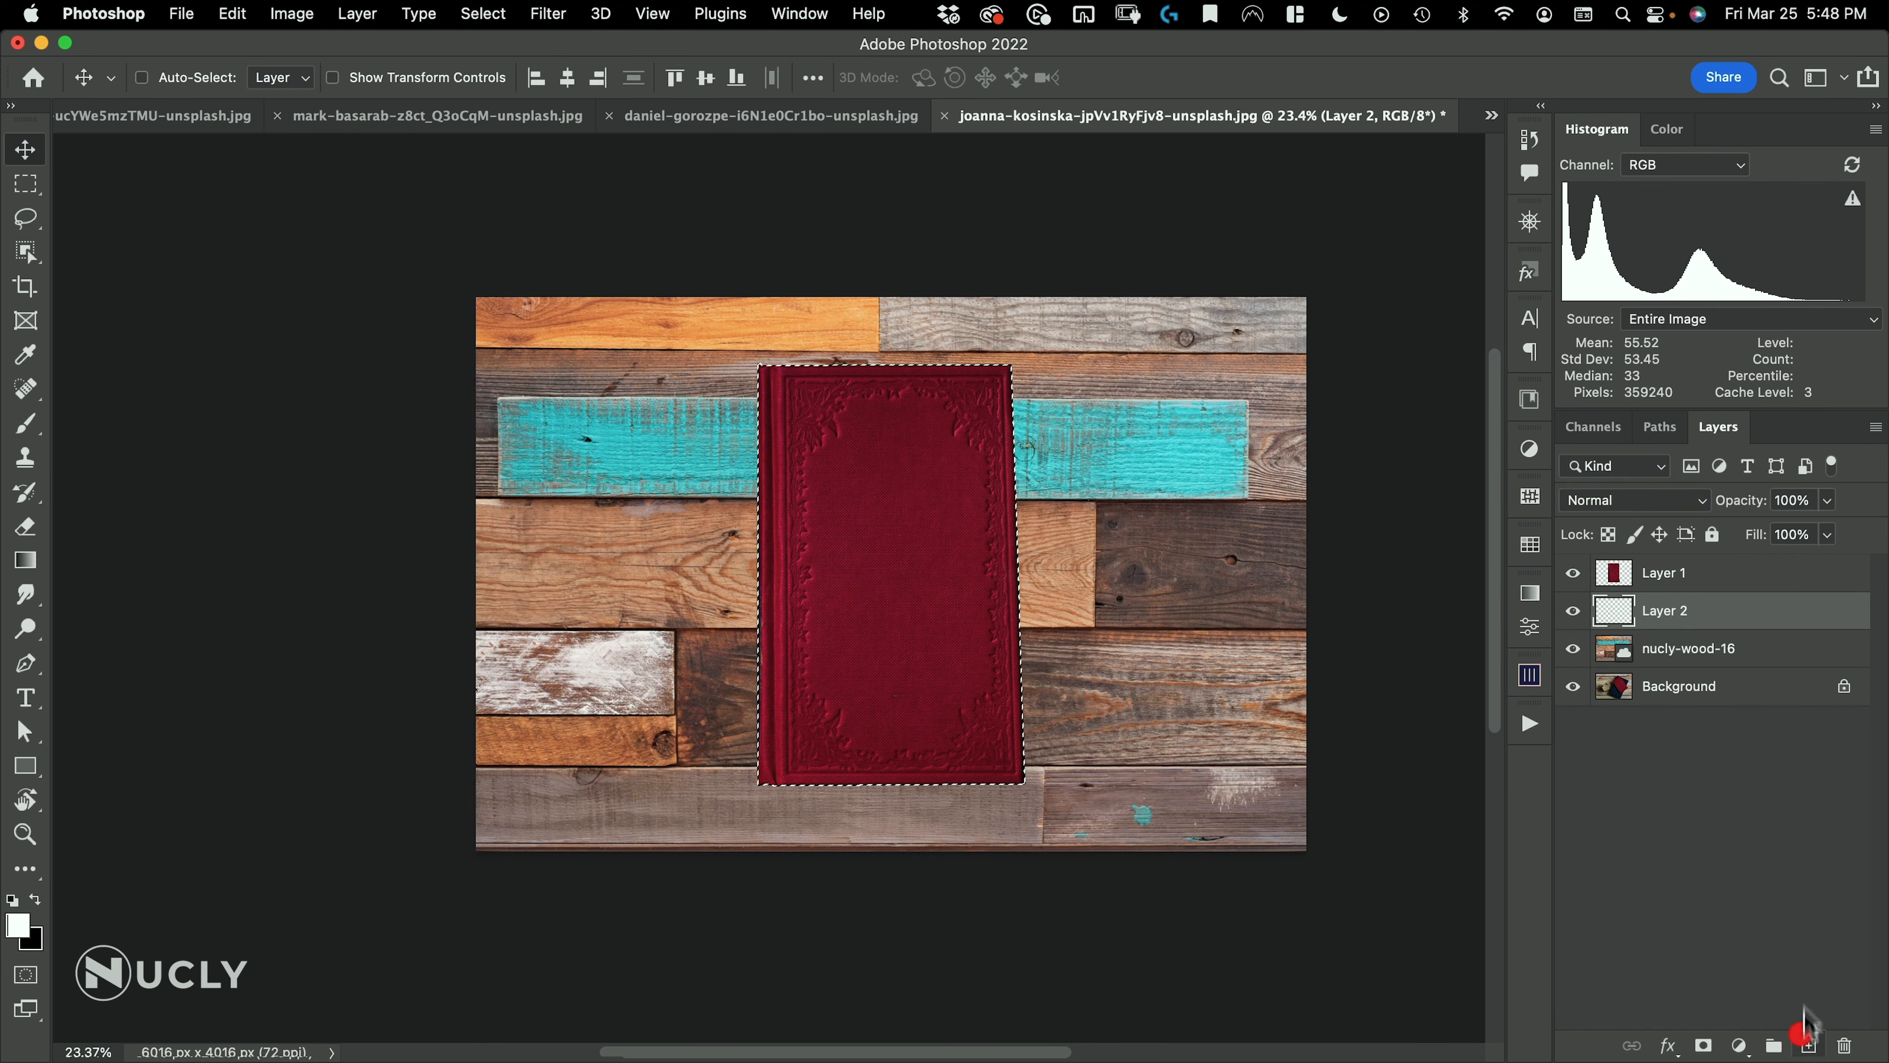
key(super+BackSpace)
key(super+d)
key(super+v)
drag(935, 546, 894, 548)
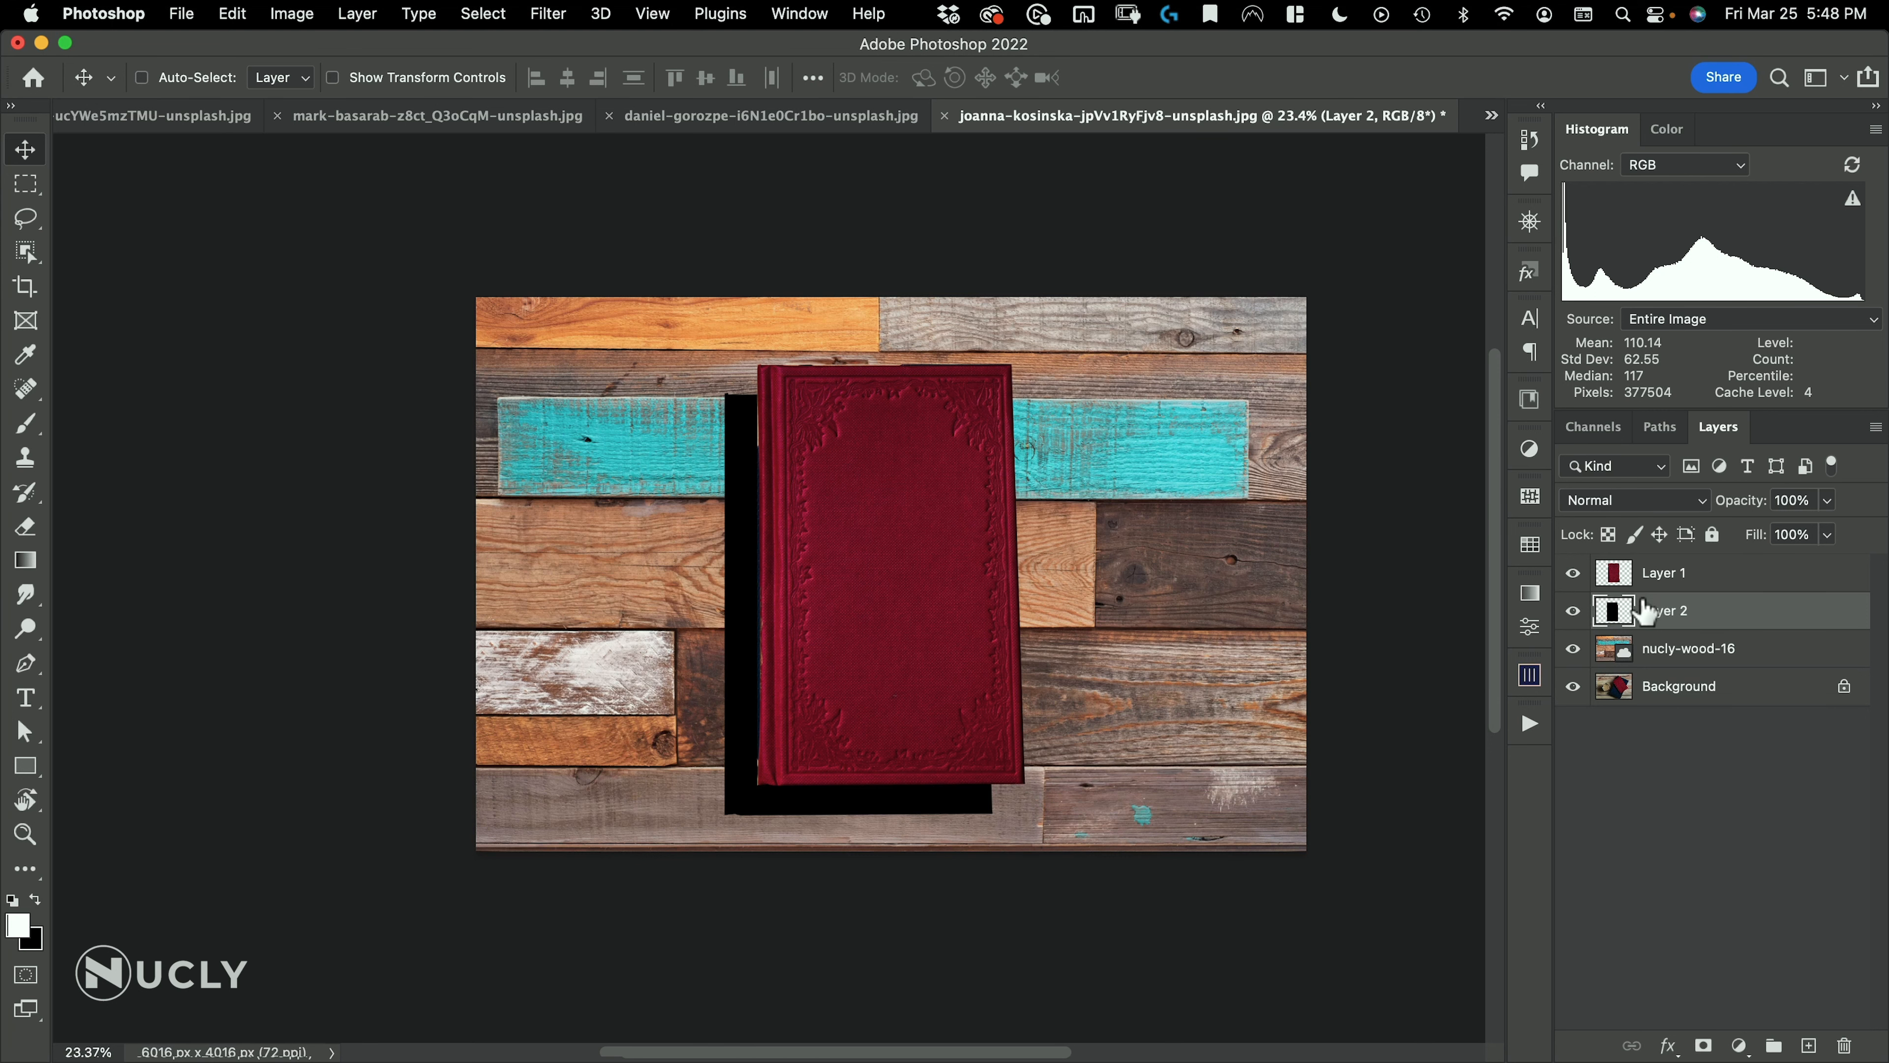
key(Delete)
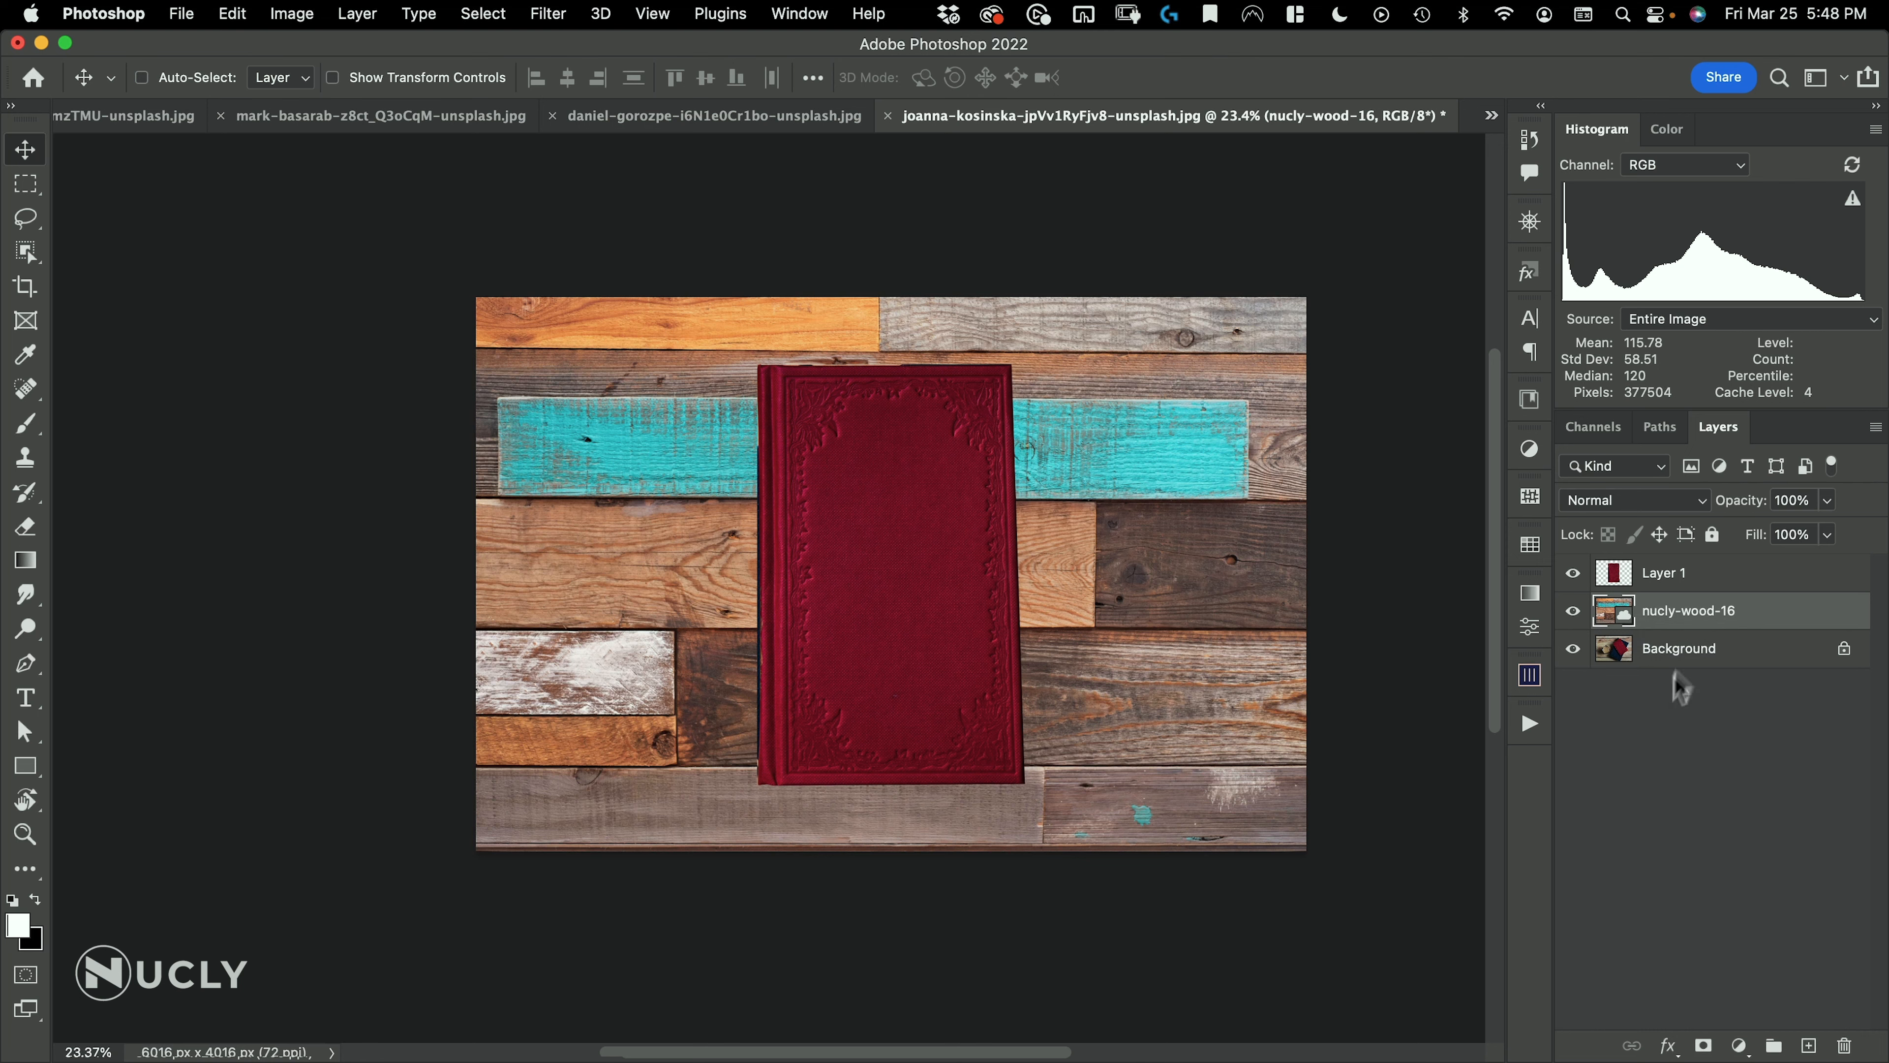
Fill the book's outline with black on a new layer directly above nucly-wood-16, deselect, and name the layer shadow
click(1616, 588)
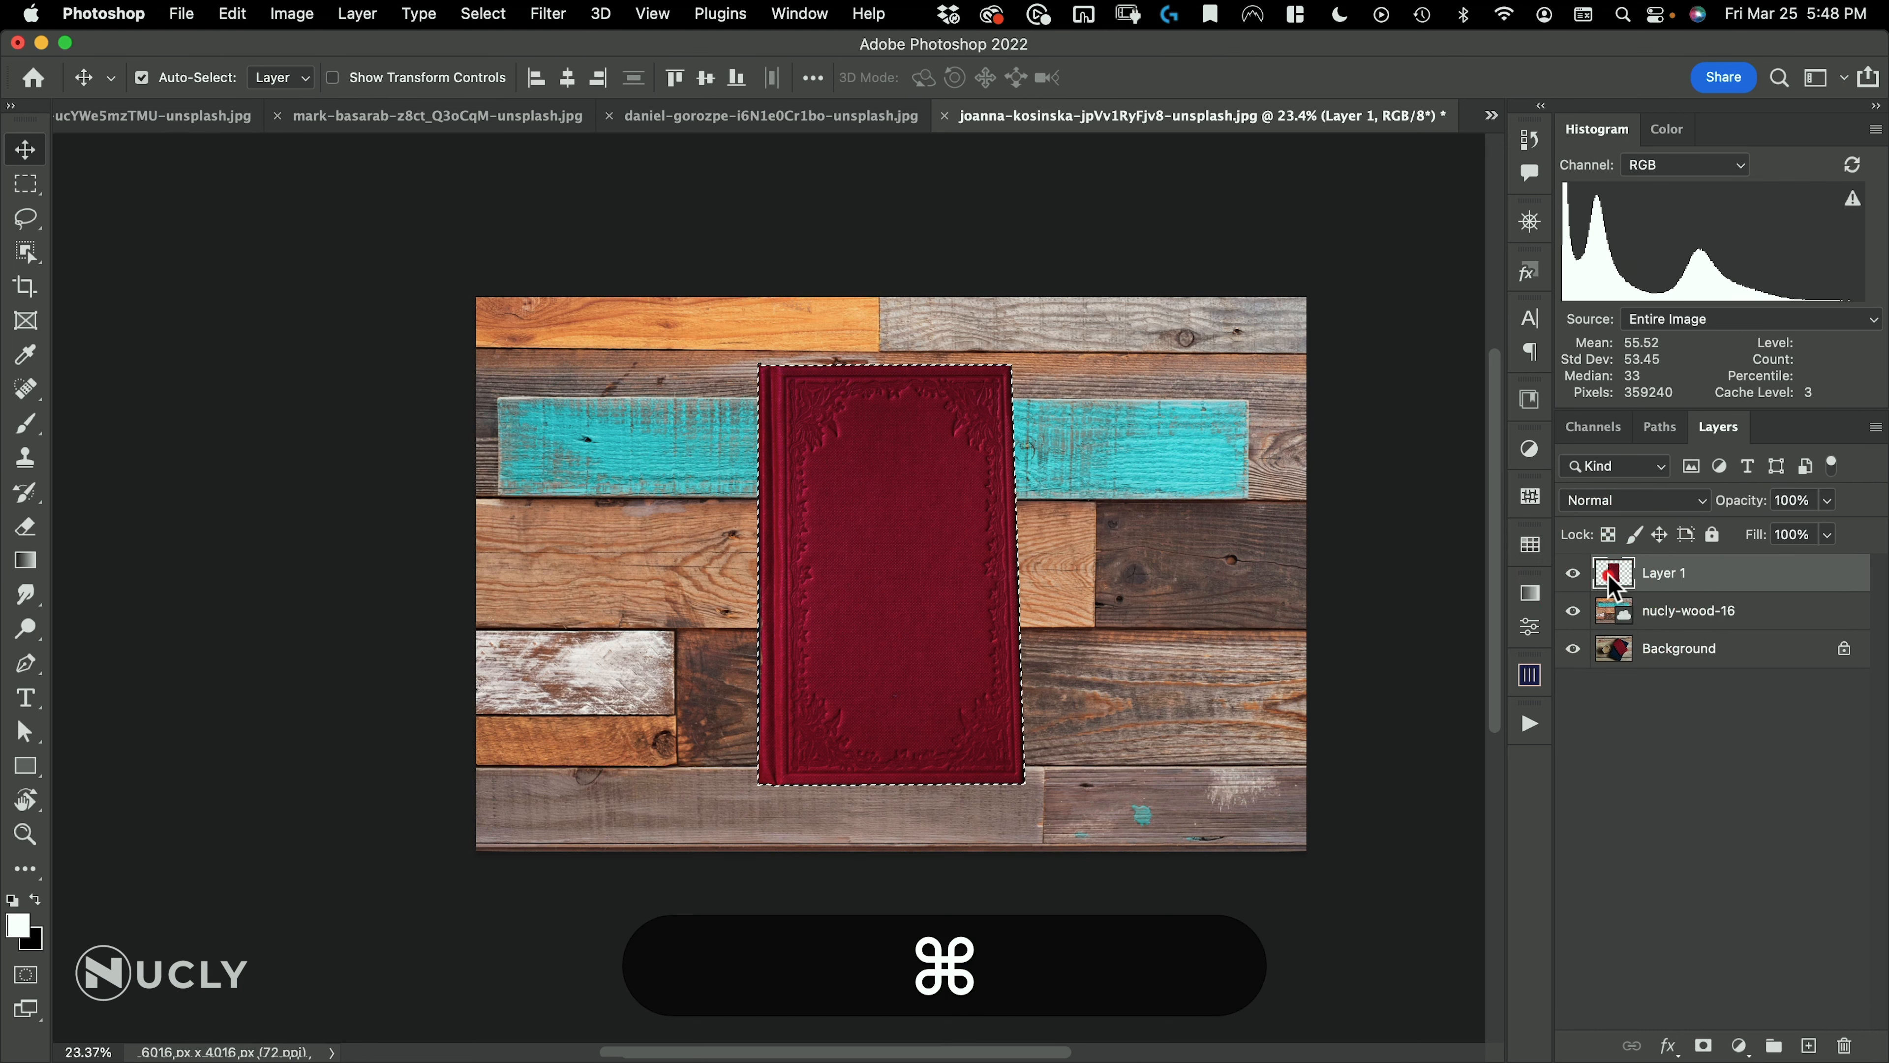
super+click(1613, 584)
click(1674, 610)
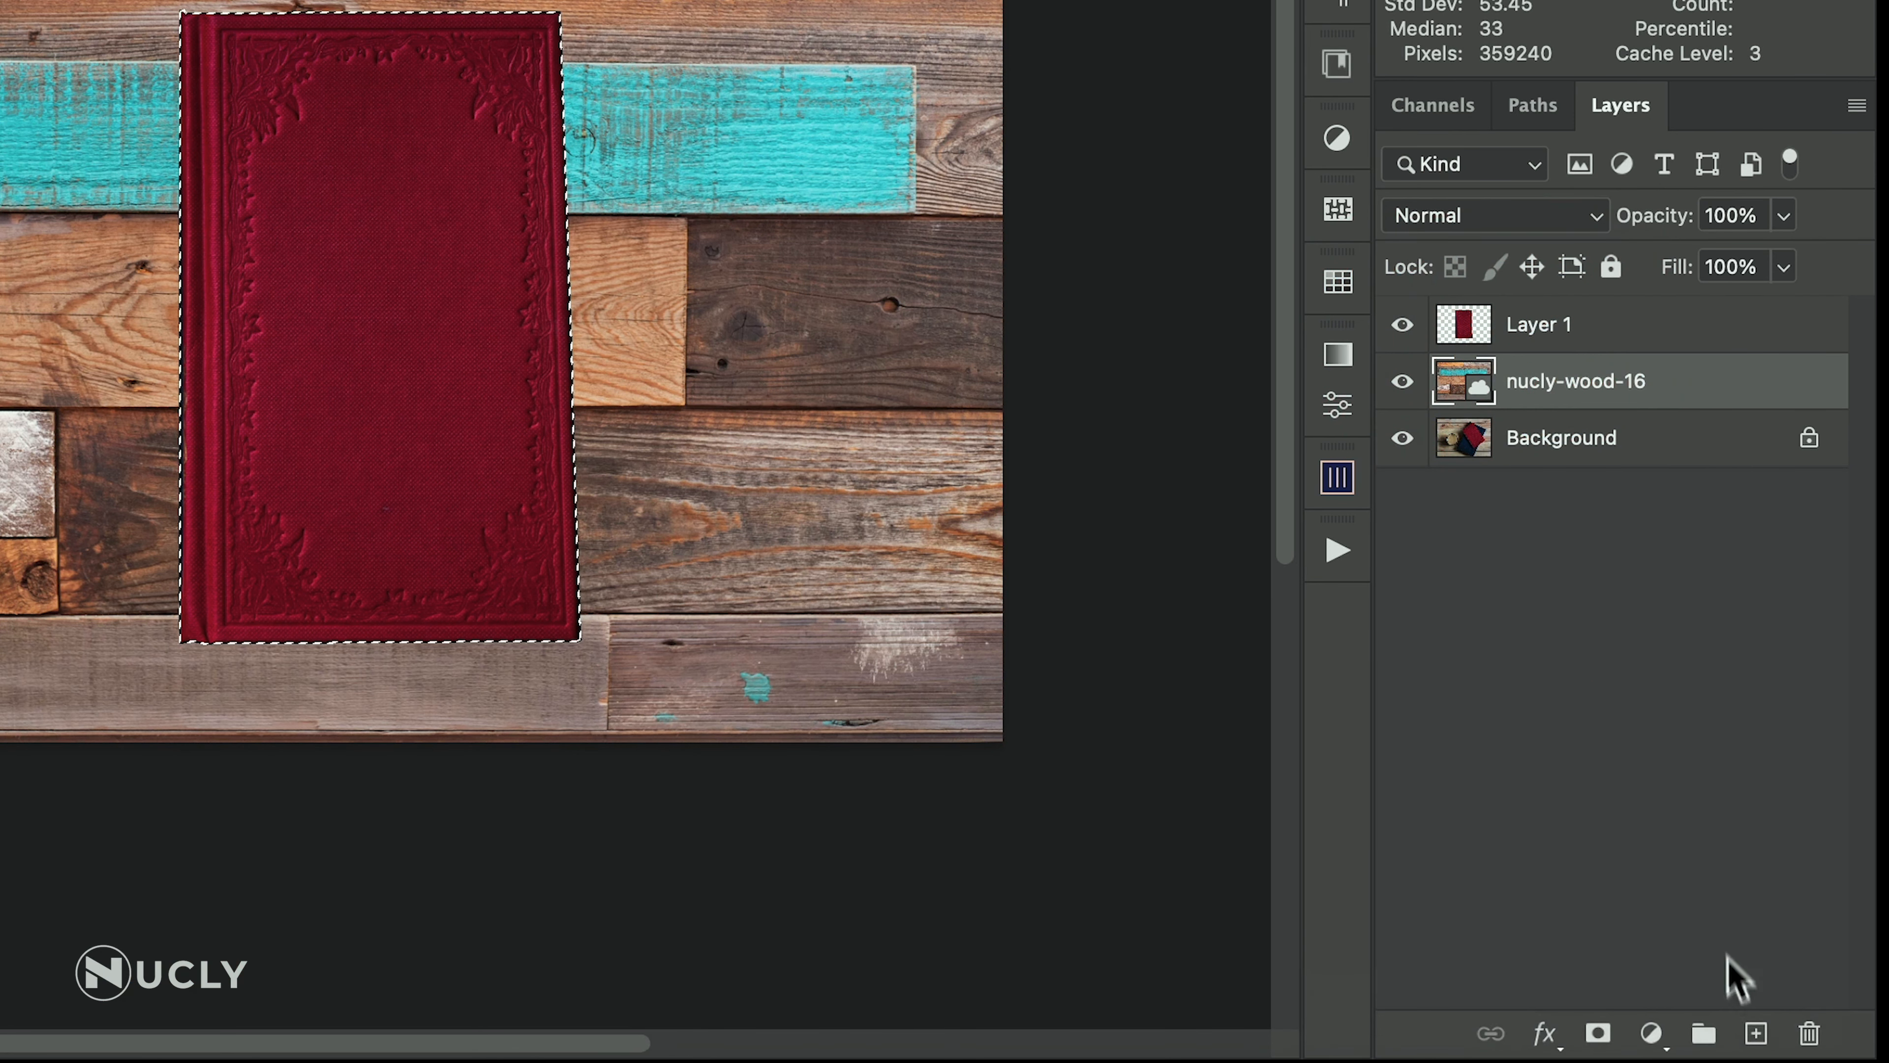
click(1756, 1033)
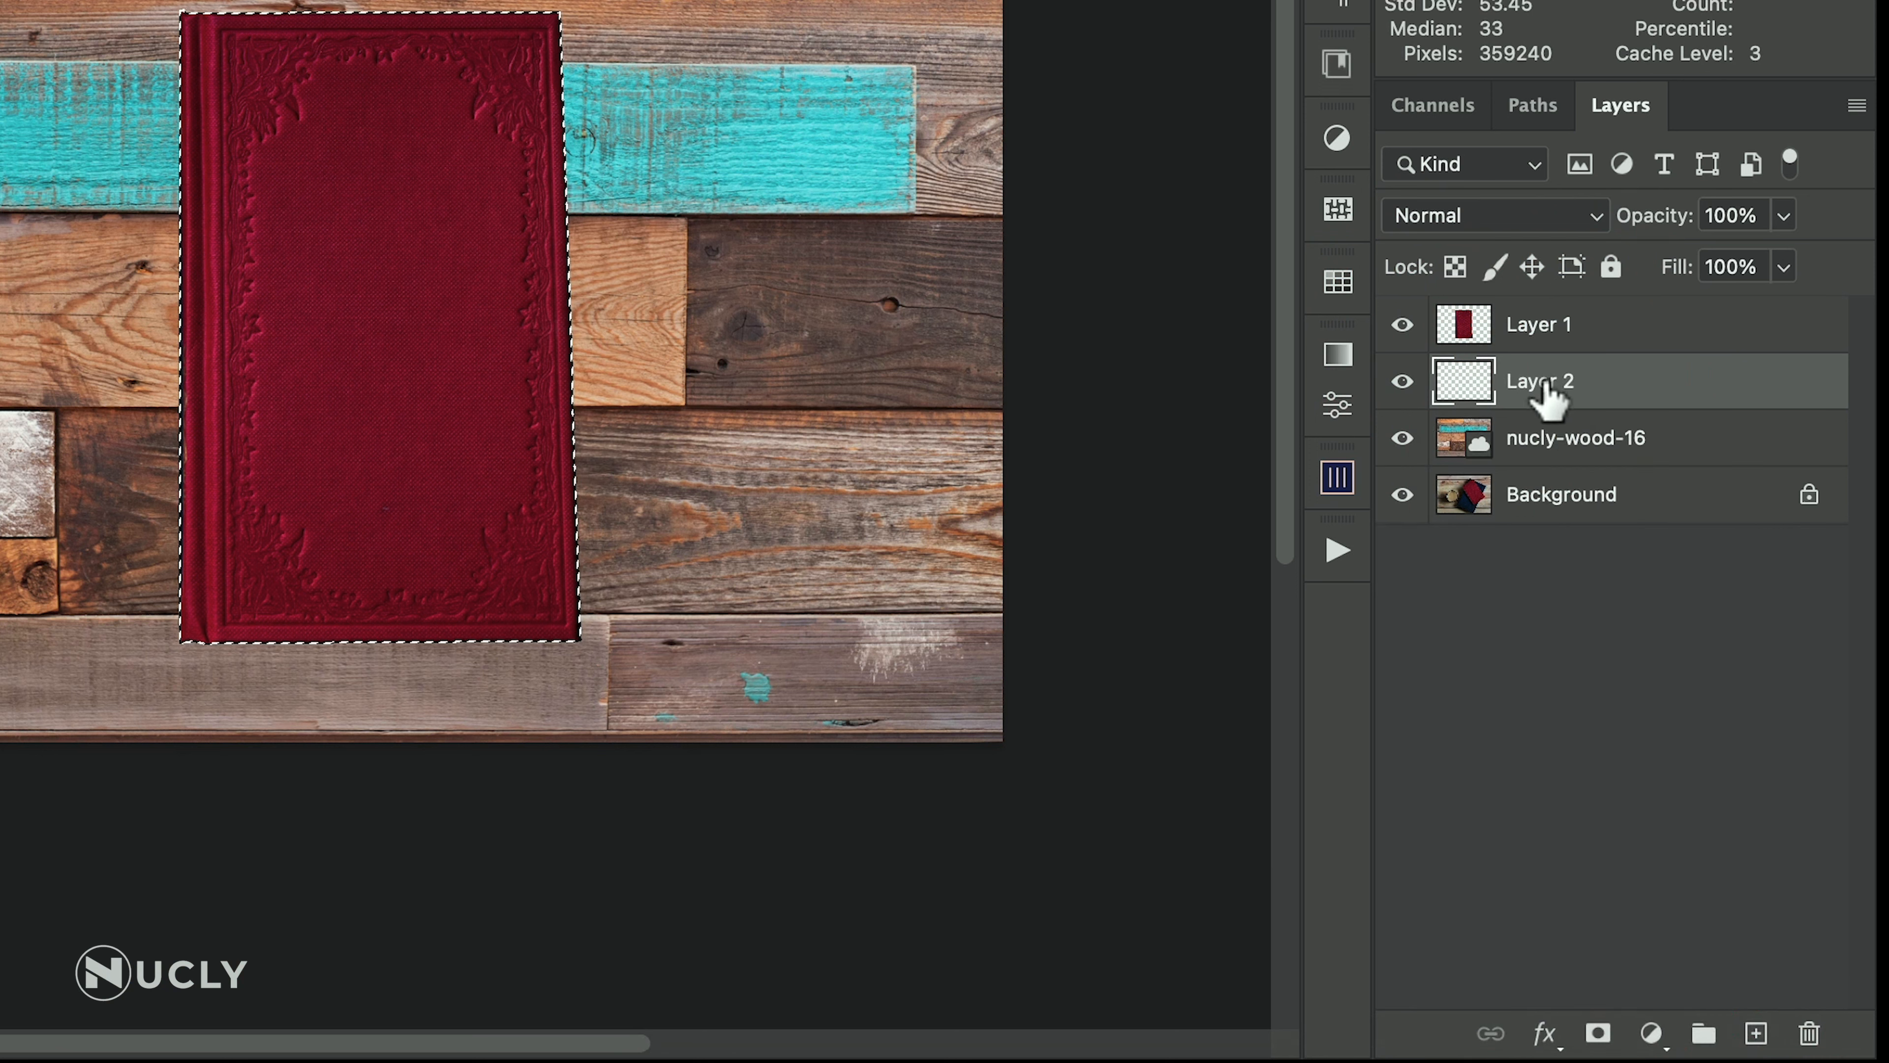
key(super+BackSpace)
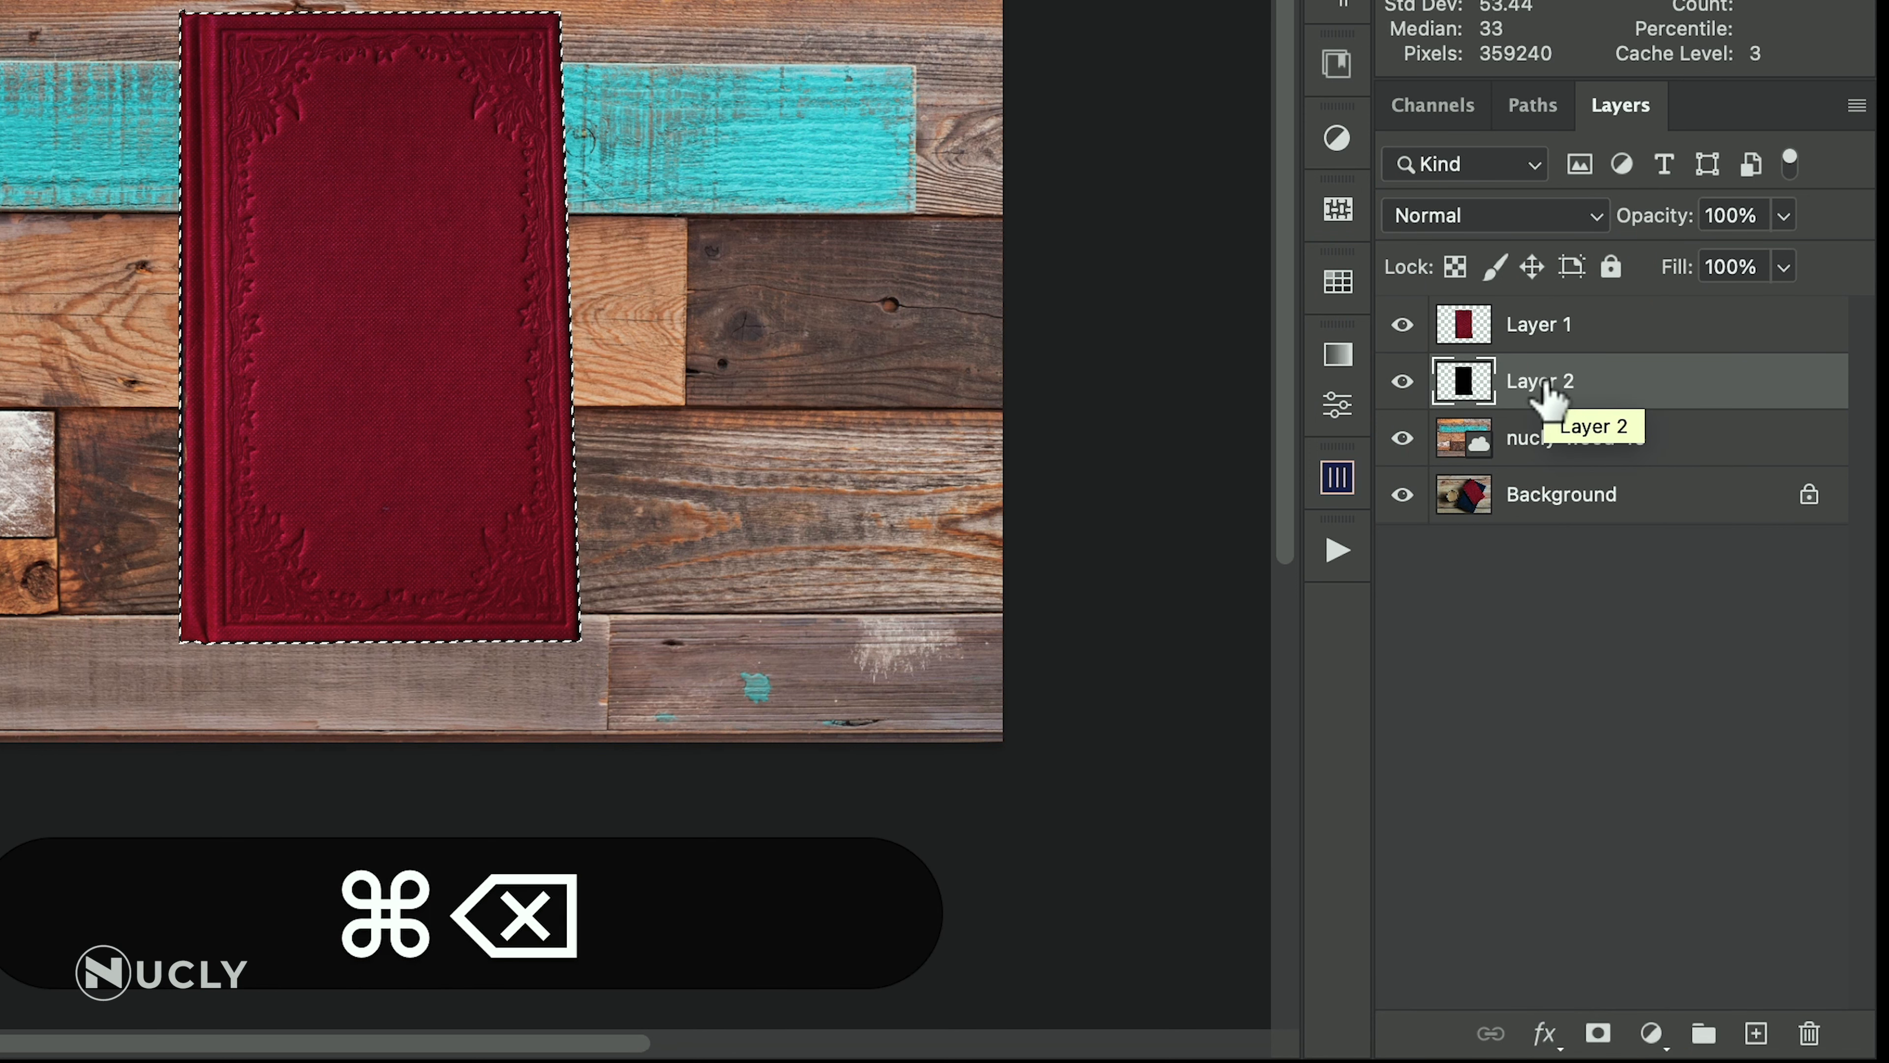
key(super+d)
text(shadow)
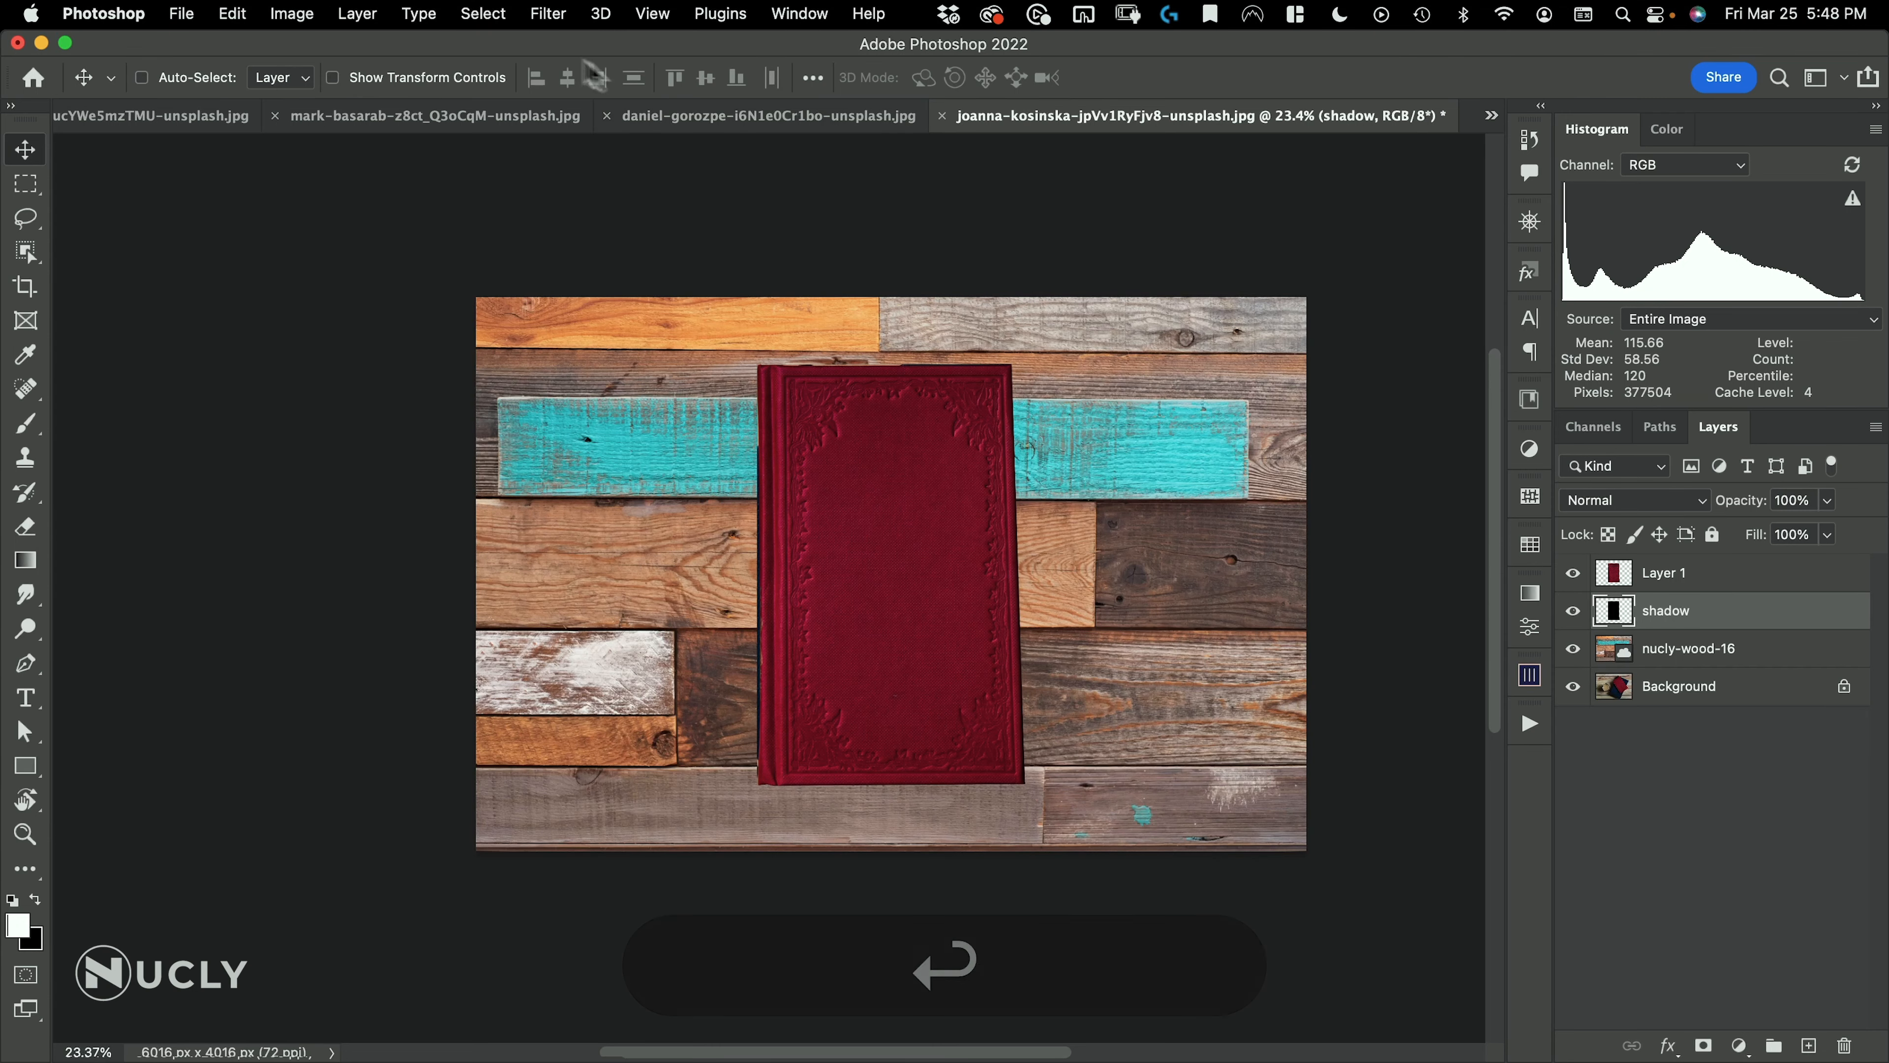
Start a Path Blur on the shadow layer with its path pointing down-left from the book, using the Rear Sync Flash preset
click(554, 20)
mouse_move(589, 348)
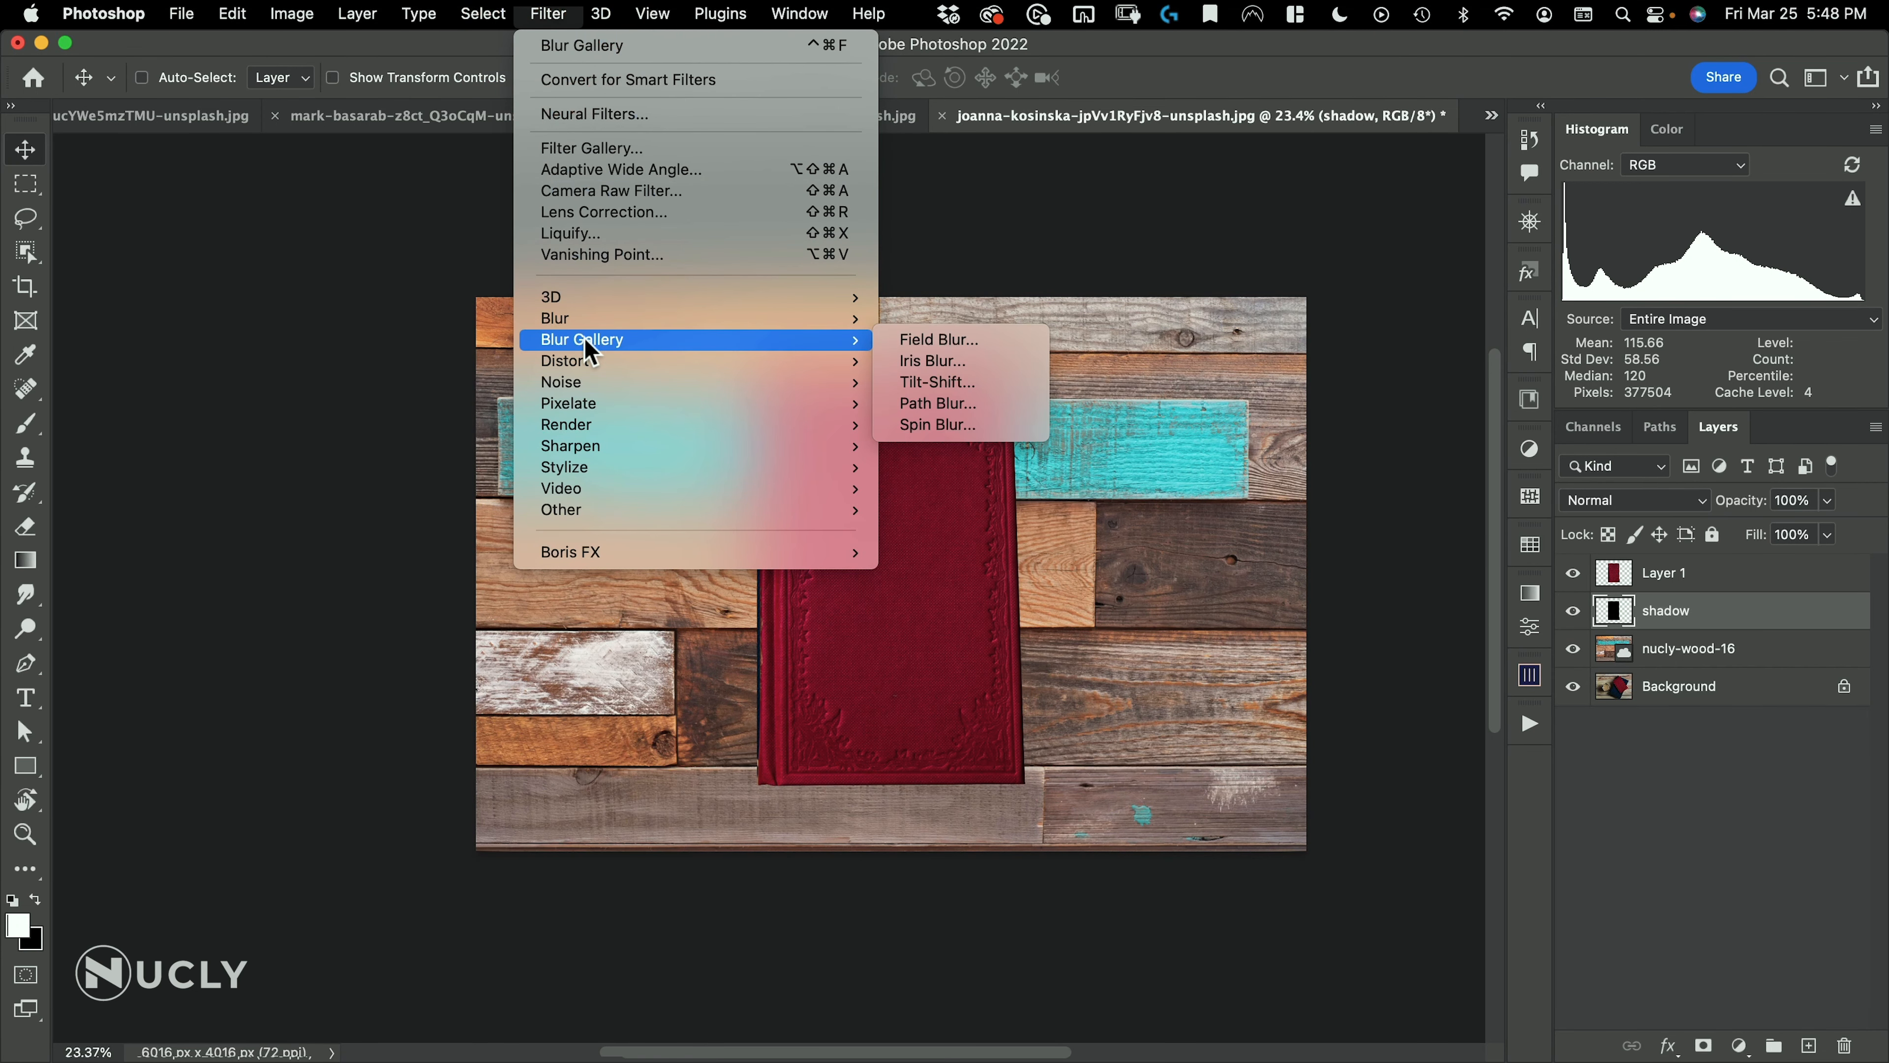
click(974, 405)
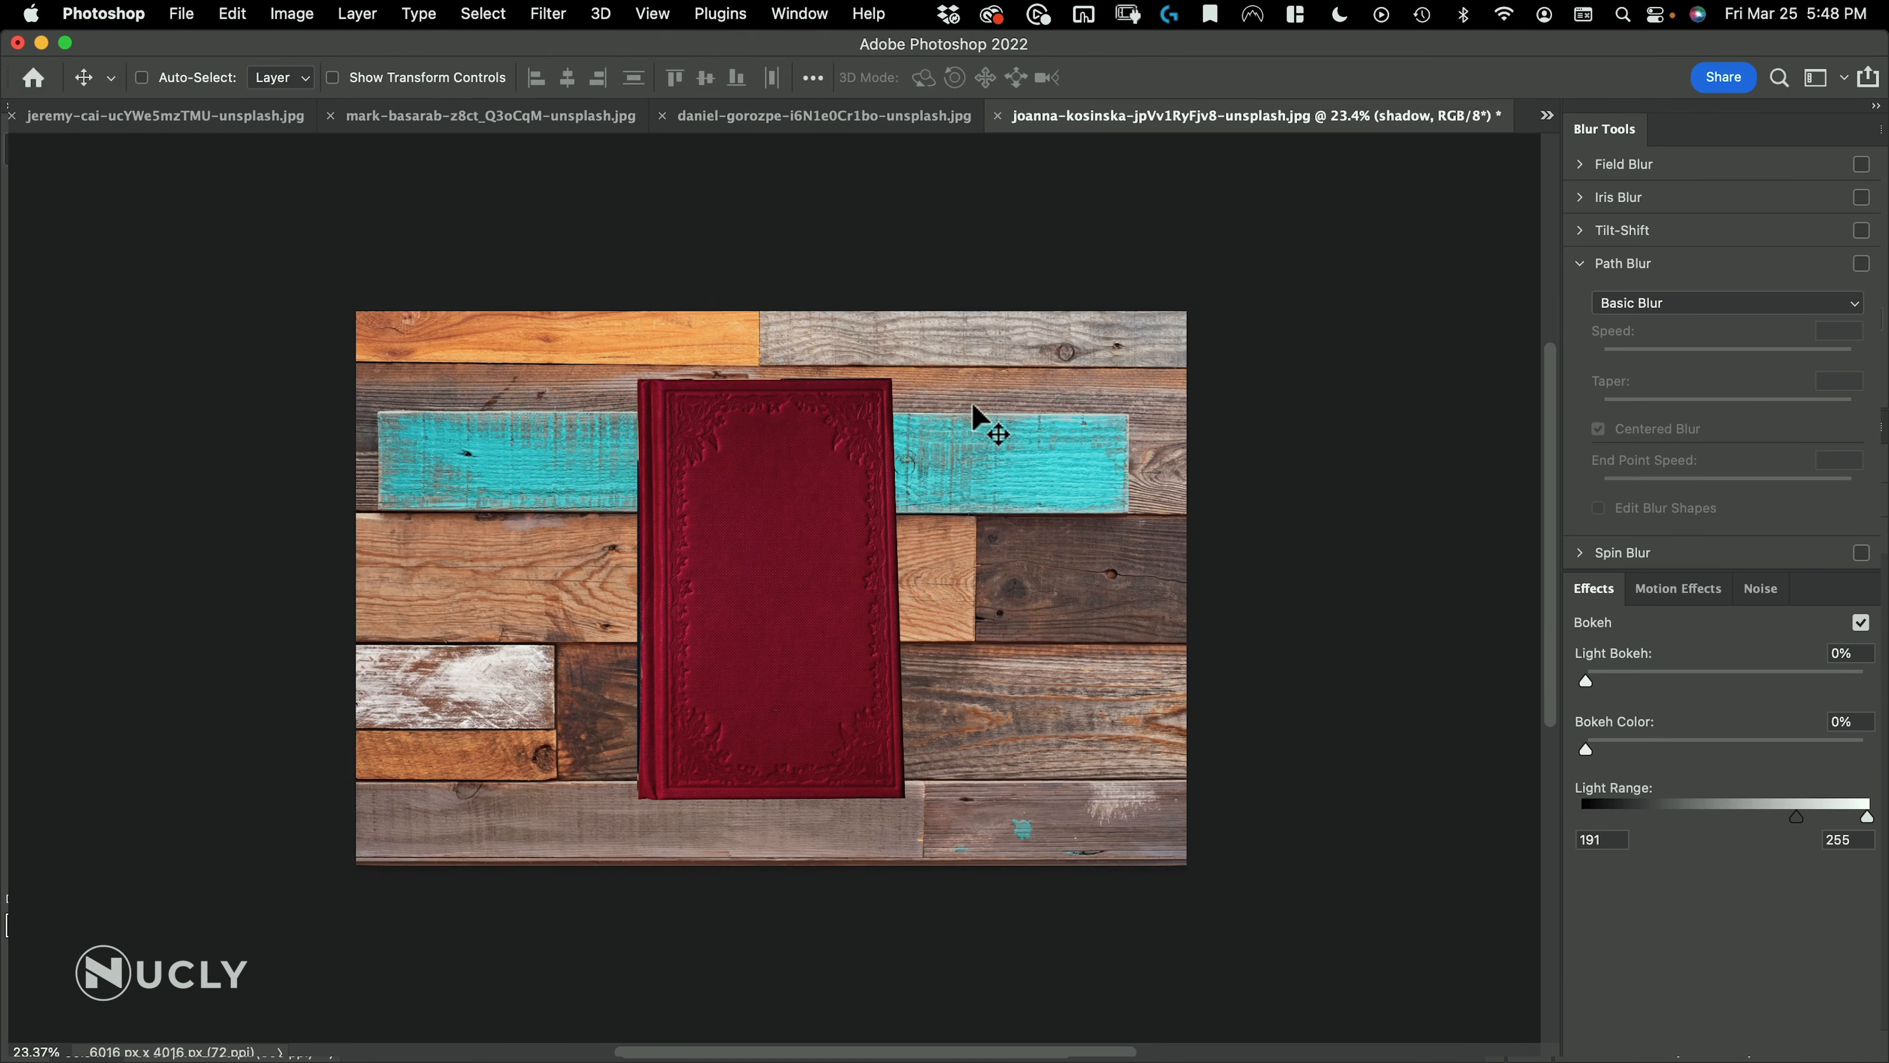
drag(839, 590, 715, 701)
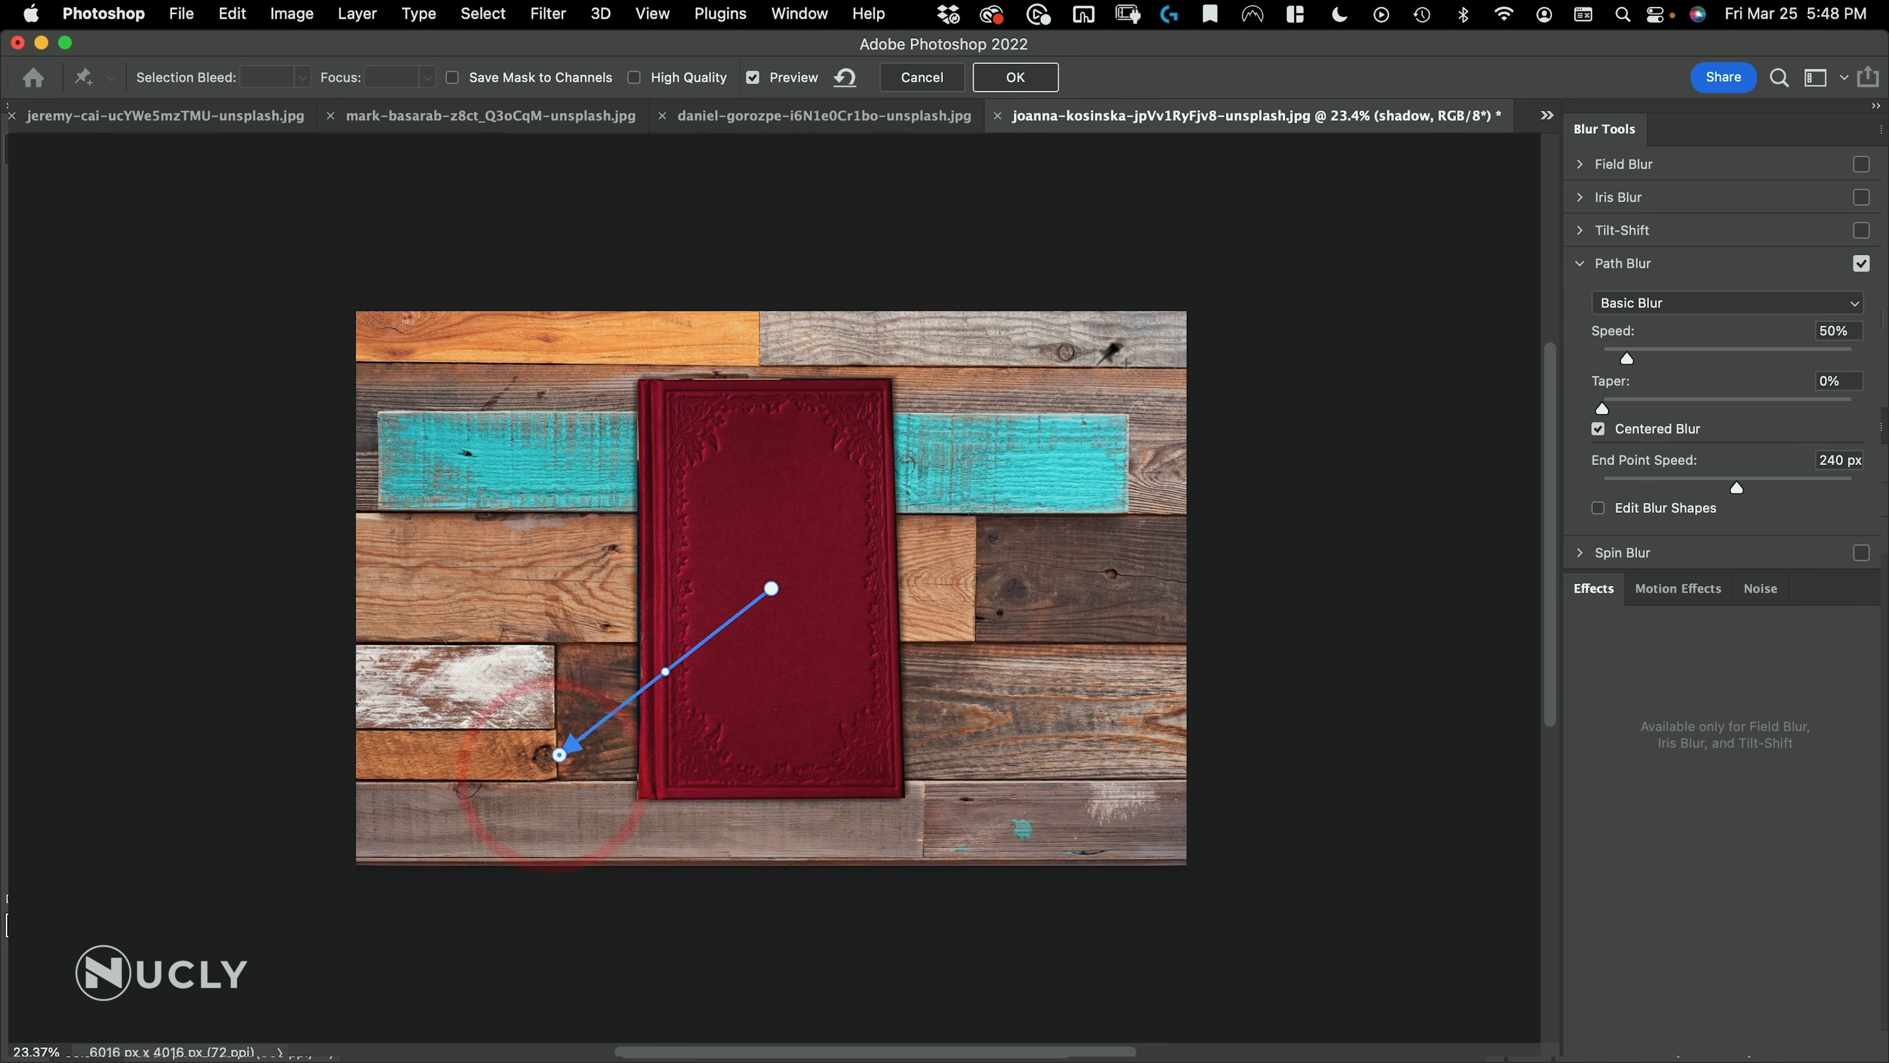
click(1653, 305)
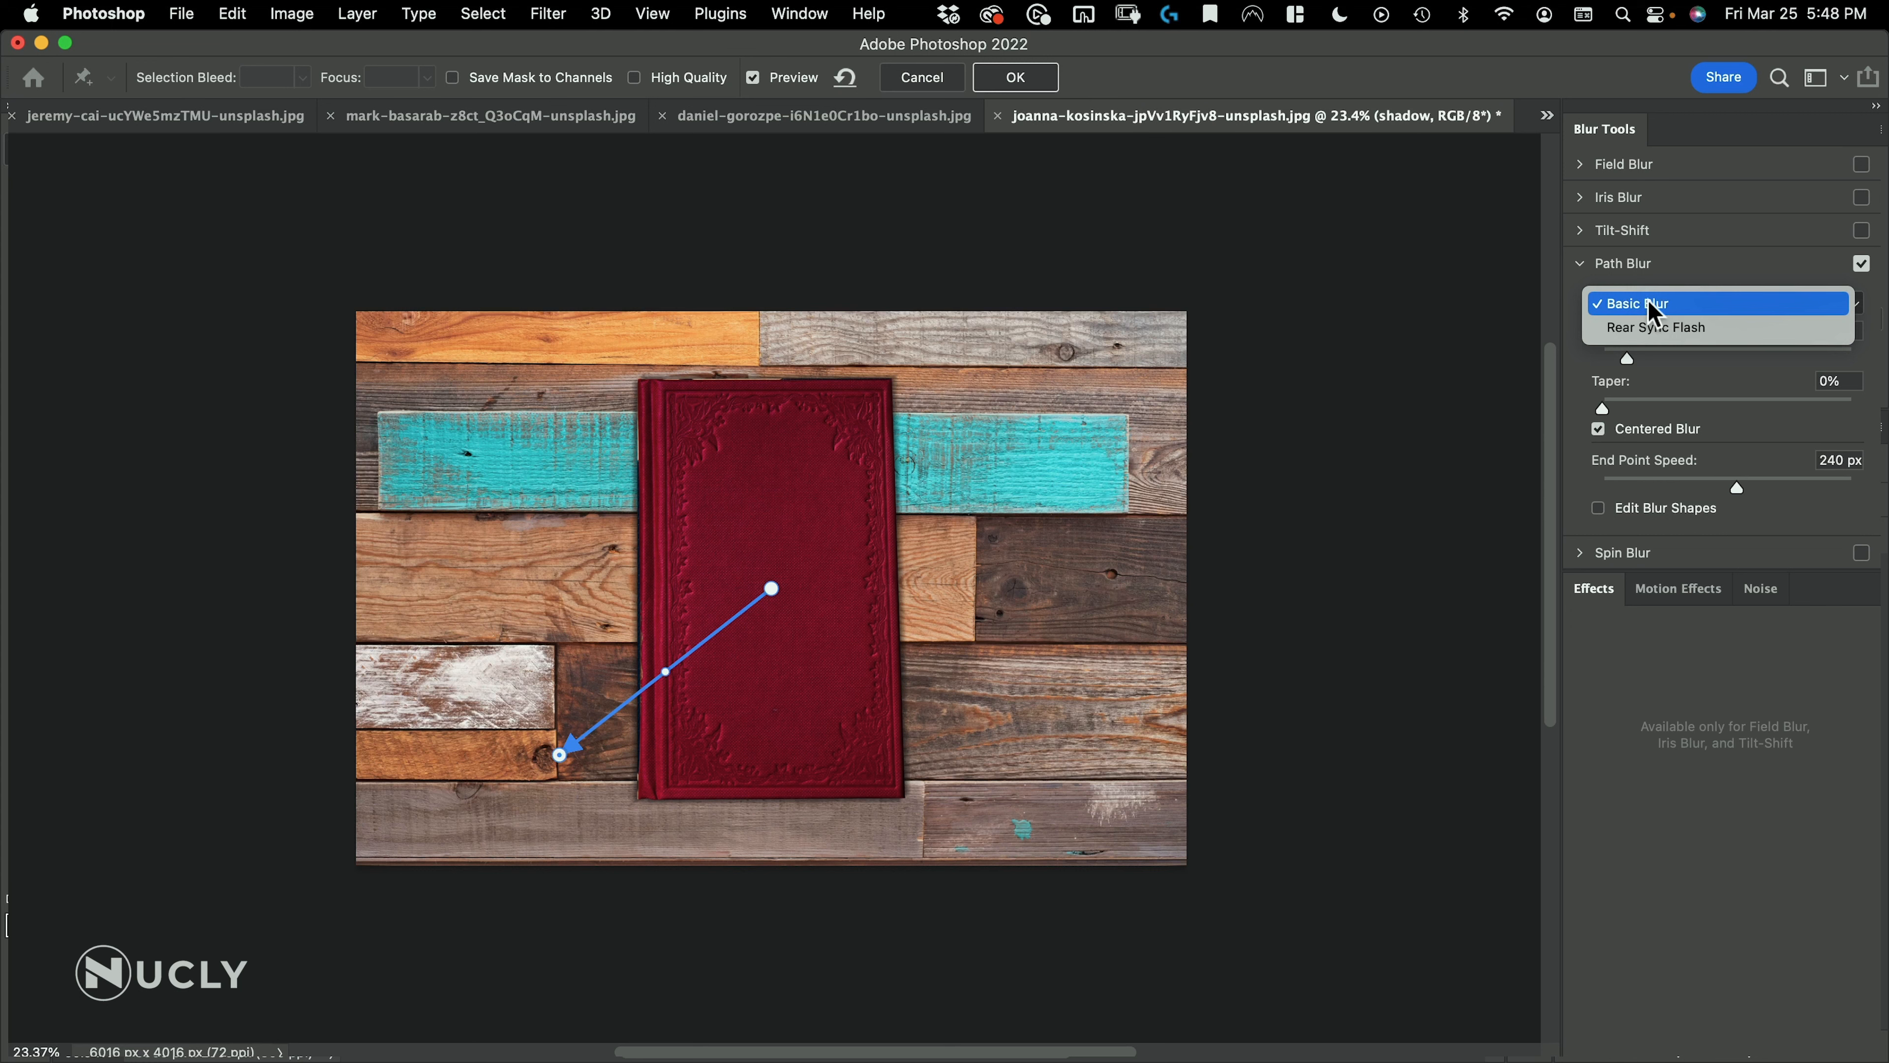
click(1645, 332)
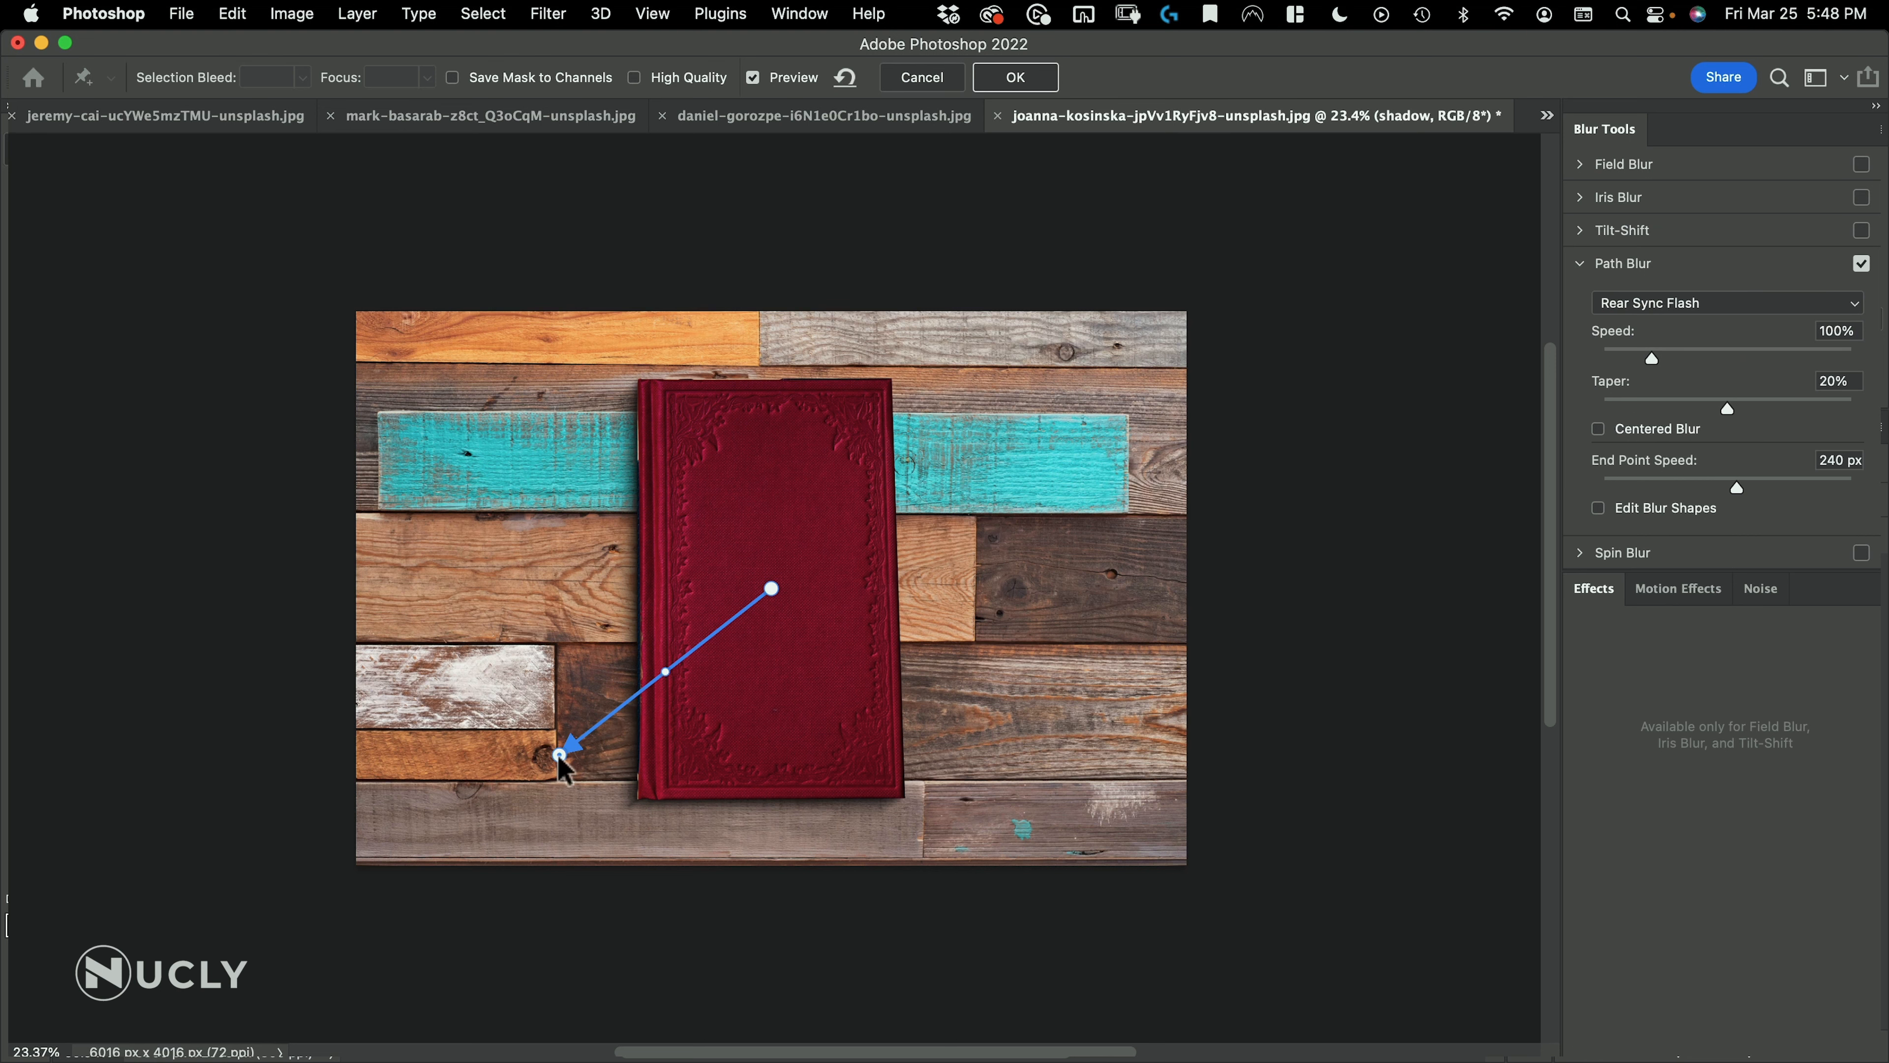
Swing the end point of the blur path to the wood just beyond the book's lower-right edge to redirect the shadow
click(534, 766)
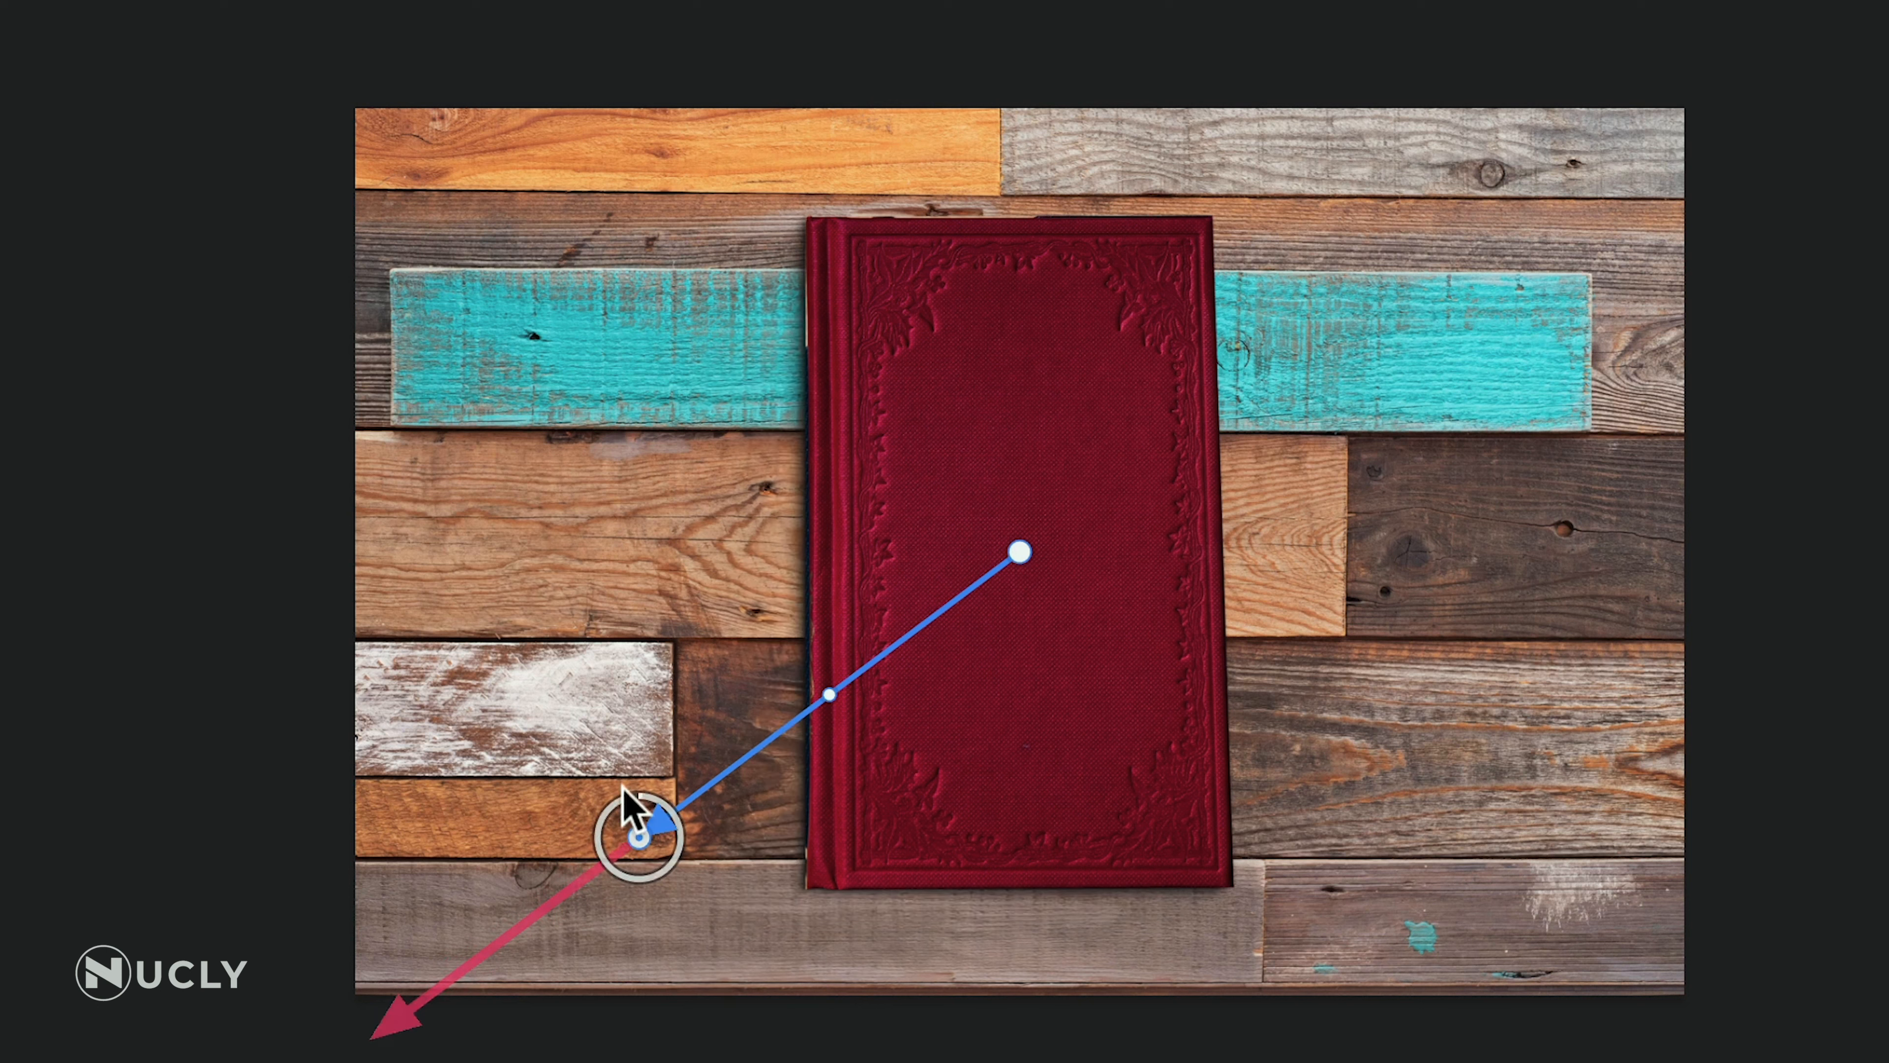
drag(630, 822, 1391, 813)
drag(1501, 756, 1328, 766)
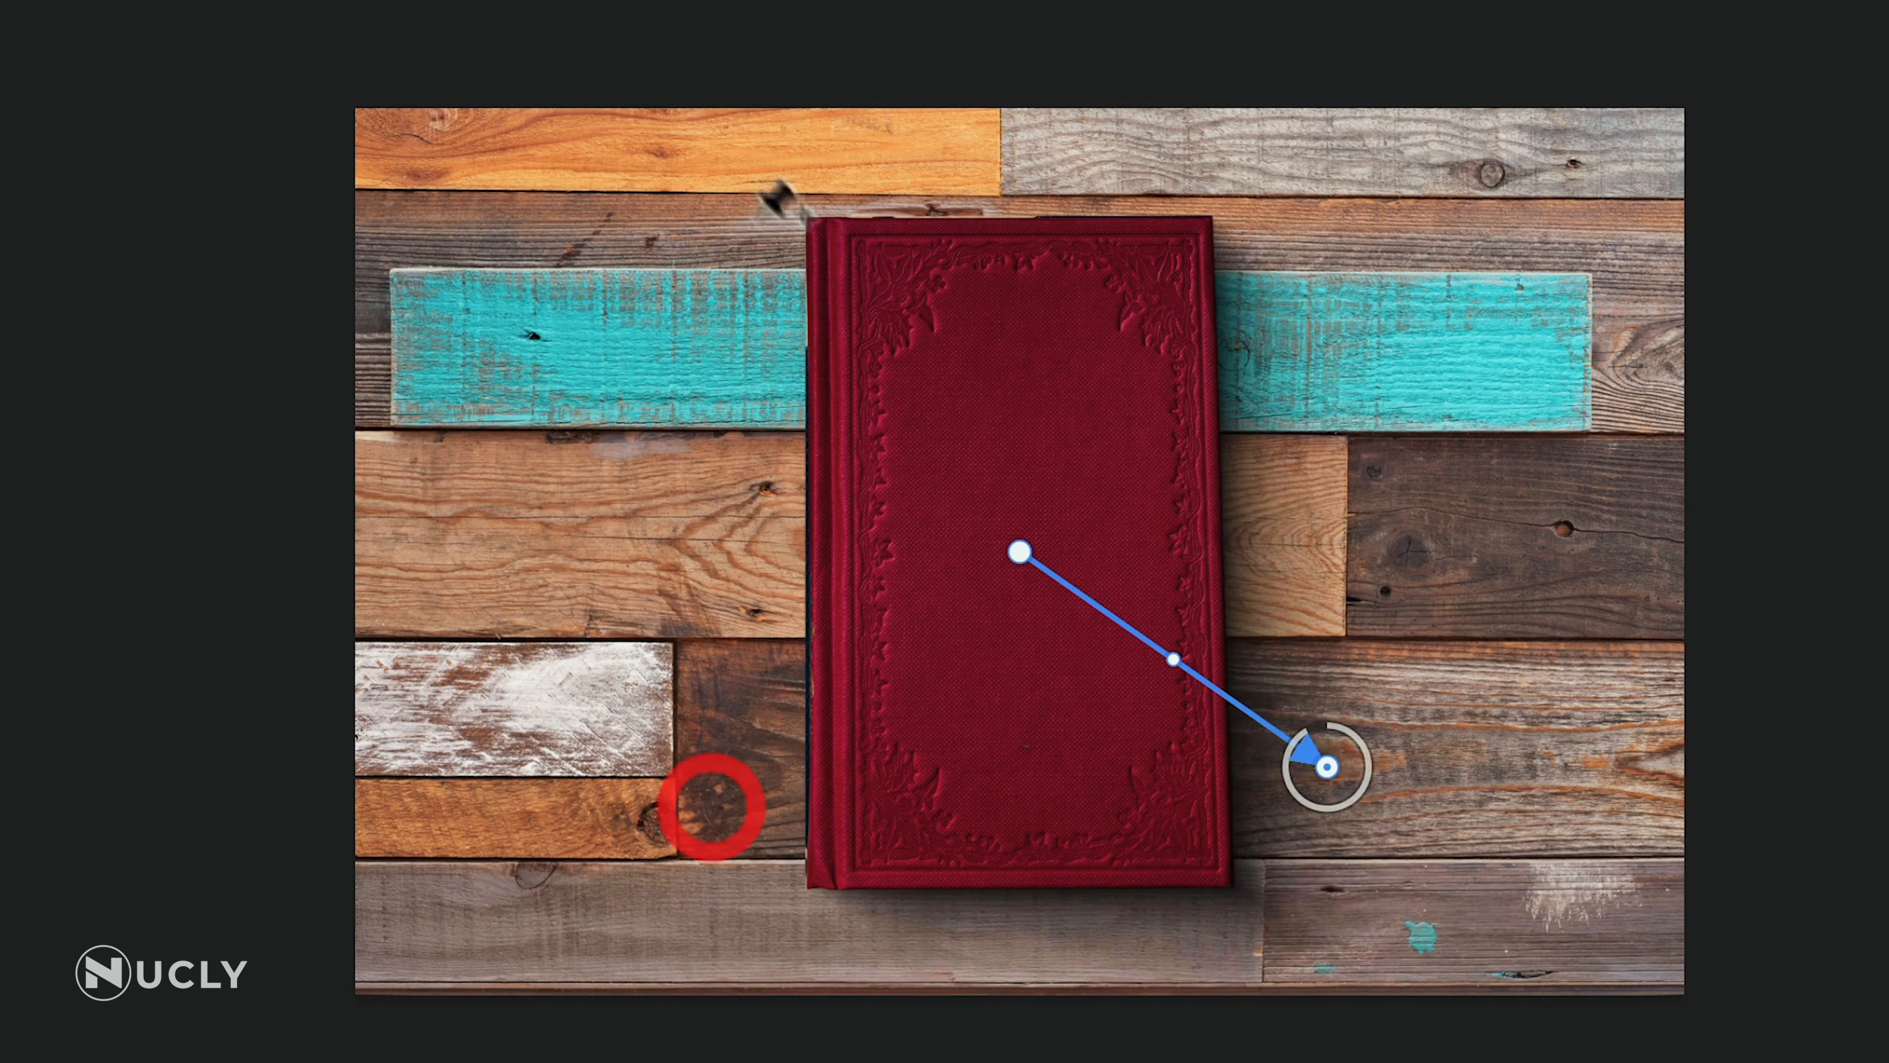